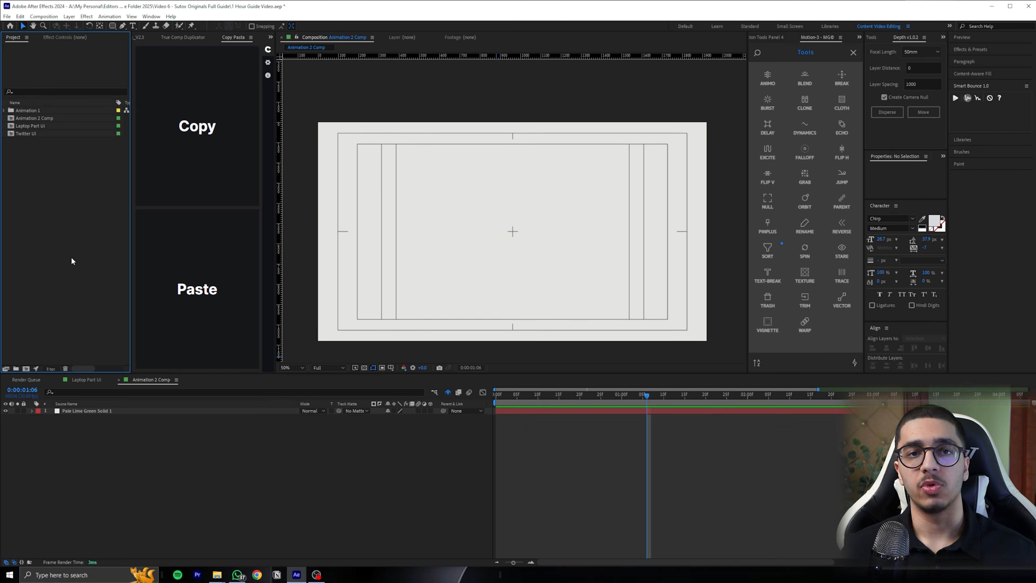
# Try sampling the solid's pale lime green as the composition's background color
pyautogui.click(303, 366)
pyautogui.click(299, 386)
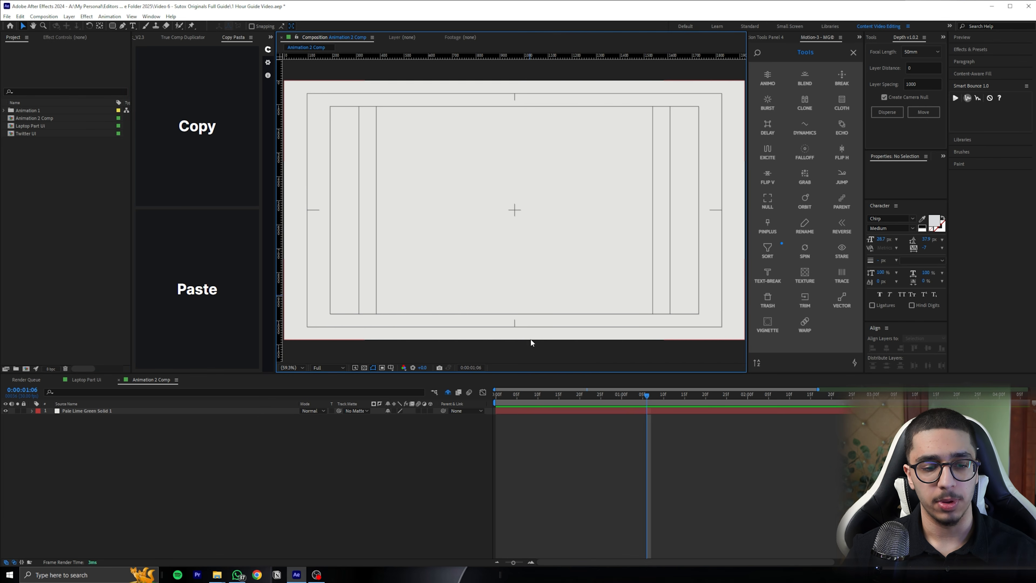
pyautogui.click(544, 410)
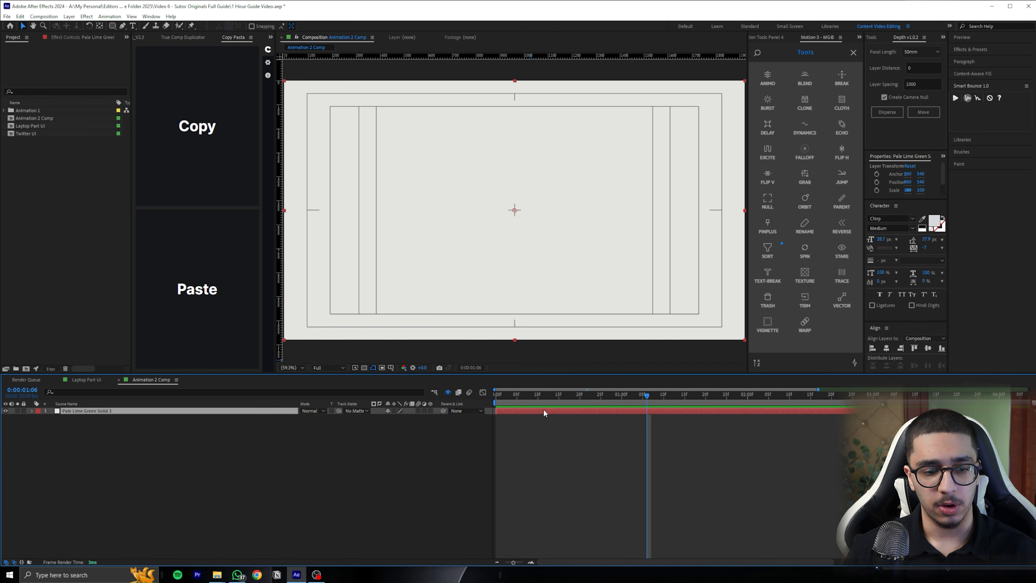
pyautogui.click(544, 433)
pyautogui.rightClick(573, 435)
pyautogui.click(607, 453)
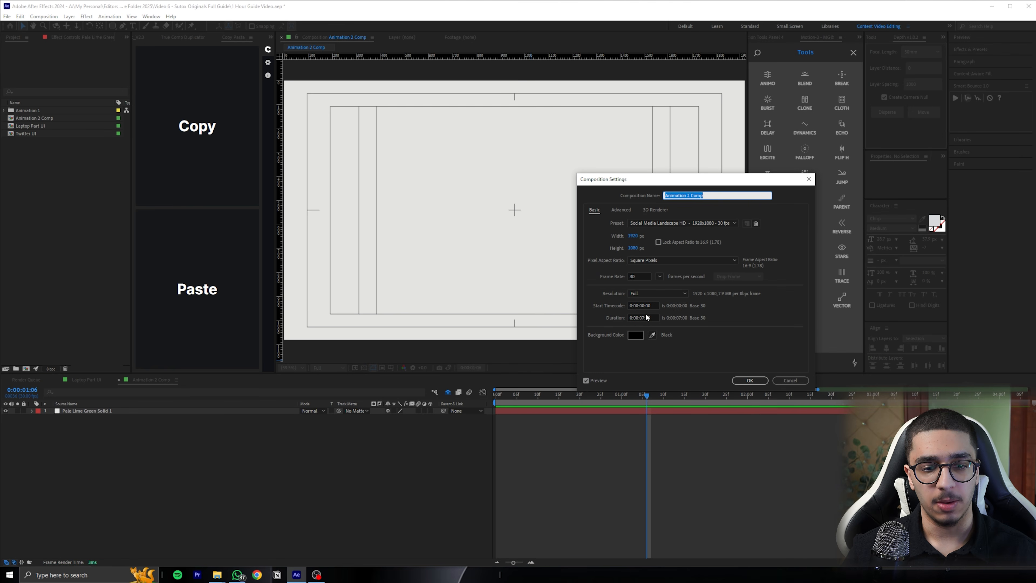
pyautogui.click(652, 335)
pyautogui.click(471, 173)
pyautogui.click(639, 336)
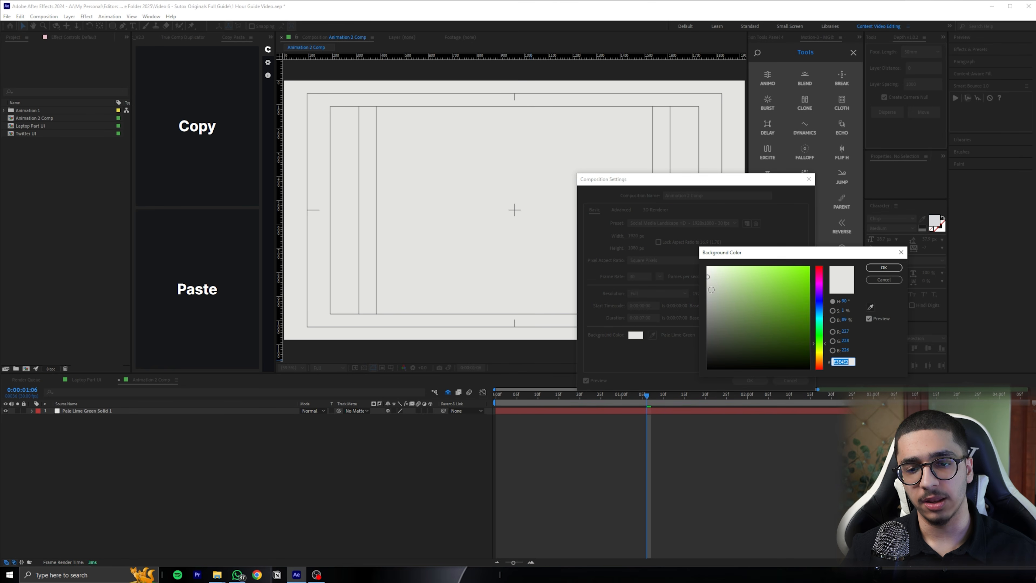
pyautogui.moveTo(711, 289); pyautogui.dragTo(705, 264)
pyautogui.click(876, 280)
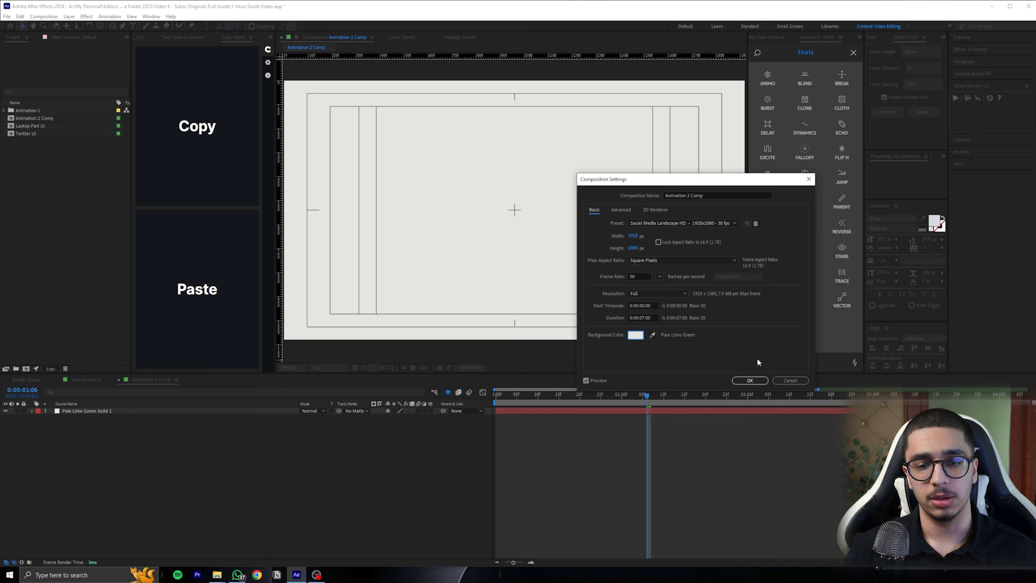
pyautogui.click(783, 380)
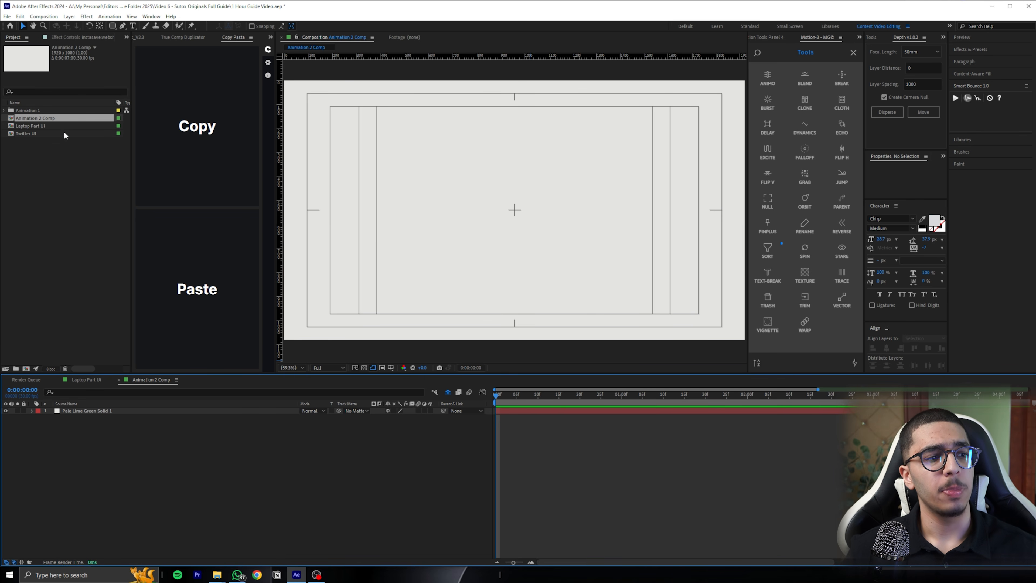
# Place the Laptop Part UI composition above the pale lime green solid in Animation 2 Comp
pyautogui.click(60, 126)
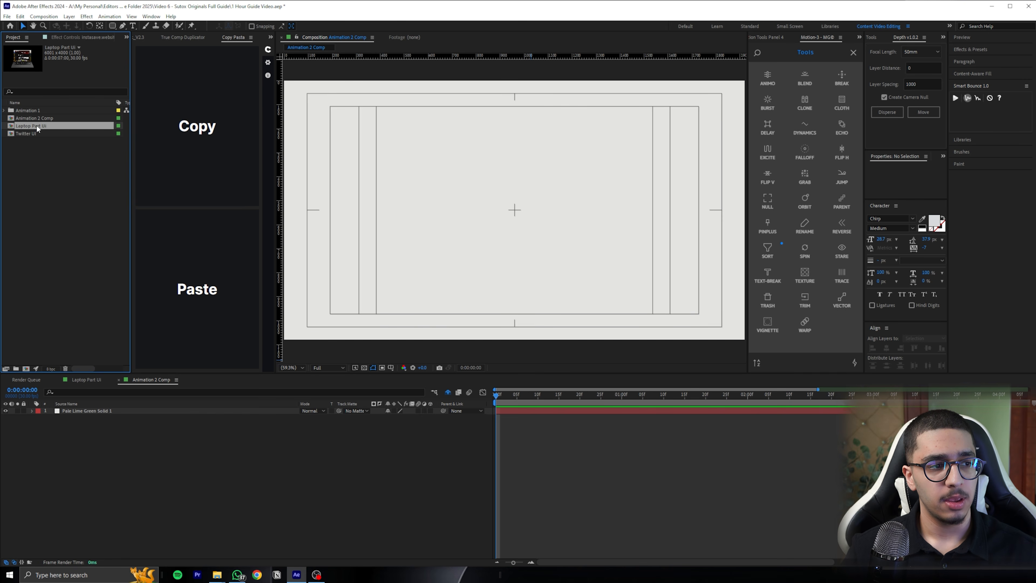
pyautogui.moveTo(37, 124); pyautogui.dragTo(92, 410)
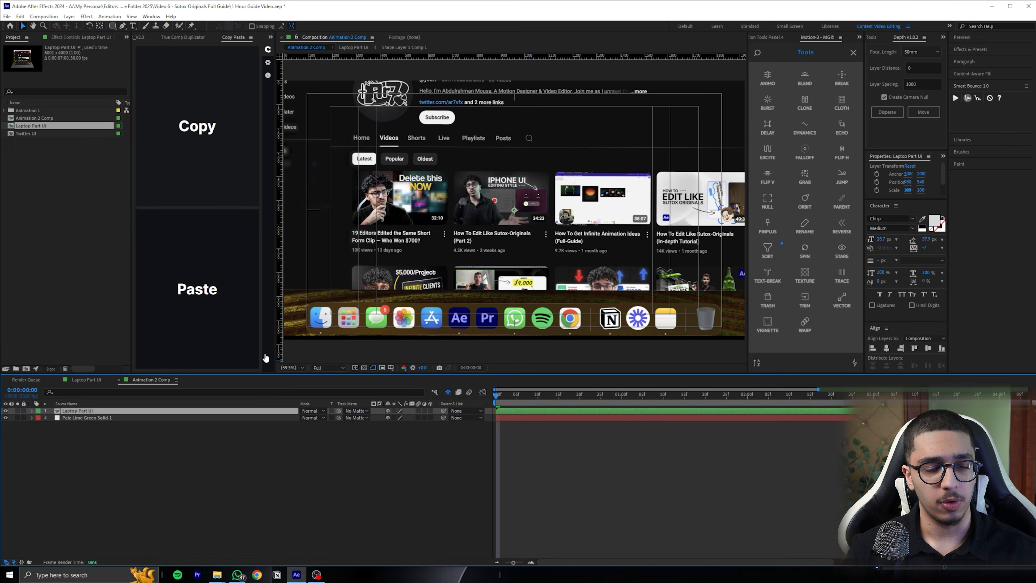
pyautogui.scroll(-1, 489, 232)
pyautogui.scroll(-2, 485, 233)
pyautogui.scroll(2, 485, 233)
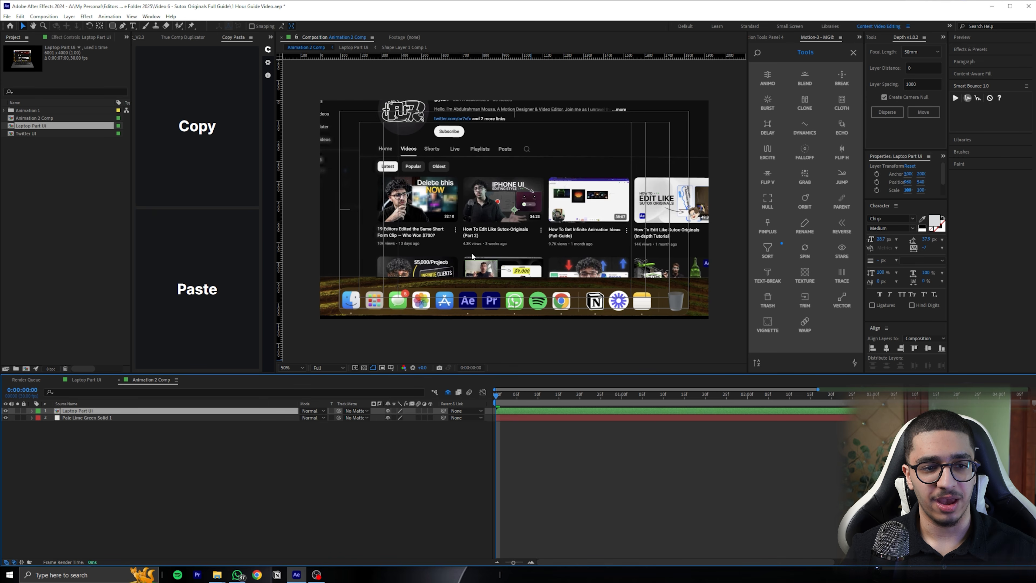
# Scale the Laptop Part UI layer down to about 29.5% so the whole laptop fits inside the frame
pyautogui.press('s')
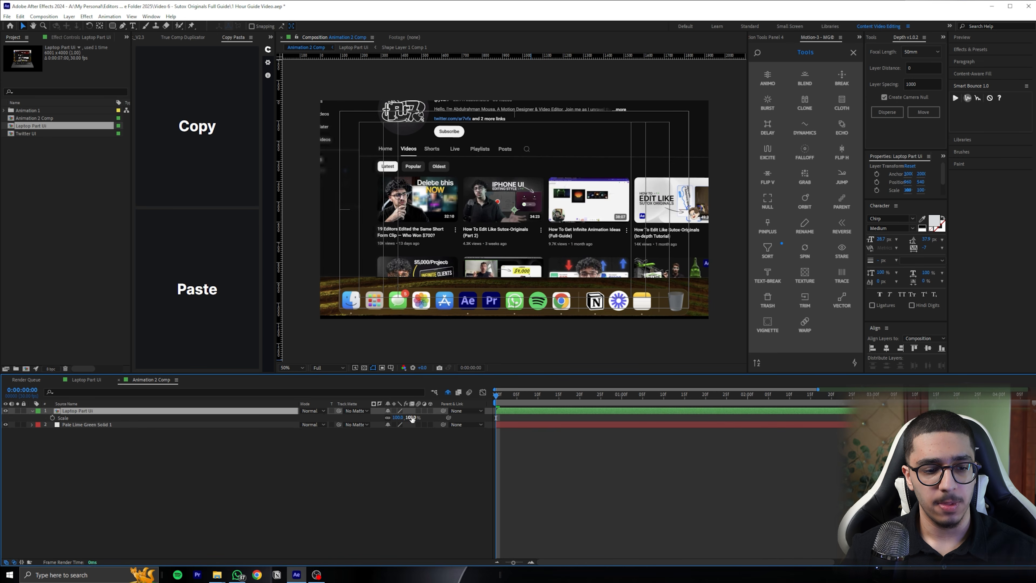
pyautogui.moveTo(412, 418); pyautogui.dragTo(388, 417)
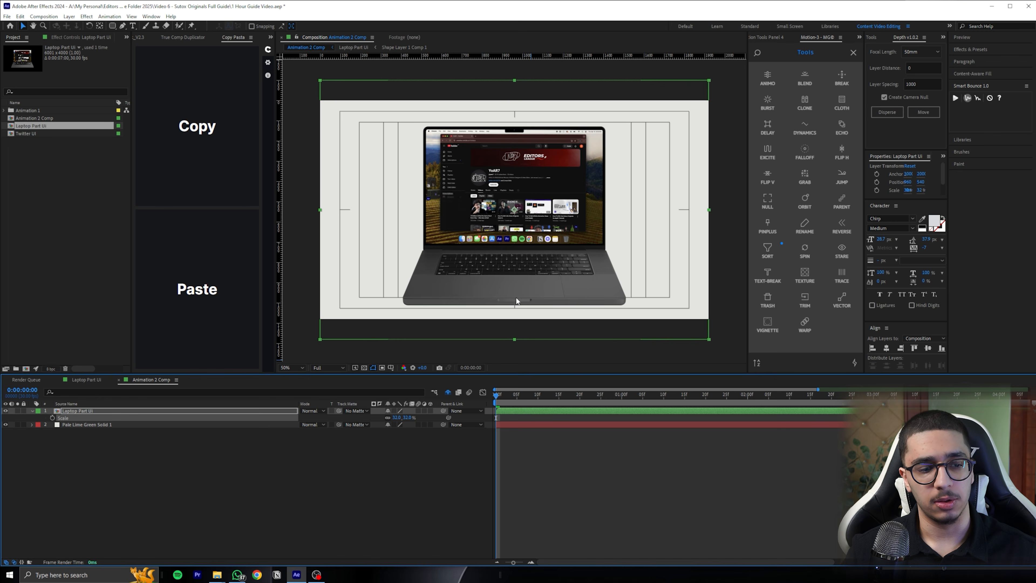
pyautogui.click(394, 410)
pyautogui.moveTo(409, 419); pyautogui.dragTo(406, 420)
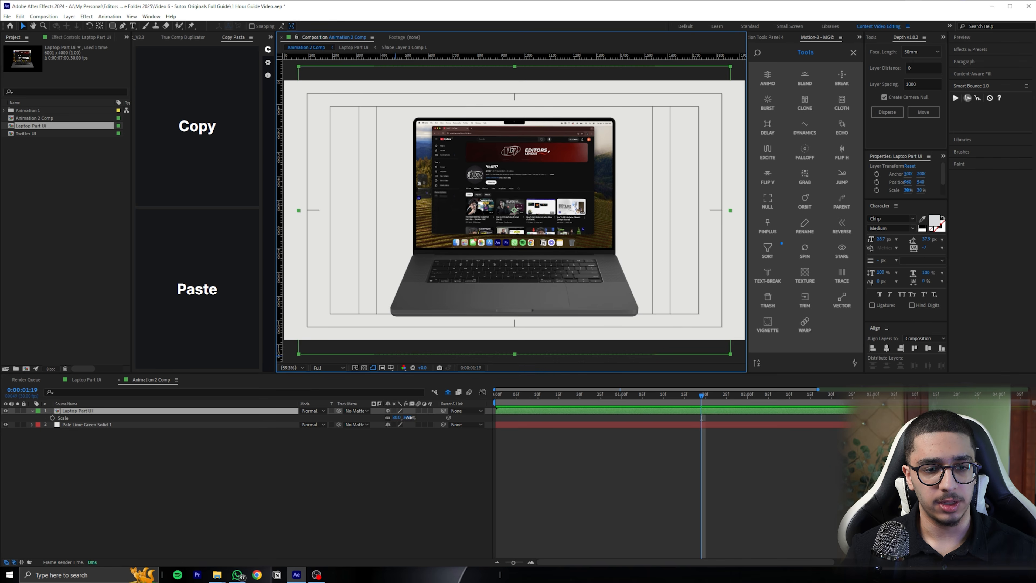
pyautogui.moveTo(409, 417); pyautogui.dragTo(424, 417)
pyautogui.moveTo(405, 417); pyautogui.dragTo(388, 418)
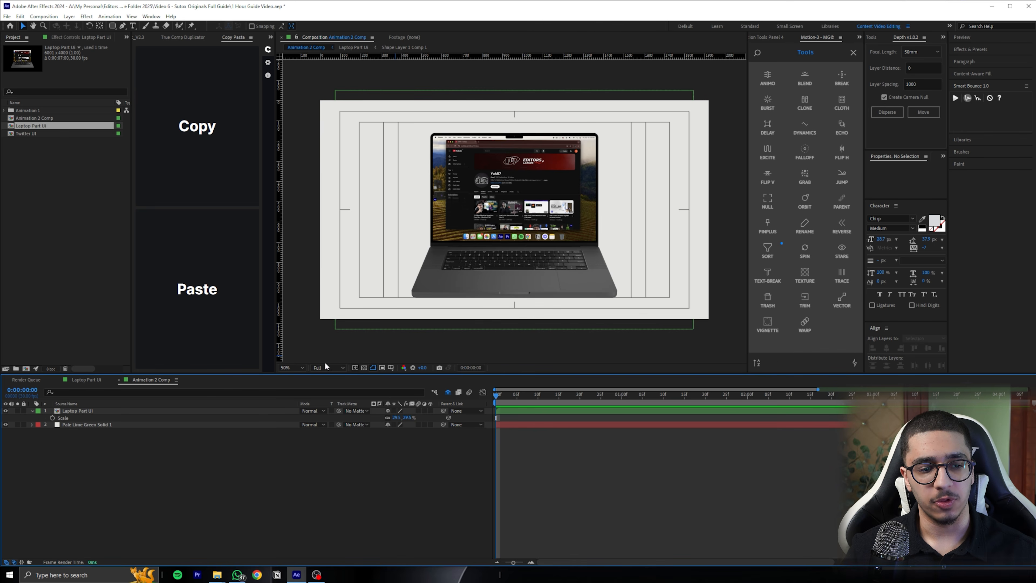
# Create a two-node camera named Camera 1 with the Custom preset
pyautogui.click(297, 366)
pyautogui.click(295, 380)
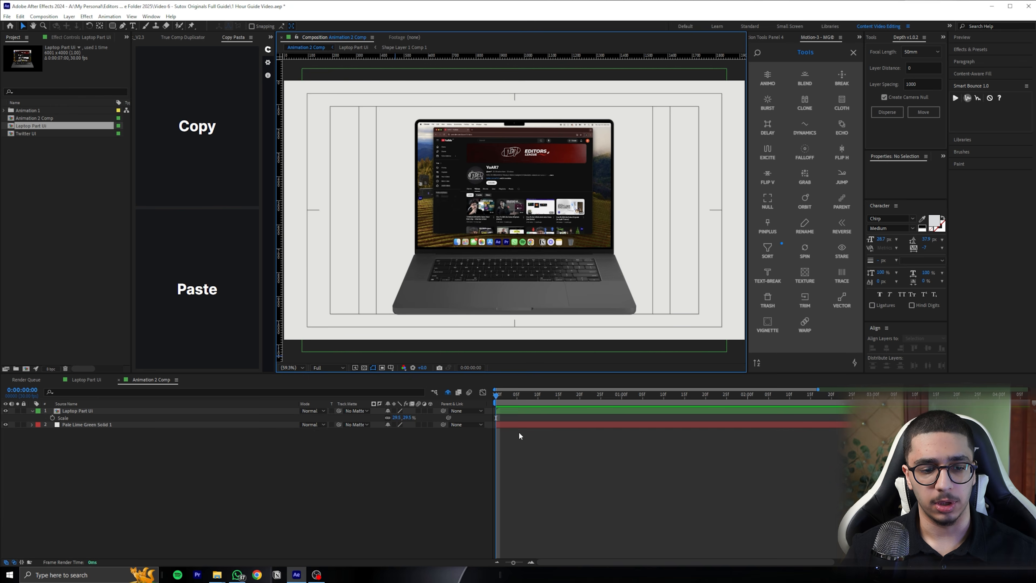
pyautogui.rightClick(573, 456)
pyautogui.moveTo(595, 461)
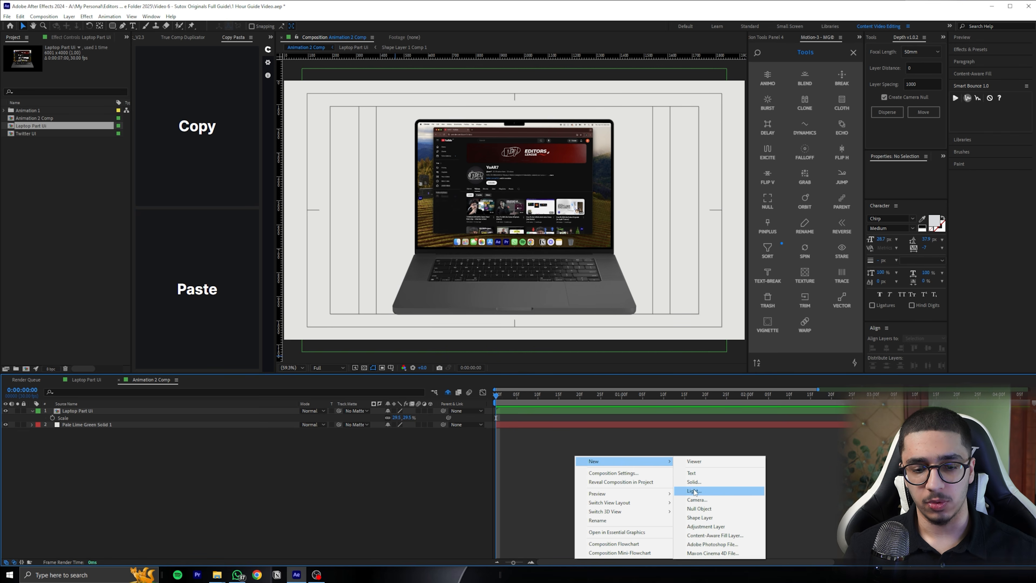
pyautogui.click(710, 500)
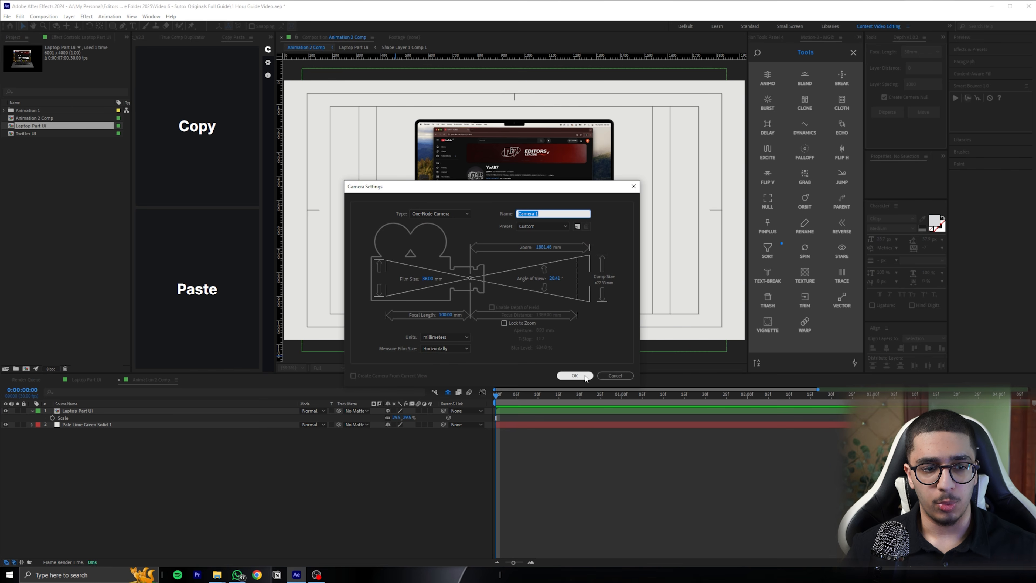
pyautogui.click(426, 212)
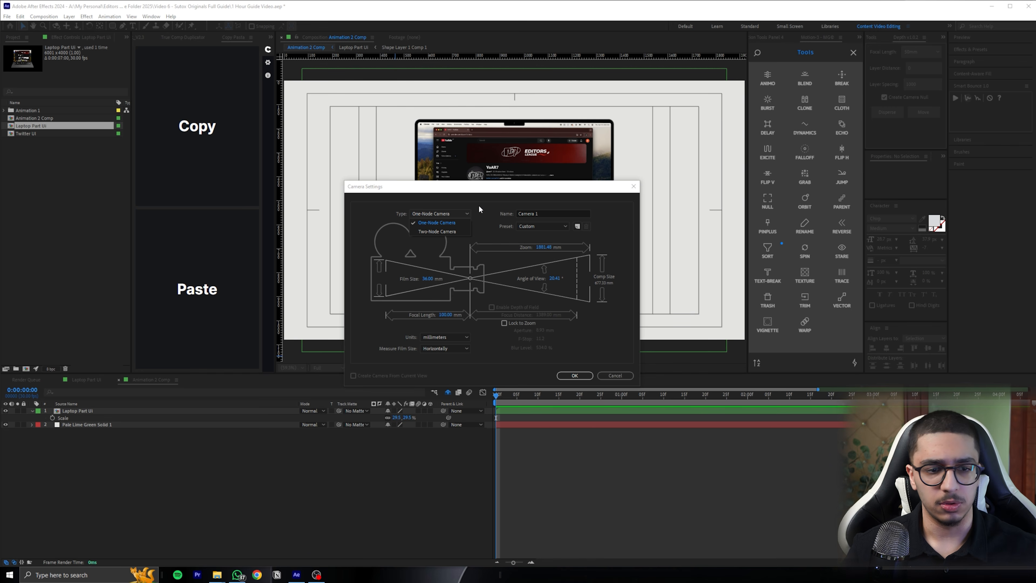
pyautogui.click(439, 230)
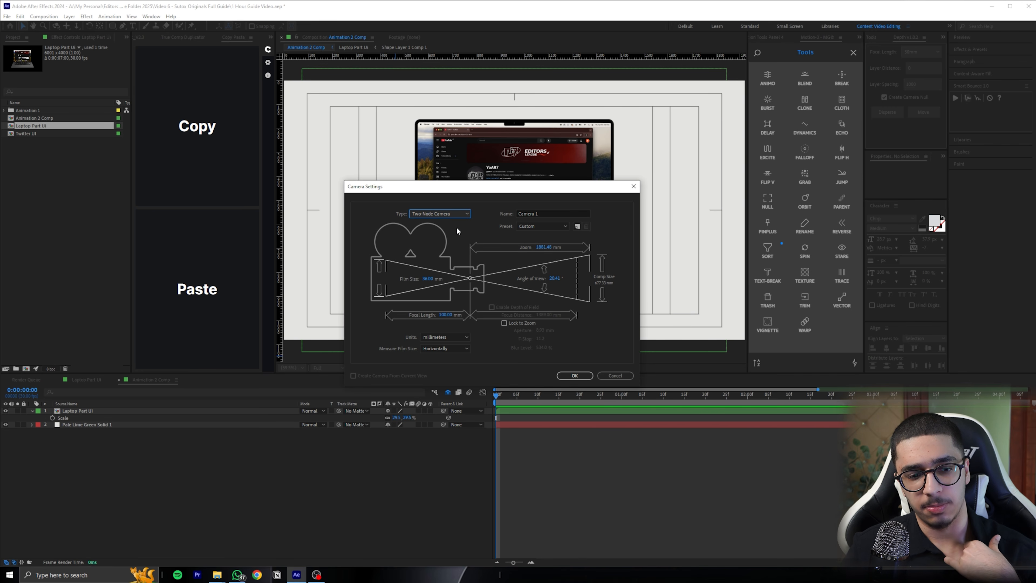
pyautogui.click(449, 215)
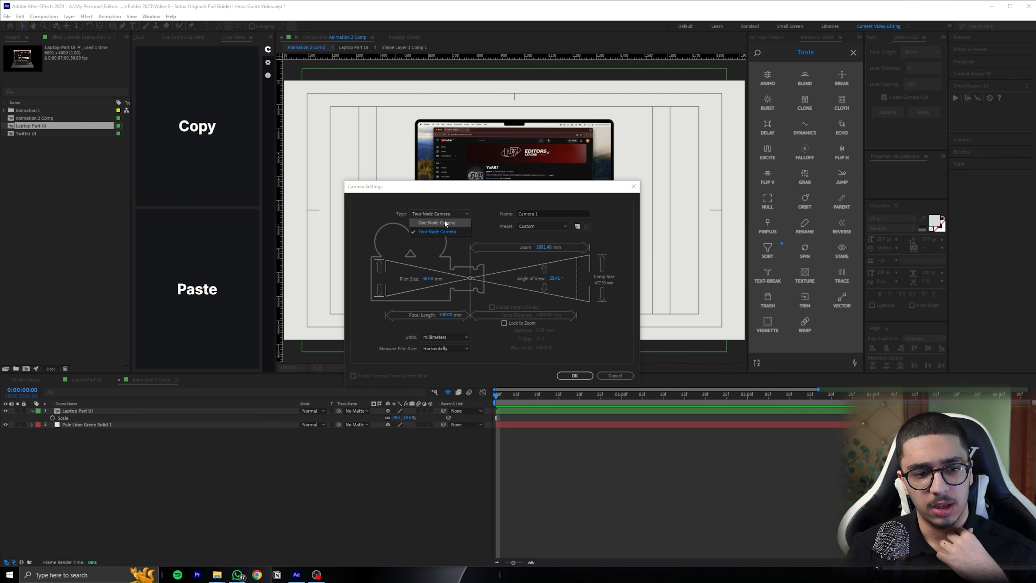
pyautogui.click(445, 231)
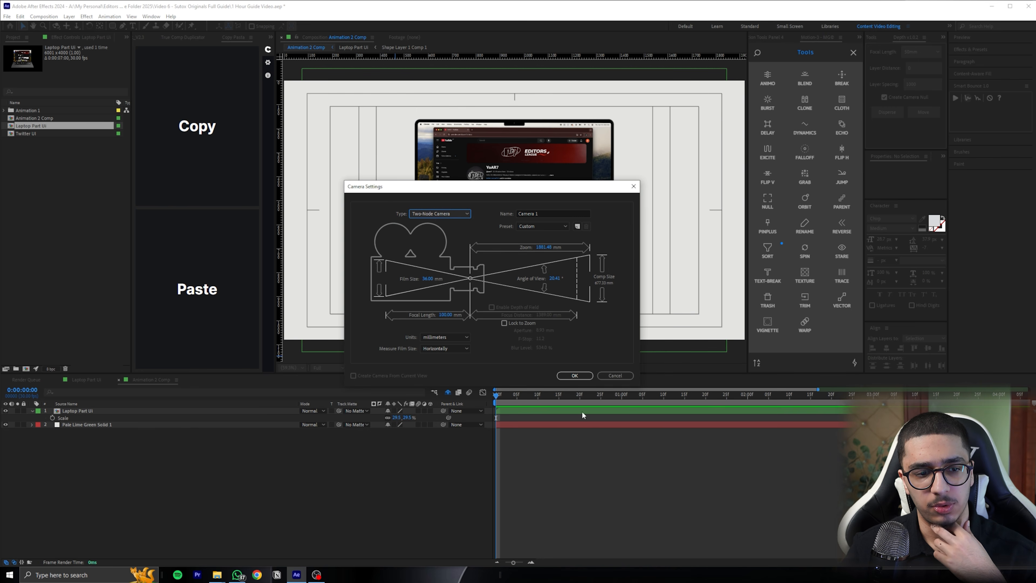
pyautogui.click(540, 228)
pyautogui.click(540, 281)
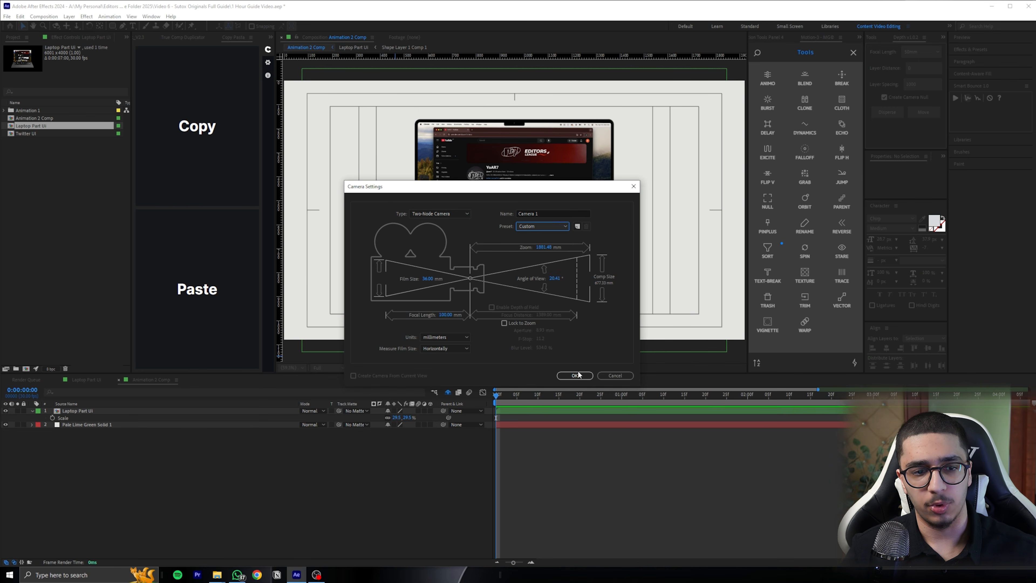
pyautogui.click(577, 372)
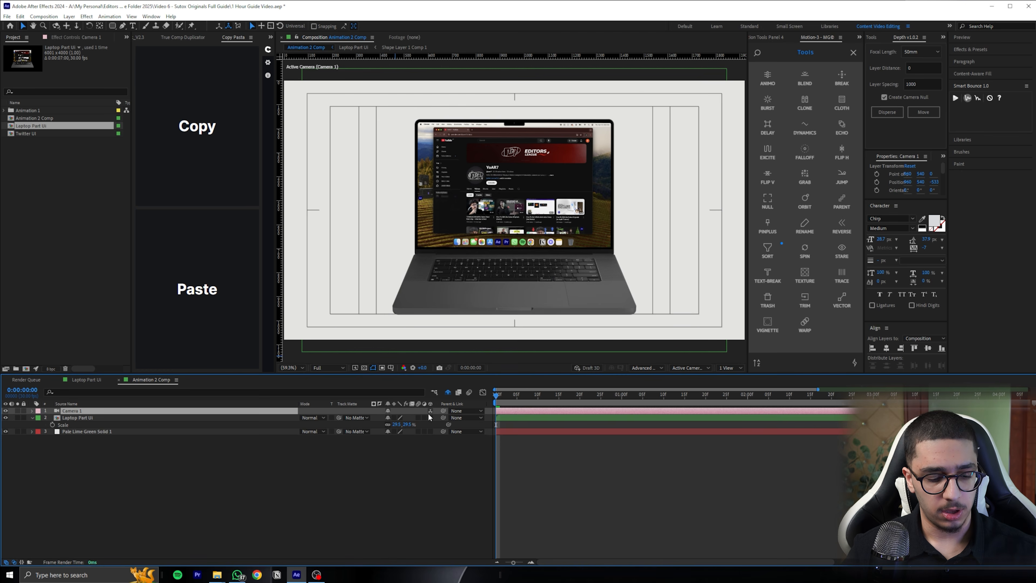
# Reveal the camera's Position property and make the Laptop Part UI layer 3D
pyautogui.press('p')
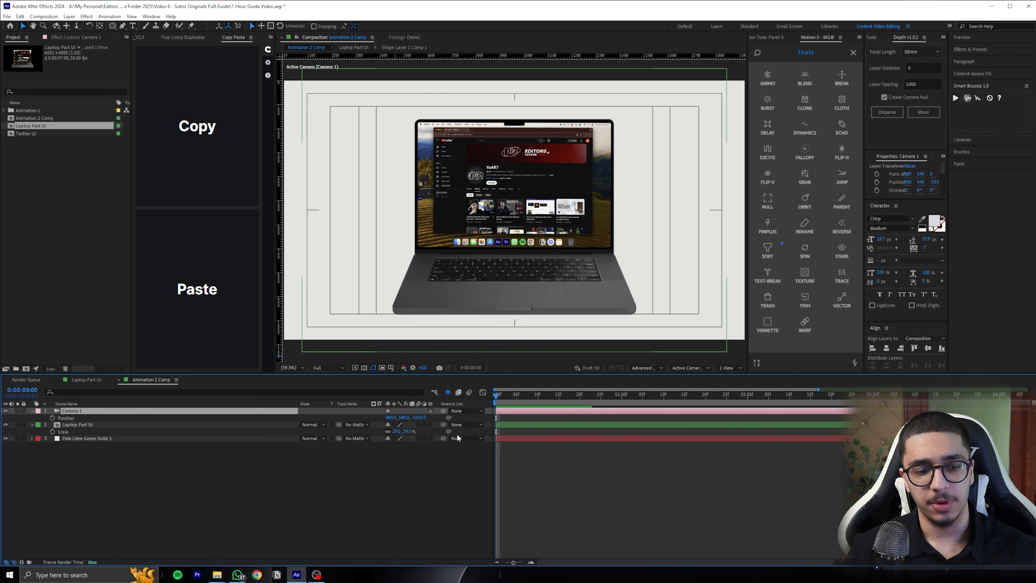
pyautogui.click(112, 425)
pyautogui.click(111, 438)
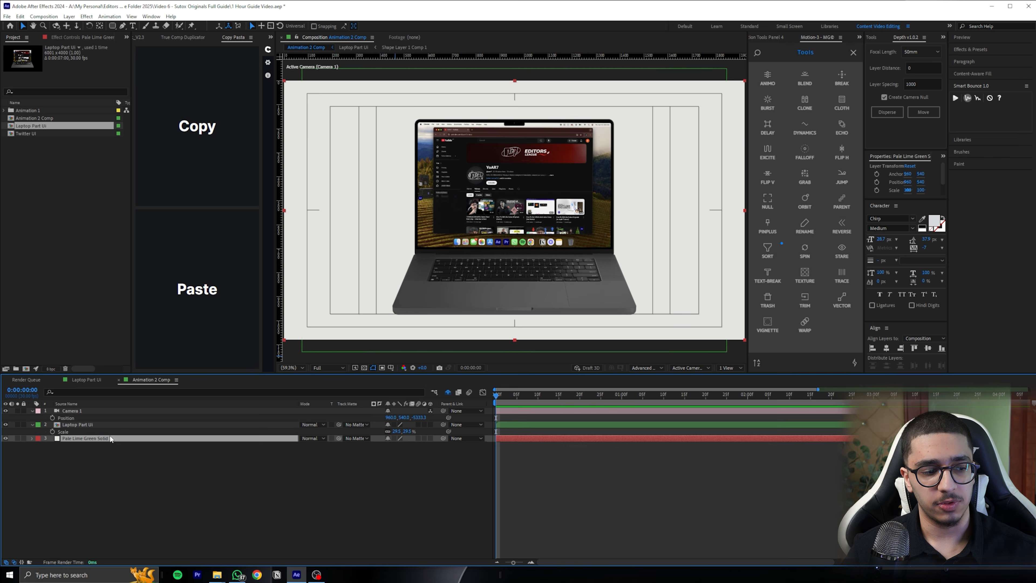
pyautogui.click(122, 425)
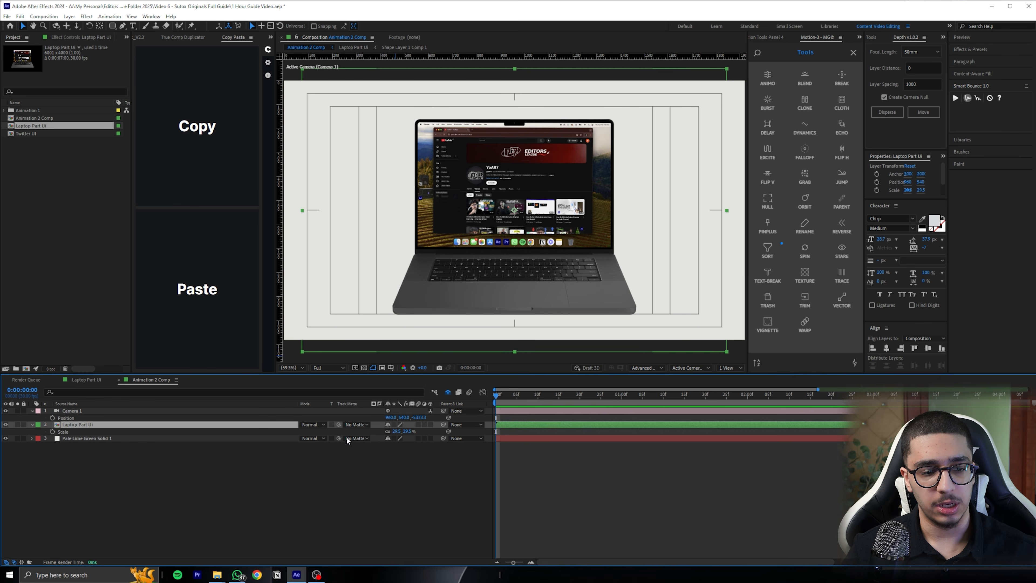
pyautogui.click(431, 424)
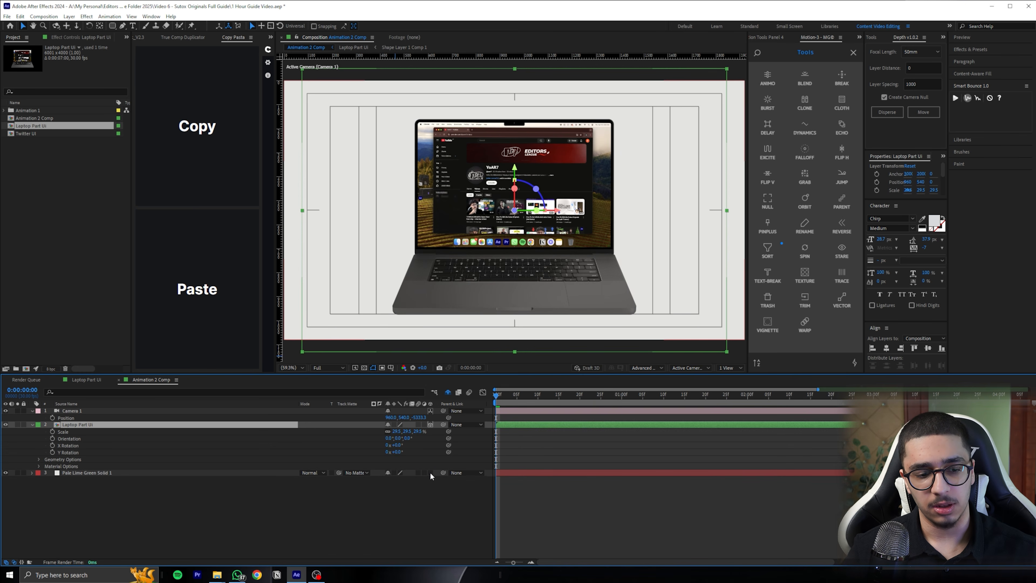
# Try moving the camera along different axes through its Position values, undoing the test moves
pyautogui.moveTo(417, 417); pyautogui.dragTo(629, 395)
pyautogui.moveTo(407, 416); pyautogui.dragTo(335, 425)
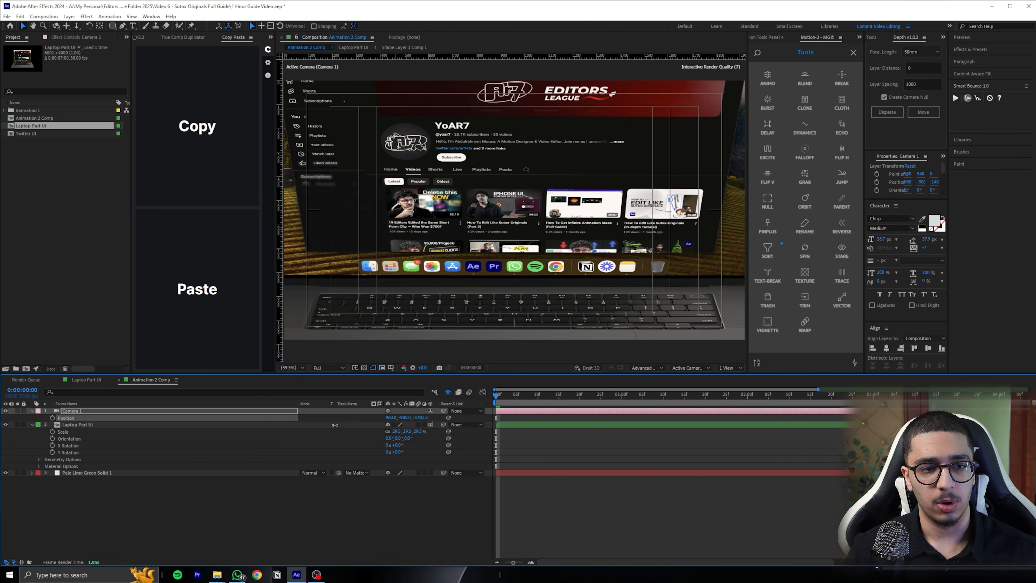
pyautogui.hotkey('ctrl', 'z')
pyautogui.moveTo(402, 417); pyautogui.dragTo(494, 418)
pyautogui.hotkey('ctrl', 'z')
pyautogui.hotkey('ctrl', 'z')
pyautogui.moveTo(421, 418); pyautogui.dragTo(479, 418)
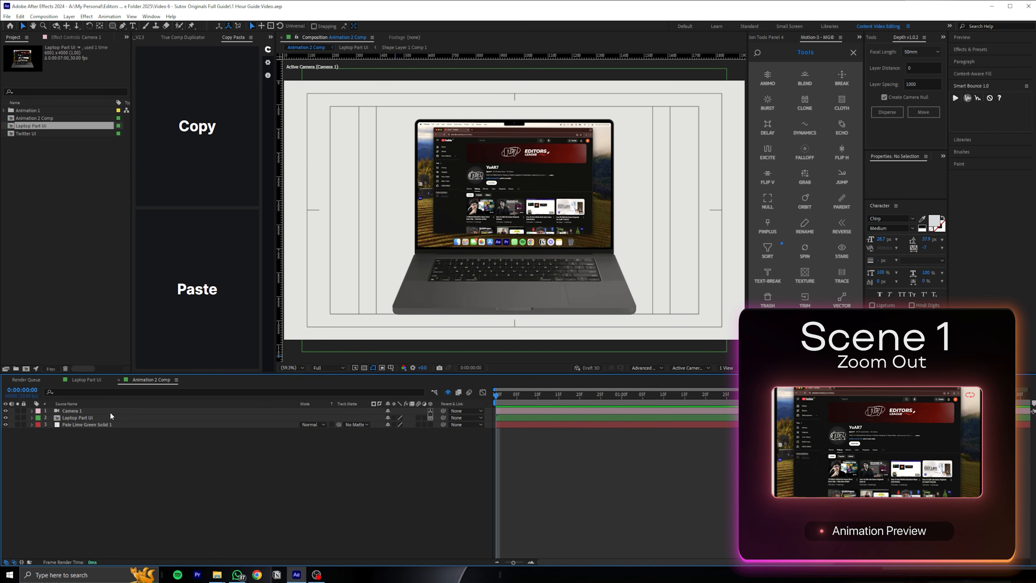
# Create an orbit null for Camera 1
pyautogui.click(115, 411)
pyautogui.rightClick(118, 412)
pyautogui.click(88, 410)
pyautogui.rightClick(88, 411)
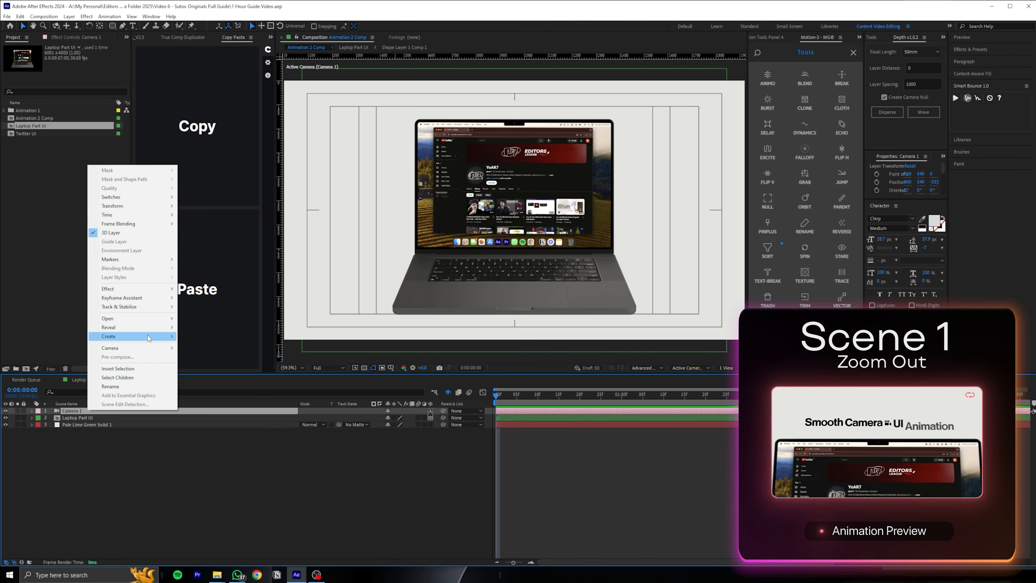
pyautogui.moveTo(143, 337)
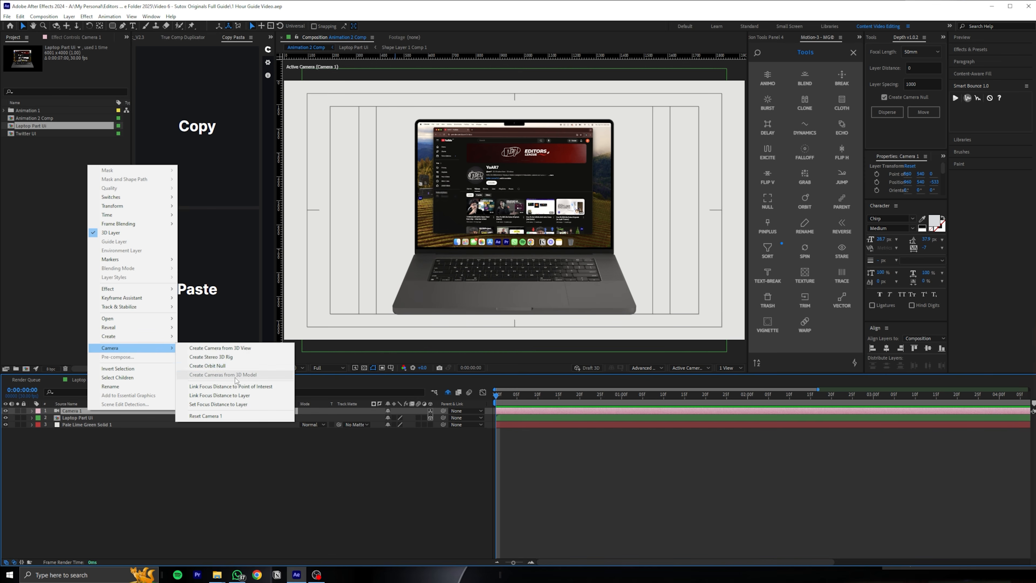
pyautogui.click(236, 365)
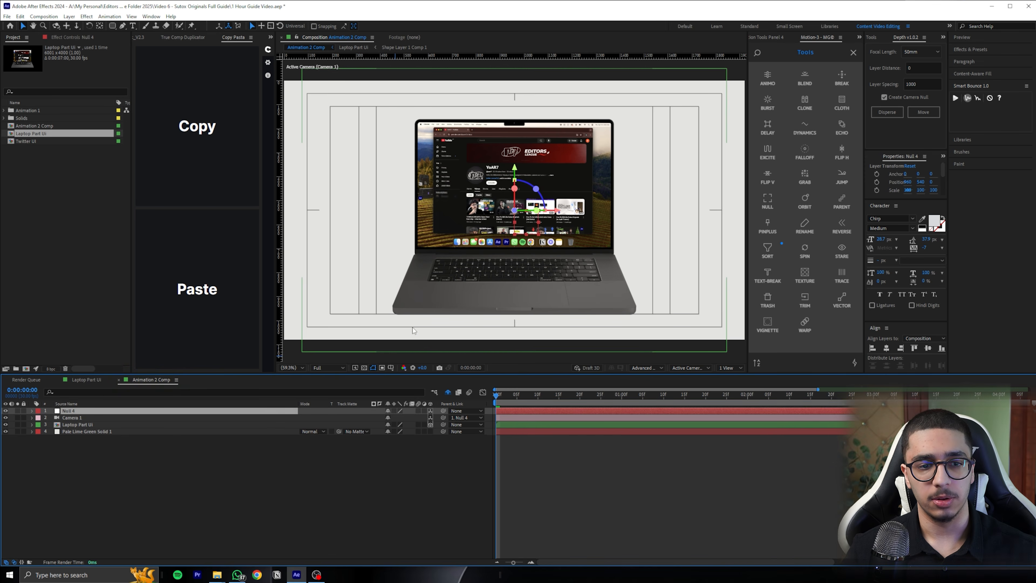
# Try orbiting the camera with the orbit null's X Rotation, and undo the test changes
pyautogui.press(',')
pyautogui.click(853, 52)
pyautogui.press('r')
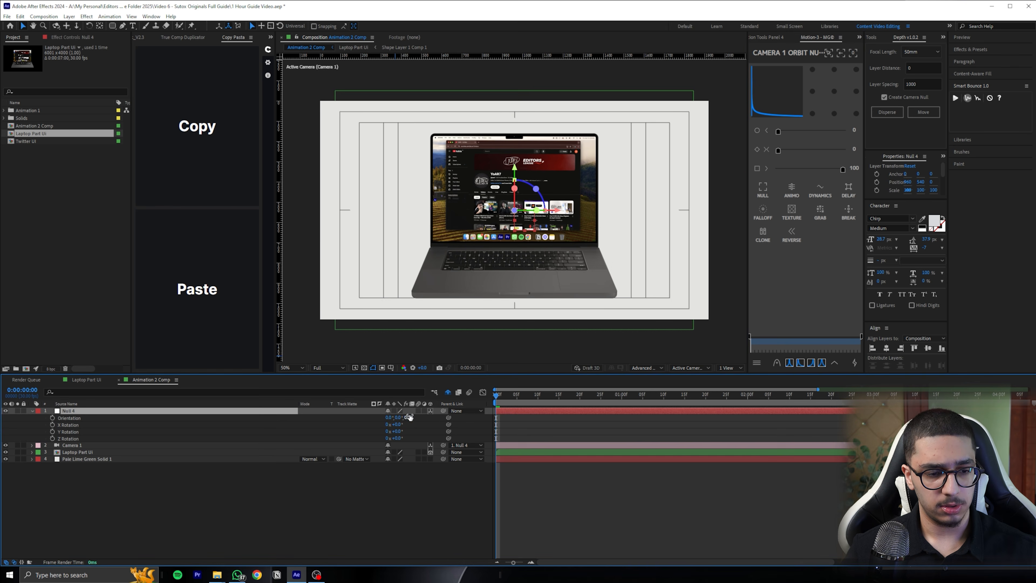
pyautogui.moveTo(397, 424); pyautogui.dragTo(218, 426)
pyautogui.hotkey('ctrl', 'z')
pyautogui.press('p')
pyautogui.hotkey('ctrl', 'z')
pyautogui.hotkey('ctrl', 'z')
pyautogui.hotkey('ctrl', 'z')
pyautogui.hotkey('ctrl', 'z')
# Add a new null object to Animation 2 Comp
pyautogui.rightClick(211, 410)
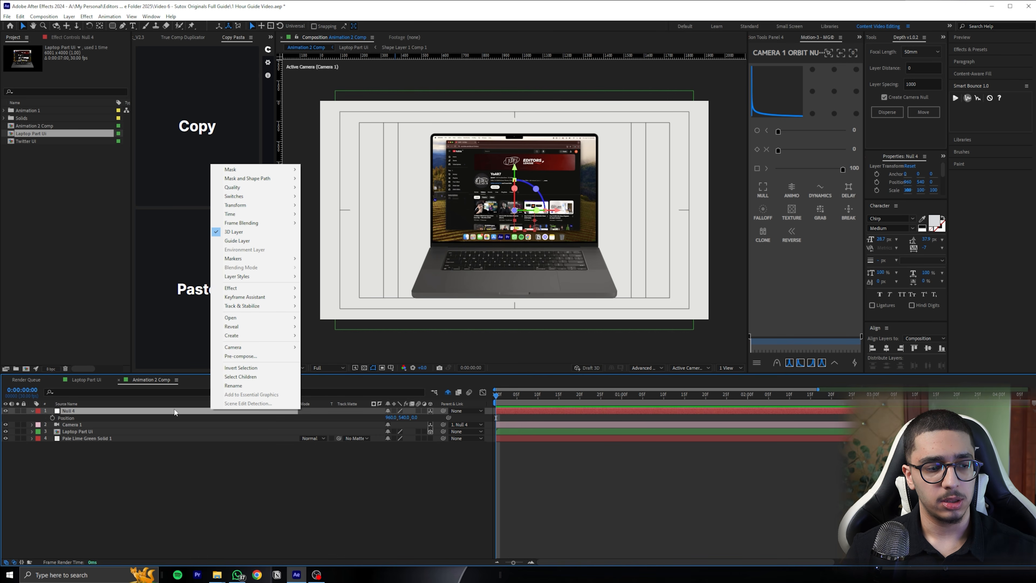
pyautogui.click(354, 493)
pyautogui.rightClick(453, 384)
pyautogui.moveTo(489, 388)
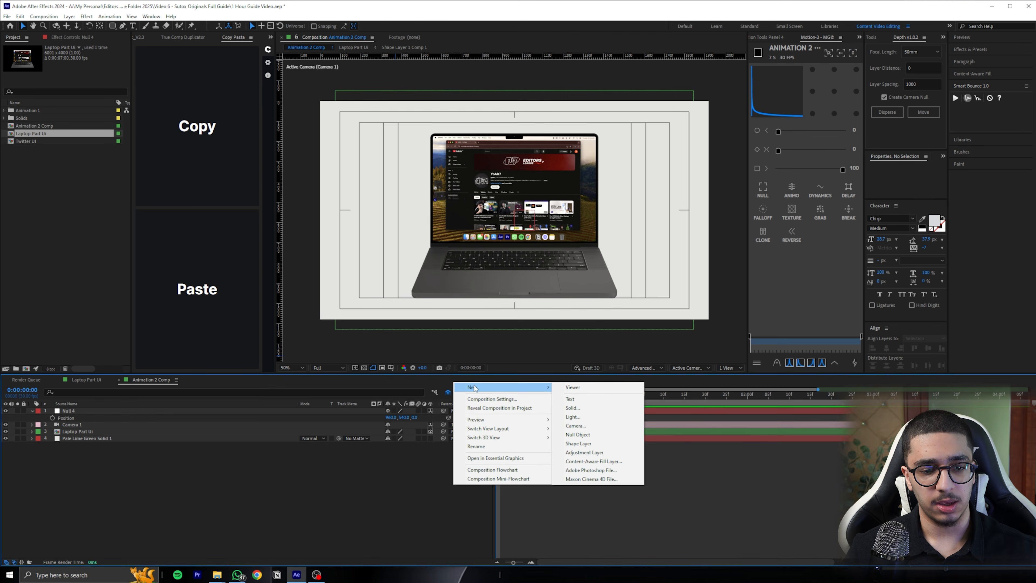
pyautogui.click(582, 435)
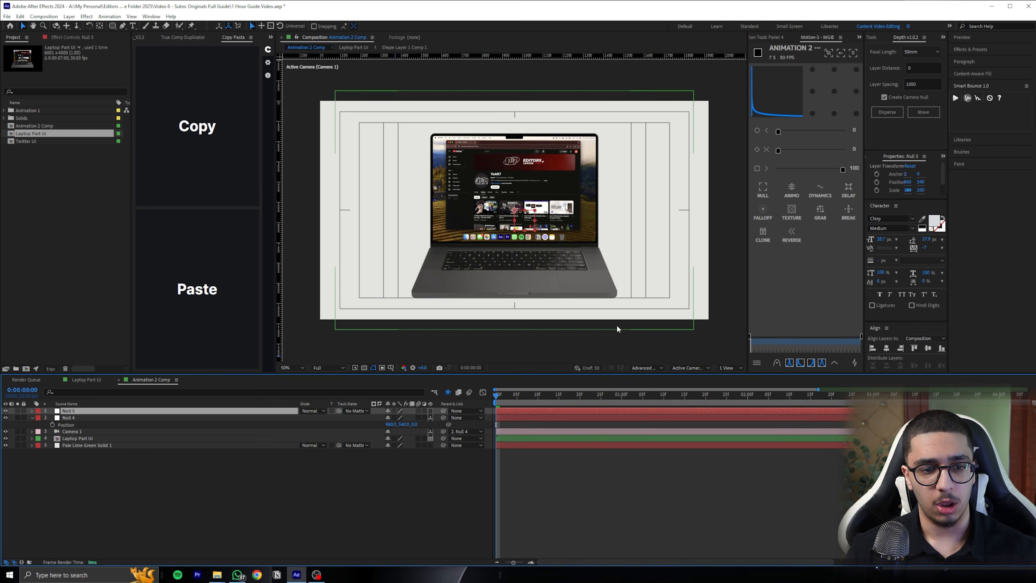
# Delete the newly added null layer above the camera's orbit null
pyautogui.click(429, 410)
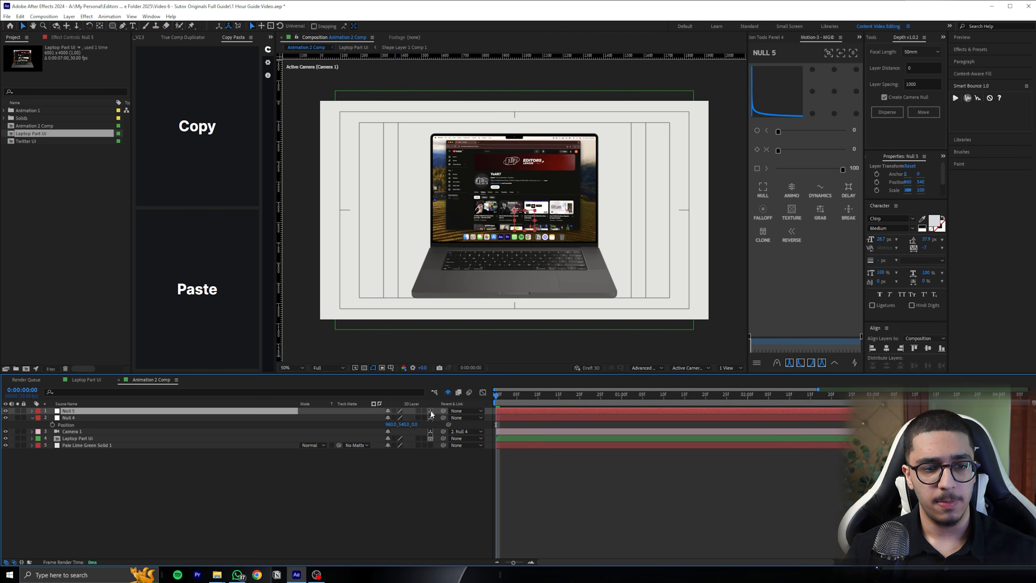
pyautogui.moveTo(420, 417); pyautogui.dragTo(140, 409)
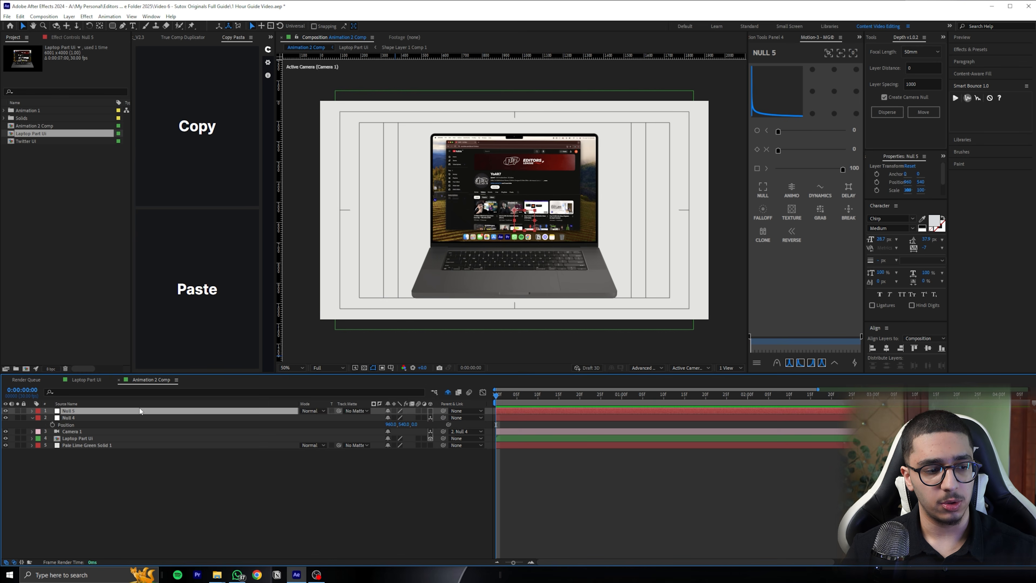
pyautogui.press('Delete')
pyautogui.click(128, 408)
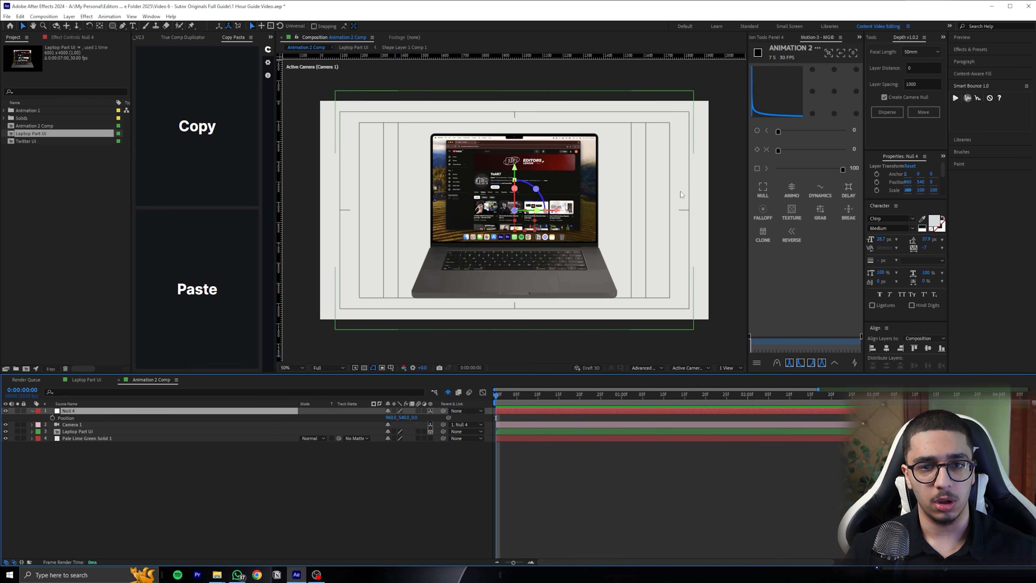
# Create two nested parent nulls above the Camera 1 orbit null with Motion Tools, and display layer names instead of source names
pyautogui.click(777, 37)
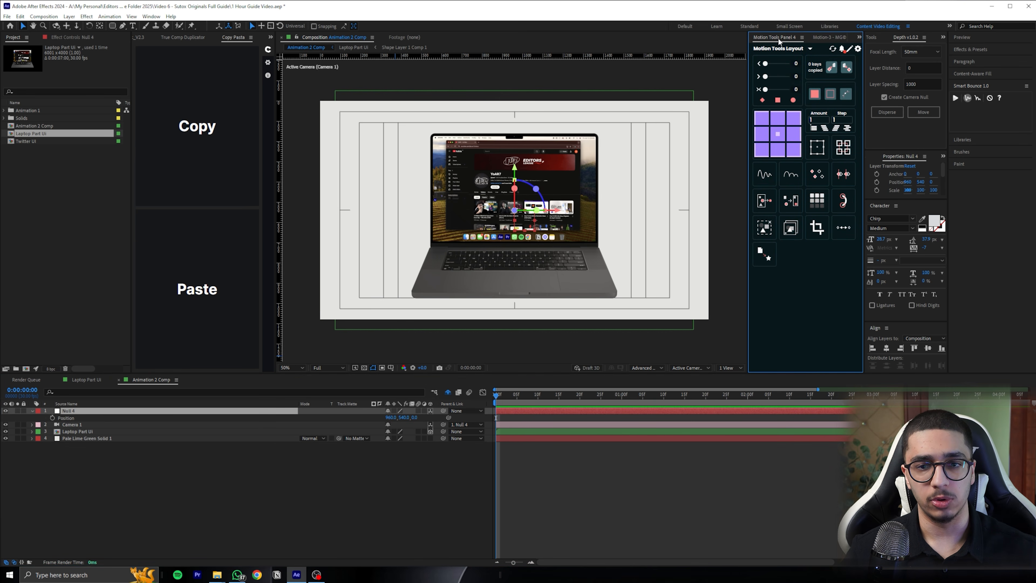
pyautogui.click(818, 149)
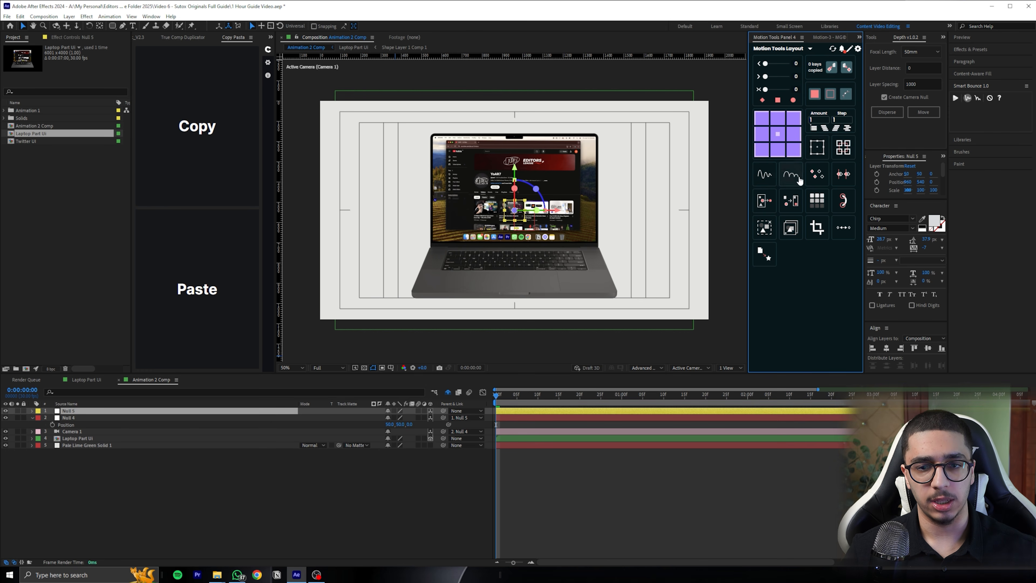
pyautogui.click(818, 149)
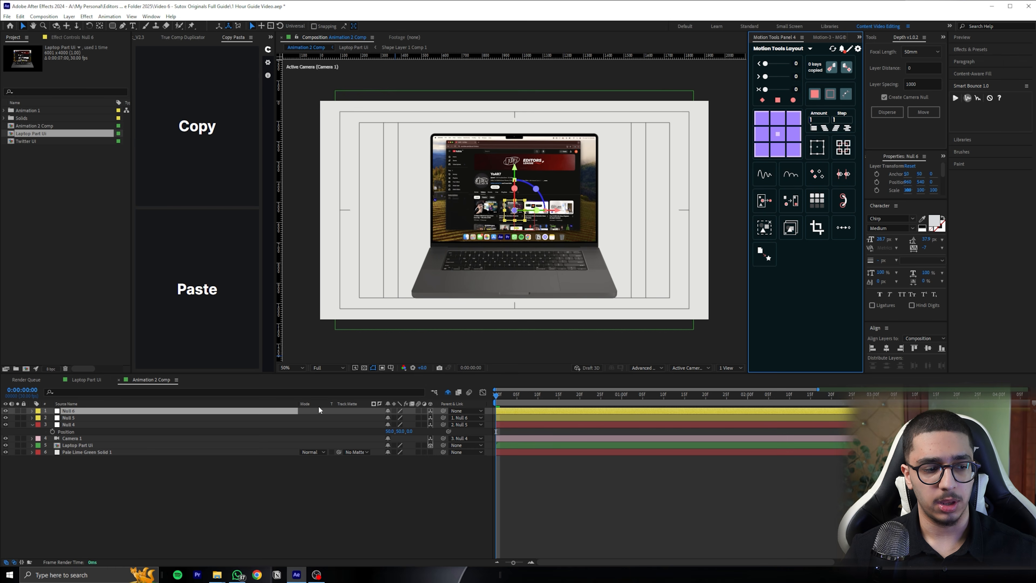
pyautogui.click(64, 403)
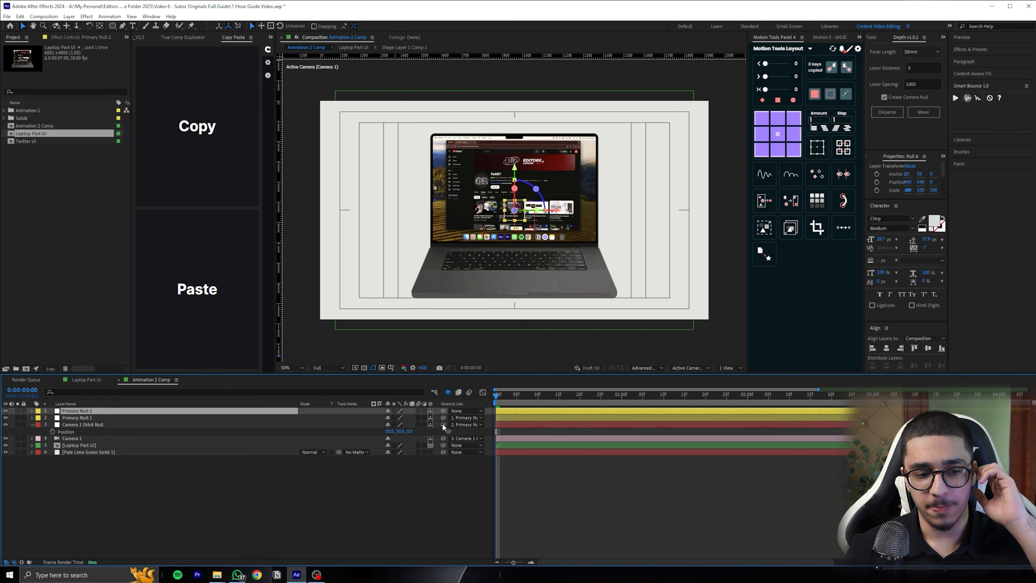
# Examine the control hierarchy formed by Primary Null 1, Primary Null 2 and the Camera 1 orbit null
pyautogui.click(228, 418)
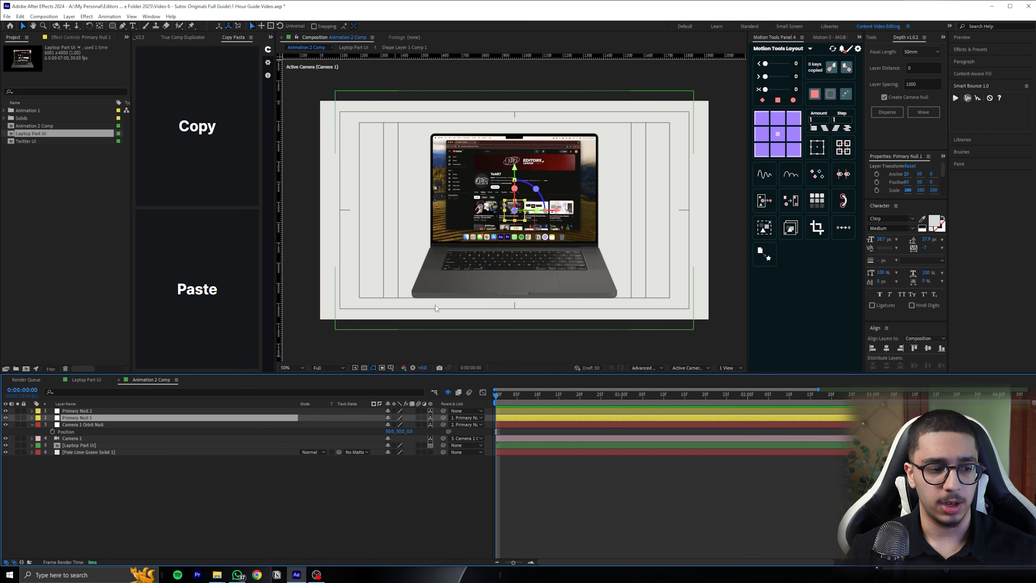
pyautogui.click(99, 423)
pyautogui.click(95, 411)
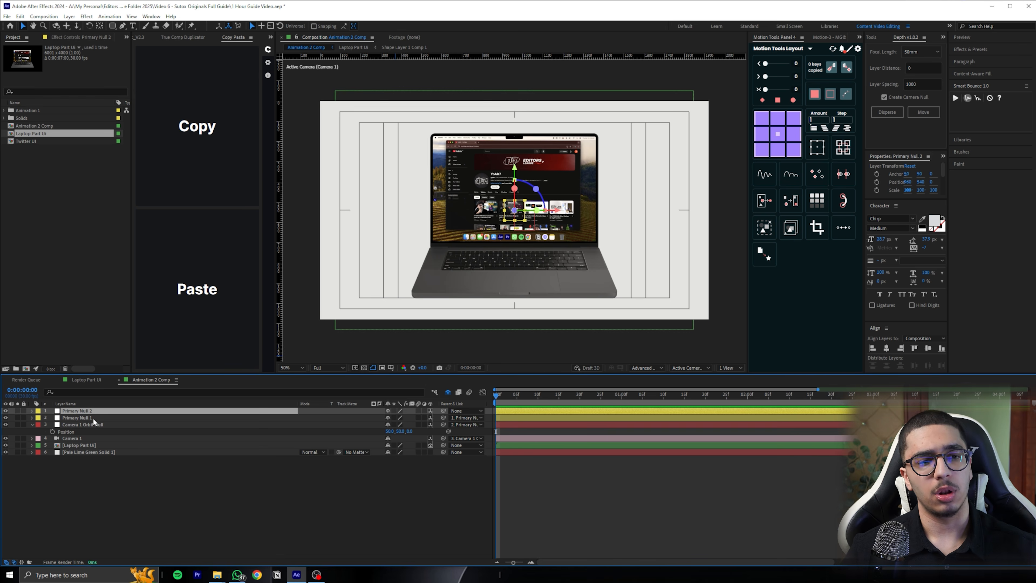
pyautogui.click(93, 419)
pyautogui.click(93, 424)
pyautogui.click(92, 418)
pyautogui.click(92, 411)
pyautogui.click(93, 418)
pyautogui.click(97, 412)
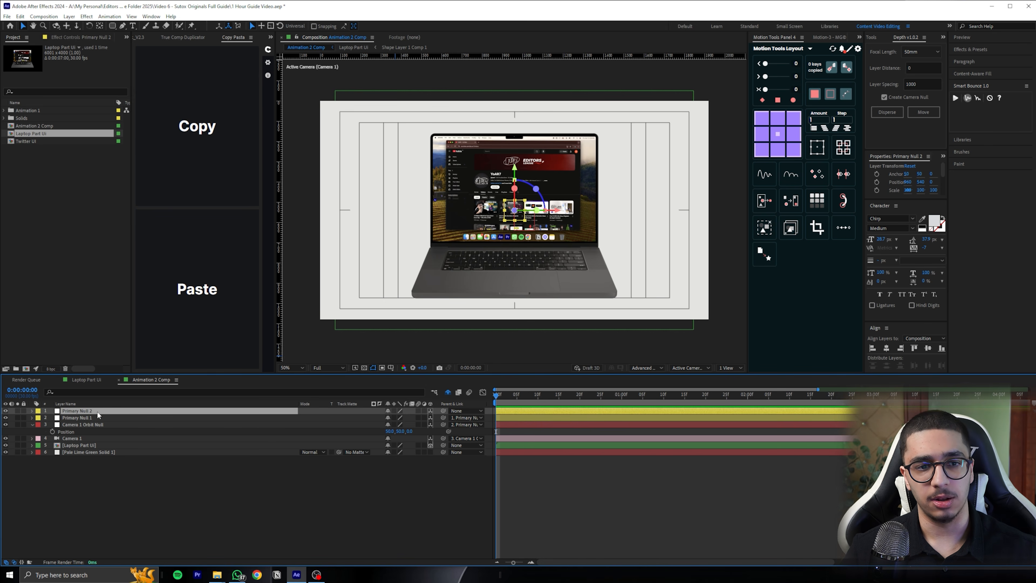
# Move the Camera 1 orbit null in toward the laptop screen, to about -69 in Y and 3460 in Z, framing the YouTube page
pyautogui.click(93, 424)
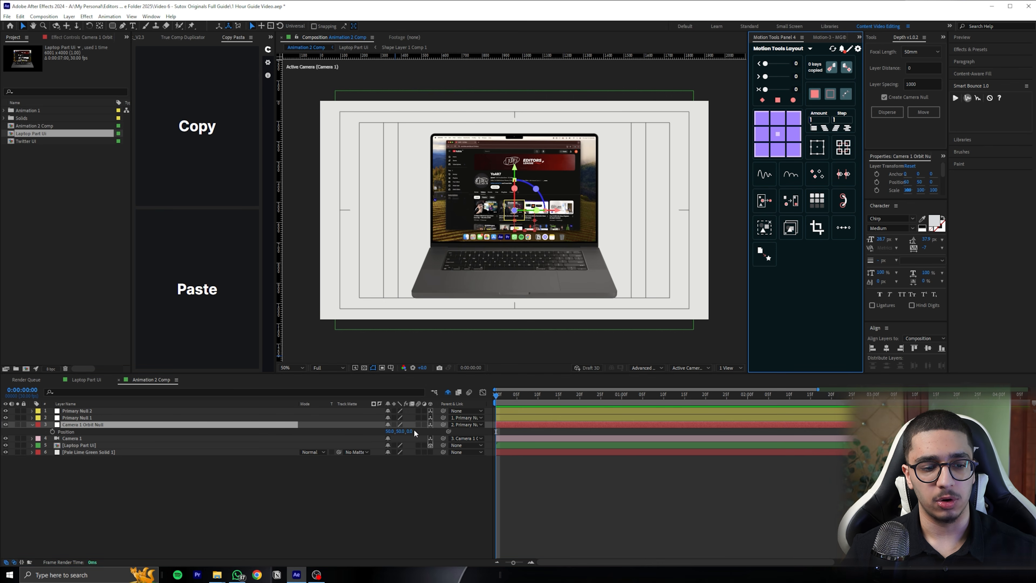
pyautogui.moveTo(410, 432); pyautogui.dragTo(453, 425)
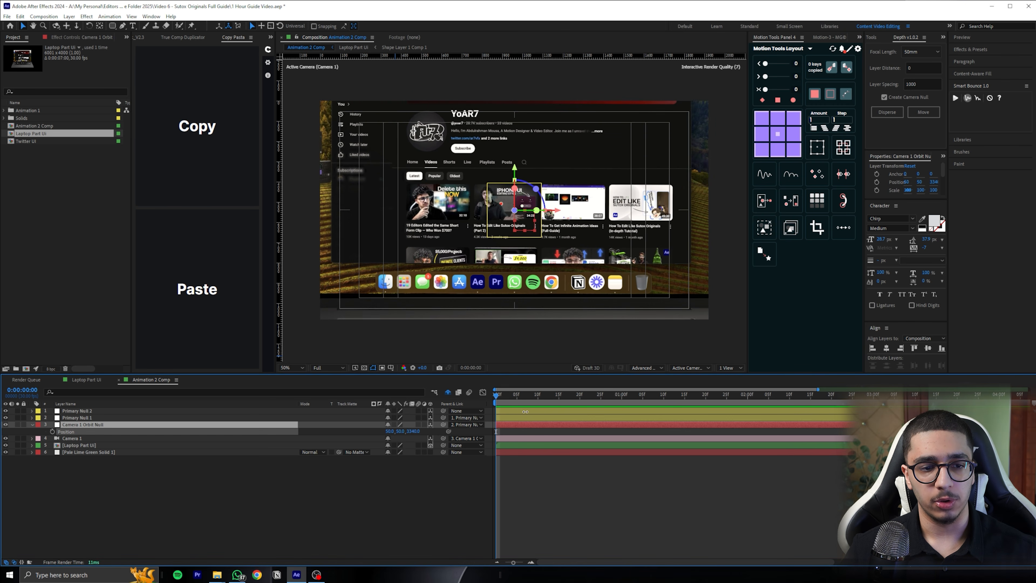
pyautogui.moveTo(495, 415); pyautogui.dragTo(517, 415)
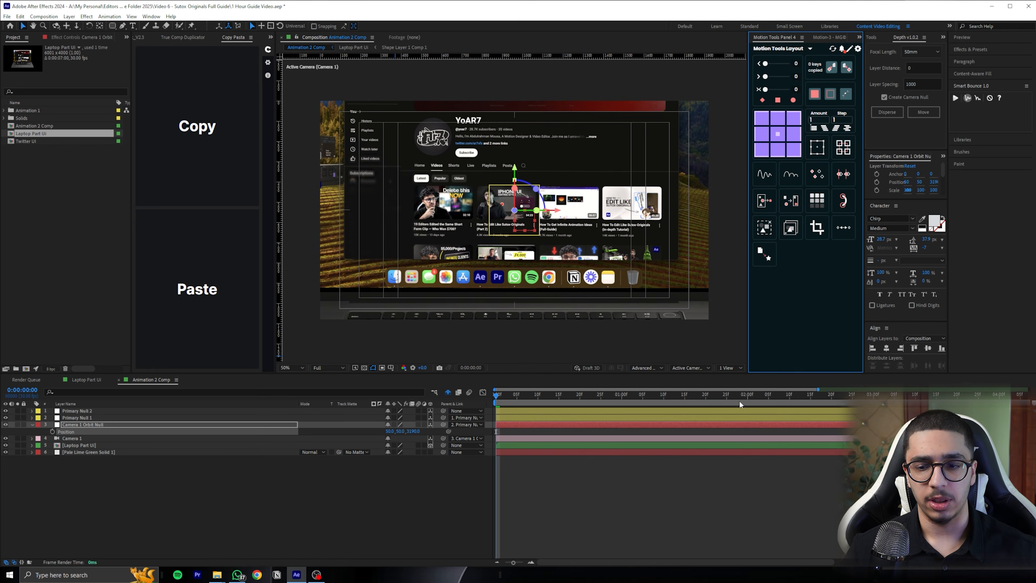
pyautogui.moveTo(394, 430); pyautogui.dragTo(350, 434)
pyautogui.moveTo(414, 431); pyautogui.dragTo(486, 417)
pyautogui.moveTo(391, 434)
pyautogui.mouseDown()
pyautogui.moveTo(365, 432)
pyautogui.moveTo(381, 431)
pyautogui.mouseUp()
# Try hiding the Title/Action Safe guides in the composition view, and turn them back on
pyautogui.click(383, 369)
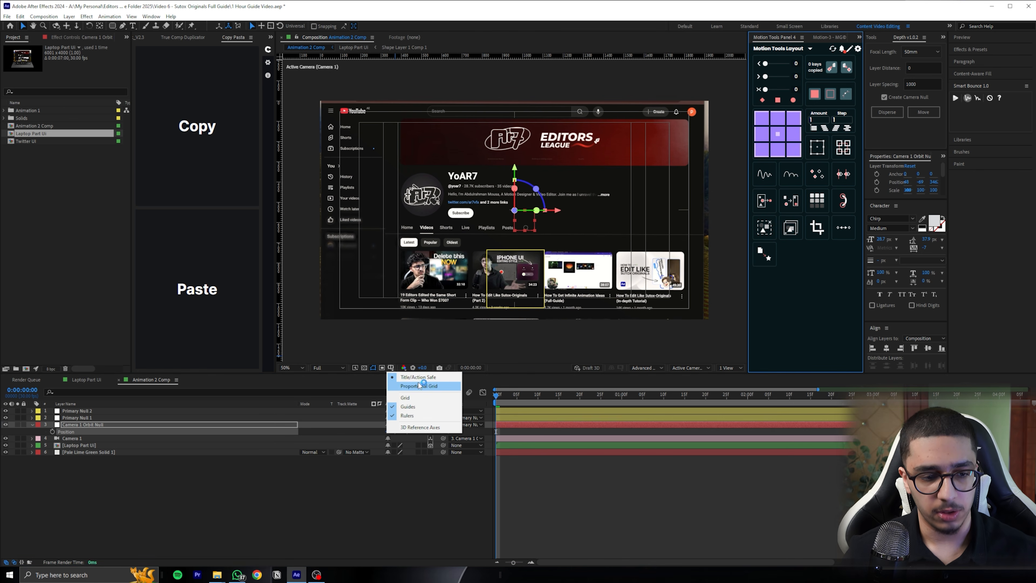
pyautogui.click(425, 376)
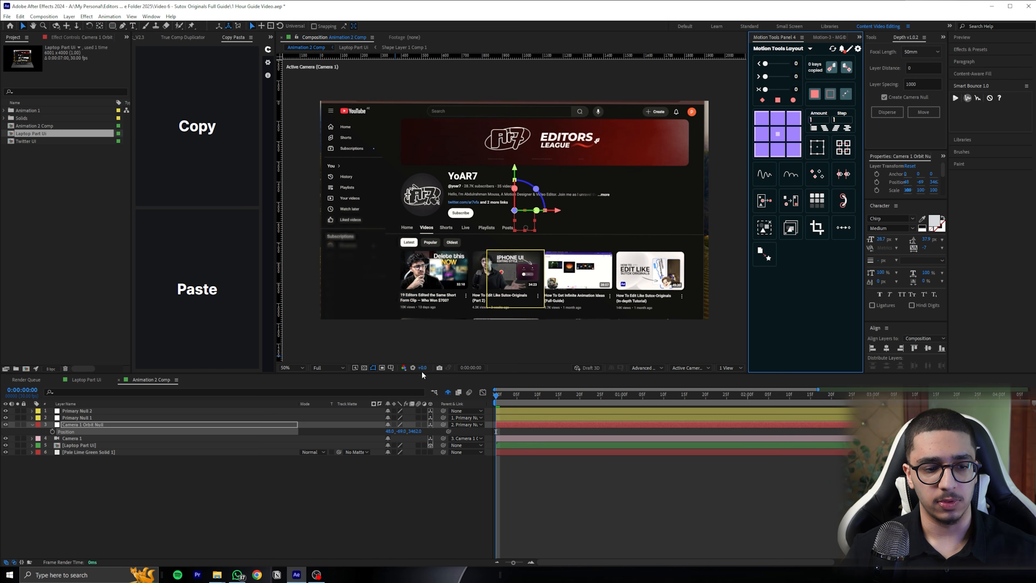
pyautogui.click(391, 369)
pyautogui.click(424, 377)
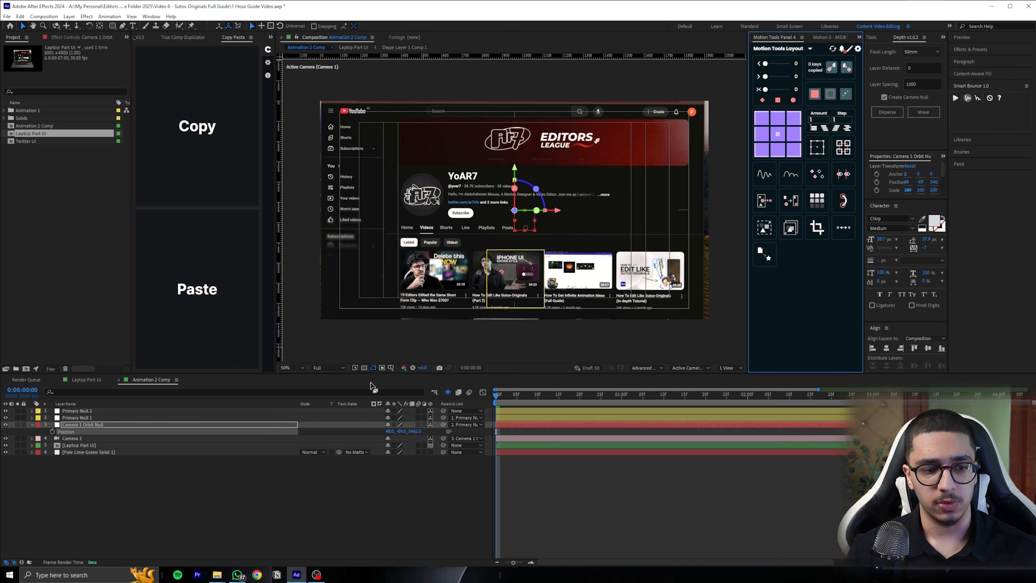
# Fine-tune the orbit null's Position to about 3506 in Z so the YouTube page fills the whole frame
pyautogui.moveTo(400, 433); pyautogui.dragTo(579, 418)
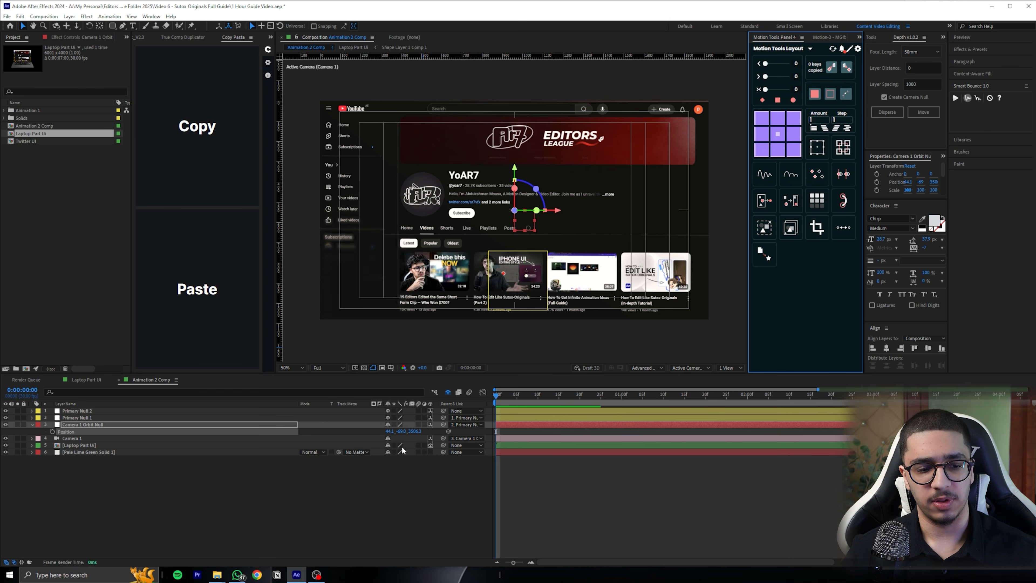
pyautogui.click(88, 445)
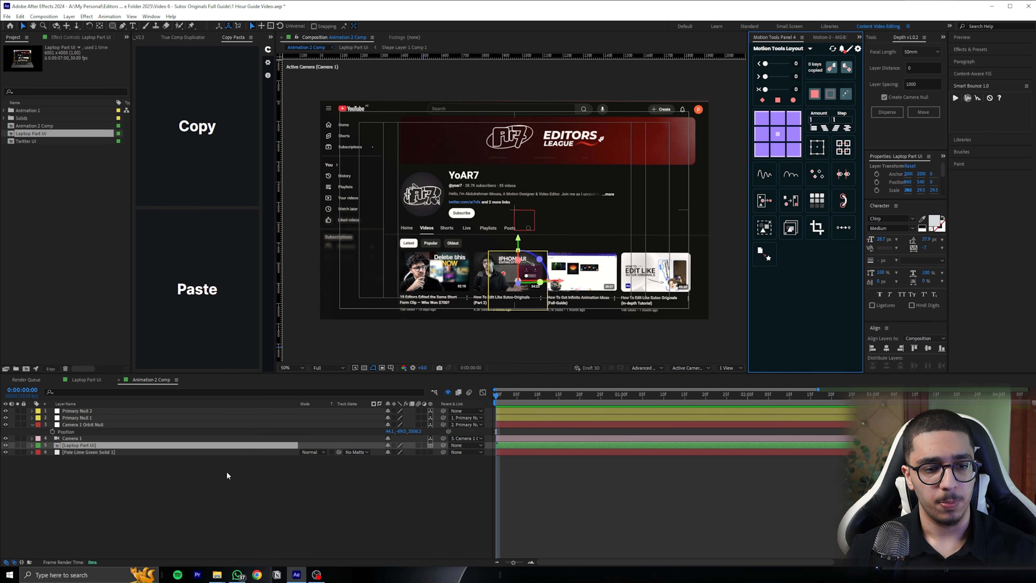
pyautogui.click(218, 473)
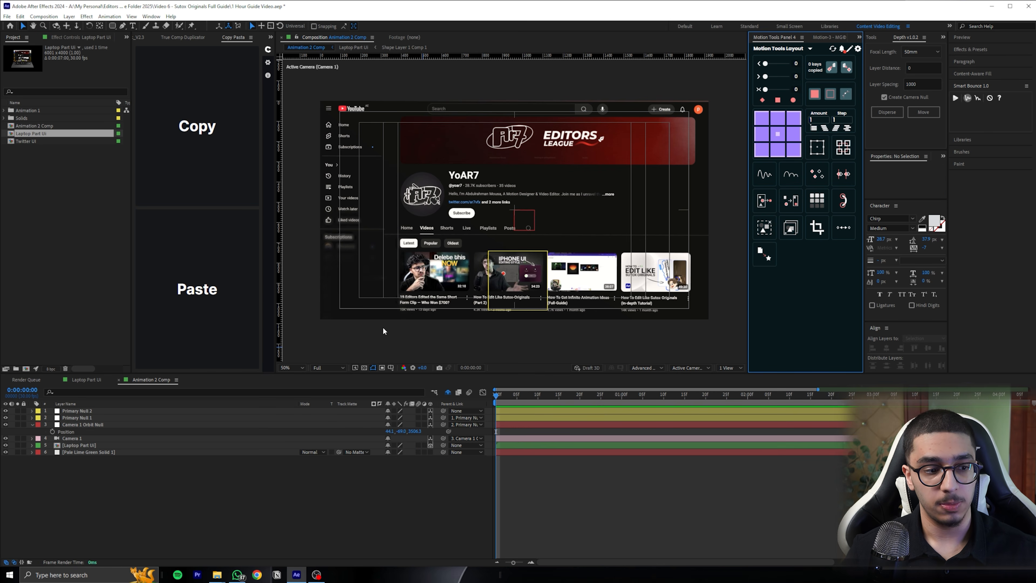
# Open the Laptop Part UI composition and save the project
pyautogui.click(86, 445)
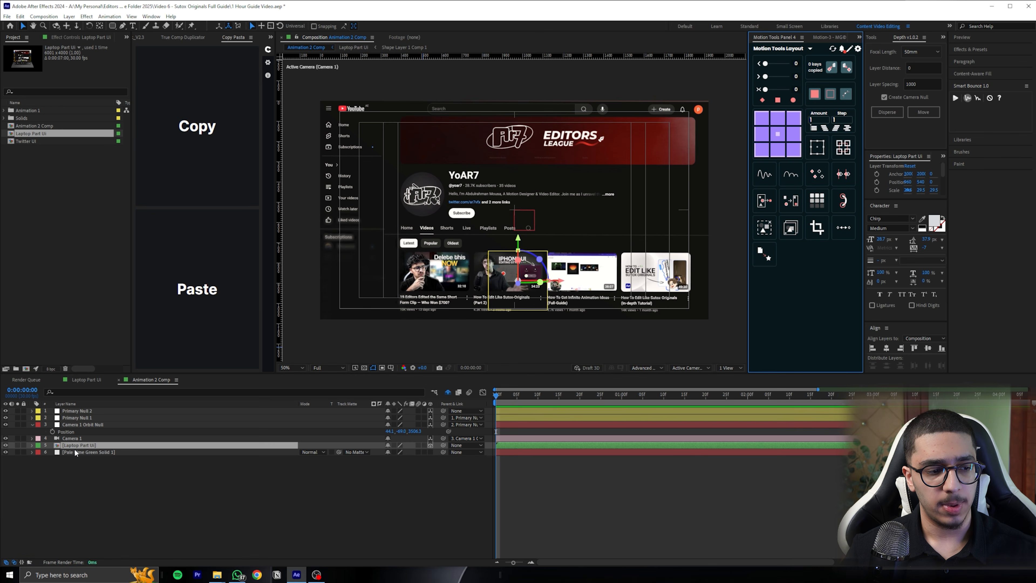
pyautogui.doubleClick(84, 445)
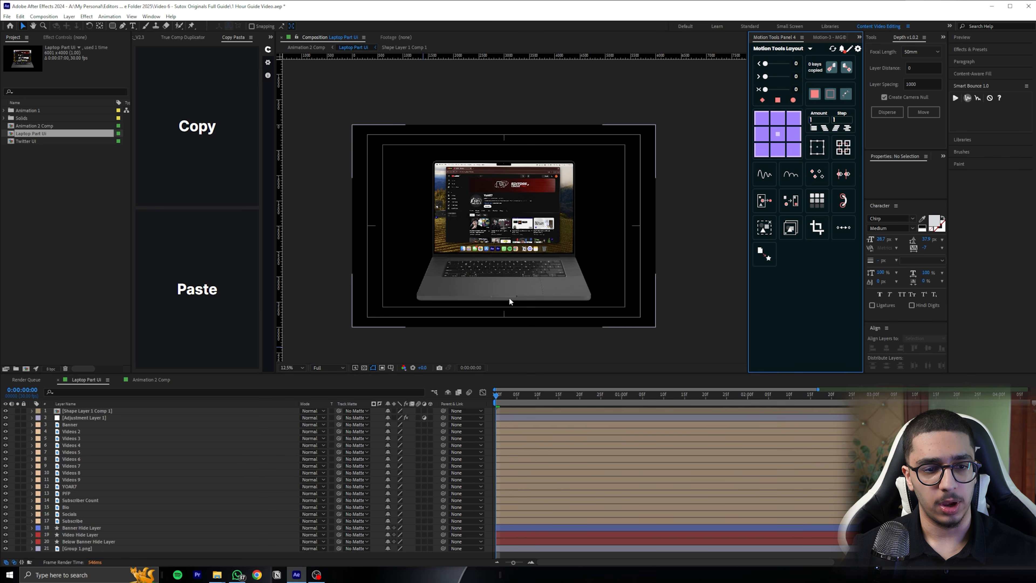
pyautogui.click(290, 368)
pyautogui.click(291, 367)
pyautogui.click(373, 322)
pyautogui.hotkey('ctrl', 's')
pyautogui.click(292, 368)
pyautogui.click(291, 376)
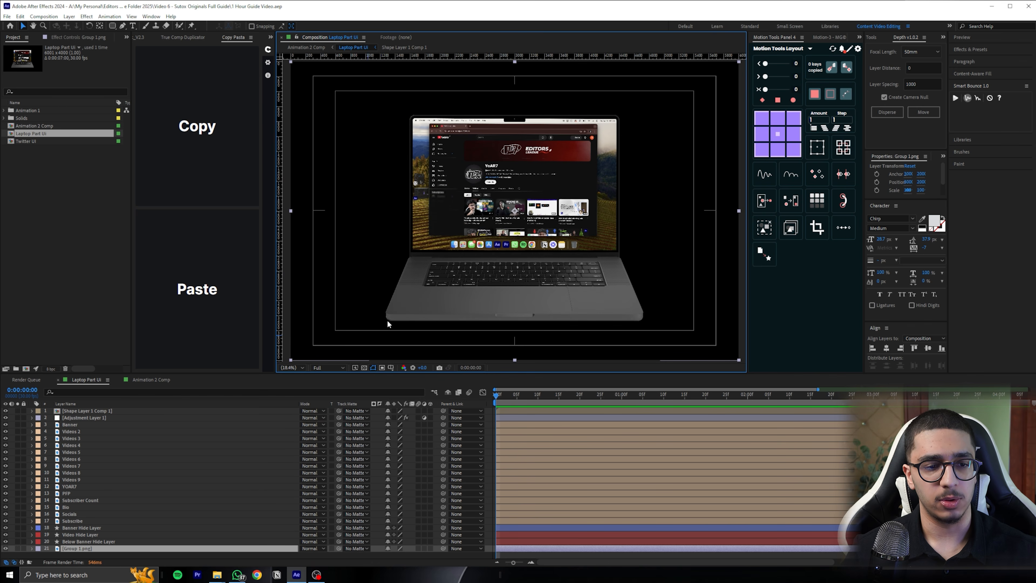
pyautogui.scroll(5, 477, 207)
pyautogui.scroll(-2, 482, 206)
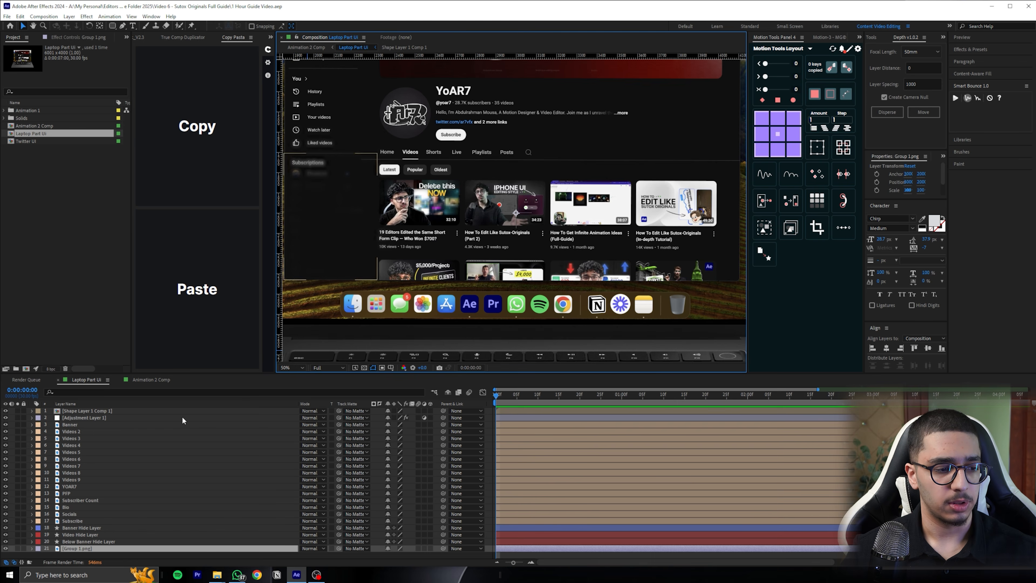
pyautogui.scroll(-4, 337, 259)
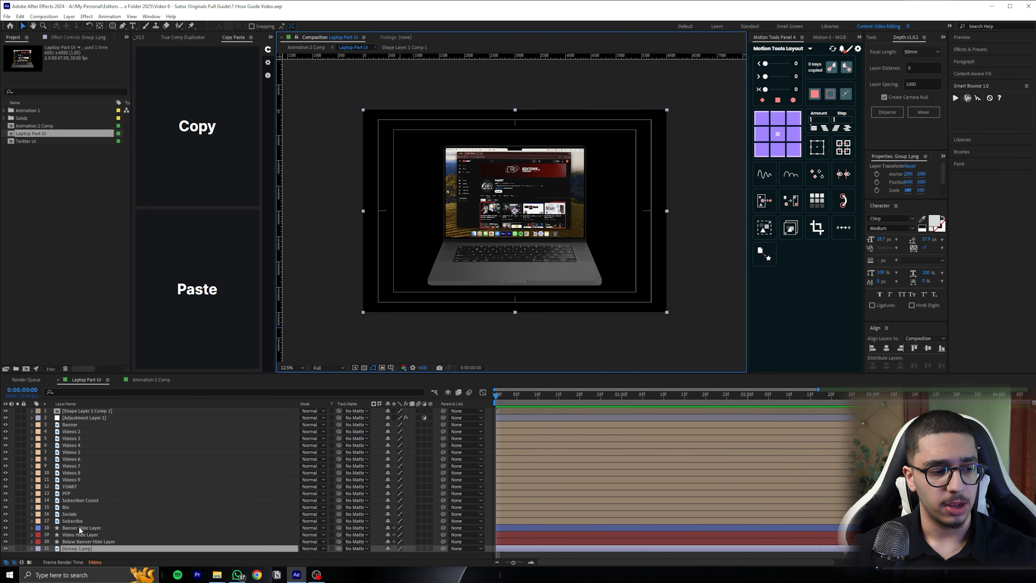
# Toggle the visibility of the Group 1.png layer and inspect the laptop image up close
pyautogui.click(80, 522)
pyautogui.click(72, 548)
pyautogui.click(3, 549)
pyautogui.click(5, 548)
pyautogui.click(5, 548)
pyautogui.click(95, 542)
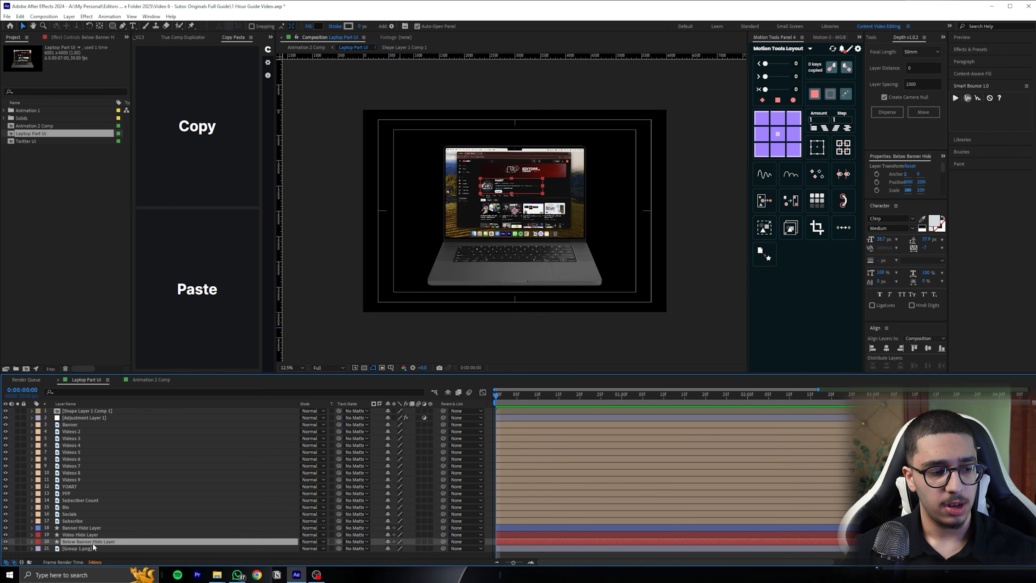
pyautogui.click(83, 548)
pyautogui.click(4, 550)
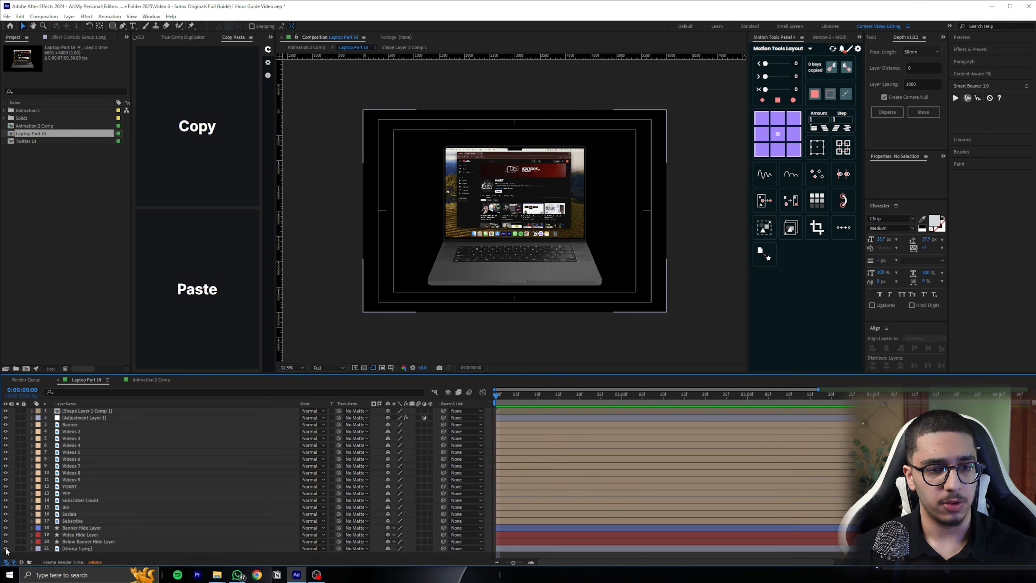
pyautogui.click(6, 548)
pyautogui.click(6, 549)
pyautogui.scroll(4, 485, 194)
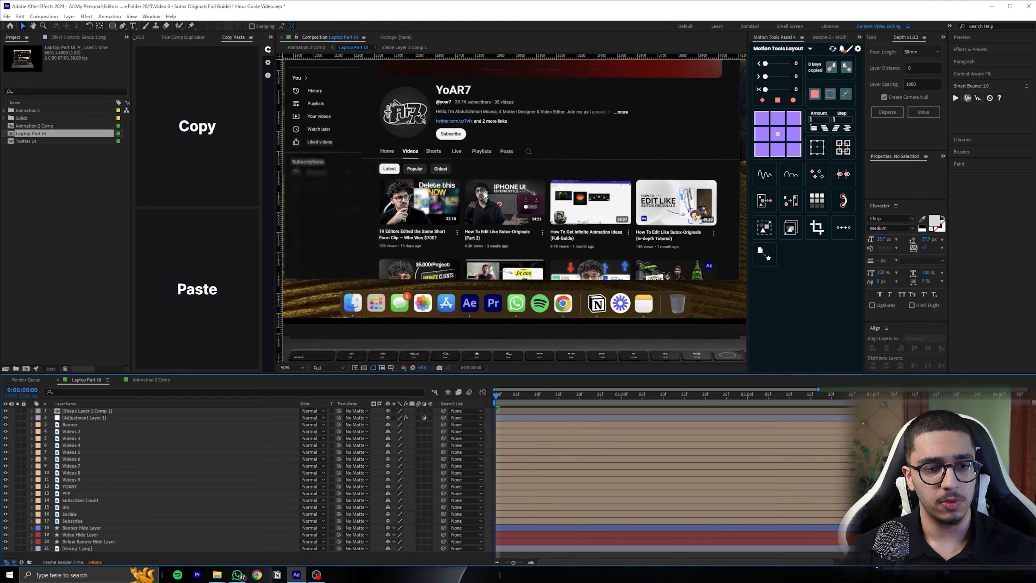
pyautogui.scroll(-2, 500, 182)
# Solo the Banner, Video and Below Banner hide layers with Group 1.png to inspect the blanked-out page, and turn solo off again
pyautogui.click(82, 539)
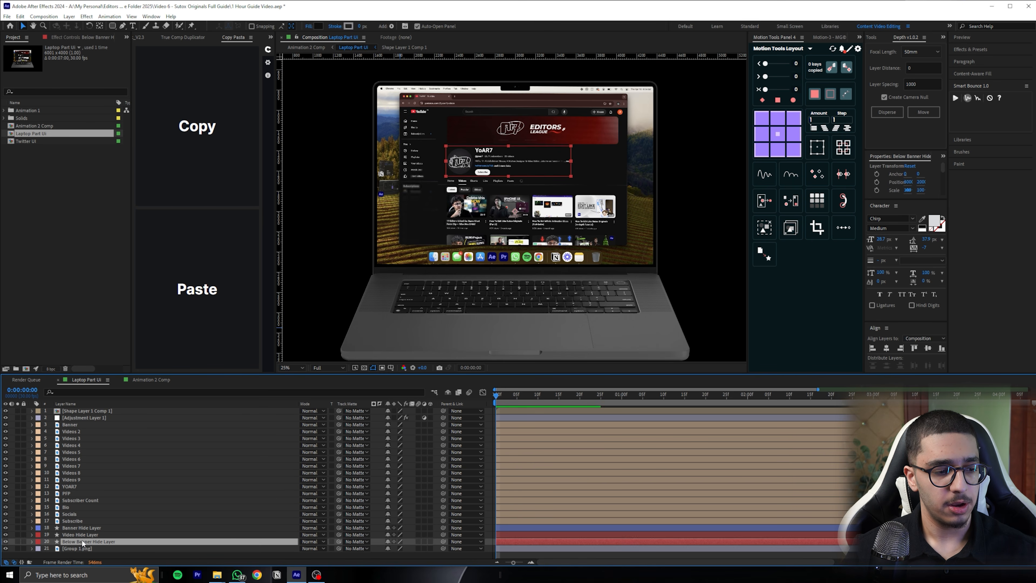
pyautogui.keyDown('shift'); pyautogui.click(79, 527); pyautogui.keyUp('shift')
pyautogui.click(17, 528)
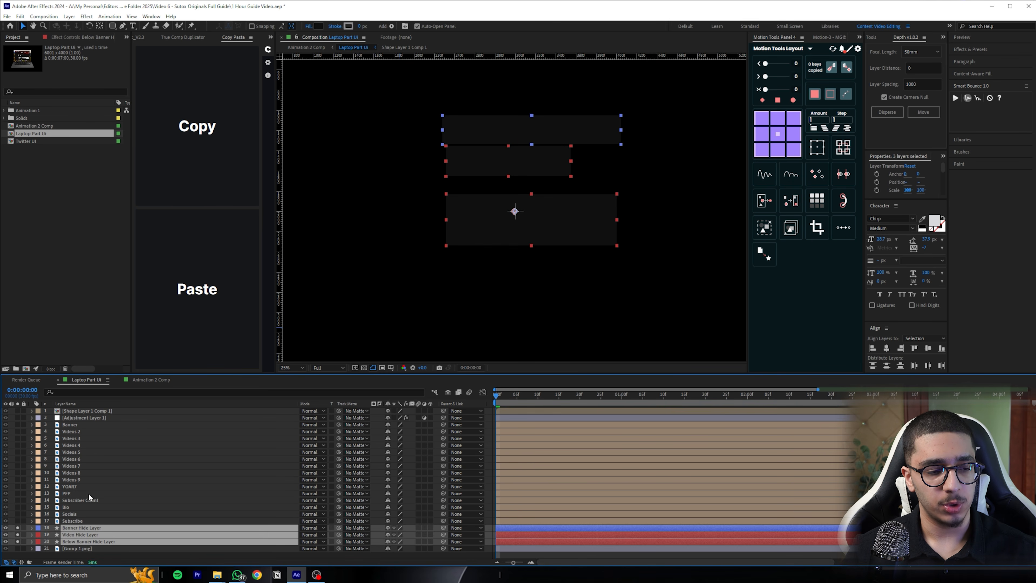
pyautogui.click(17, 548)
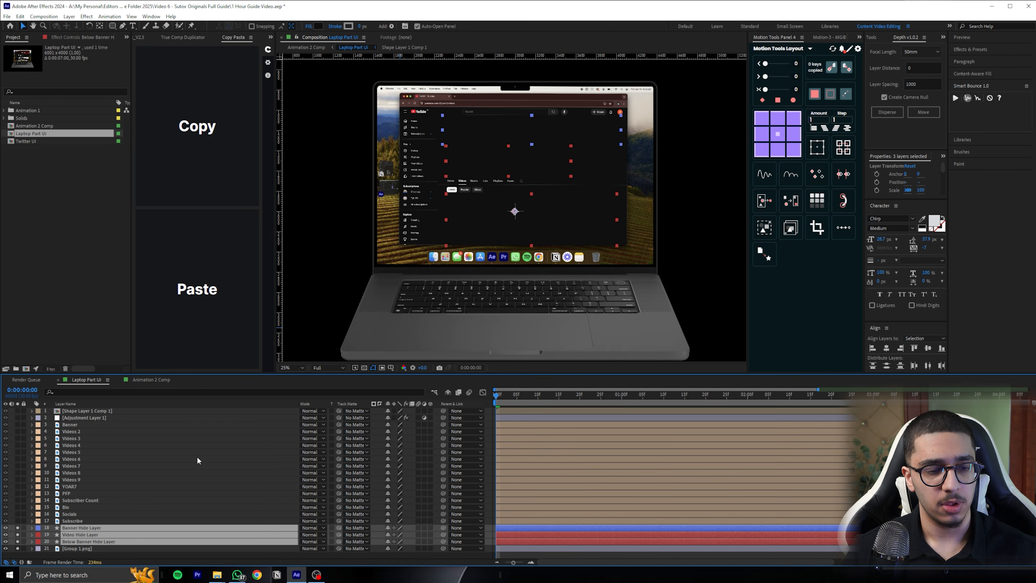
pyautogui.scroll(2, 484, 187)
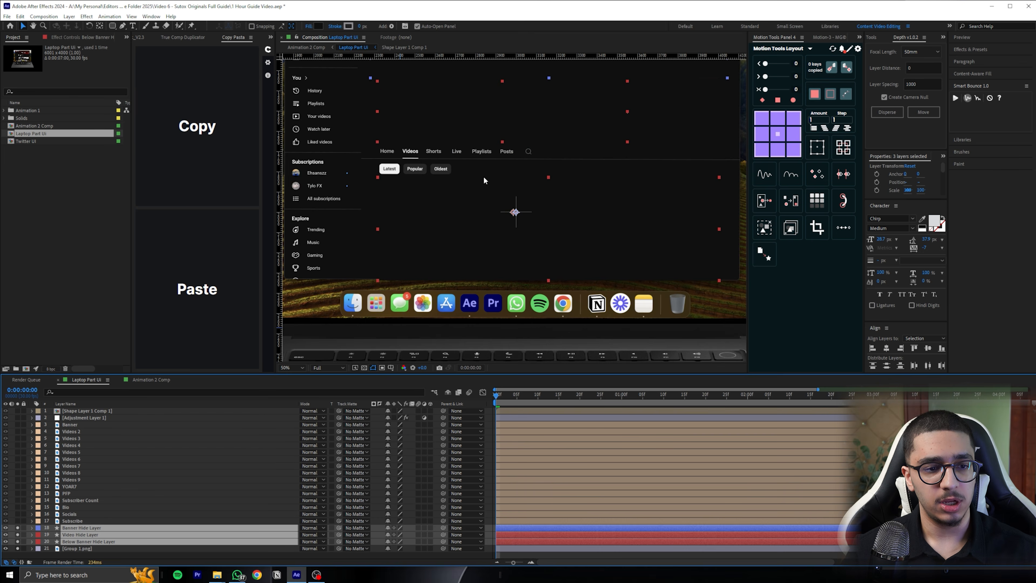
pyautogui.click(18, 528)
pyautogui.click(17, 528)
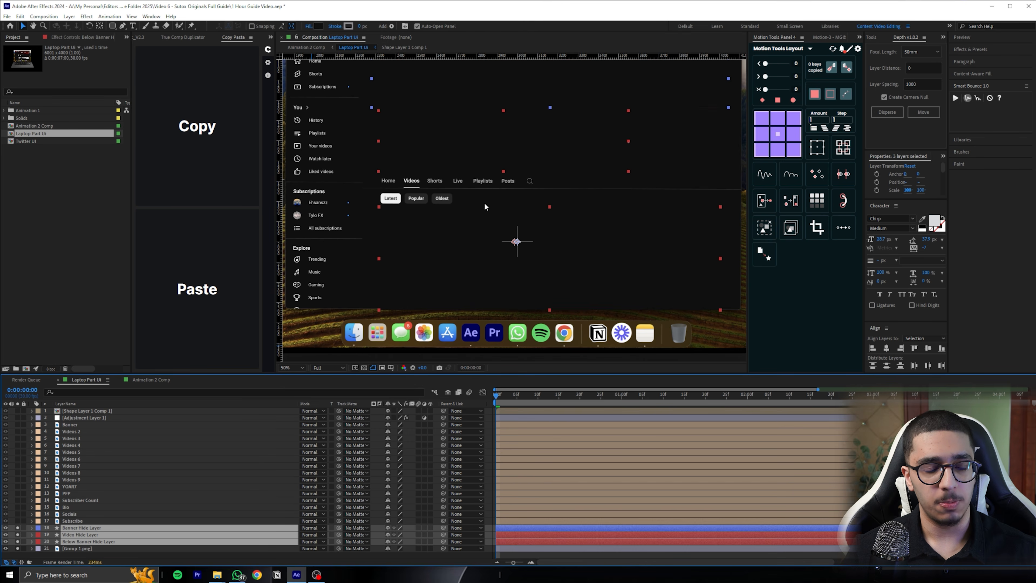
pyautogui.scroll(-2, 542, 190)
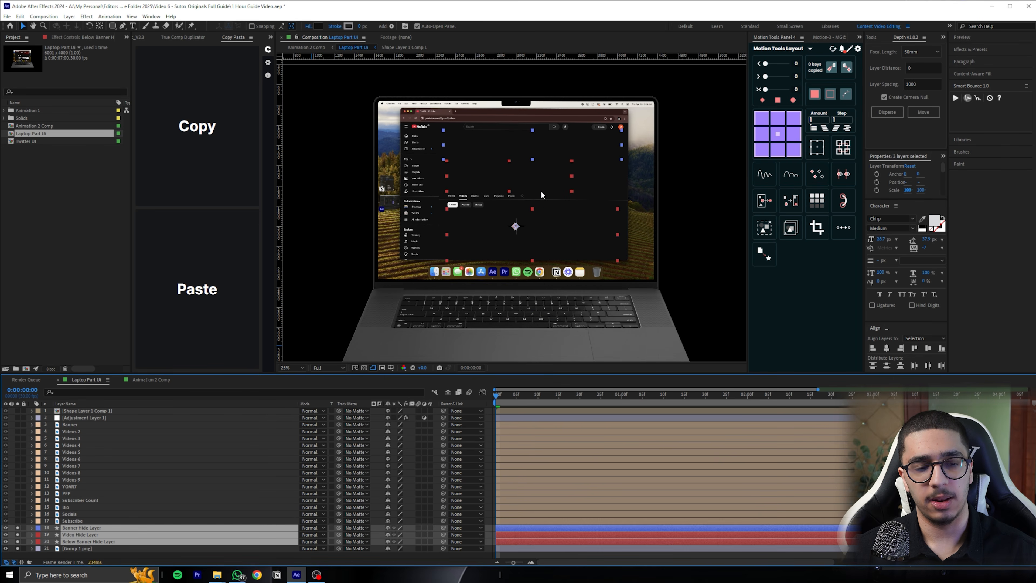
pyautogui.click(19, 528)
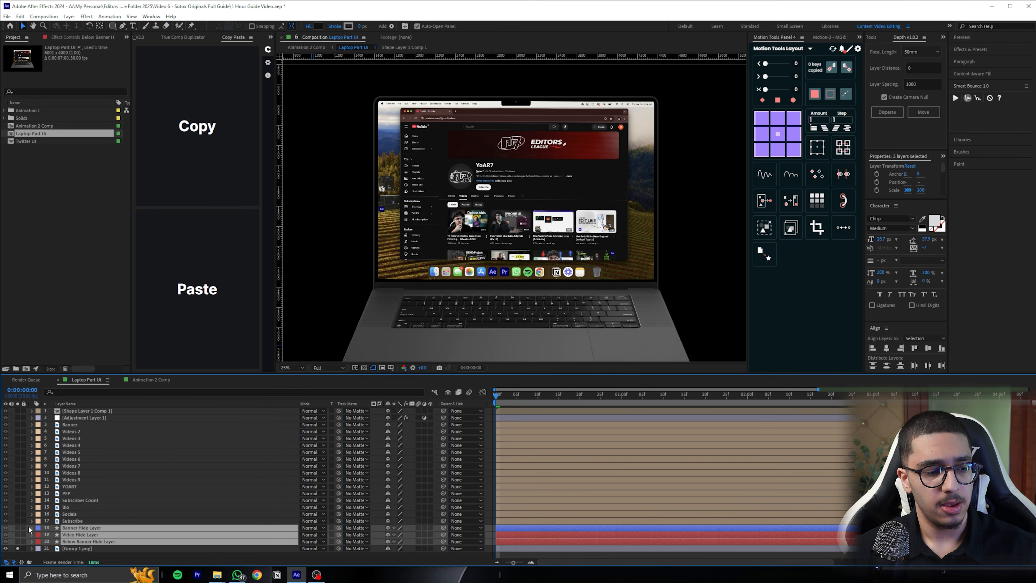
# Inspect the separate Subscribe layer up close by toggling its visibility off and on
pyautogui.click(88, 521)
pyautogui.scroll(4, 471, 177)
pyautogui.moveTo(471, 177); pyautogui.dragTo(556, 265)
pyautogui.click(5, 521)
pyautogui.click(6, 521)
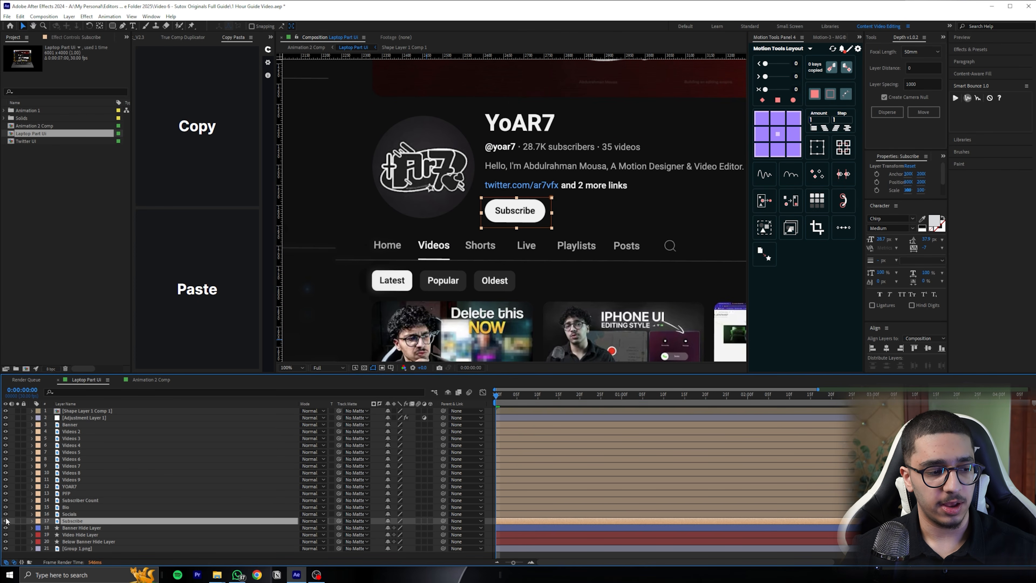
# Inspect the separate Socials, Bio, Subscriber Count, PFP and YOAR7 layers by toggling their visibility off and on
pyautogui.click(5, 514)
pyautogui.click(6, 514)
pyautogui.click(6, 507)
pyautogui.click(6, 507)
pyautogui.click(6, 500)
pyautogui.click(6, 500)
pyautogui.press('F2')
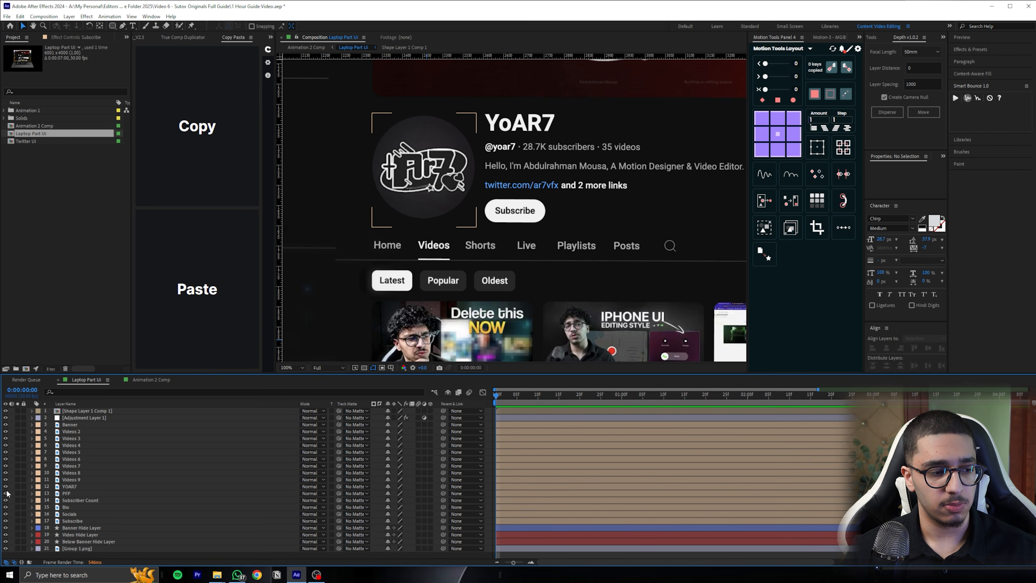
pyautogui.click(5, 486)
pyautogui.click(5, 486)
pyautogui.click(69, 485)
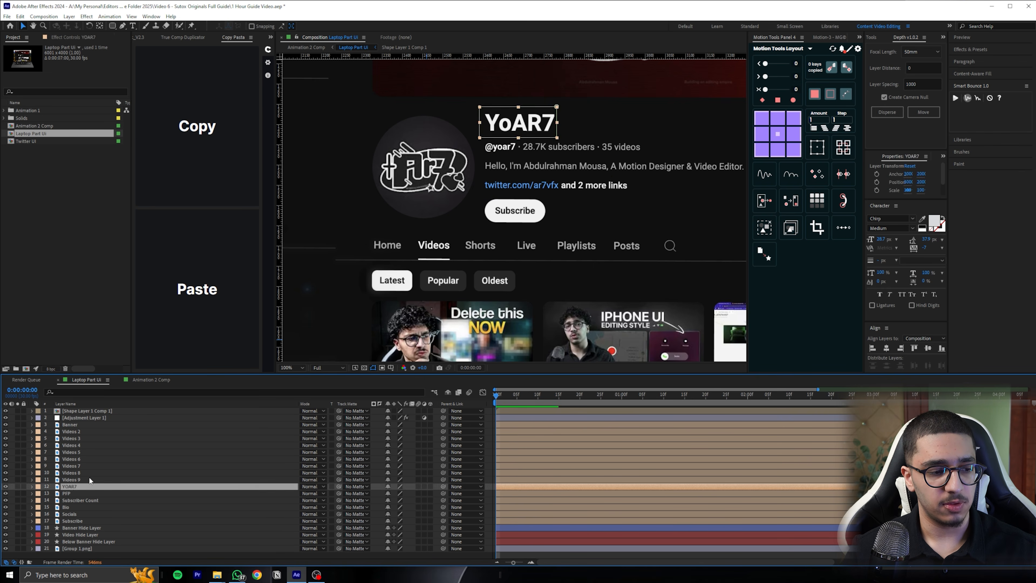
# Select the eight video thumbnails in the composition view to inspect the separate Videos 2 to Videos 9 layers
pyautogui.scroll(-2, 363, 281)
pyautogui.click(433, 236)
pyautogui.keyDown('shift'); pyautogui.click(542, 239); pyautogui.keyUp('shift')
pyautogui.keyDown('shift'); pyautogui.click(619, 239); pyautogui.keyUp('shift')
pyautogui.keyDown('shift'); pyautogui.click(689, 238); pyautogui.keyUp('shift')
pyautogui.keyDown('shift'); pyautogui.click(433, 302); pyautogui.keyUp('shift')
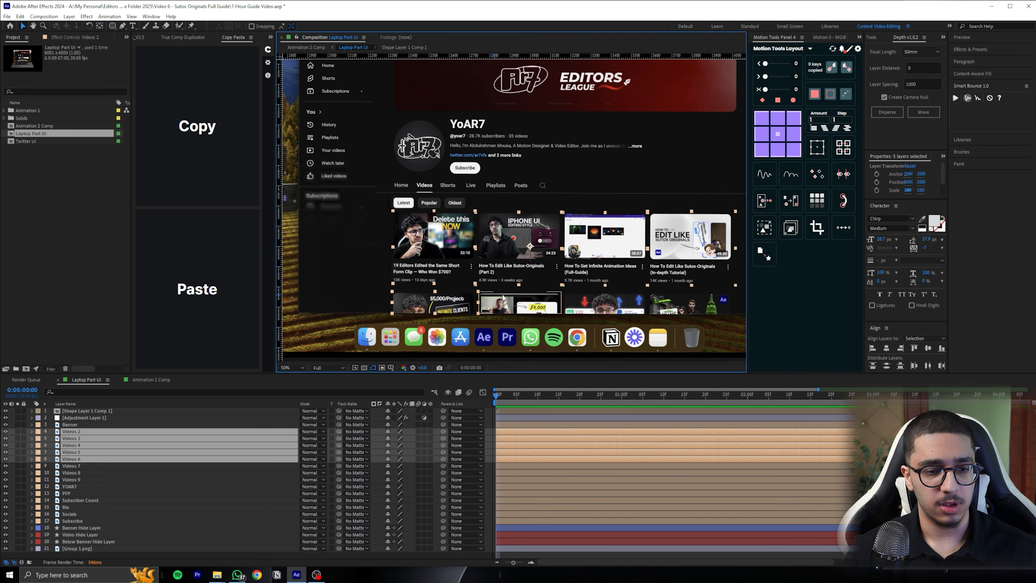
pyautogui.keyDown('shift'); pyautogui.click(517, 302); pyautogui.keyUp('shift')
pyautogui.keyDown('shift'); pyautogui.click(592, 301); pyautogui.keyUp('shift')
pyautogui.keyDown('shift'); pyautogui.click(661, 306); pyautogui.keyUp('shift')
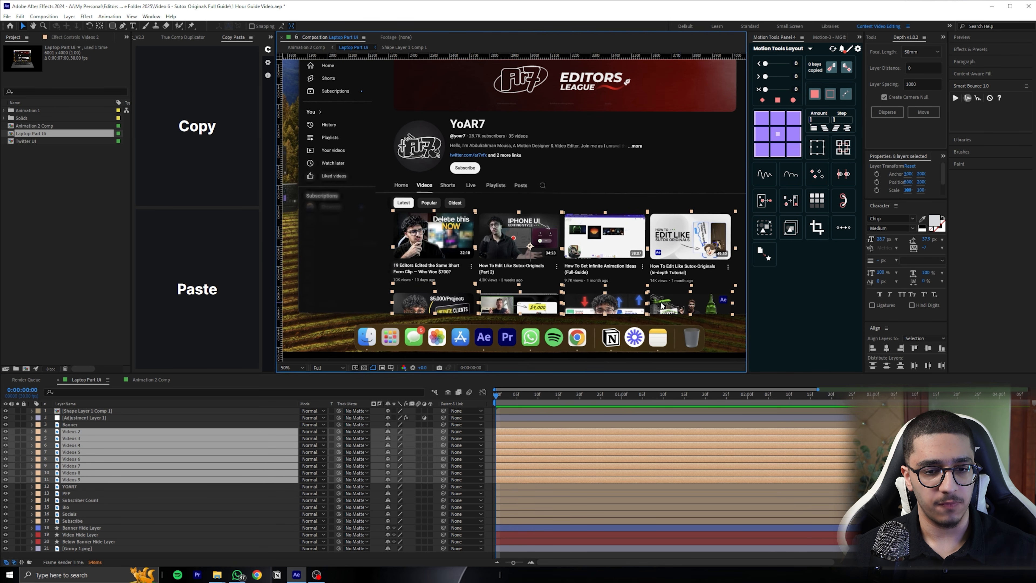
# Inspect the Banner layer by selecting it and toggling its visibility off and on
pyautogui.click(79, 424)
pyautogui.moveTo(468, 217); pyautogui.dragTo(448, 295)
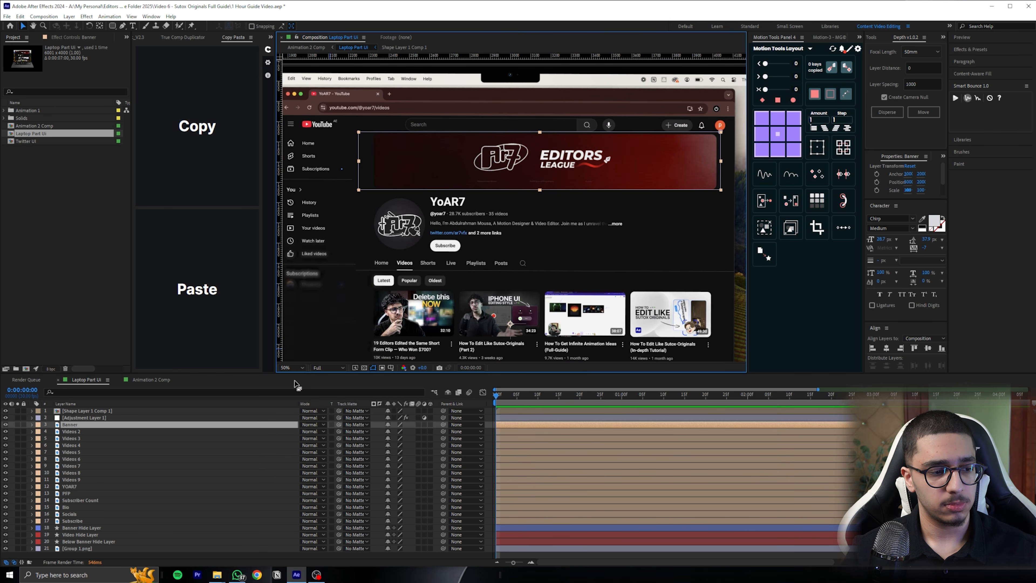
pyautogui.click(6, 424)
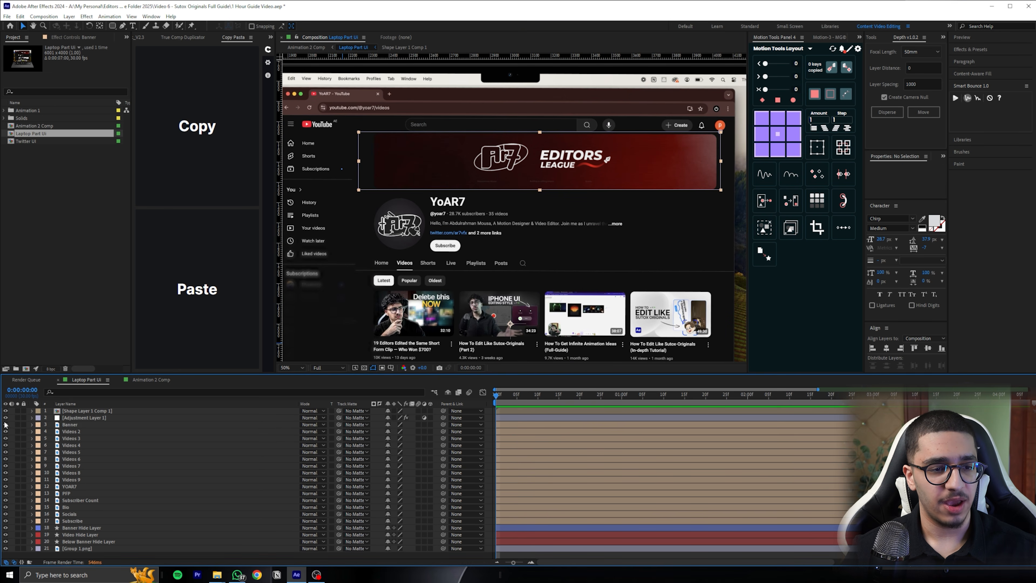
pyautogui.click(6, 424)
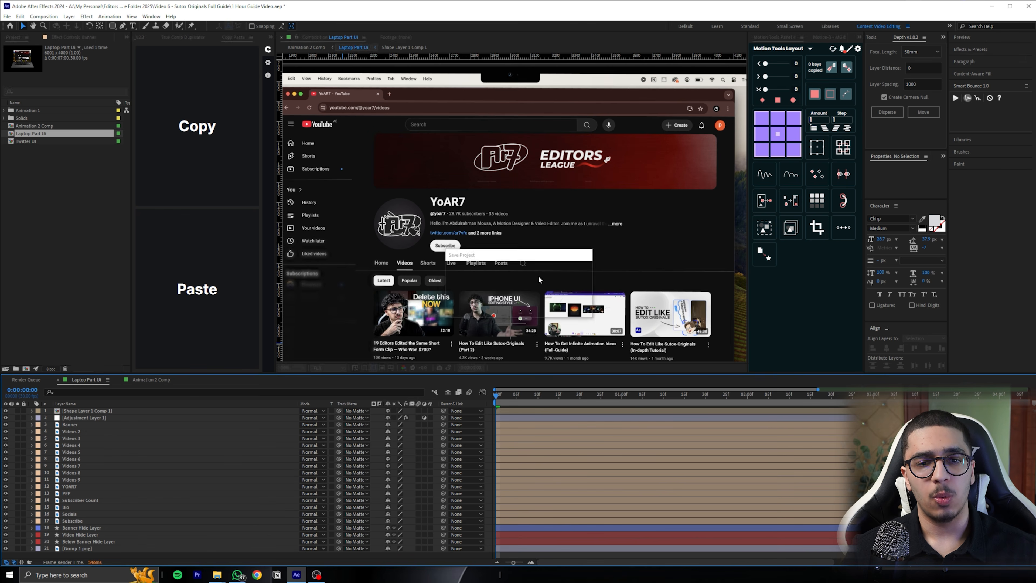
# Add Position and Opacity keyframes to the Banner layer at 0 seconds and at 1 second
pyautogui.click(573, 165)
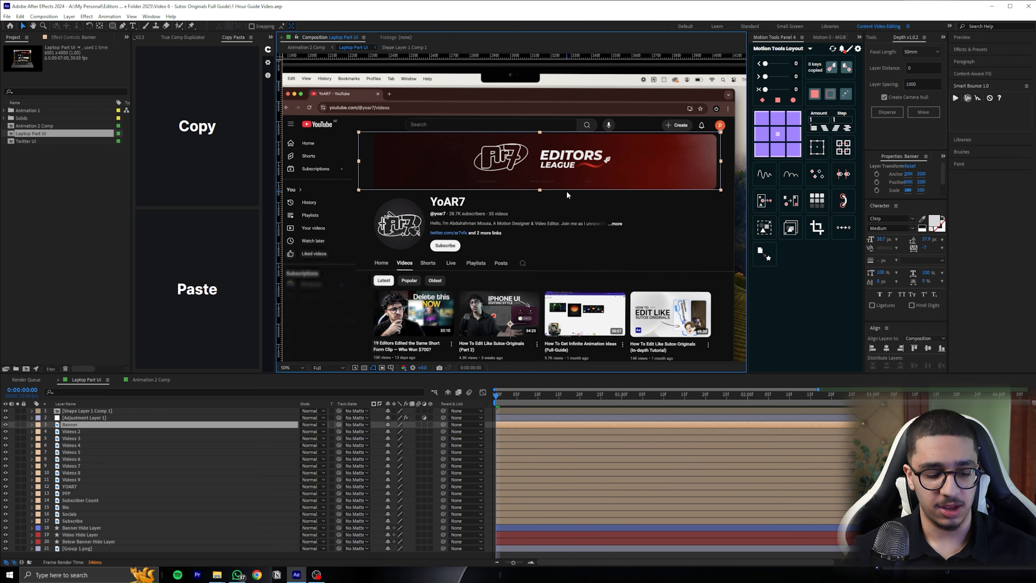
pyautogui.click(67, 424)
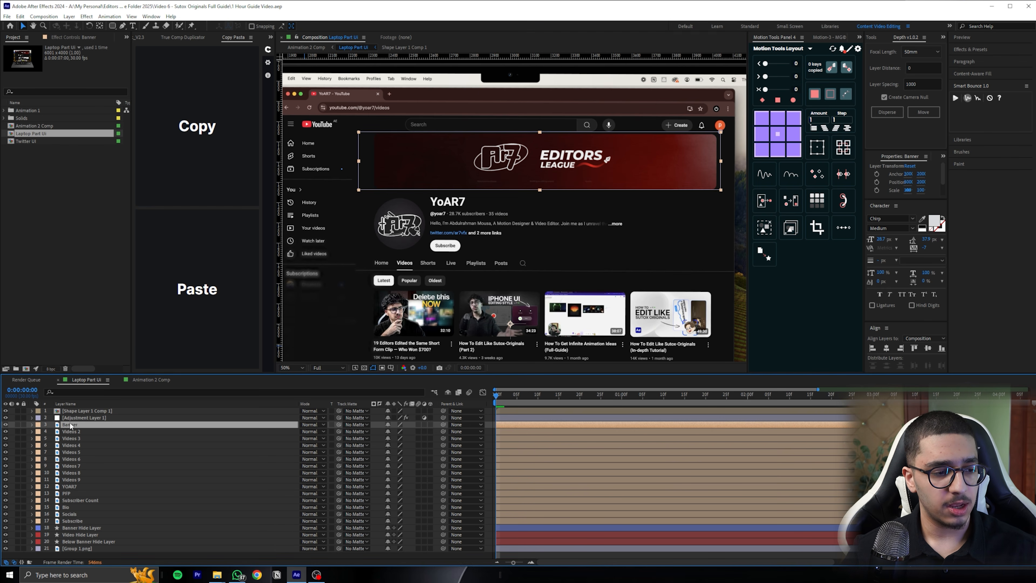
pyautogui.press('p')
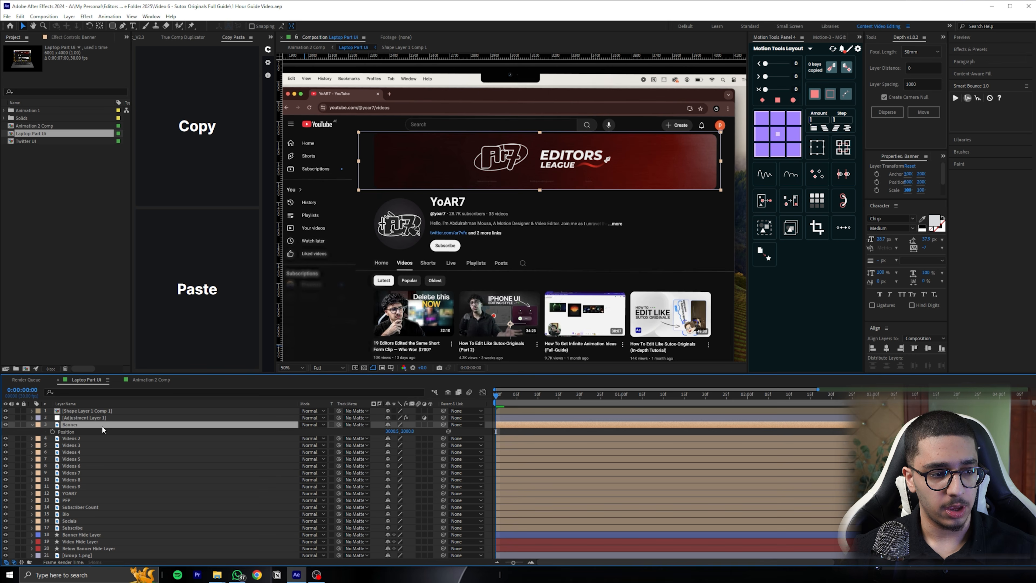
pyautogui.click(53, 432)
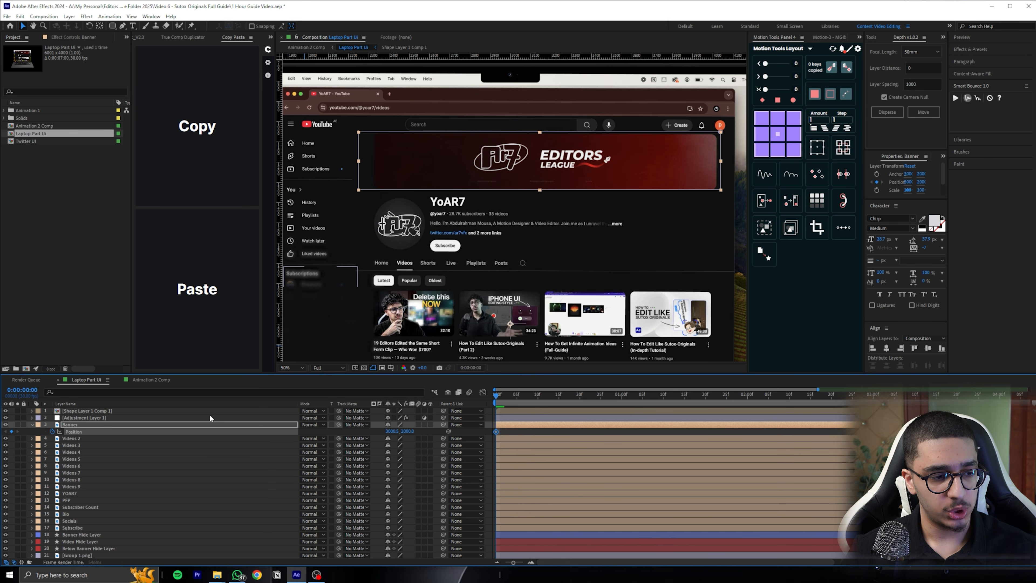
pyautogui.hotkey('shift', 't')
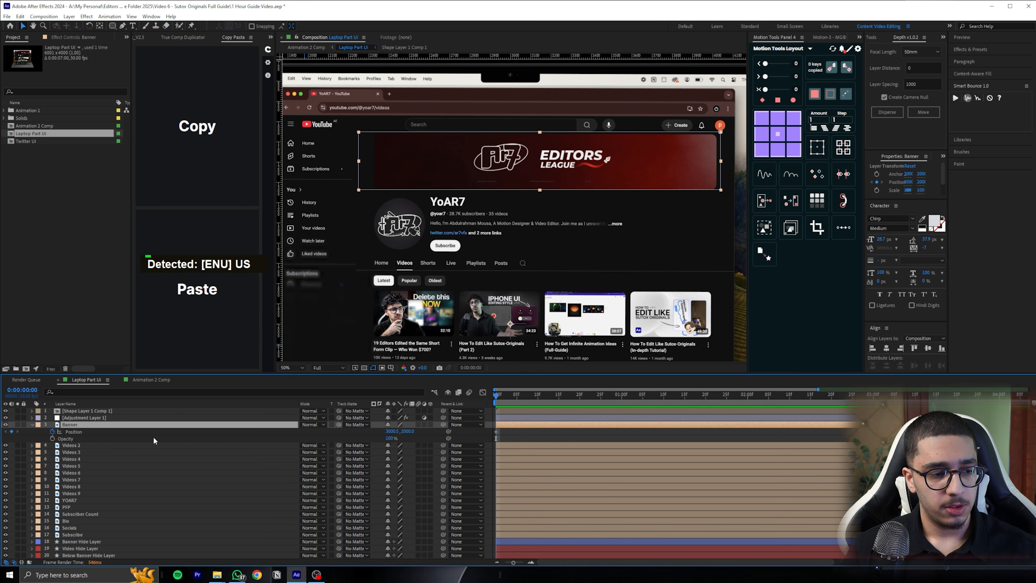
pyautogui.click(53, 438)
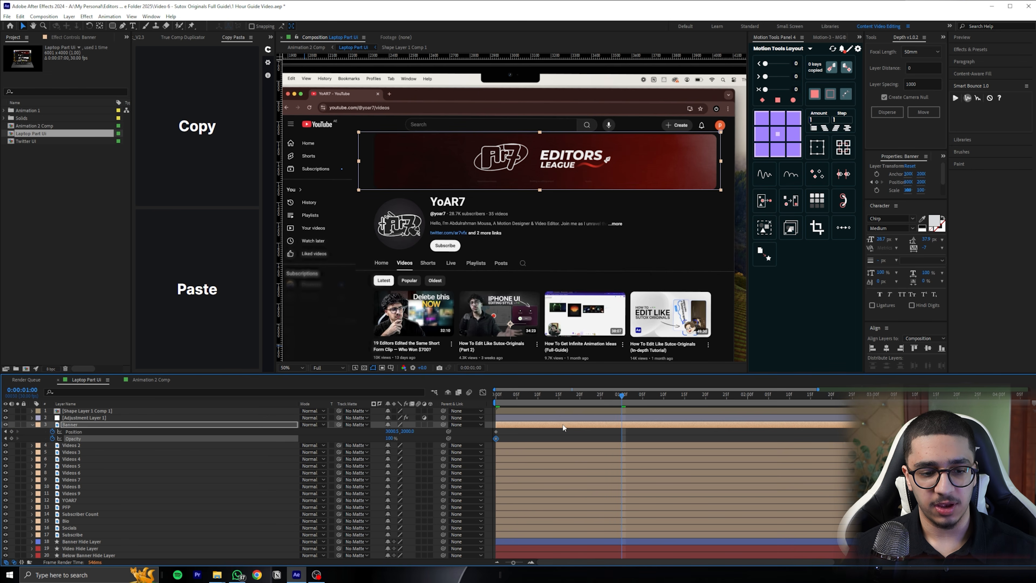
pyautogui.click(12, 438)
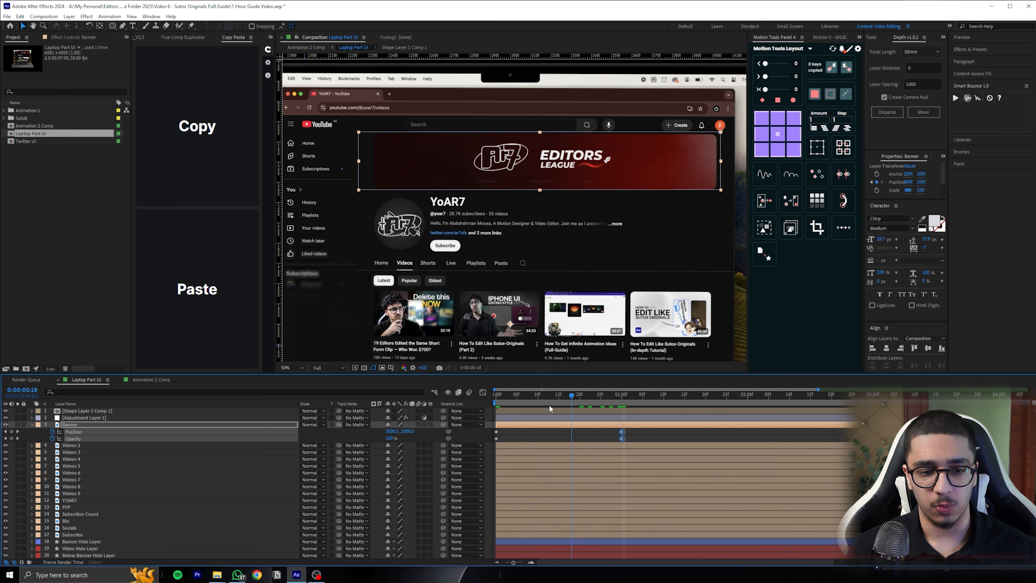
# At the first frame, lower the Banner to a Y position of about 2178 with 0% opacity, and preview the animation
pyautogui.moveTo(408, 434); pyautogui.dragTo(358, 440)
pyautogui.click(522, 394)
pyautogui.moveTo(522, 394); pyautogui.dragTo(466, 394)
pyautogui.press('space')
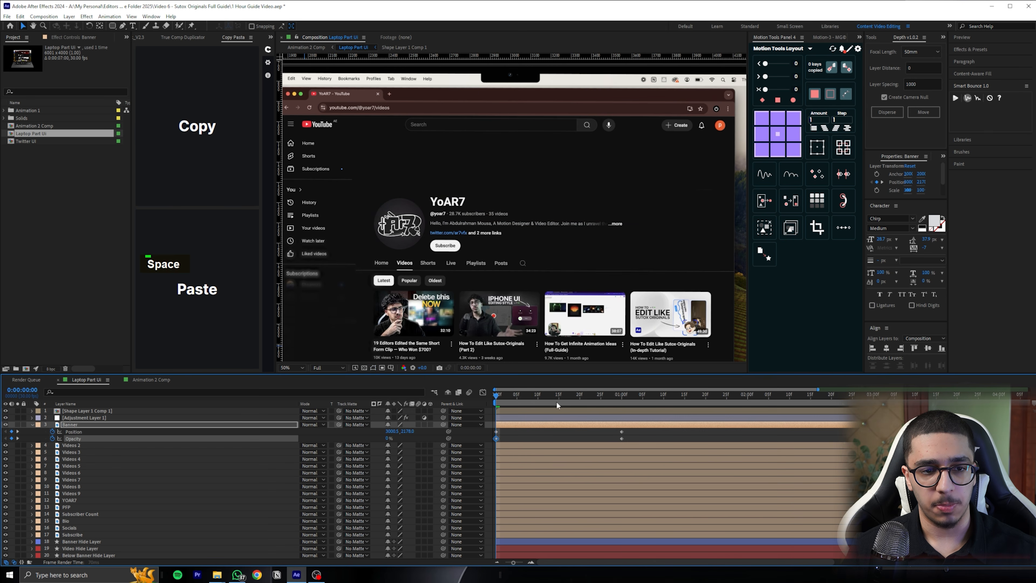
pyautogui.press('space')
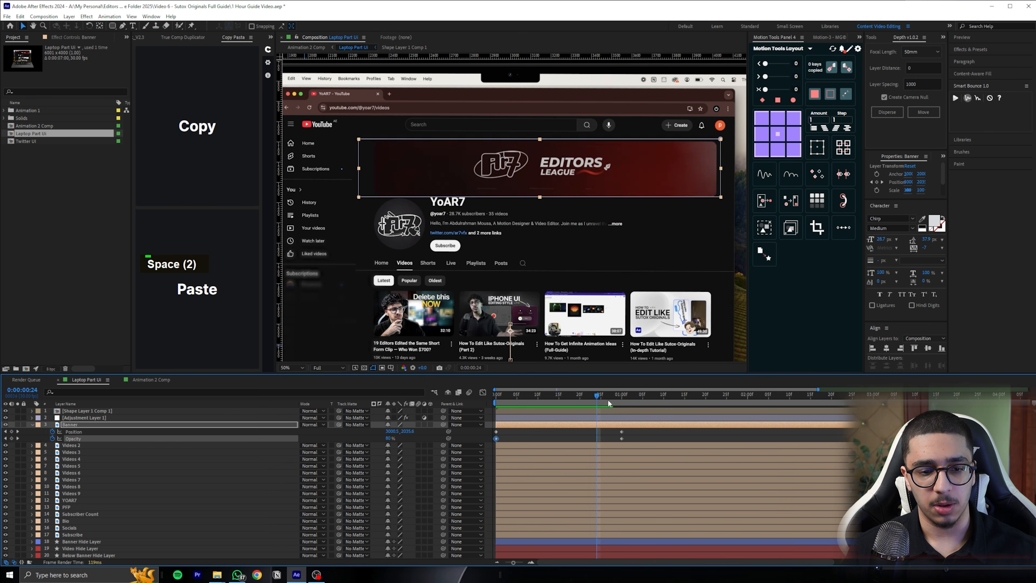
# Apply Easy Ease to all Banner keyframes, shape the speed graph into a fast start with a long slow tail, and preview it
pyautogui.moveTo(631, 432); pyautogui.dragTo(483, 438)
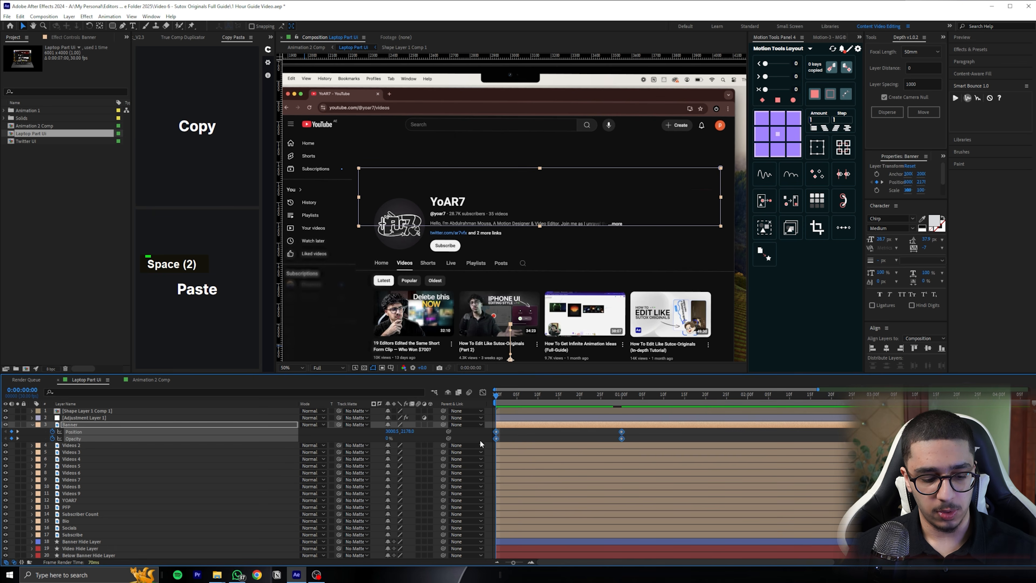
pyautogui.press('F9')
pyautogui.click(483, 392)
pyautogui.moveTo(612, 461); pyautogui.dragTo(559, 536)
pyautogui.press('space')
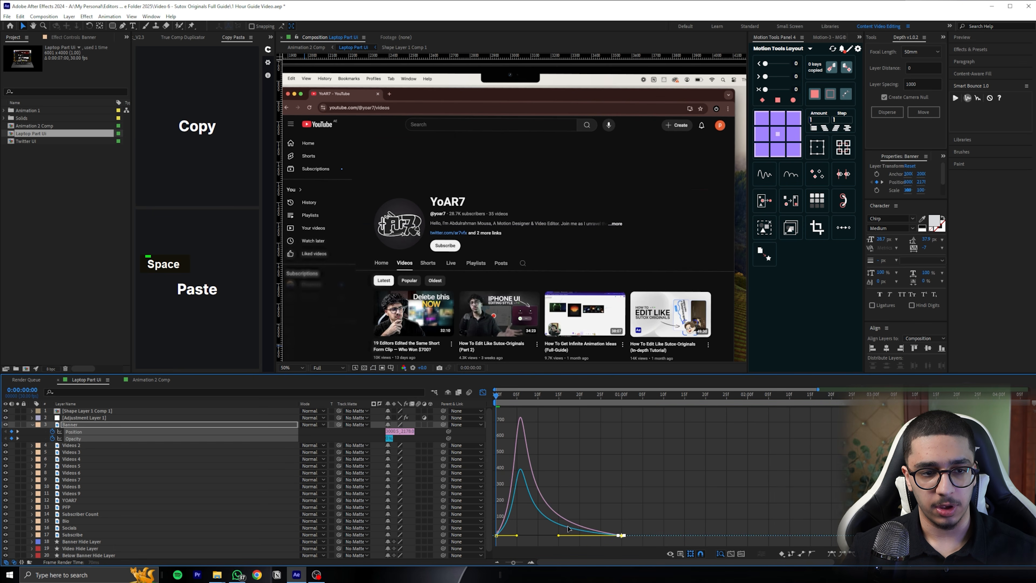
pyautogui.press('space')
# Set the Banner's Y position at the first frame to 2087, preview the animation and save the project
pyautogui.press('space')
pyautogui.click(484, 394)
pyautogui.click(463, 434)
pyautogui.moveTo(409, 433); pyautogui.dragTo(372, 433)
pyautogui.press('space')
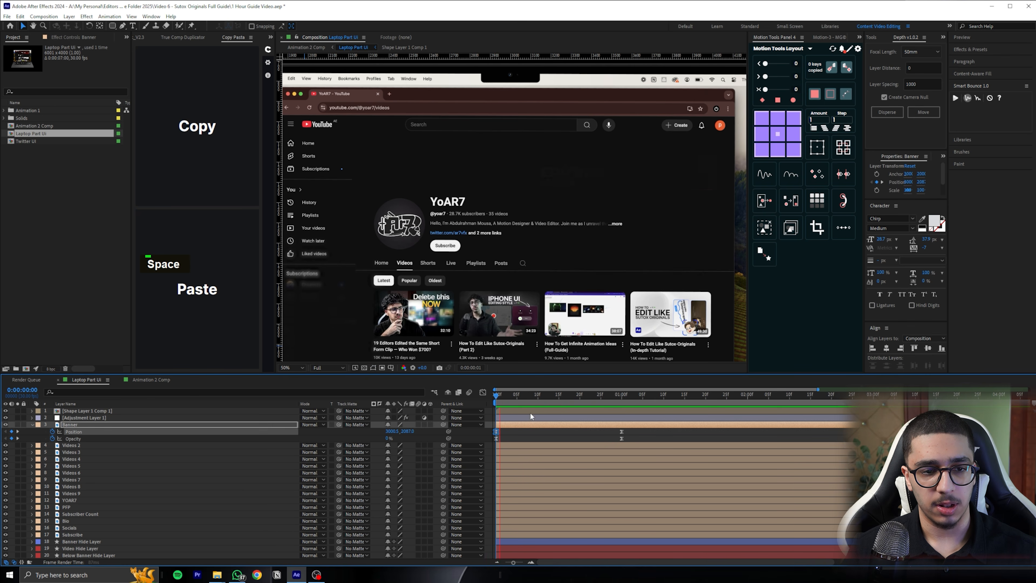
pyautogui.press('space')
pyautogui.hotkey('ctrl', 's')
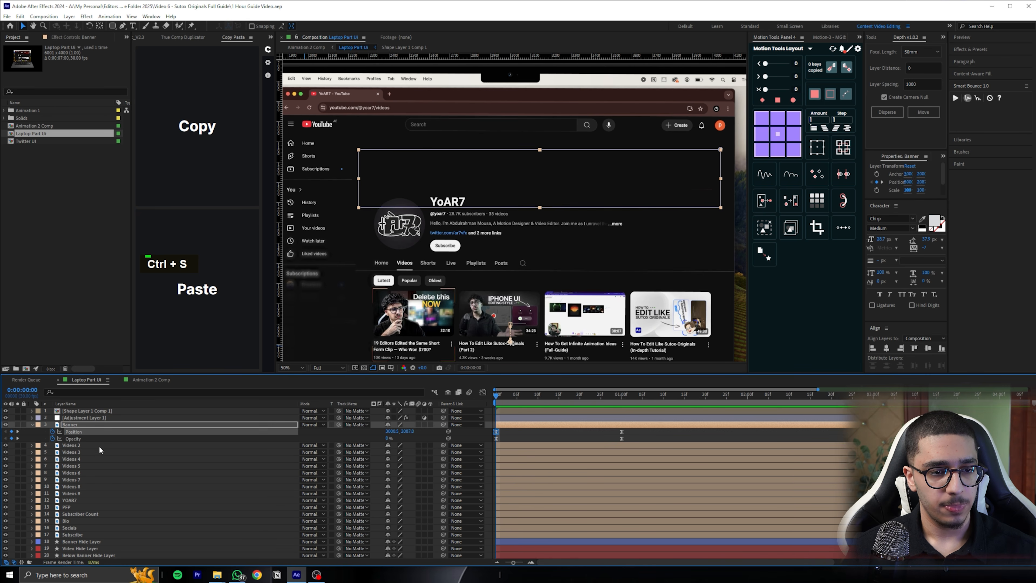
# Move the PFP, Subscriber Count, Bio, Socials and Subscribe layers directly below Banner and give them the Orange label
pyautogui.click(99, 447)
pyautogui.moveTo(428, 245); pyautogui.dragTo(432, 217)
pyautogui.click(401, 204)
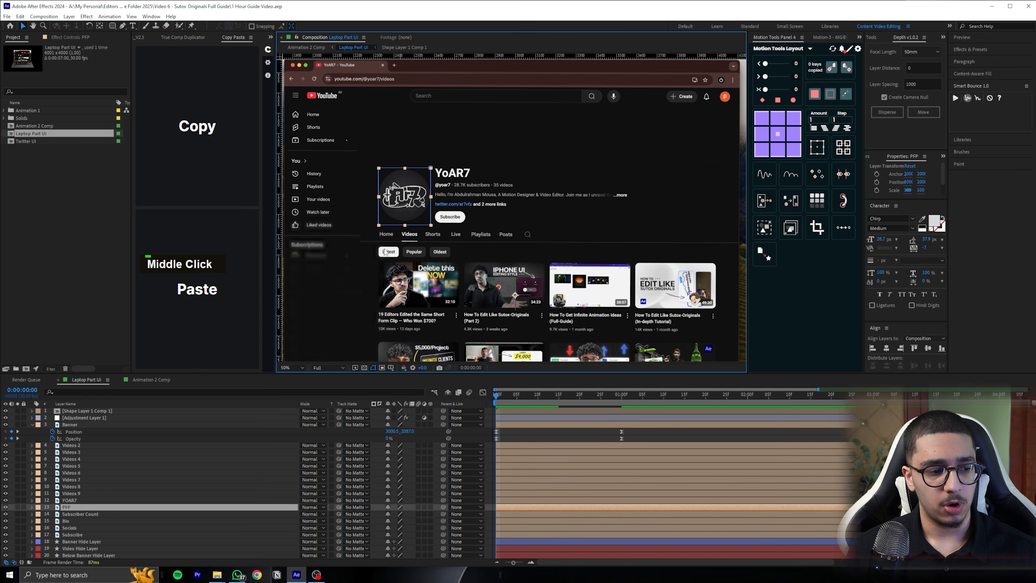
pyautogui.keyDown('shift'); pyautogui.click(72, 535); pyautogui.keyUp('shift')
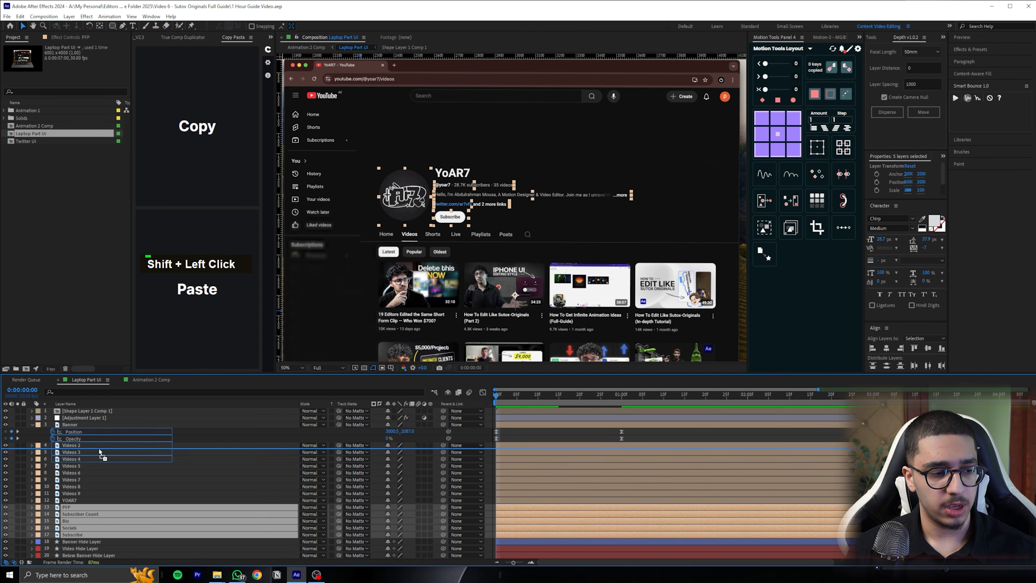
pyautogui.moveTo(99, 446); pyautogui.dragTo(99, 446)
pyautogui.click(38, 449)
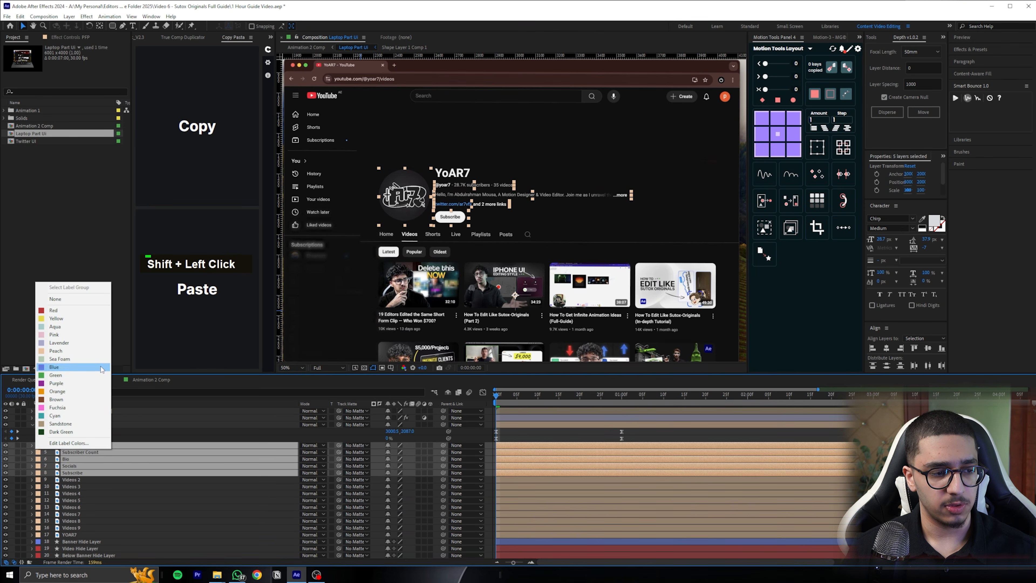
pyautogui.click(57, 391)
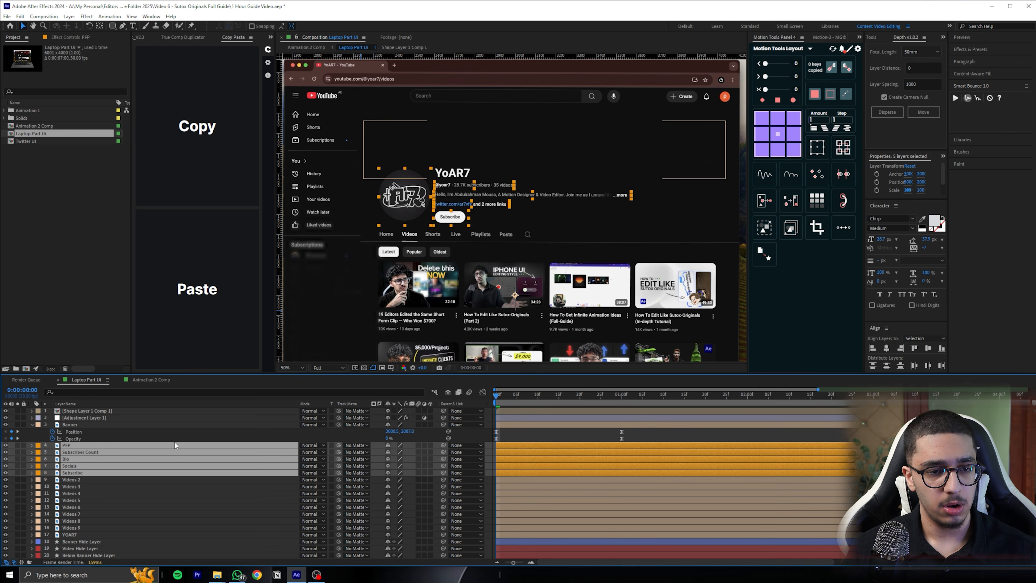
# Center the anchor points of the PFP, Subscriber Count, Bio, Socials and Subscribe layers within their content
pyautogui.doubleClick(509, 445)
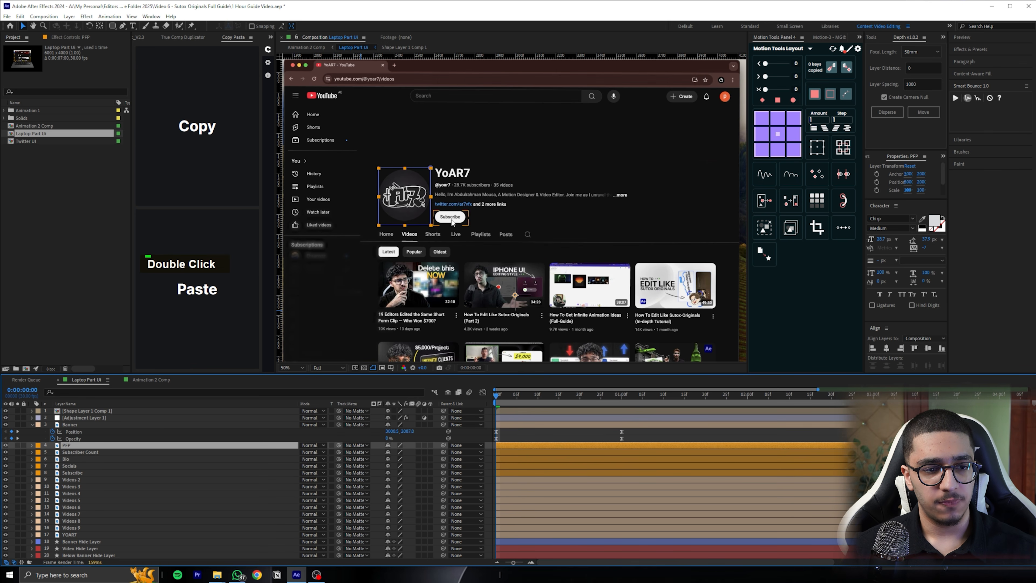
pyautogui.hotkey('ctrl', 'alt', 'Home')
pyautogui.keyDown('shift'); pyautogui.click(79, 472); pyautogui.keyUp('shift')
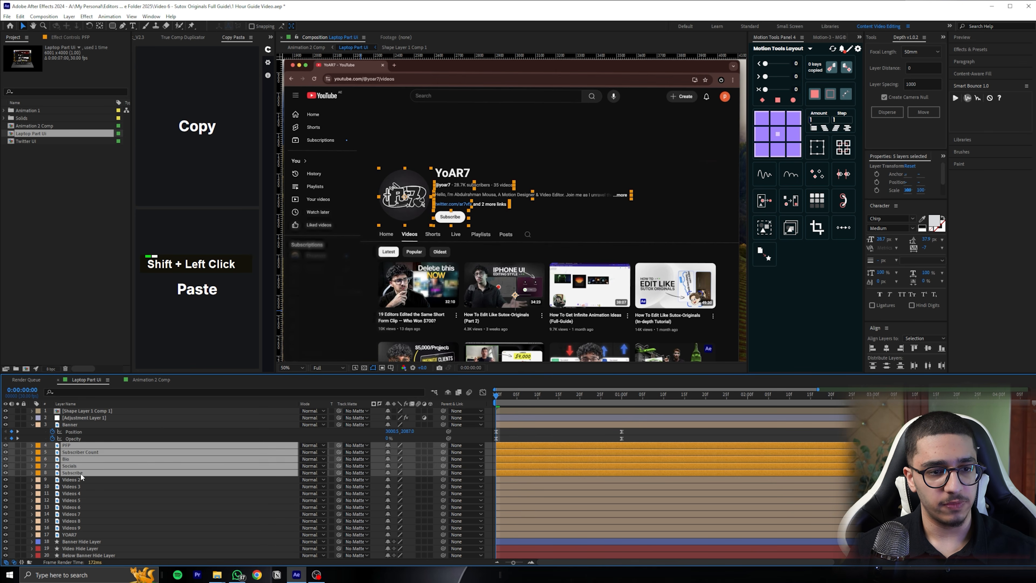
pyautogui.hotkey('ctrl', 'alt', 'Home')
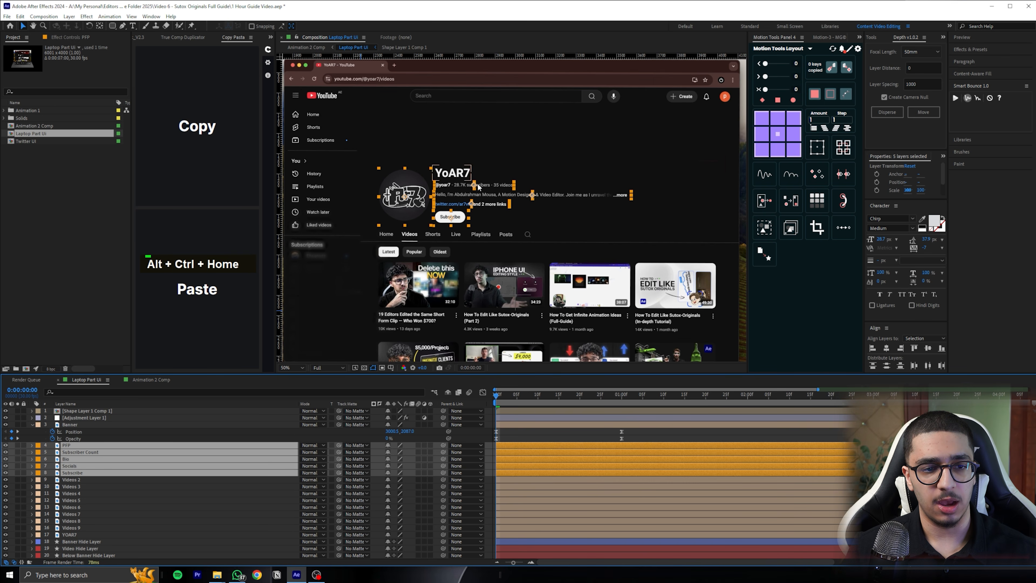
# Move the YOAR7 layer directly above PFP, label it orange like the others, and center its anchor point
pyautogui.scroll(2, 486, 199)
pyautogui.middleClick(486, 199)
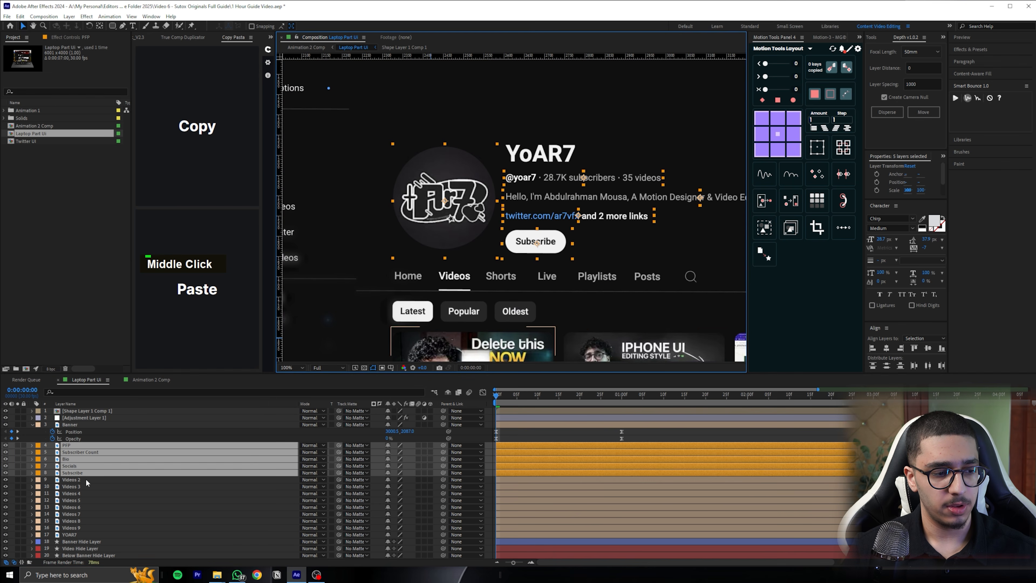
pyautogui.moveTo(70, 535); pyautogui.dragTo(70, 446)
pyautogui.hotkey('ctrl', 'alt', 'Home')
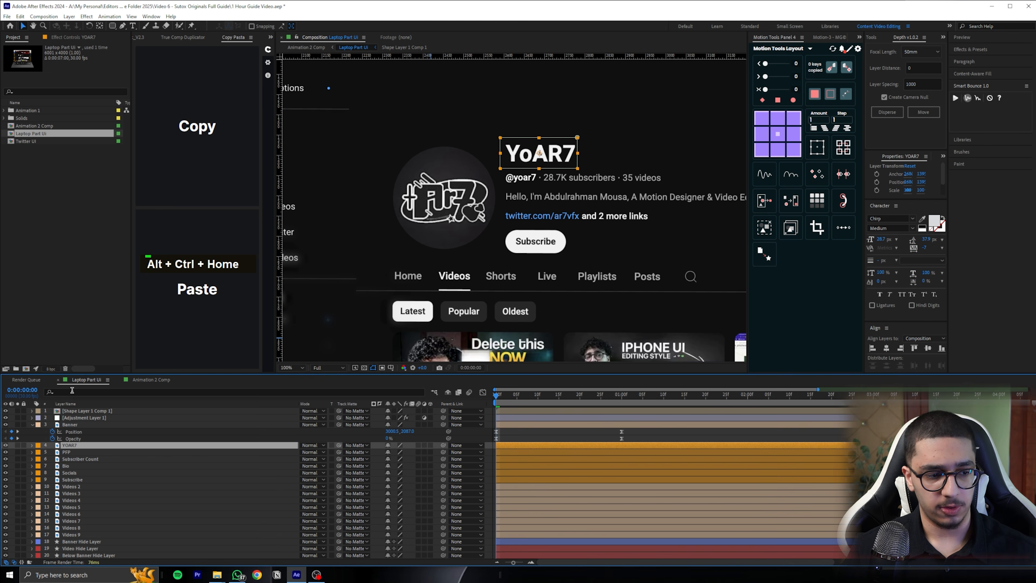
# Add Position and Opacity keyframes to the six orange channel-info layers and shift them to about frame 19
pyautogui.keyDown('shift'); pyautogui.click(81, 480); pyautogui.keyUp('shift')
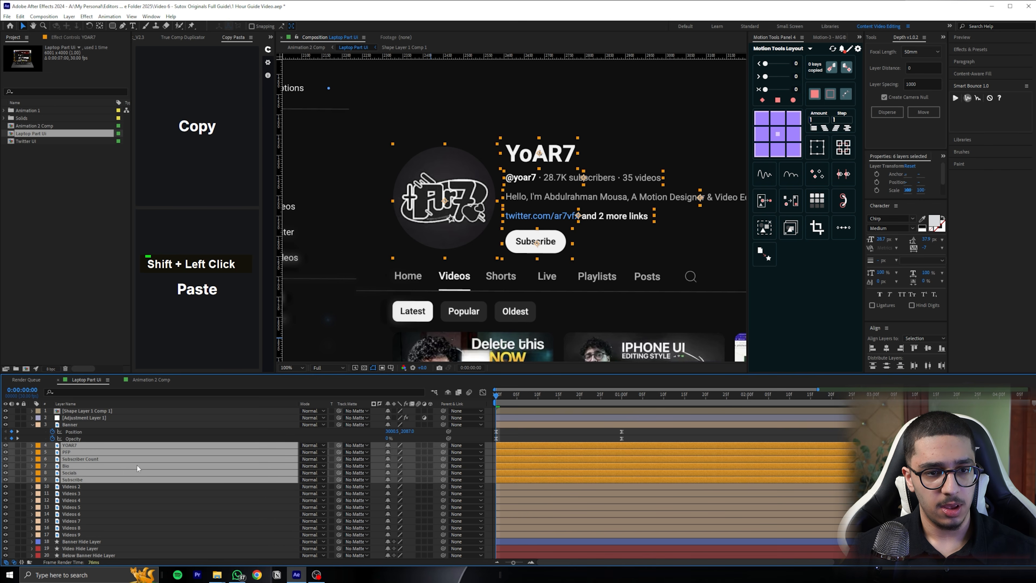
pyautogui.press('p')
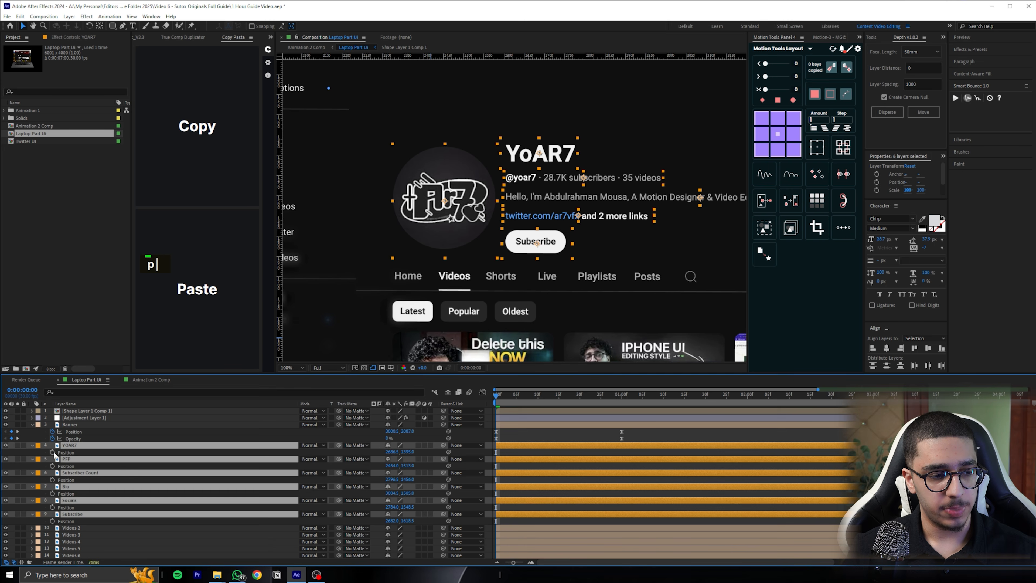
pyautogui.hotkey('shift', 't')
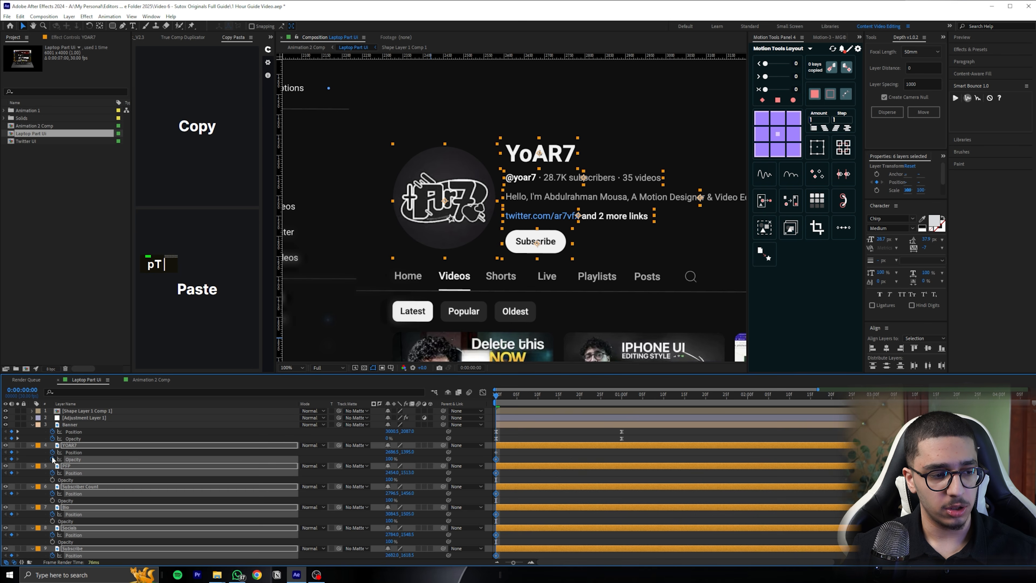
pyautogui.scroll(-5, 507, 455)
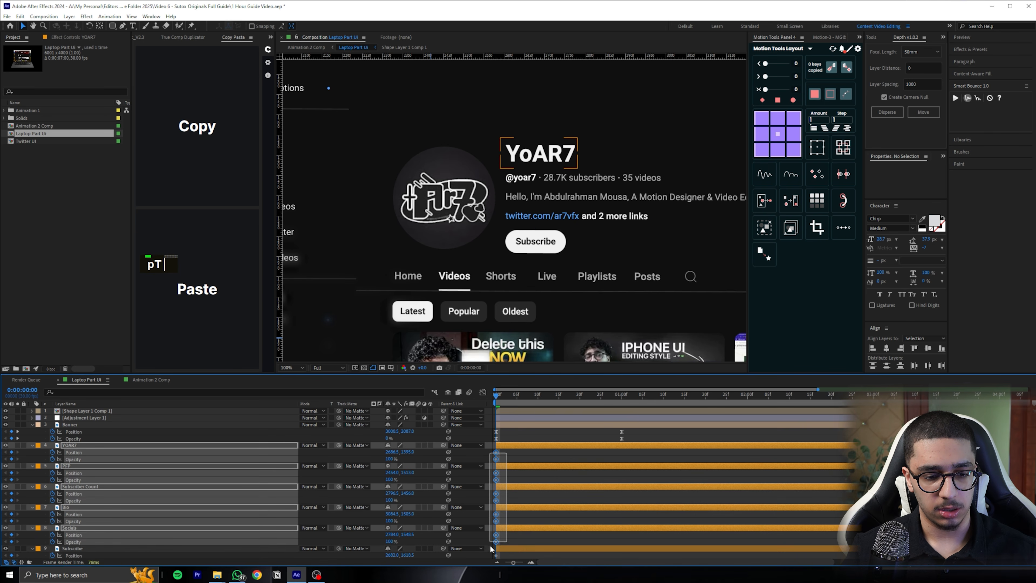
pyautogui.scroll(5, 522, 469)
pyautogui.moveTo(496, 452); pyautogui.dragTo(576, 445)
# At the first frame, lower the six orange layers about 91 px with 0% opacity, and apply Easy Ease to all their keyframes
pyautogui.moveTo(408, 452); pyautogui.dragTo(456, 445)
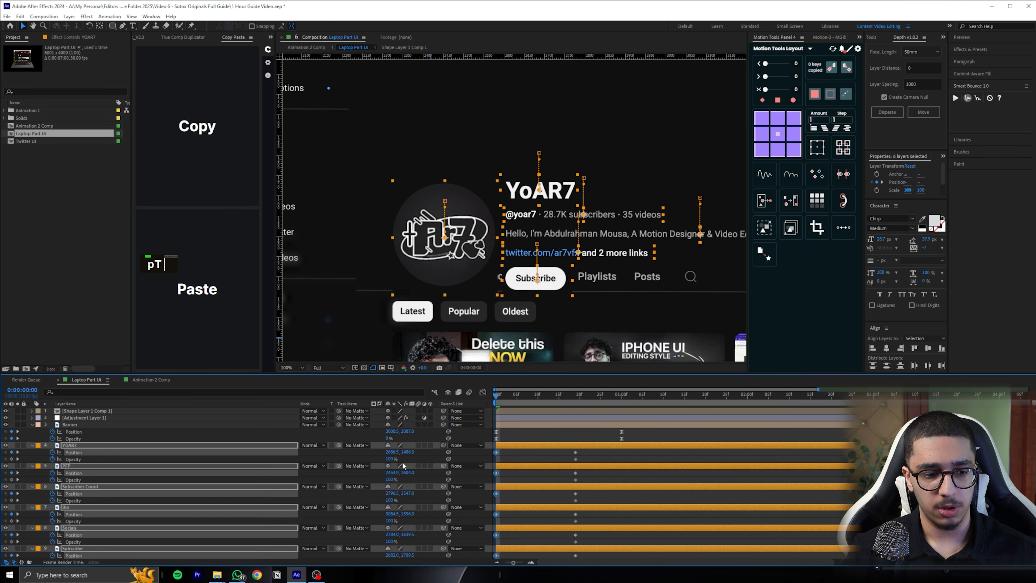
pyautogui.moveTo(390, 458); pyautogui.dragTo(375, 458)
pyautogui.moveTo(585, 449); pyautogui.dragTo(485, 482)
pyautogui.press('F9')
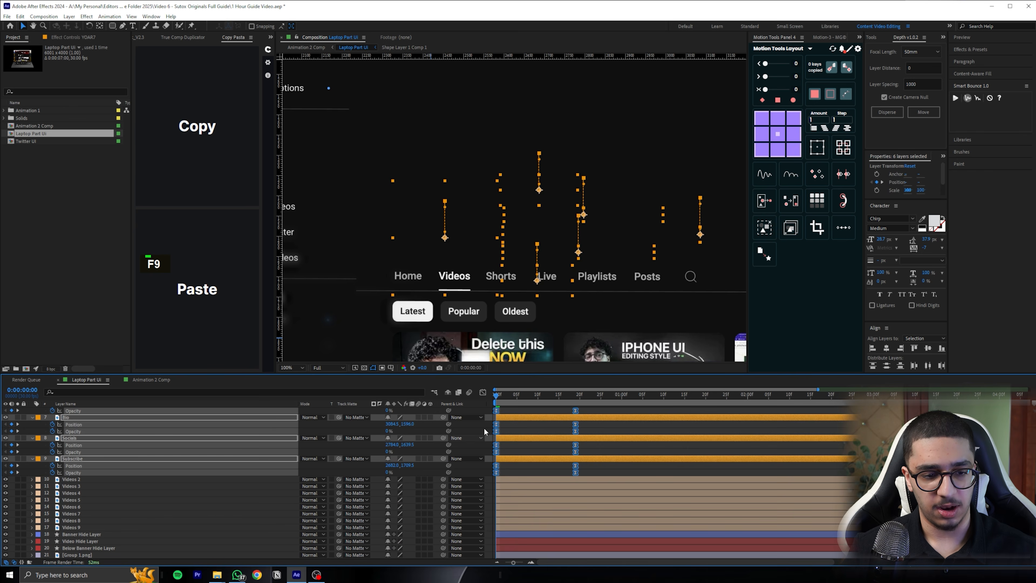
# Reshape the speed curve of the six orange layers' keyframes into a fast start with a long ease-out, and preview the motion
pyautogui.click(483, 392)
pyautogui.moveTo(596, 515); pyautogui.dragTo(535, 534)
pyautogui.press('space')
pyautogui.press('space')
pyautogui.click(483, 392)
pyautogui.scroll(-1, 586, 290)
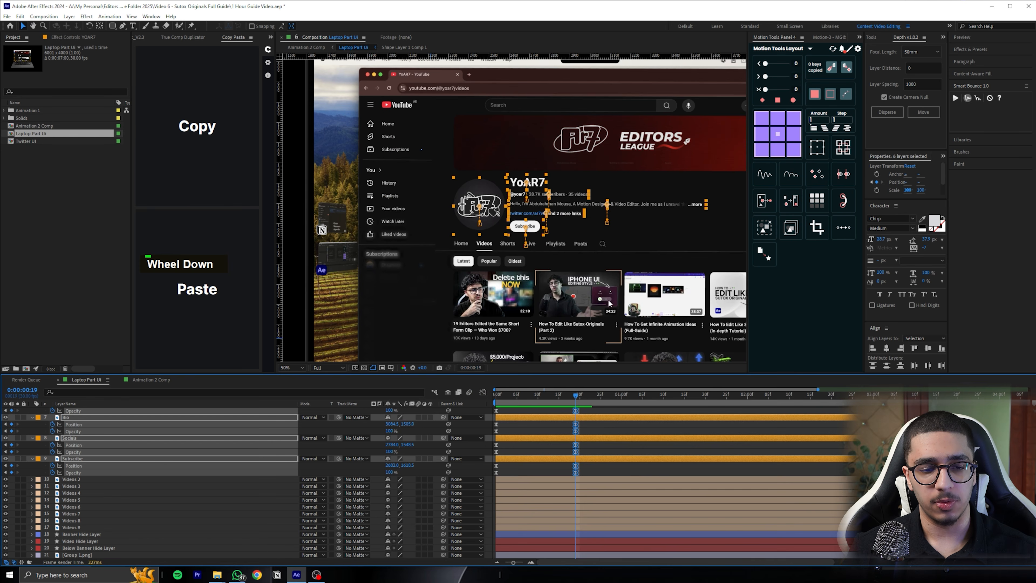
pyautogui.moveTo(609, 302); pyautogui.dragTo(575, 267)
pyautogui.click(591, 422)
pyautogui.moveTo(582, 396); pyautogui.dragTo(545, 387)
pyautogui.moveTo(571, 388); pyautogui.dragTo(451, 388)
# Select the eight layers Videos 2 to Videos 9 and add Position and Opacity keyframes at the first frame
pyautogui.moveTo(460, 267); pyautogui.dragTo(438, 238)
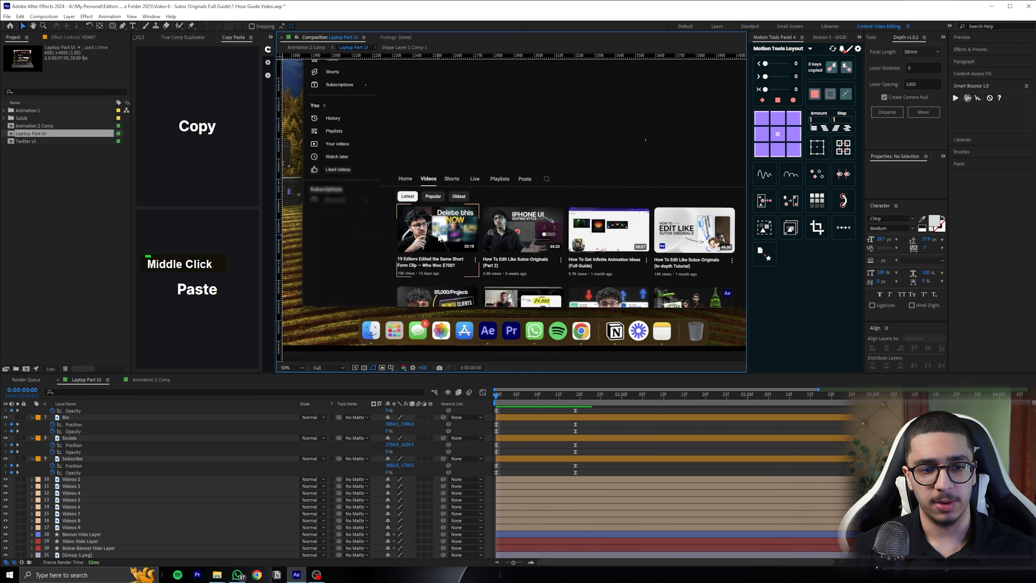
pyautogui.click(464, 238)
pyautogui.keyDown('shift'); pyautogui.click(522, 228); pyautogui.keyUp('shift')
pyautogui.keyDown('shift'); pyautogui.click(608, 228); pyautogui.keyUp('shift')
pyautogui.keyDown('shift'); pyautogui.click(693, 228); pyautogui.keyUp('shift')
pyautogui.keyDown('shift'); pyautogui.click(662, 303); pyautogui.keyUp('shift')
pyautogui.keyDown('shift'); pyautogui.click(600, 300); pyautogui.keyUp('shift')
pyautogui.keyDown('shift'); pyautogui.click(515, 300); pyautogui.keyUp('shift')
pyautogui.keyDown('shift'); pyautogui.click(428, 300); pyautogui.keyUp('shift')
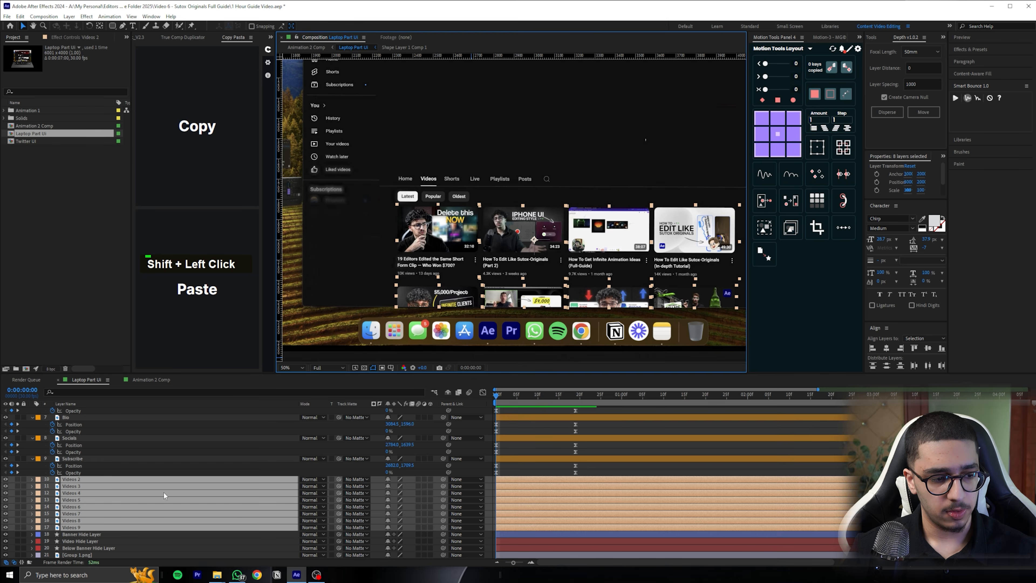
pyautogui.press('p')
pyautogui.hotkey('shift', 't')
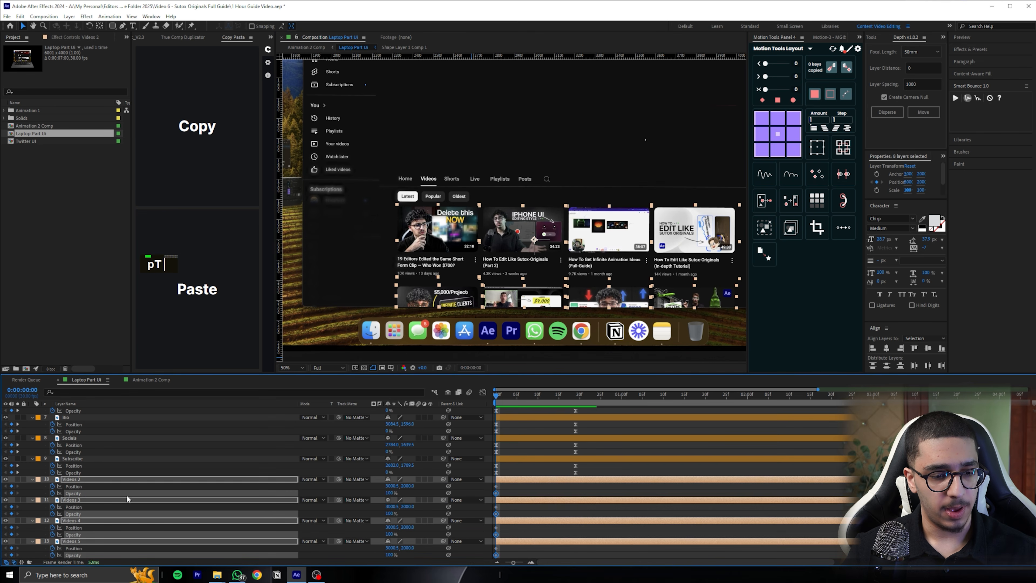
# Add matching Position and Opacity keyframes to the eight Videos layers at frame 19
pyautogui.click(574, 398)
pyautogui.click(12, 486)
pyautogui.click(11, 493)
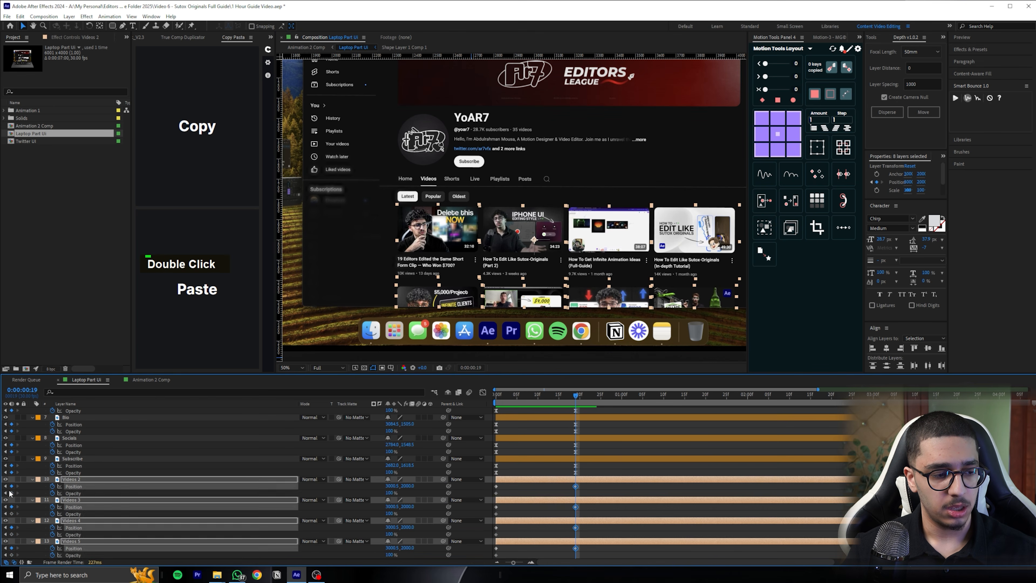
# At the first frame, set the Videos layers' Y position to 2120 and opacity to 0%, and apply Easy Ease to all their keyframes
pyautogui.press('j')
pyautogui.moveTo(410, 486); pyautogui.dragTo(460, 344)
pyautogui.moveTo(382, 493); pyautogui.dragTo(309, 493)
pyautogui.moveTo(587, 485)
pyautogui.mouseDown()
pyautogui.moveTo(500, 494)
pyautogui.moveTo(503, 562)
pyautogui.moveTo(501, 530)
pyautogui.mouseUp()
pyautogui.press('F9')
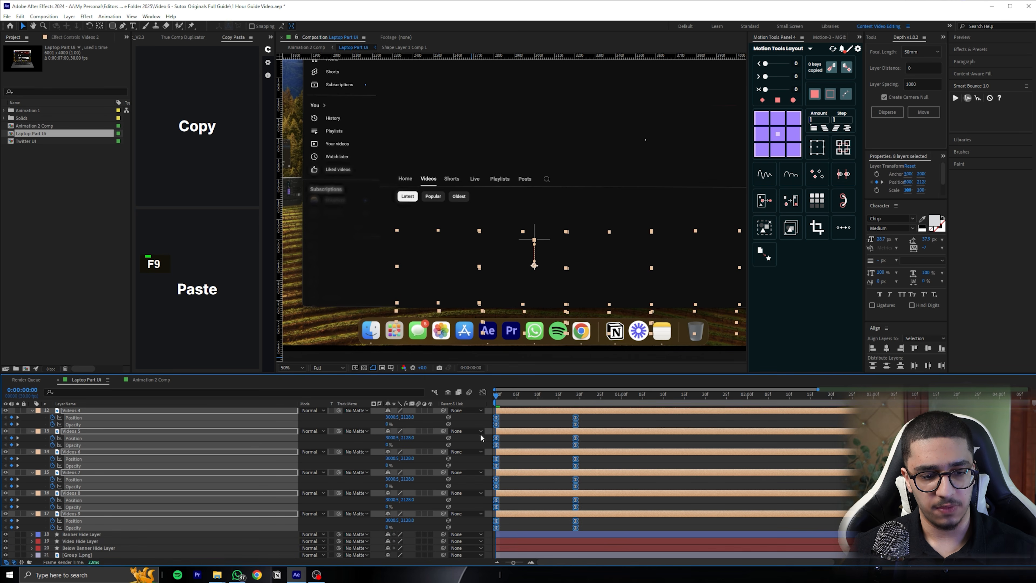
# Pull the Videos layers' end-keyframe ease to 100% influence in the speed graph and preview the animation
pyautogui.moveTo(583, 521); pyautogui.dragTo(514, 532)
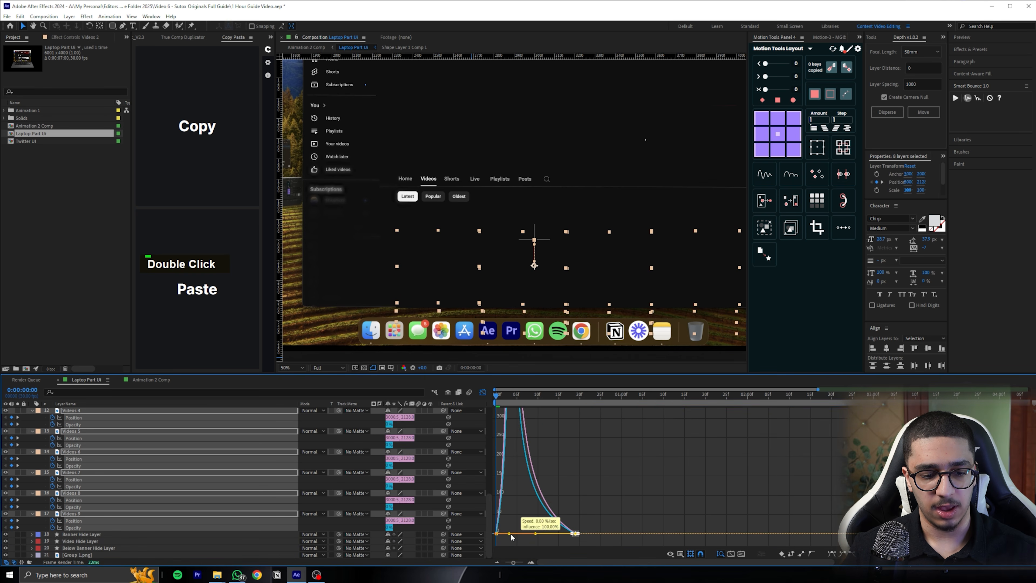
pyautogui.click(483, 392)
pyautogui.press('space')
pyautogui.scroll(-2, 554, 241)
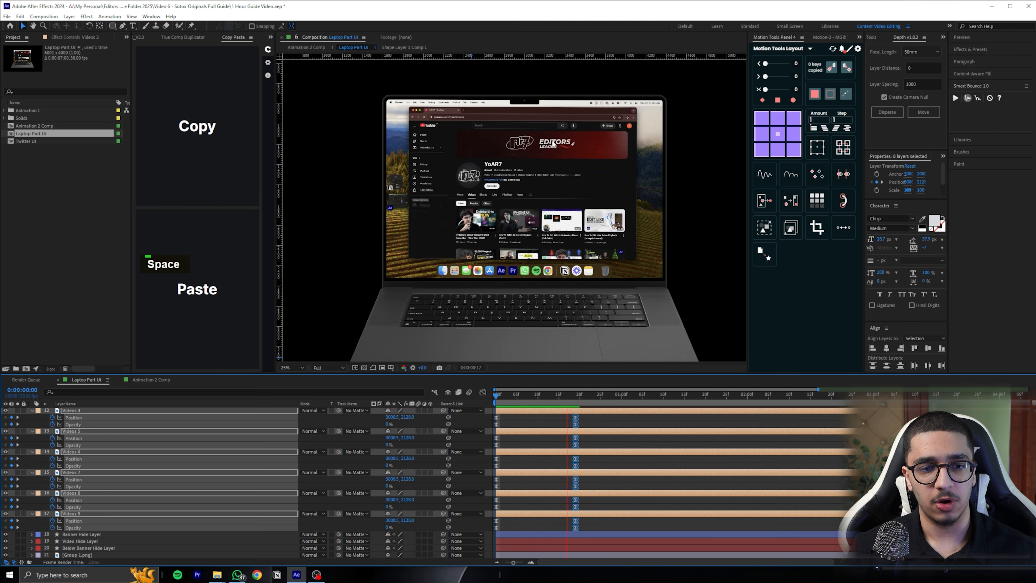
pyautogui.doubleClick(518, 437)
# Collapse the revealed properties of all layers in Laptop Part UI and clear the selection
pyautogui.scroll(5, 534, 416)
pyautogui.scroll(4, 489, 444)
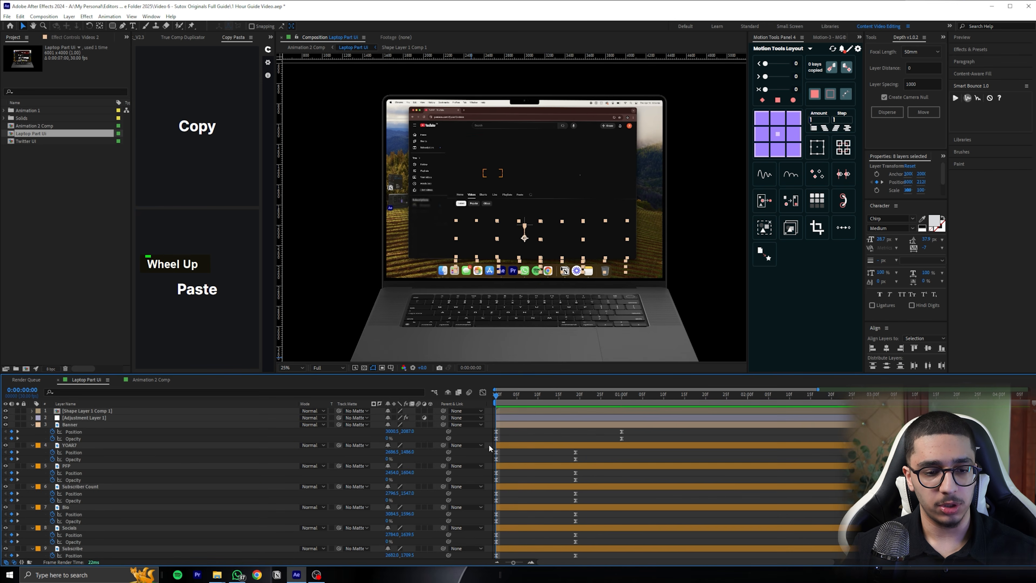
pyautogui.hotkey('ctrl', 'a')
pyautogui.click(35, 426)
pyautogui.hotkey('ctrl', 'a')
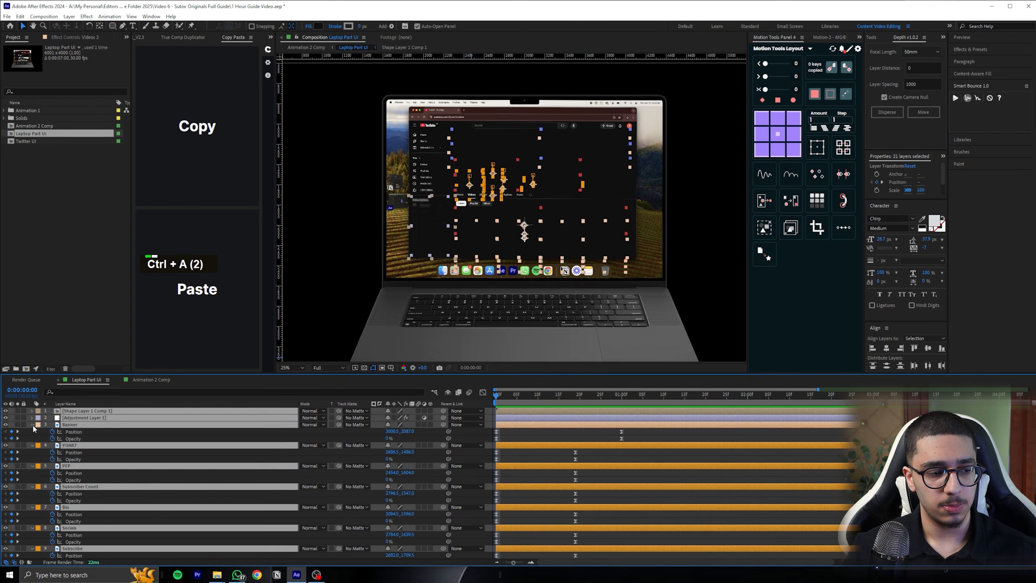
pyautogui.click(33, 425)
pyautogui.click(184, 555)
# Shift the YOAR7 and PFP layers in time so that both start at frame 3
pyautogui.scroll(2, 533, 239)
pyautogui.moveTo(531, 237); pyautogui.dragTo(501, 310)
pyautogui.click(85, 425)
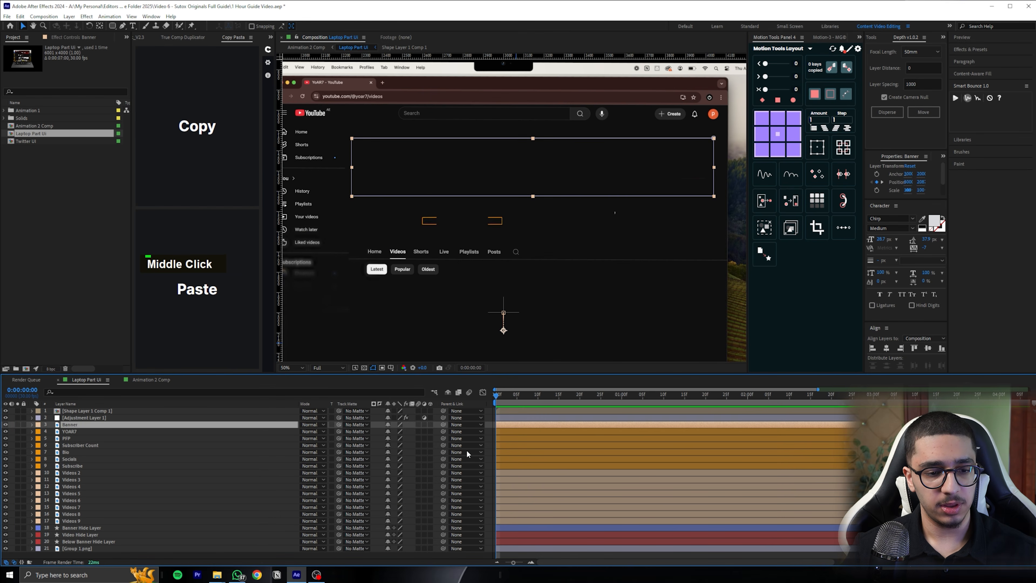
pyautogui.press('pagedown')
pyautogui.press('pagedown')
pyautogui.press('pagedown')
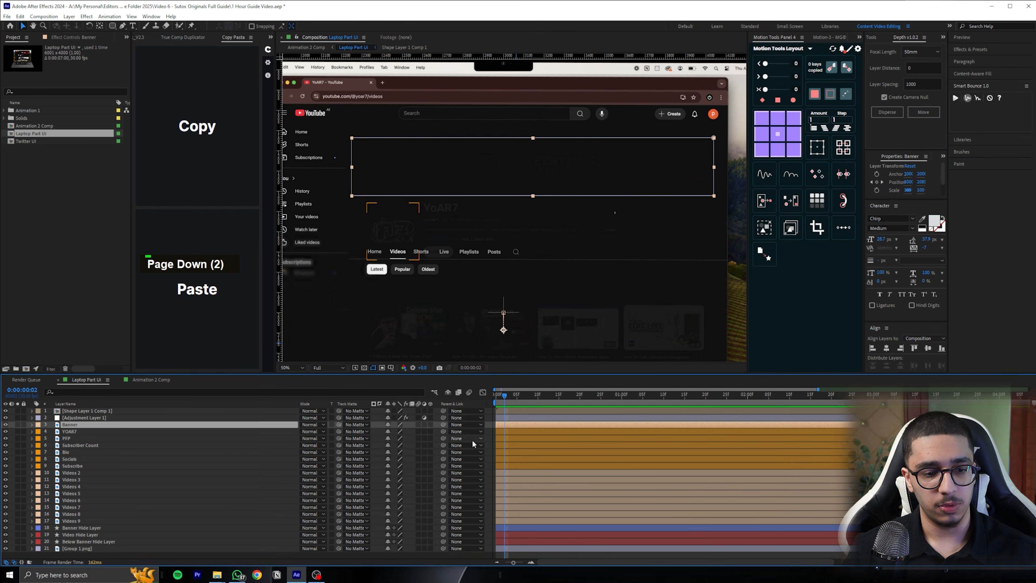
pyautogui.click(90, 430)
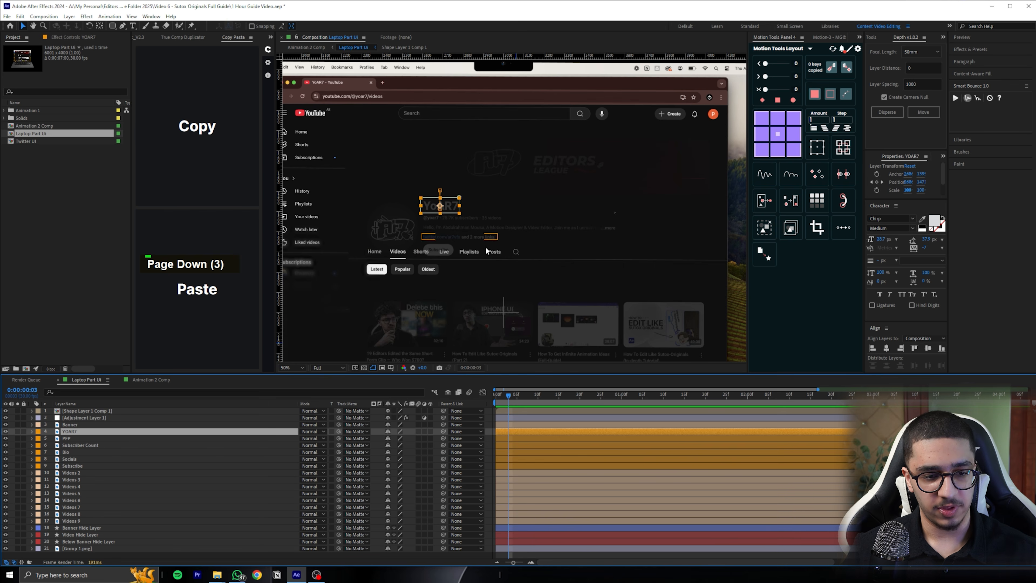
pyautogui.doubleClick(73, 438)
pyautogui.press('[')
# Shift the Subscriber Count layer to start at frame 6 and the Bio layer to start at frame 8
pyautogui.press('pagedown')
pyautogui.press('pagedown')
pyautogui.press('pagedown')
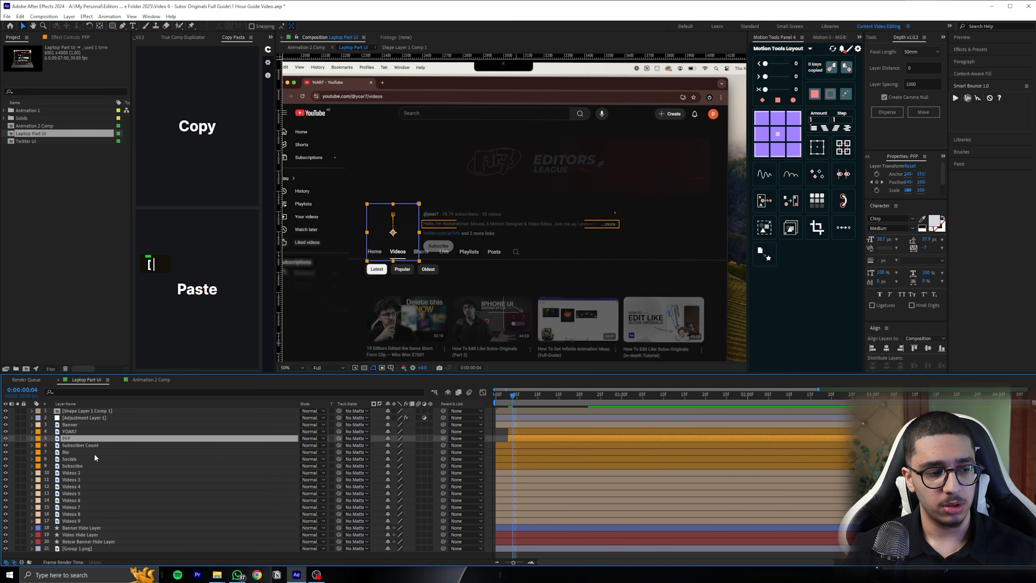
pyautogui.click(91, 445)
pyautogui.press('[')
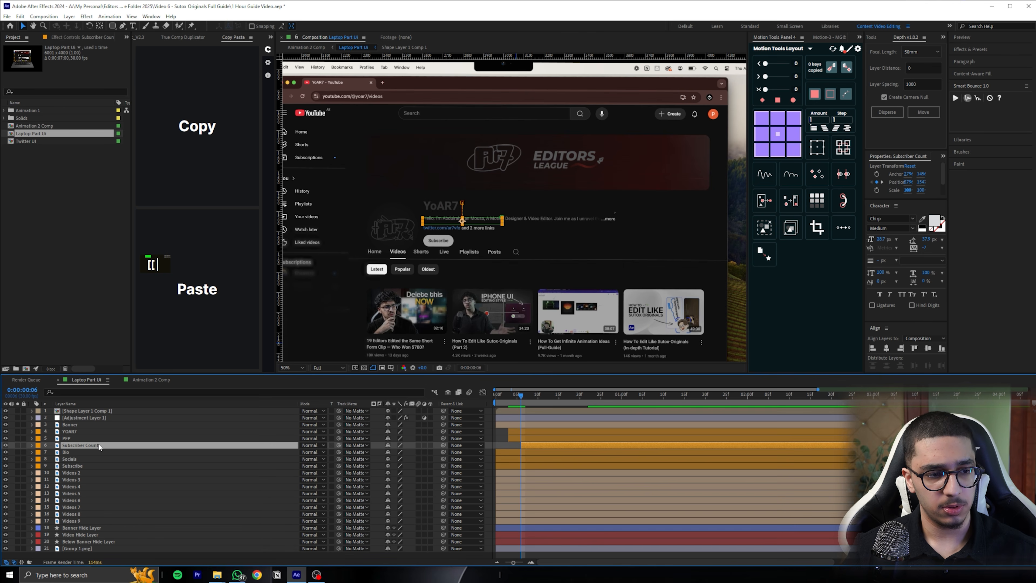
pyautogui.press('pagedown')
pyautogui.press('pagedown')
pyautogui.click(83, 451)
pyautogui.press('[')
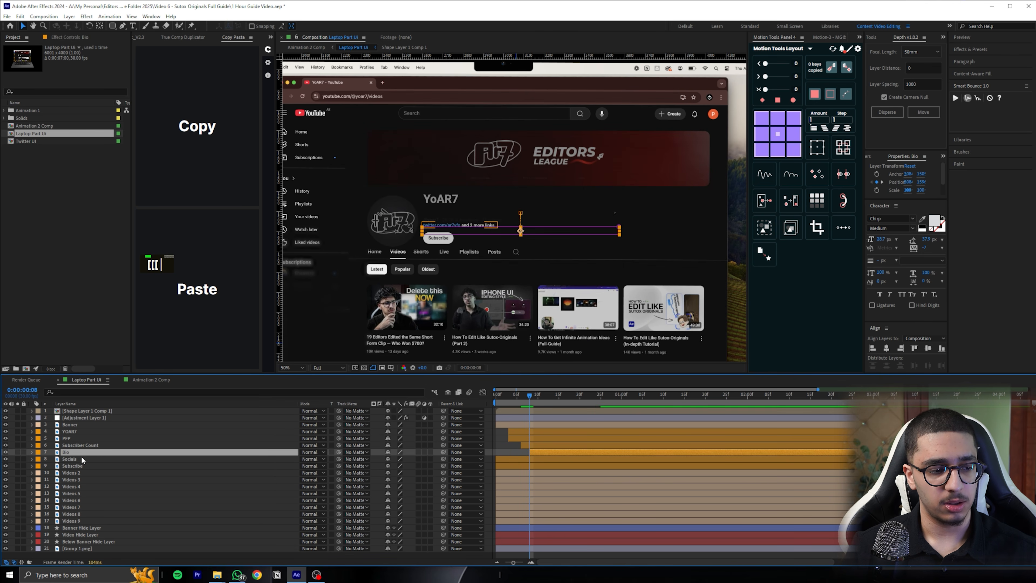
# Shift Socials to start at frame 10 and Subscribe at frame 12, and preview the staggered channel info
pyautogui.press('pagedown')
pyautogui.press('pagedown')
pyautogui.click(73, 459)
pyautogui.press('[')
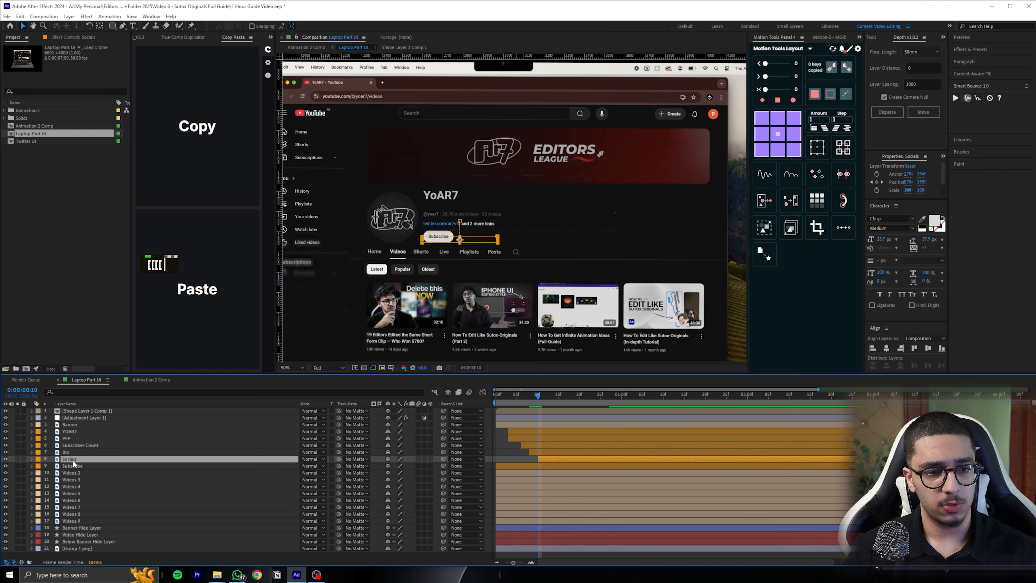
pyautogui.press('pagedown')
pyautogui.press('pagedown')
pyautogui.click(83, 465)
pyautogui.press('[')
pyautogui.moveTo(545, 395); pyautogui.dragTo(495, 395)
pyautogui.press('space')
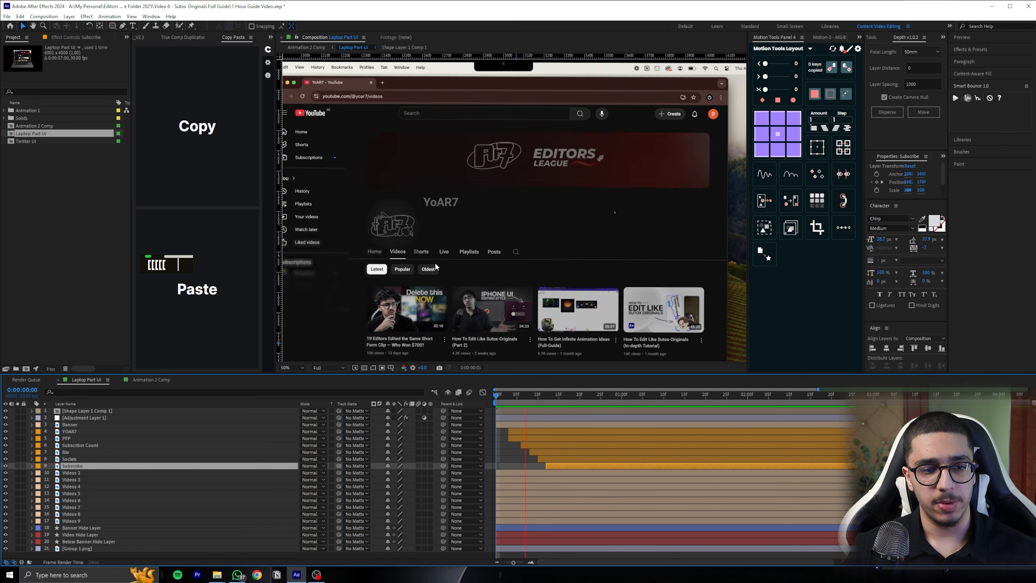
pyautogui.press('space')
pyautogui.press('space')
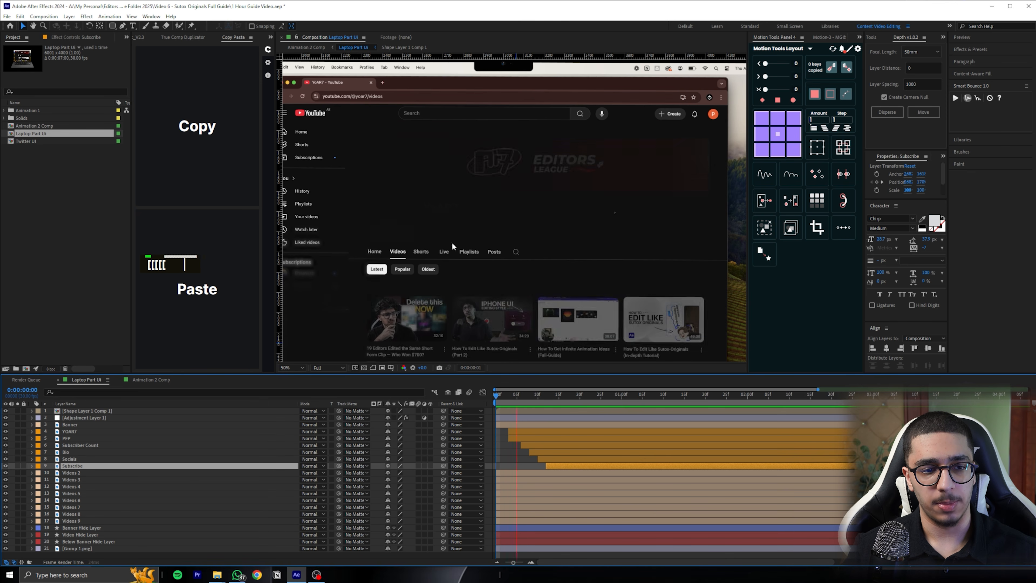
pyautogui.press('space')
# Keep Videos 2 at the first frame and shift Videos 3 to start at frame 2 and Videos 4 at frame 4
pyautogui.moveTo(526, 316); pyautogui.dragTo(530, 236)
pyautogui.moveTo(528, 394); pyautogui.dragTo(496, 412)
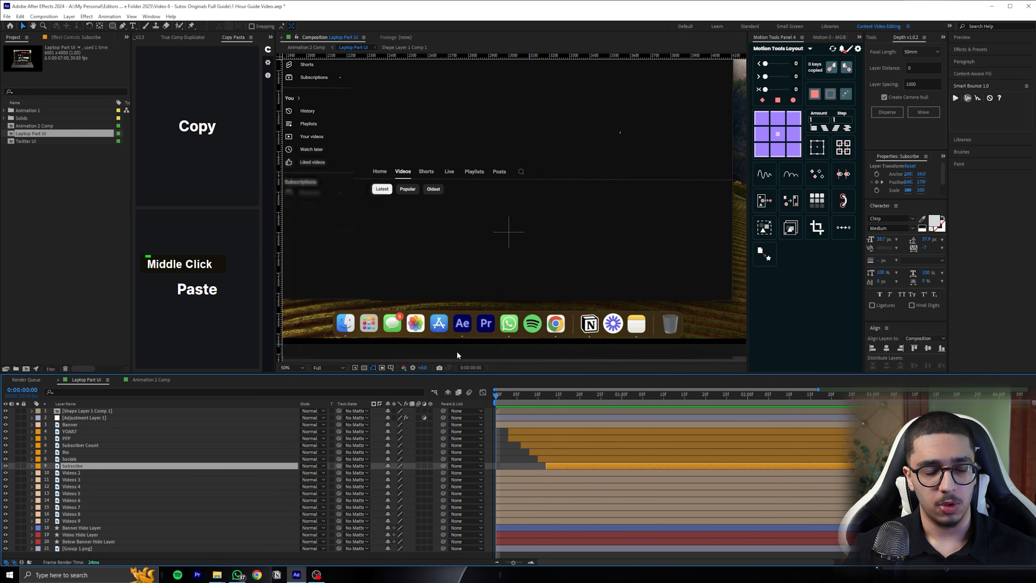
pyautogui.click(508, 475)
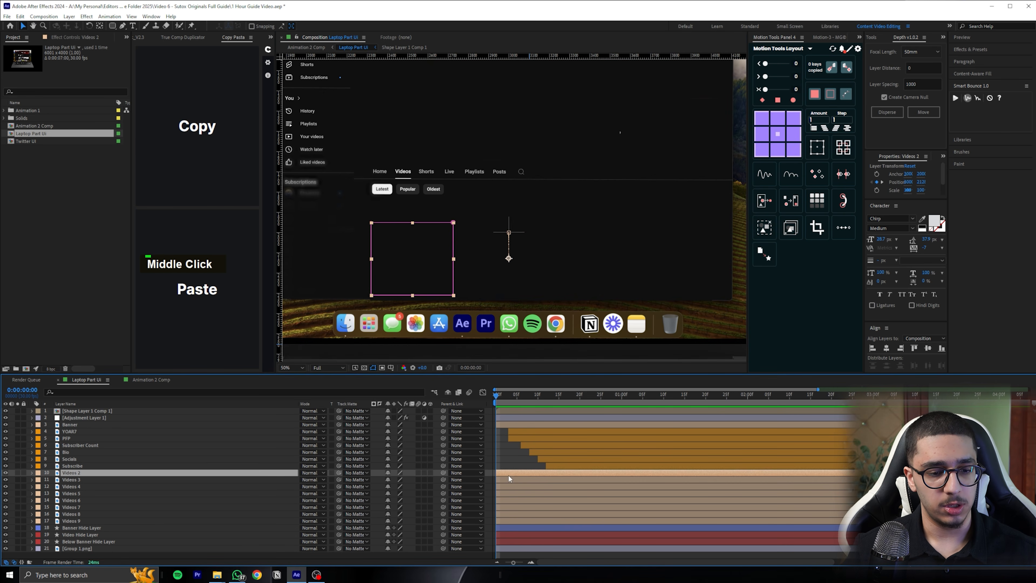
pyautogui.press('pagedown')
pyautogui.press('pagedown')
pyautogui.click(510, 481)
pyautogui.press('[')
pyautogui.press('pagedown')
pyautogui.press('pagedown')
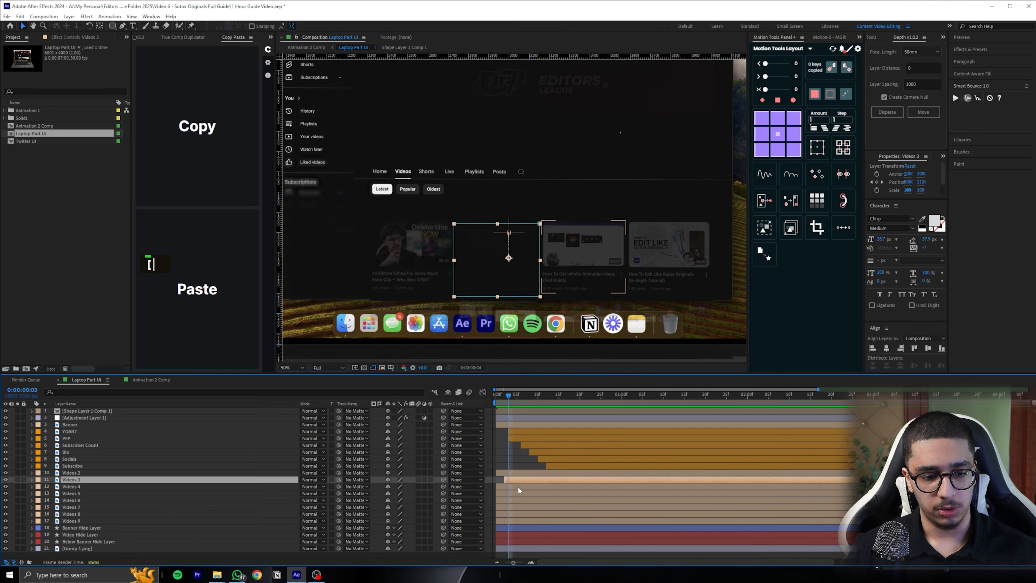
pyautogui.click(517, 487)
pyautogui.press('[')
# Shift the Videos 5 layer to start at frame 6 and the Videos 6 layer to start at frame 8
pyautogui.press('pagedown')
pyautogui.press('pagedown')
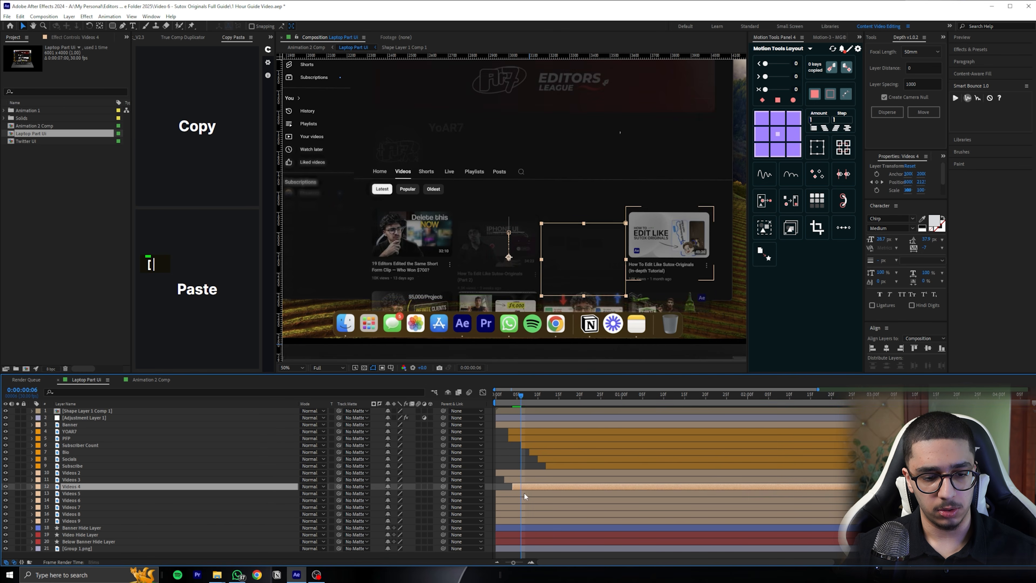
pyautogui.click(524, 492)
pyautogui.press('[')
pyautogui.press('pagedown')
pyautogui.press('pagedown')
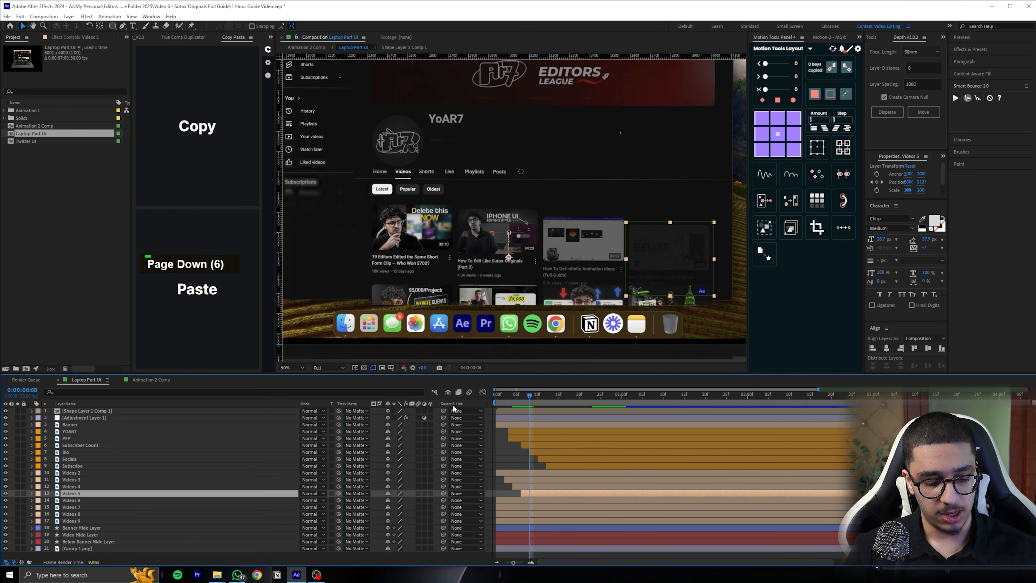
pyautogui.click(530, 500)
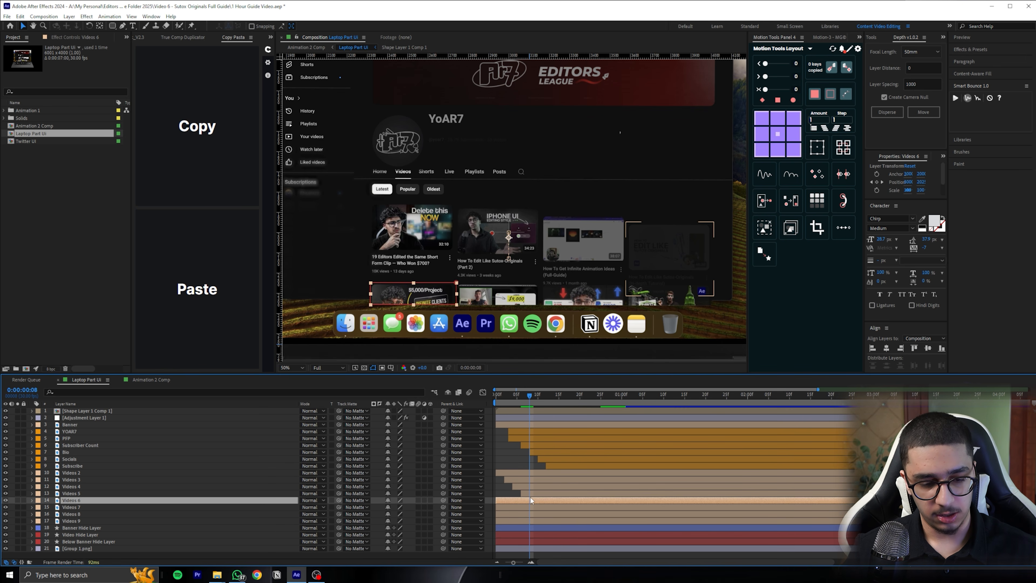
pyautogui.press('[')
# Shift the Videos 7 layer to start at frame 10 and the Videos 8 layer to start at frame 12
pyautogui.press('pagedown')
pyautogui.press('pagedown')
pyautogui.click(540, 507)
pyautogui.press('[')
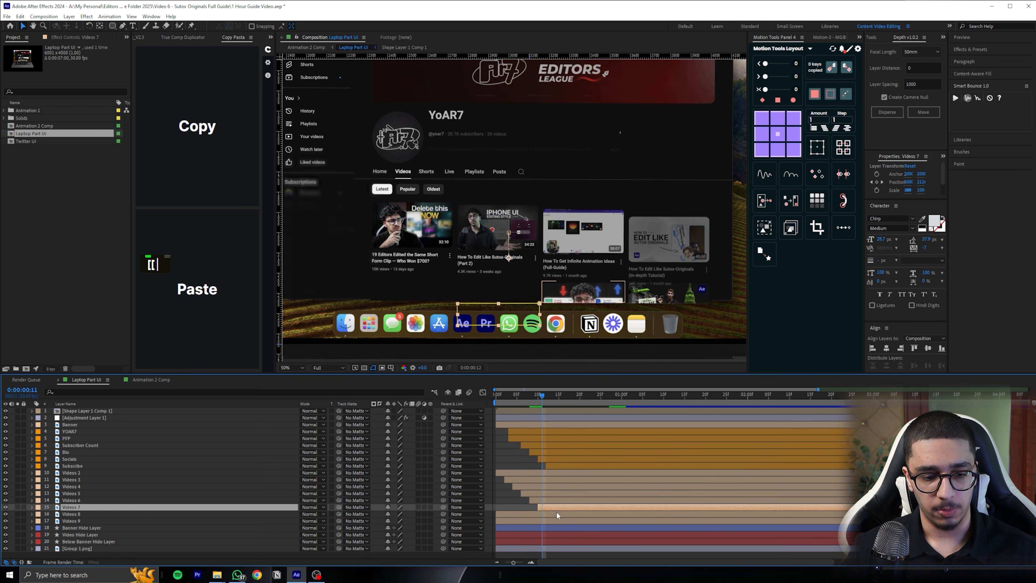
# Shift the Videos 9 layer to start at frame 14 and preview the staggered video thumbnails
pyautogui.press('pagedown')
pyautogui.press('pagedown')
pyautogui.click(565, 514)
pyautogui.press('[')
pyautogui.press('pagedown')
pyautogui.press('pagedown')
pyautogui.click(563, 520)
pyautogui.press('[')
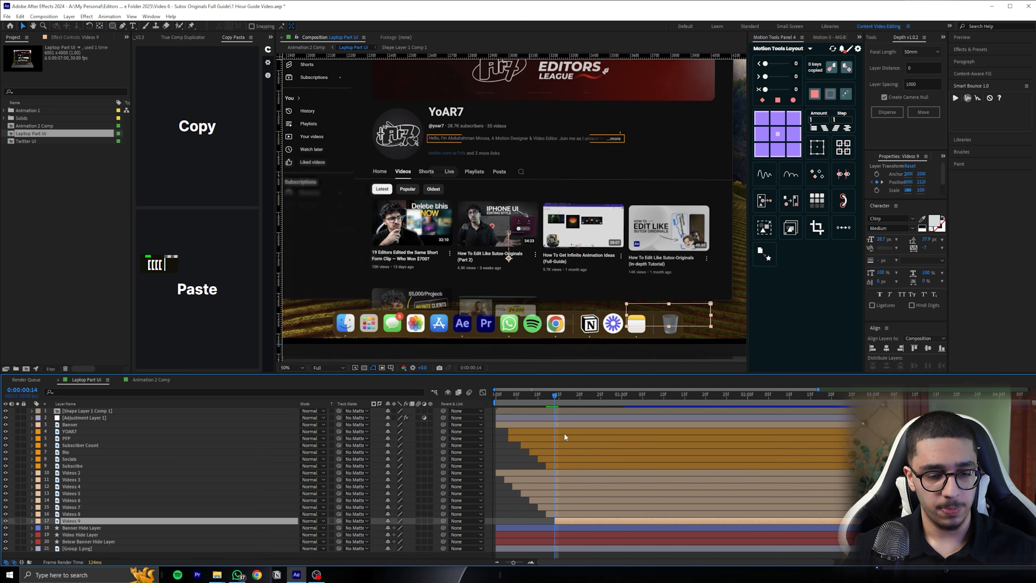
pyautogui.moveTo(561, 396); pyautogui.dragTo(492, 397)
pyautogui.press('space')
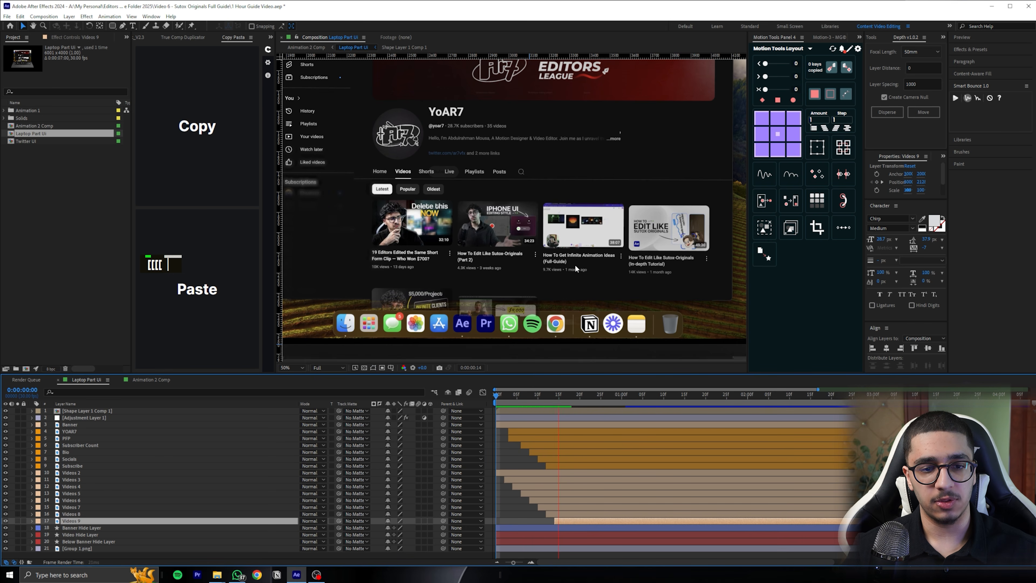
pyautogui.press('space')
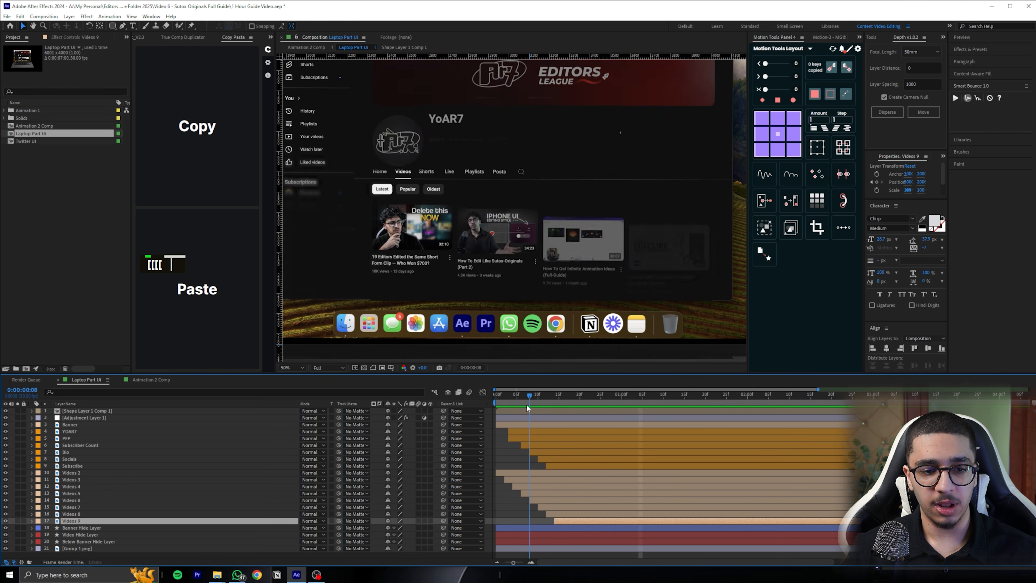
pyautogui.press('space')
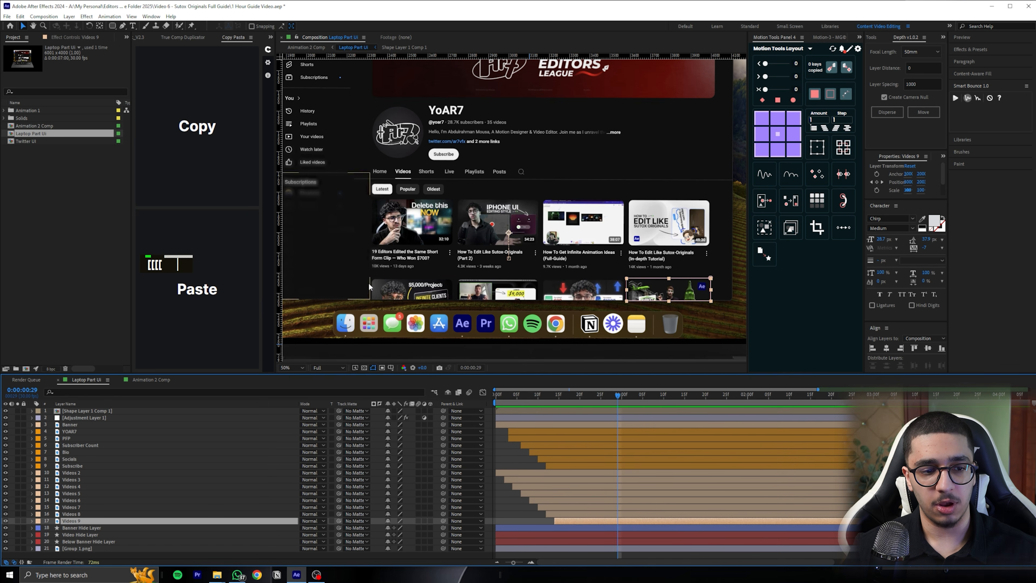
# Pre-compose the layers Videos 2 to Videos 9 into Pre-comp 3, moving all attributes into the new composition
pyautogui.click(82, 472)
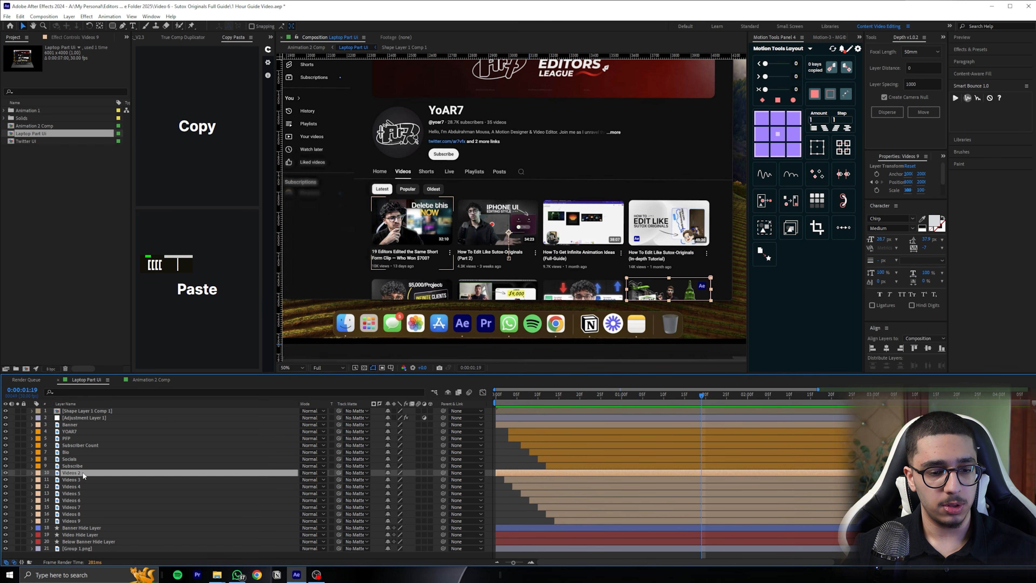
pyautogui.keyDown('shift'); pyautogui.click(79, 519); pyautogui.keyUp('shift')
pyautogui.hotkey('ctrl', 'shift', 'c')
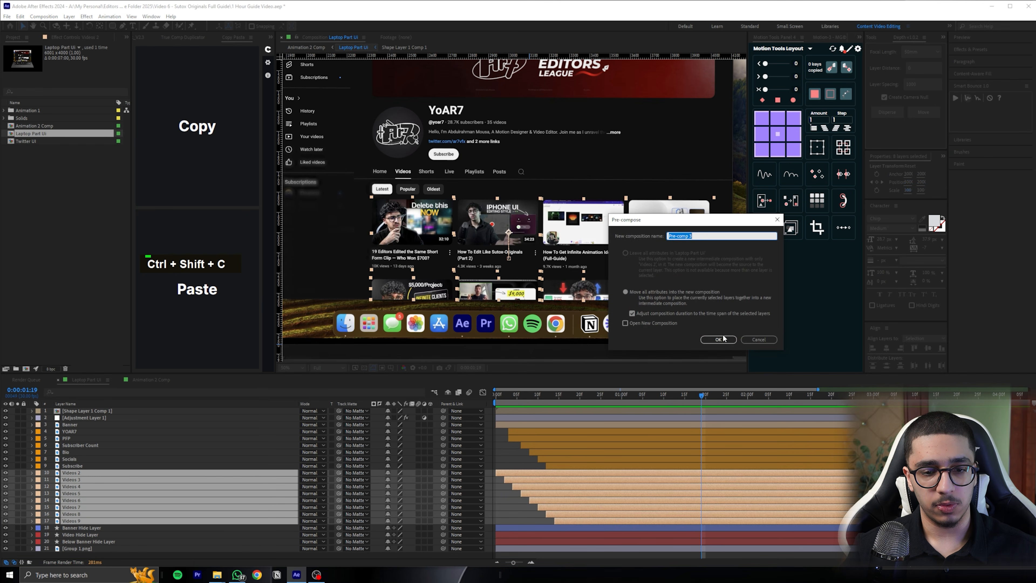
pyautogui.click(718, 338)
# Draw a rectangular mask on Pre-comp 3 around the video grid, ending at the browser window's lower edge, and preview the result
pyautogui.click(114, 26)
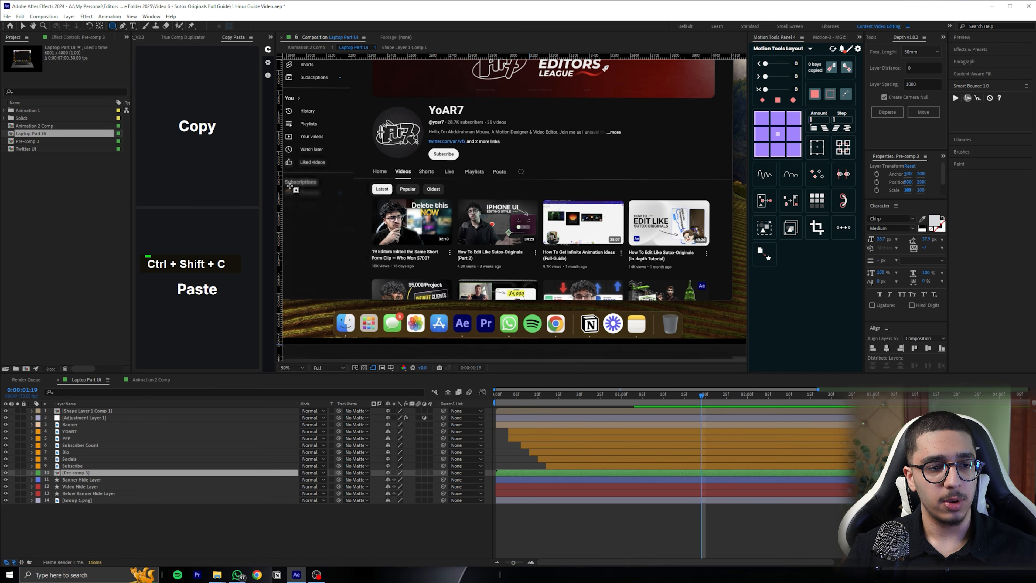
pyautogui.moveTo(361, 178); pyautogui.dragTo(734, 301)
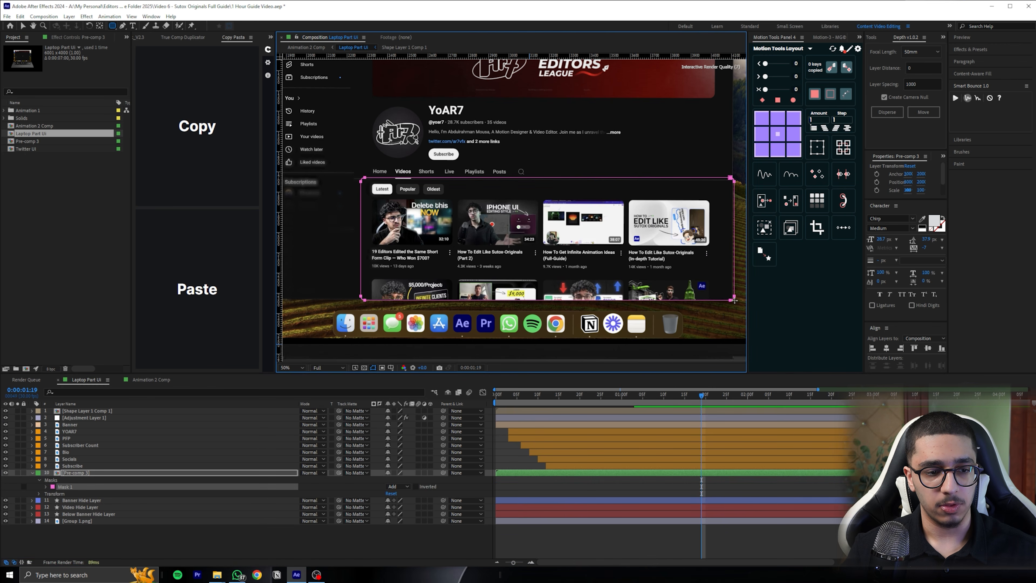
pyautogui.moveTo(474, 288); pyautogui.dragTo(492, 239)
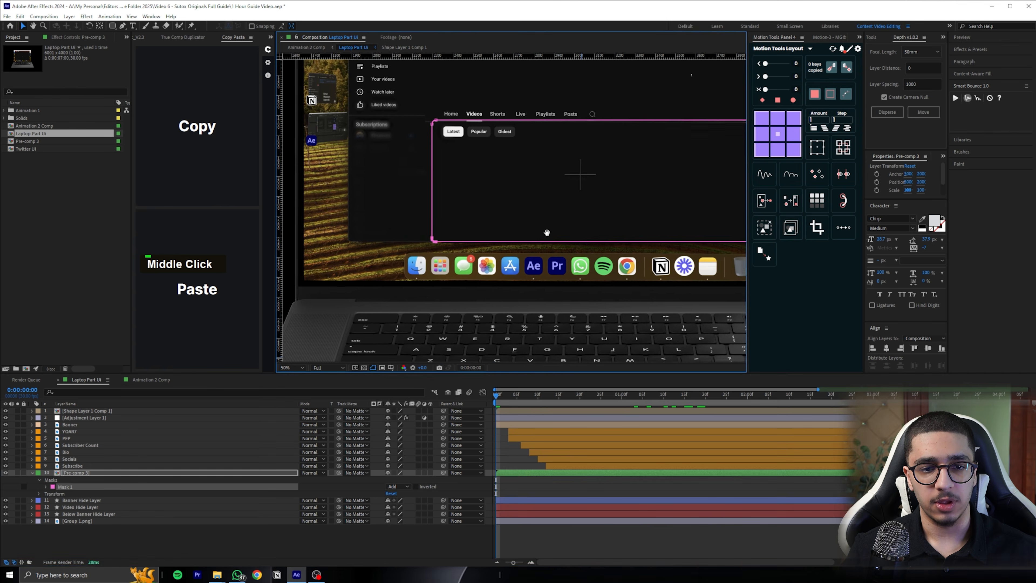
pyautogui.press('space')
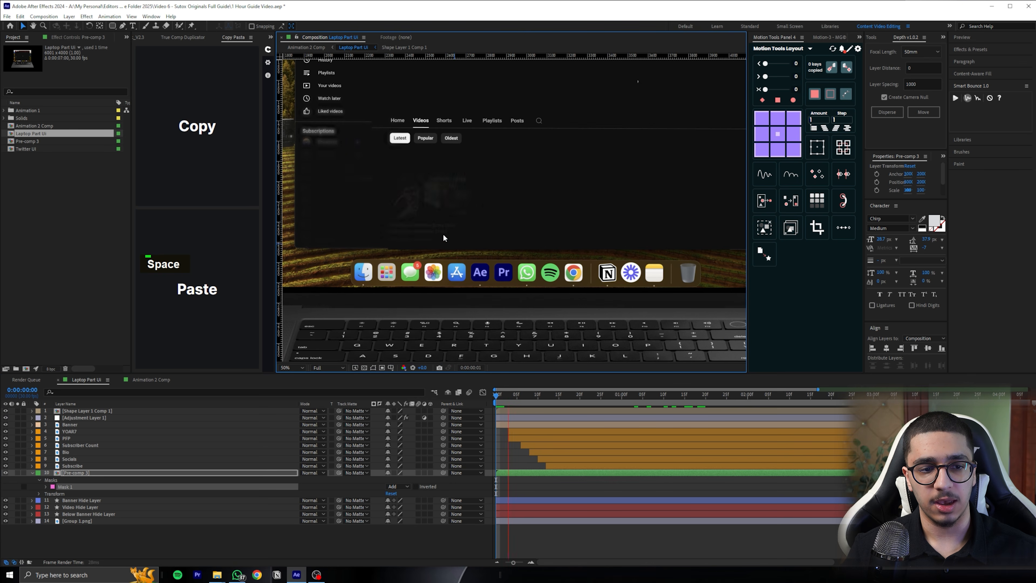
# Preview the staggered channel header and masked video grid animation in Laptop Part UI from the first frame
pyautogui.press('space')
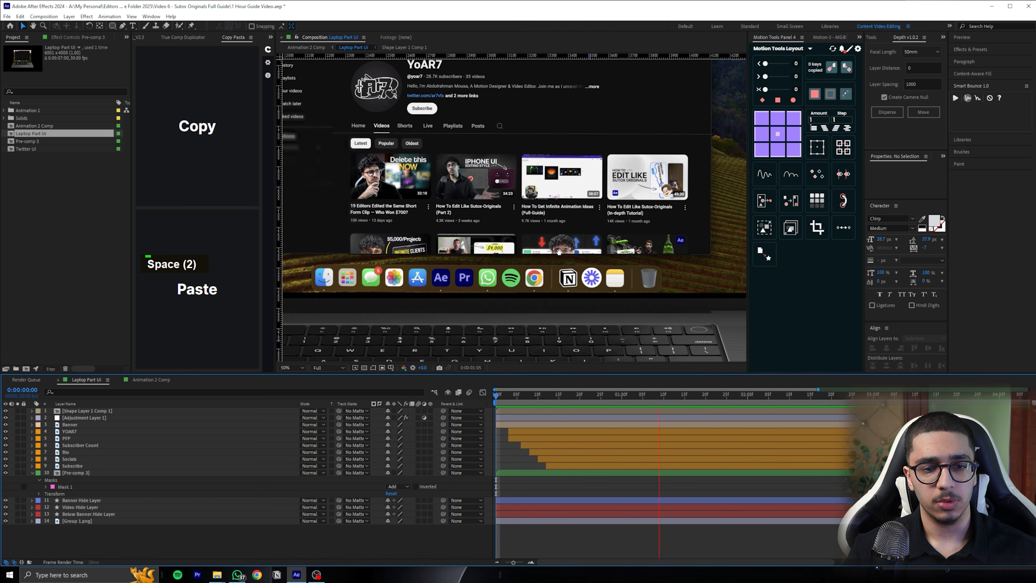
pyautogui.moveTo(560, 251); pyautogui.dragTo(582, 291)
pyautogui.scroll(-2, 659, 368)
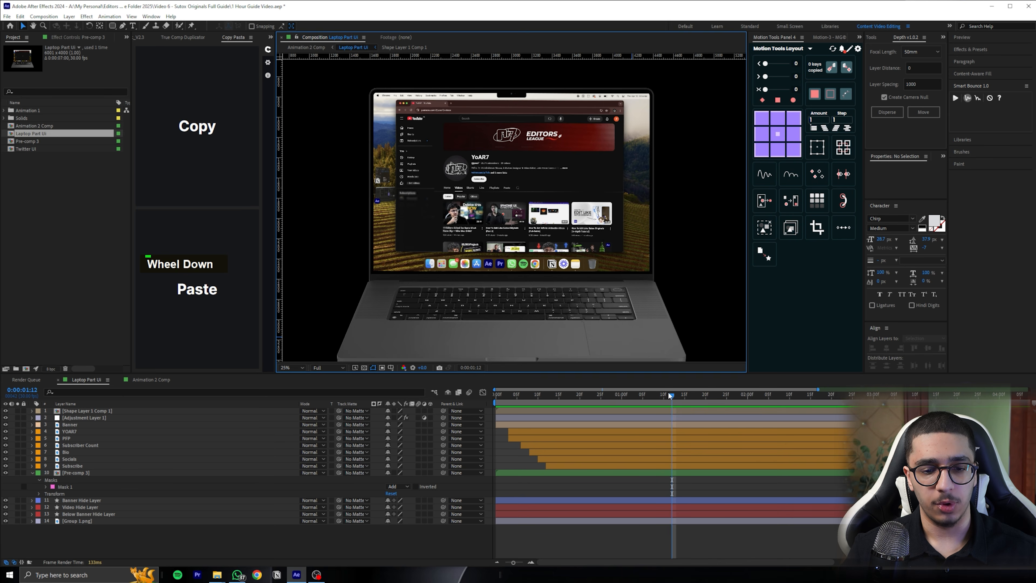
pyautogui.moveTo(669, 394); pyautogui.dragTo(495, 394)
pyautogui.press('space')
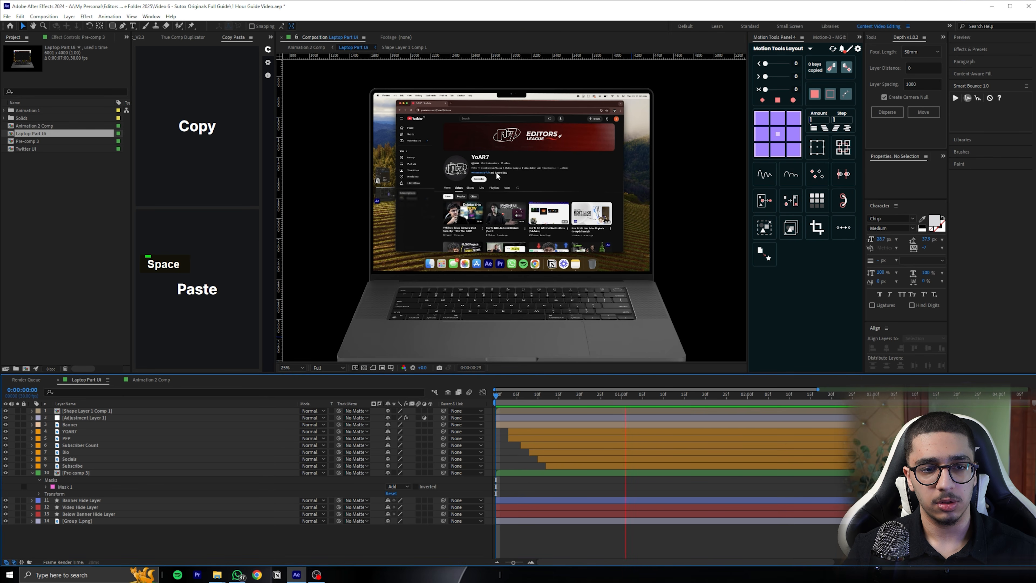
pyautogui.press('space')
pyautogui.press('space')
pyautogui.press('space')
pyautogui.press('space')
pyautogui.press('space')
# Switch to Animation 2 Comp, return to the first frame and save the project
pyautogui.press('Tab')
pyautogui.click(522, 428)
pyautogui.moveTo(629, 397); pyautogui.dragTo(495, 396)
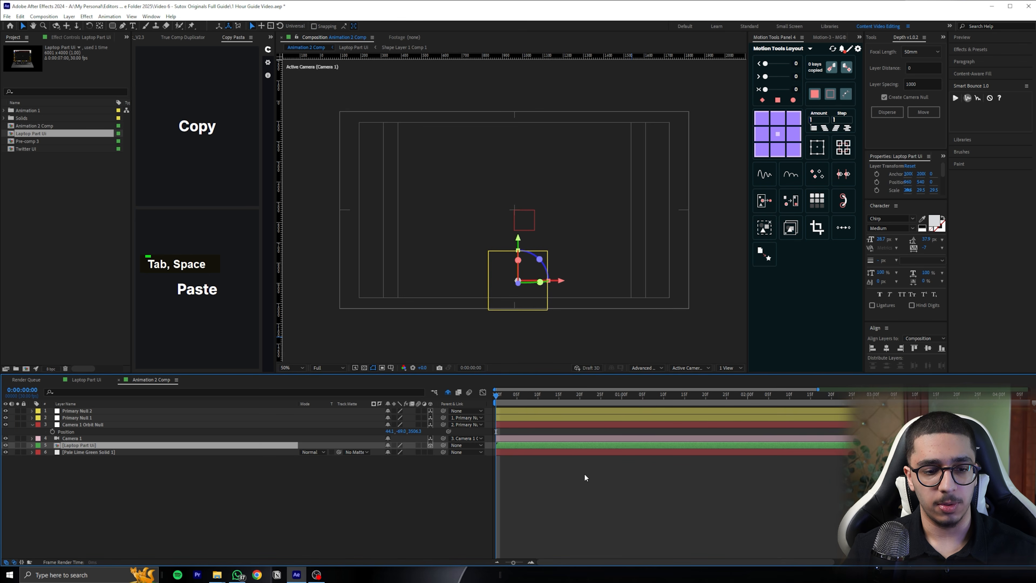
pyautogui.click(584, 472)
pyautogui.hotkey('ctrl', 's')
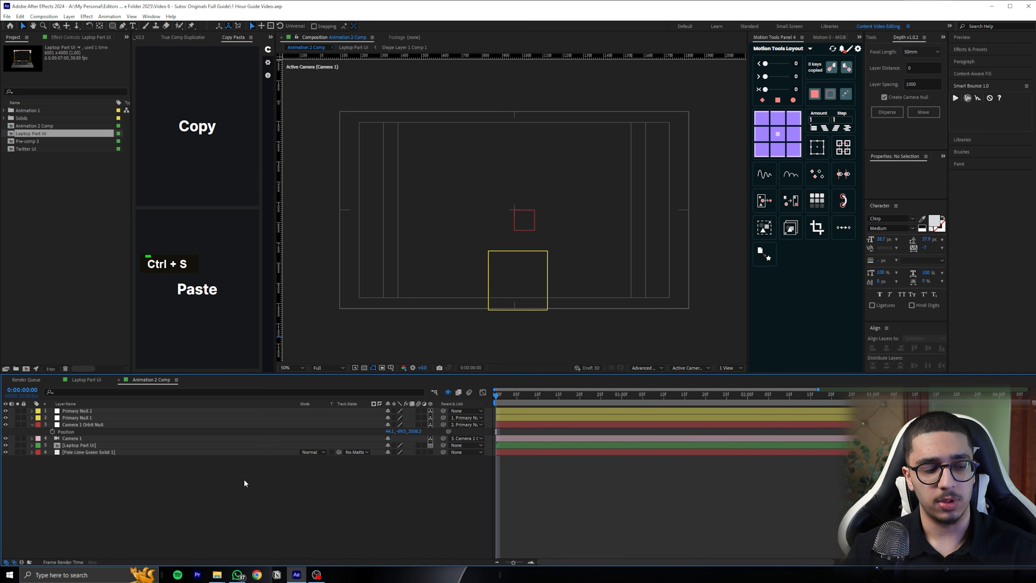
# Fit the composition in the viewer and preview the YouTube UI animation through the camera in Animation 2 Comp
pyautogui.scroll(1, 467, 263)
pyautogui.click(295, 368)
pyautogui.click(310, 375)
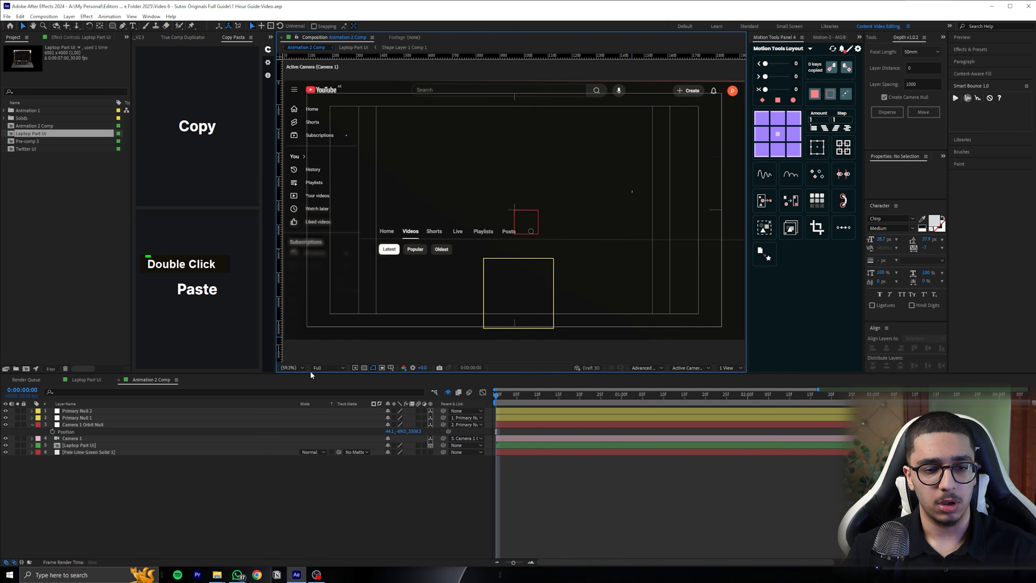
pyautogui.click(483, 407)
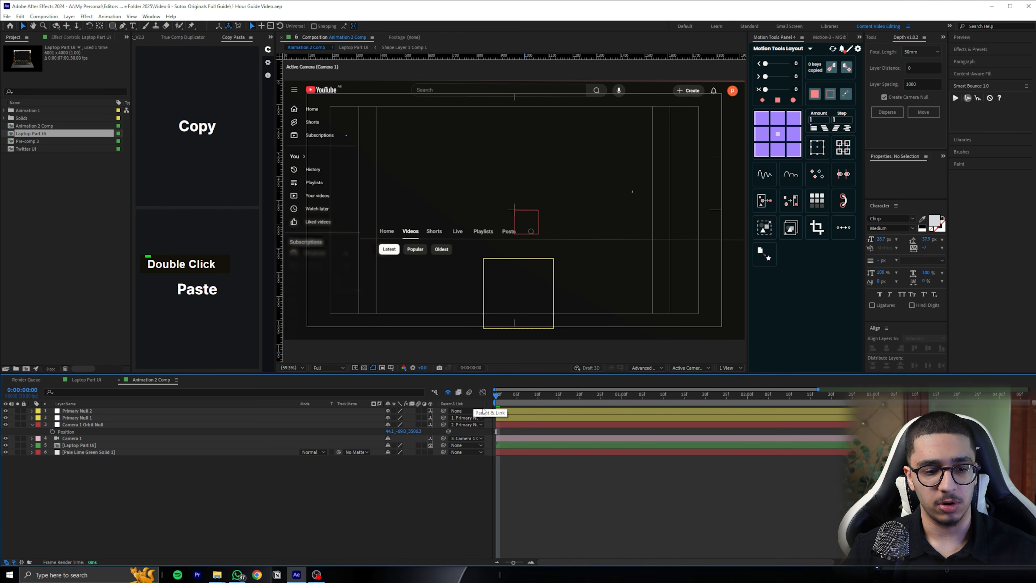
pyautogui.click(503, 425)
pyautogui.press('space')
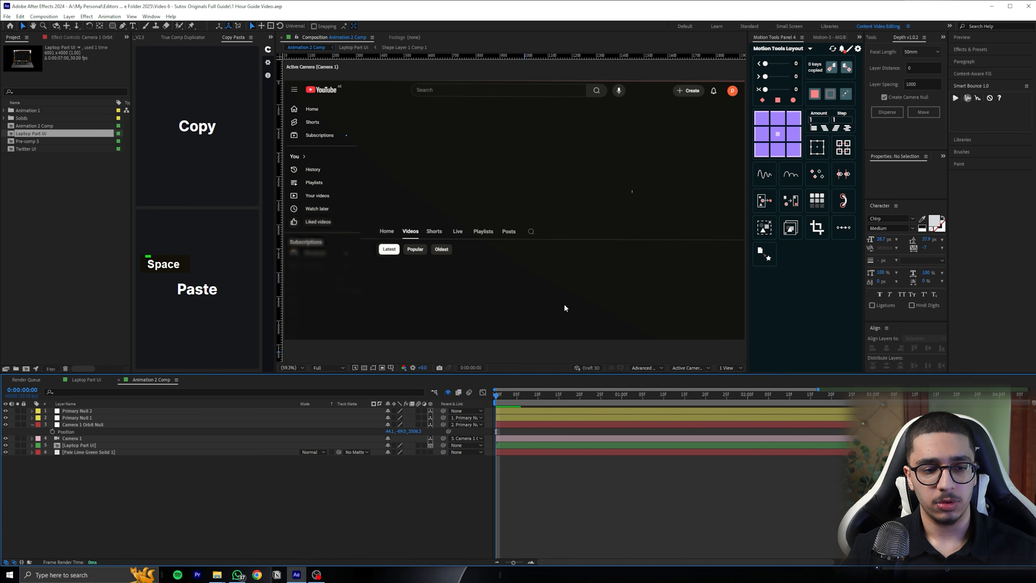
pyautogui.press('space')
pyautogui.press('space')
pyautogui.moveTo(579, 397); pyautogui.dragTo(491, 394)
# Set a Position keyframe on Camera 1 Orbit Null at 0:00:00:00
pyautogui.click(513, 425)
pyautogui.scroll(-1, 540, 306)
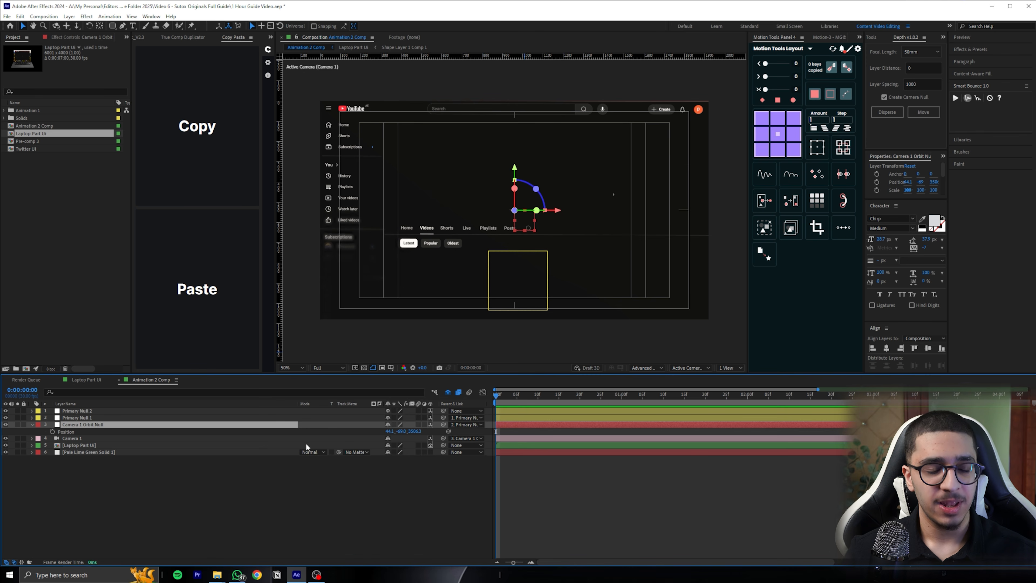
pyautogui.moveTo(534, 397); pyautogui.dragTo(492, 401)
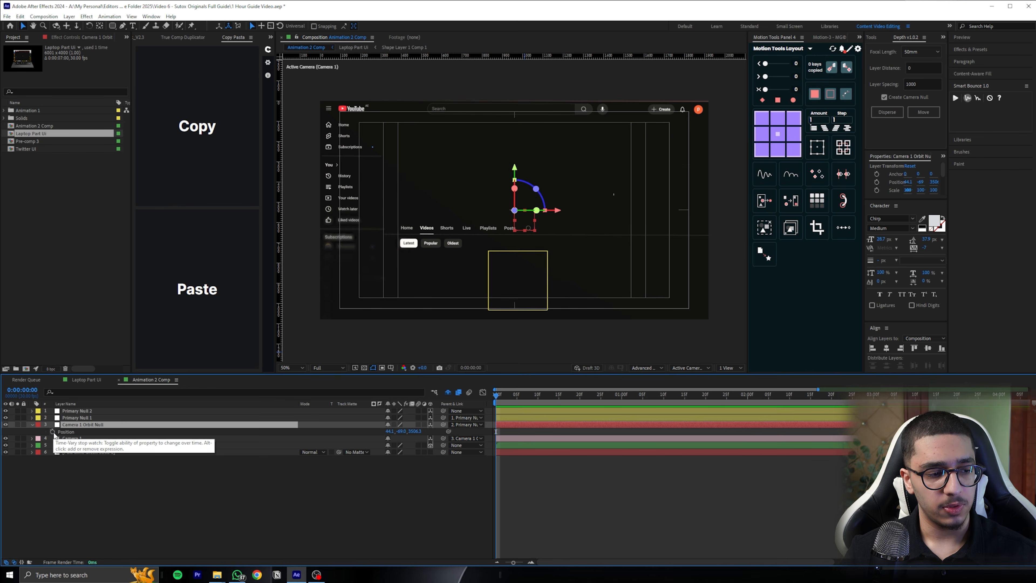
pyautogui.click(52, 432)
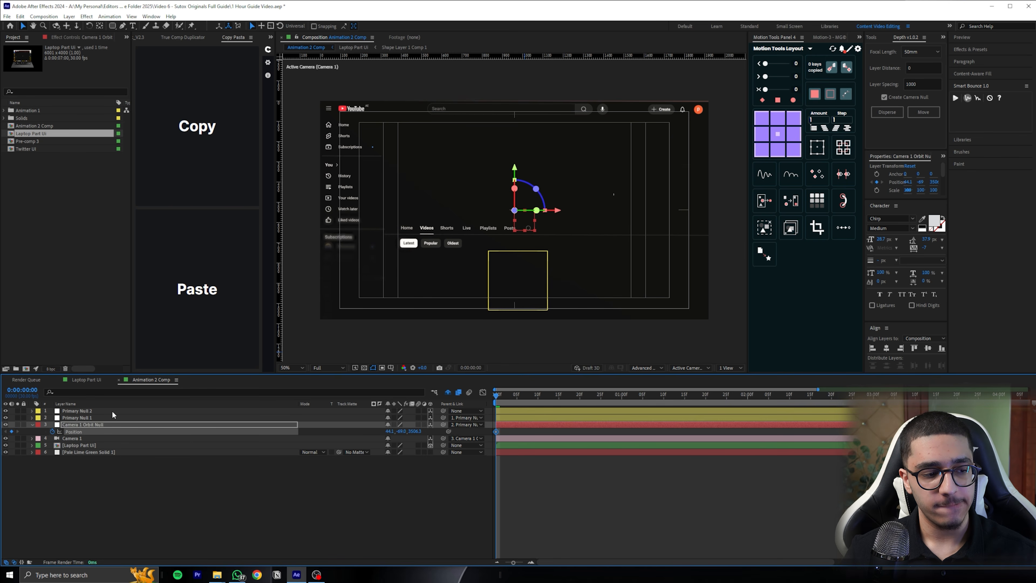
# At 0:00:02:15, pull Camera 1 Orbit Null back in Z until the whole laptop screen is in frame, then scrub the move
pyautogui.moveTo(577, 397); pyautogui.dragTo(665, 394)
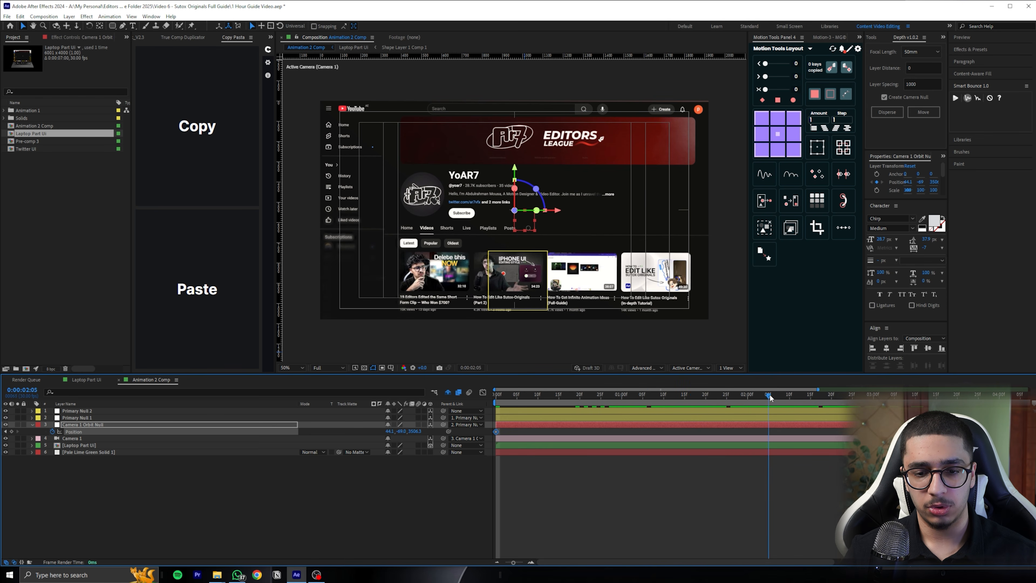
pyautogui.moveTo(820, 396); pyautogui.dragTo(808, 395)
pyautogui.moveTo(414, 430); pyautogui.dragTo(351, 426)
pyautogui.moveTo(515, 396); pyautogui.dragTo(811, 353)
# Reveal Primary Null 1's Position and set the duration of Animation 2 Comp to 15 seconds
pyautogui.click(108, 417)
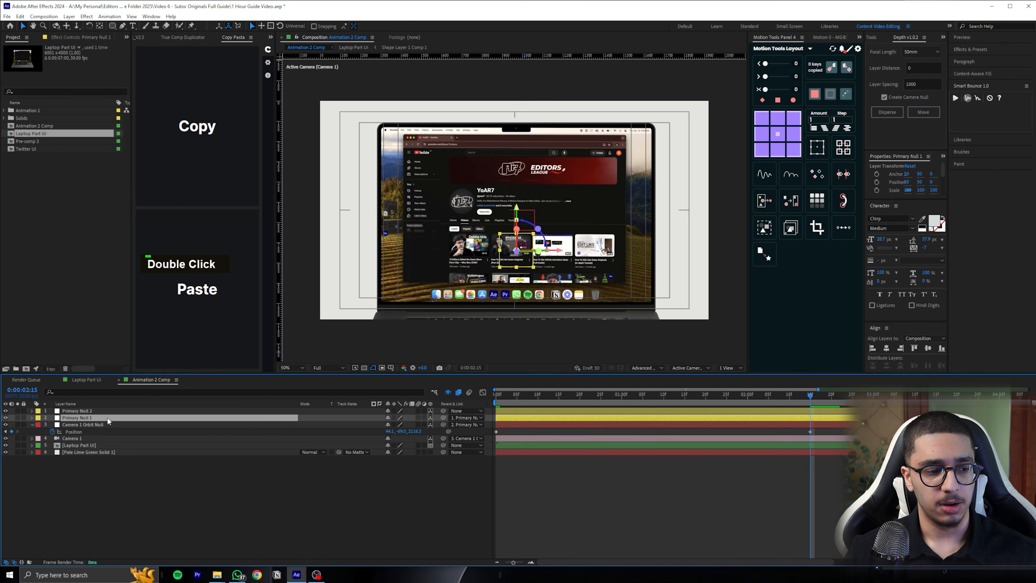
pyautogui.press('p')
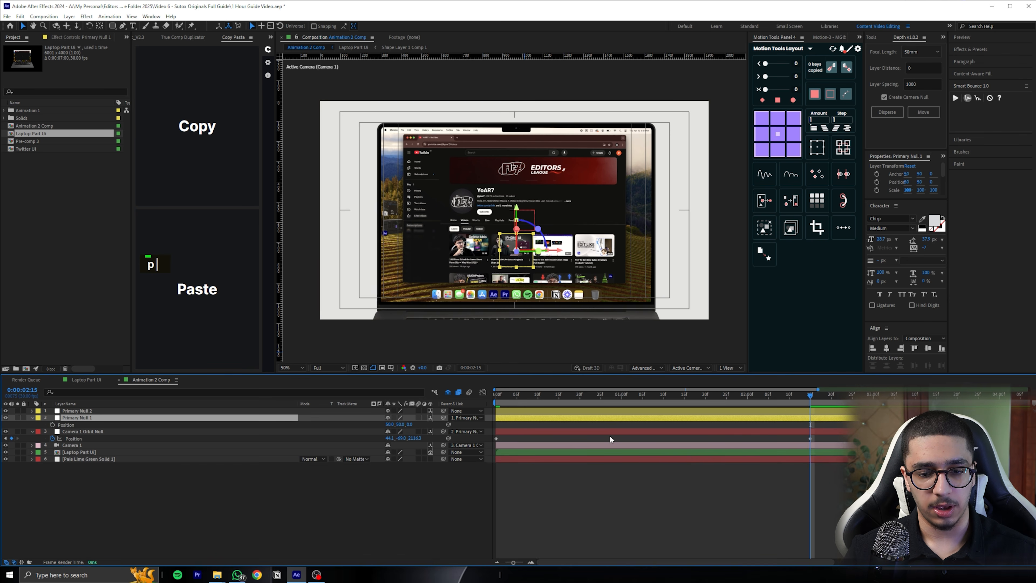
pyautogui.keyDown('alt'); pyautogui.scroll(-3, 718, 440); pyautogui.keyUp('alt')
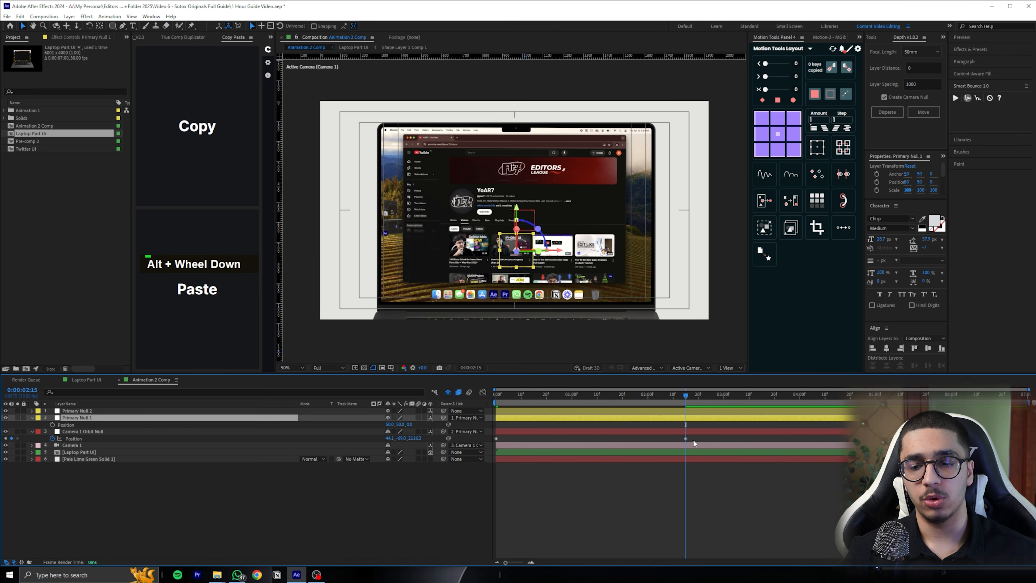
pyautogui.rightClick(728, 483)
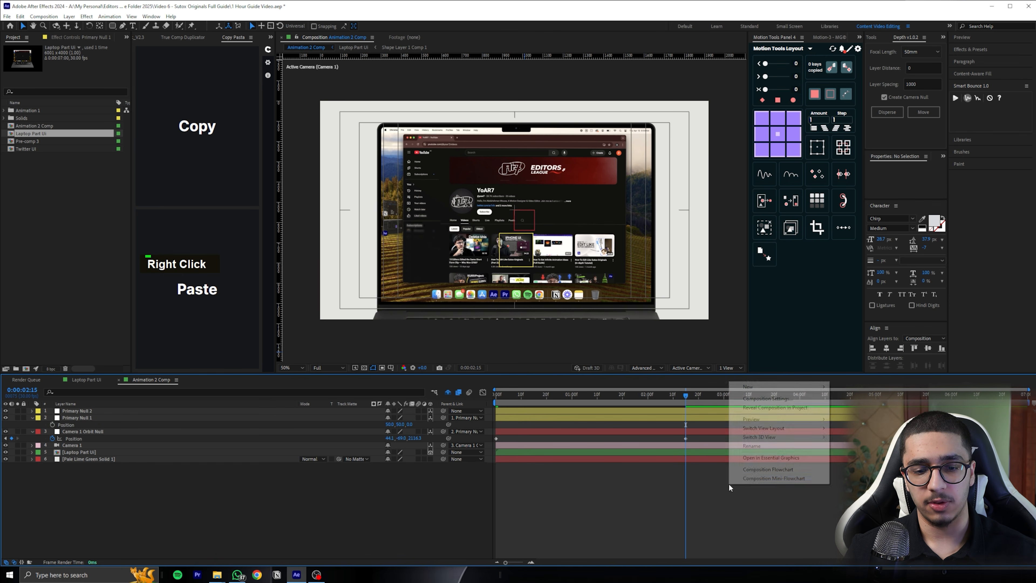
pyautogui.click(764, 398)
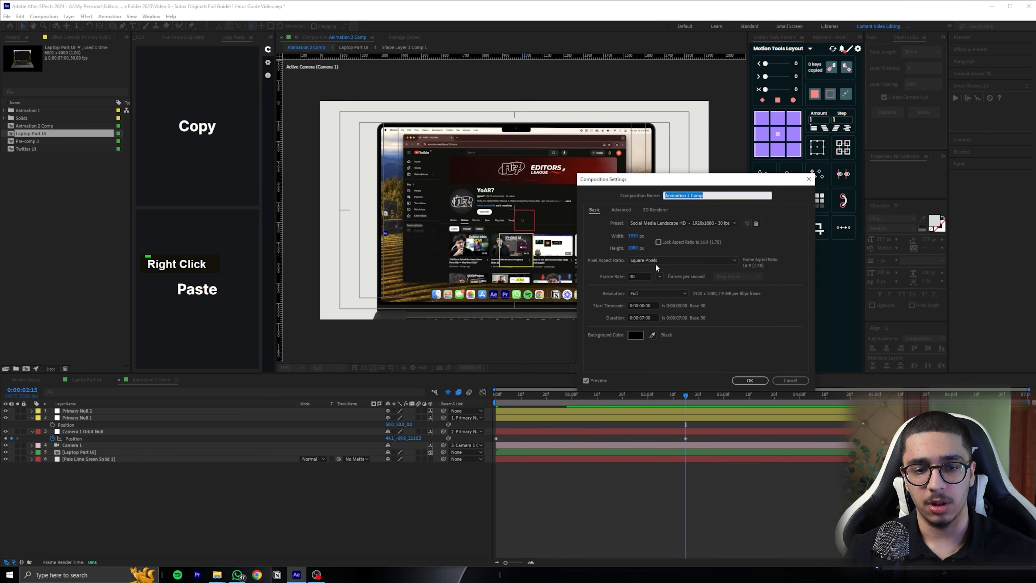
pyautogui.click(644, 318)
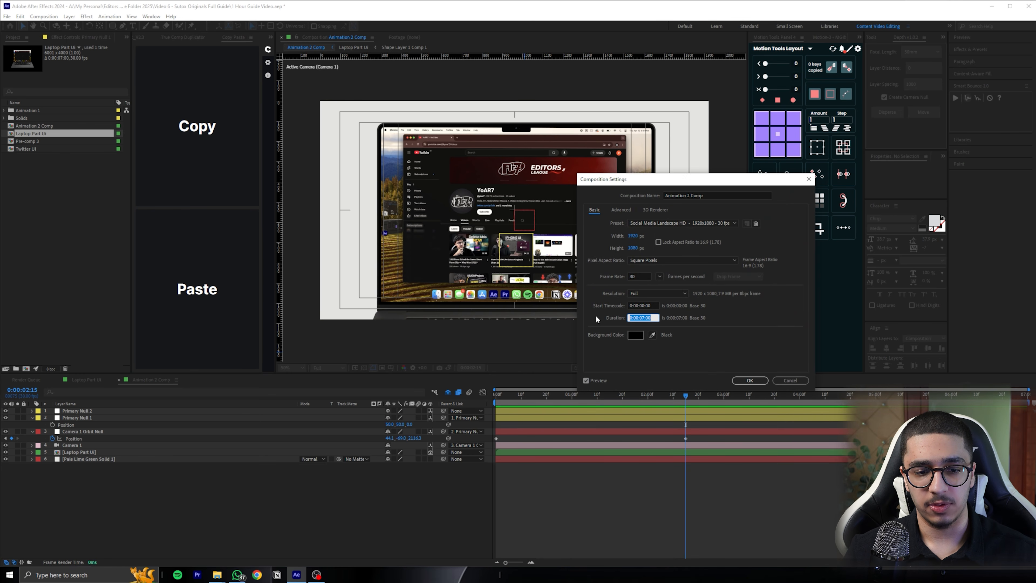
pyautogui.write('100')
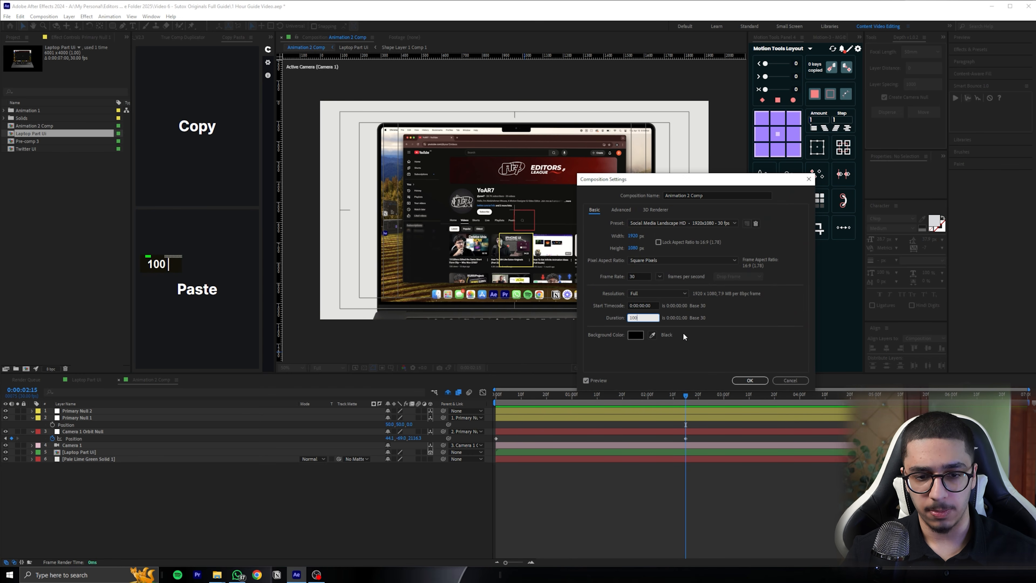
pyautogui.write('150')
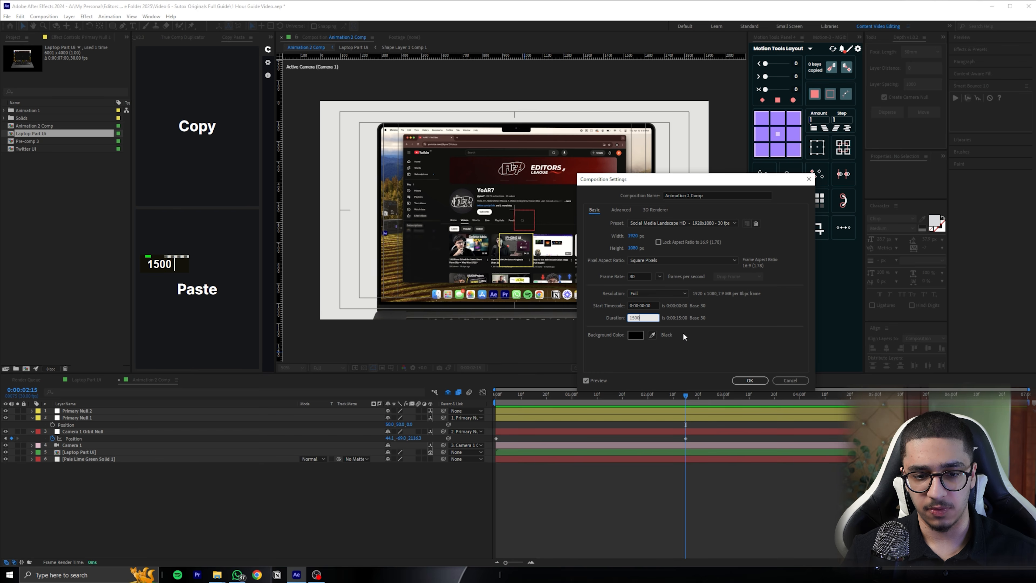
pyautogui.press('Return')
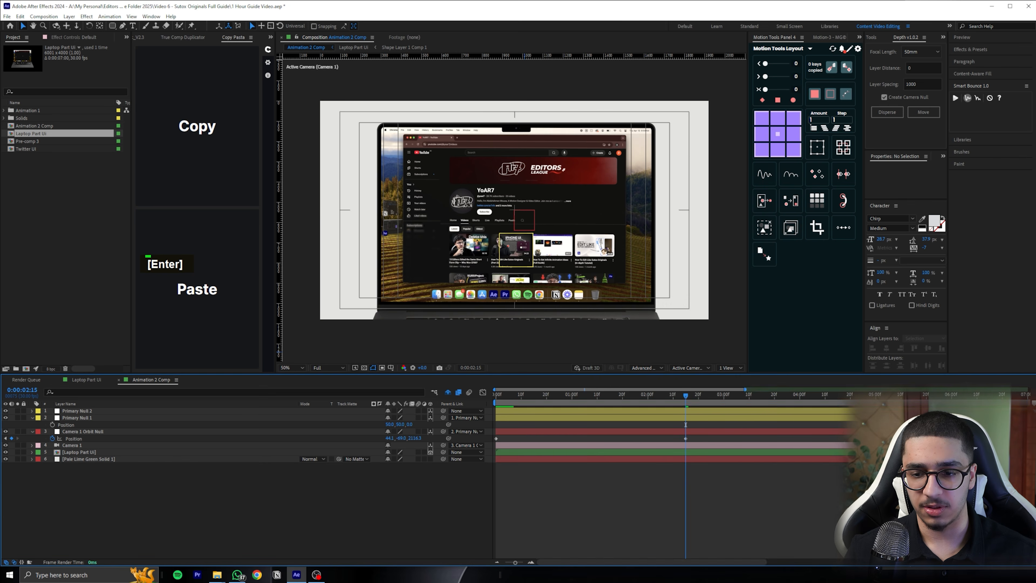
# Extend all the layers in Animation 2 Comp toward the new end of the composition
pyautogui.scroll(-3, 783, 425)
pyautogui.hotkey('ctrl', 'a')
pyautogui.moveTo(741, 418); pyautogui.dragTo(897, 417)
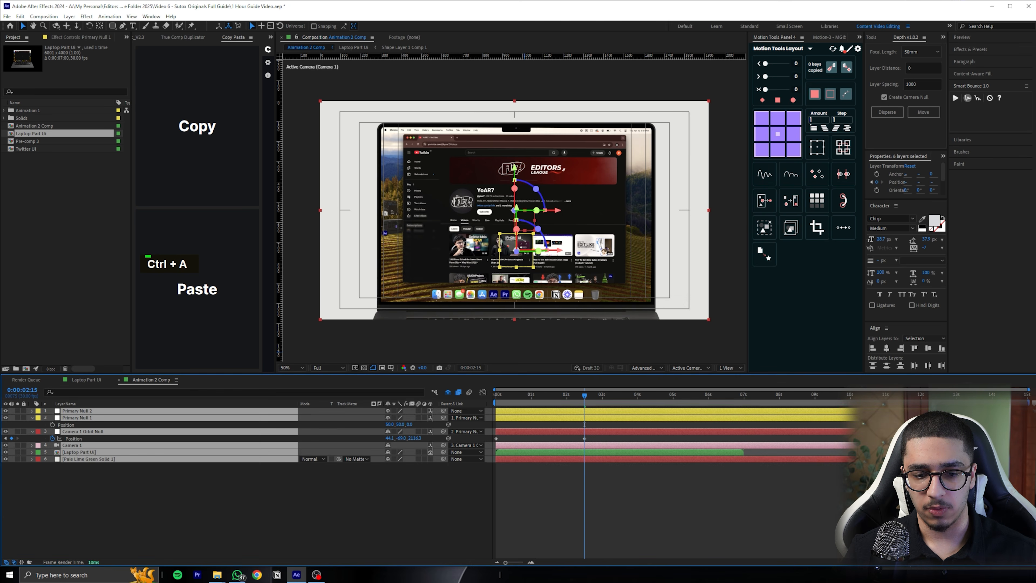
pyautogui.click(684, 480)
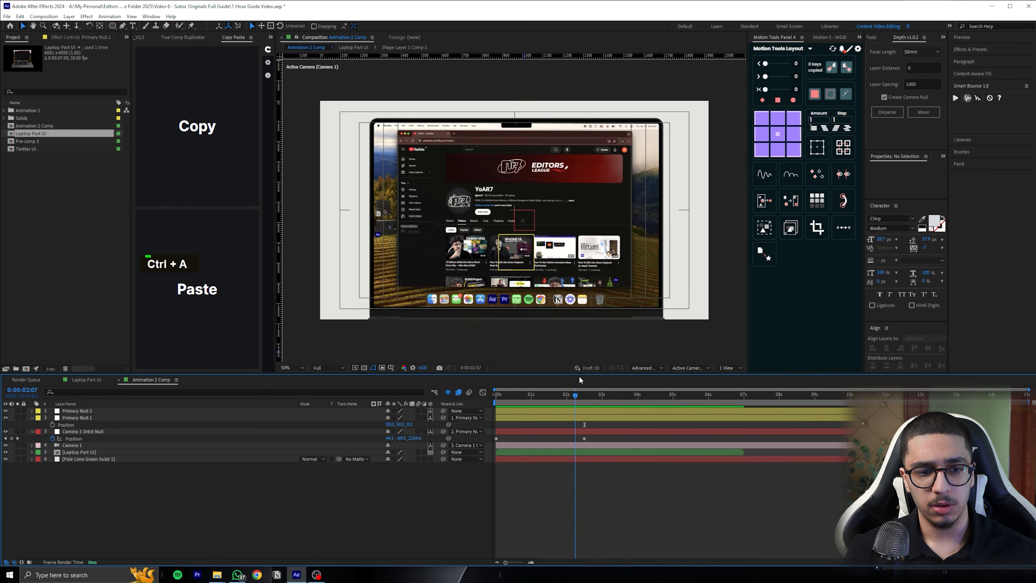
# Set a Position keyframe on Primary Null 1 at 0:00:02:15, aligned with the orbit null's second keyframe
pyautogui.press('j')
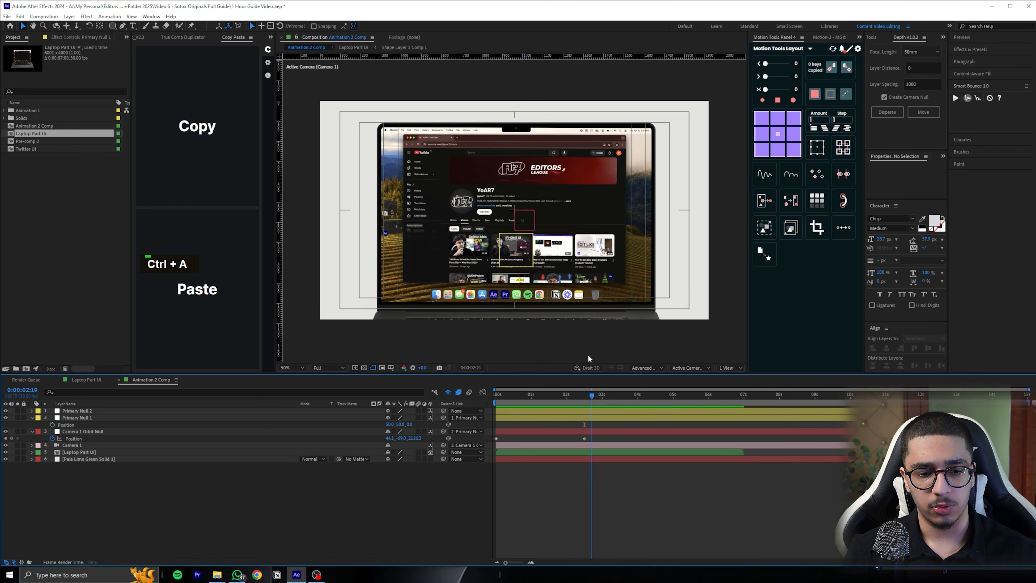
pyautogui.press('pagedown')
pyautogui.moveTo(584, 353)
pyautogui.mouseDown()
pyautogui.moveTo(604, 347)
pyautogui.moveTo(487, 356)
pyautogui.moveTo(586, 348)
pyautogui.mouseUp()
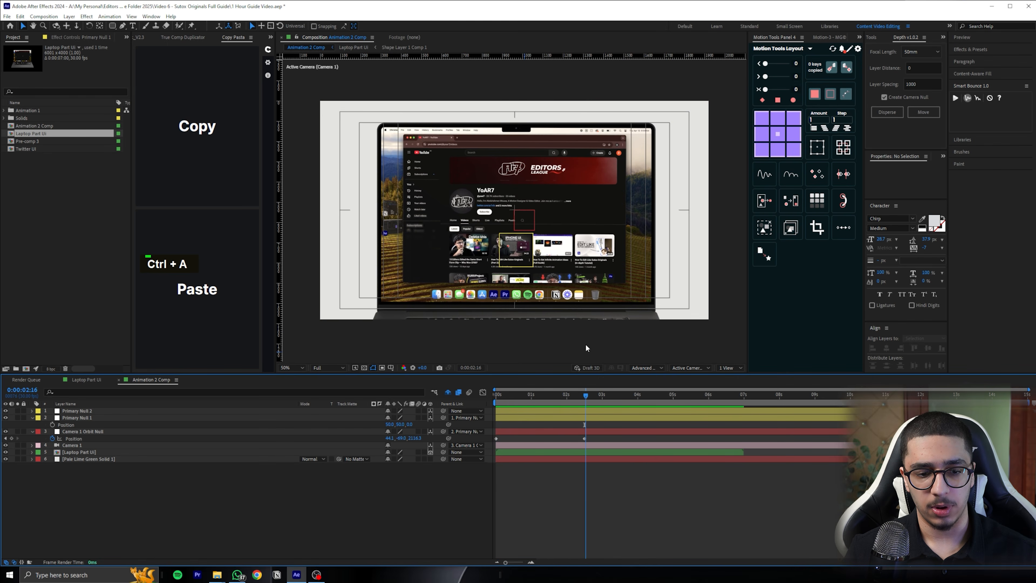
pyautogui.click(598, 419)
pyautogui.click(53, 424)
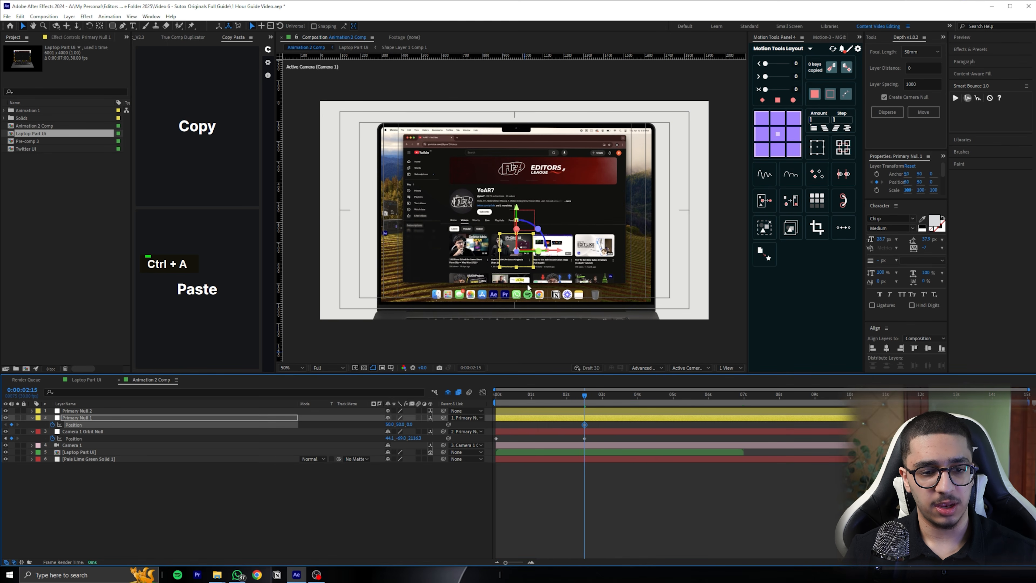
# At 0:00:02:15, pull Camera 1 Orbit Null farther back in Z until part of the laptop keyboard is in frame
pyautogui.moveTo(633, 394); pyautogui.dragTo(648, 368)
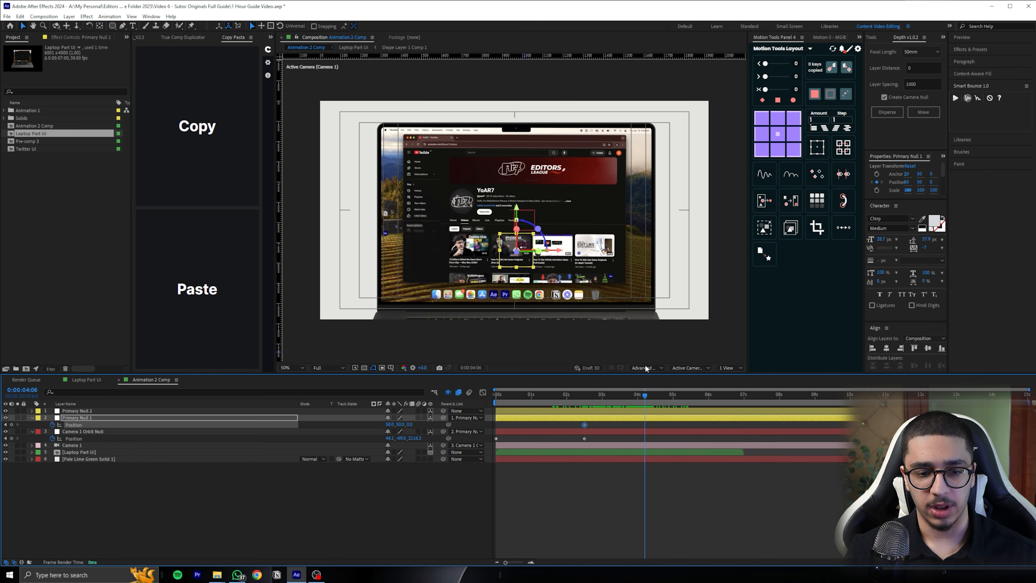
pyautogui.middleClick(525, 113)
pyautogui.click(294, 368)
pyautogui.click(298, 375)
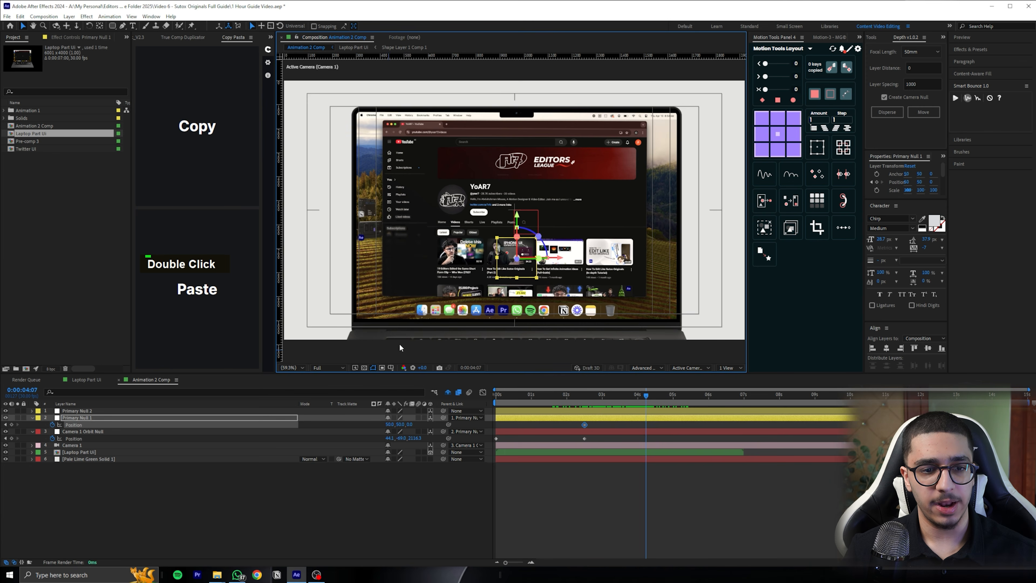
pyautogui.click(585, 397)
pyautogui.moveTo(412, 438); pyautogui.dragTo(320, 435)
pyautogui.moveTo(252, 431); pyautogui.dragTo(142, 425)
pyautogui.click(590, 423)
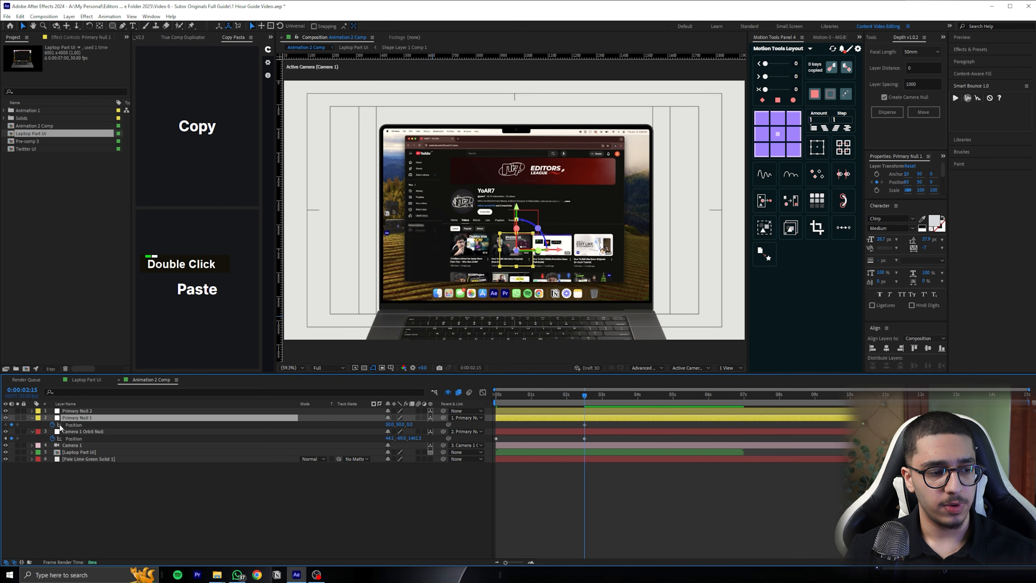
# Set X, Y and Z Rotation keyframes on Primary Null 1 at 0:00:02:15
pyautogui.hotkey('shift', 'r')
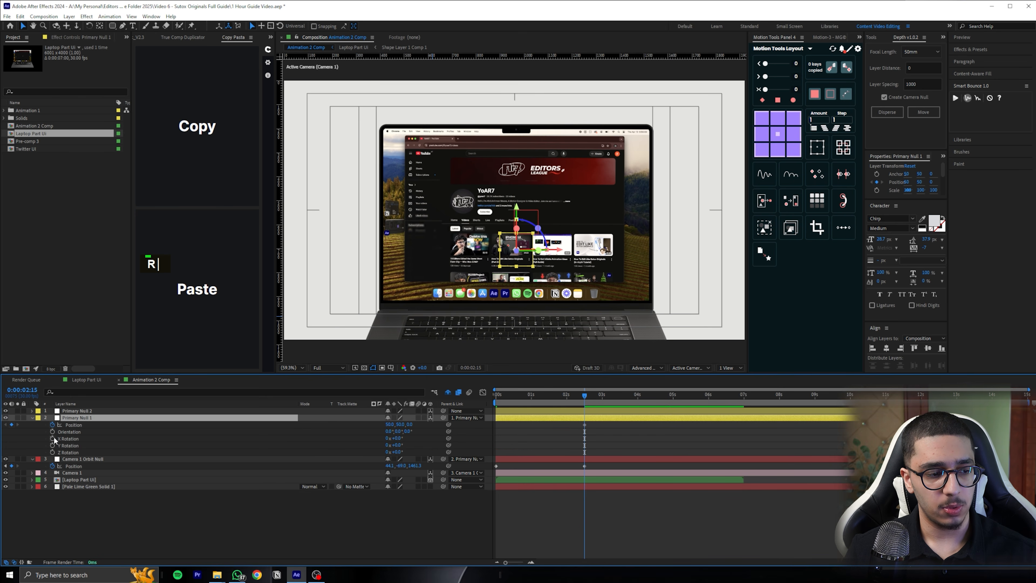
pyautogui.moveTo(53, 439); pyautogui.dragTo(54, 452)
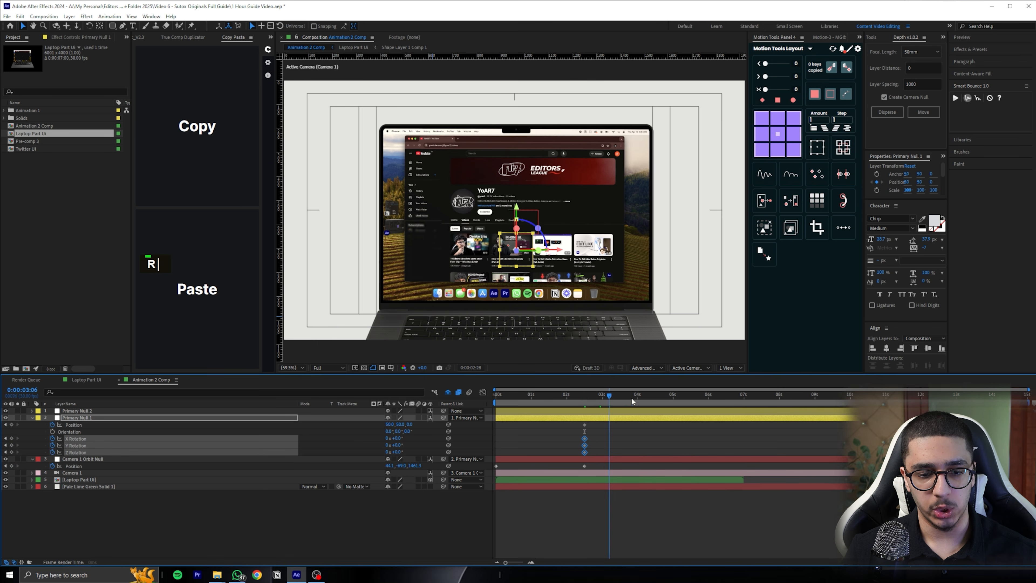
# At 0:00:04:10, move Primary Null 1 closer to the laptop in Z and undo the trial vertical shift and X Rotation
pyautogui.moveTo(660, 397); pyautogui.dragTo(649, 396)
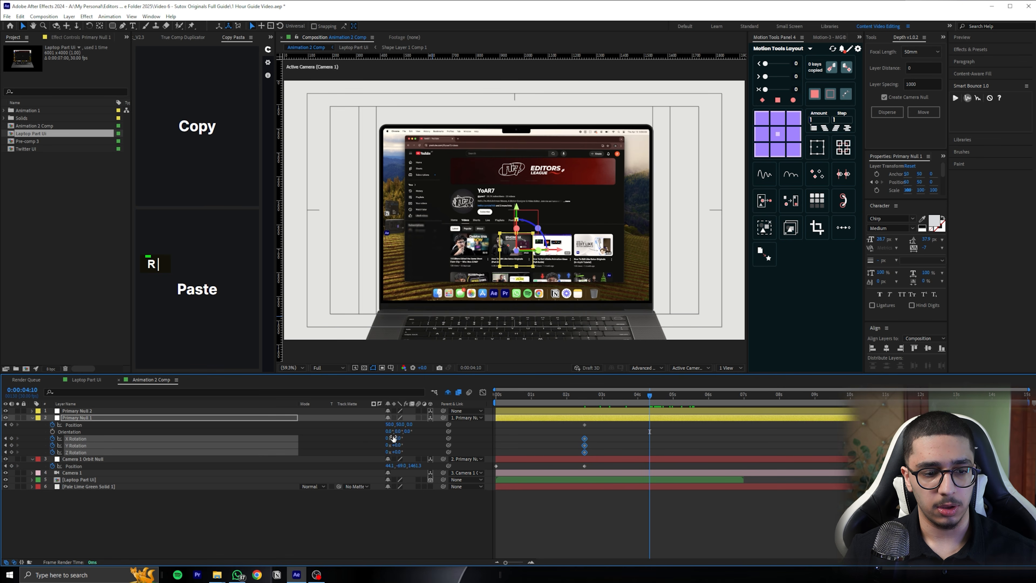
pyautogui.moveTo(409, 425)
pyautogui.mouseDown()
pyautogui.moveTo(359, 459)
pyautogui.moveTo(390, 437)
pyautogui.moveTo(403, 444)
pyautogui.mouseUp()
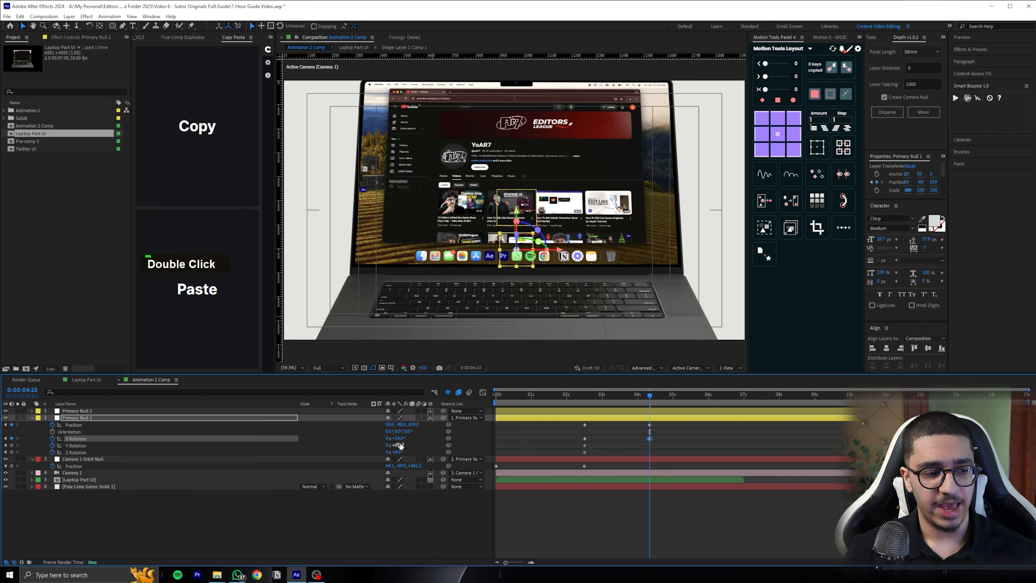
pyautogui.hotkey('ctrl', 'z')
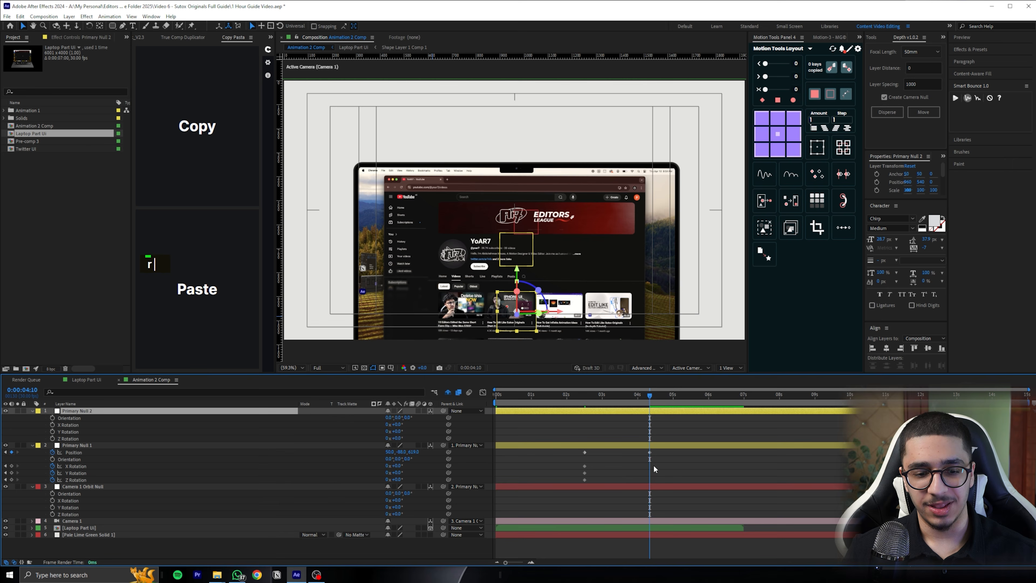
pyautogui.hotkey('ctrl', 'z')
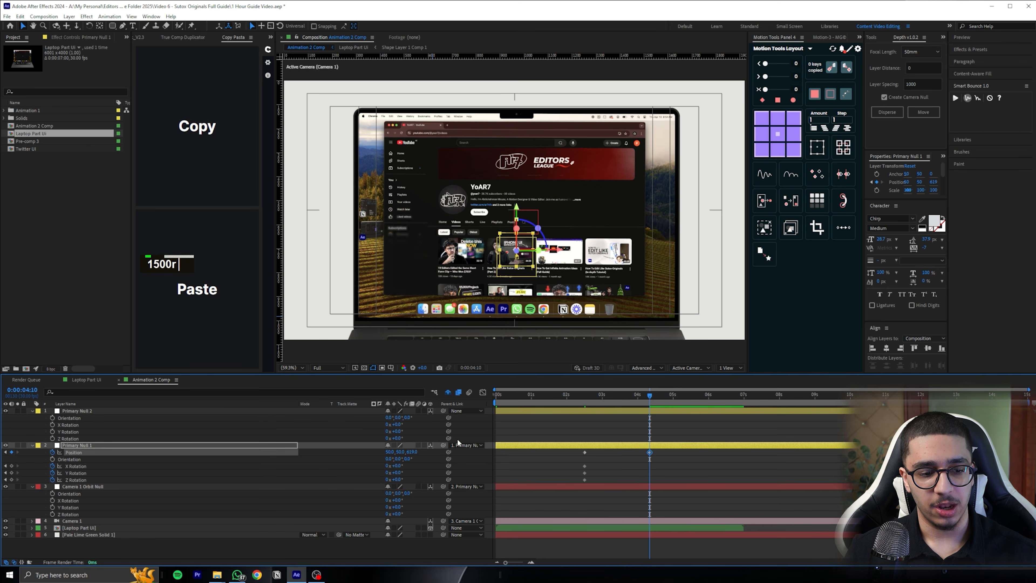
# Try X Rotations on Primary Null 1 and Primary Null 2 at 0:00:04:10 and undo each trial
pyautogui.click(77, 444)
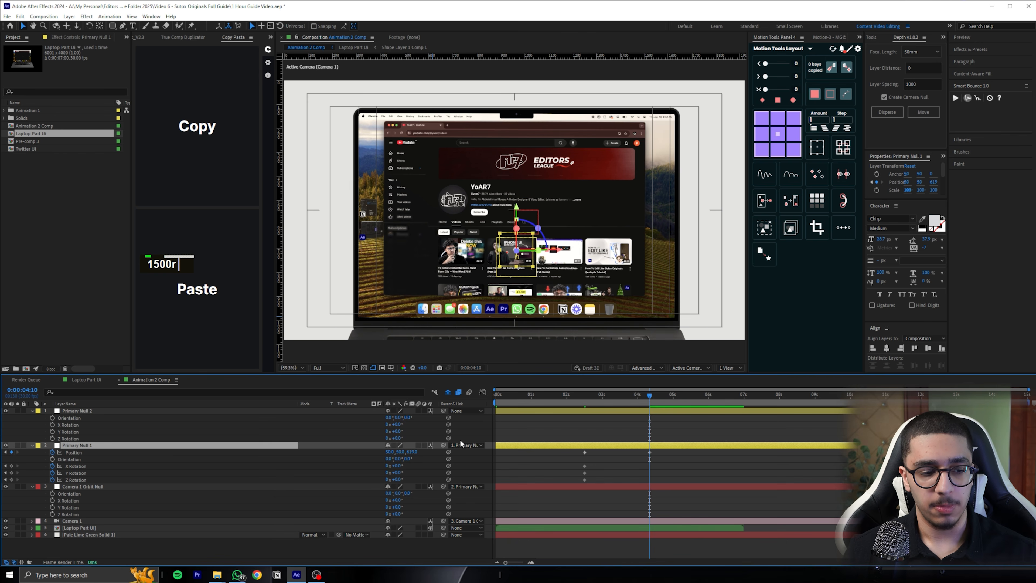
pyautogui.moveTo(398, 465); pyautogui.dragTo(414, 458)
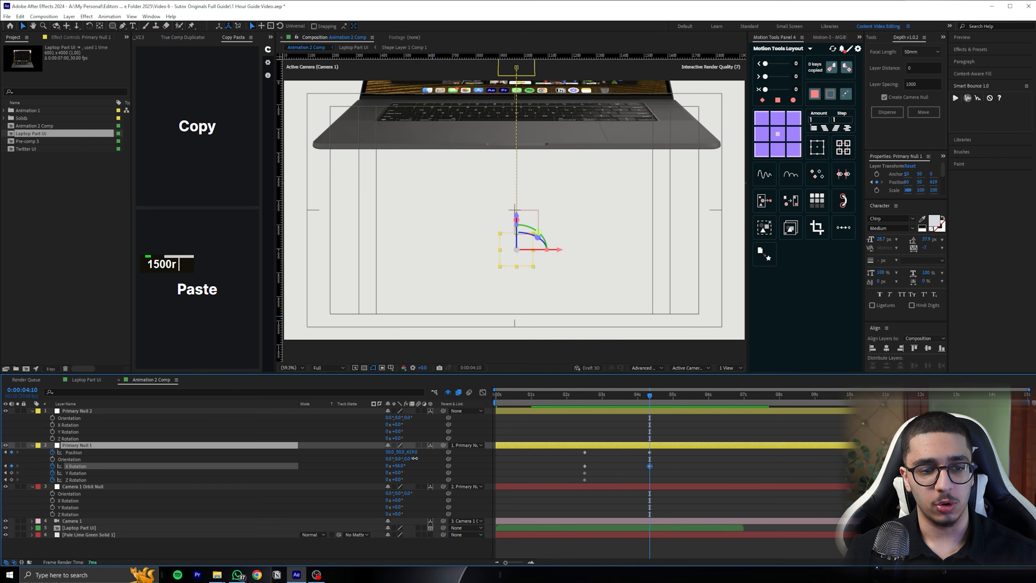
pyautogui.hotkey('ctrl', 'z')
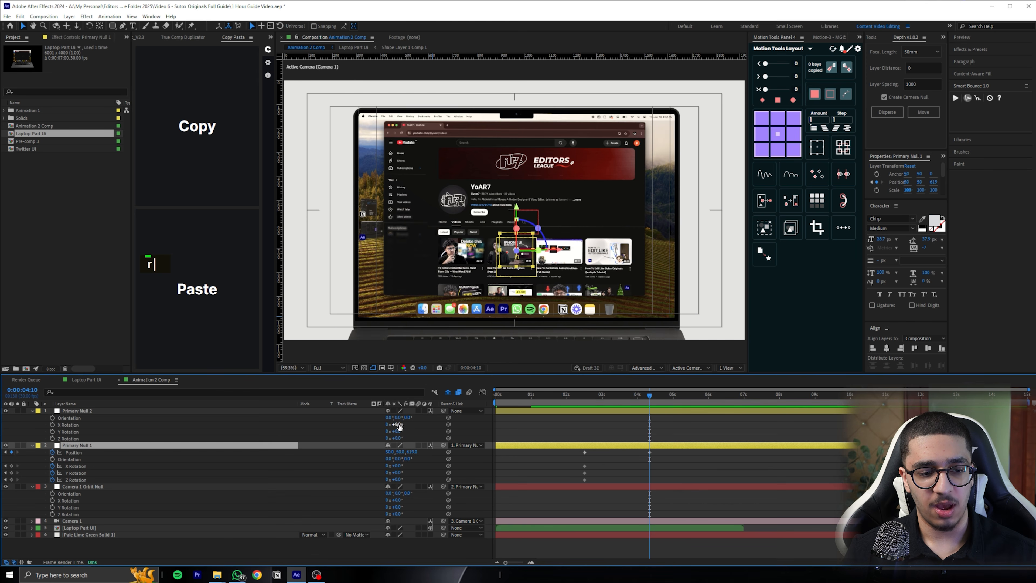
pyautogui.moveTo(400, 424)
pyautogui.mouseDown()
pyautogui.moveTo(427, 419)
pyautogui.moveTo(395, 424)
pyautogui.mouseUp()
pyautogui.hotkey('ctrl', 'z')
pyautogui.click(623, 413)
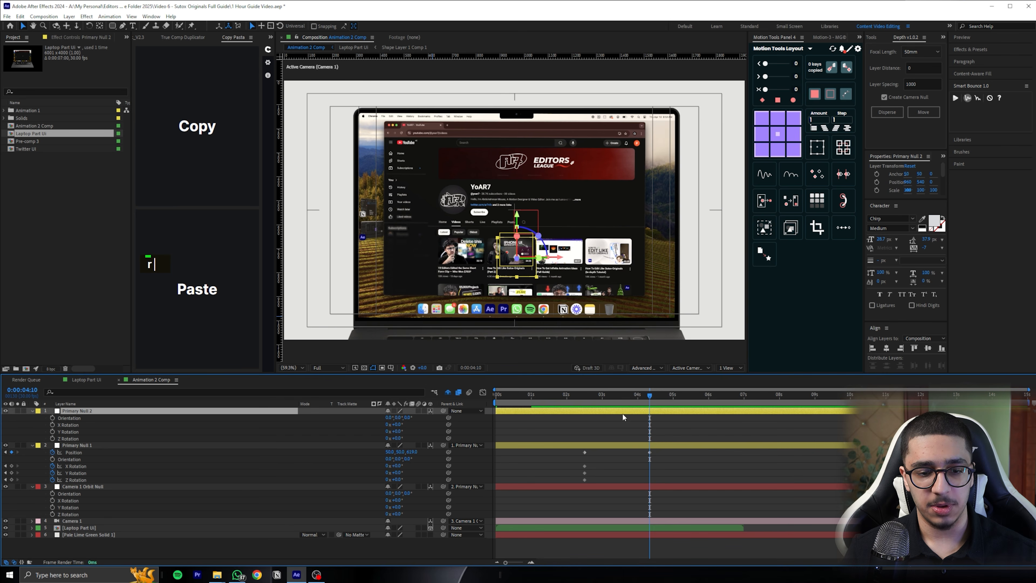
pyautogui.click(641, 457)
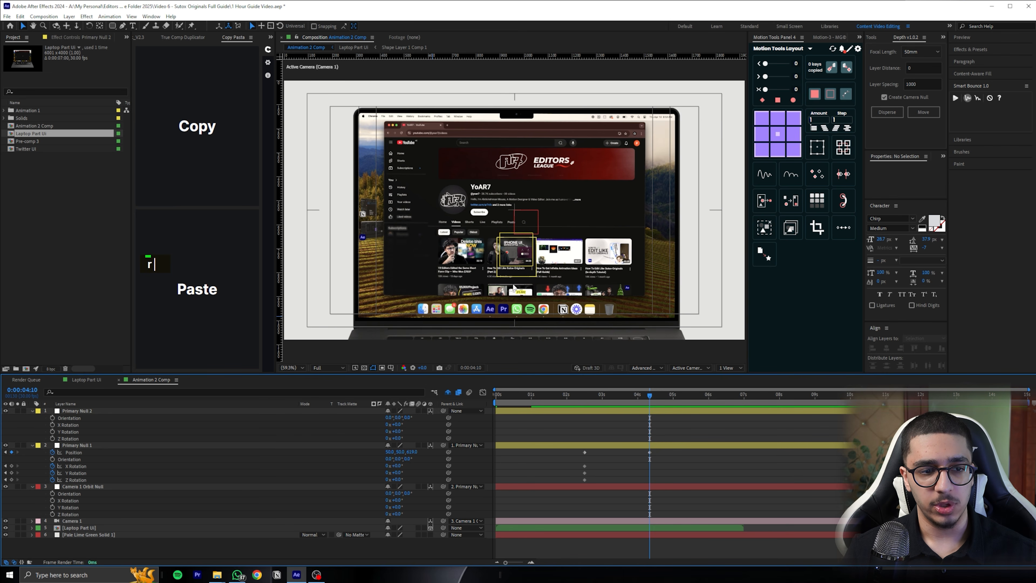
# Move Primary Null 1's second Position keyframe to 0:00:04:18 and shift the null up and closer to frame the laptop's upper edge
pyautogui.moveTo(623, 396); pyautogui.dragTo(650, 397)
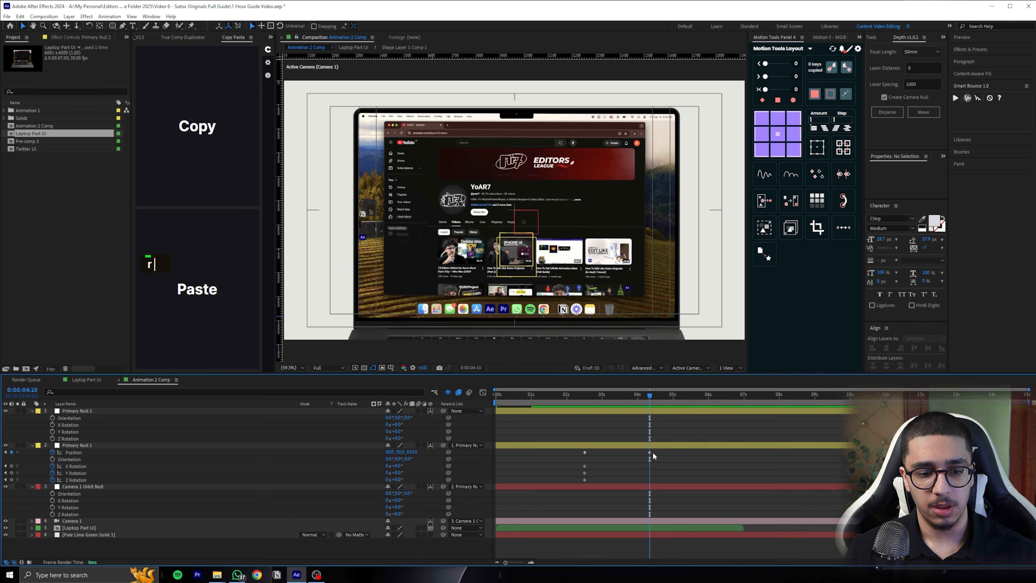
pyautogui.moveTo(652, 453); pyautogui.dragTo(657, 453)
pyautogui.doubleClick(656, 395)
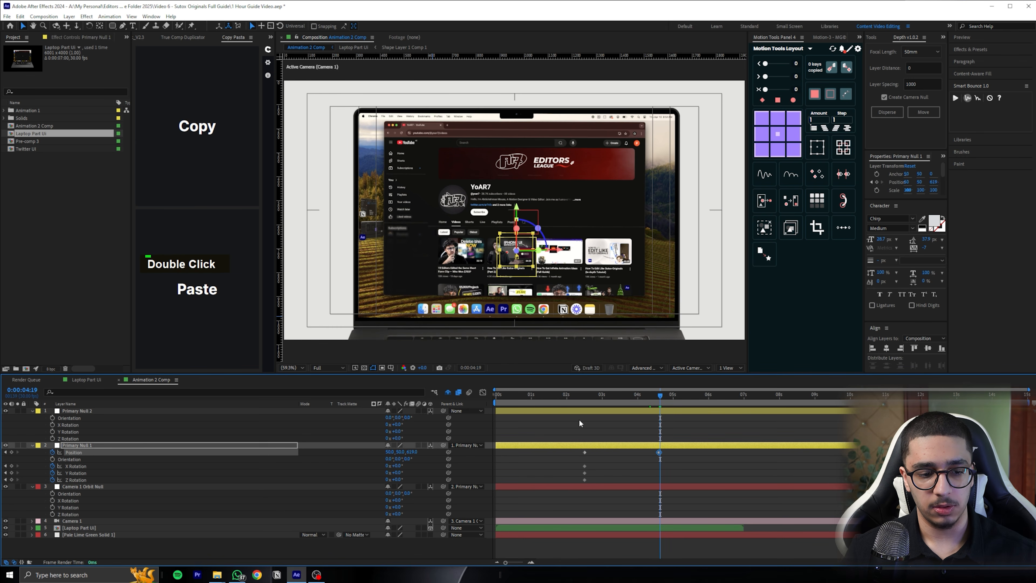
pyautogui.moveTo(412, 452); pyautogui.dragTo(386, 452)
# Animate Primary Null 2's X Rotation from 0° at 0:00:02:15 to about 22° at 0:00:04:18
pyautogui.click(659, 411)
pyautogui.click(53, 425)
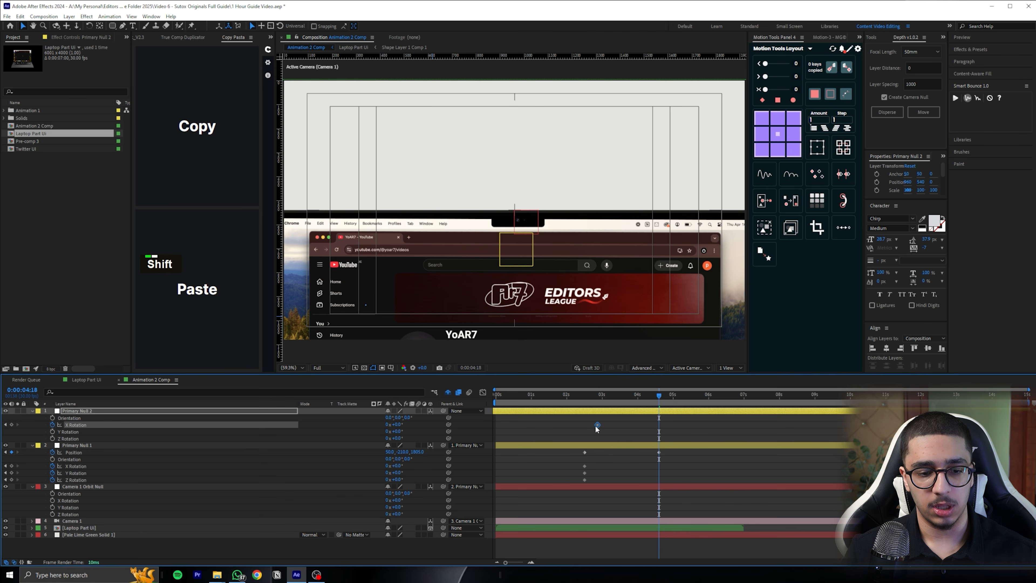
pyautogui.moveTo(394, 424); pyautogui.dragTo(472, 420)
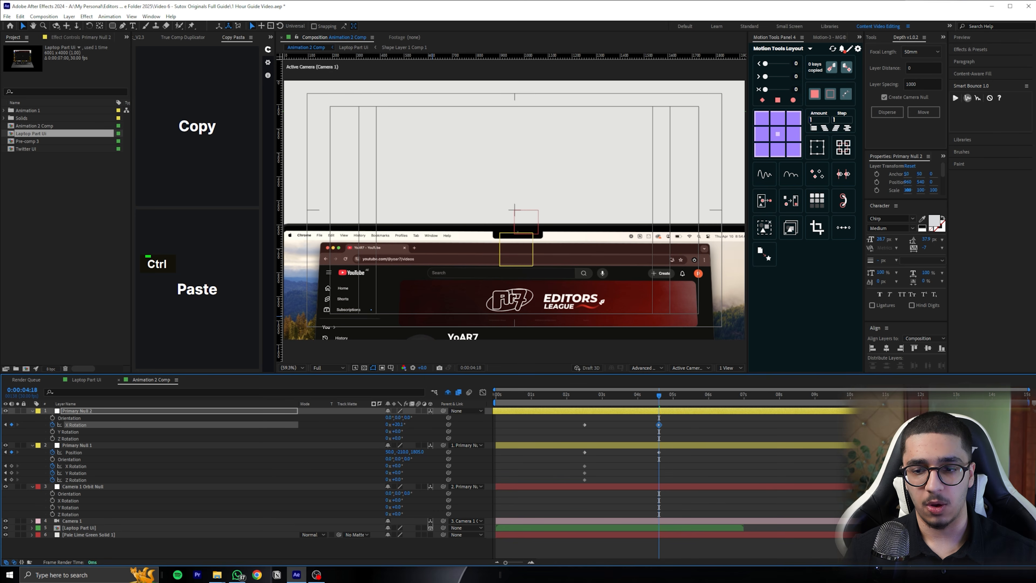
pyautogui.moveTo(654, 402); pyautogui.dragTo(564, 367)
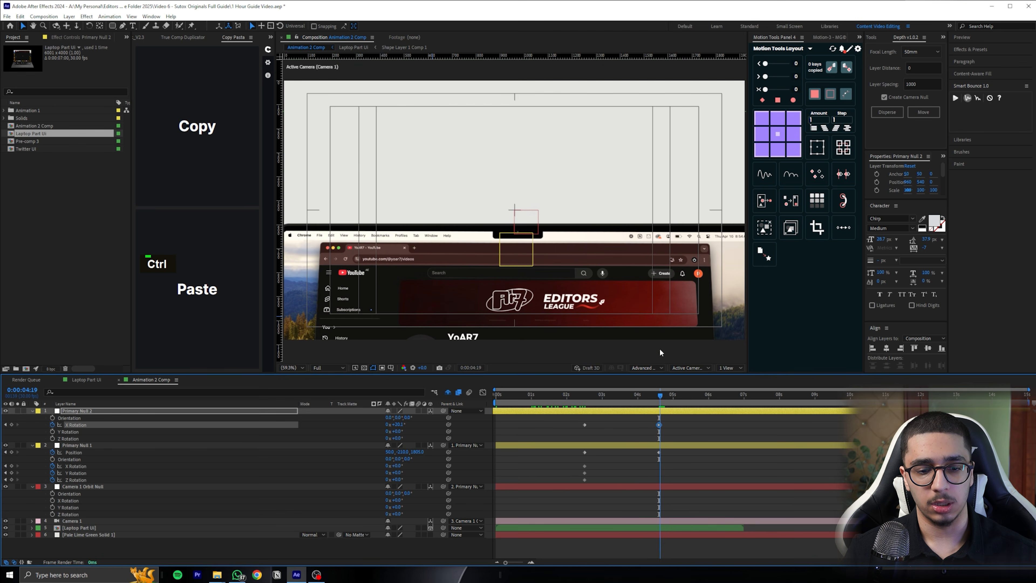
pyautogui.moveTo(408, 424); pyautogui.dragTo(405, 419)
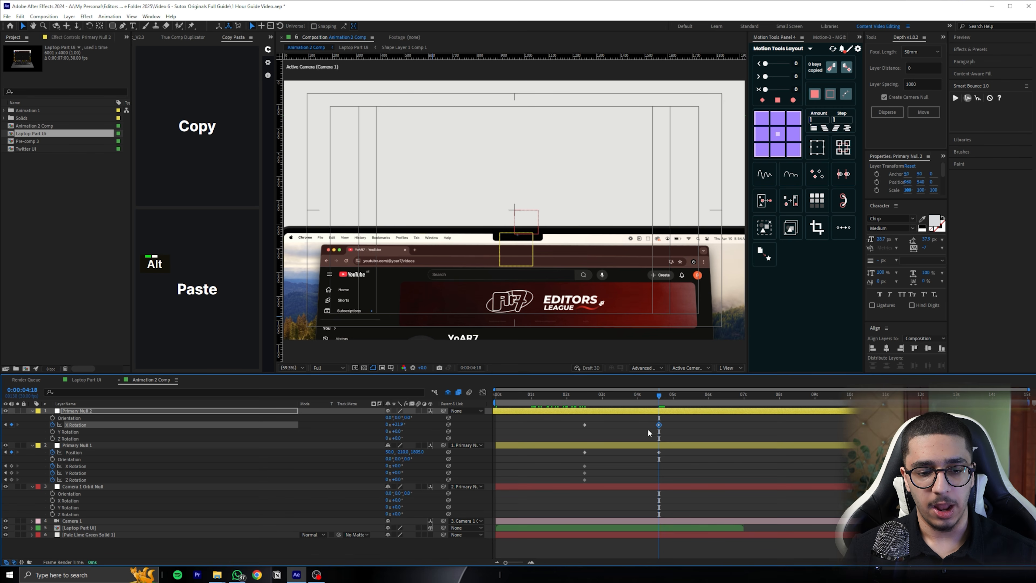
# Reveal Camera 1 Orbit Null's keyframes and apply Easy Ease to all keyframes on the three nulls
pyautogui.click(564, 488)
pyautogui.press('u')
pyautogui.moveTo(675, 414); pyautogui.dragTo(489, 496)
pyautogui.press('F9')
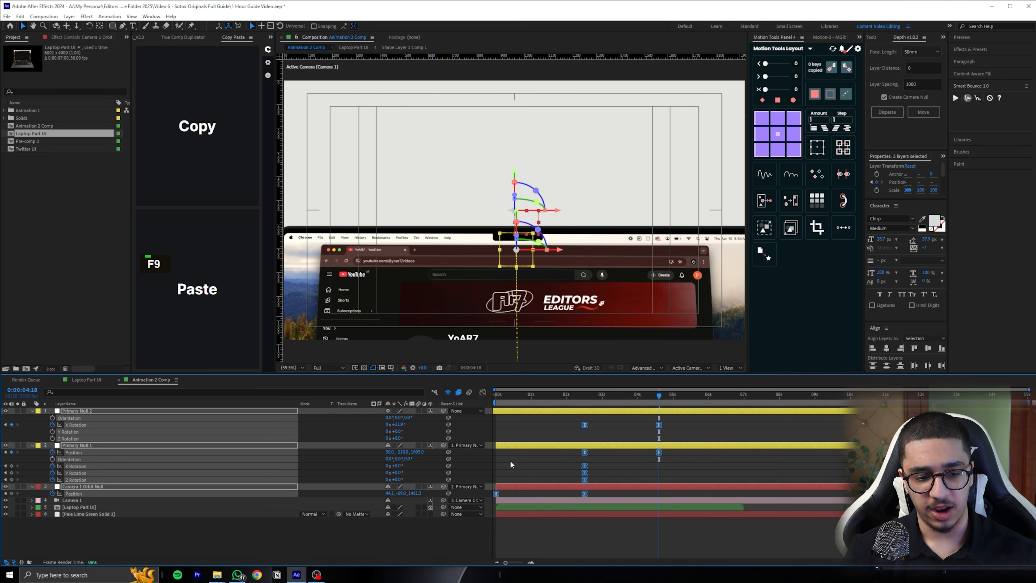
pyautogui.click(483, 392)
pyautogui.click(483, 392)
pyautogui.click(597, 496)
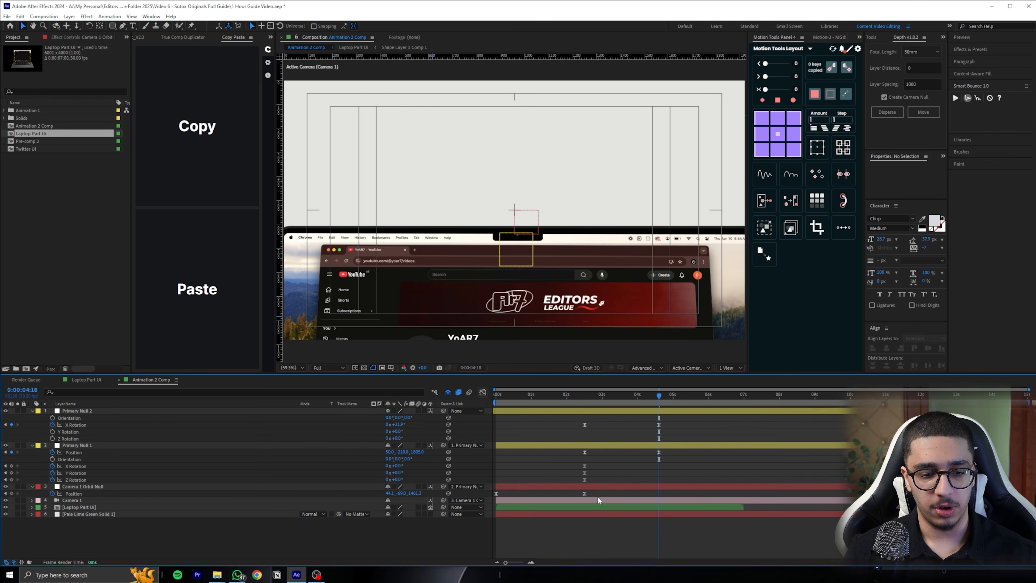
# Shape Camera 1 Orbit Null's Position speed curve into an early peak with a long slowdown and preview the zoom-out
pyautogui.moveTo(597, 496); pyautogui.dragTo(484, 495)
pyautogui.click(483, 392)
pyautogui.moveTo(570, 536); pyautogui.dragTo(493, 537)
pyautogui.moveTo(579, 395); pyautogui.dragTo(468, 396)
pyautogui.press('space')
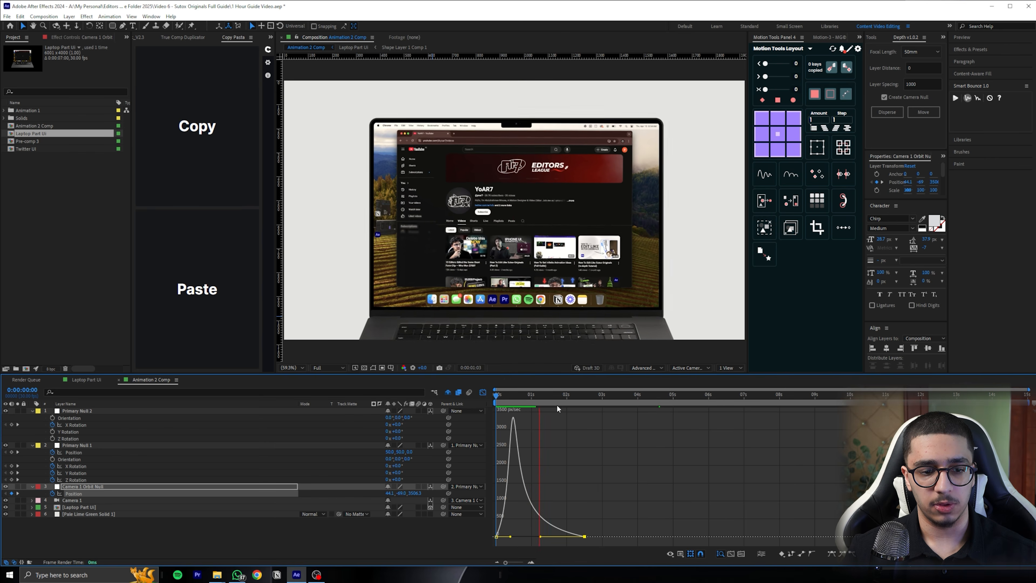
pyautogui.press('space')
pyautogui.press('space')
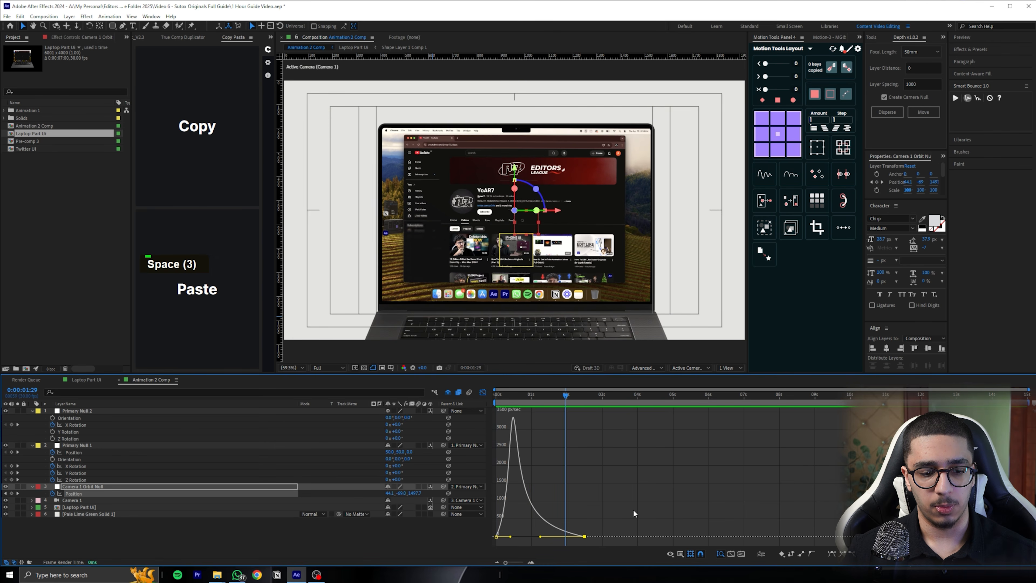
# Reapply Easy Ease to the orbit null's Position keyframes and reshape the speed curve into a steep, centered peak
pyautogui.press('F9')
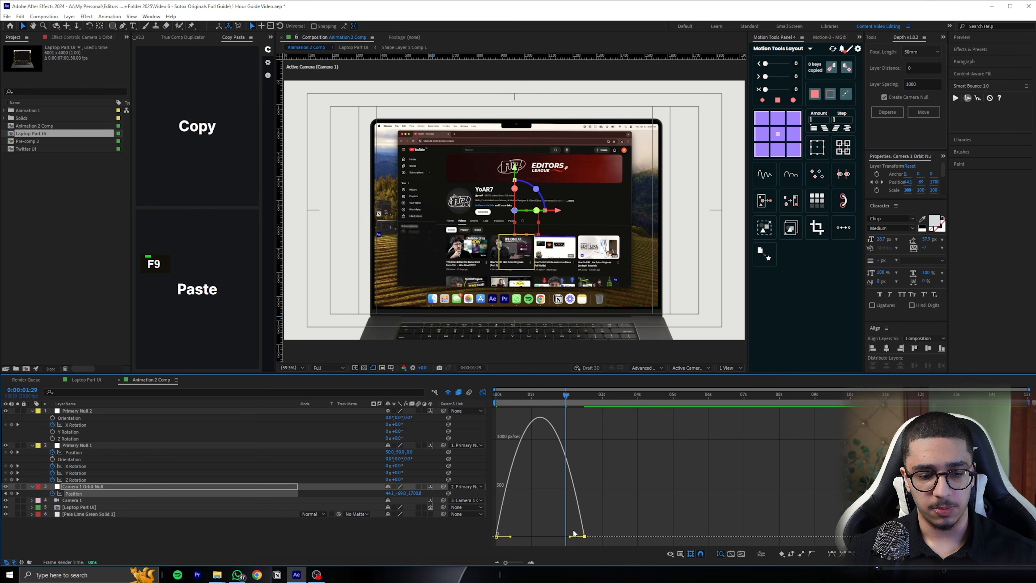
pyautogui.moveTo(570, 535); pyautogui.dragTo(527, 538)
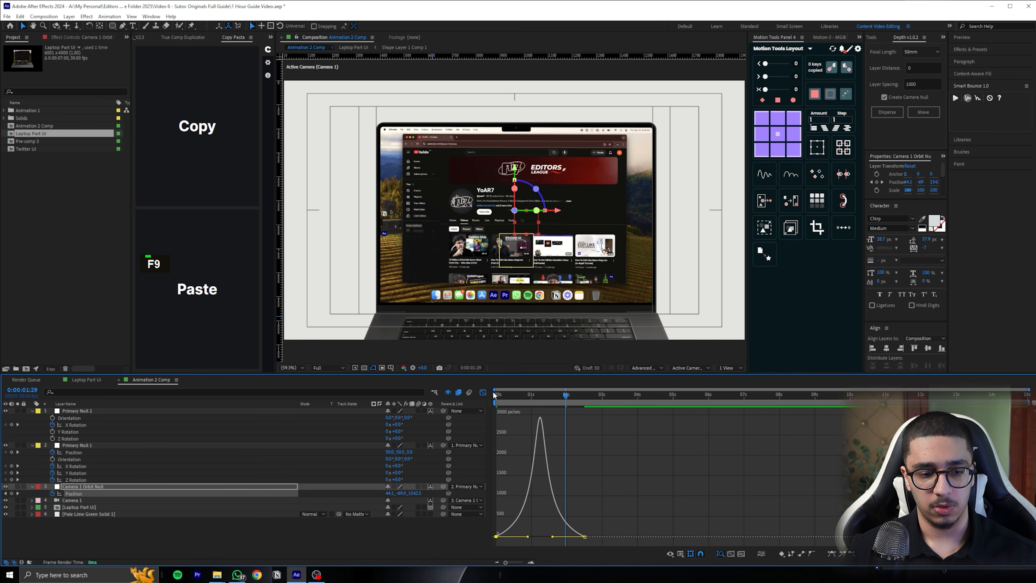
pyautogui.click(483, 392)
# Move Camera 1 Orbit Null's last Position keyframe to just before the 3-second mark and preview the camera animation
pyautogui.click(603, 479)
pyautogui.moveTo(584, 493); pyautogui.dragTo(598, 493)
pyautogui.moveTo(680, 418); pyautogui.dragTo(566, 471)
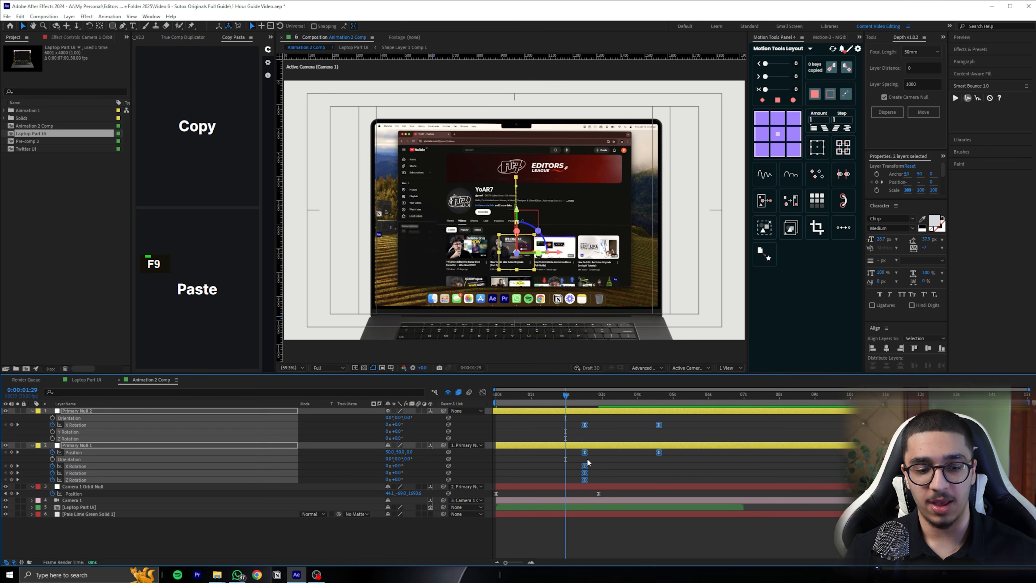
pyautogui.click(611, 428)
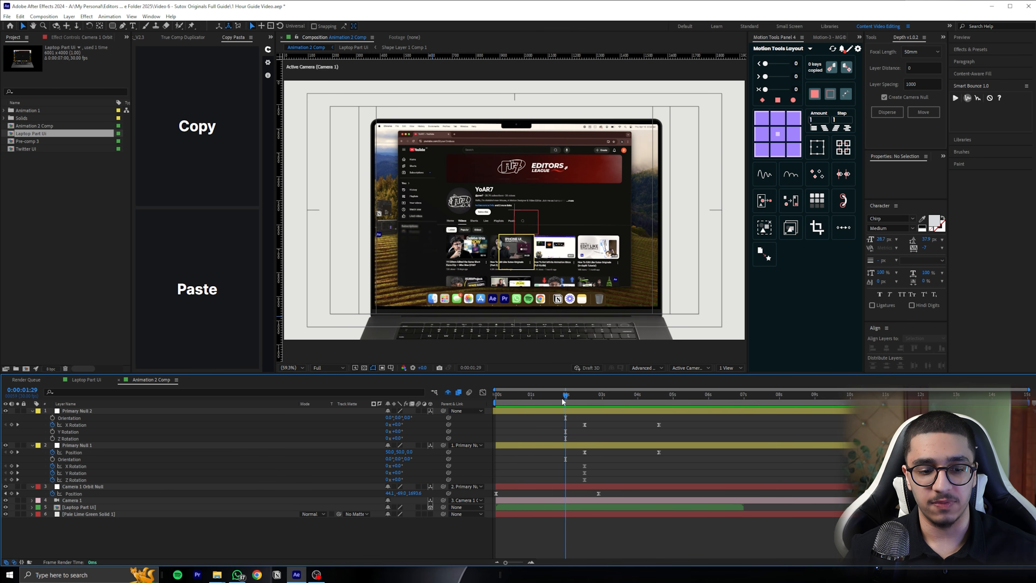
pyautogui.press('space')
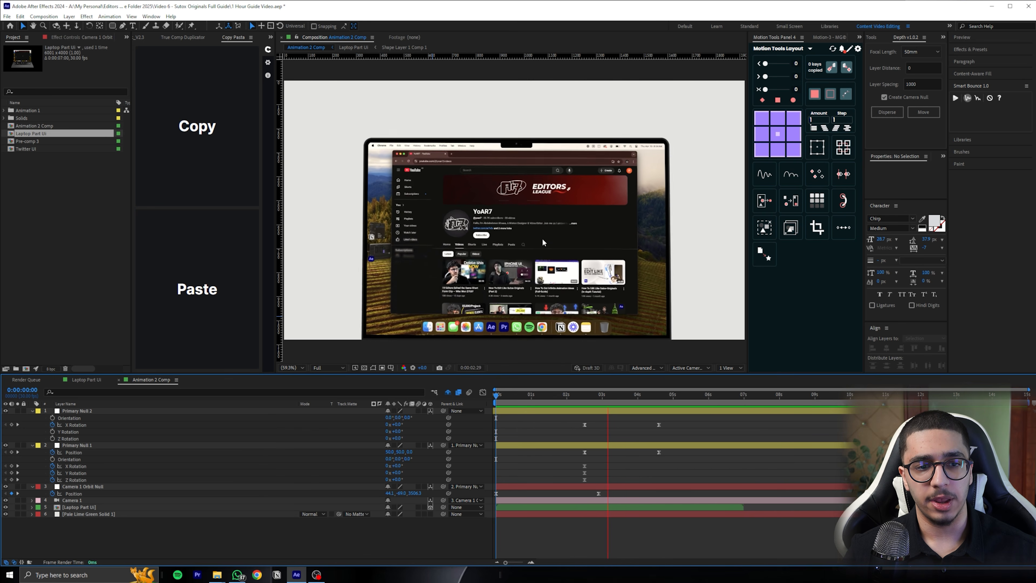
pyautogui.press('space')
pyautogui.moveTo(598, 399); pyautogui.dragTo(576, 399)
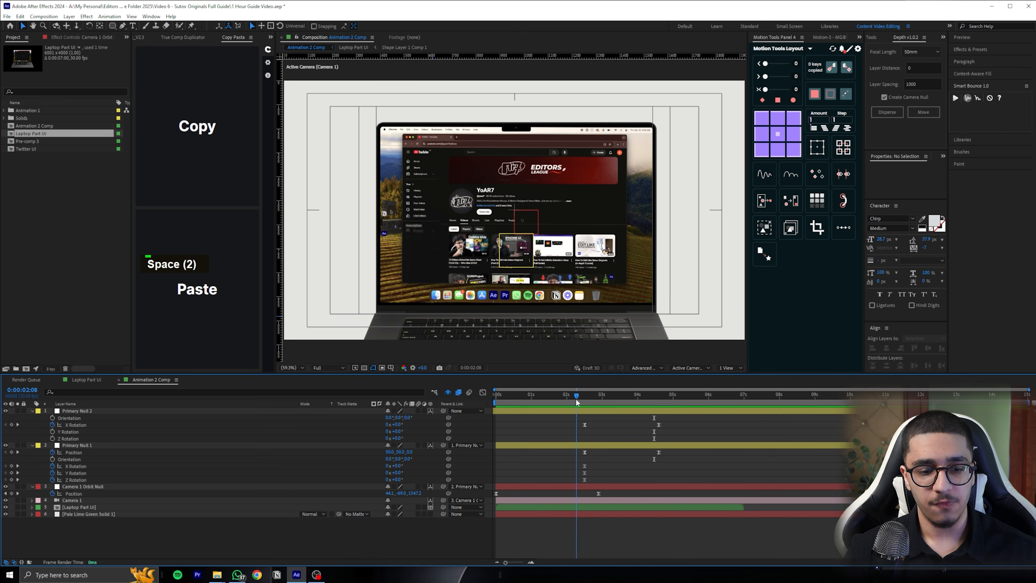
# Easy Ease Primary Null 2's X Rotation and Primary Null 1's Position keyframes, shaping their speed curves into a steep central peak
pyautogui.moveTo(655, 425); pyautogui.dragTo(567, 455)
pyautogui.press('F9')
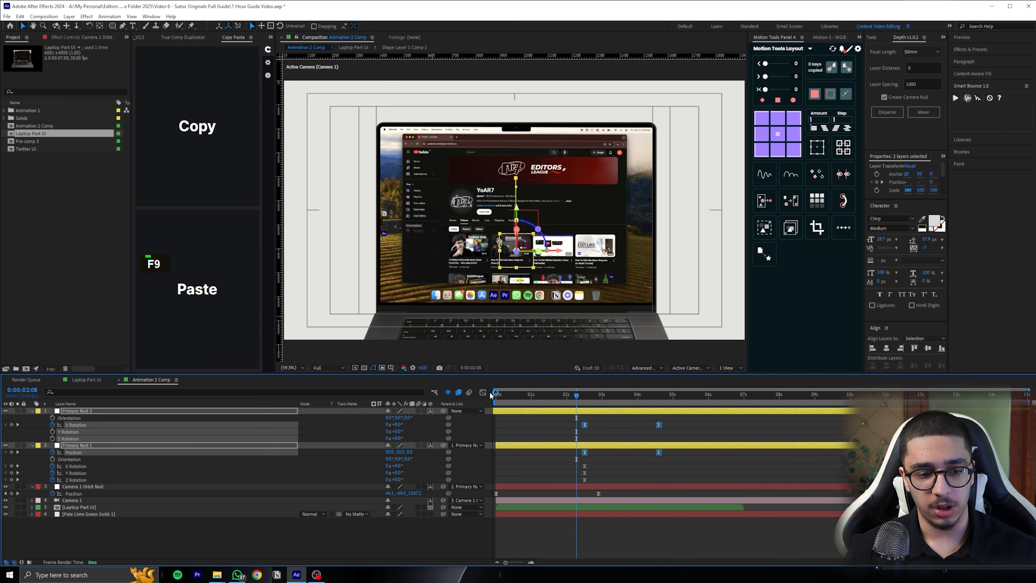
pyautogui.hotkey('shift', 'F3')
pyautogui.moveTo(707, 512); pyautogui.dragTo(621, 529)
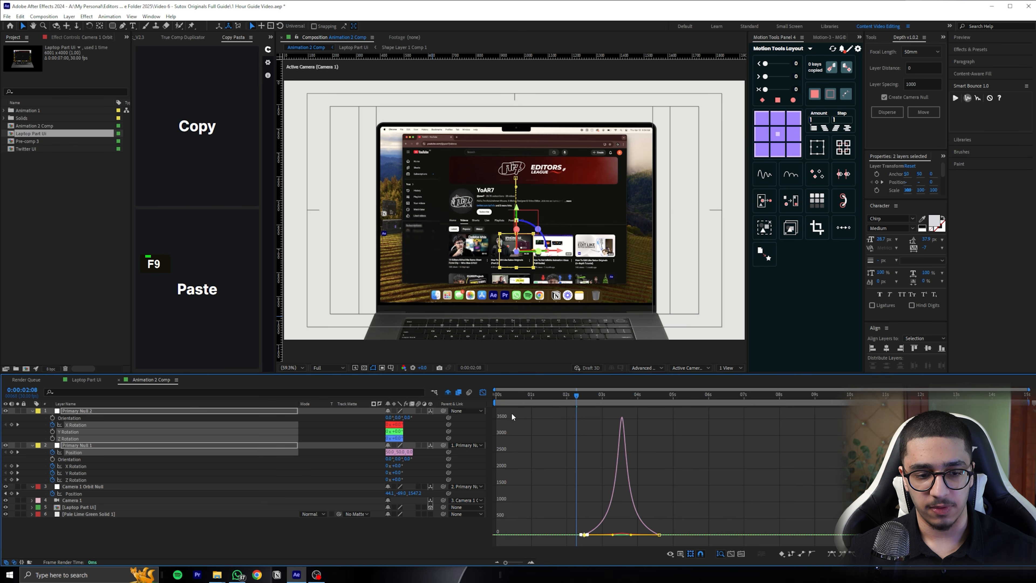
pyautogui.click(483, 392)
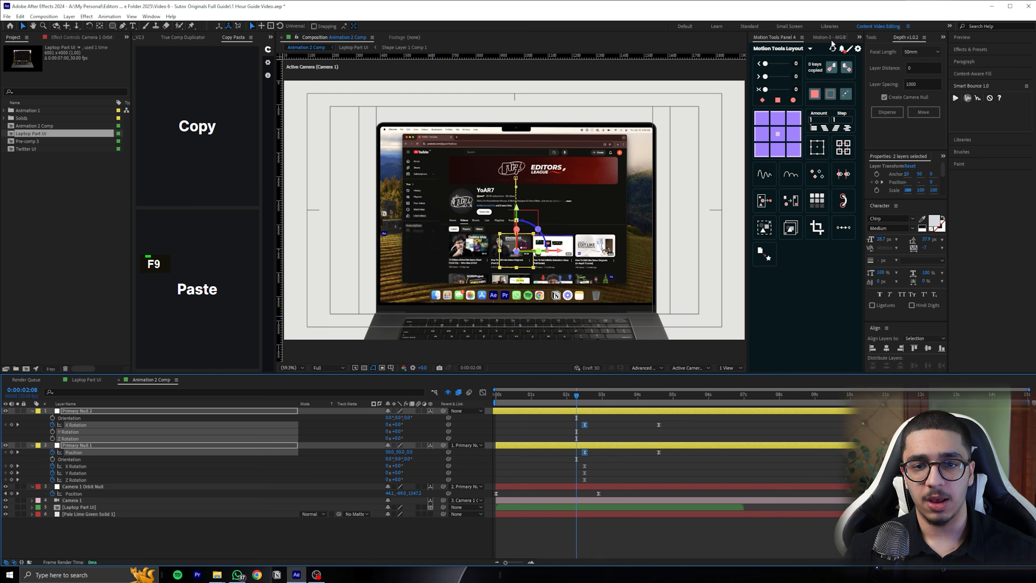
# Set the Motion Tools ease to 80 on both primary nulls' X Rotation and Position keyframes and check the resulting speed curves
pyautogui.moveTo(670, 416); pyautogui.dragTo(573, 459)
pyautogui.moveTo(765, 76); pyautogui.dragTo(783, 78)
pyautogui.hotkey('shift', 'F3')
pyautogui.click(482, 392)
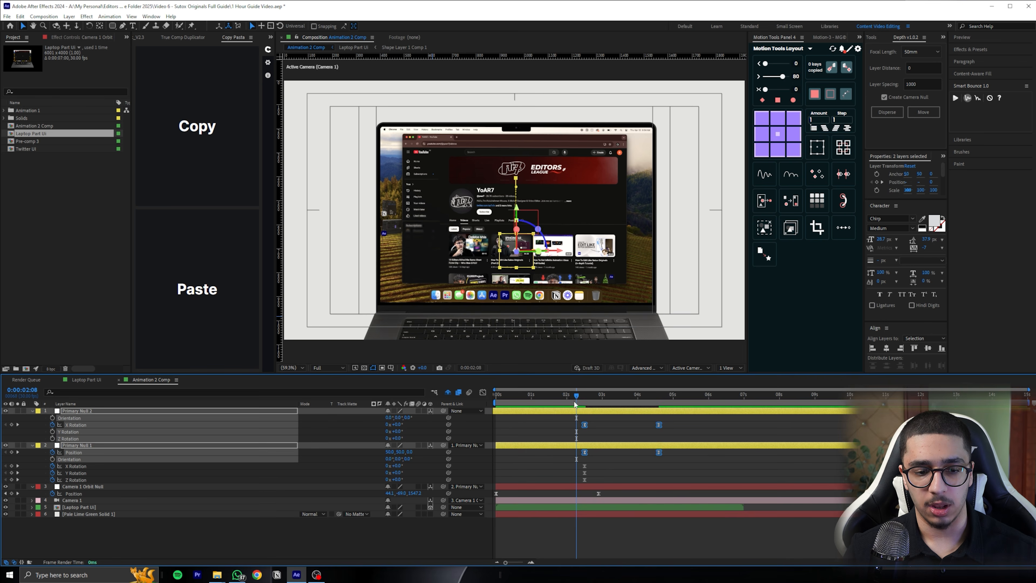
# Delete the unused X, Y and Z Rotation keyframes on Primary Null 1 and preview the camera animation
pyautogui.press('Delete')
pyautogui.doubleClick(536, 400)
pyautogui.press('space')
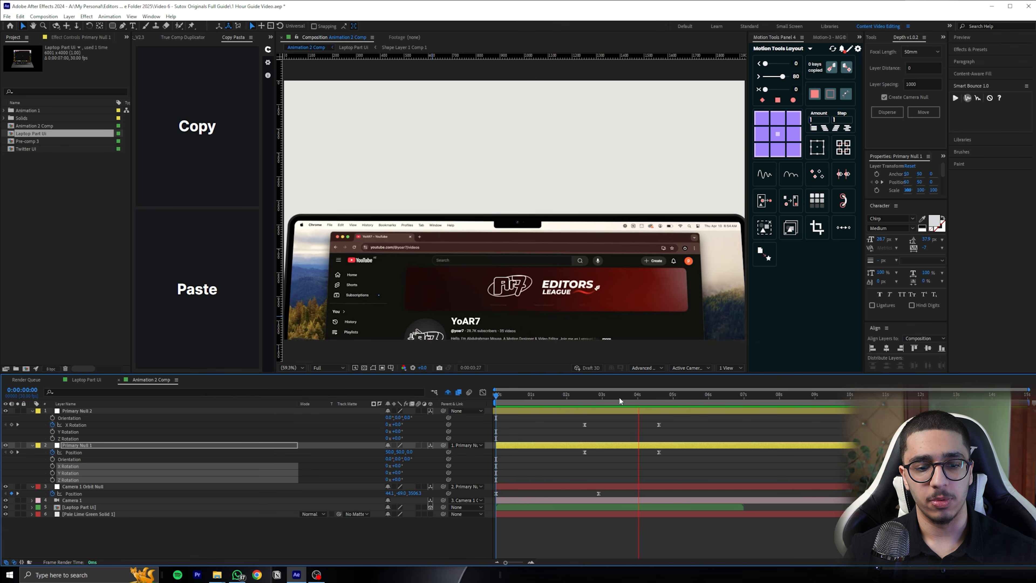
pyautogui.press('space')
pyautogui.moveTo(587, 400); pyautogui.dragTo(575, 398)
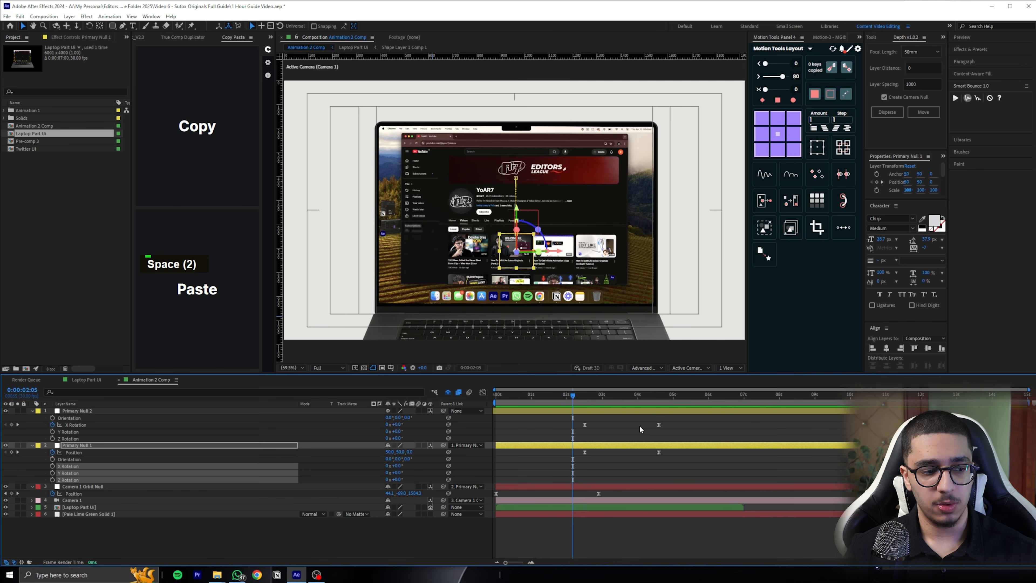
# Offset Primary Null 2's X Rotation keyframes so the first precedes Primary Null 1's Position keyframe and the last sits at 0:00:04:20
pyautogui.click(689, 420)
pyautogui.moveTo(689, 421); pyautogui.dragTo(589, 396)
pyautogui.press('space')
pyautogui.press('space')
pyautogui.click(697, 440)
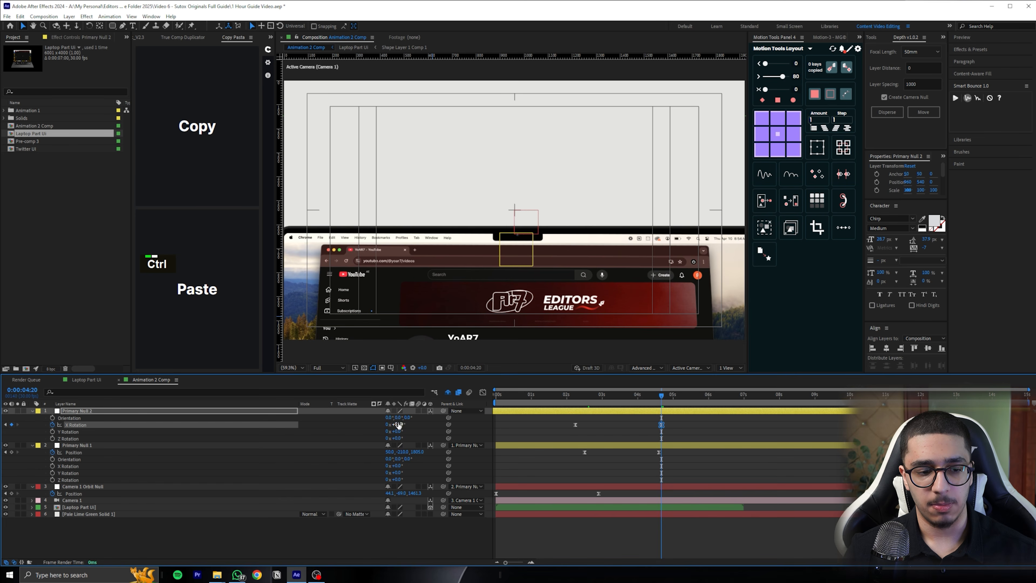
pyautogui.keyDown('ctrl'); pyautogui.click(399, 425); pyautogui.keyUp('ctrl')
pyautogui.hotkey('ctrl', 'z')
pyautogui.click(576, 396)
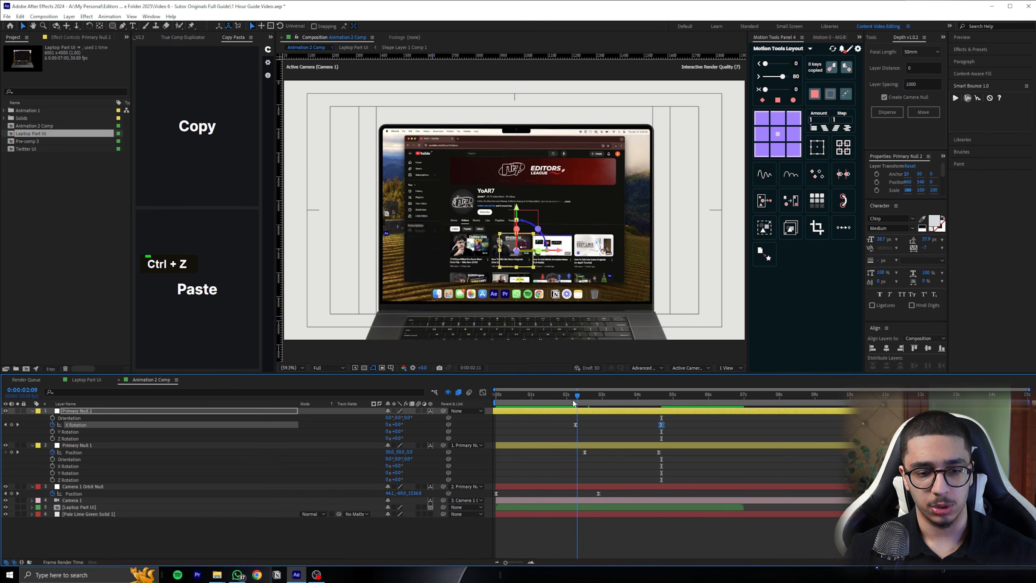
pyautogui.press('space')
pyautogui.press('space')
# Move Primary Null 2's first X Rotation keyframe earlier, to about 0:00:01:20, and preview the overlapping moves
pyautogui.moveTo(574, 424); pyautogui.dragTo(560, 425)
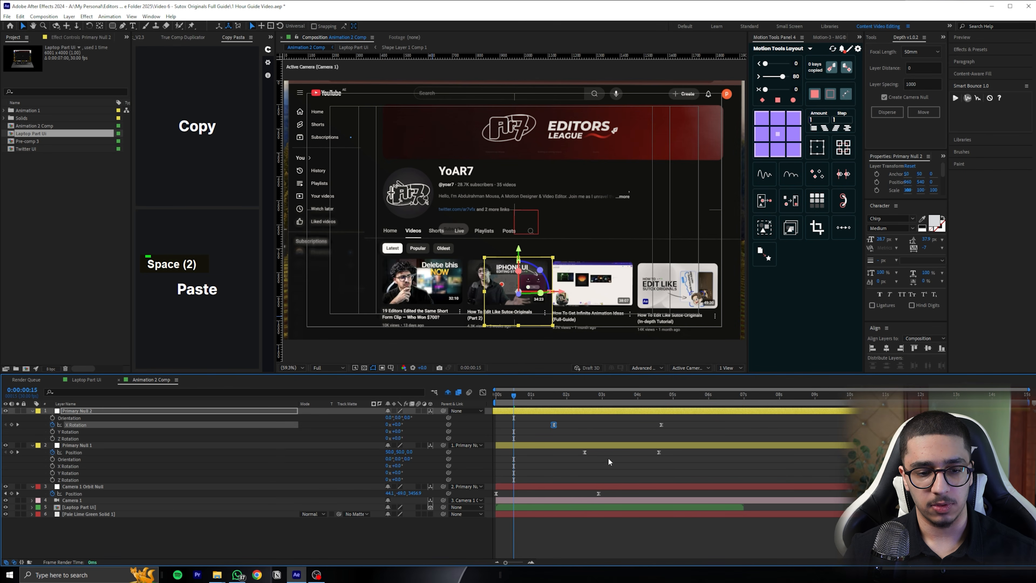
pyautogui.press('space')
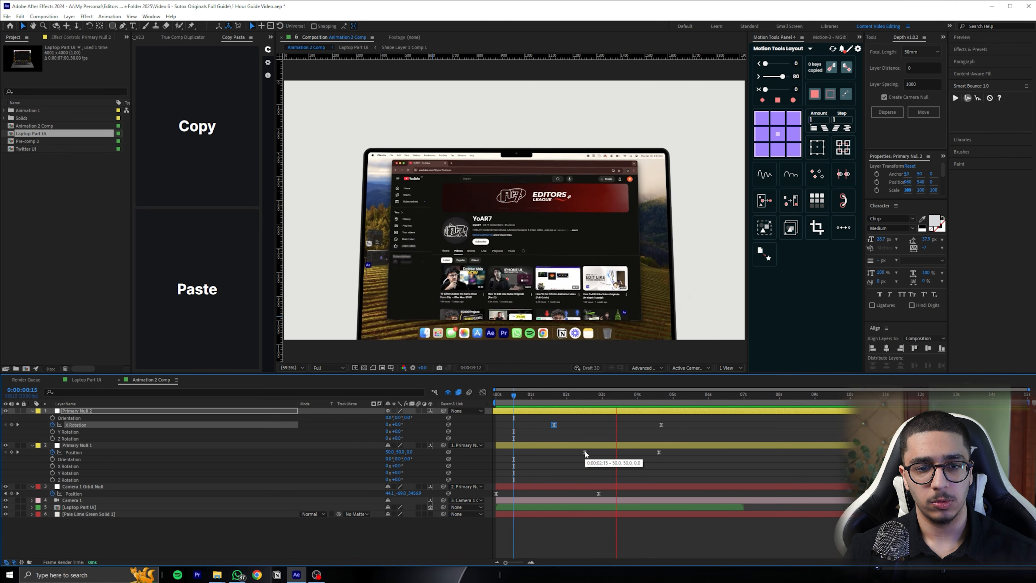
pyautogui.press('space')
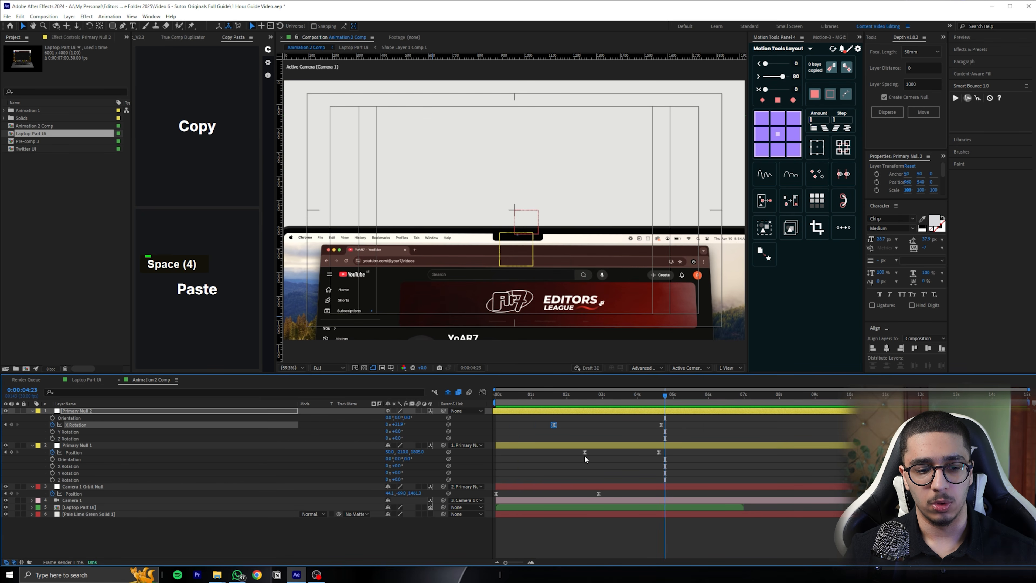
# Move Primary Null 1's first Position keyframe earlier, to about 0:00:02:05, and preview the camera transition
pyautogui.click(583, 452)
pyautogui.moveTo(582, 452); pyautogui.dragTo(571, 452)
pyautogui.press('space')
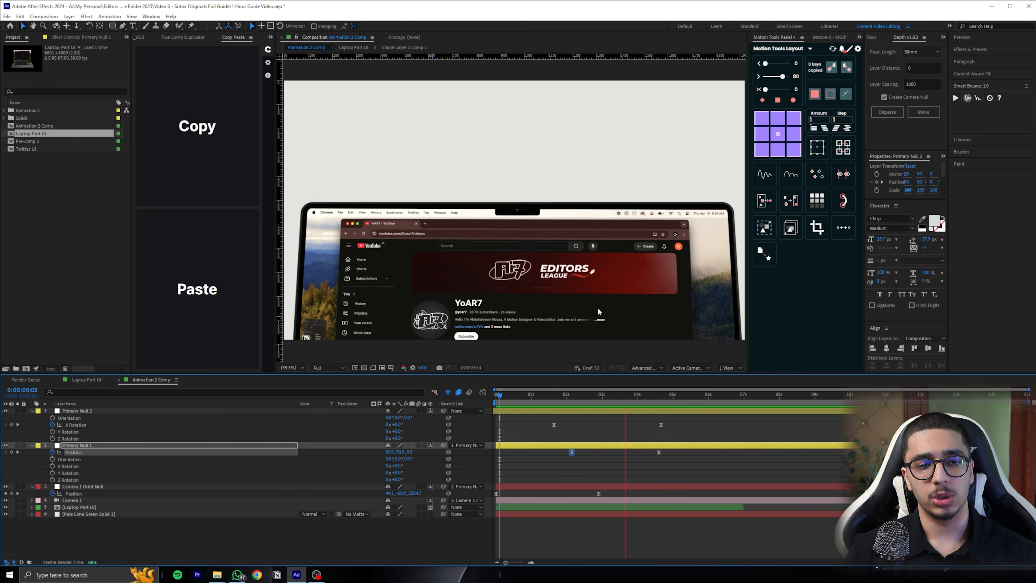
pyautogui.press('space')
# Set the current time to 0:00:04:20 and save the project
pyautogui.moveTo(646, 391); pyautogui.dragTo(661, 393)
pyautogui.click(701, 439)
pyautogui.hotkey('ctrl', 's')
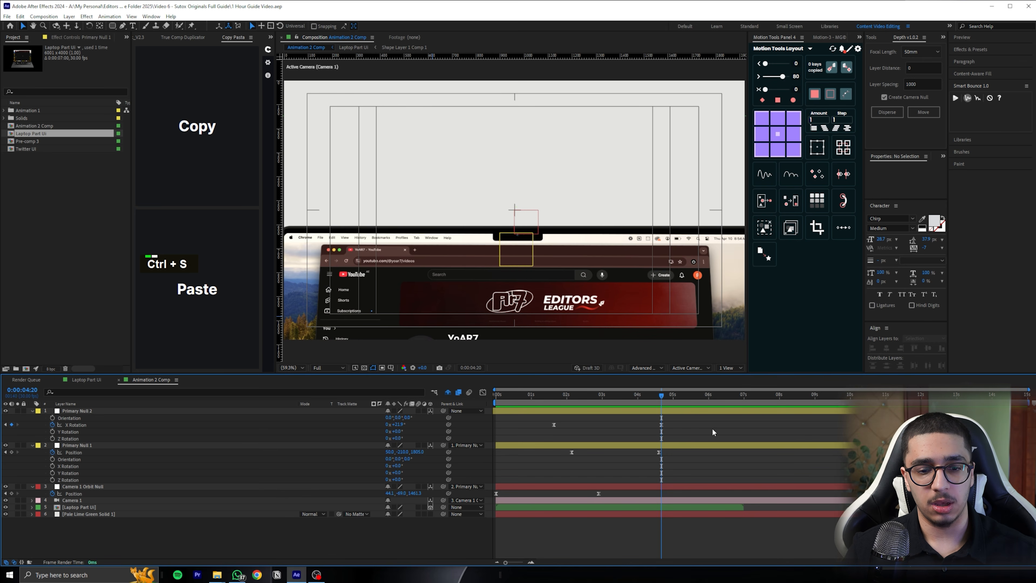
# Add a text layer reading "Smooth" in the empty area above the laptop
pyautogui.hotkey('ctrl', 't')
pyautogui.click(457, 185)
pyautogui.write('Smooth')
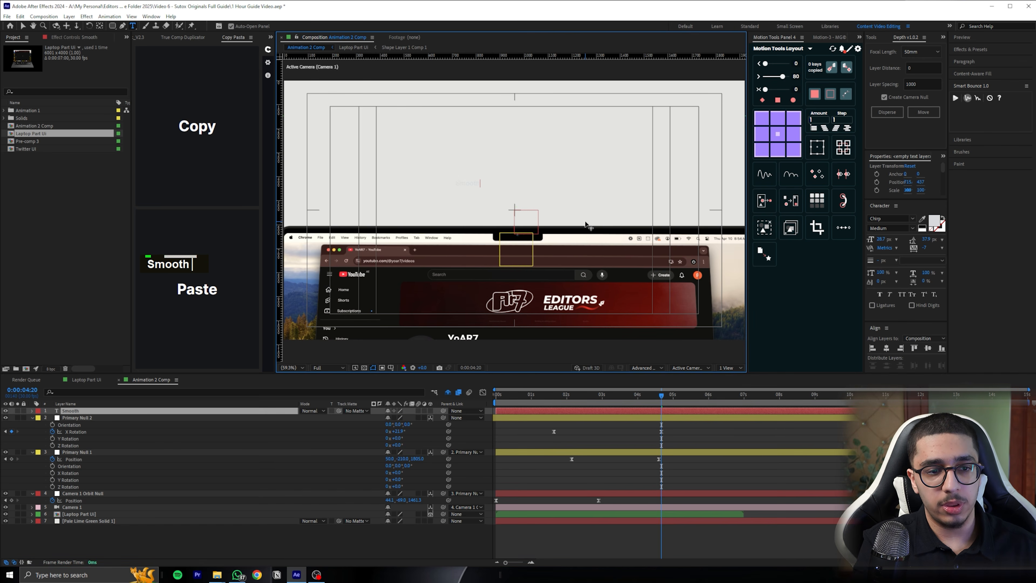
pyautogui.click(679, 412)
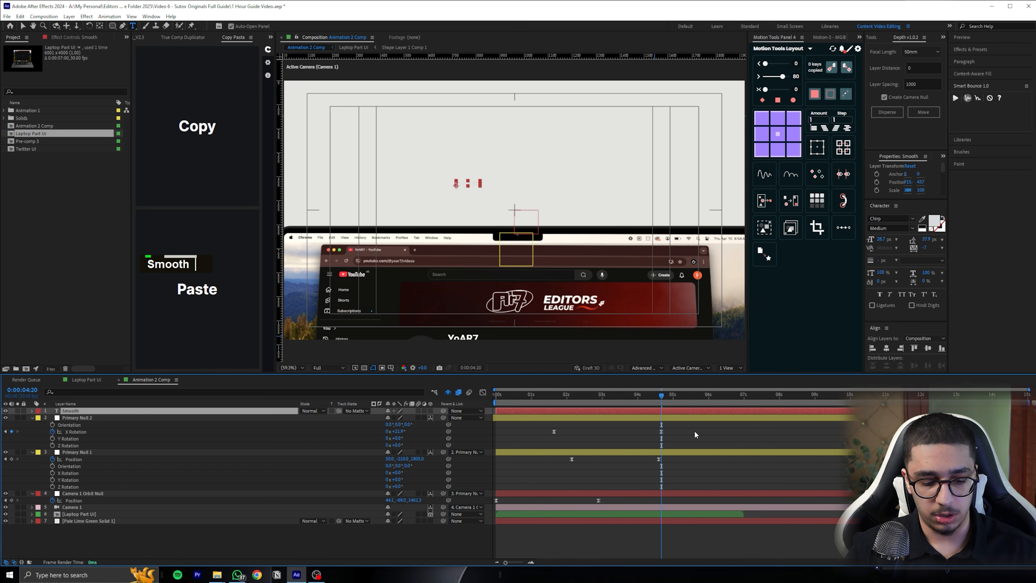
# Replace the "Smooth" text layer with a new one reading "Smooth Camera UI Animation" and centre its anchor point
pyautogui.press('Delete')
pyautogui.click(132, 26)
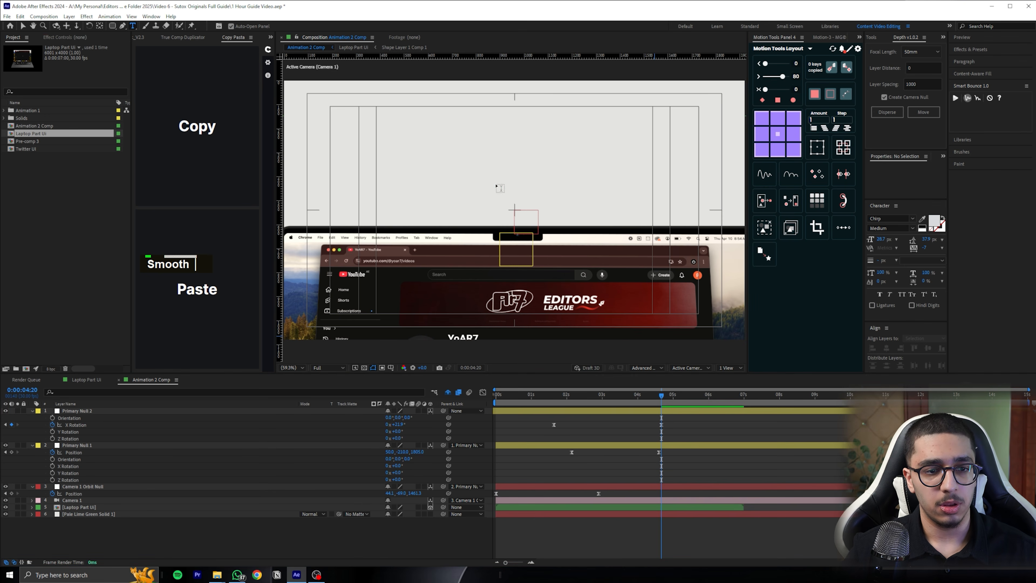
pyautogui.click(495, 182)
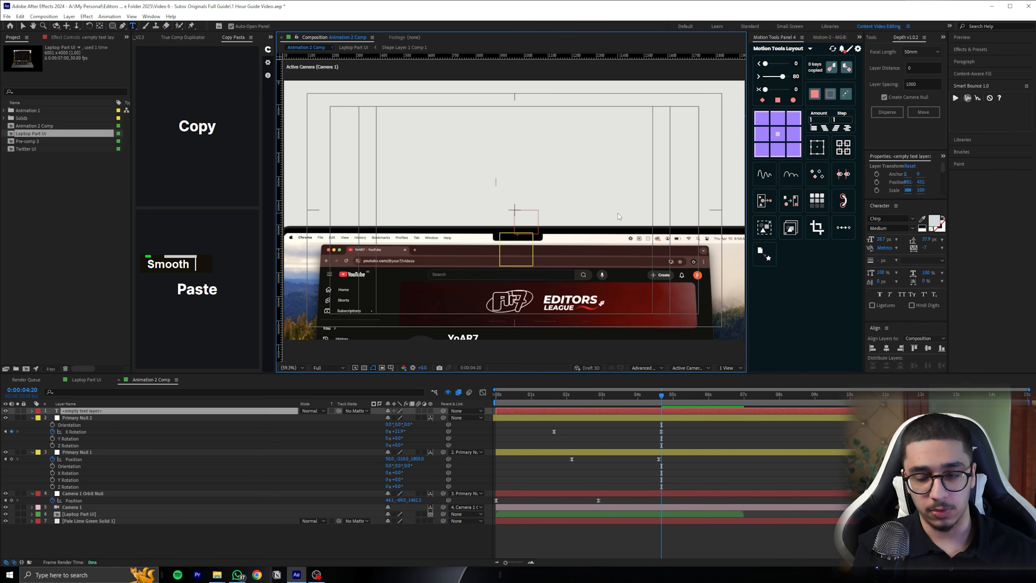
pyautogui.write('Smooth Came')
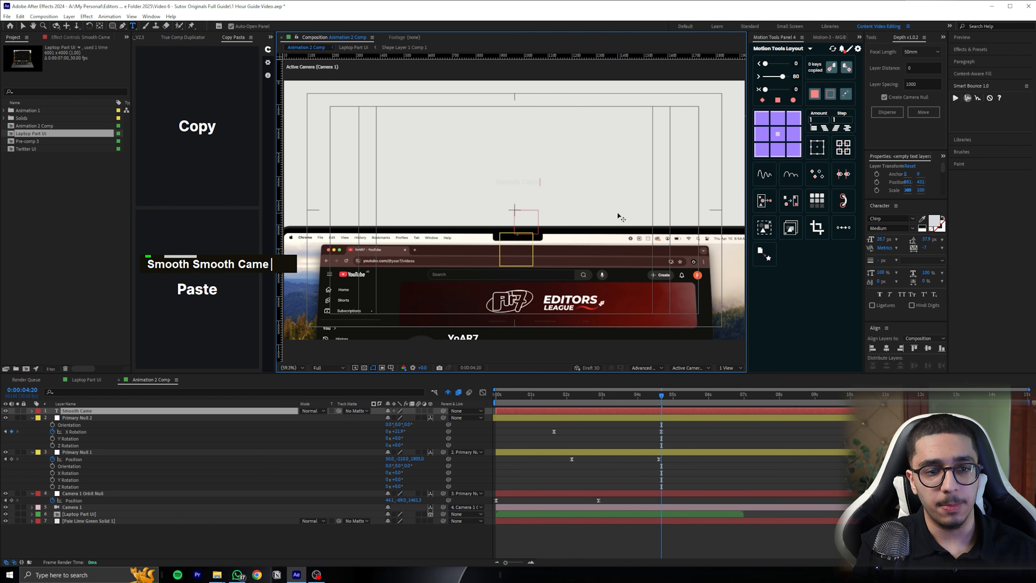
pyautogui.write('ra UI Animation')
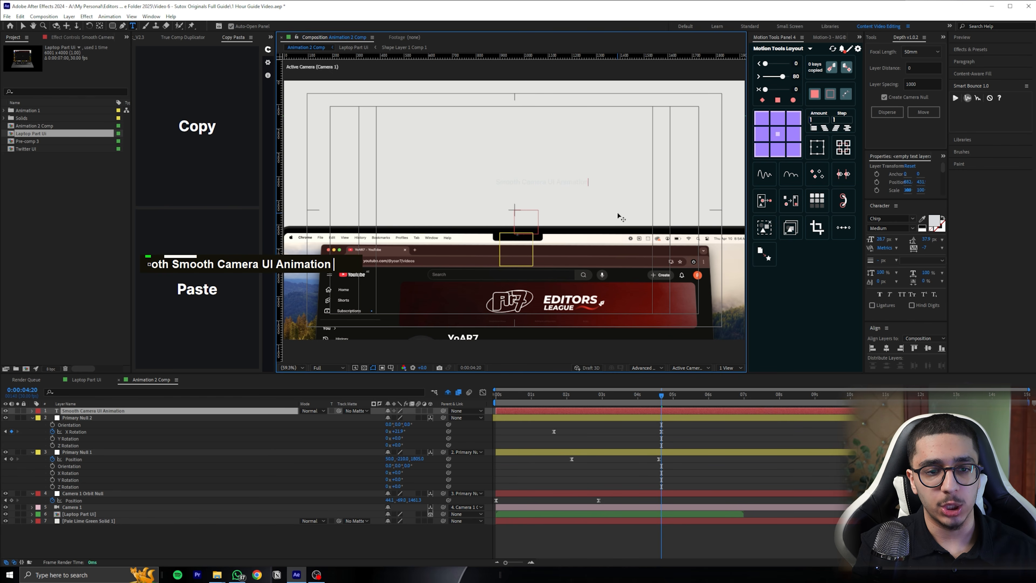
pyautogui.hotkey('ctrl', 'Return')
pyautogui.hotkey('ctrl', 'alt', 'Home')
# Set the text's fill colour to black (000000) and its font to SF Pro Bold
pyautogui.click(929, 223)
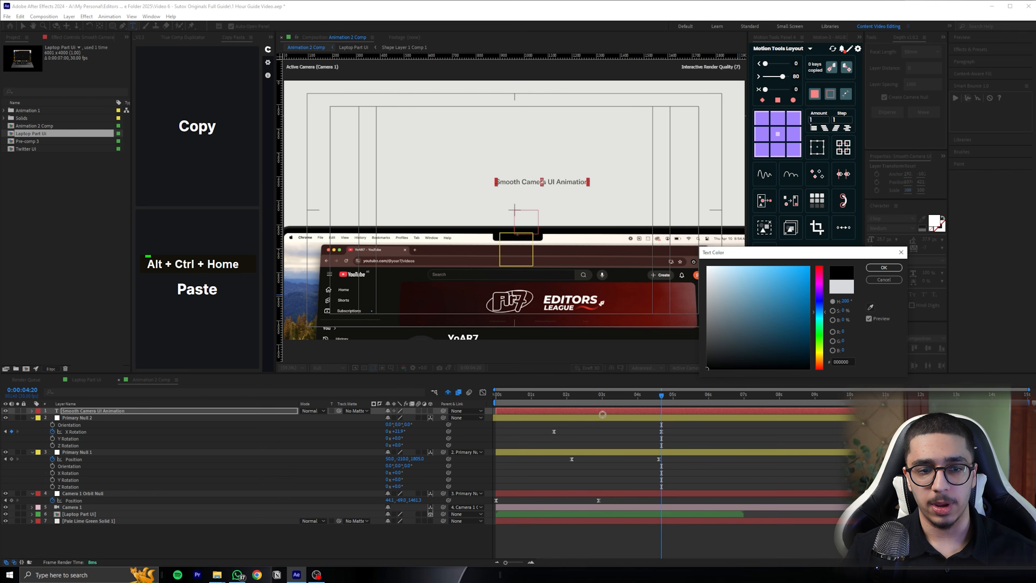
pyautogui.click(883, 267)
pyautogui.click(893, 218)
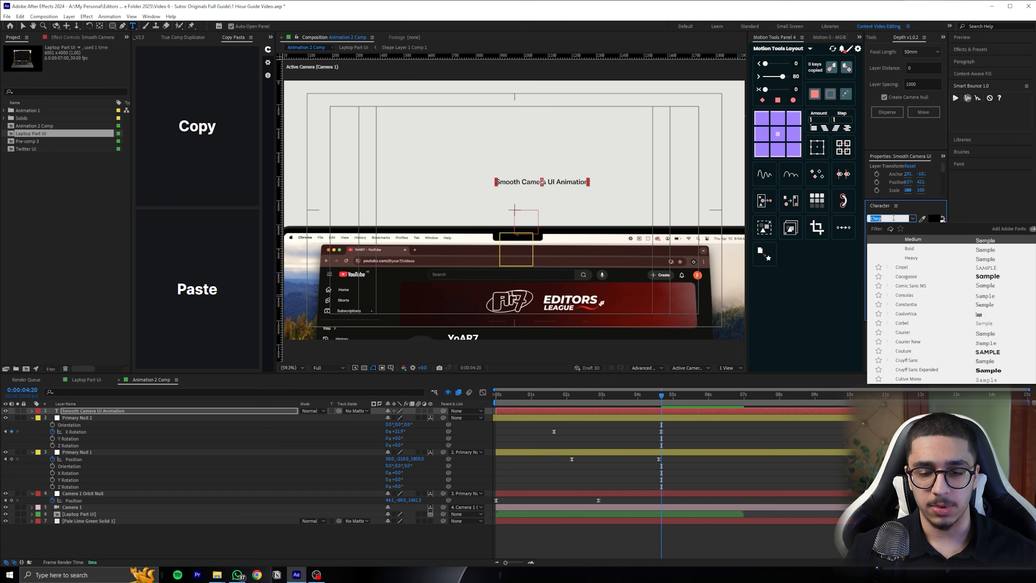
pyautogui.write('sf')
pyautogui.scroll(-3, 937, 358)
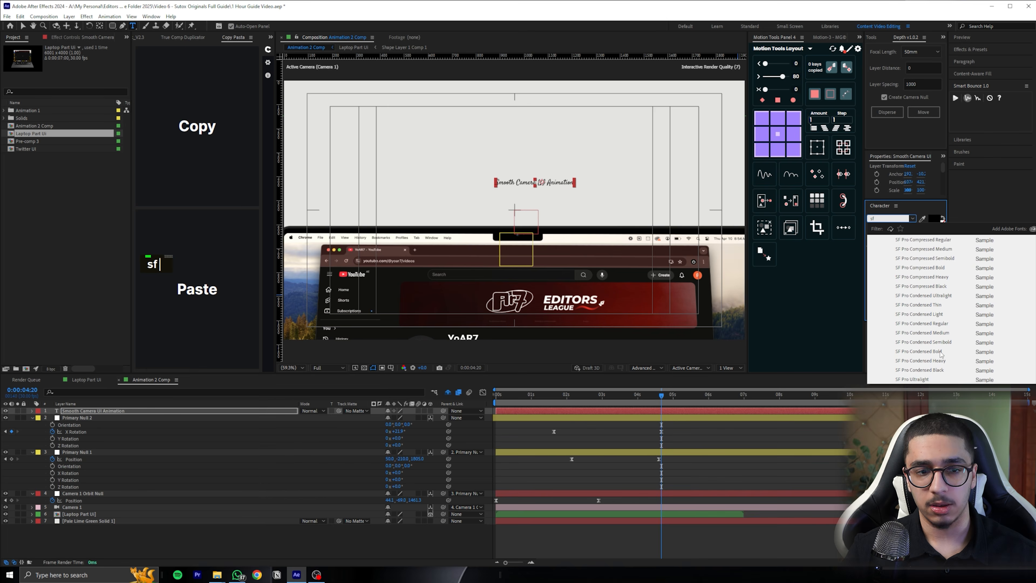
pyautogui.click(940, 351)
pyautogui.click(714, 412)
# Centre the text layer's anchor point, centre the layer in the composition and scale it to about 280%
pyautogui.hotkey('ctrl', 'alt', 'Home')
pyautogui.hotkey('ctrl', 'Home')
pyautogui.press('s')
pyautogui.moveTo(412, 417); pyautogui.dragTo(630, 384)
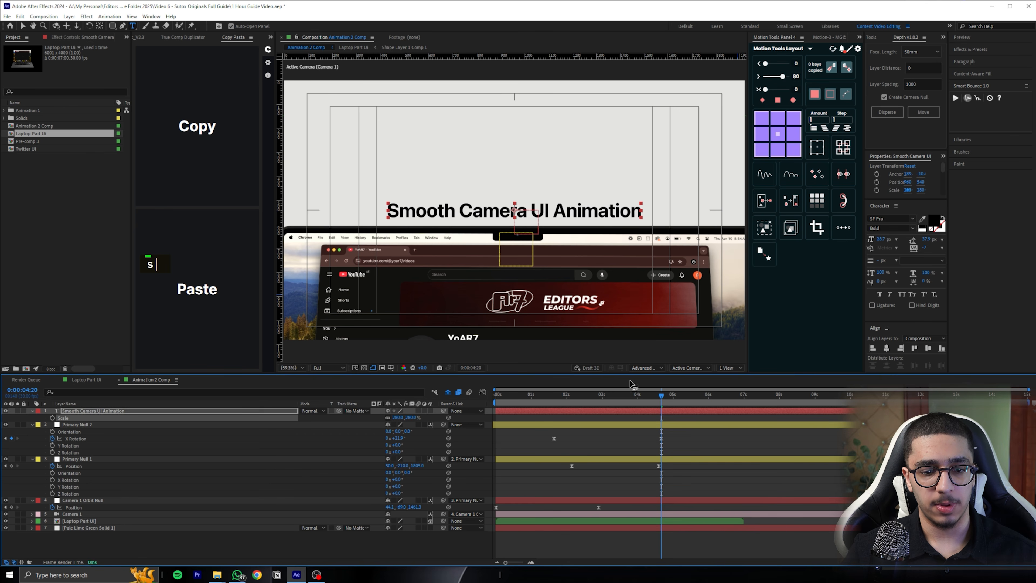
pyautogui.click(702, 439)
# Move the text up slightly into the empty area above the laptop and save the project
pyautogui.press('v')
pyautogui.moveTo(569, 209); pyautogui.dragTo(570, 193)
pyautogui.hotkey('ctrl', 's')
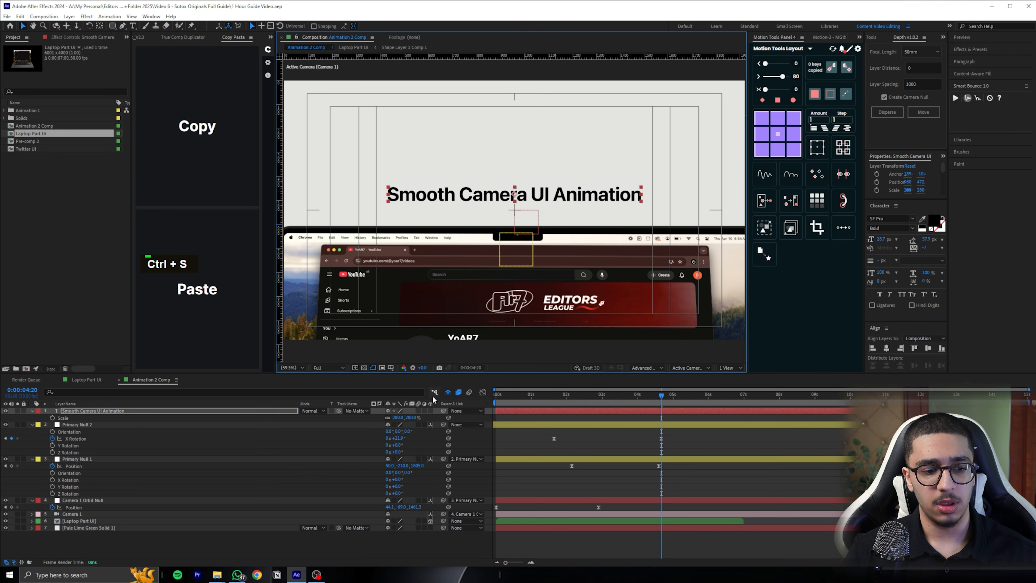
# Make the "Smooth Camera UI Animation" text a 3D layer and locate it in the scene
pyautogui.click(429, 410)
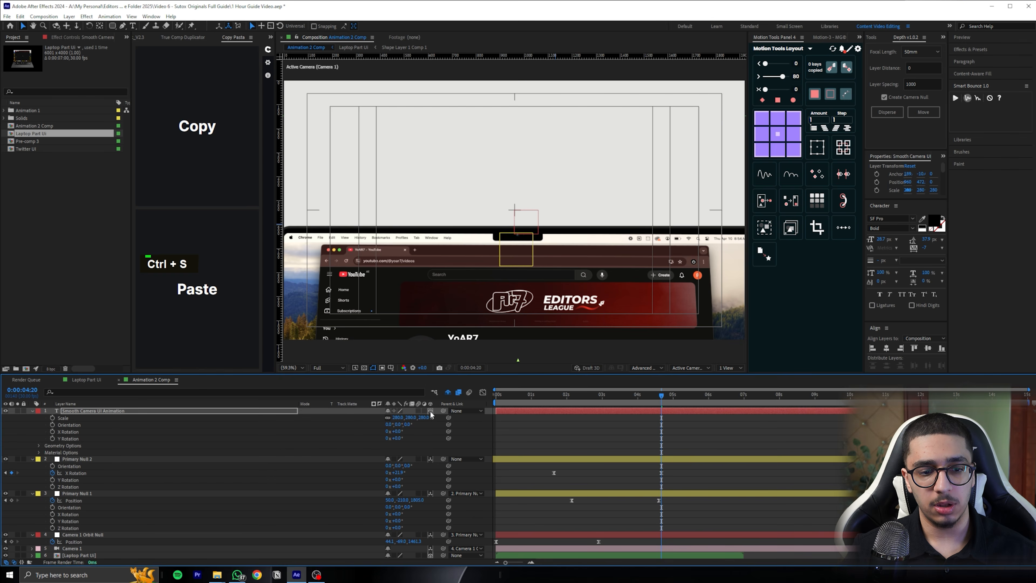
pyautogui.scroll(-5, 558, 249)
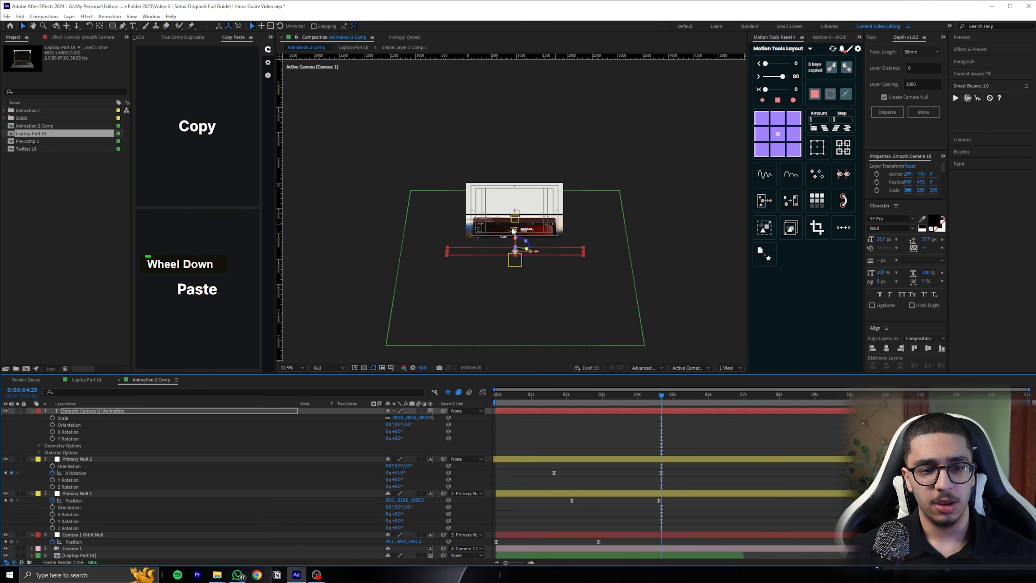
pyautogui.scroll(2, 513, 231)
pyautogui.scroll(2, 567, 307)
pyautogui.scroll(-2, 567, 307)
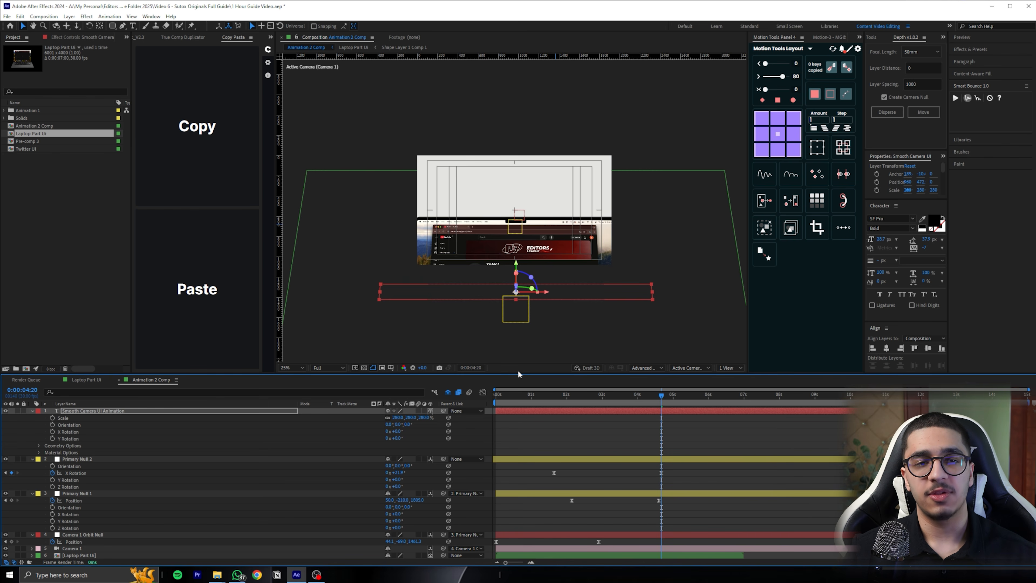
pyautogui.scroll(1, 534, 266)
# Compare the text's placement at 0:00:02:29 with Camera 1 off and on, and return to about 0:00:04:20
pyautogui.moveTo(639, 408); pyautogui.dragTo(504, 408)
pyautogui.press('space')
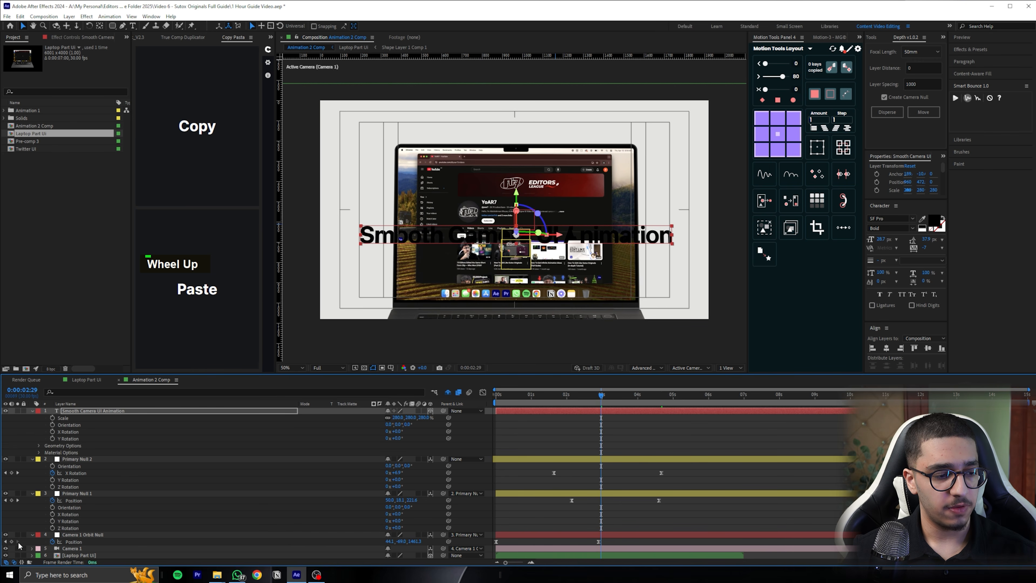
pyautogui.click(6, 547)
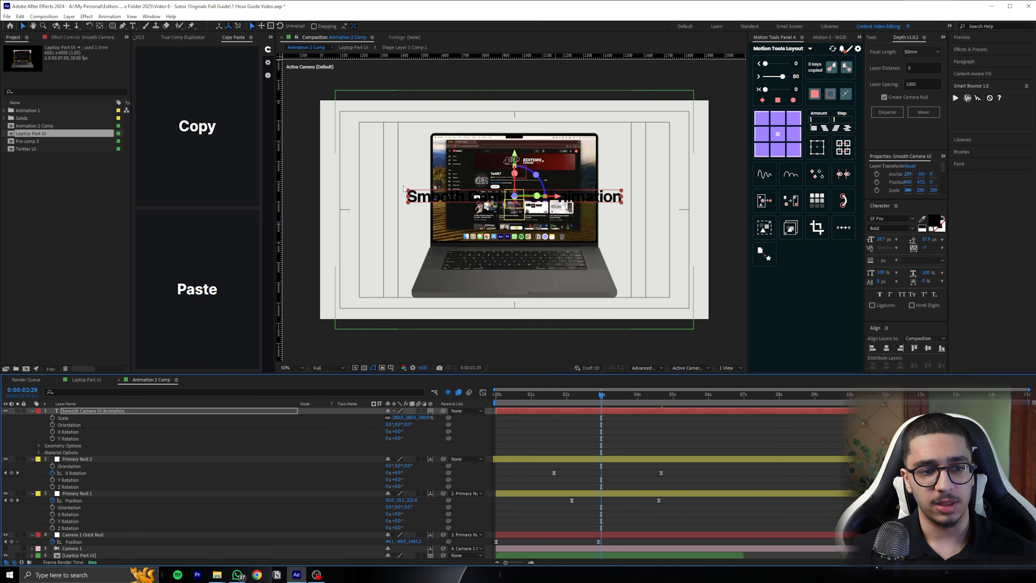
pyautogui.click(5, 548)
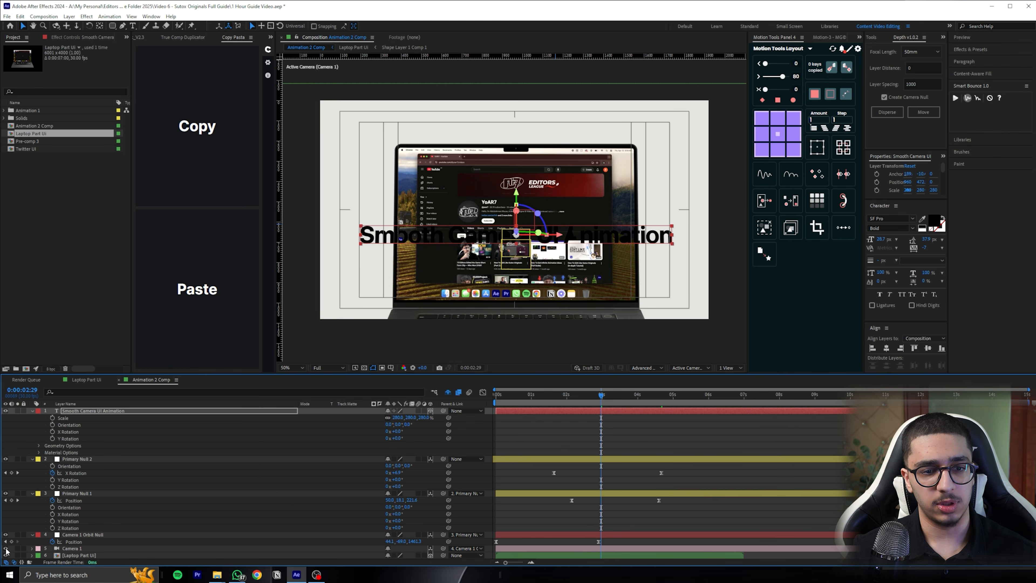
pyautogui.moveTo(601, 394); pyautogui.dragTo(661, 394)
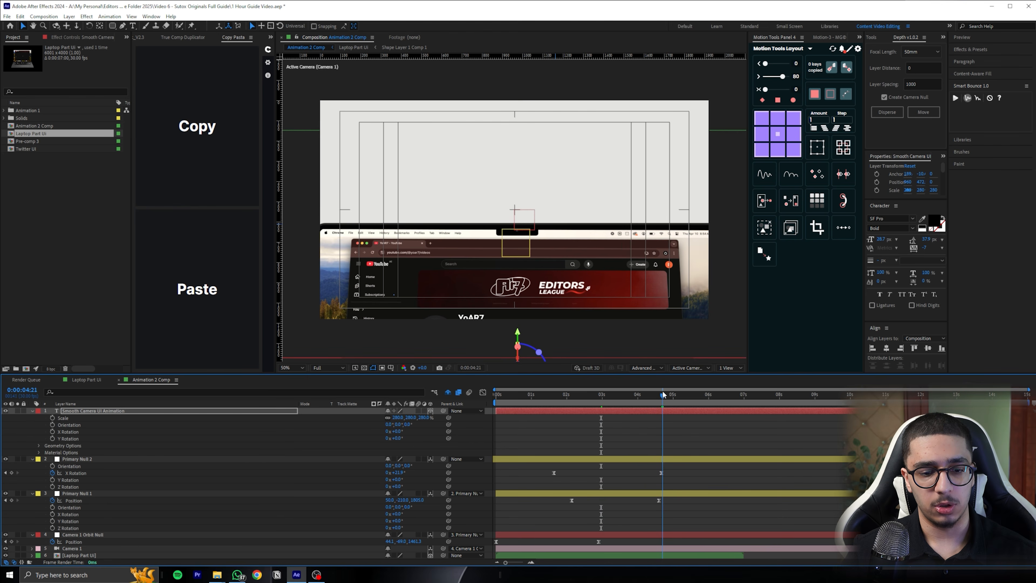
# Raise the 3D text above the laptop with its Y Position, scale it down to fit the frame and check the placement
pyautogui.scroll(-2, 617, 301)
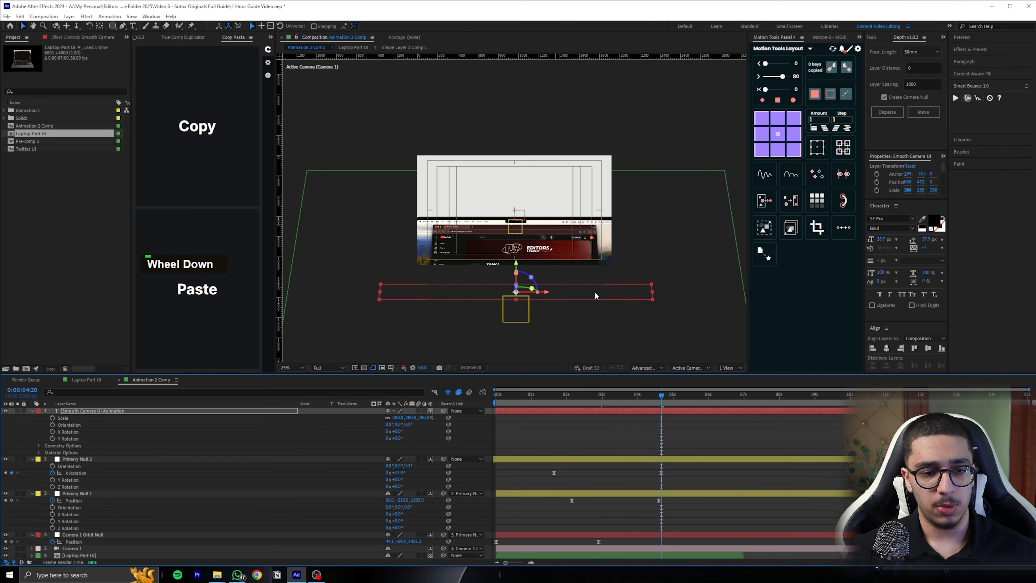
pyautogui.press('p')
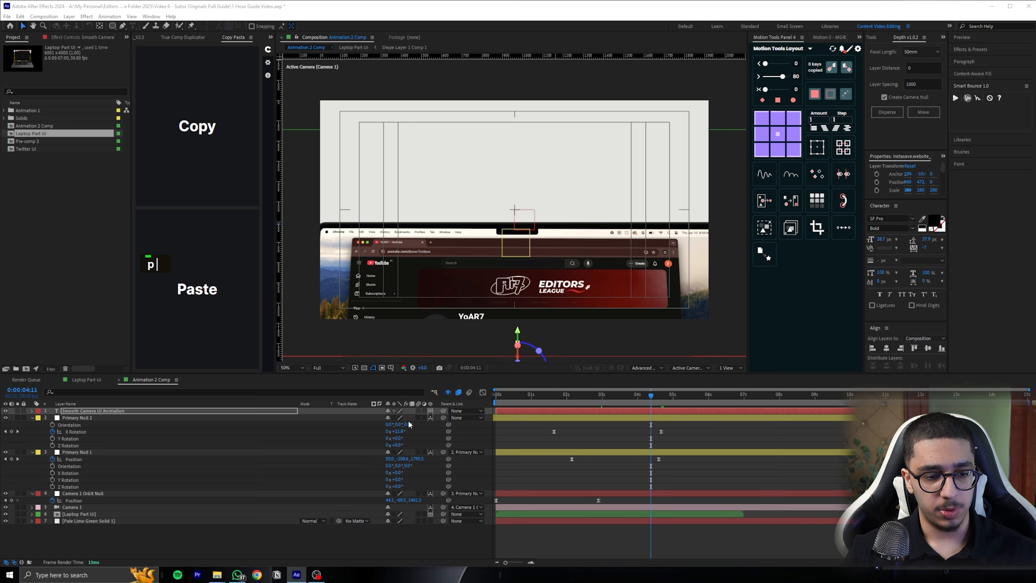
pyautogui.press('p')
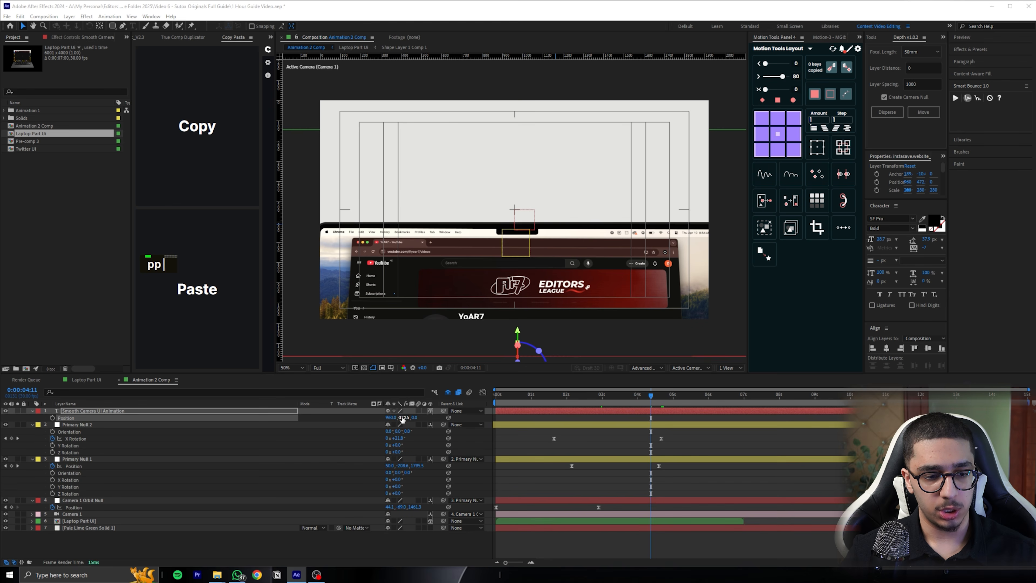
pyautogui.moveTo(380, 419); pyautogui.dragTo(420, 417)
pyautogui.press('s')
pyautogui.click(662, 393)
pyautogui.scroll(2, 590, 197)
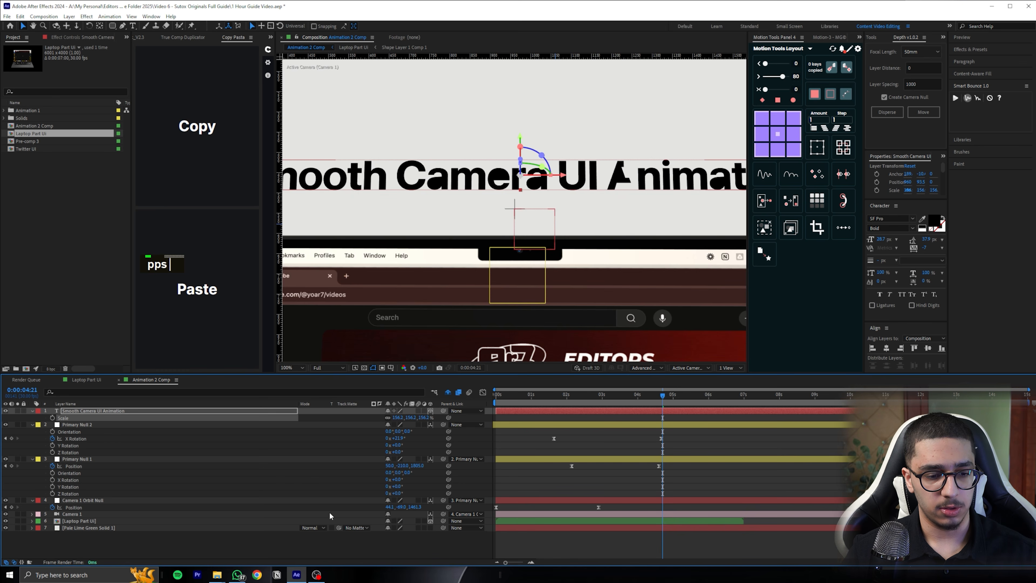
pyautogui.click(318, 527)
pyautogui.scroll(-2, 518, 293)
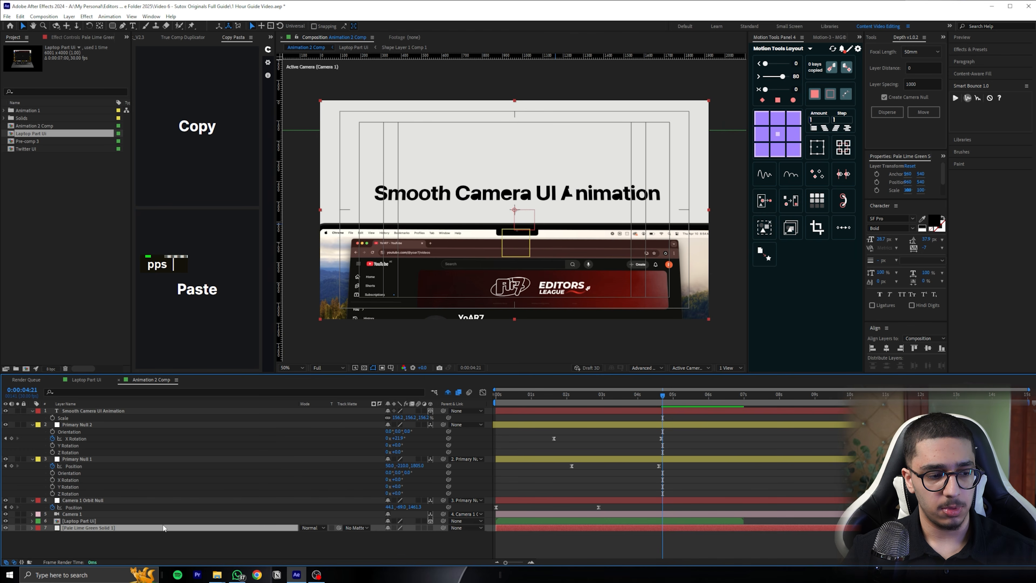
# Try changing the text layer's Z Position and undo the change
pyautogui.click(105, 411)
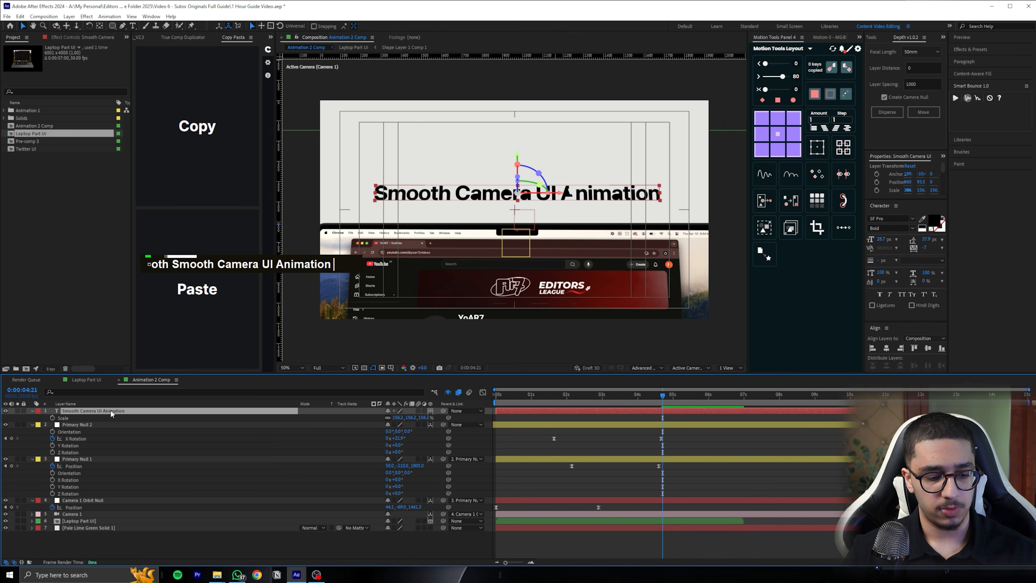
pyautogui.press('p')
pyautogui.moveTo(410, 417); pyautogui.dragTo(241, 436)
pyautogui.hotkey('ctrl', 'z')
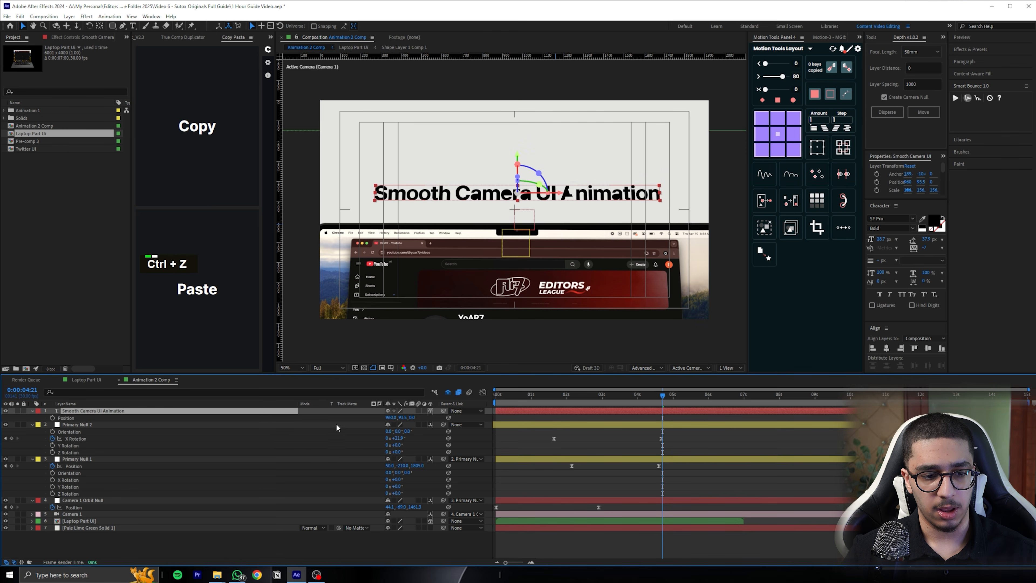
pyautogui.scroll(1, 604, 203)
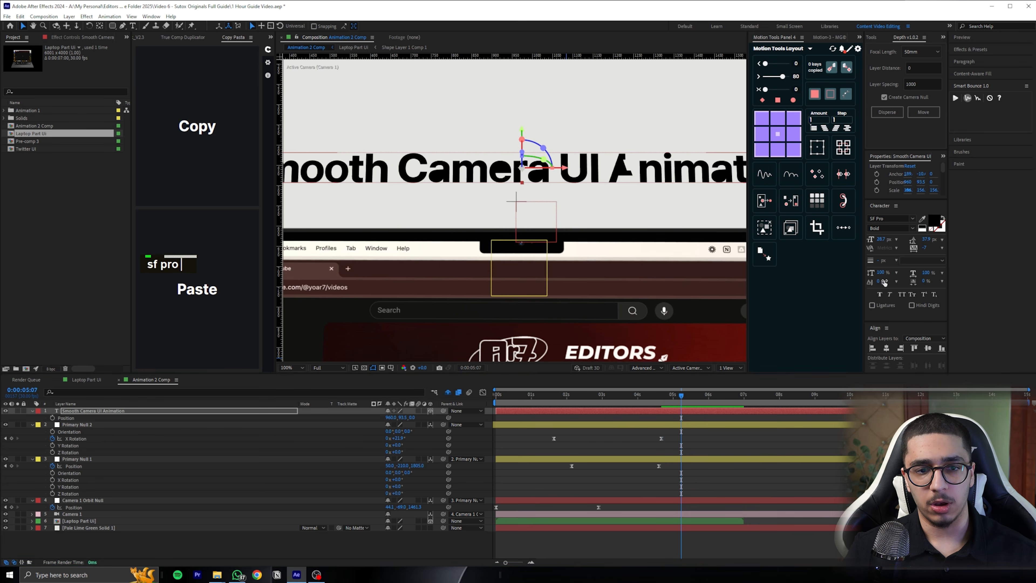
pyautogui.scroll(-1, 576, 200)
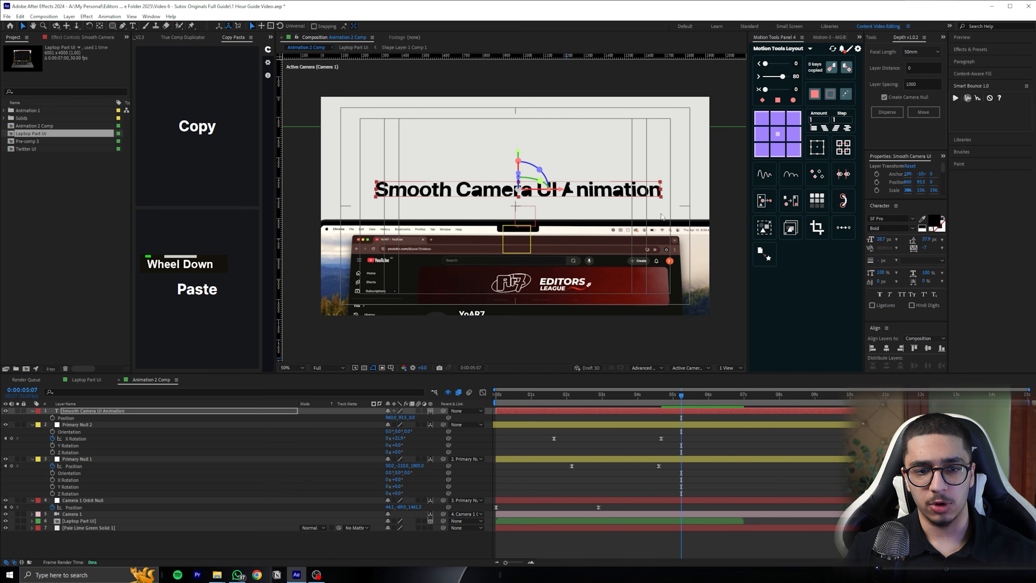
pyautogui.hotkey('ctrl', 'z')
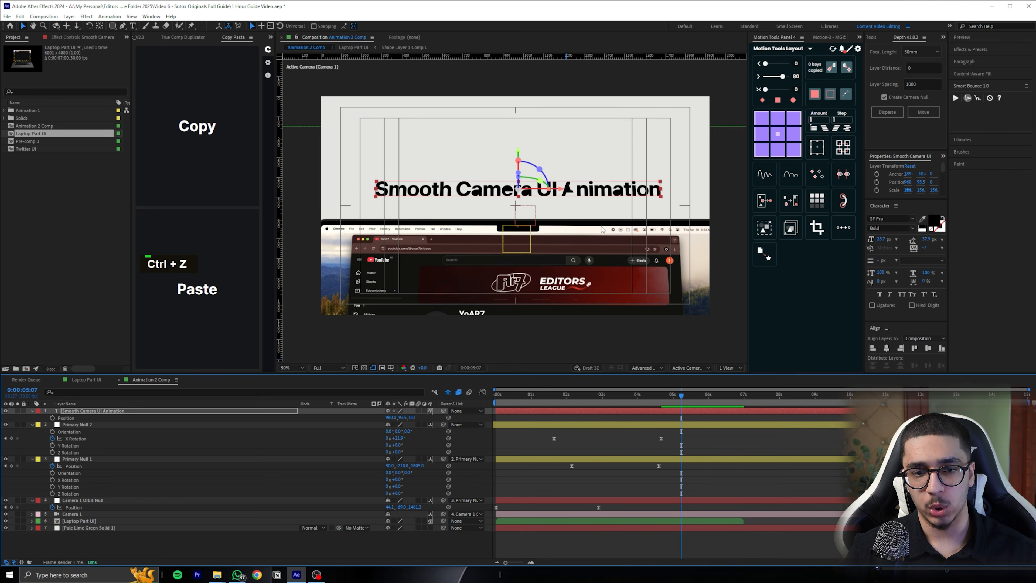
# Set the text's font to Neue Haas Grotesk Display Pro 65 Medium and inspect the lettering
pyautogui.click(293, 367)
pyautogui.click(294, 384)
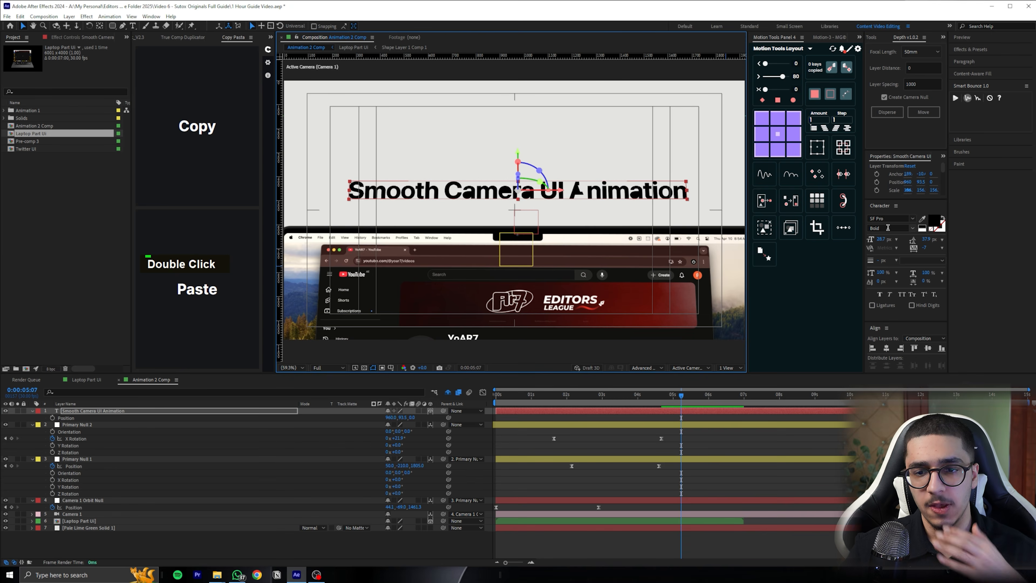
pyautogui.click(892, 219)
pyautogui.write('neue')
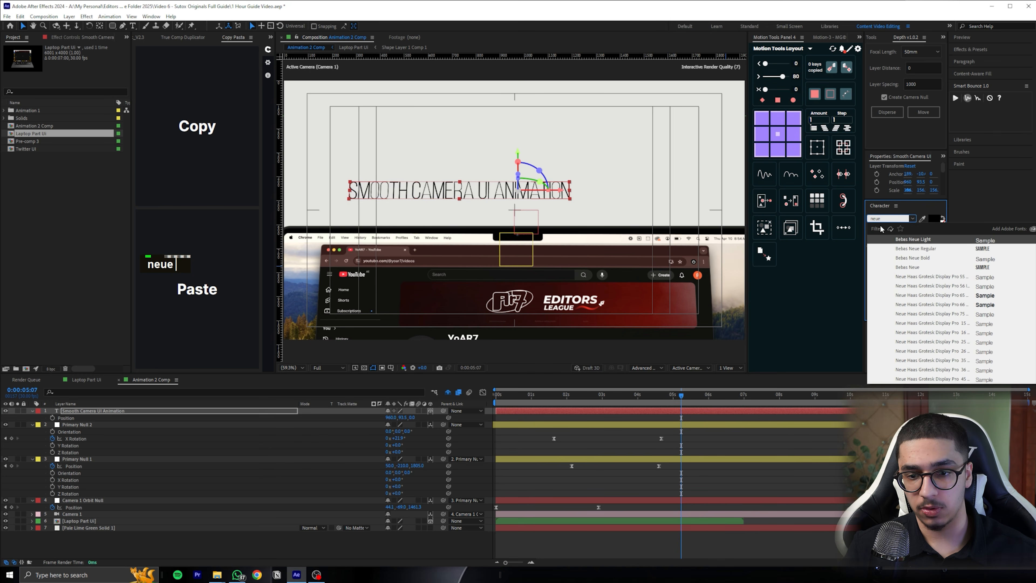
pyautogui.scroll(-8, 924, 330)
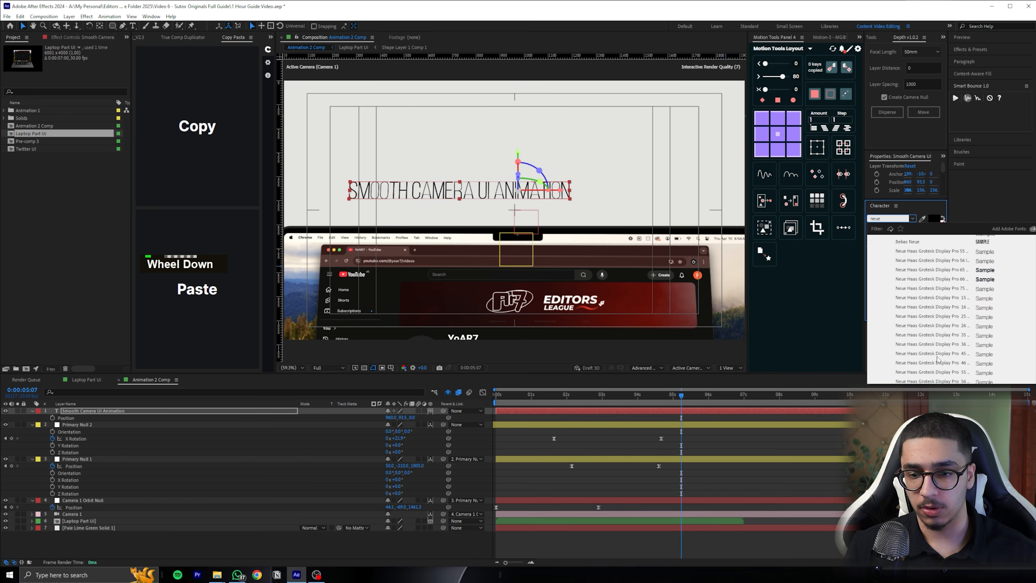
pyautogui.click(923, 330)
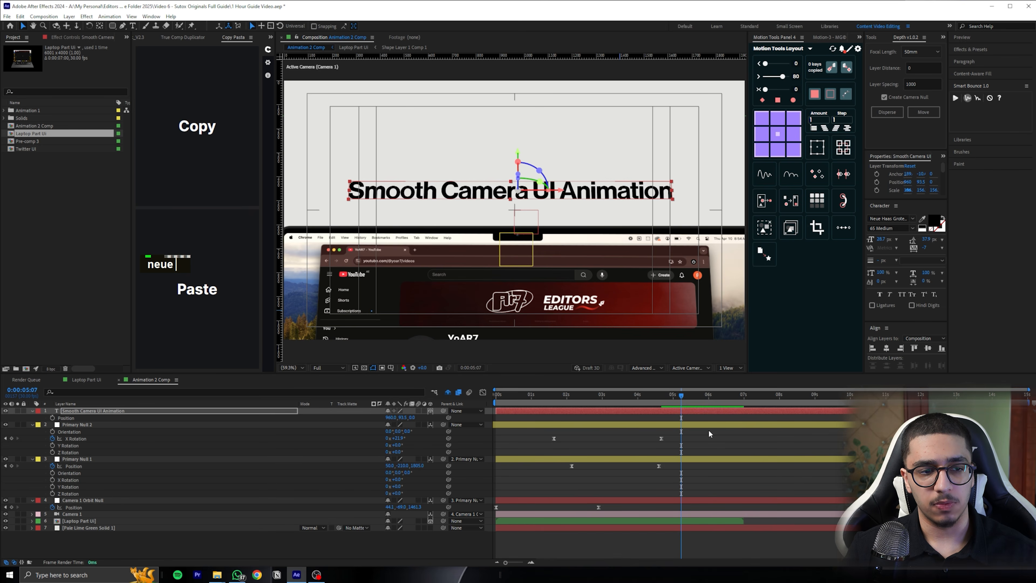
pyautogui.click(709, 433)
pyautogui.scroll(2, 473, 188)
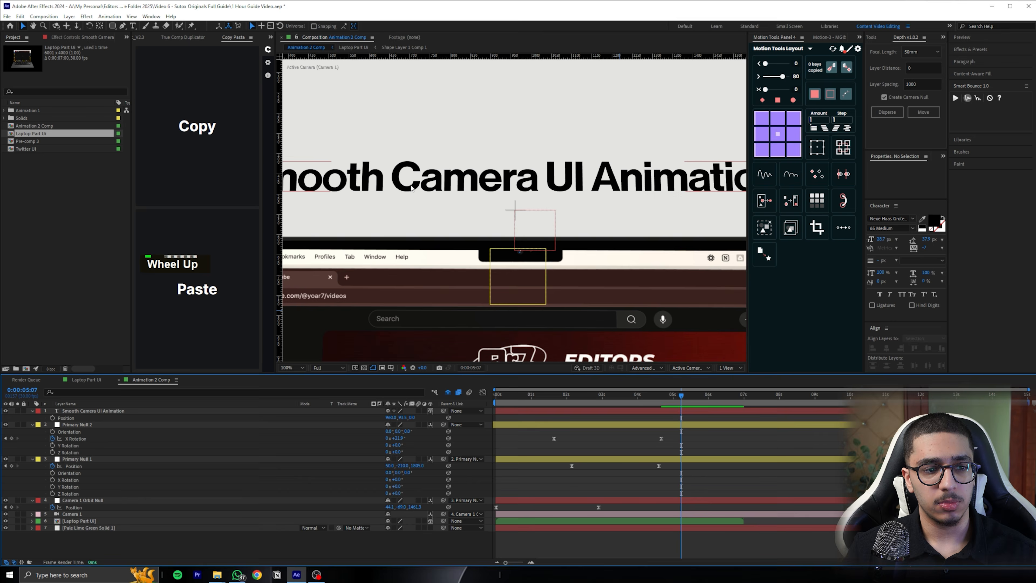
pyautogui.scroll(-3, 473, 187)
# Change the text's font style to 75 Bold and deselect the layer
pyautogui.click(610, 196)
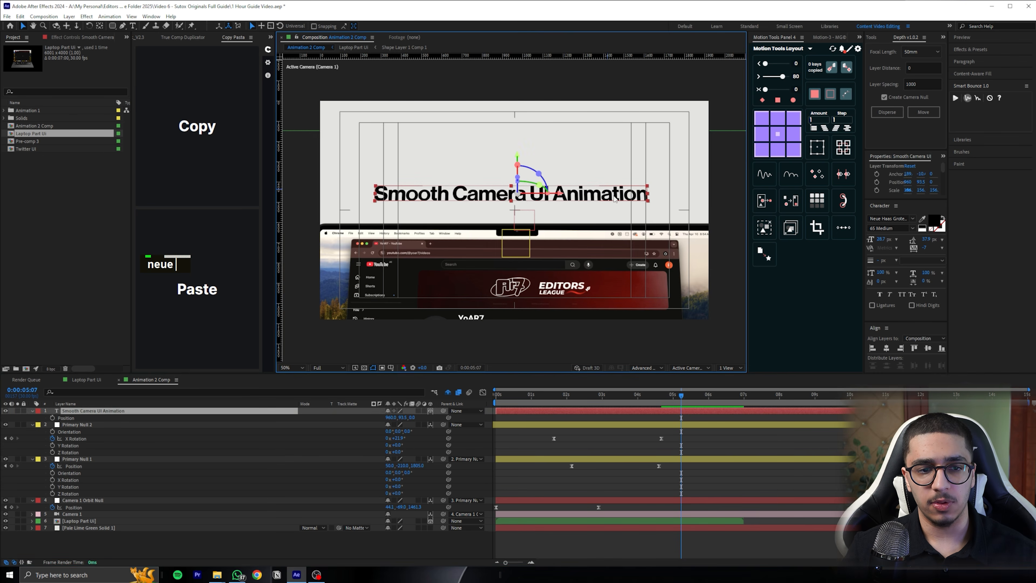
pyautogui.scroll(4, 481, 169)
pyautogui.scroll(-2, 481, 169)
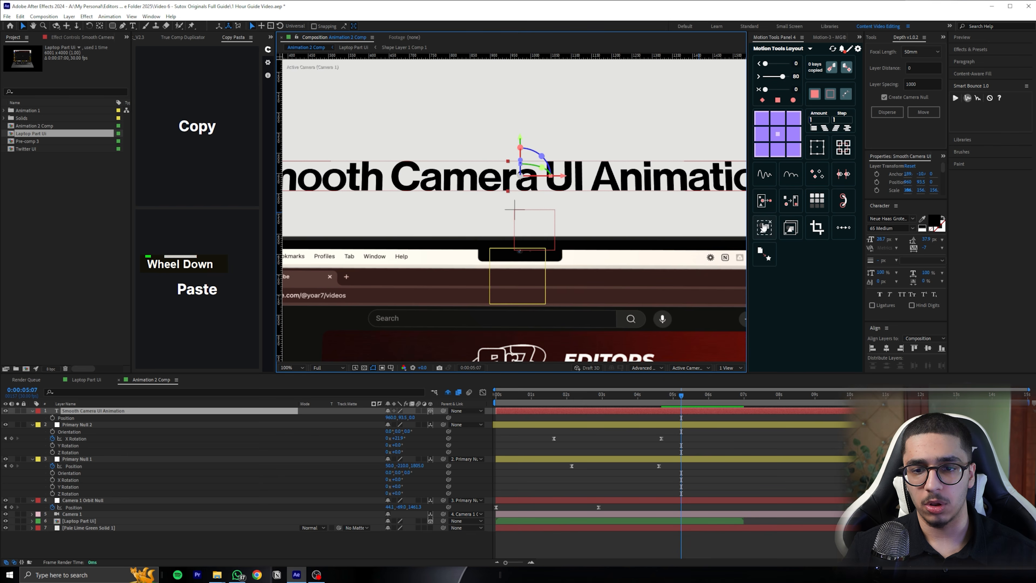
pyautogui.click(912, 229)
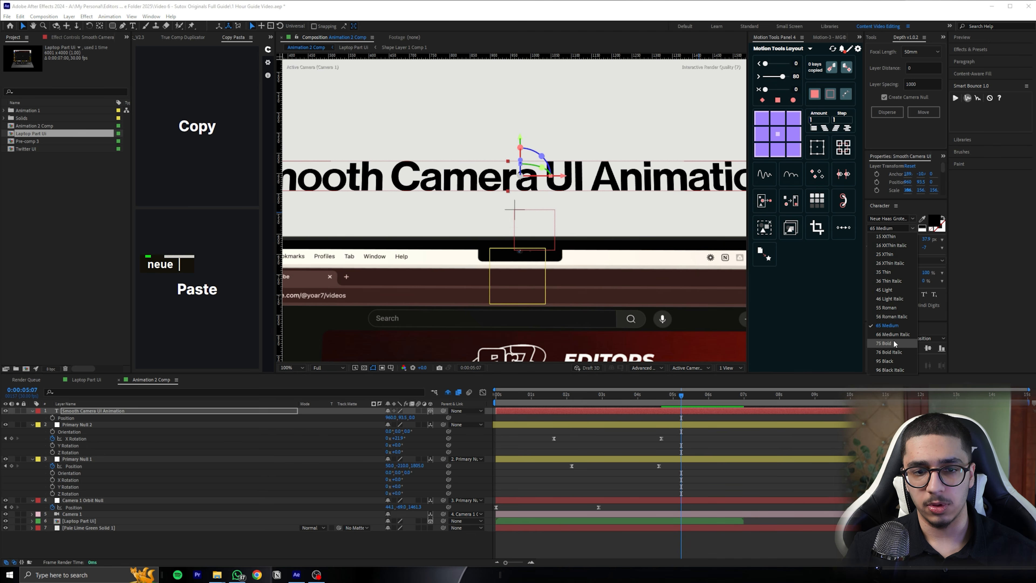
pyautogui.click(884, 343)
pyautogui.hotkey('ctrl', 'shift', 'a')
pyautogui.scroll(-2, 603, 225)
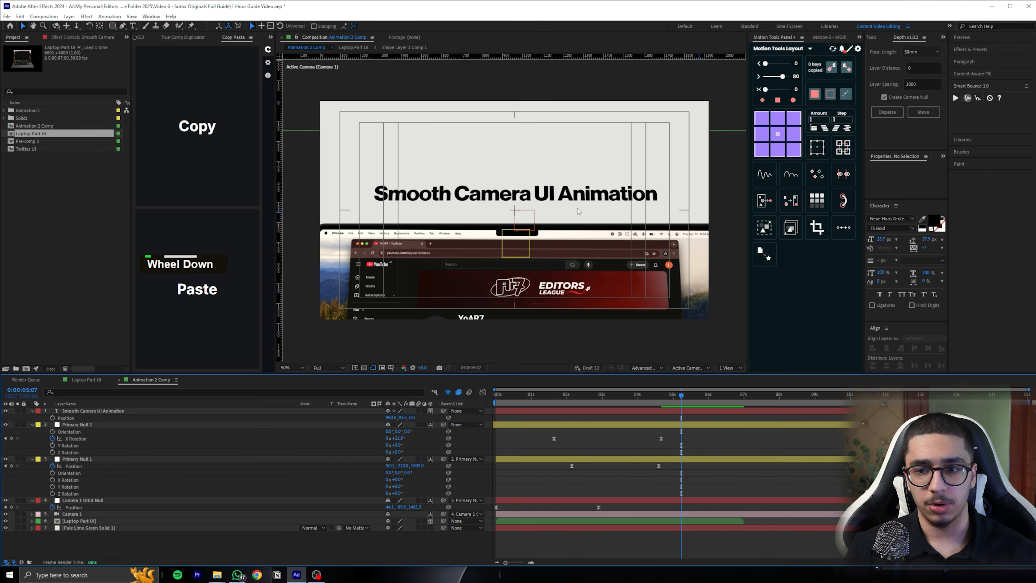
# Fit the composition view and preview the camera animation with the text from 0:00:00:10
pyautogui.click(292, 367)
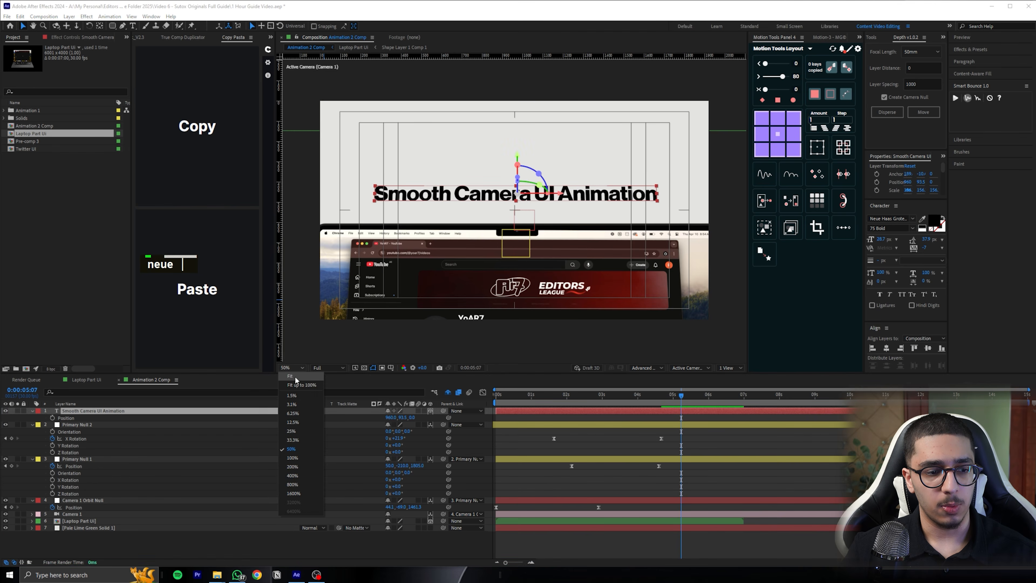
pyautogui.click(299, 378)
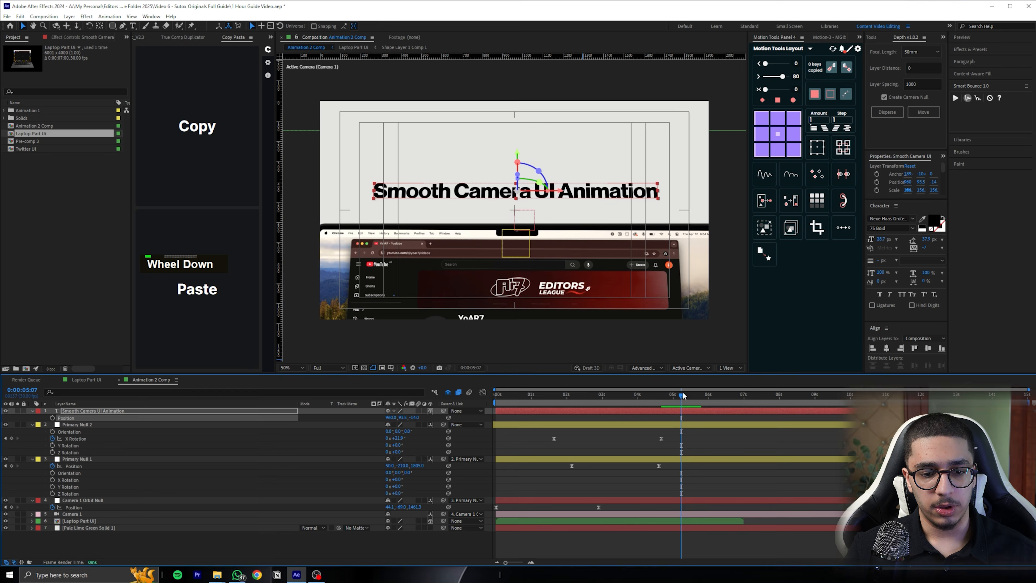
pyautogui.moveTo(682, 395); pyautogui.dragTo(507, 404)
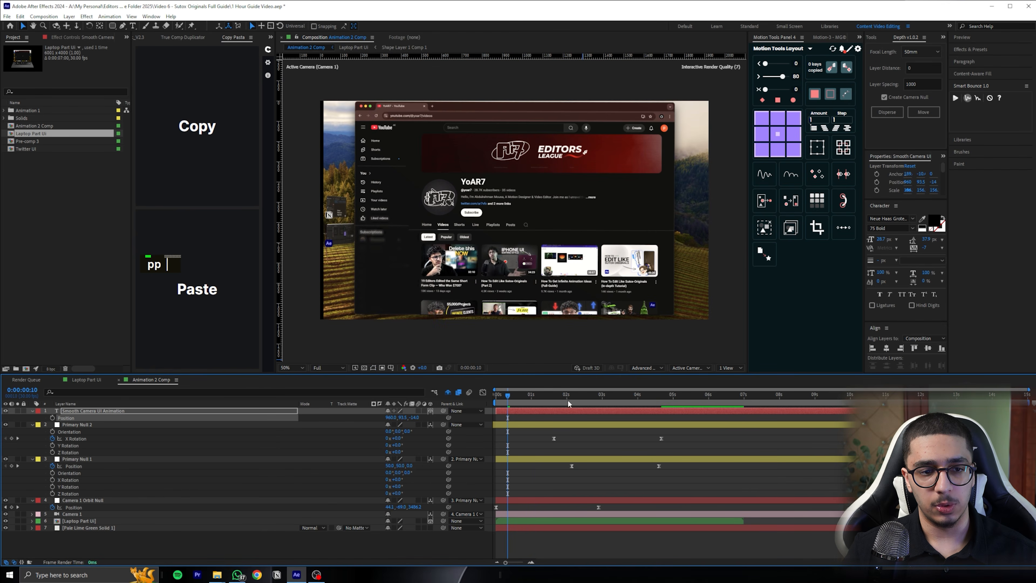
pyautogui.press('space')
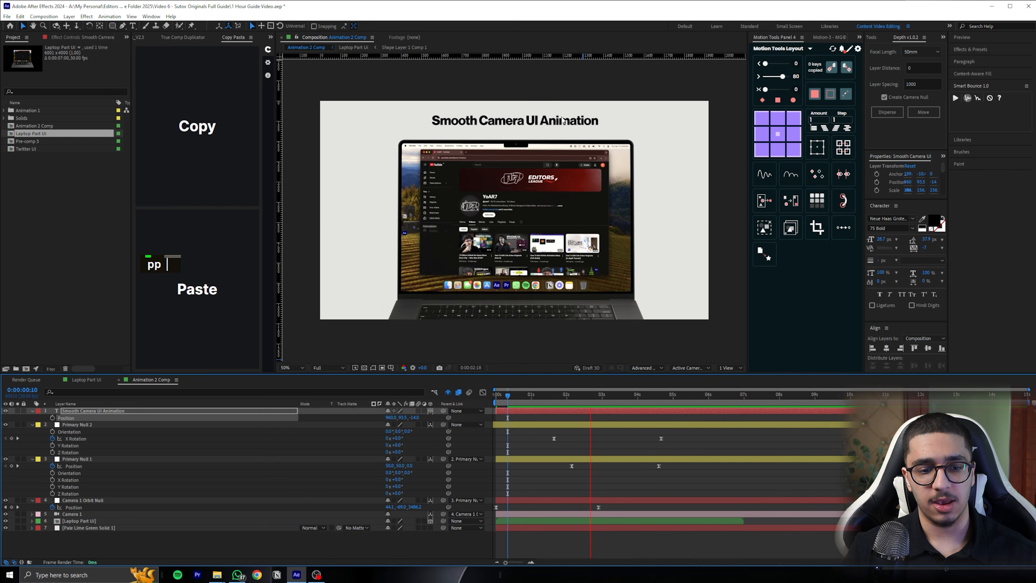
# Bring the camera icon image 78758-200.png into Animation 2 Comp and make it a 3D layer
pyautogui.press('space')
pyautogui.moveTo(616, 395); pyautogui.dragTo(662, 392)
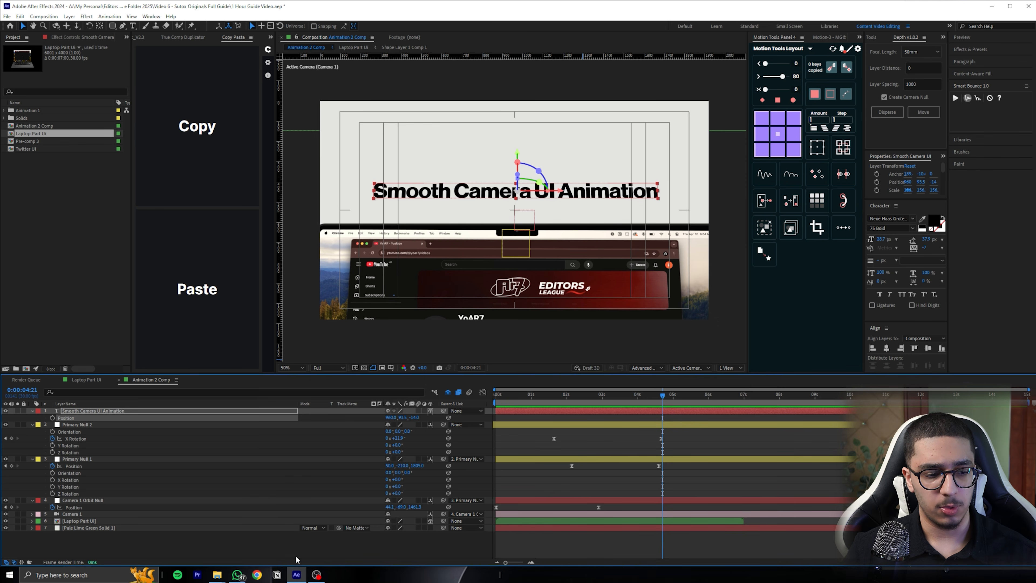
pyautogui.click(257, 575)
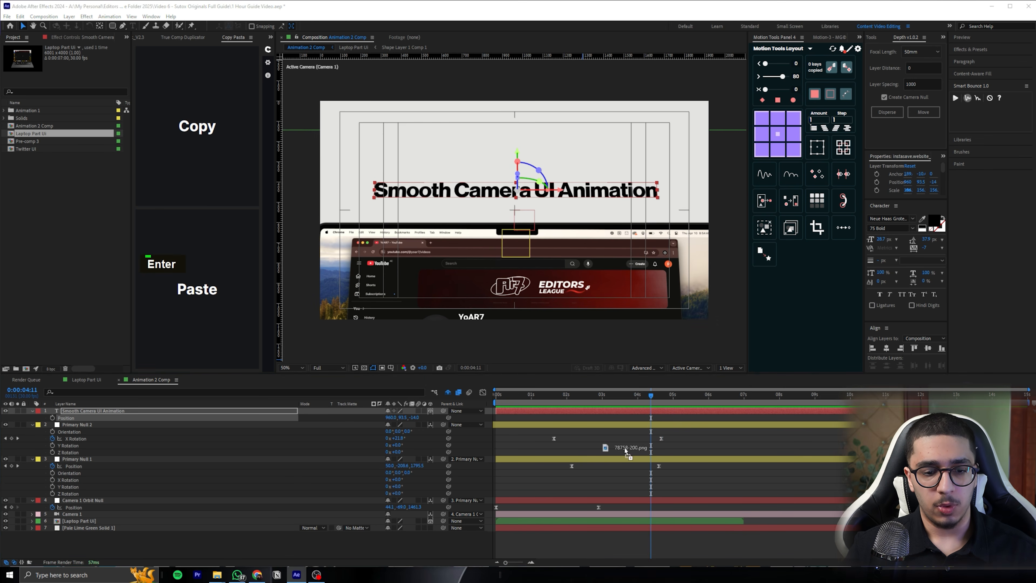
pyautogui.moveTo(625, 449); pyautogui.dragTo(625, 440)
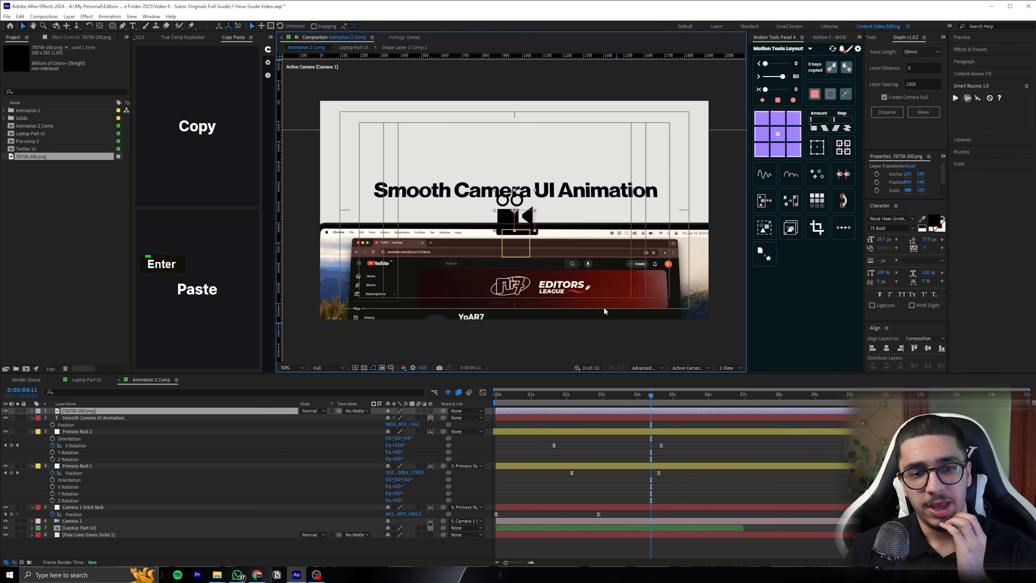
pyautogui.scroll(2, 535, 217)
pyautogui.click(430, 411)
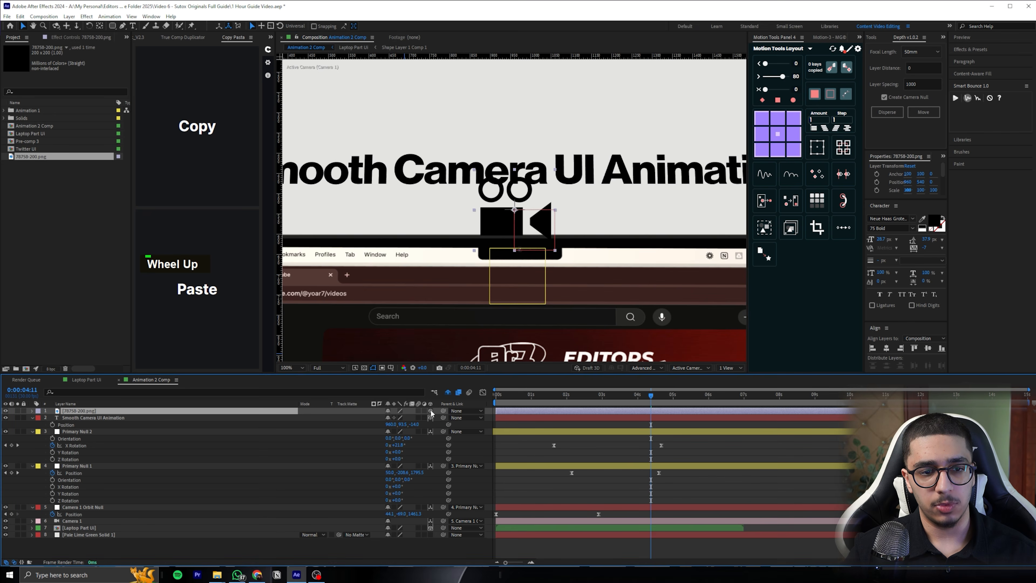
pyautogui.scroll(-2, 250, 409)
# Copy the text layer's Position onto the camera icon layer and set the icon's Scale to 42%
pyautogui.doubleClick(114, 425)
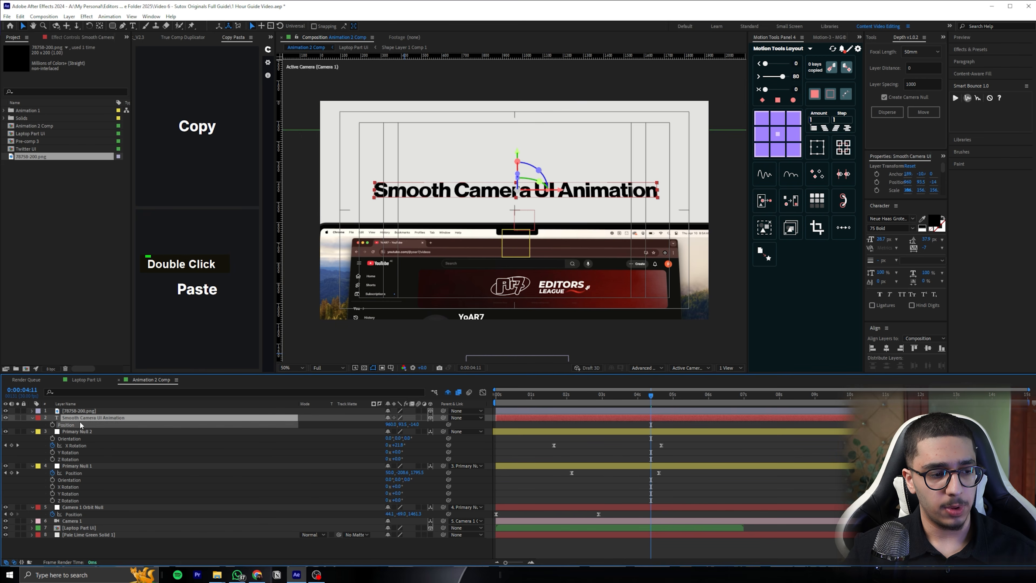
pyautogui.hotkey('ctrl', 'c')
pyautogui.click(110, 411)
pyautogui.hotkey('ctrl', 'v')
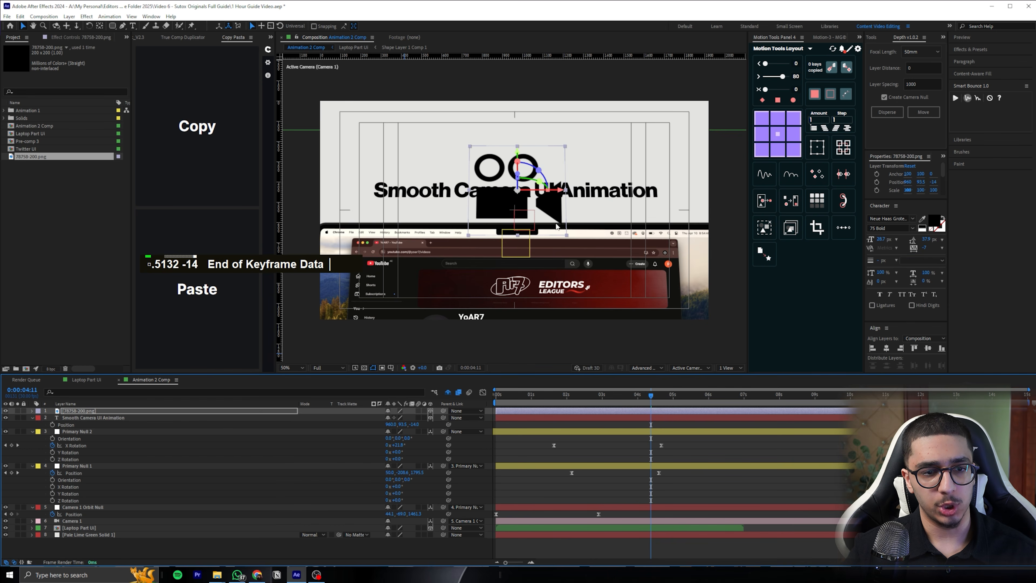
pyautogui.press('s')
pyautogui.moveTo(425, 417); pyautogui.dragTo(403, 417)
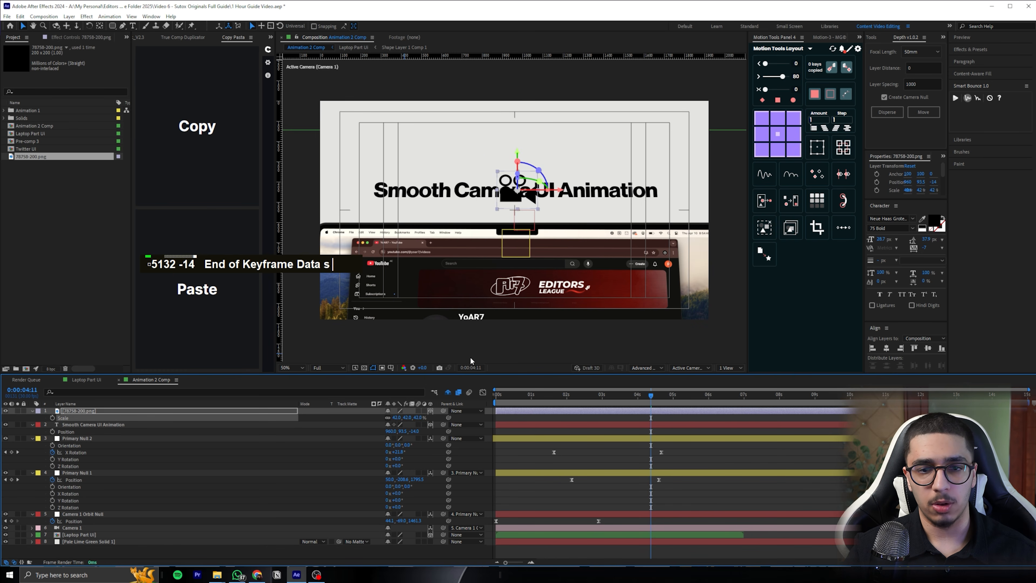
# Insert four spaces between "Camera" and "UI" in the text layer to make a gap for the icon
pyautogui.scroll(1, 534, 198)
pyautogui.doubleClick(530, 192)
pyautogui.click(565, 169)
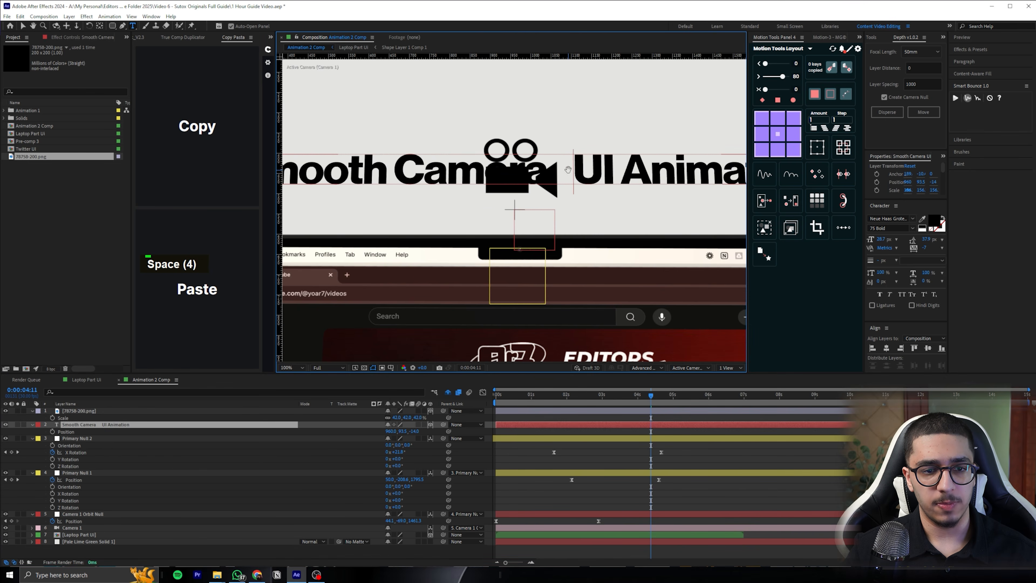
pyautogui.click(661, 411)
# Scale the camera icon down to 12.9% and place it in the gap between "Camera" and "UI"
pyautogui.press('v')
pyautogui.moveTo(525, 188); pyautogui.dragTo(579, 186)
pyautogui.moveTo(415, 418); pyautogui.dragTo(321, 413)
pyautogui.moveTo(321, 412); pyautogui.dragTo(320, 413)
pyautogui.moveTo(568, 173); pyautogui.dragTo(565, 178)
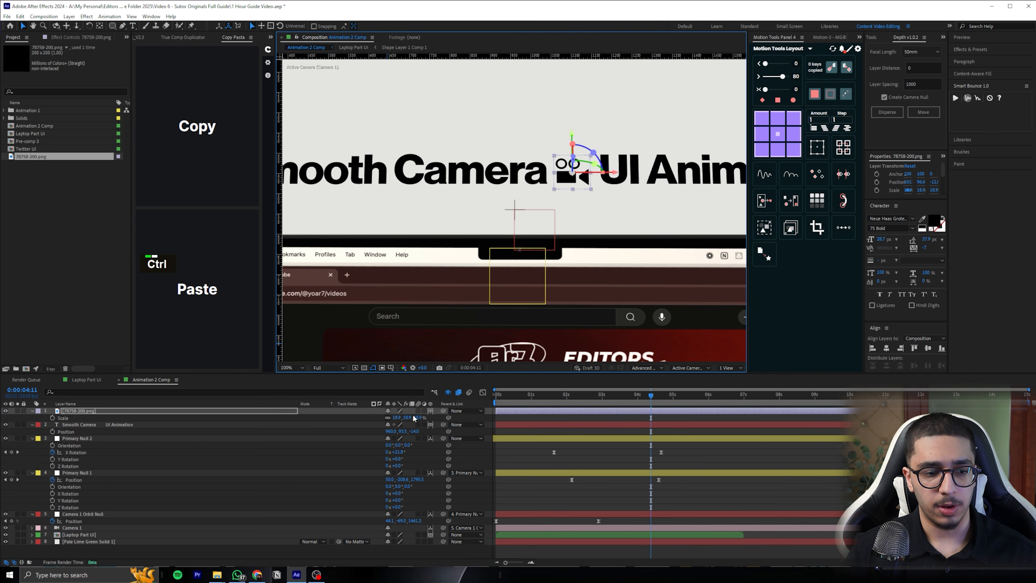
pyautogui.moveTo(413, 417); pyautogui.dragTo(389, 417)
pyautogui.scroll(2, 594, 174)
pyautogui.moveTo(614, 150); pyautogui.dragTo(603, 153)
pyautogui.scroll(-2, 587, 167)
# Delete two of the spaces between "Camera" and "UI" and save the project
pyautogui.doubleClick(558, 188)
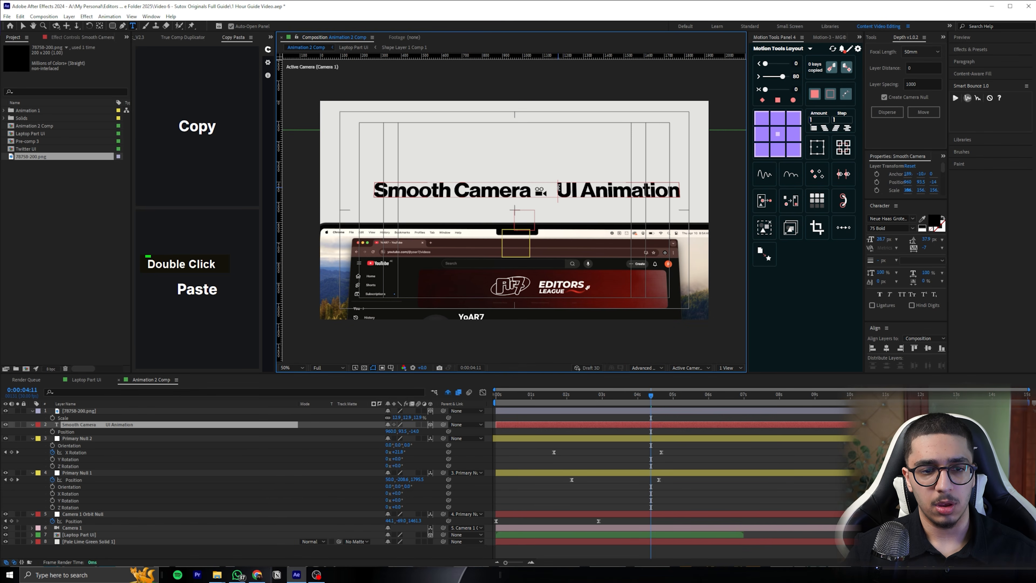
pyautogui.press('BackSpace')
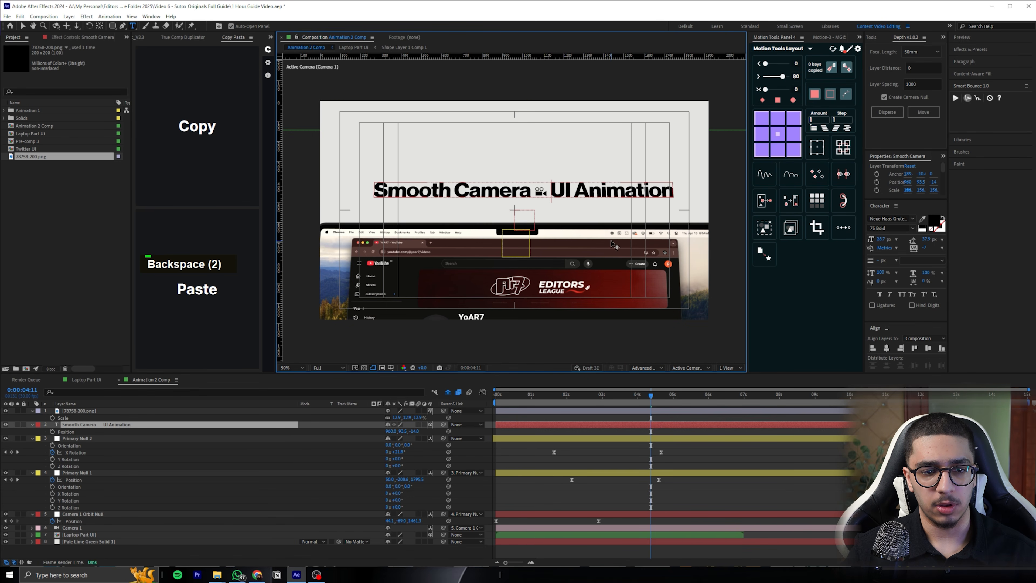
pyautogui.click(661, 433)
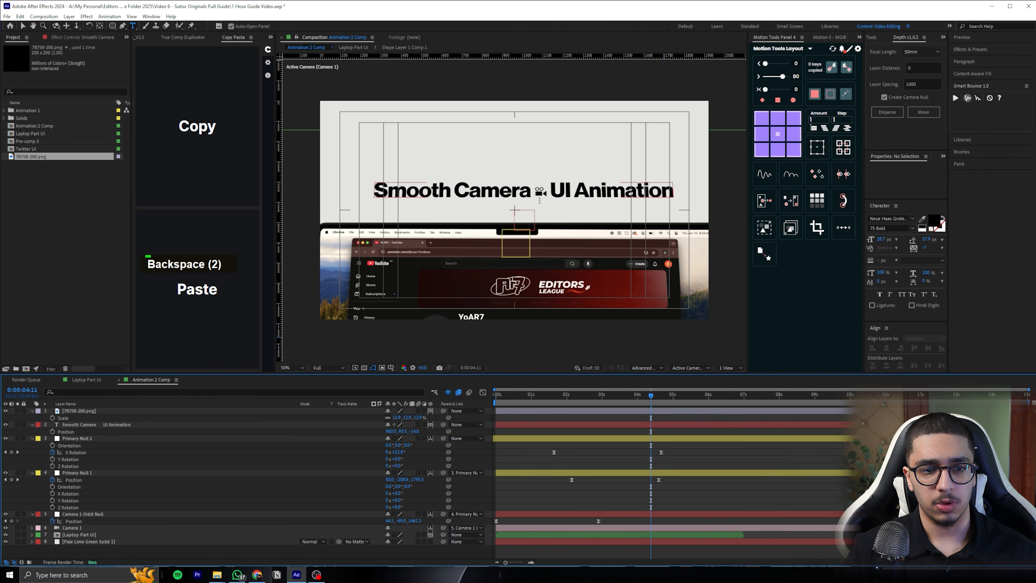
pyautogui.press('v')
pyautogui.scroll(2, 513, 197)
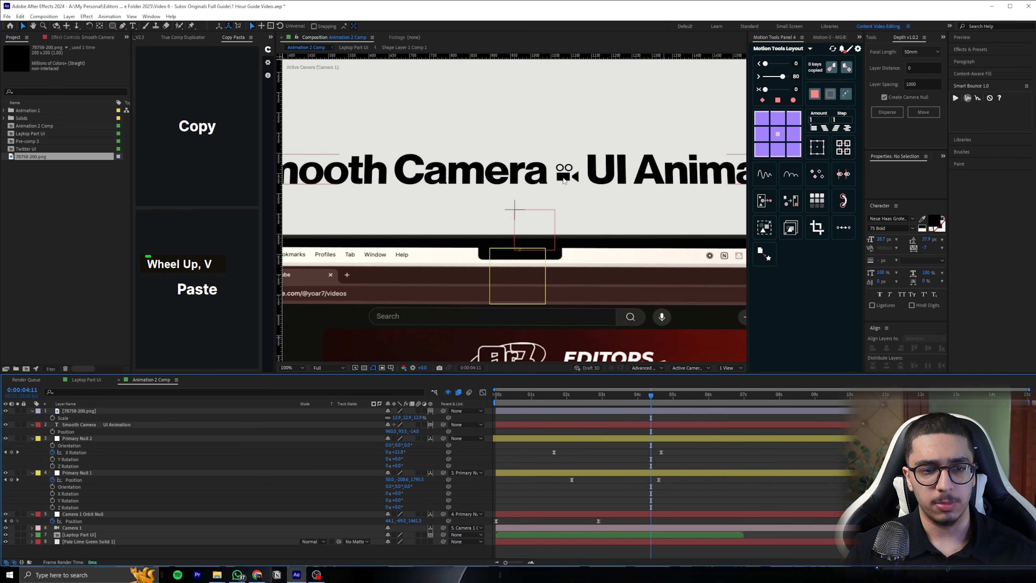
pyautogui.click(136, 411)
pyautogui.hotkey('ctrl', 's')
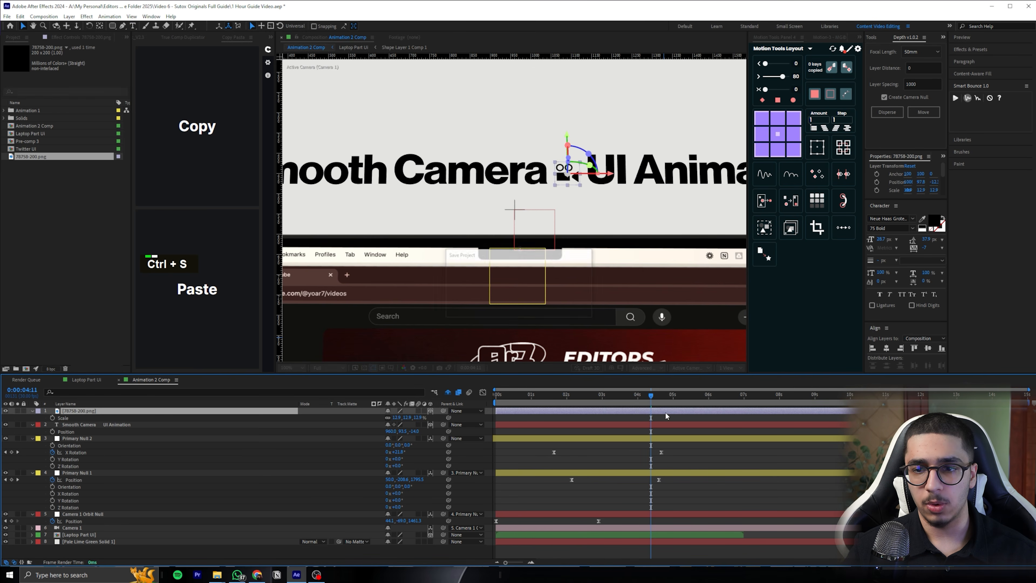
pyautogui.click(667, 428)
# Hide Camera 1 and draw a small red ellipse over the camera icon's left reel with the Ellipse tool
pyautogui.click(112, 25)
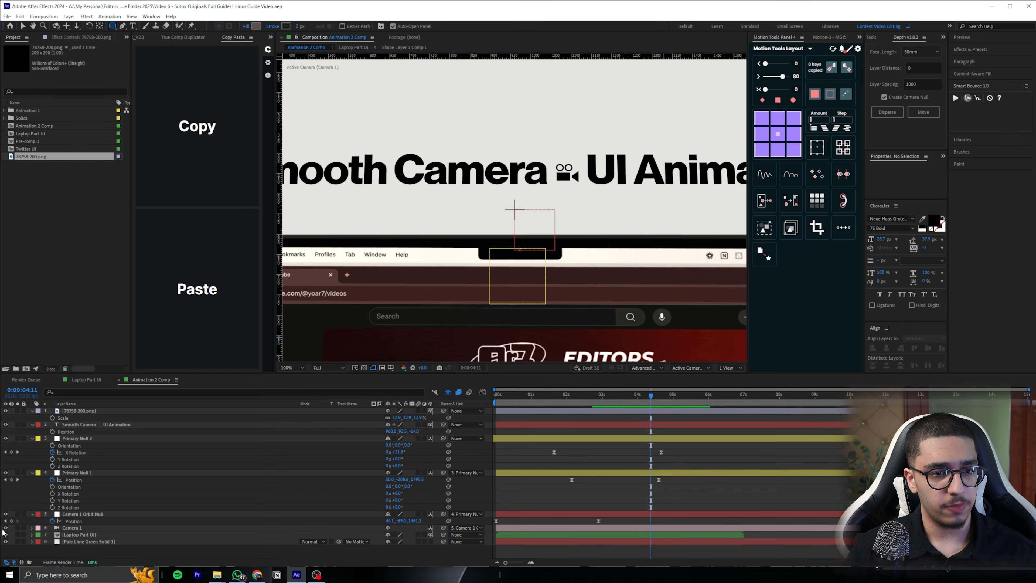
pyautogui.click(5, 527)
pyautogui.moveTo(537, 160); pyautogui.dragTo(519, 284)
pyautogui.scroll(2, 524, 229)
pyautogui.moveTo(537, 130); pyautogui.dragTo(504, 283)
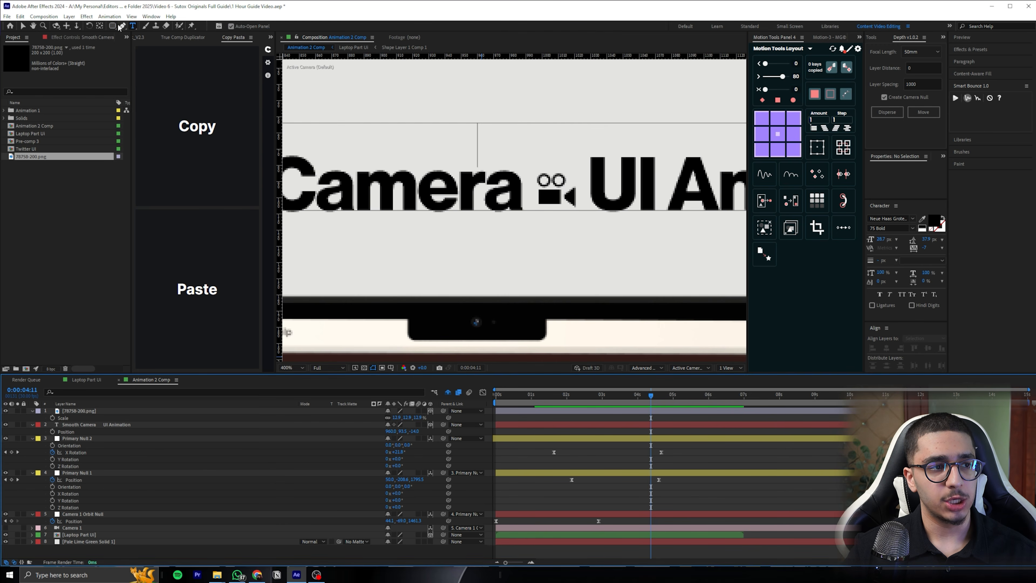
pyautogui.moveTo(112, 25); pyautogui.dragTo(131, 48)
pyautogui.moveTo(541, 179); pyautogui.dragTo(554, 190)
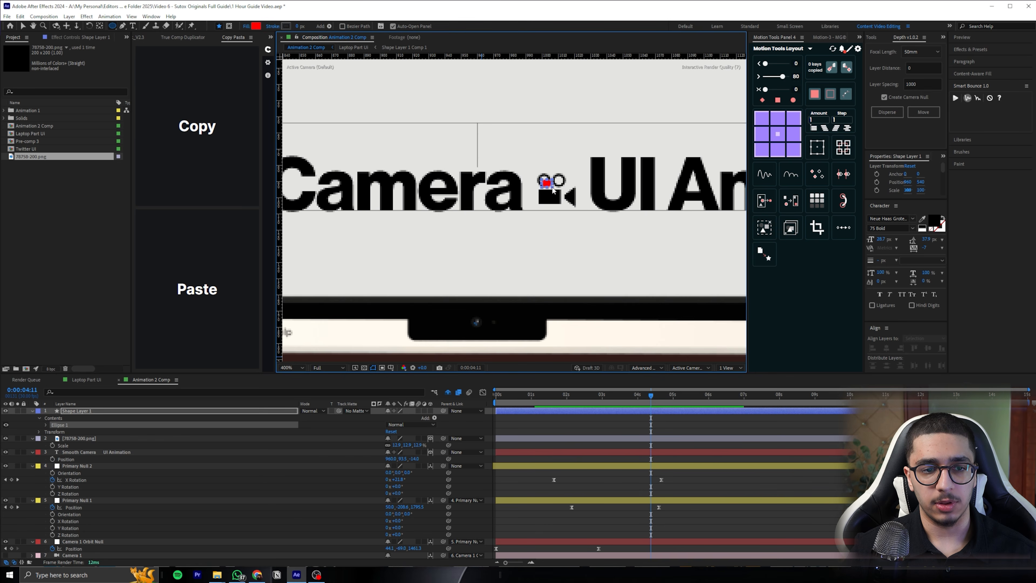
pyautogui.press('shift')
pyautogui.press('shift')
pyautogui.scroll(1, 536, 224)
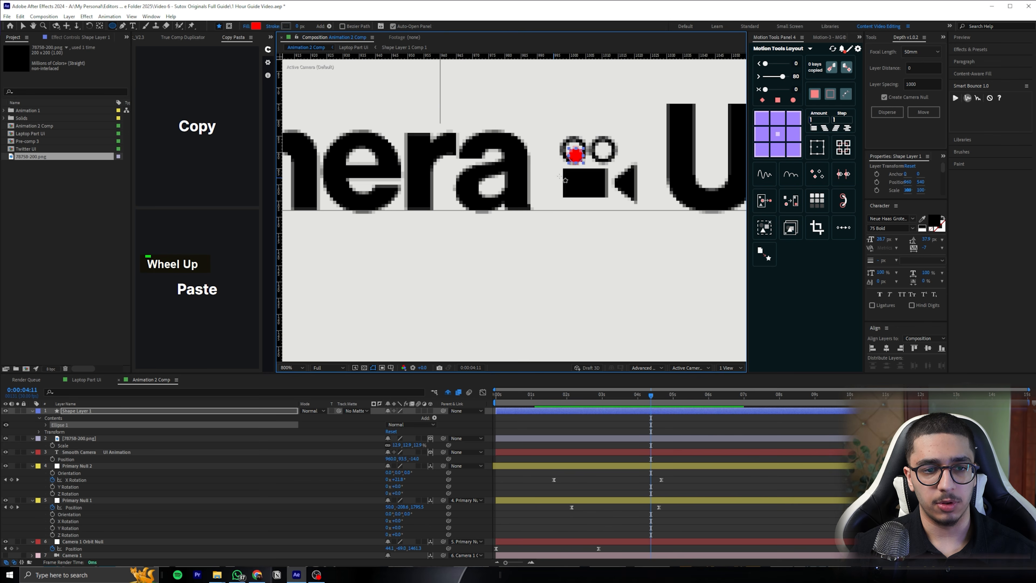
pyautogui.middleClick(542, 191)
# Center the red circle in the left reel, scale it to 82%, and place a duplicate in the right reel
pyautogui.press('v')
pyautogui.moveTo(535, 178); pyautogui.dragTo(533, 173)
pyautogui.press('s')
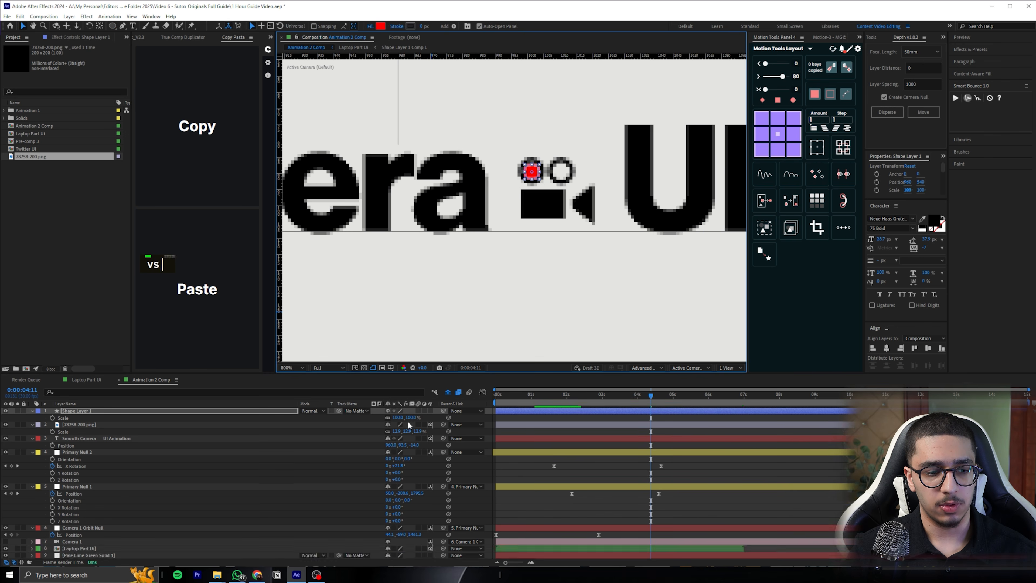
pyautogui.scroll(1, 554, 139)
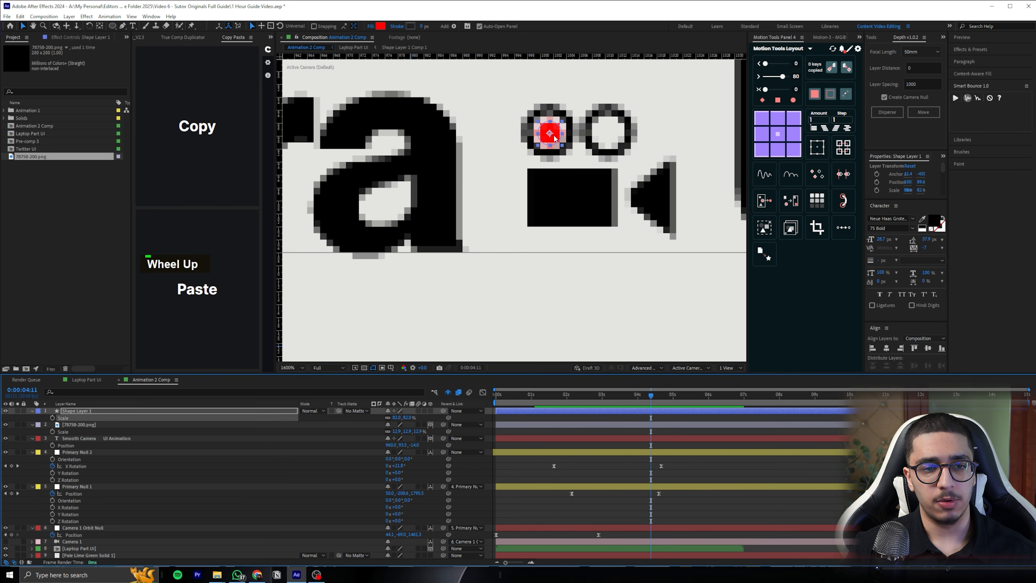
pyautogui.moveTo(551, 135); pyautogui.dragTo(608, 132)
pyautogui.hotkey('ctrl', 'd')
pyautogui.scroll(-5, 533, 216)
pyautogui.scroll(3, 534, 216)
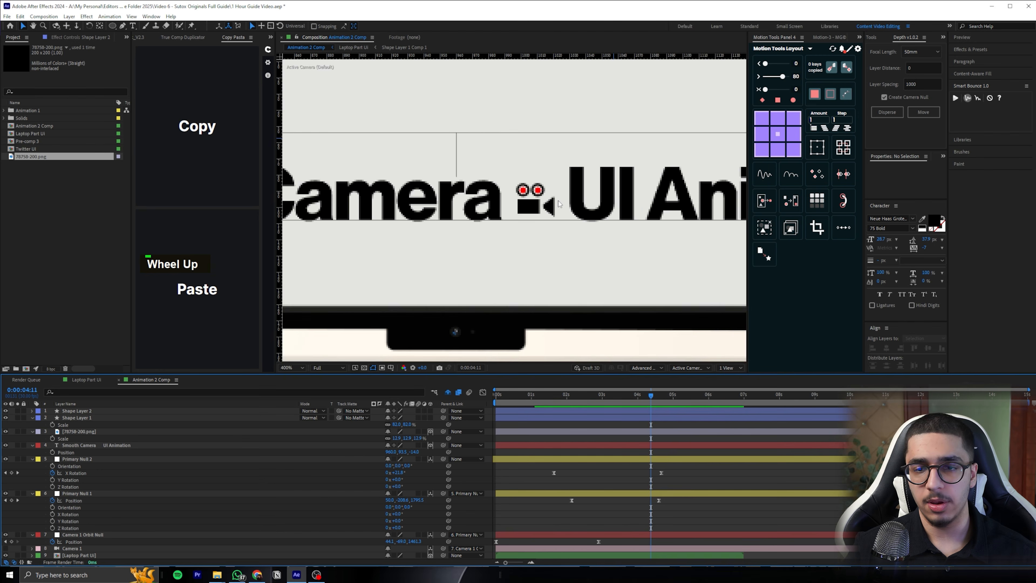
# Make Shape Layer 1 and Shape Layer 2 3D and collapse the properties of all layers
pyautogui.moveTo(430, 412); pyautogui.dragTo(430, 418)
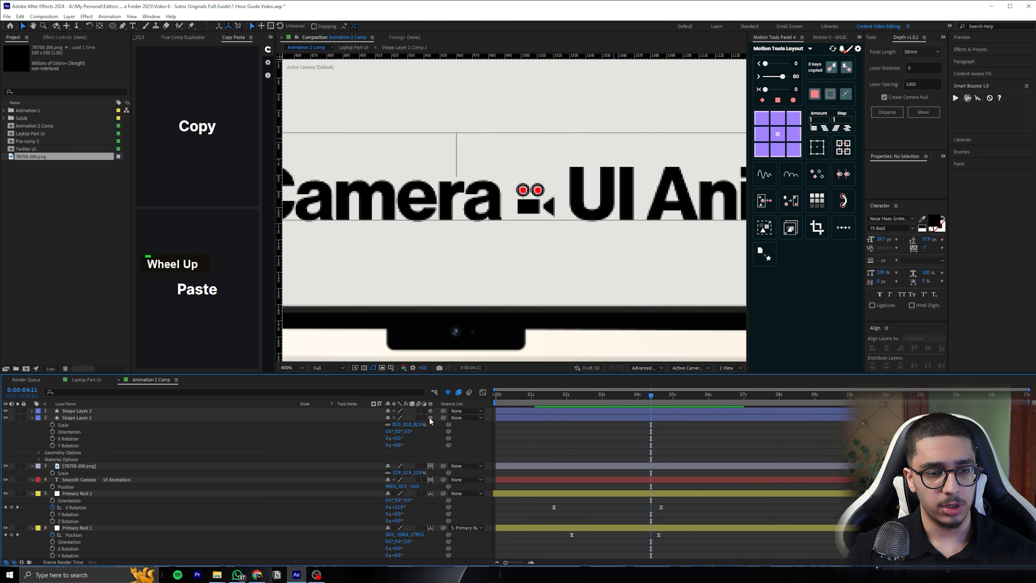
pyautogui.click(32, 417)
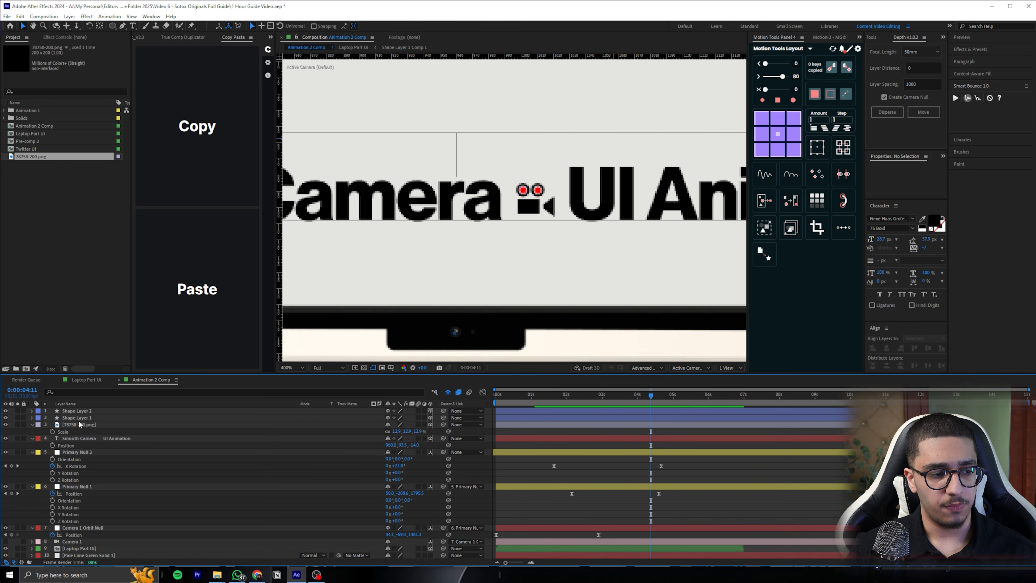
pyautogui.hotkey('ctrl', 'a')
pyautogui.click(32, 424)
pyautogui.click(84, 499)
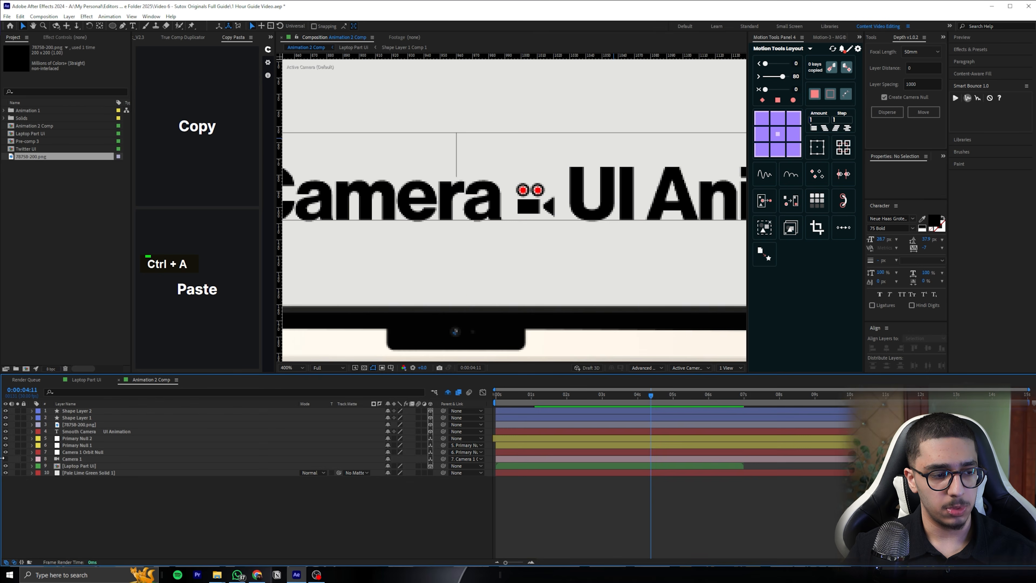
# Turn Camera 1's visibility back on and check the icon in the camera view
pyautogui.click(6, 459)
pyautogui.scroll(-2, 519, 252)
pyautogui.scroll(-1, 519, 251)
pyautogui.scroll(1, 542, 285)
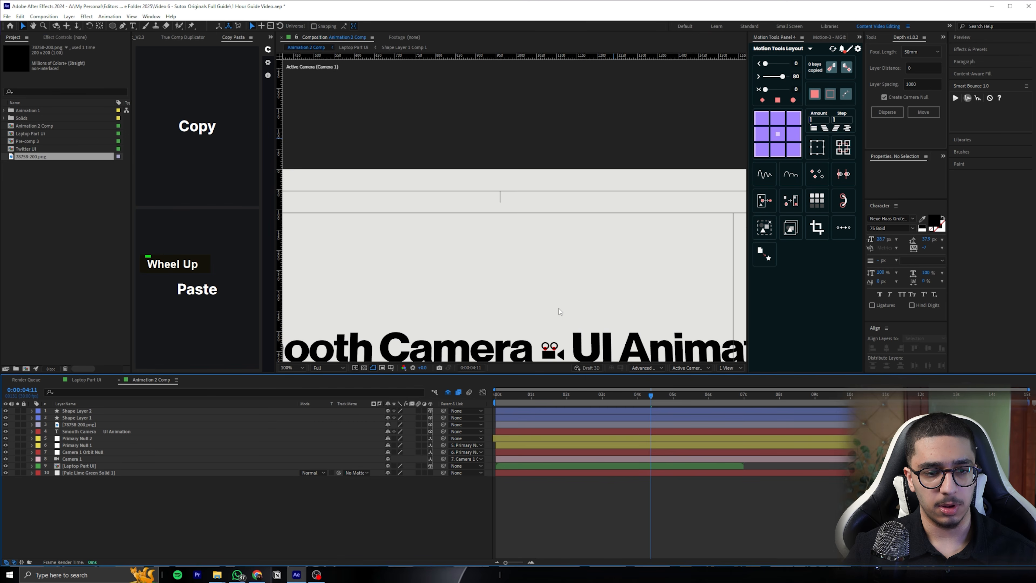
pyautogui.moveTo(559, 312); pyautogui.dragTo(531, 180)
pyautogui.scroll(2, 531, 180)
# Copy the camera icon's Position and paste it onto both red circle layers
pyautogui.click(98, 411)
pyautogui.keyDown('shift'); pyautogui.click(93, 416); pyautogui.keyUp('shift')
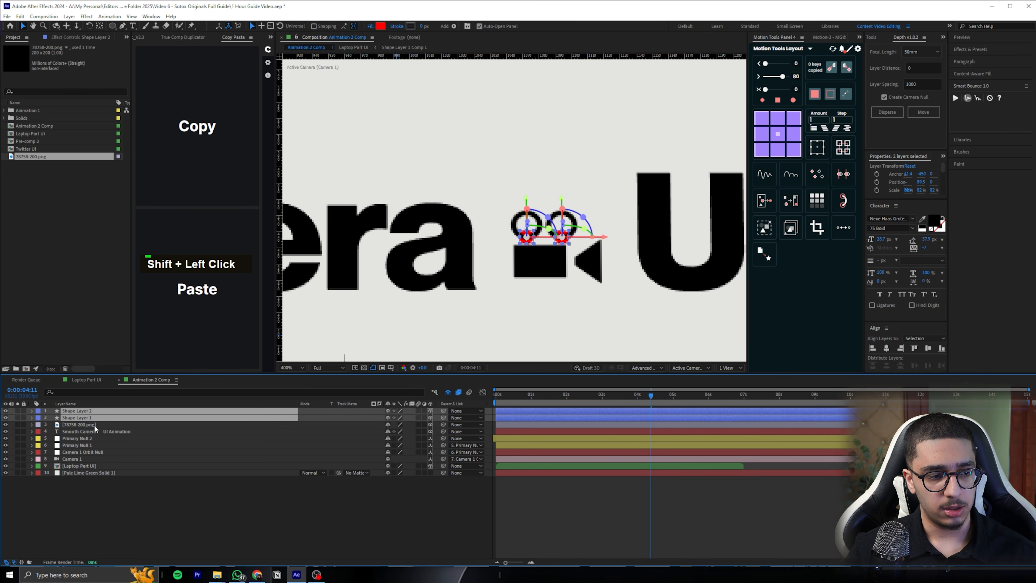
pyautogui.click(94, 425)
pyautogui.press('p')
pyautogui.click(90, 411)
pyautogui.press('p')
pyautogui.click(420, 438)
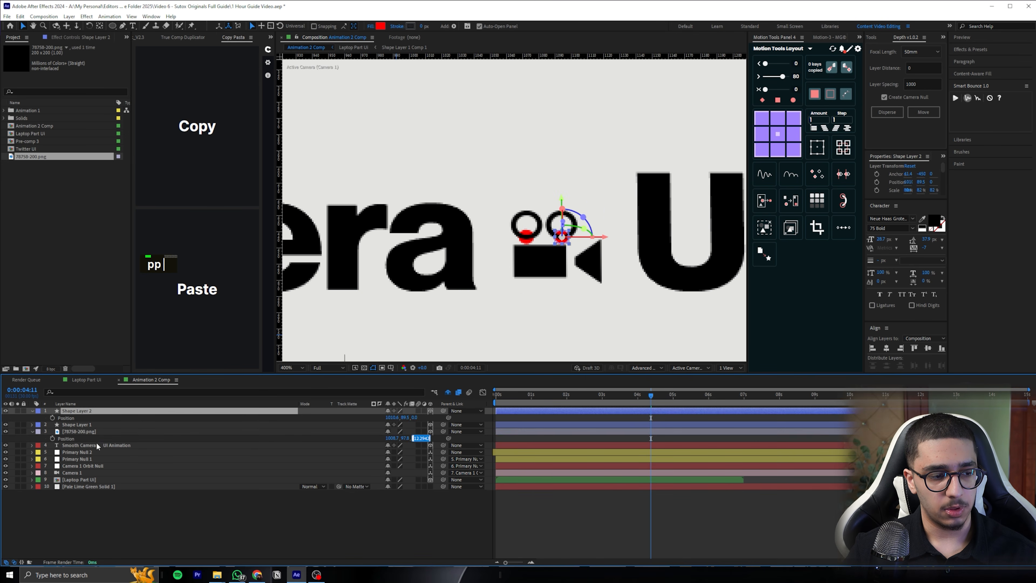
pyautogui.click(83, 434)
pyautogui.hotkey('ctrl', 'c')
pyautogui.click(87, 425)
pyautogui.keyDown('shift'); pyautogui.click(111, 410); pyautogui.keyUp('shift')
pyautogui.hotkey('ctrl', 'v')
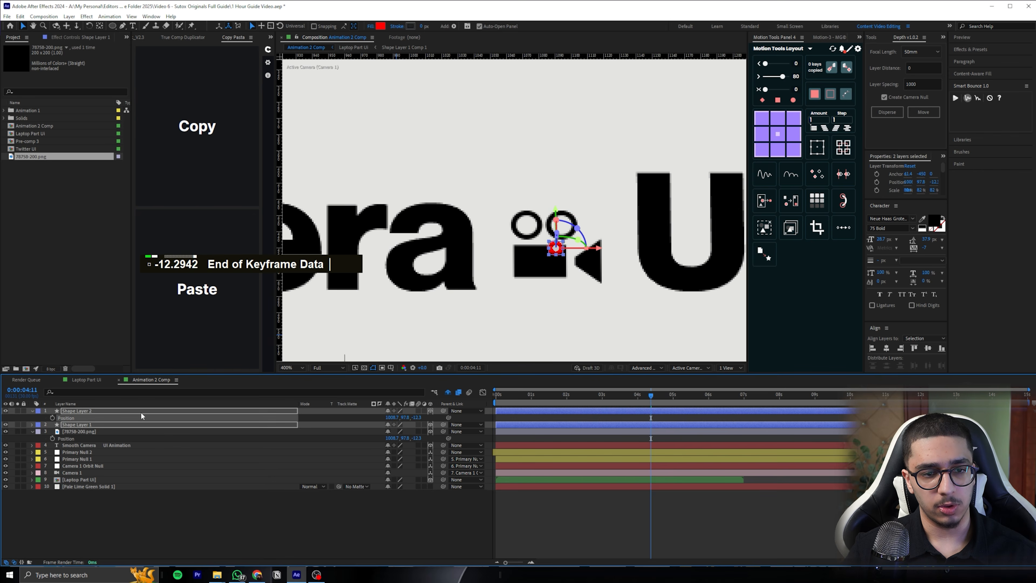
# Move the two red circles back into the icon's left and right reels
pyautogui.scroll(1, 556, 278)
pyautogui.moveTo(589, 274); pyautogui.dragTo(531, 244)
pyautogui.click(531, 244)
pyautogui.scroll(-6, 536, 245)
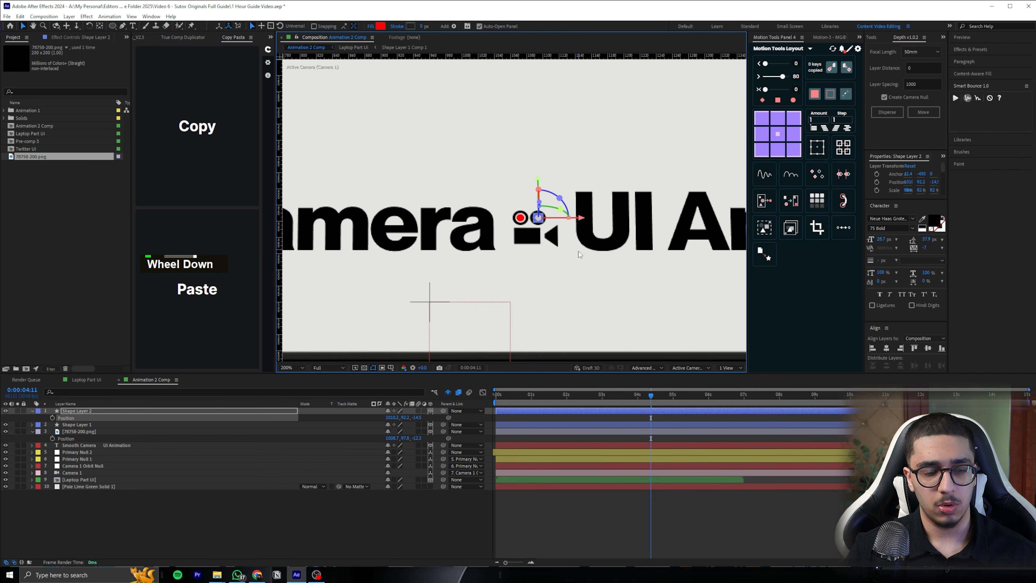
pyautogui.click(584, 288)
# Preview the camera animation and change the text layer's font style to 65 Medium
pyautogui.press('space')
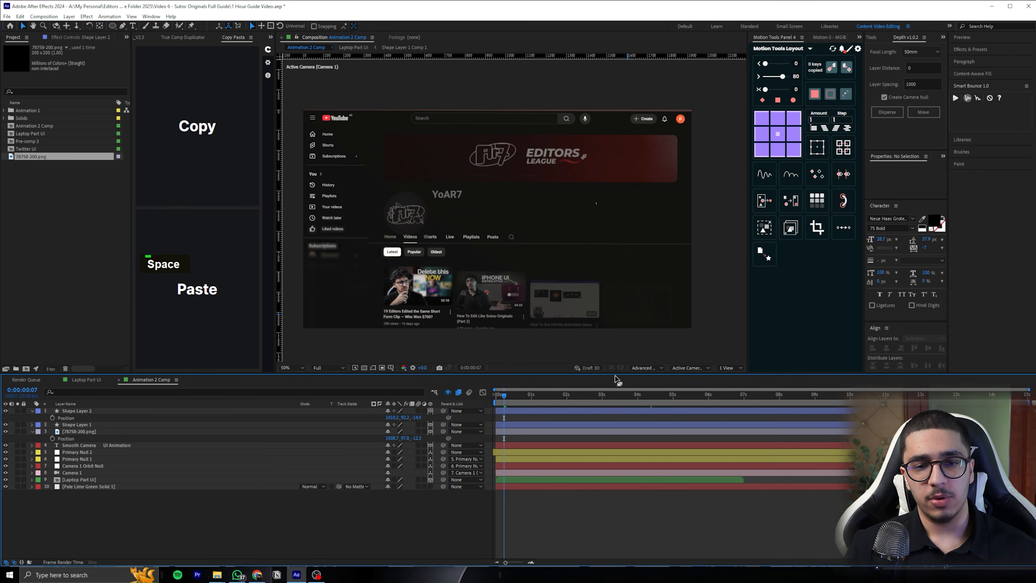
pyautogui.moveTo(538, 397); pyautogui.dragTo(598, 394)
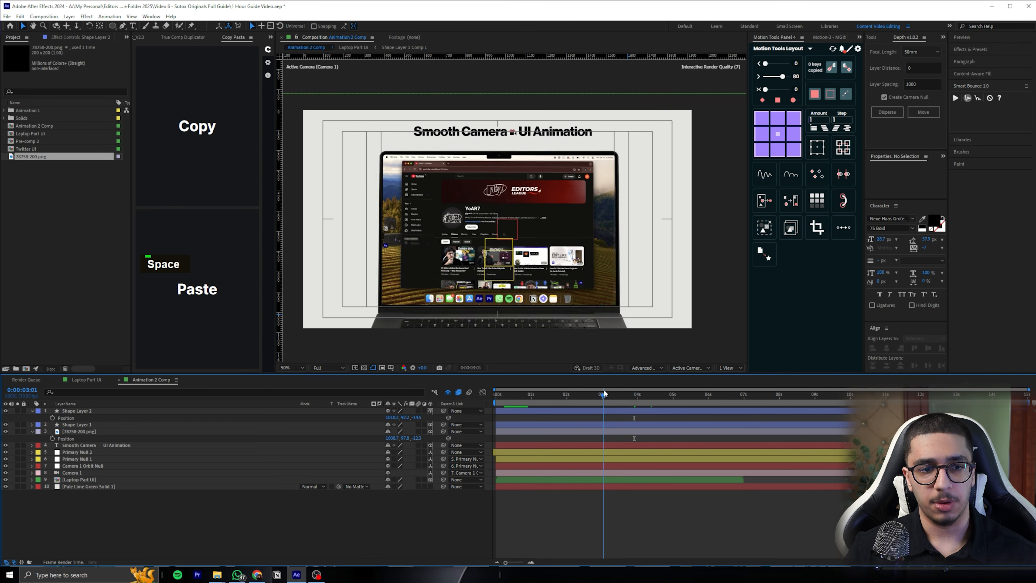
pyautogui.click(460, 141)
pyautogui.click(910, 226)
pyautogui.click(892, 326)
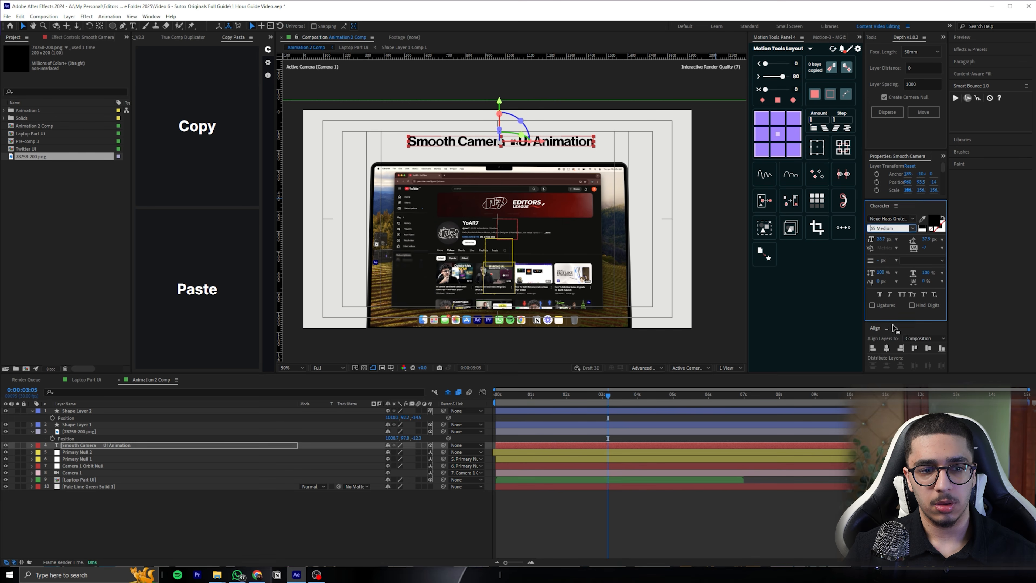
pyautogui.click(730, 495)
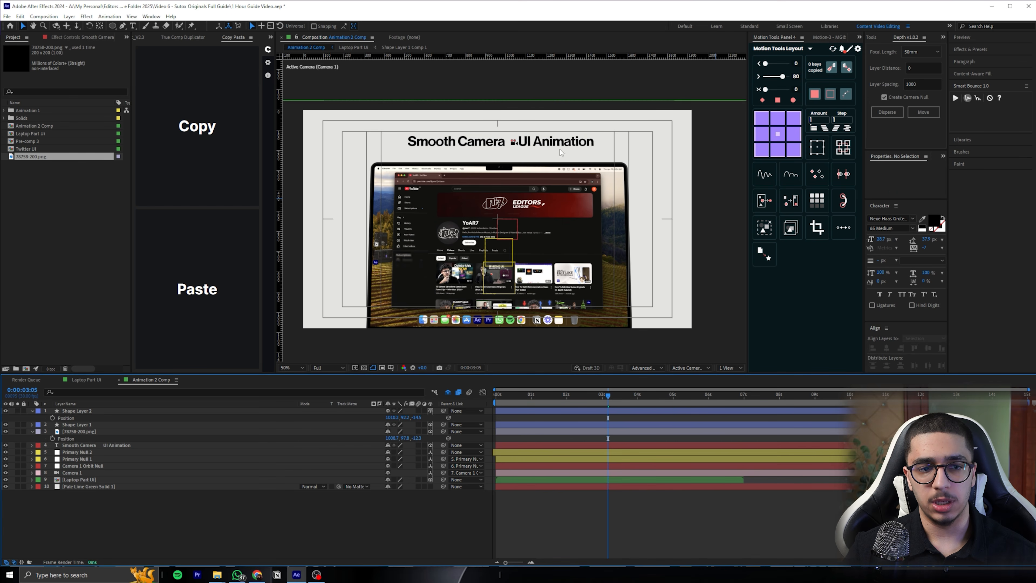
# Shift the camera icon and both red circles together closer to the word "Camera" and save the project
pyautogui.scroll(2, 560, 149)
pyautogui.middleClick(502, 136)
pyautogui.click(540, 153)
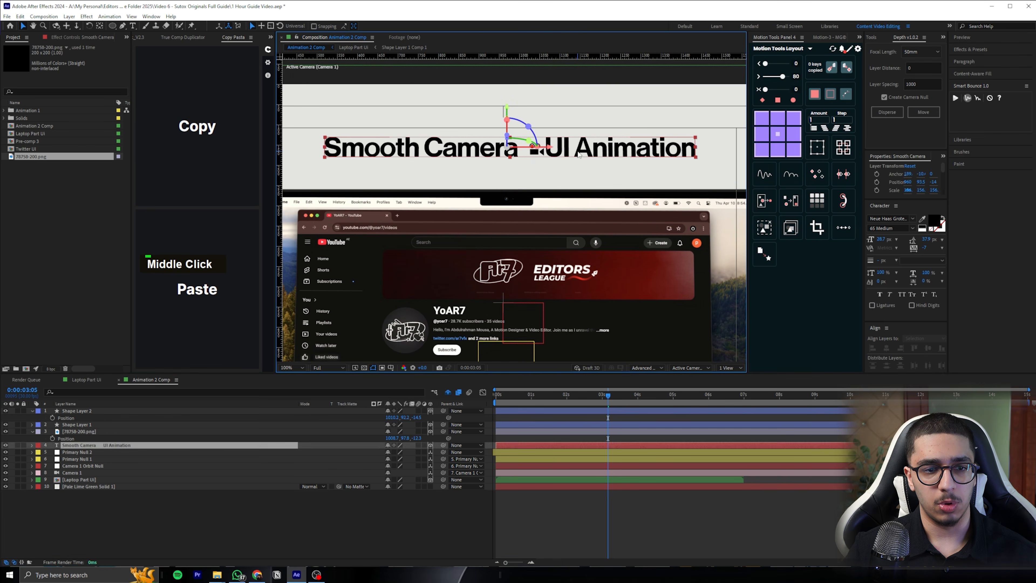
pyautogui.click(79, 431)
pyautogui.keyDown('shift'); pyautogui.click(76, 411); pyautogui.keyUp('shift')
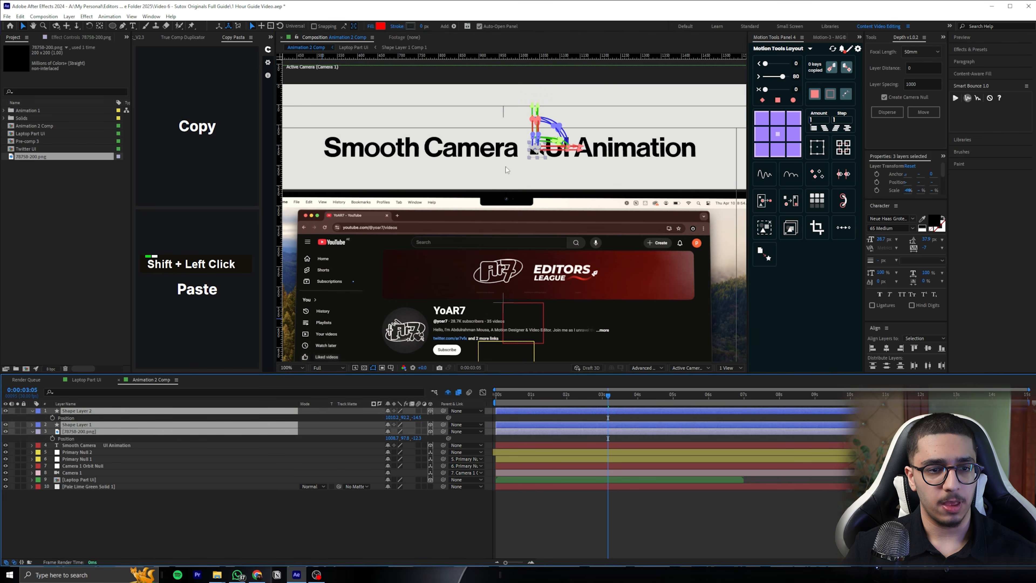
pyautogui.scroll(1, 510, 165)
pyautogui.middleClick(564, 86)
pyautogui.press('v')
pyautogui.moveTo(546, 157); pyautogui.dragTo(535, 157)
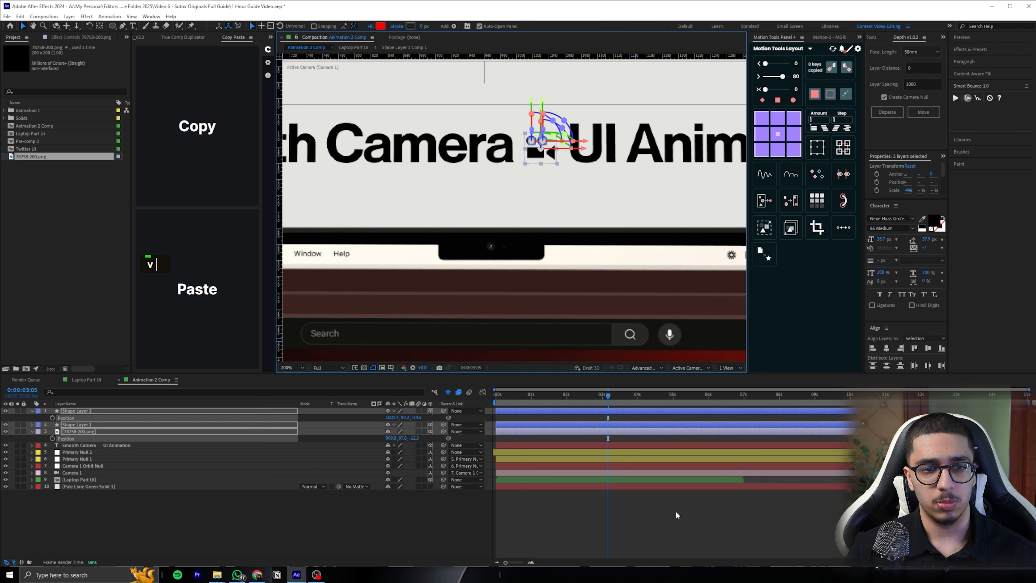
pyautogui.click(676, 515)
pyautogui.scroll(-1, 604, 251)
pyautogui.hotkey('ctrl', 's')
# At 0:00:03:04, add a text animator with Position and Opacity properties to the "Smooth Camera UI Animation" layer
pyautogui.click(524, 172)
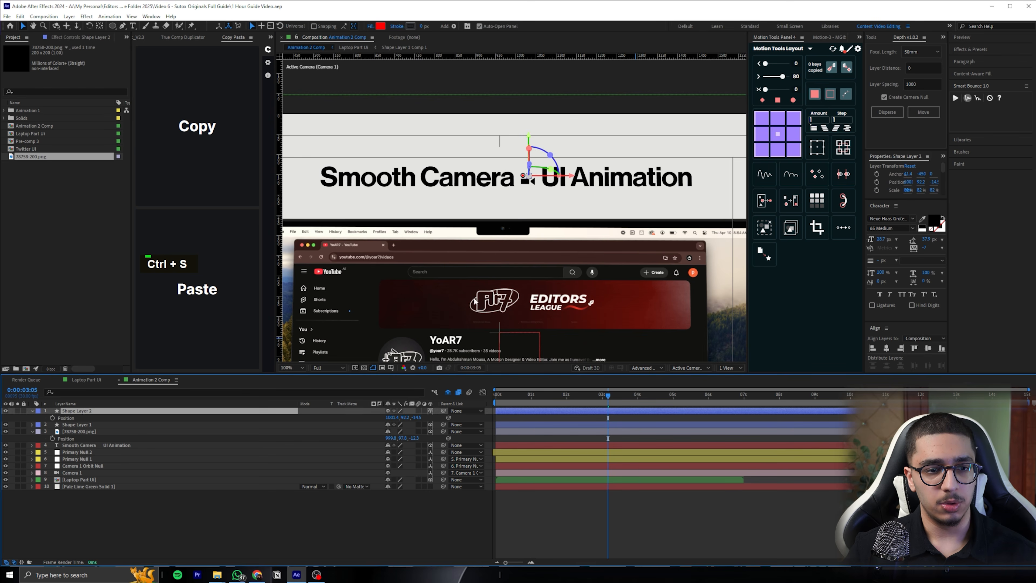
pyautogui.scroll(-1, 474, 301)
pyautogui.click(91, 444)
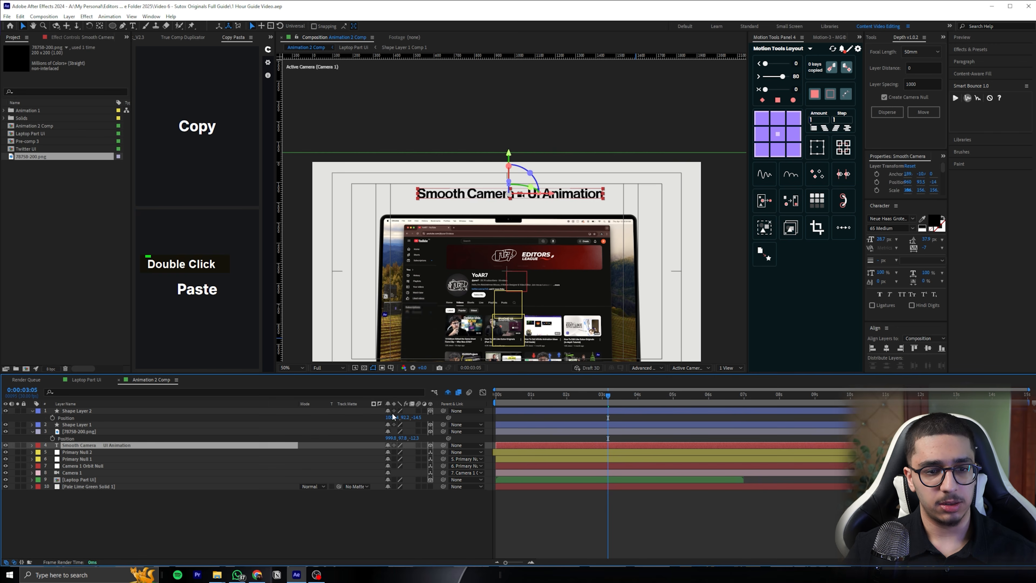
pyautogui.moveTo(609, 402)
pyautogui.mouseDown()
pyautogui.moveTo(630, 389)
pyautogui.moveTo(580, 390)
pyautogui.moveTo(606, 394)
pyautogui.mouseUp()
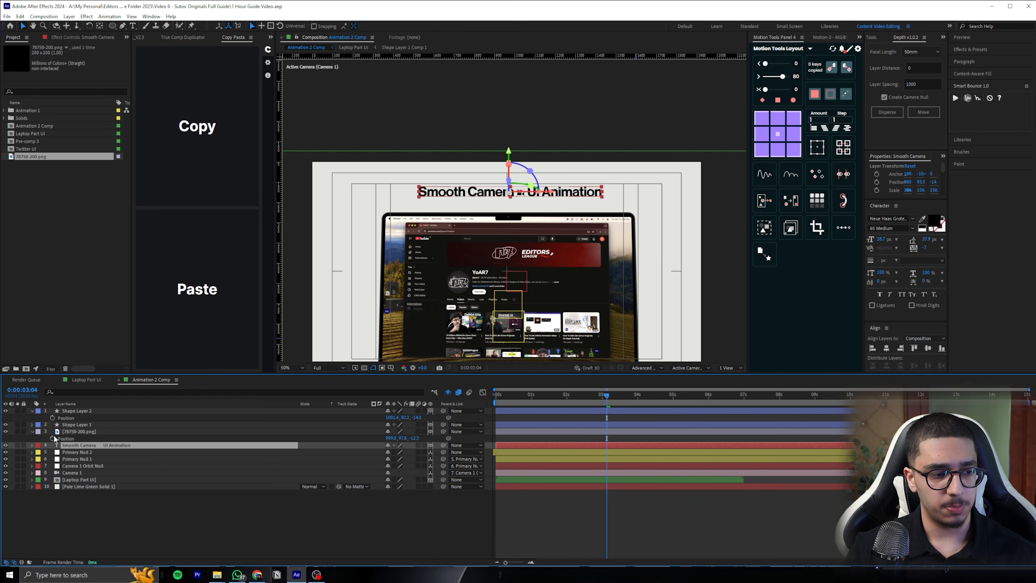
pyautogui.doubleClick(32, 445)
pyautogui.click(434, 452)
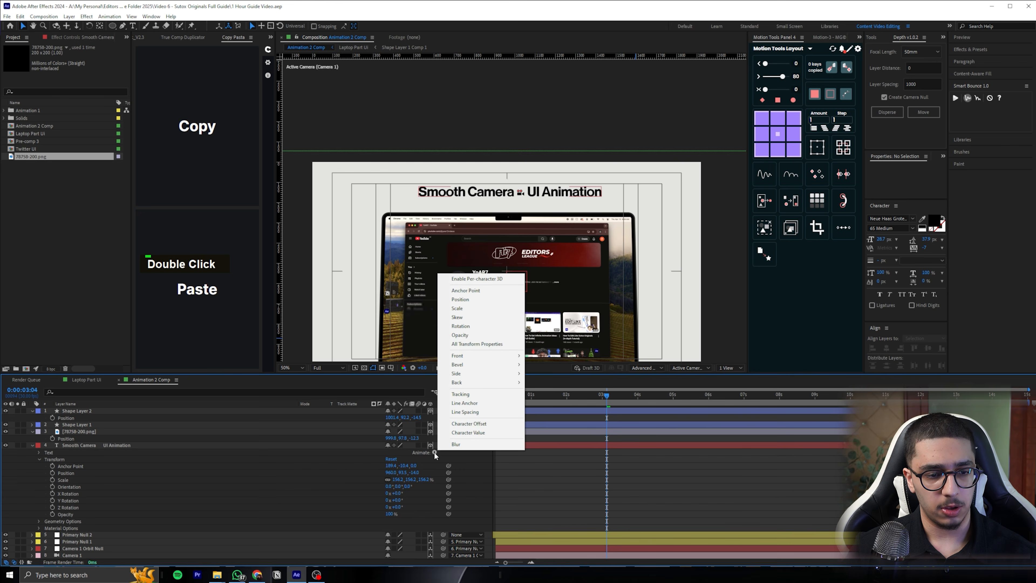
pyautogui.click(478, 301)
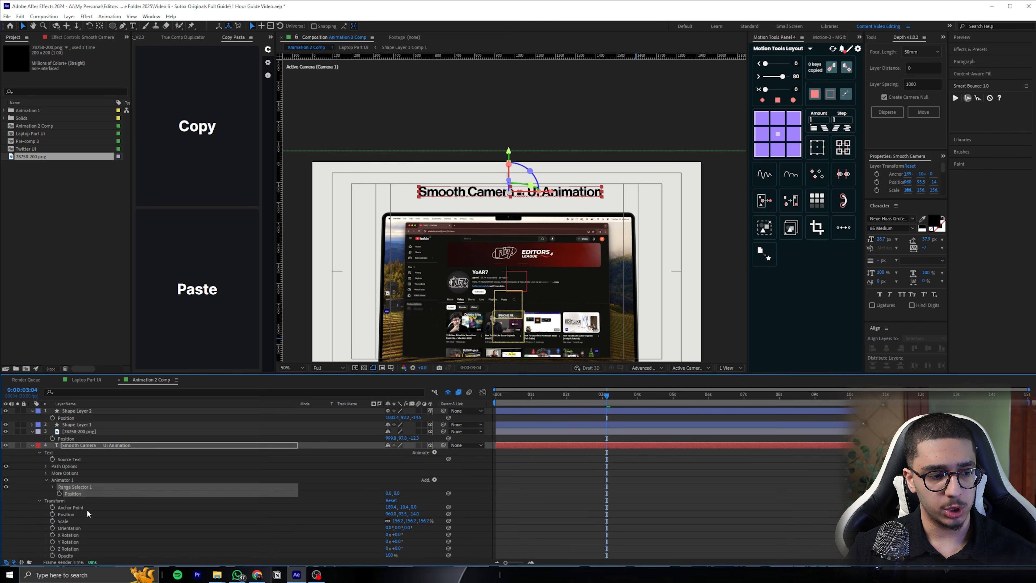
pyautogui.click(431, 481)
pyautogui.moveTo(452, 482)
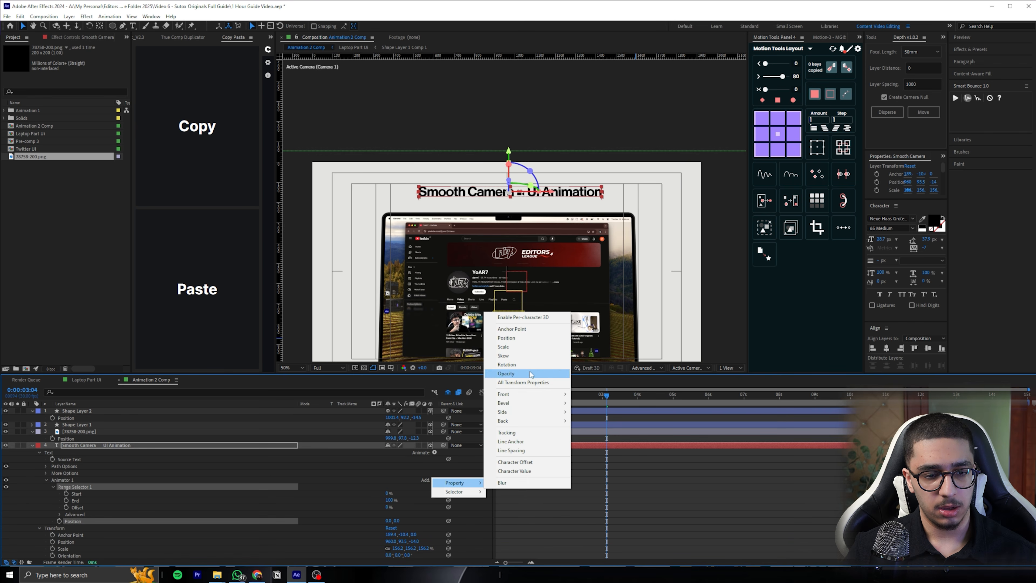
pyautogui.click(519, 374)
# Configure the text animator to be based on Words with a Ramp Up shape, a downward Position offset and 0% Opacity
pyautogui.scroll(-3, 150, 469)
pyautogui.click(58, 472)
pyautogui.scroll(-2, 84, 472)
pyautogui.click(410, 465)
pyautogui.click(424, 493)
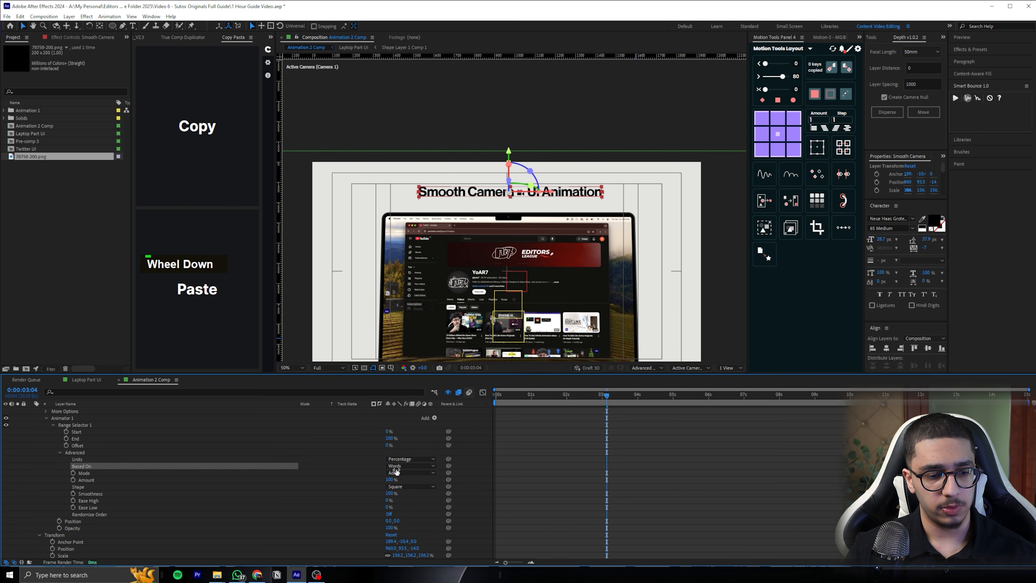
pyautogui.click(410, 487)
pyautogui.click(409, 500)
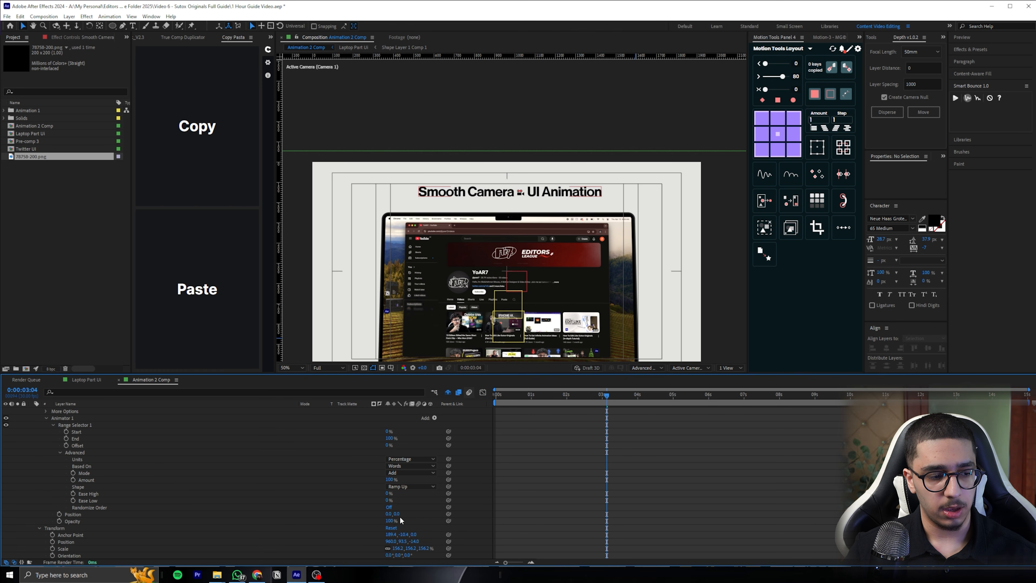
pyautogui.moveTo(394, 514); pyautogui.dragTo(191, 523)
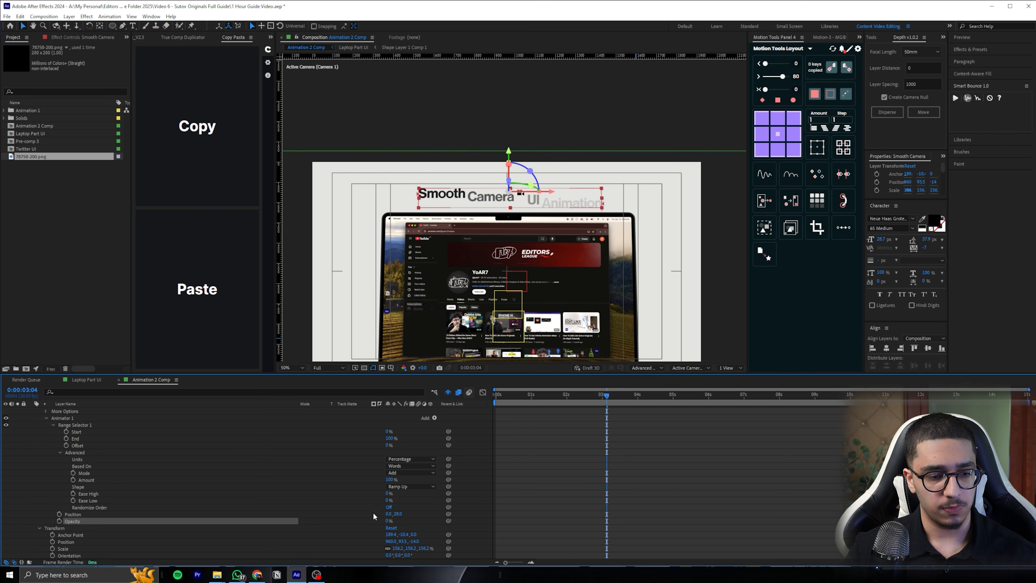
pyautogui.moveTo(400, 514); pyautogui.dragTo(403, 513)
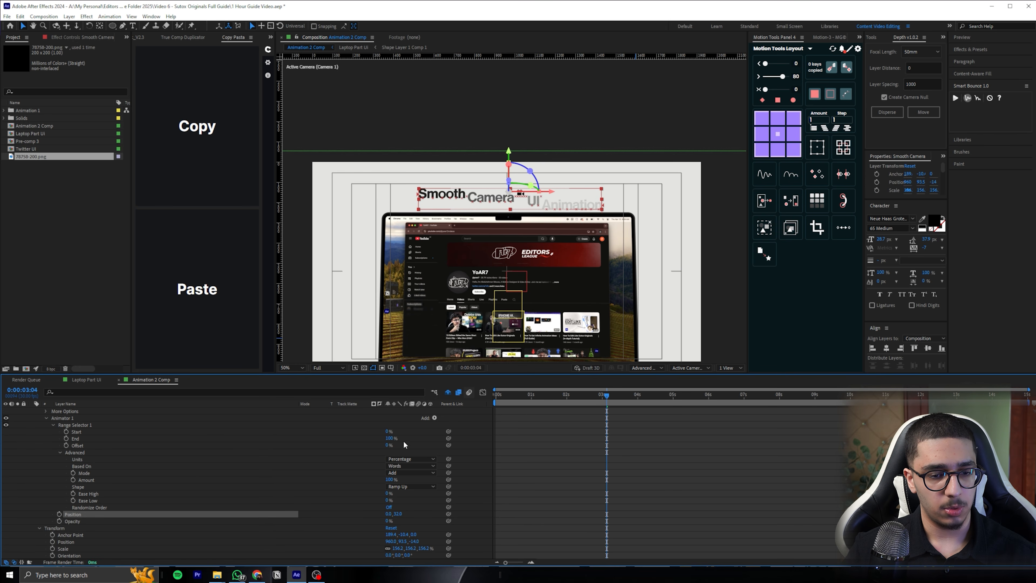
# Keyframe the range selector's Offset from -100% at 0:00:03:04 to 100% at 0:00:03:23
pyautogui.click(65, 445)
pyautogui.moveTo(388, 445); pyautogui.dragTo(223, 450)
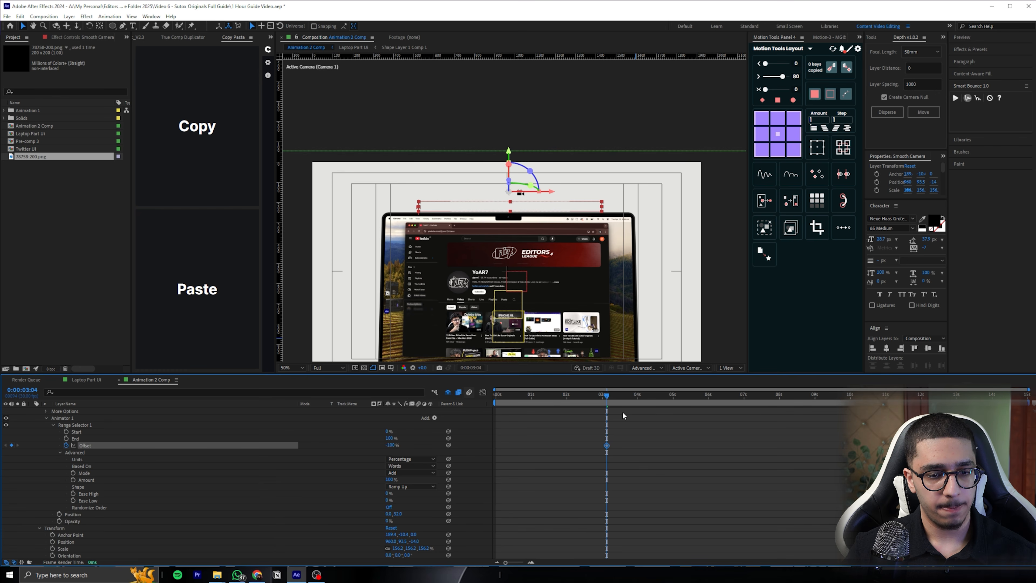
pyautogui.moveTo(614, 396); pyautogui.dragTo(624, 396)
pyautogui.moveTo(628, 395); pyautogui.dragTo(629, 395)
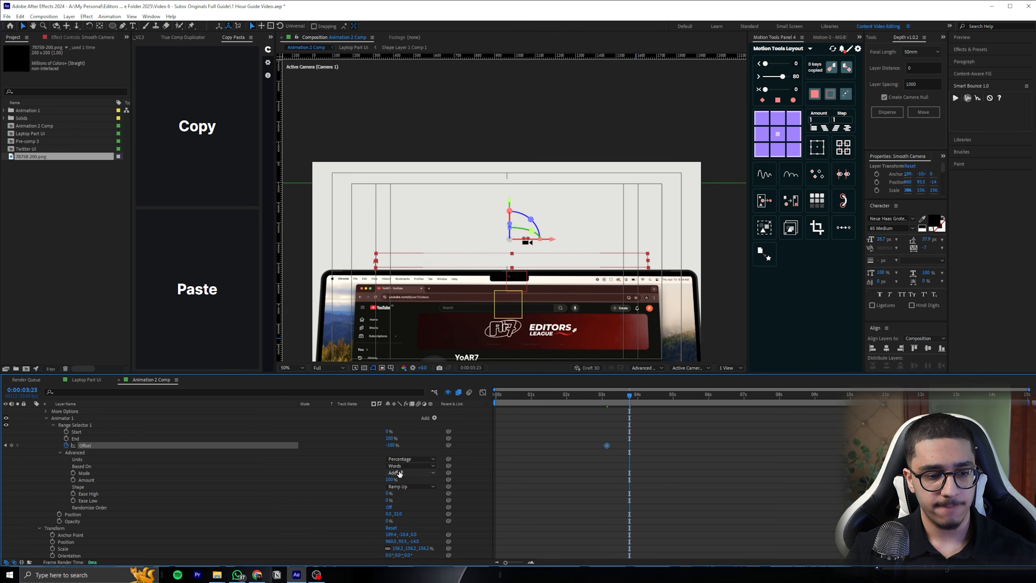
pyautogui.moveTo(390, 446); pyautogui.dragTo(559, 455)
pyautogui.click(565, 459)
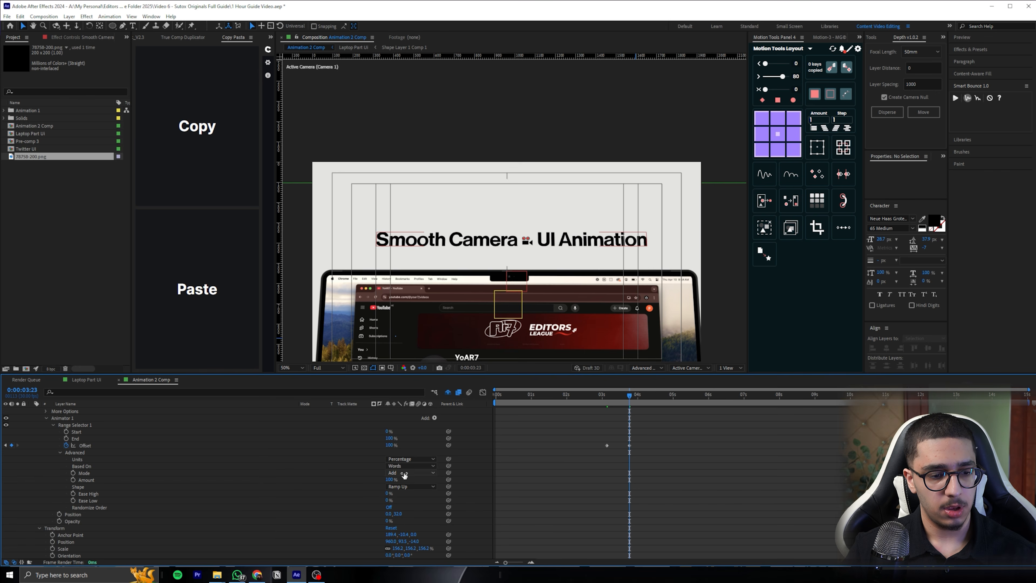
# Set the range selector's Ease Low to 100%, widen the spacing of the Offset keyframes and preview the text reveal
pyautogui.moveTo(387, 500); pyautogui.dragTo(650, 494)
pyautogui.moveTo(608, 397); pyautogui.dragTo(600, 398)
pyautogui.moveTo(629, 445); pyautogui.dragTo(656, 444)
pyautogui.press('space')
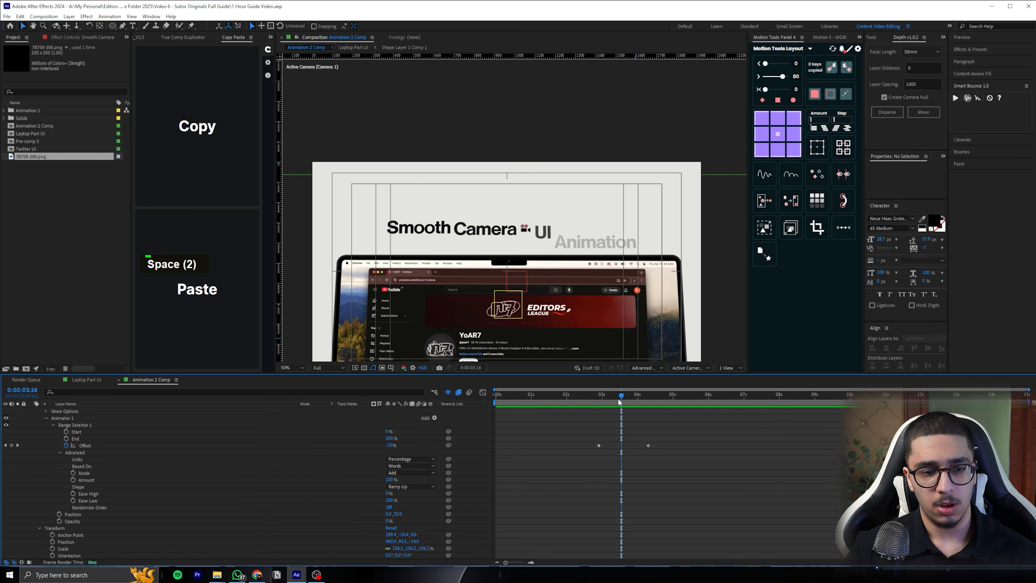
# Go to 0:00:03:13 and parent both red circle shape layers to the camera icon layer
pyautogui.moveTo(618, 397); pyautogui.dragTo(618, 396)
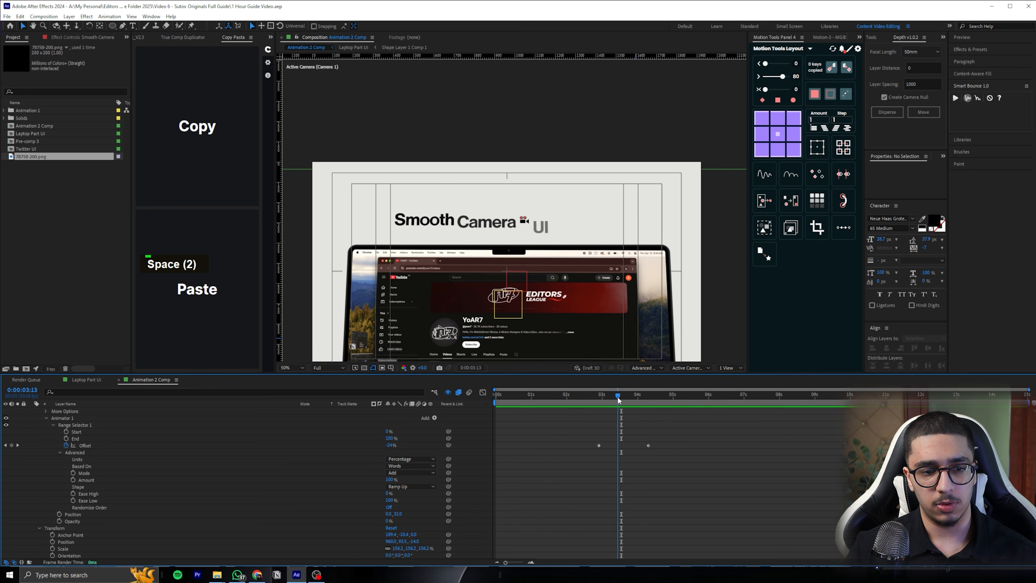
pyautogui.scroll(1, 622, 436)
pyautogui.click(181, 431)
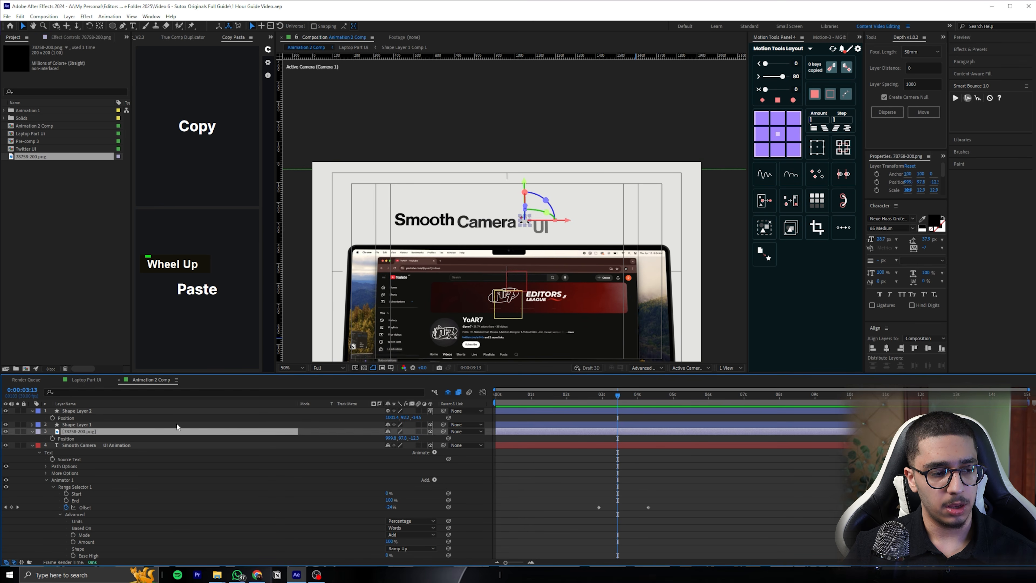
pyautogui.click(177, 424)
pyautogui.keyDown('shift'); pyautogui.click(261, 410); pyautogui.keyUp('shift')
pyautogui.moveTo(360, 419); pyautogui.dragTo(96, 431)
# Keyframe the camera icon's Scale to grow from 0% at 0:00:03:13 to its full size over a few frames
pyautogui.click(97, 432)
pyautogui.press('s')
pyautogui.click(53, 438)
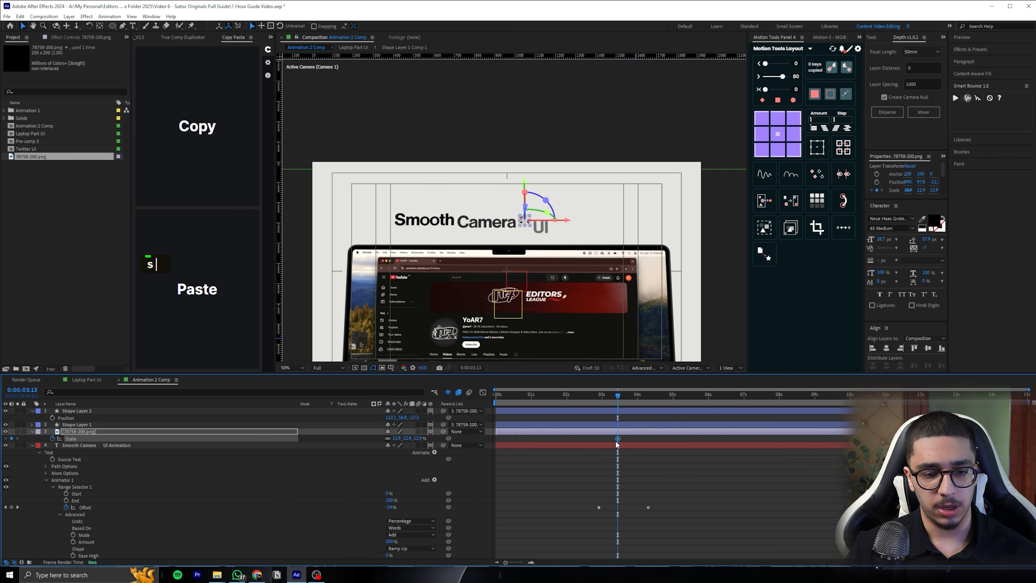
pyautogui.keyDown('alt'); pyautogui.scroll(3, 617, 441); pyautogui.keyUp('alt')
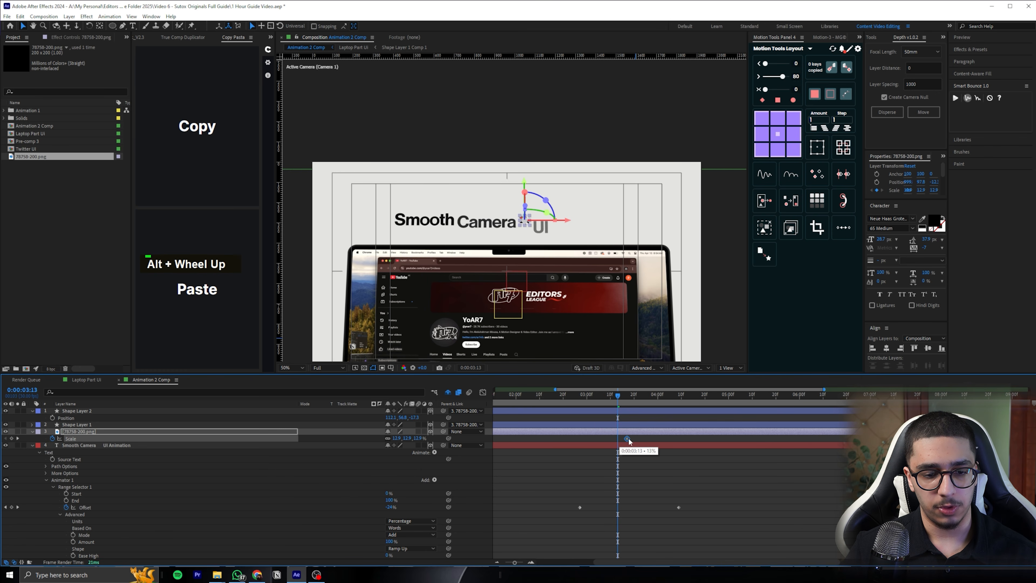
pyautogui.click(418, 438)
pyautogui.write('0')
pyautogui.press('Return')
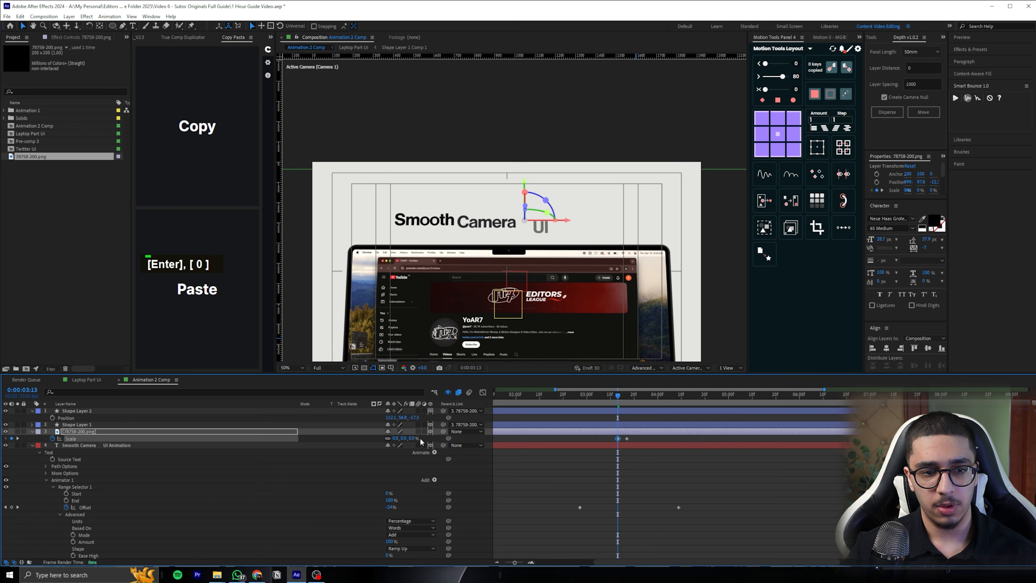
# Save the project and apply the Smart Bounce Elastic effect to both of the camera icon's Scale keyframes
pyautogui.moveTo(670, 435); pyautogui.dragTo(597, 440)
pyautogui.hotkey('ctrl', 's')
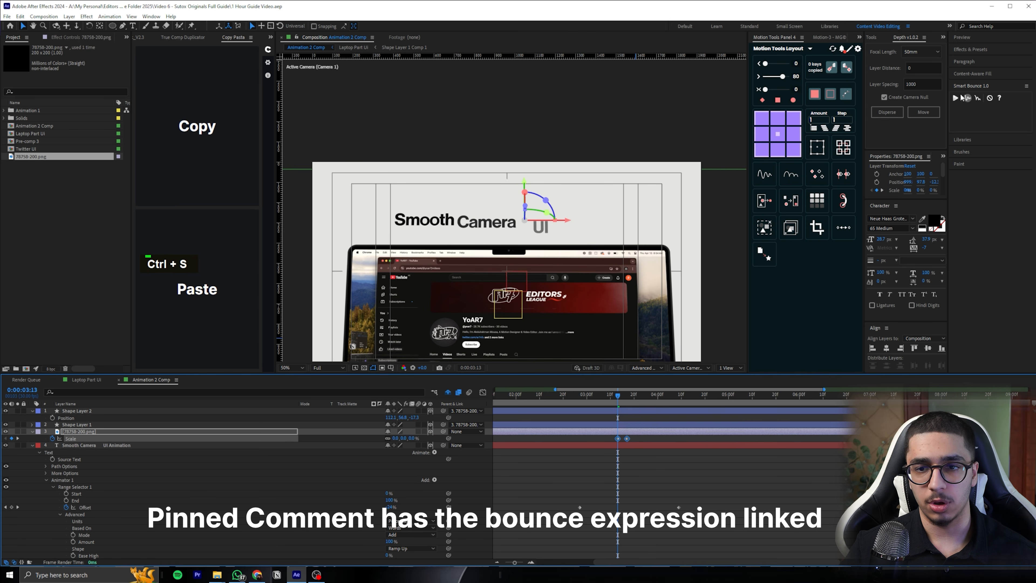
pyautogui.click(955, 98)
pyautogui.click(665, 460)
pyautogui.press('space')
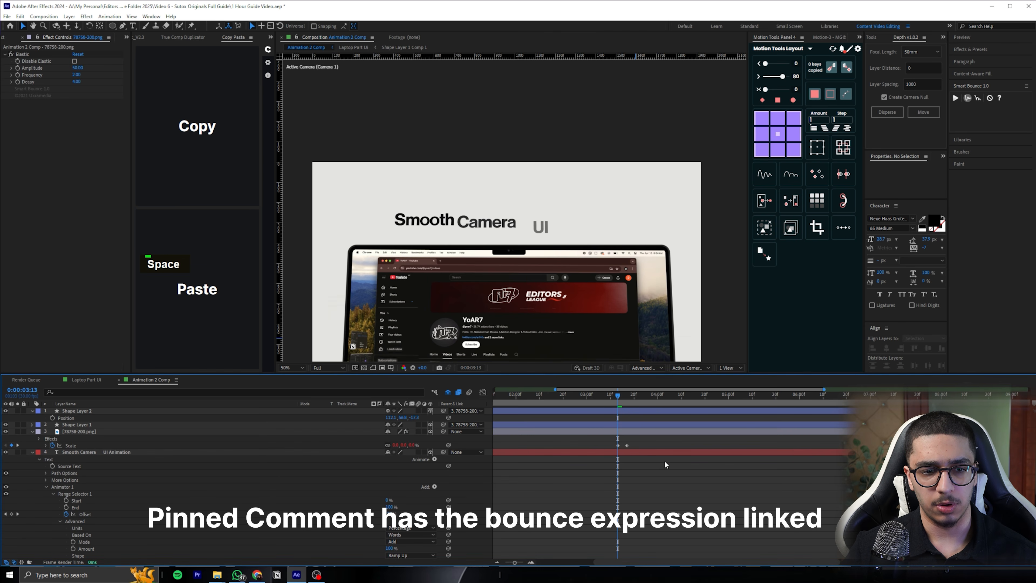
# Preview the camera icon's bounce from before its entrance and open the Elastic effect's Amplitude for editing
pyautogui.moveTo(617, 395); pyautogui.dragTo(541, 397)
pyautogui.press('space')
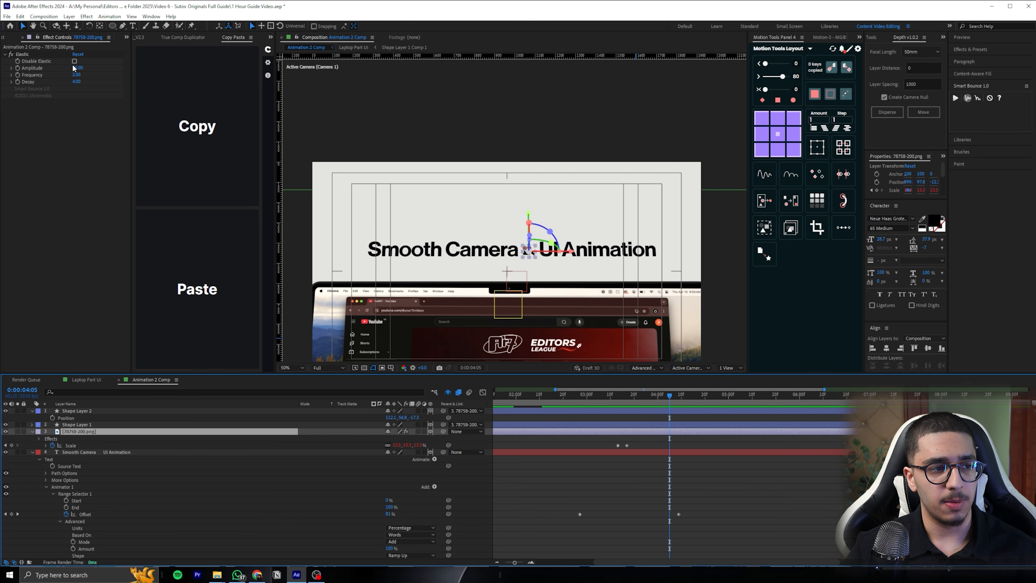
pyautogui.click(77, 68)
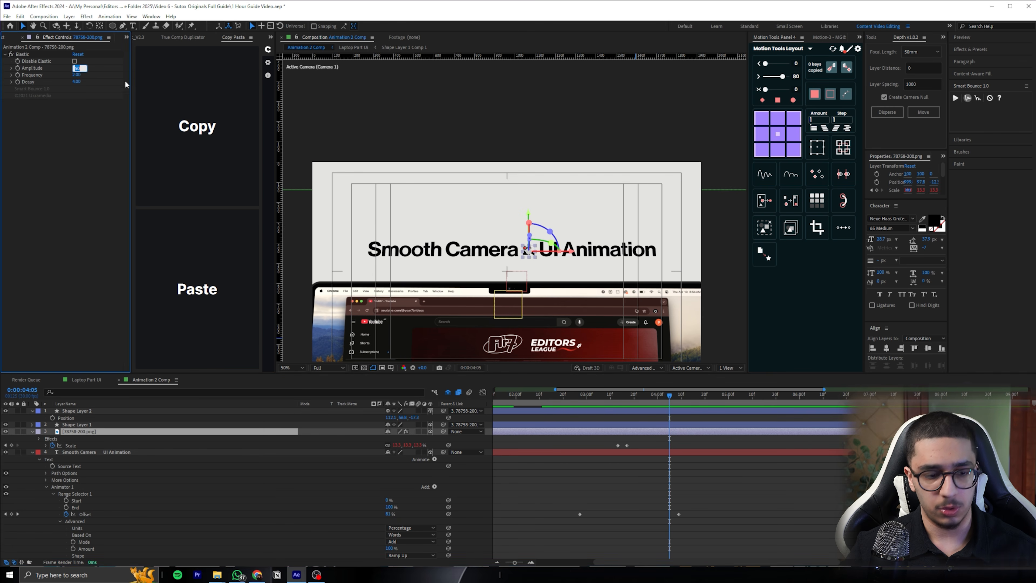
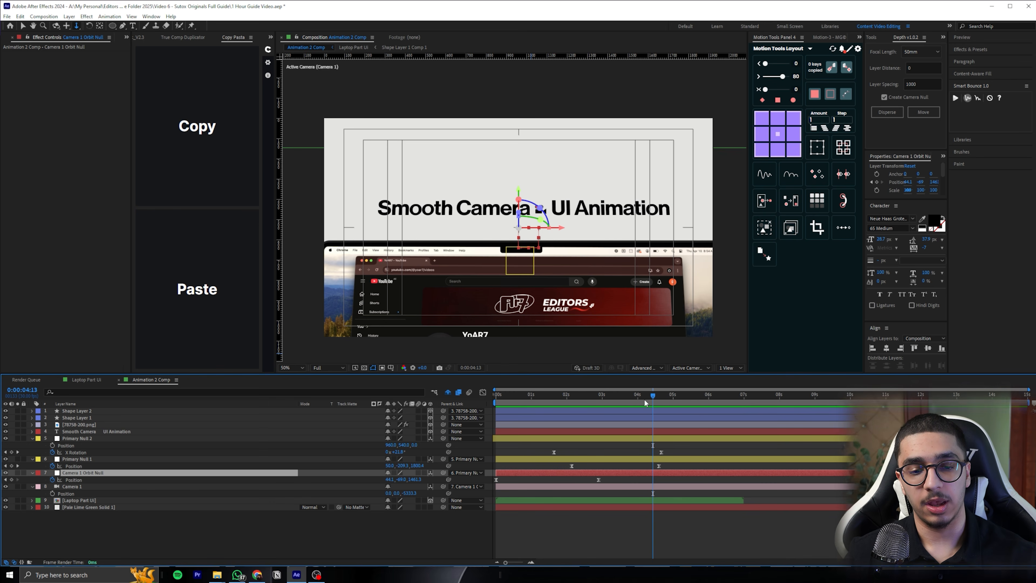
# Collapse the expanded properties of all layers and reveal only Camera 1 Orbit Null's Position
pyautogui.click(692, 517)
pyautogui.moveTo(657, 390); pyautogui.dragTo(661, 356)
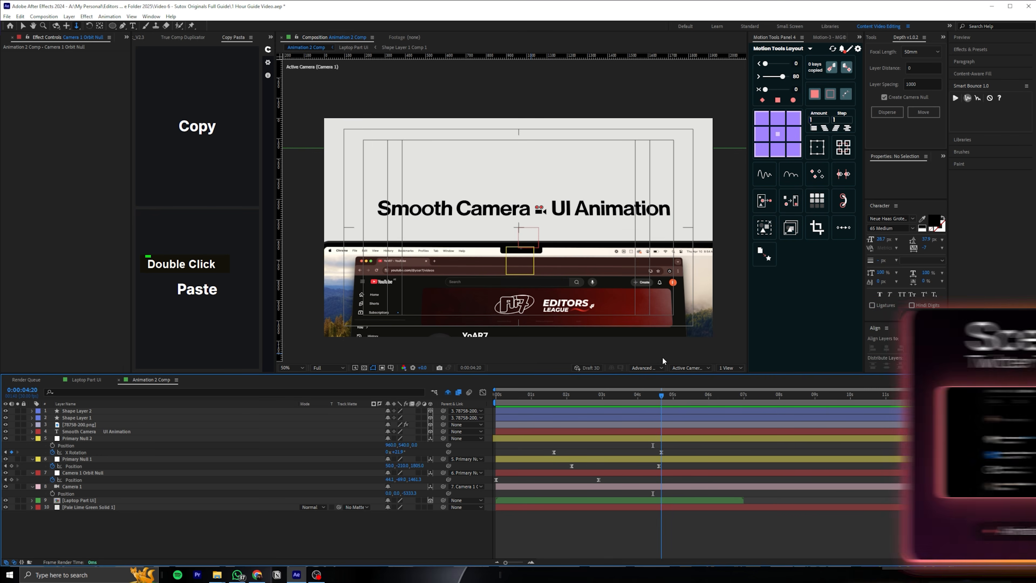
pyautogui.hotkey('ctrl', 'a')
pyautogui.click(33, 438)
pyautogui.click(97, 500)
pyautogui.click(100, 458)
pyautogui.click(94, 451)
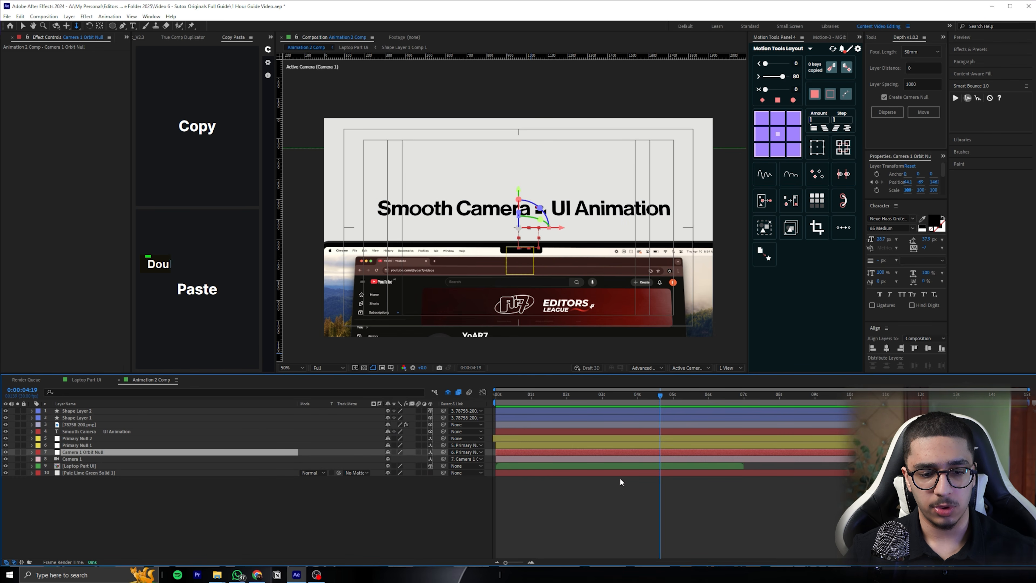
pyautogui.press('p')
# Reveal Primary Null 2's keyframes and add a Position keyframe to Camera 1 Orbit Null at 0:00:04:20, level with the last X Rotation keyframe
pyautogui.click(633, 395)
pyautogui.click(648, 437)
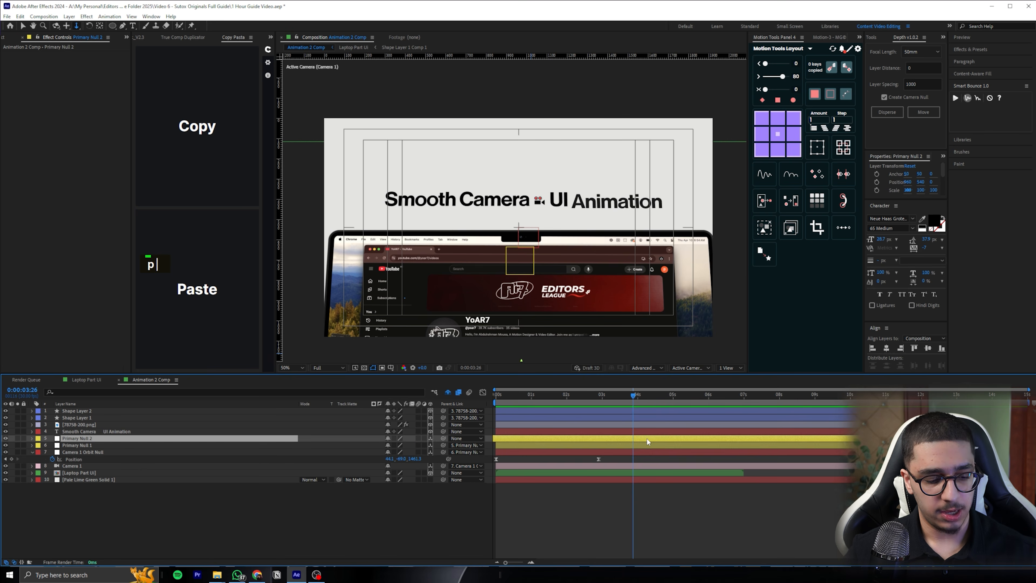
pyautogui.press('u')
pyautogui.click(638, 396)
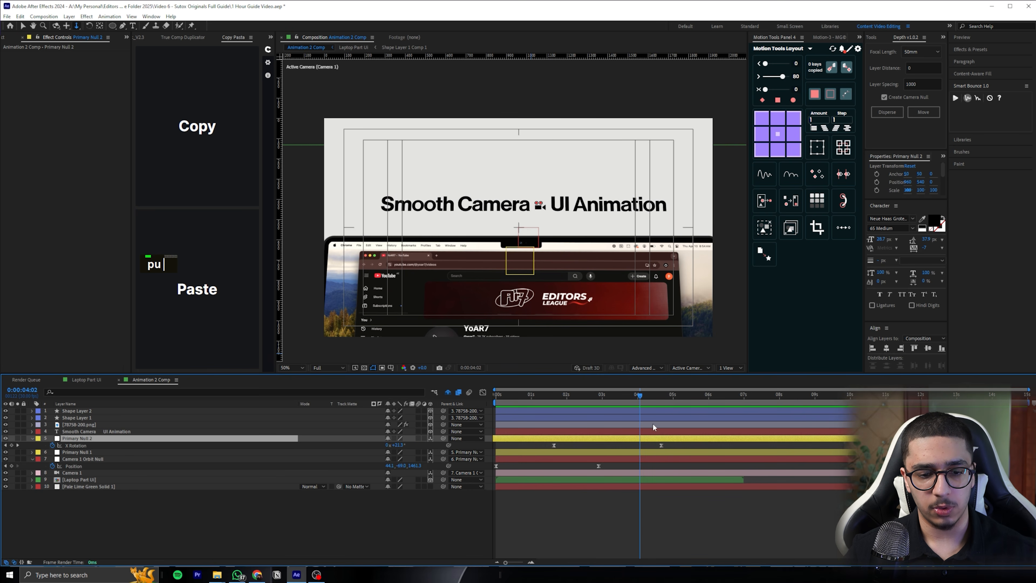
pyautogui.click(661, 394)
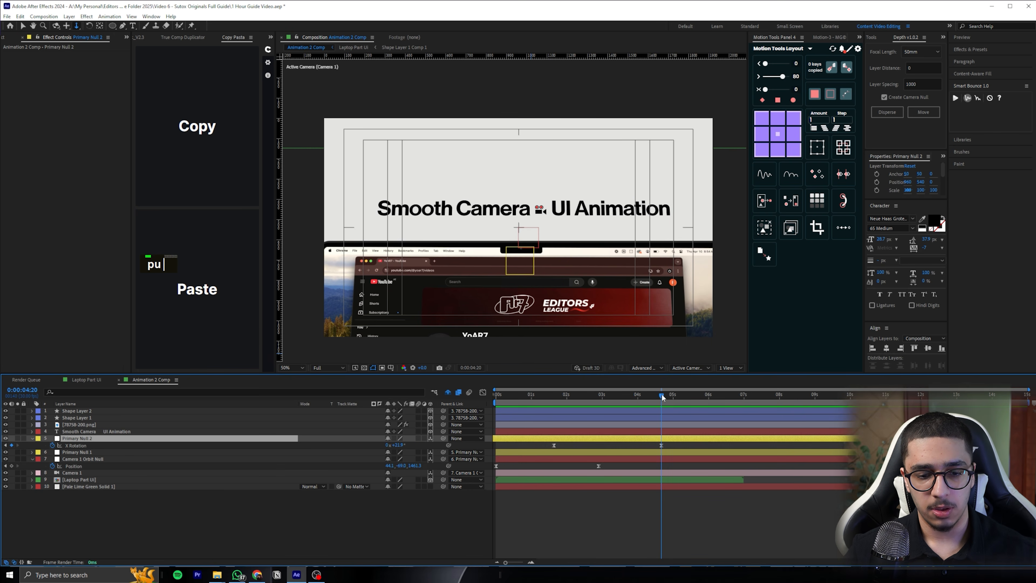
pyautogui.click(670, 457)
pyautogui.click(12, 465)
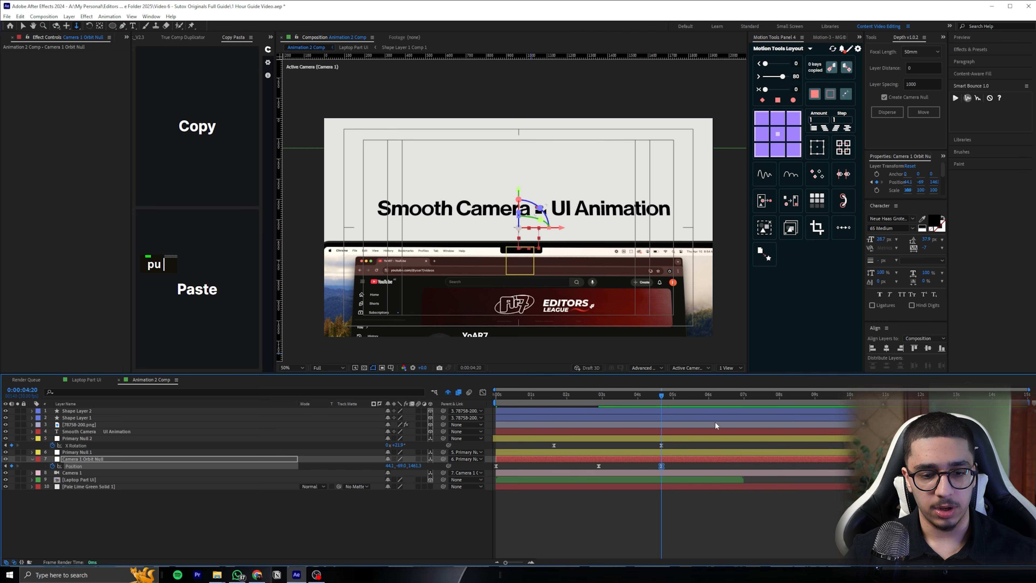
# Keyframe Camera 1 Orbit Null's Position at 0:00:06:11 so the camera pushes in close to the camera icon
pyautogui.moveTo(665, 397); pyautogui.dragTo(721, 399)
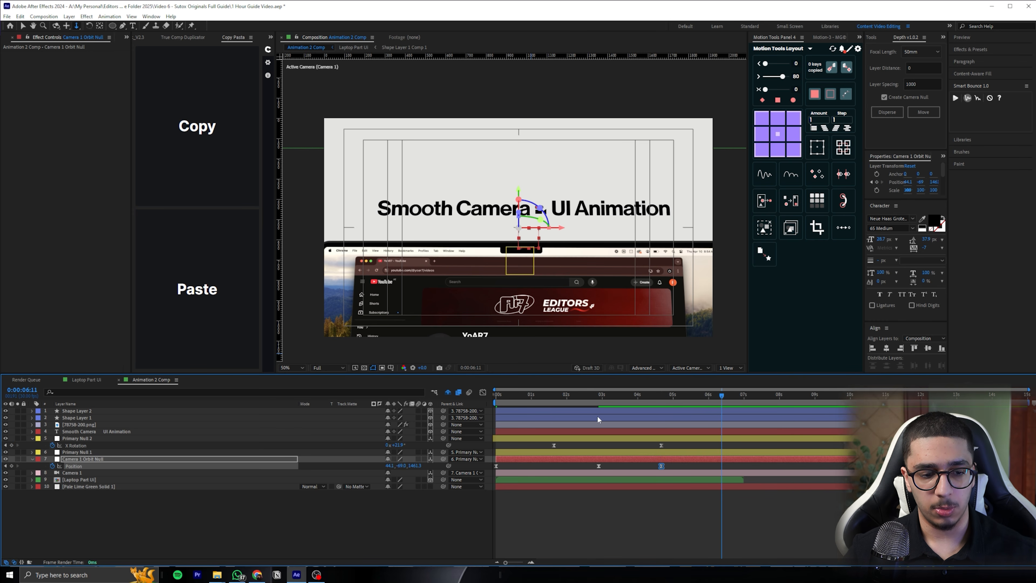
pyautogui.moveTo(417, 466); pyautogui.dragTo(460, 456)
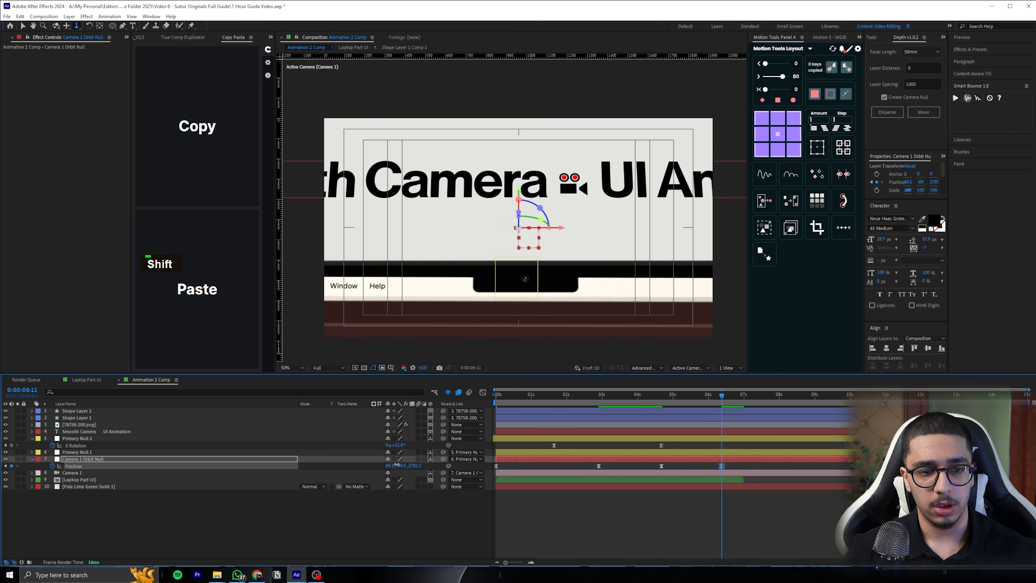
pyautogui.moveTo(397, 464); pyautogui.dragTo(404, 465)
pyautogui.moveTo(413, 465); pyautogui.dragTo(444, 459)
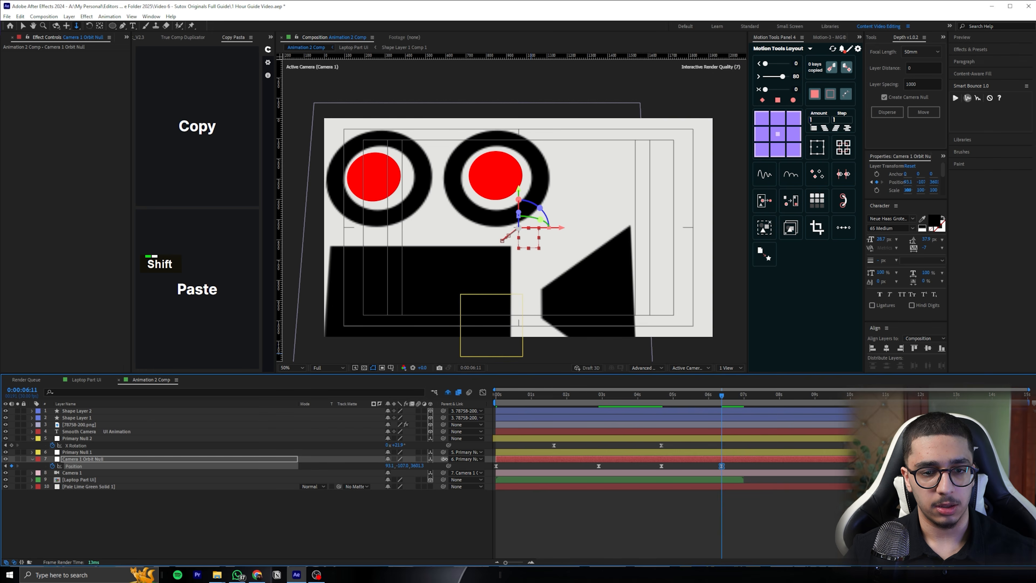
# Fine-tune Camera 1 Orbit Null's Position keyframe at 0:00:06:11 so the whole camera icon is framed near the centre
pyautogui.moveTo(698, 406); pyautogui.dragTo(692, 381)
pyautogui.press('space')
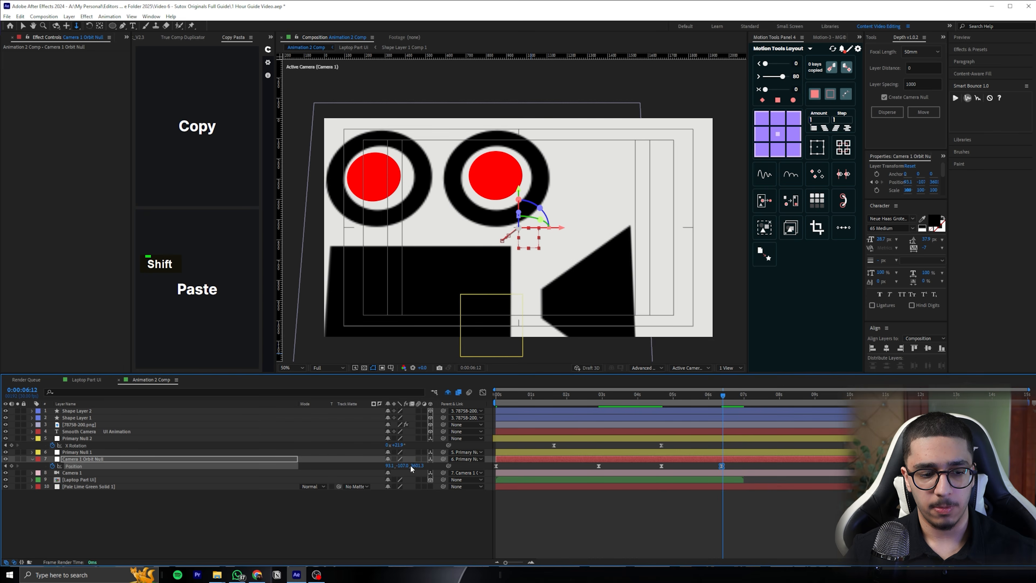
pyautogui.moveTo(405, 465); pyautogui.dragTo(384, 466)
pyautogui.hotkey('ctrl', 'z')
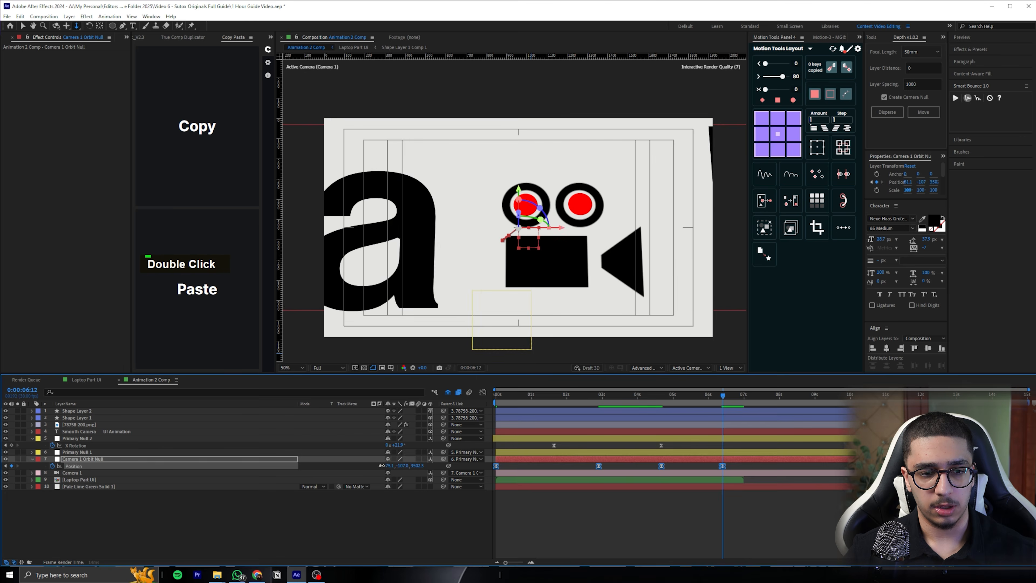
pyautogui.press('pageup')
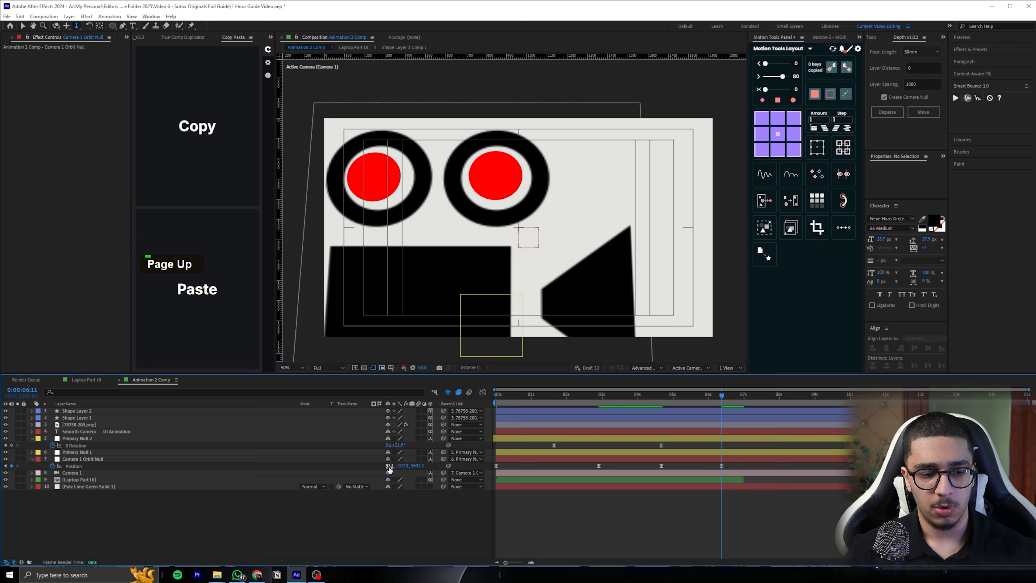
pyautogui.moveTo(389, 468); pyautogui.dragTo(370, 465)
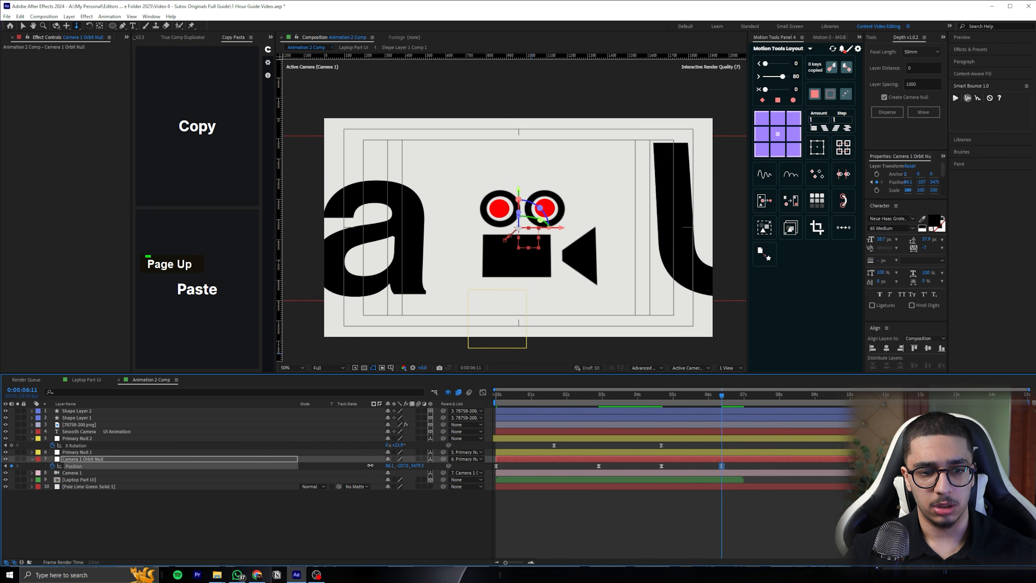
pyautogui.hotkey('ctrl', 'z')
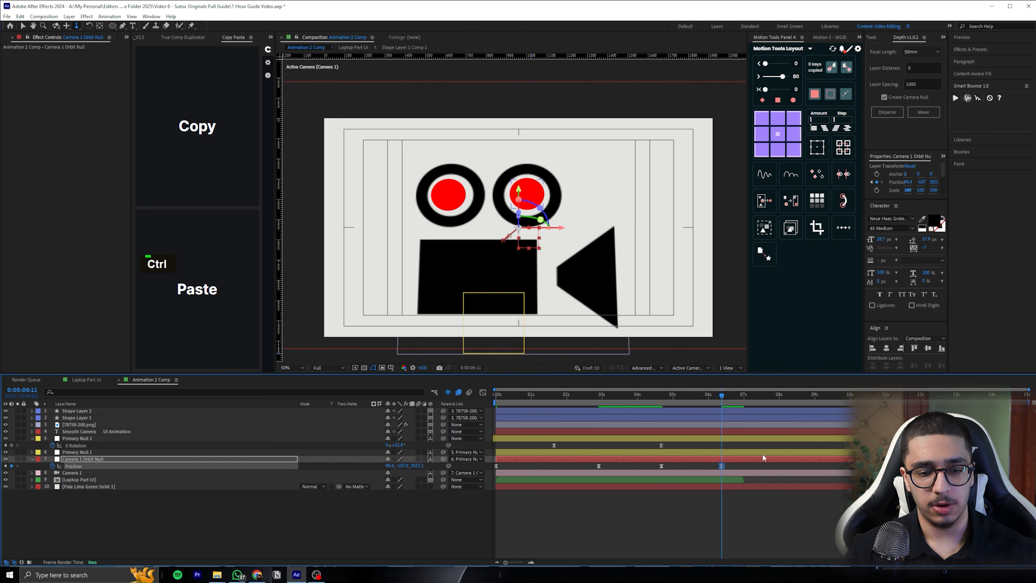
pyautogui.click(741, 508)
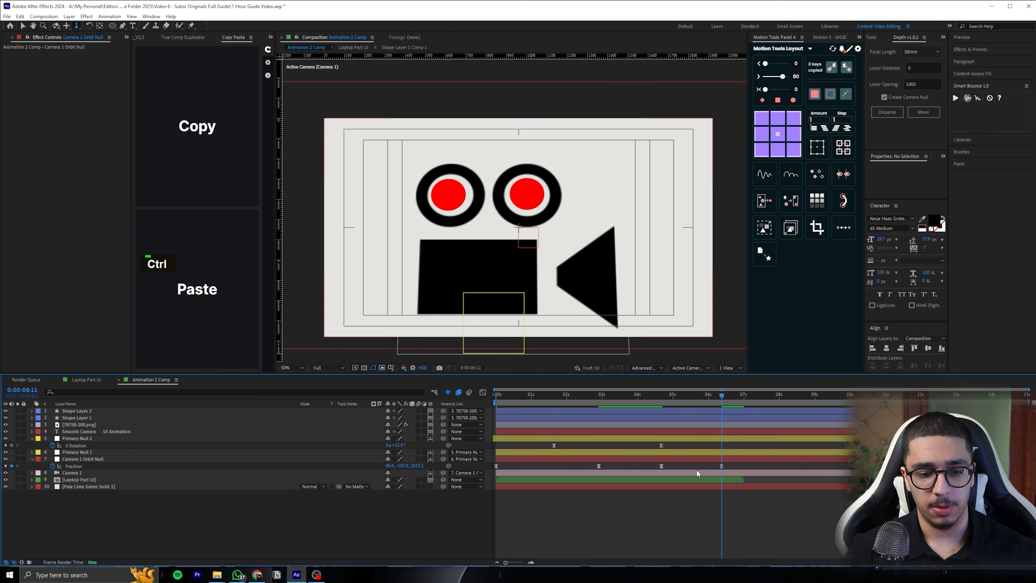
# Reveal the Scale keyframes of the camera icon layer
pyautogui.click(687, 410)
pyautogui.keyDown('shift'); pyautogui.click(677, 418); pyautogui.keyUp('shift')
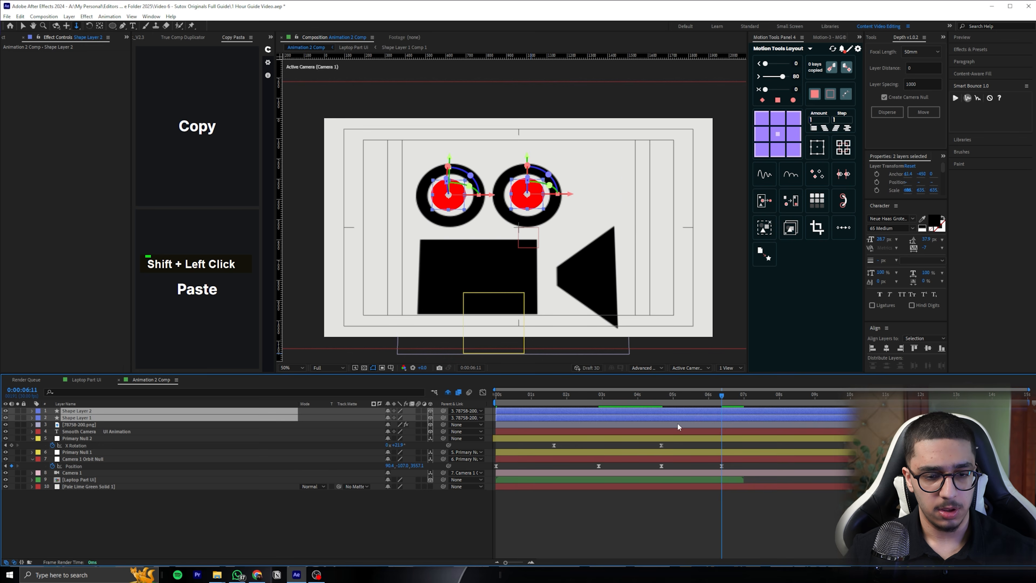
pyautogui.click(677, 423)
pyautogui.press('u')
pyautogui.click(641, 431)
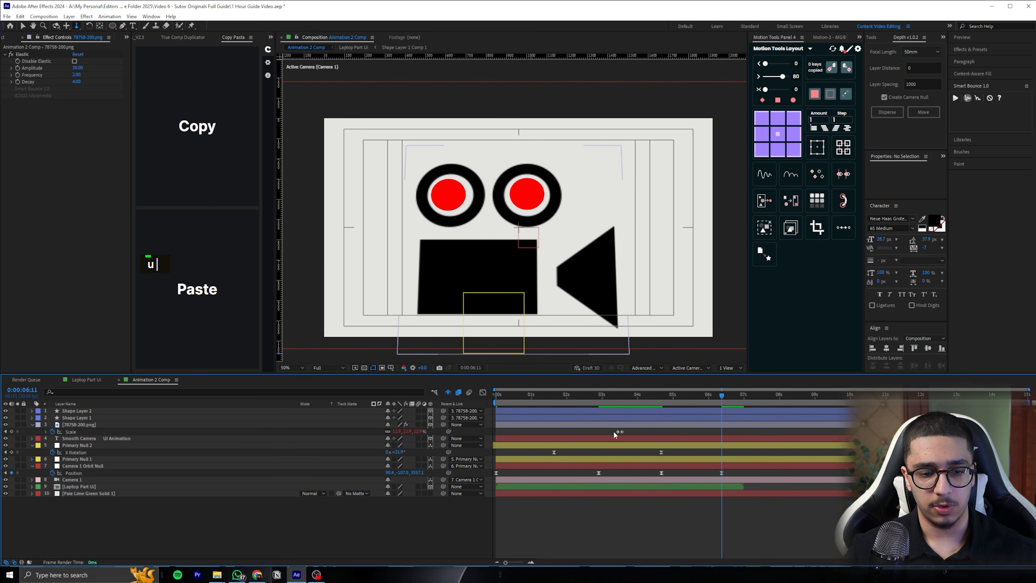
# Try to shrink the camera icon with a time-reversed copy of its two Scale keyframes, shifted earlier than 0:00:06:11
pyautogui.click(630, 433)
pyautogui.hotkey('ctrl', 'v')
pyautogui.rightClick(721, 432)
pyautogui.moveTo(775, 554)
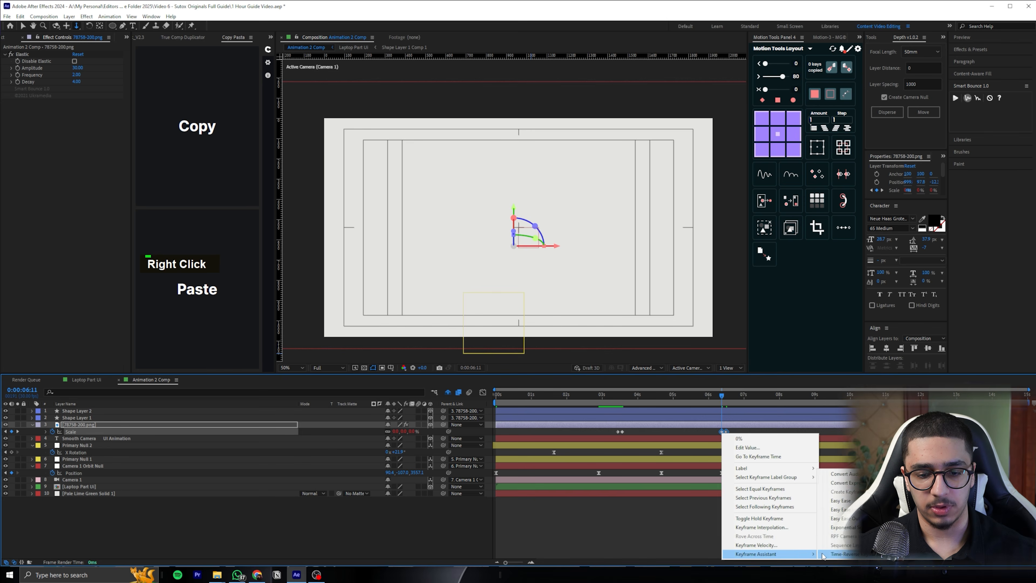
pyautogui.click(835, 555)
pyautogui.moveTo(725, 432); pyautogui.dragTo(678, 430)
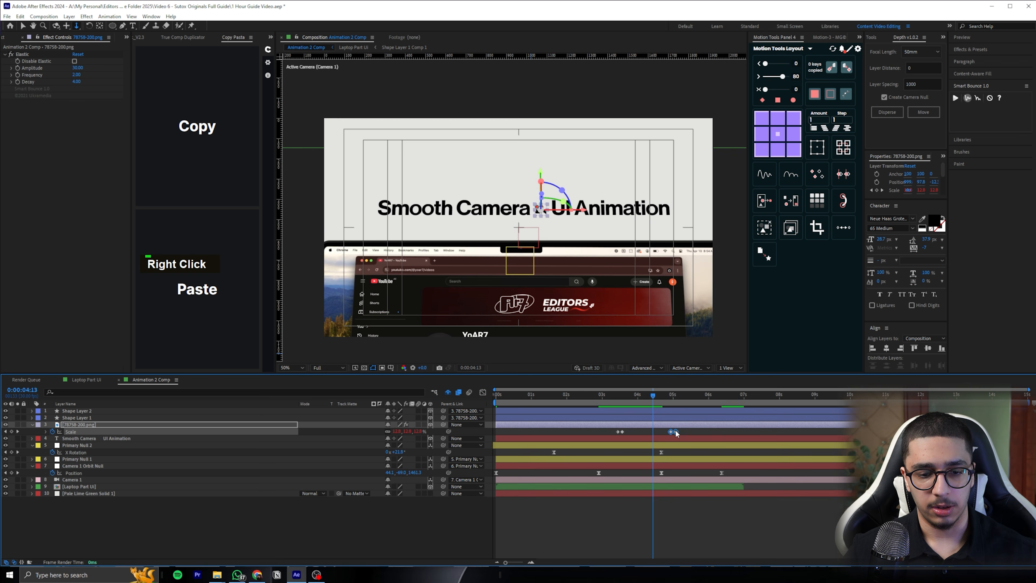
pyautogui.moveTo(675, 431); pyautogui.dragTo(689, 430)
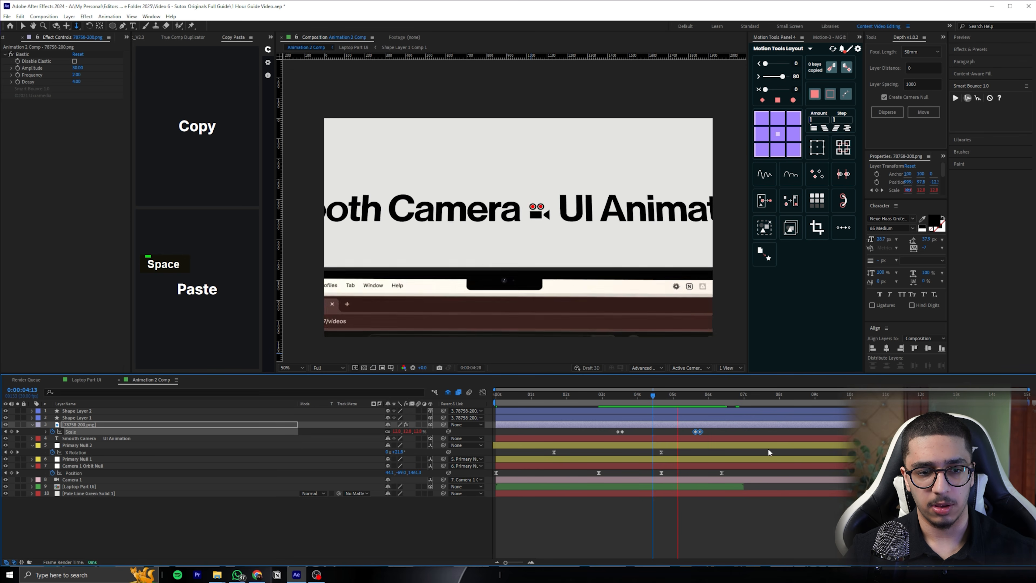
# Check the move near 0:00:05:16 and undo the pasted, reversed Scale keyframes
pyautogui.click(692, 397)
pyautogui.hotkey('ctrl', 'z')
pyautogui.hotkey('ctrl', 'z')
pyautogui.hotkey('ctrl', 'z')
pyautogui.hotkey('ctrl', 'z')
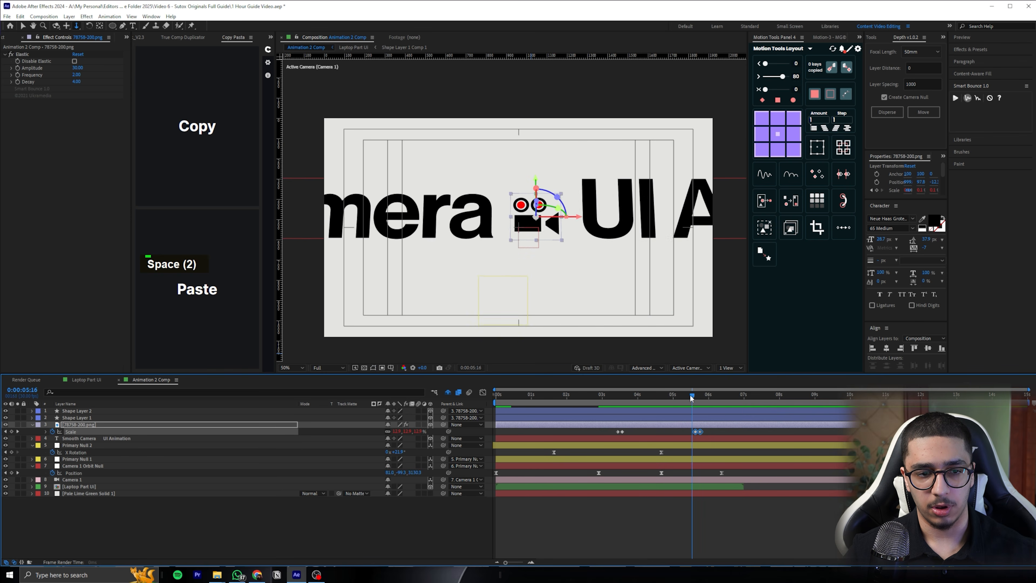
# Add a Scale keyframe at the camera icon's full size at 0:00:04:20
pyautogui.moveTo(689, 396); pyautogui.dragTo(660, 389)
pyautogui.click(672, 500)
pyautogui.press('pagedown')
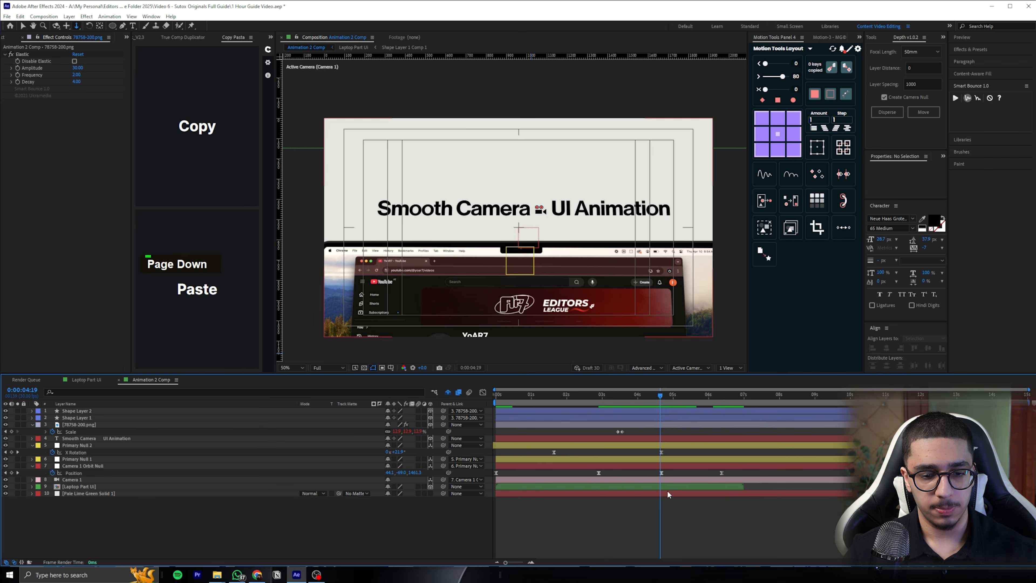
pyautogui.click(11, 431)
# Go to 0:00:05:20 and set the camera icon's Scale to 0%
pyautogui.click(696, 393)
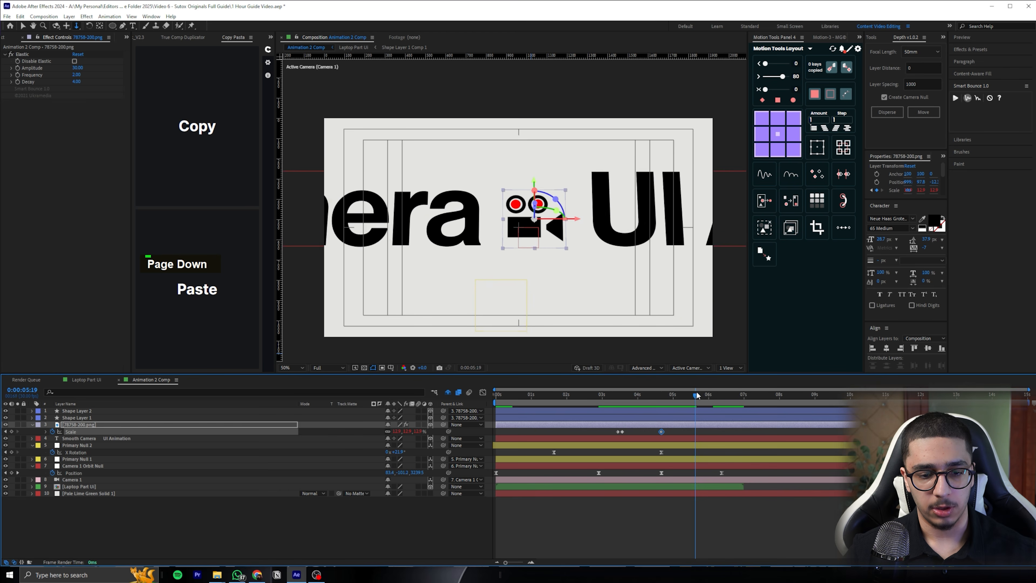
pyautogui.click(420, 431)
pyautogui.write('0')
pyautogui.press('Return')
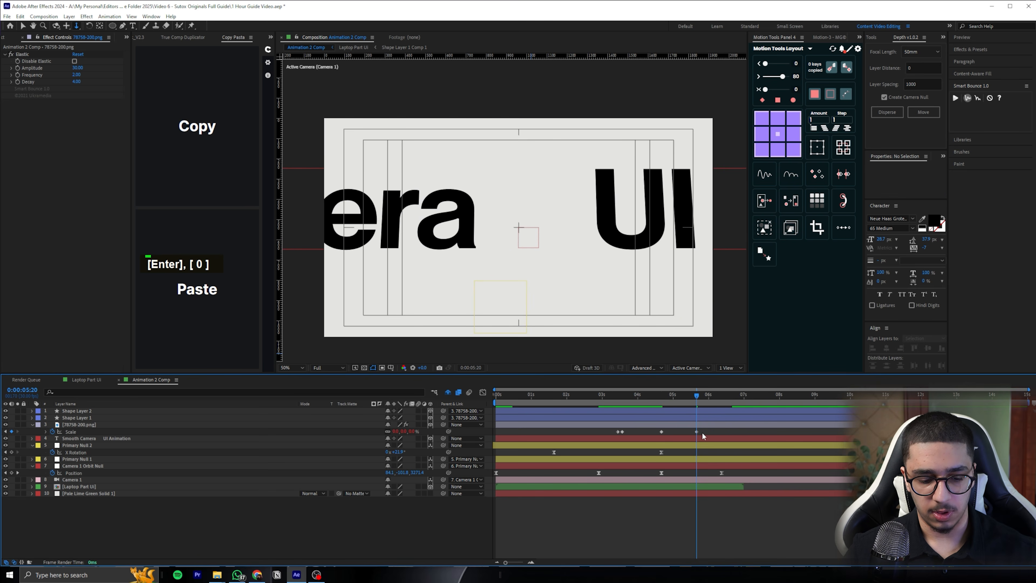
# Easy-ease the camera icon's shrinking Scale keyframes and shape their speed graph to start slowly and peak near the end
pyautogui.hotkey('shift', 'F3')
pyautogui.press('F9')
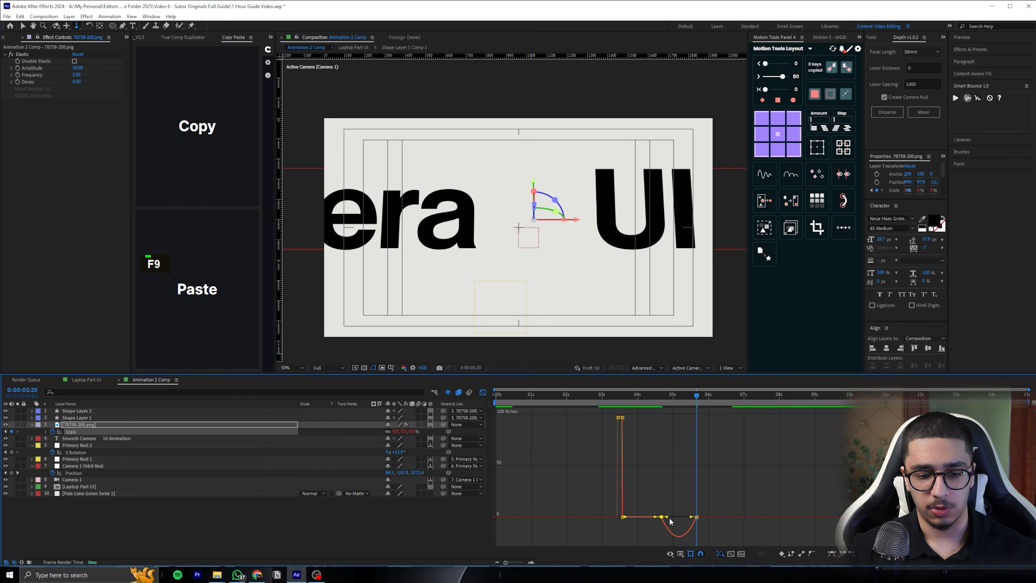
pyautogui.moveTo(667, 517); pyautogui.dragTo(679, 517)
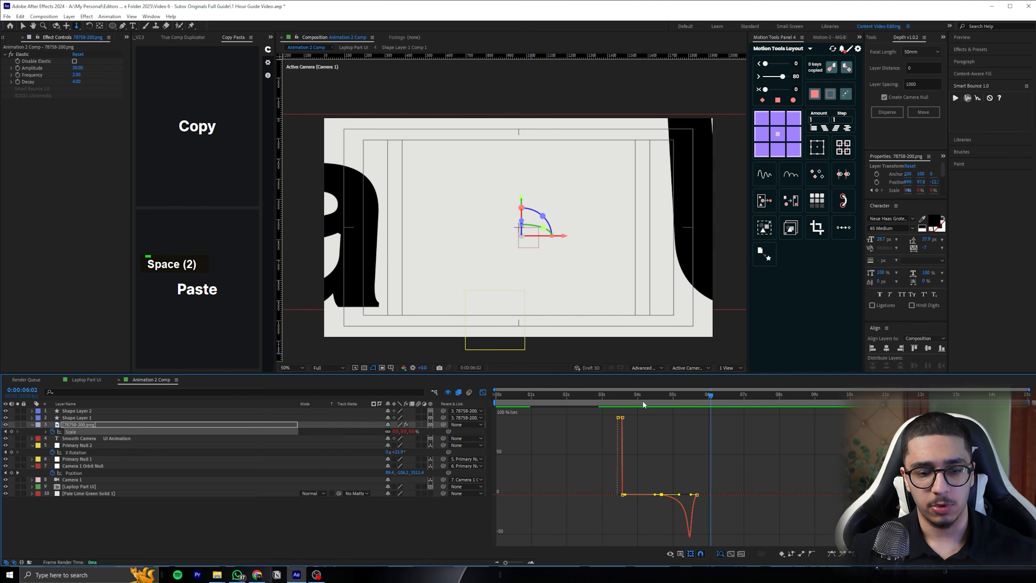
pyautogui.moveTo(643, 398); pyautogui.dragTo(692, 395)
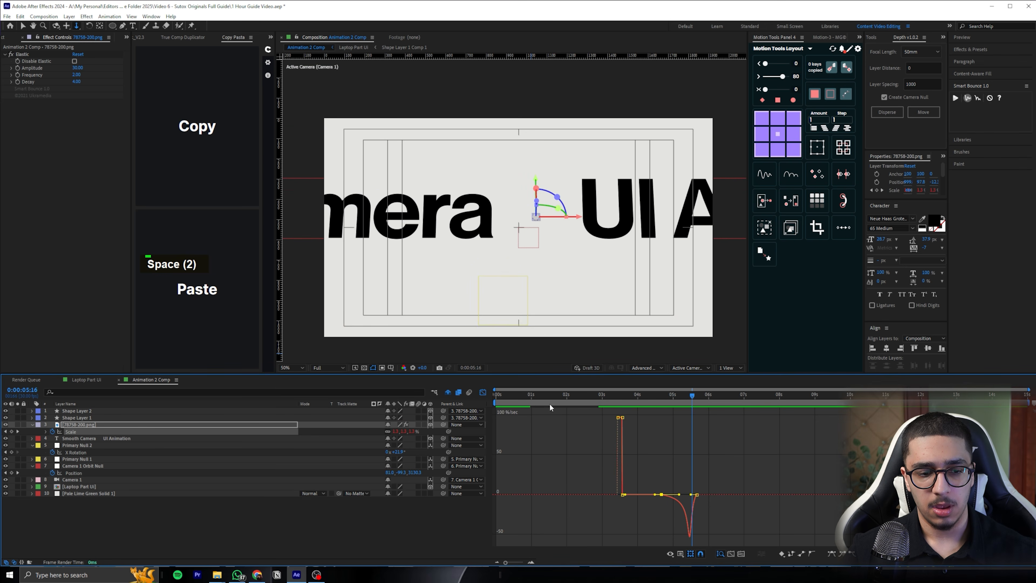
pyautogui.click(484, 391)
pyautogui.moveTo(737, 475); pyautogui.dragTo(654, 471)
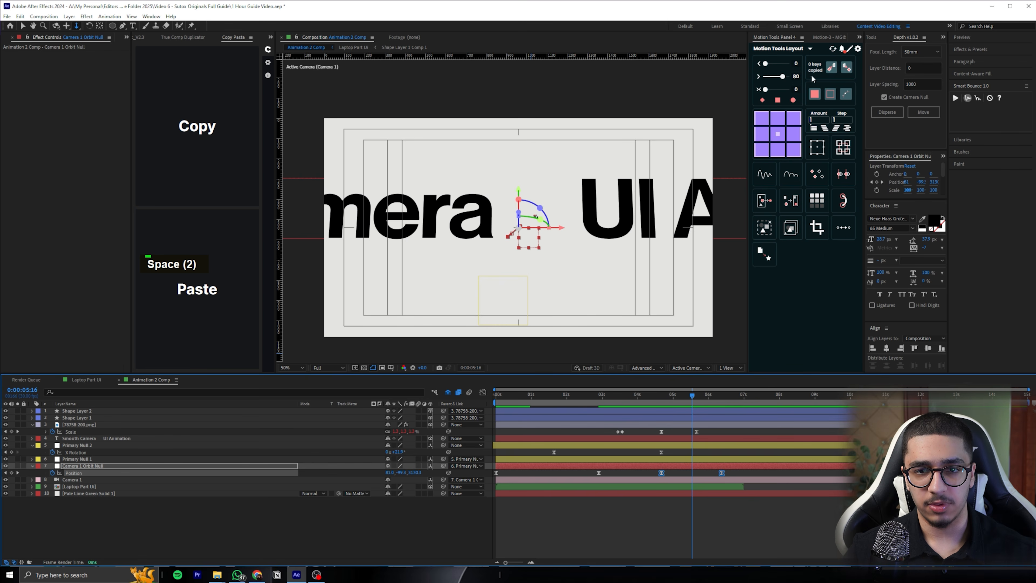
pyautogui.click(827, 38)
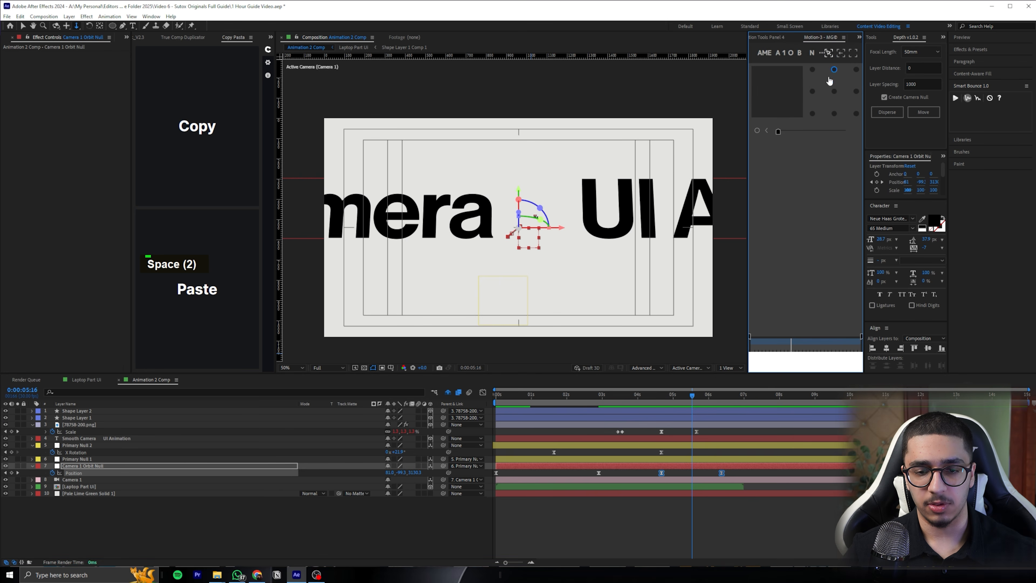
pyautogui.click(779, 39)
pyautogui.click(677, 472)
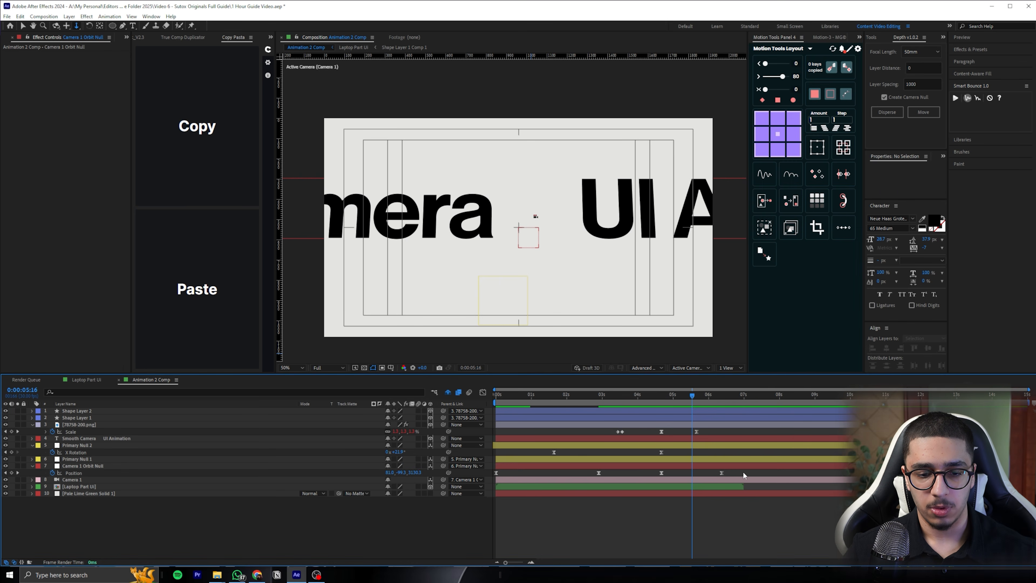
# Move Camera 1 Orbit Null's third Position keyframe earlier, nearer the second one, and collapse the camera icon's keyframes
pyautogui.click(661, 473)
pyautogui.moveTo(661, 473); pyautogui.dragTo(625, 472)
pyautogui.moveTo(776, 475); pyautogui.dragTo(620, 469)
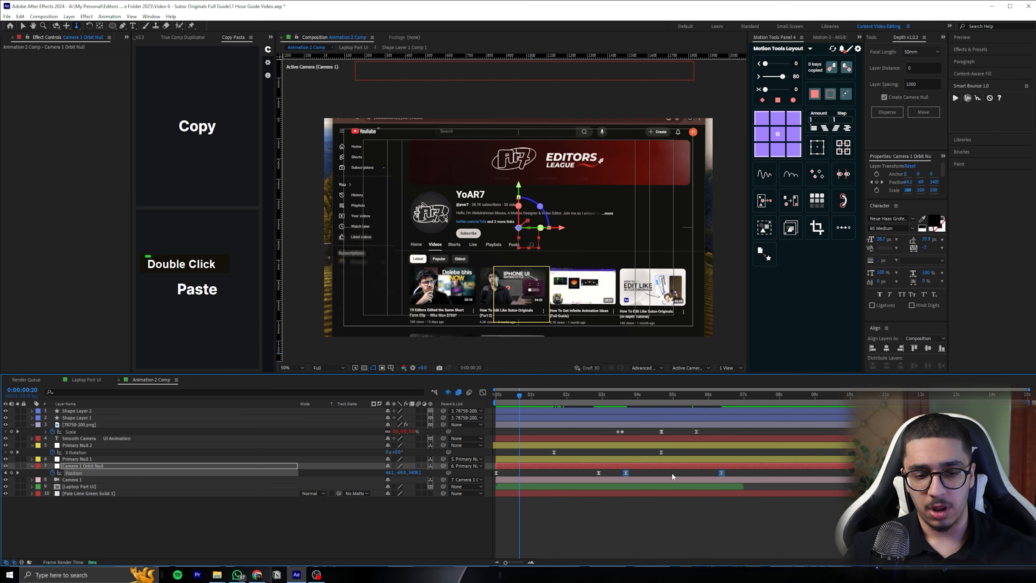
pyautogui.click(659, 473)
pyautogui.click(652, 426)
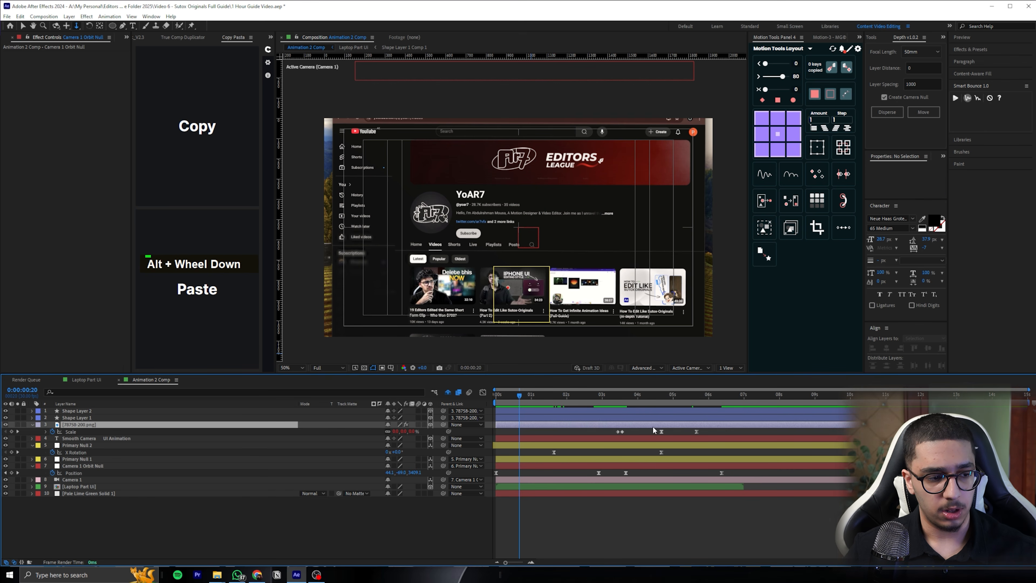
pyautogui.press('u')
# Shift Camera 1 Orbit Null's last two Position keyframes earlier, starting the push-in at 0:00:03:04, and tighten its end keyframe
pyautogui.click(692, 461)
pyautogui.moveTo(747, 468); pyautogui.dragTo(605, 466)
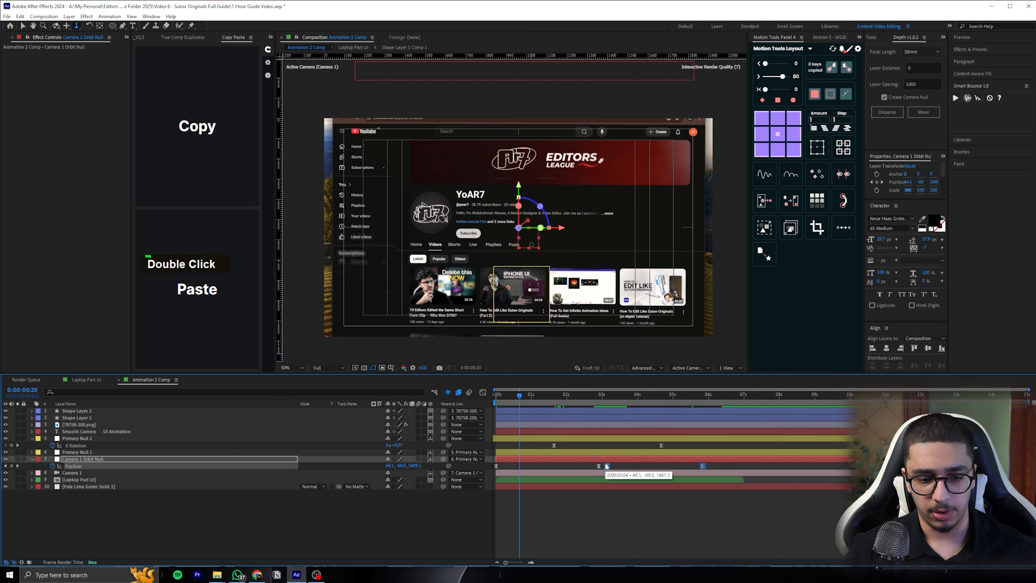
pyautogui.click(675, 469)
pyautogui.moveTo(701, 465); pyautogui.dragTo(693, 466)
pyautogui.keyDown('shift'); pyautogui.click(606, 465); pyautogui.keyUp('shift')
# Easy-ease the camera push-in's Position keyframes, shape the speed graph into a steep late acceleration, and preview it
pyautogui.press('F9')
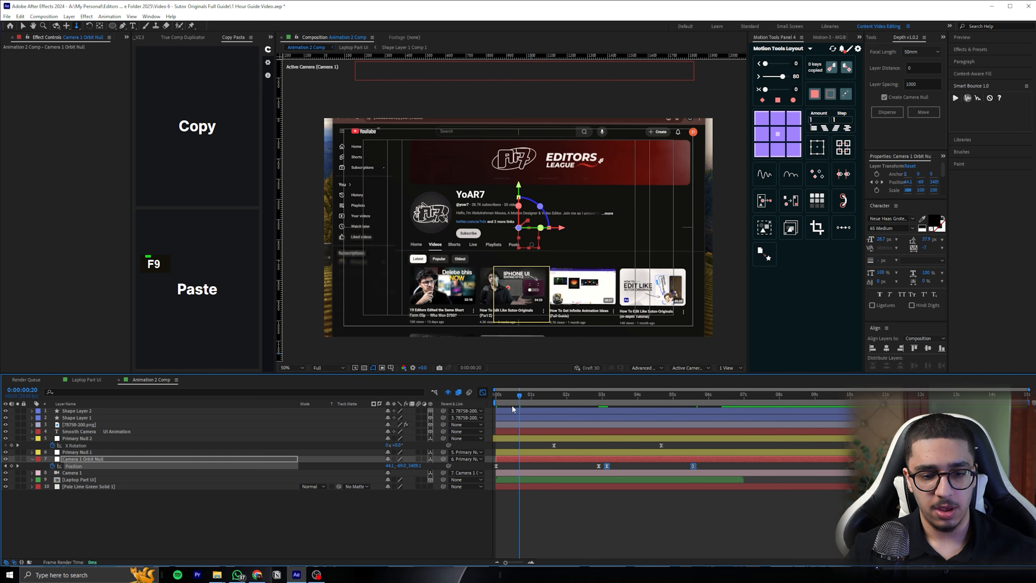
pyautogui.hotkey('shift', 'F3')
pyautogui.moveTo(677, 537); pyautogui.dragTo(714, 529)
pyautogui.moveTo(615, 528); pyautogui.dragTo(631, 498)
pyautogui.press('space')
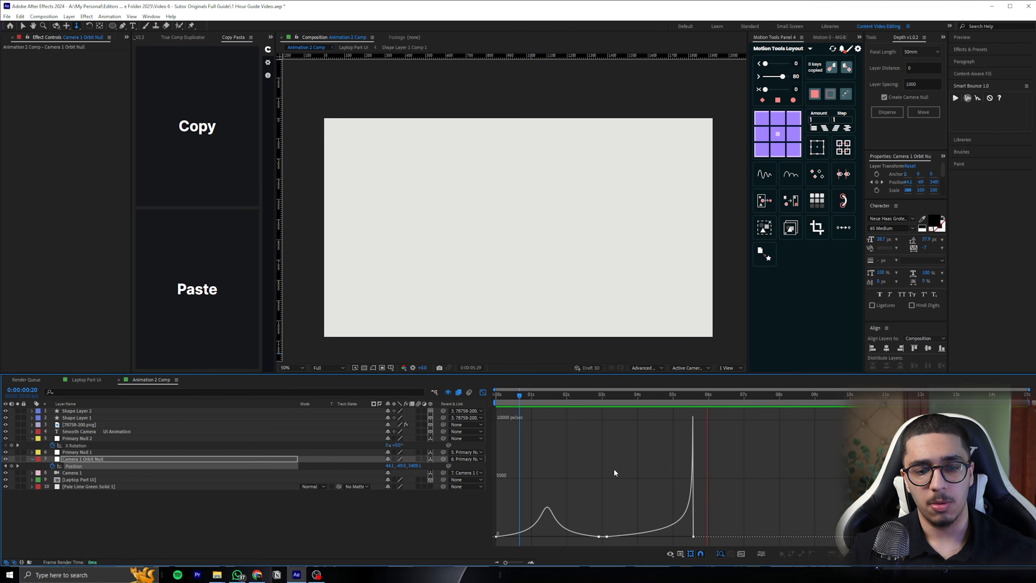
# Soften the push-in's Position speed curve so it builds more gradually to a peak of about 3000 px/sec before 0:00:05:18
pyautogui.moveTo(640, 398); pyautogui.dragTo(694, 406)
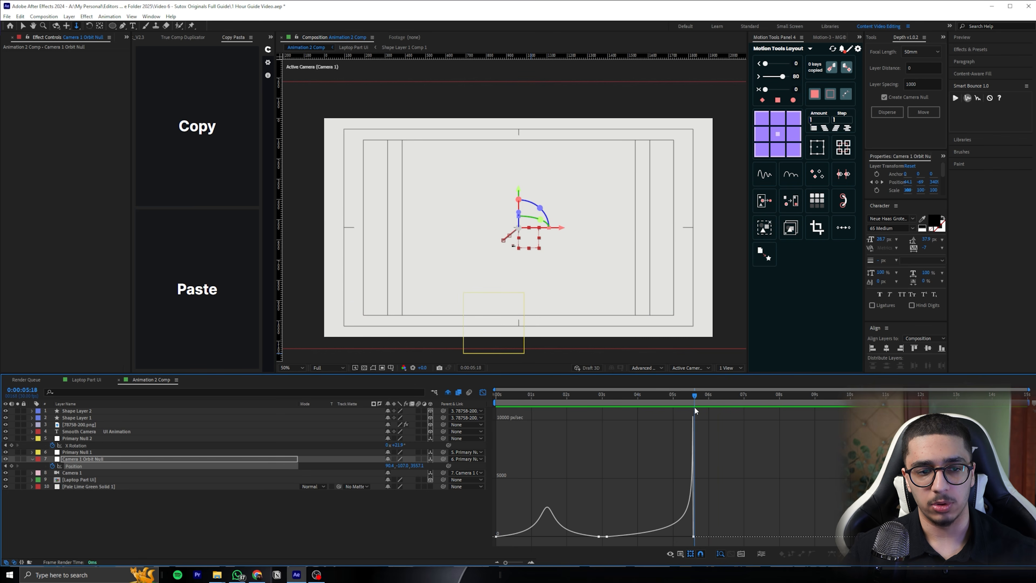
pyautogui.keyDown('alt'); pyautogui.scroll(3, 718, 522); pyautogui.keyUp('alt')
pyautogui.click(710, 536)
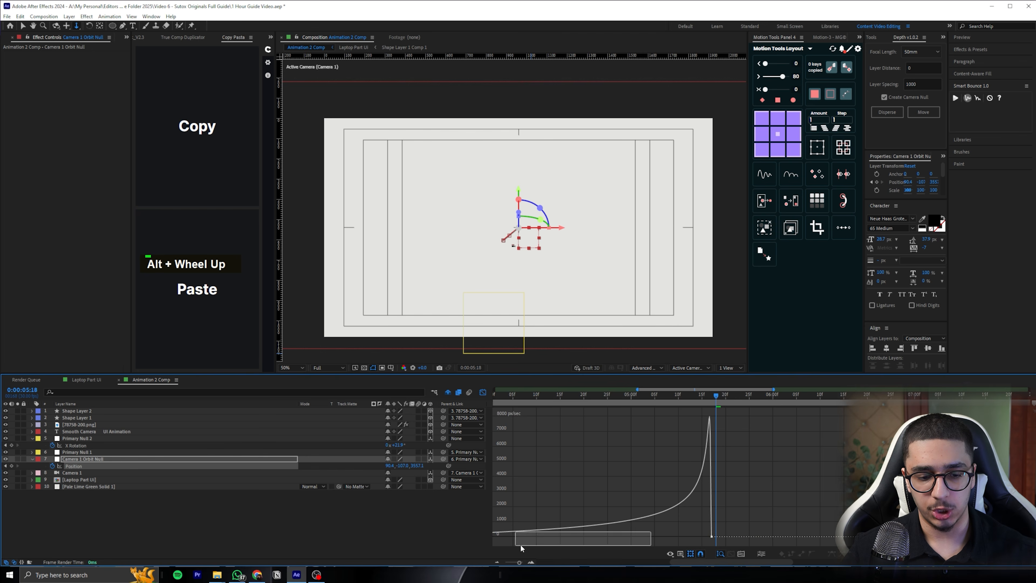
pyautogui.keyDown('alt'); pyautogui.scroll(-3, 527, 537); pyautogui.keyUp('alt')
pyautogui.moveTo(529, 523); pyautogui.dragTo(505, 545)
pyautogui.moveTo(536, 519); pyautogui.dragTo(555, 537)
pyautogui.moveTo(665, 526); pyautogui.dragTo(632, 541)
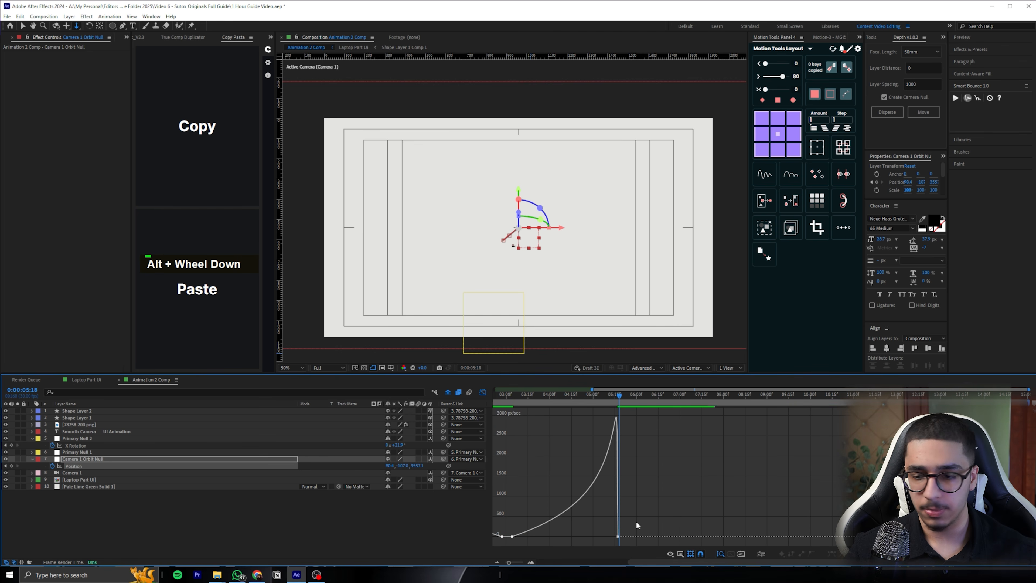
# Flatten the push-in's Position speed curve to a peak of about 2000 px/sec and preview the animation from the start
pyautogui.moveTo(553, 537); pyautogui.dragTo(547, 537)
pyautogui.press('space')
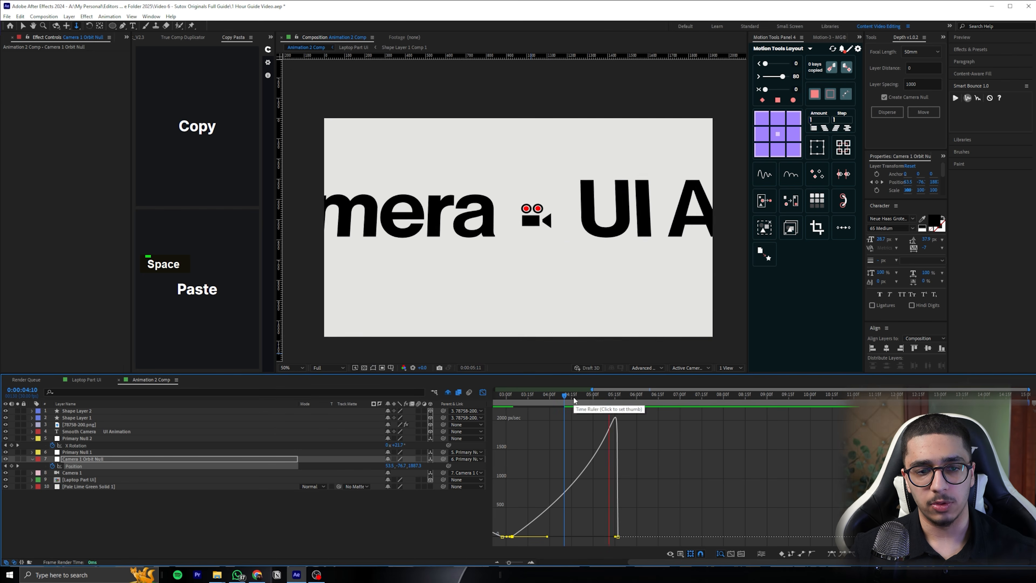
pyautogui.click(573, 397)
pyautogui.press('space')
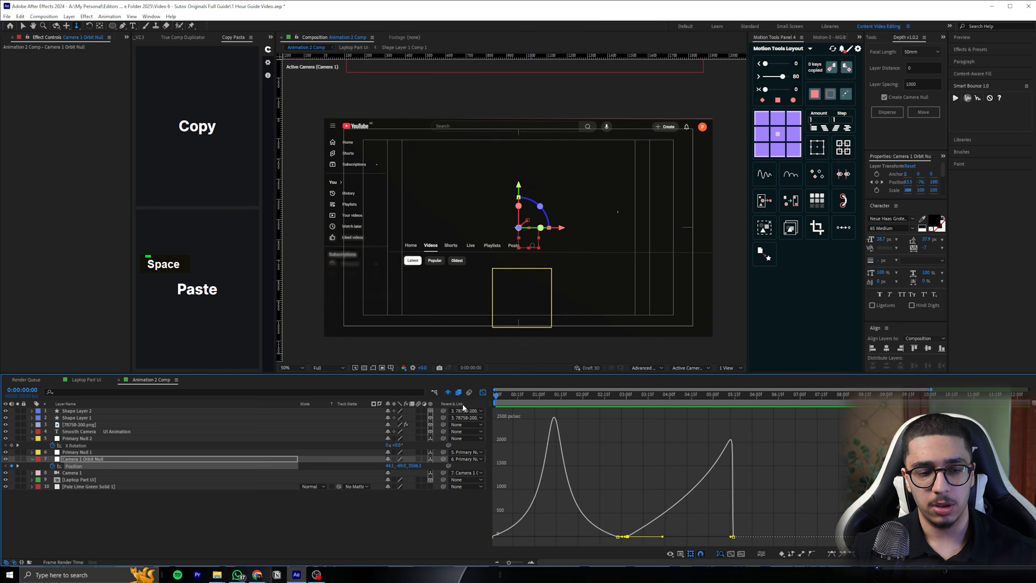
pyautogui.keyDown('alt'); pyautogui.scroll(-2, 648, 427); pyautogui.keyUp('alt')
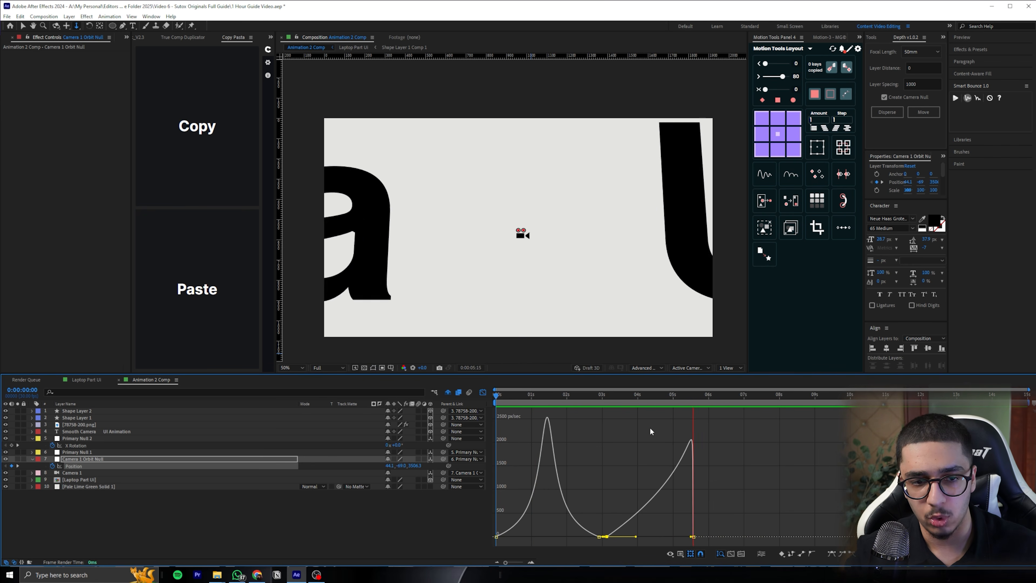
pyautogui.press('space')
# Close the graph editor, collapse all layers' properties in Animation 2 Comp and save the project
pyautogui.moveTo(672, 402); pyautogui.dragTo(693, 398)
pyautogui.click(481, 393)
pyautogui.hotkey('ctrl', 'a')
pyautogui.click(32, 438)
pyautogui.click(141, 491)
pyautogui.hotkey('ctrl', 's')
pyautogui.click(99, 468)
pyautogui.click(229, 473)
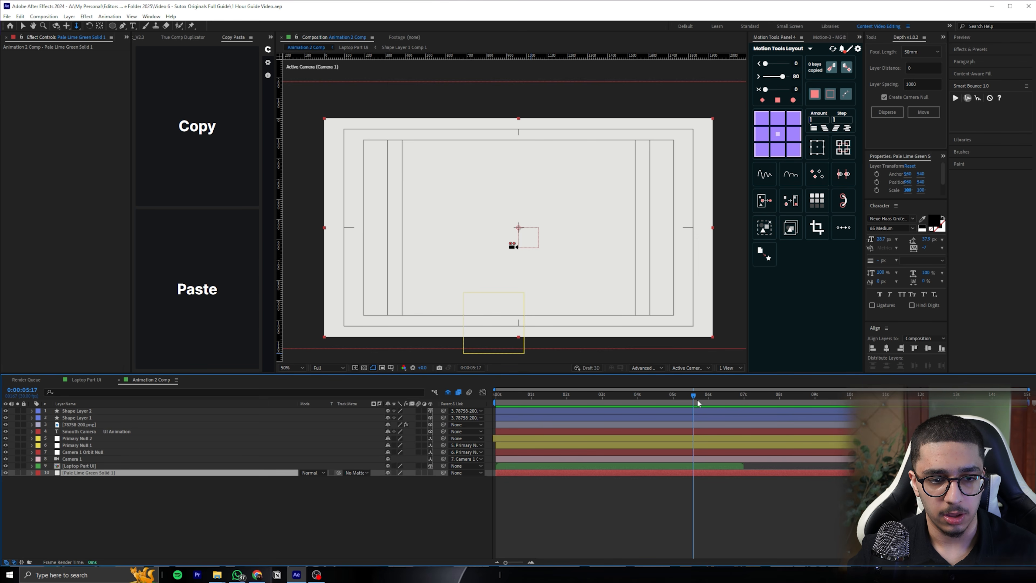
pyautogui.press('space')
pyautogui.press('space')
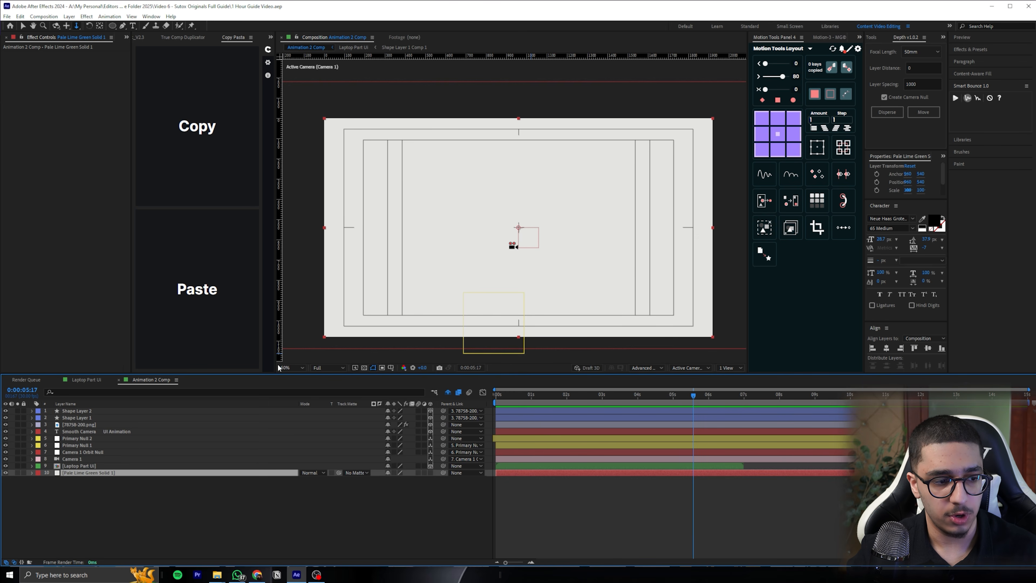
# Move the camera icon's last two Scale keyframes earlier so the shrink starts around 0:00:04:05, and preview it
pyautogui.click(89, 423)
pyautogui.press('u')
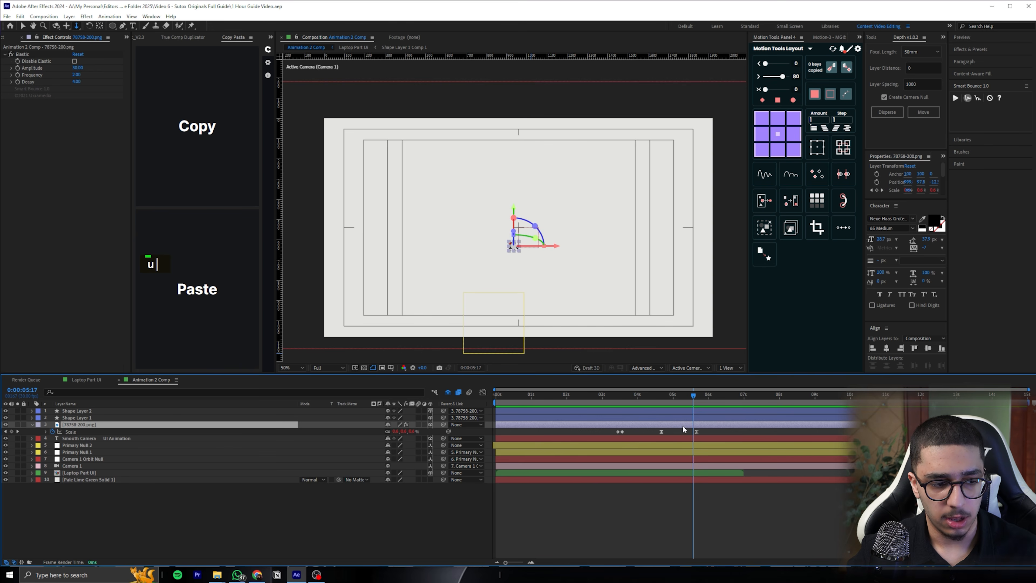
pyautogui.moveTo(731, 435); pyautogui.dragTo(644, 432)
pyautogui.click(644, 392)
pyautogui.press('space')
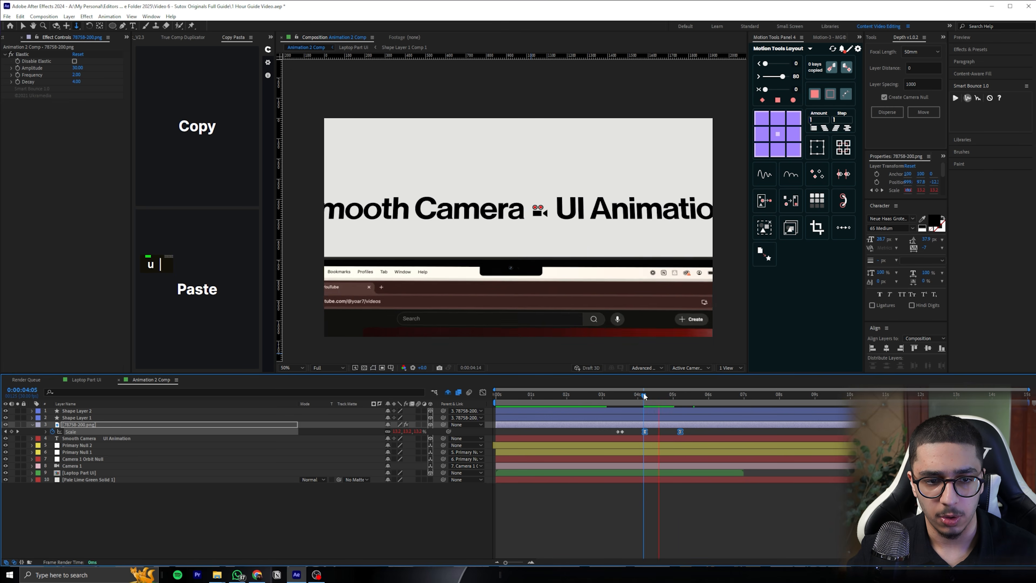
pyautogui.press('space')
# Split the camera icon layer at 0:00:05:09, delete the part after it, and preview the shrink
pyautogui.hotkey('ctrl', 'shift', 'a')
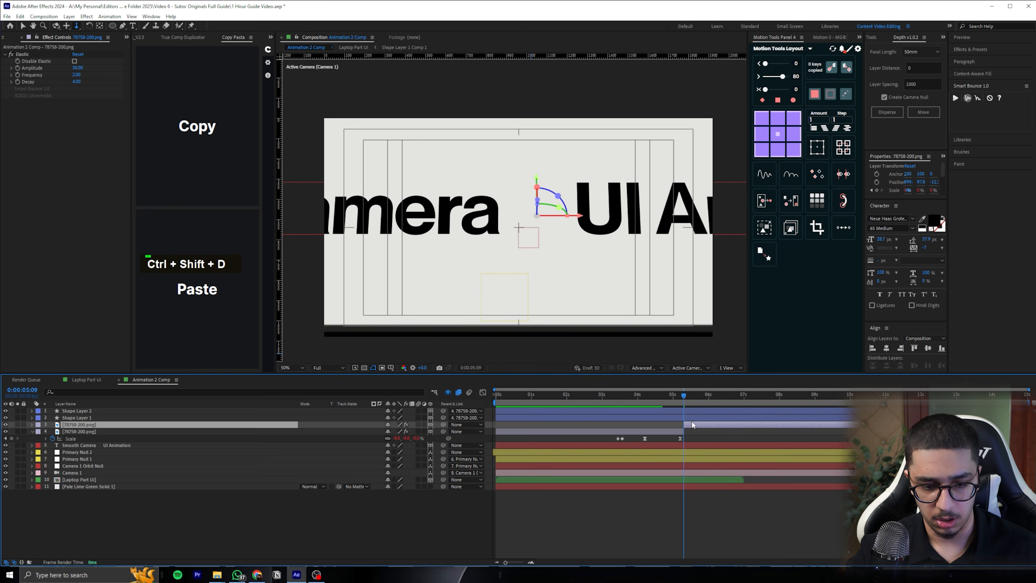
pyautogui.press('Delete')
pyautogui.press('space')
pyautogui.moveTo(660, 396)
pyautogui.mouseDown()
pyautogui.moveTo(678, 397)
pyautogui.moveTo(655, 399)
pyautogui.mouseUp()
# Open the Twitter UI comp, and apply a Fill effect to Pale Lime Green Solid 1 with its color sampled from the off-white background
pyautogui.click(666, 478)
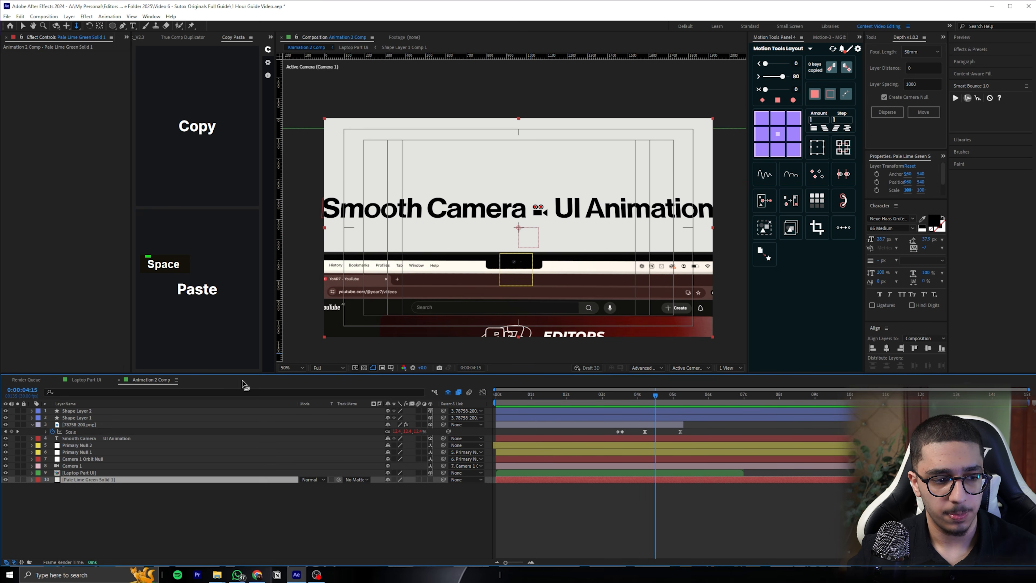
pyautogui.click(127, 37)
pyautogui.click(145, 47)
pyautogui.hotkey('ctrl', 'space')
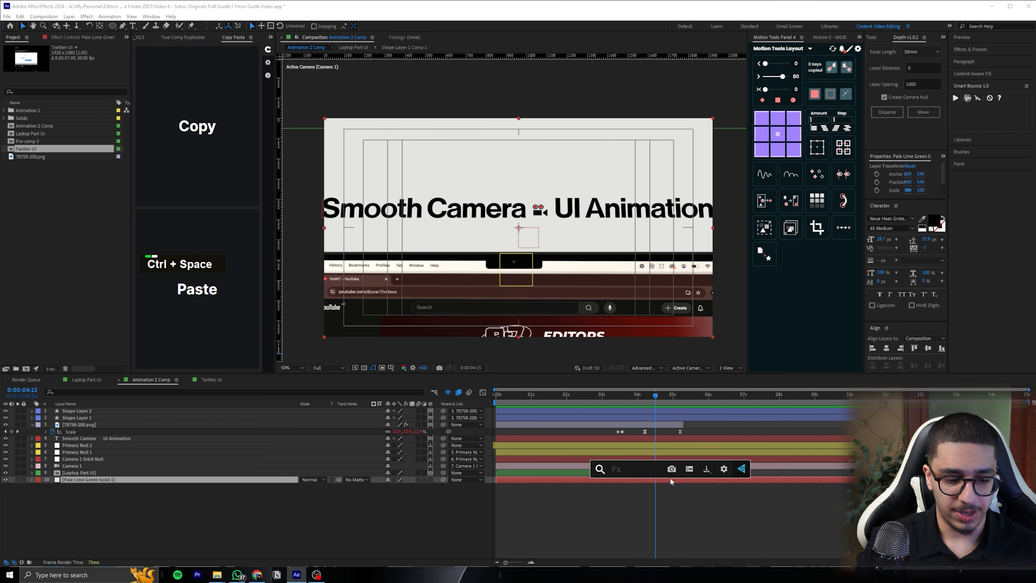
pyautogui.write('fill')
pyautogui.press('Return')
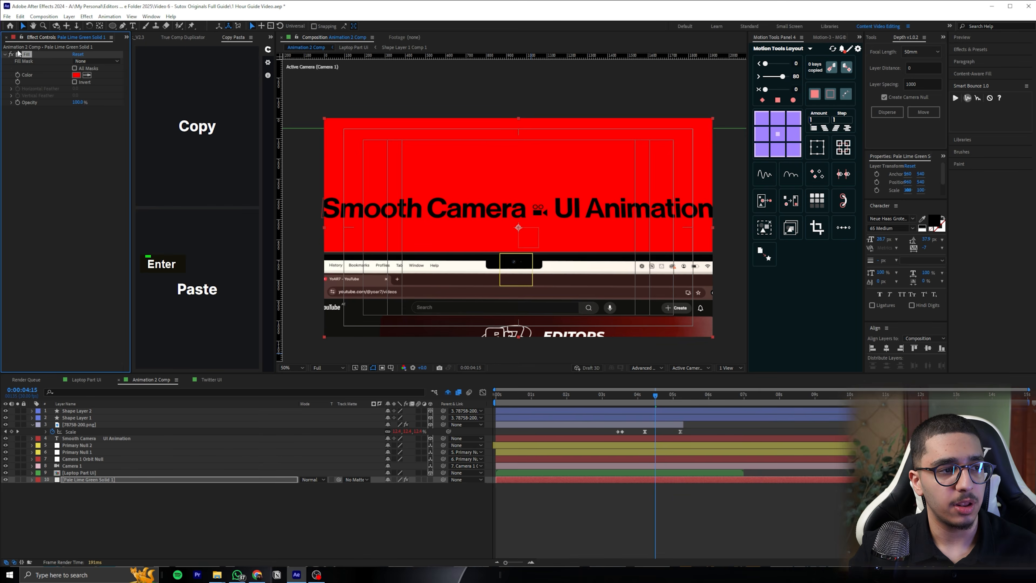
pyautogui.click(459, 153)
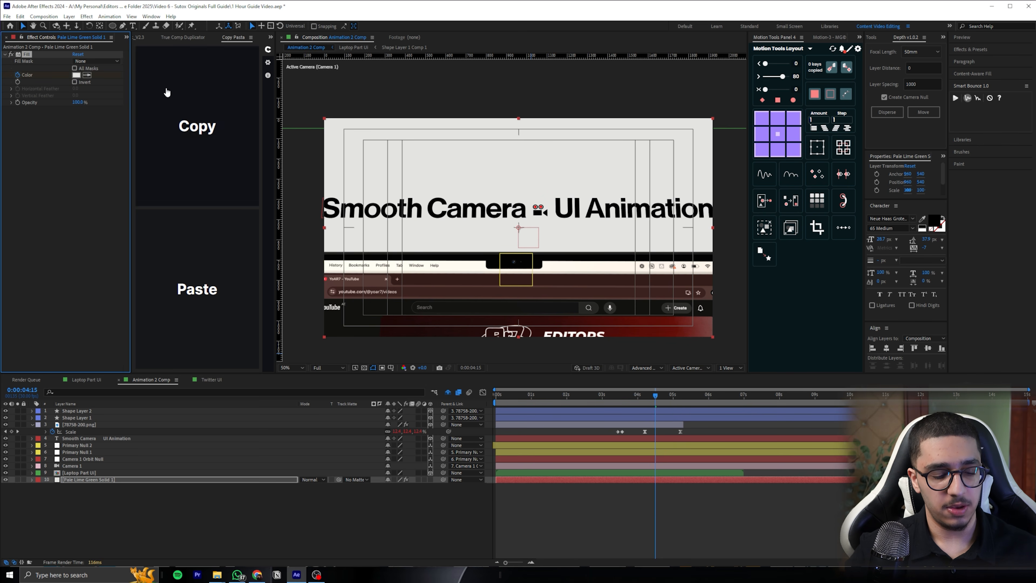
# Keyframe the solid's Fill color from off-white at 0:00:04:15 to black at about 0:00:05:17
pyautogui.press('u')
pyautogui.moveTo(658, 399); pyautogui.dragTo(695, 399)
pyautogui.click(77, 75)
pyautogui.moveTo(756, 331); pyautogui.dragTo(648, 395)
pyautogui.click(883, 267)
# Easy-ease both Fill color keyframes and check their speed curve in the graph editor
pyautogui.moveTo(714, 489); pyautogui.dragTo(652, 503)
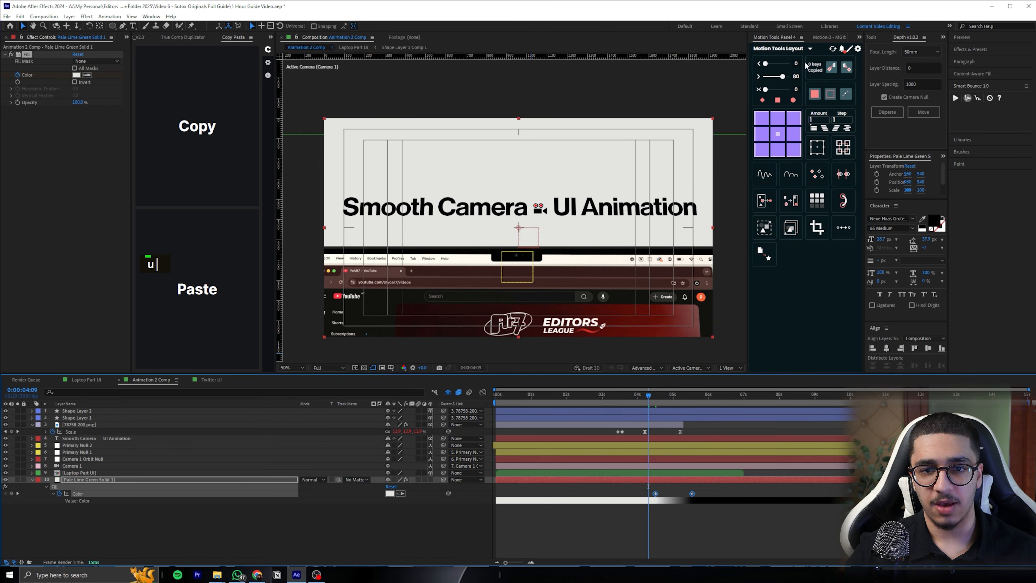
pyautogui.click(828, 37)
pyautogui.press('F9')
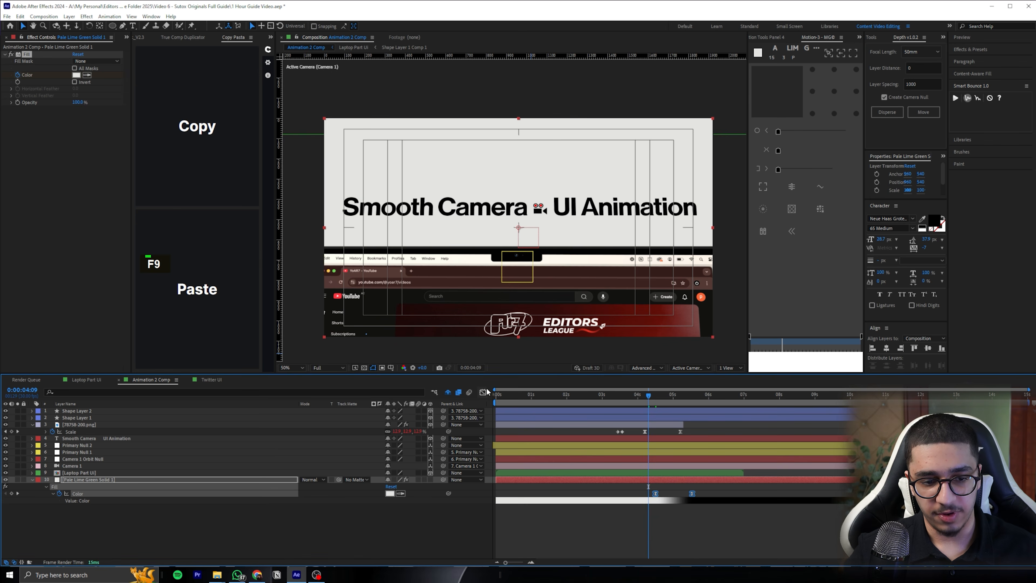
pyautogui.click(483, 392)
pyautogui.scroll(2, 679, 535)
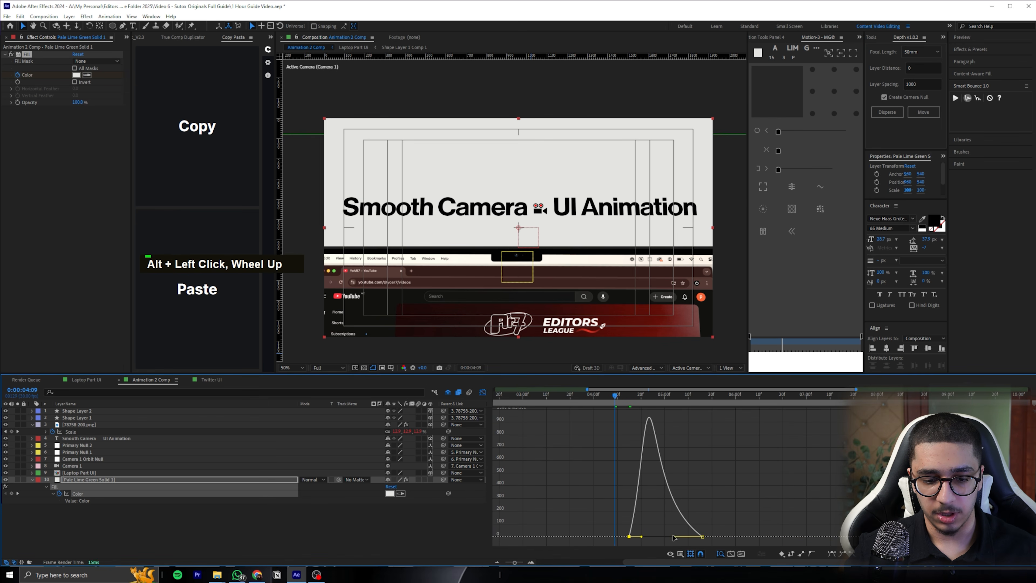
pyautogui.click(483, 392)
# Shift the Fill color keyframes later so the background darkens near the push-in's end, preview the fade and save
pyautogui.doubleClick(714, 493)
pyautogui.moveTo(725, 497)
pyautogui.mouseDown()
pyautogui.moveTo(850, 494)
pyautogui.moveTo(717, 497)
pyautogui.mouseUp()
pyautogui.press('space')
pyautogui.press('space')
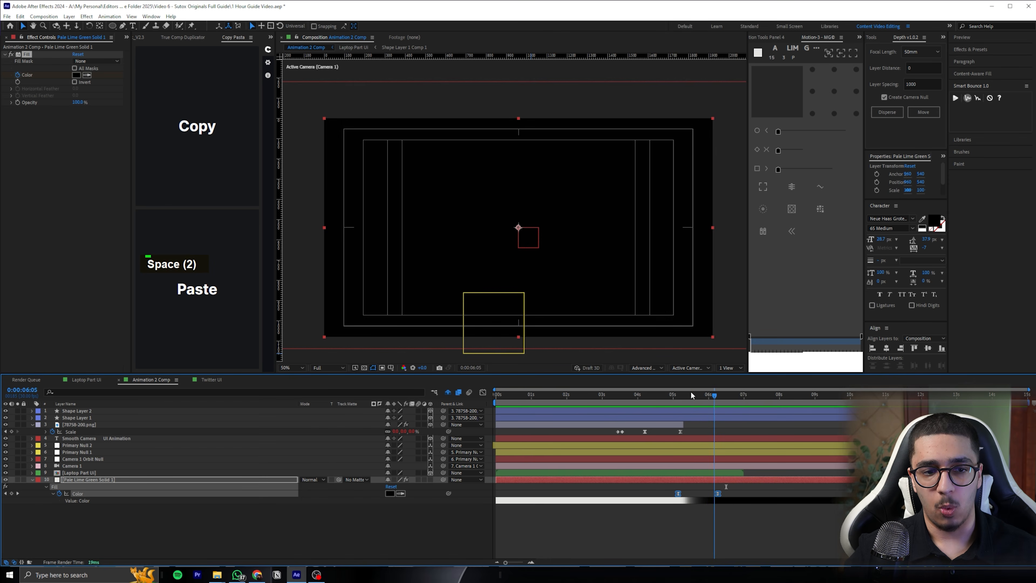
pyautogui.moveTo(657, 394); pyautogui.dragTo(716, 394)
pyautogui.hotkey('ctrl', 's')
# Switch to the Twitter UI comp, collapse all its layers' properties and review its layer stack
pyautogui.click(748, 506)
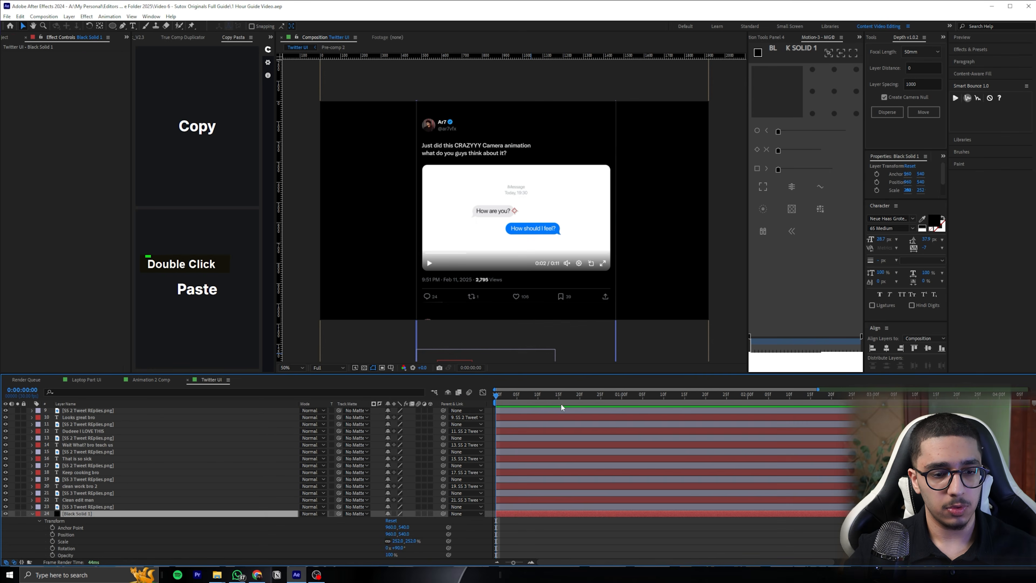
pyautogui.hotkey('ctrl', 'a')
pyautogui.click(32, 514)
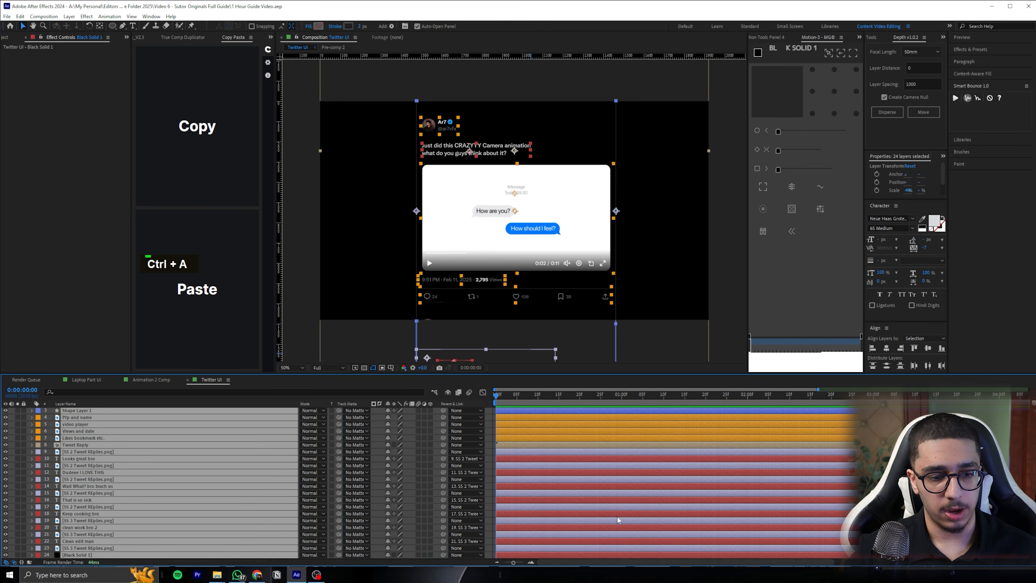
pyautogui.press('F2')
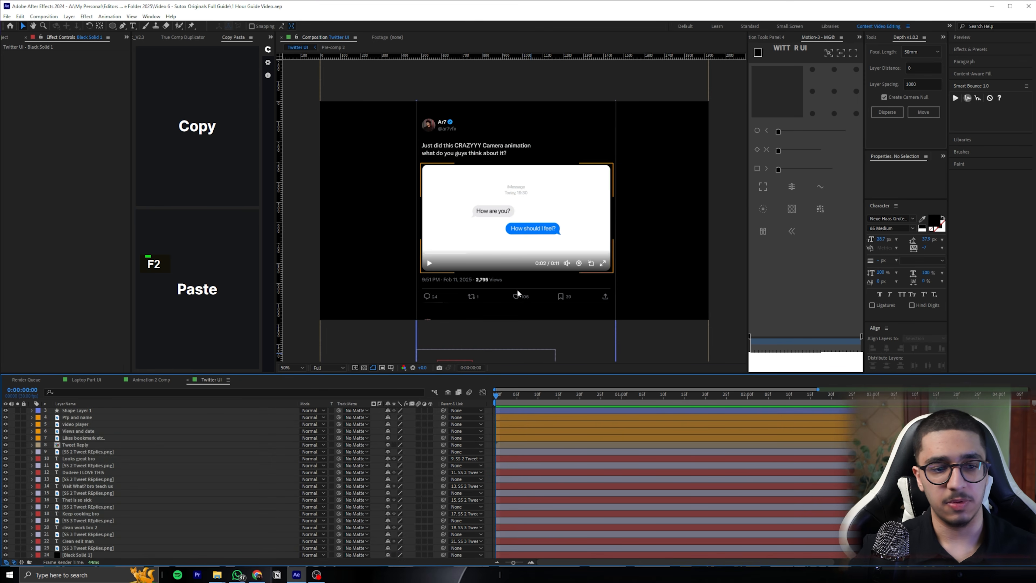
pyautogui.scroll(-1, 531, 466)
pyautogui.scroll(1, 527, 467)
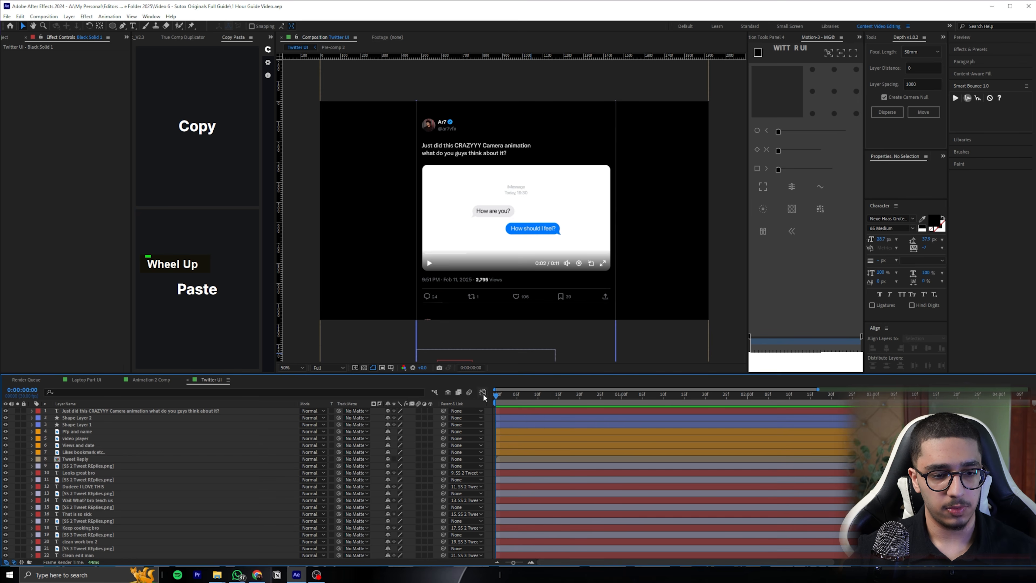
# Copy all Twitter UI layers except Black Solid 1 and paste them into Animation 2 Comp
pyautogui.click(458, 410)
pyautogui.scroll(-1, 457, 410)
pyautogui.keyDown('shift'); pyautogui.click(90, 547); pyautogui.keyUp('shift')
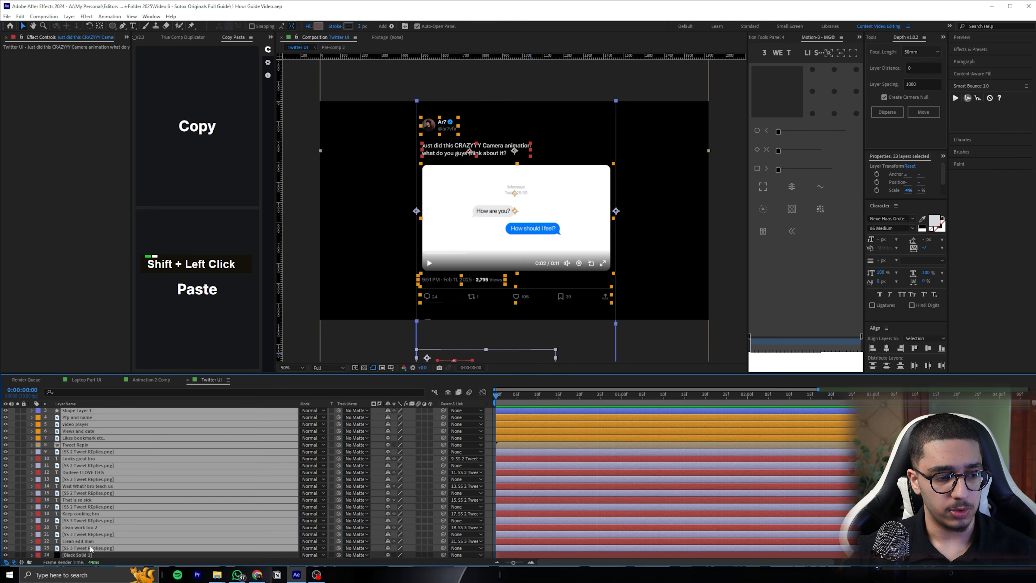
pyautogui.click(151, 379)
pyautogui.hotkey('ctrl', 'v')
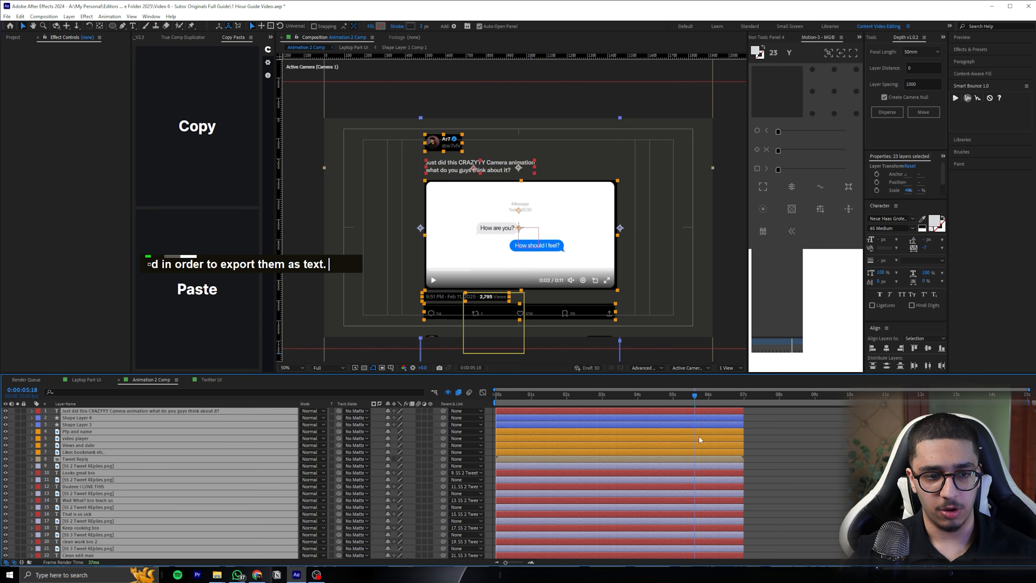
# Start the pasted tweet layers near 0:00:06:00 and bring the Fill's final color keyframe earlier, to about 0:00:05:22
pyautogui.scroll(-1, 699, 434)
pyautogui.scroll(-5, 700, 435)
pyautogui.moveTo(697, 394)
pyautogui.mouseDown()
pyautogui.moveTo(731, 409)
pyautogui.moveTo(678, 394)
pyautogui.moveTo(706, 394)
pyautogui.mouseUp()
pyautogui.click(726, 556)
pyautogui.press('y')
pyautogui.press('u')
pyautogui.scroll(-1, 729, 548)
pyautogui.moveTo(719, 548); pyautogui.dragTo(702, 553)
# Select all 23 pasted tweet layers and make them start at 0:00:05:22
pyautogui.click(723, 463)
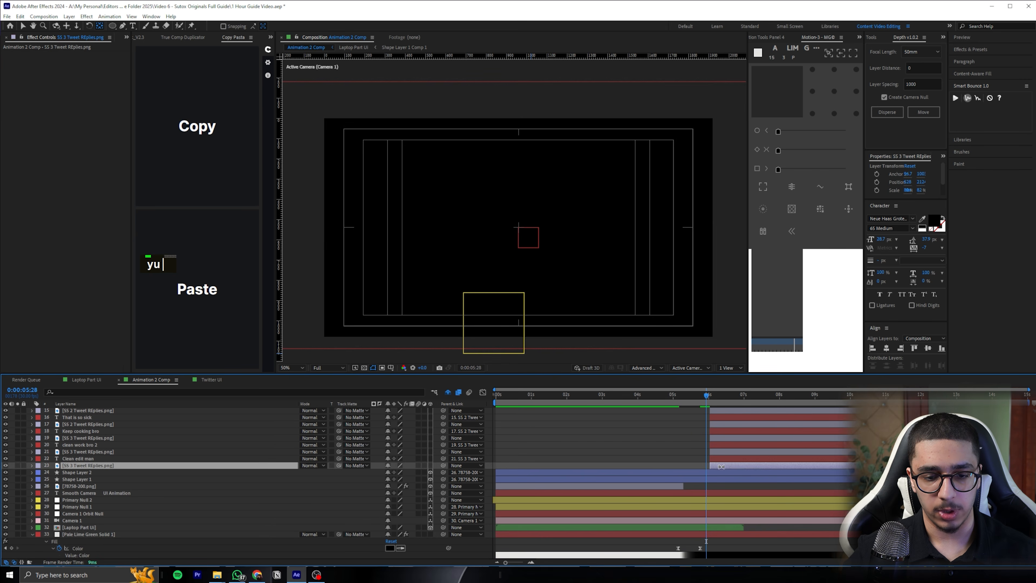
pyautogui.scroll(2, 722, 421)
pyautogui.scroll(3, 721, 410)
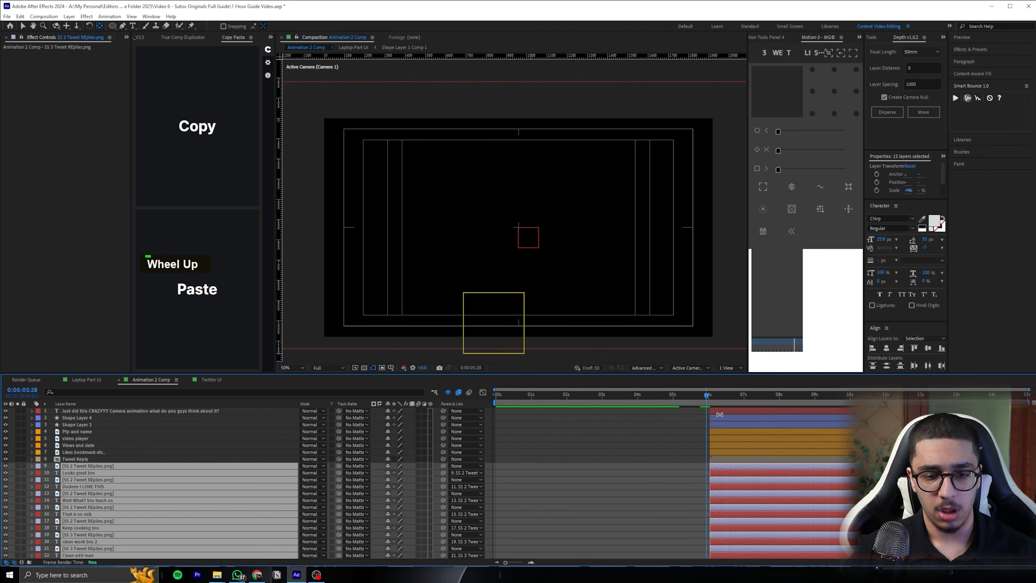
pyautogui.keyDown('shift'); pyautogui.click(721, 412); pyautogui.keyUp('shift')
pyautogui.scroll(-3, 702, 405)
pyautogui.scroll(-2, 706, 445)
pyautogui.moveTo(705, 401)
pyautogui.mouseDown()
pyautogui.moveTo(683, 401)
pyautogui.moveTo(709, 412)
pyautogui.moveTo(693, 412)
pyautogui.moveTo(699, 396)
pyautogui.moveTo(725, 415)
pyautogui.moveTo(698, 399)
pyautogui.mouseUp()
pyautogui.press('v')
pyautogui.press('v')
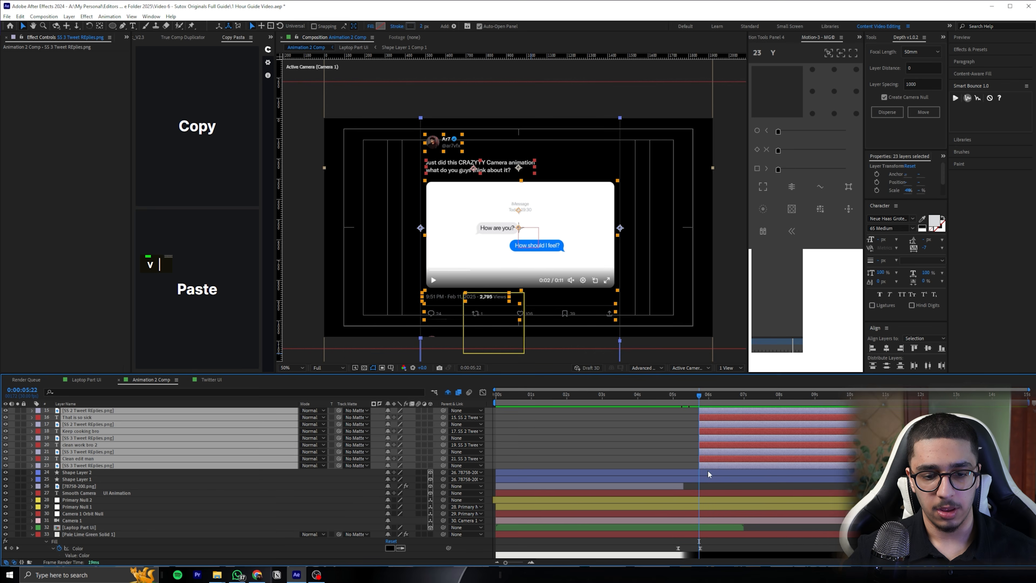
# Split the layers from Shape Layer 2 to Pale Lime Green Solid 1 at 0:00:05:22 and delete their later parts
pyautogui.click(707, 471)
pyautogui.scroll(-1, 712, 546)
pyautogui.keyDown('shift'); pyautogui.click(708, 534); pyautogui.keyUp('shift')
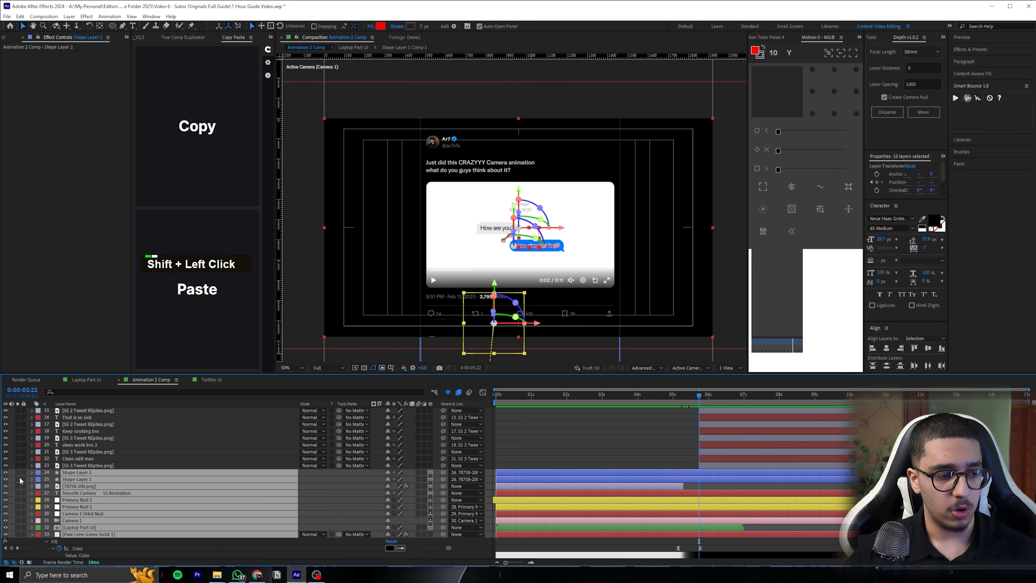
pyautogui.click(31, 534)
pyautogui.hotkey('ctrl', 'shift', 'd')
pyautogui.press('Delete')
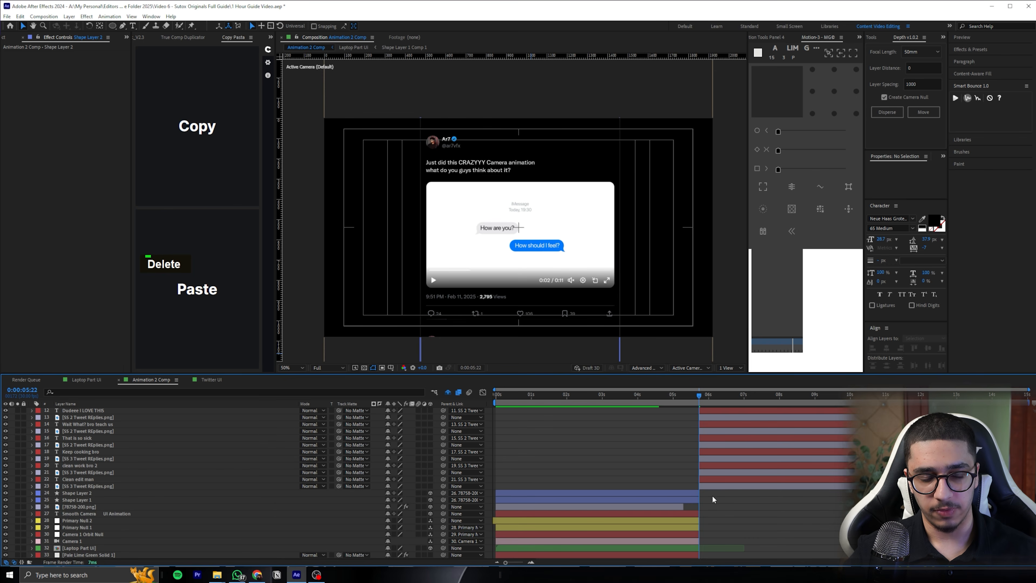
# Preview the transition from the push-in to the tweet at 0:00:05:22 and save the project
pyautogui.click(674, 395)
pyautogui.press('space')
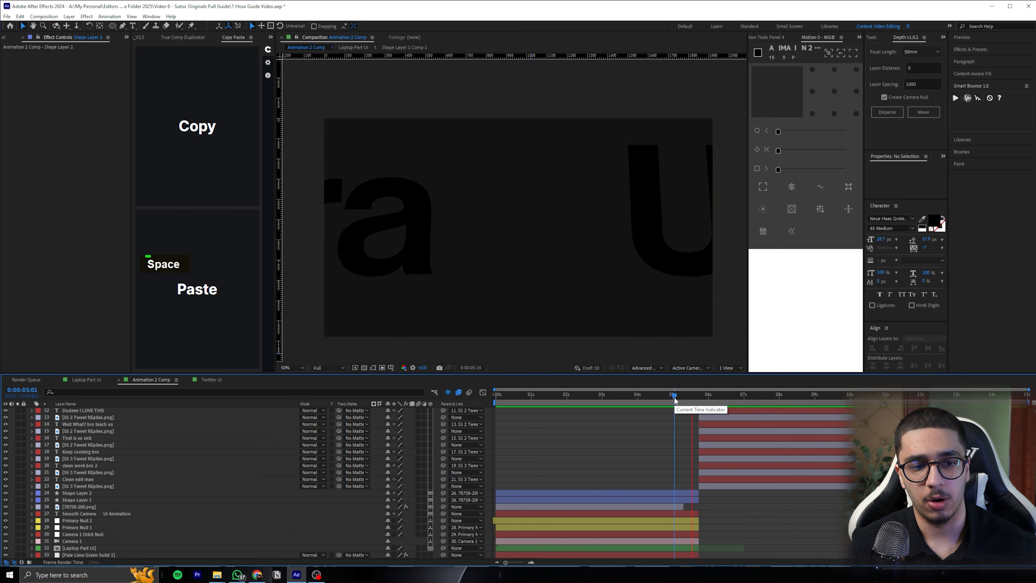
pyautogui.moveTo(674, 397); pyautogui.dragTo(698, 399)
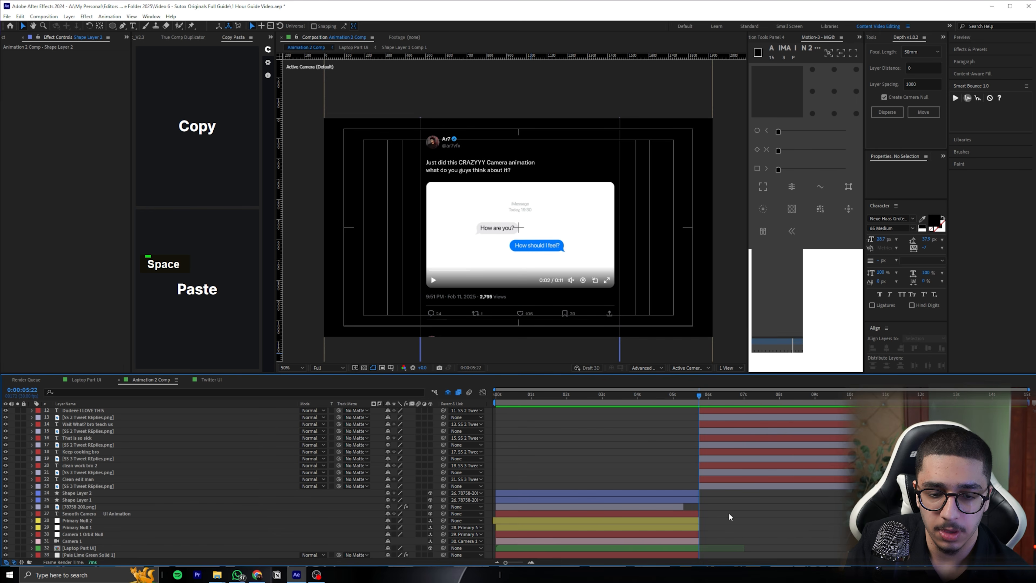
pyautogui.scroll(4, 730, 516)
pyautogui.hotkey('ctrl', 's')
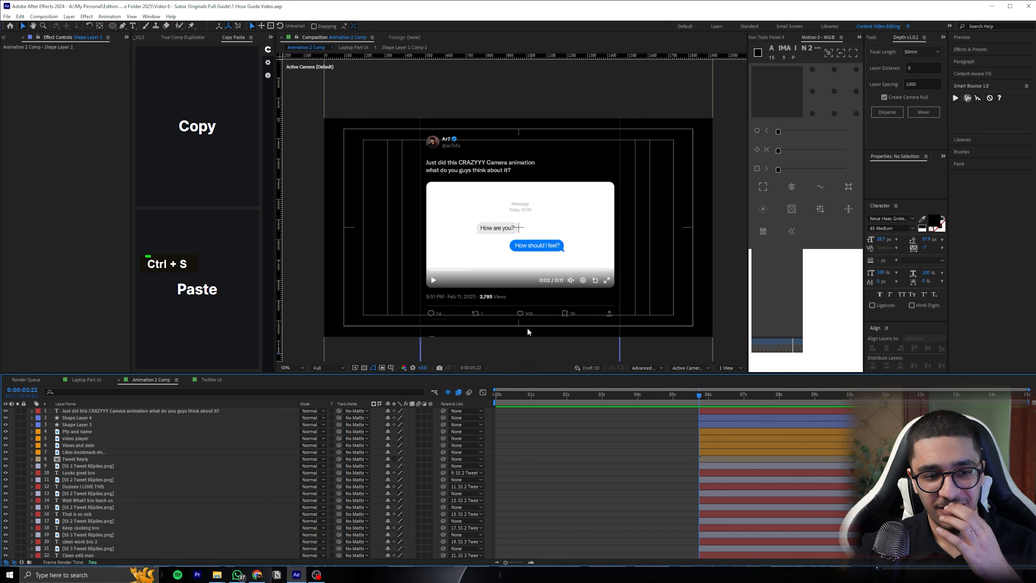
# Precompose the first scene's layers from Shape Layer 2 through Pale Lime Green Solid 1 into one comp
pyautogui.click(290, 367)
pyautogui.click(304, 380)
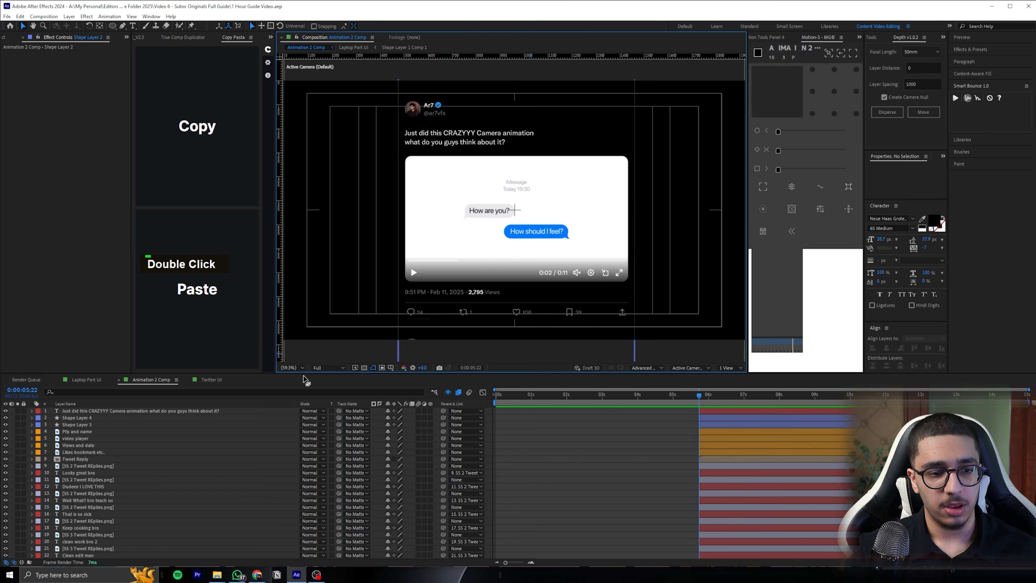
pyautogui.scroll(1, 492, 442)
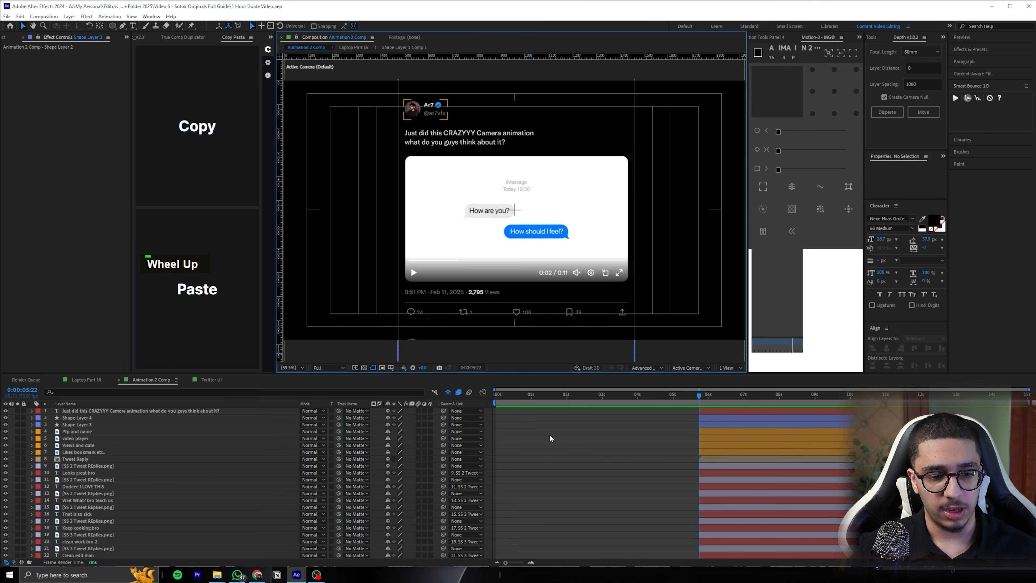
pyautogui.scroll(-4, 689, 493)
pyautogui.click(689, 494)
pyautogui.keyDown('shift'); pyautogui.click(690, 553); pyautogui.keyUp('shift')
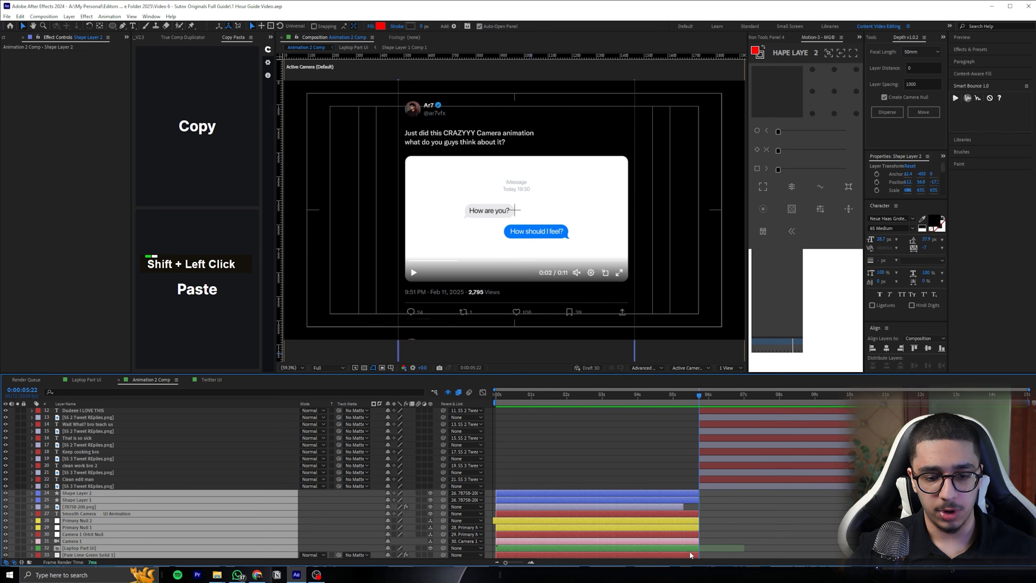
pyautogui.hotkey('ctrl', 'shift', 'c')
pyautogui.click(717, 337)
# Create a two-node camera above the tweet layers and make it start at 0:00:05:22
pyautogui.scroll(3, 555, 449)
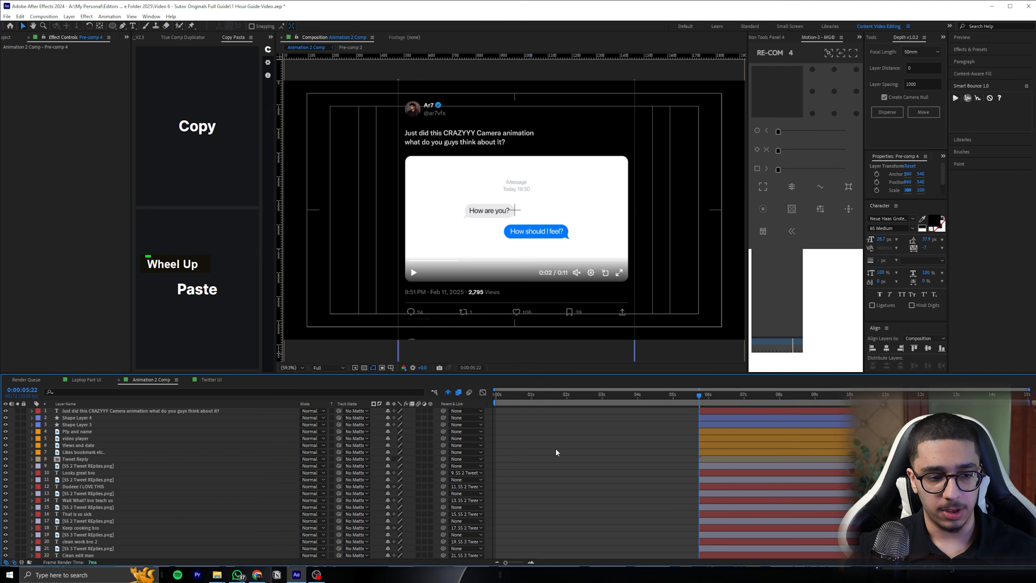
pyautogui.rightClick(491, 416)
pyautogui.moveTo(525, 421)
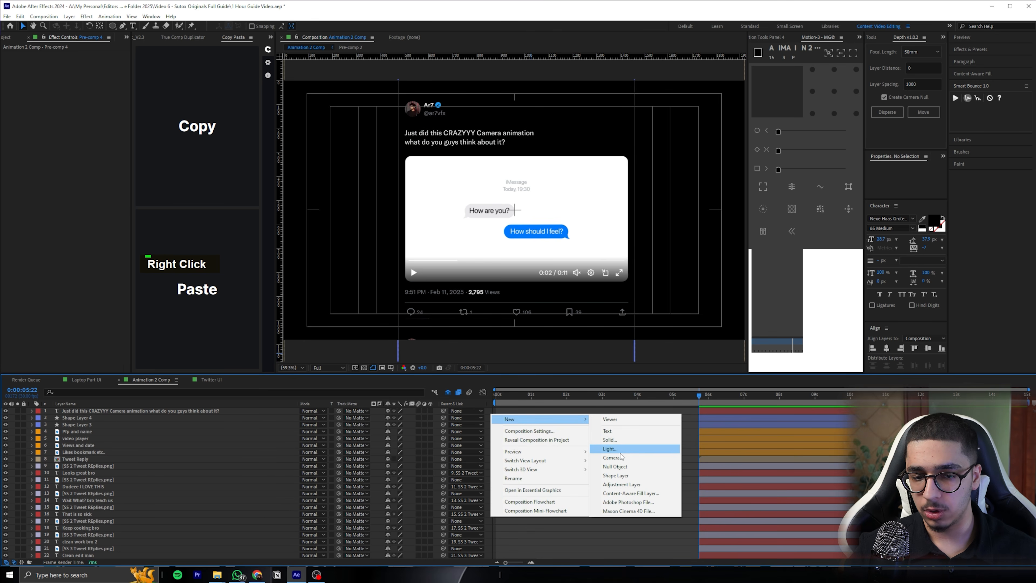
pyautogui.click(620, 458)
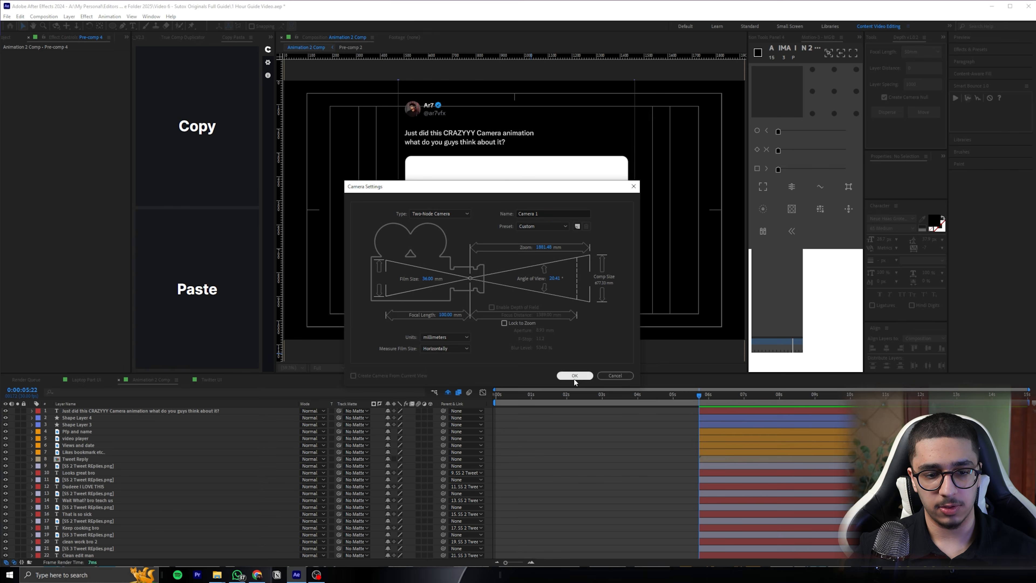
pyautogui.doubleClick(575, 379)
pyautogui.press('[')
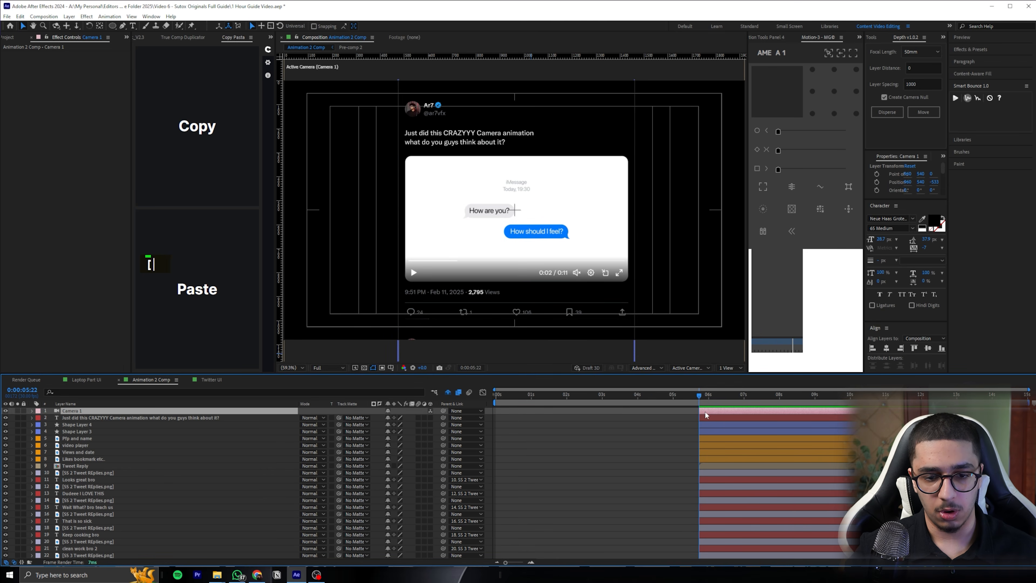
# Rig the camera with an orbit null and two chained Primary Nulls, all starting at 0:00:05:22
pyautogui.rightClick(704, 410)
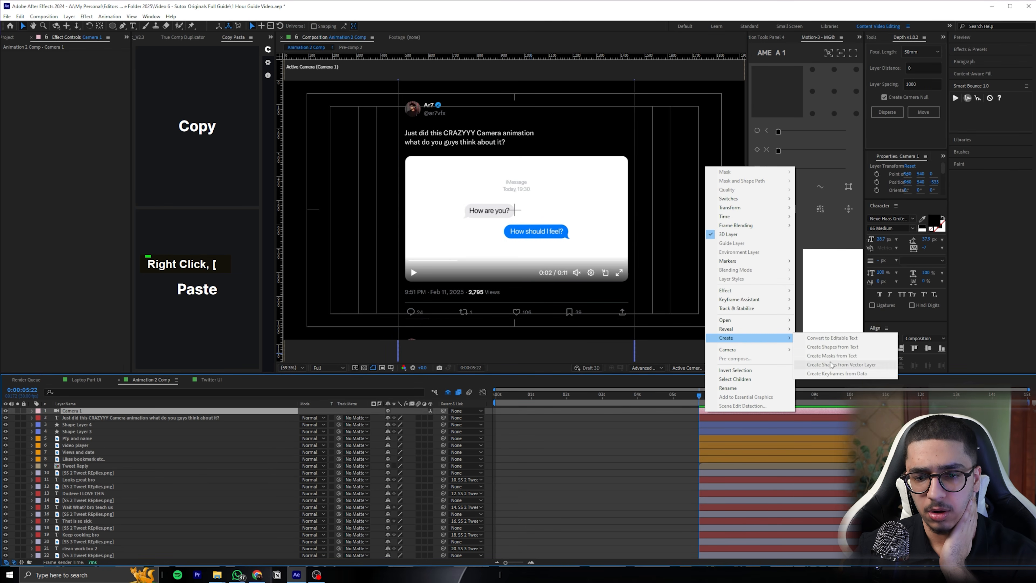
pyautogui.moveTo(757, 350)
pyautogui.click(824, 367)
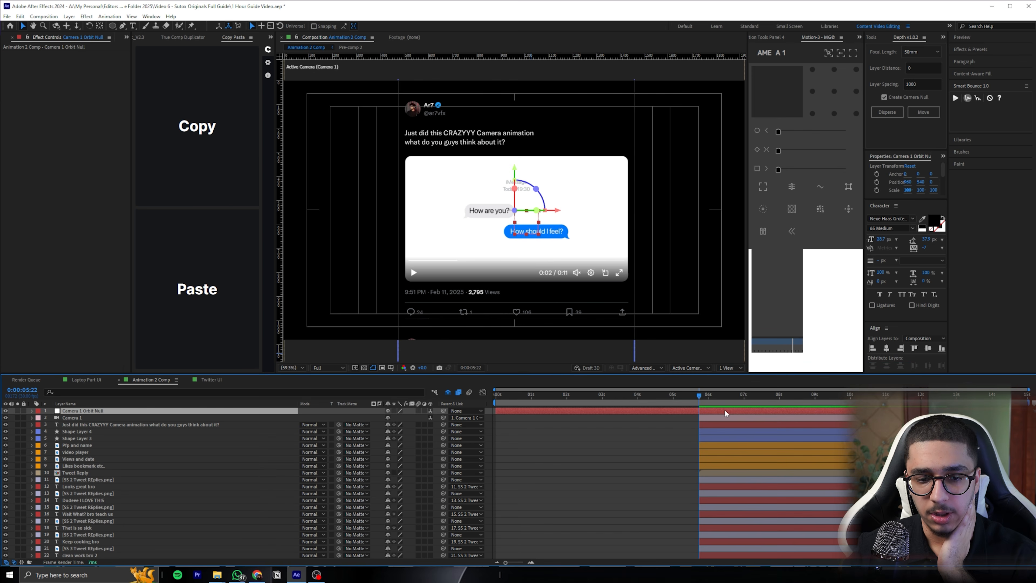
pyautogui.click(766, 38)
pyautogui.doubleClick(818, 152)
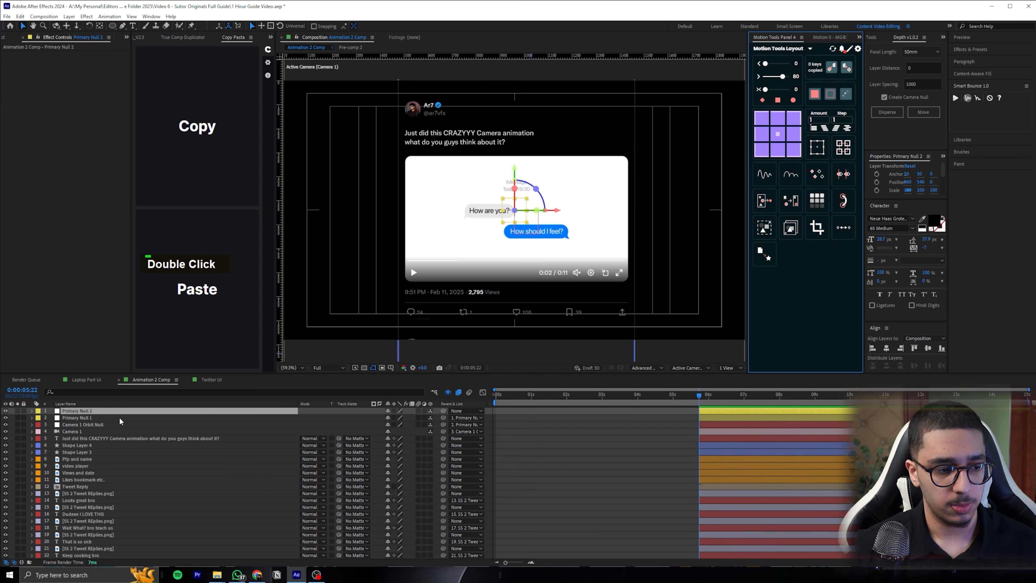
# Add a Position keyframe to Camera 1 Orbit Null and move it about two seconds past 0:00:05:22
pyautogui.click(62, 424)
pyautogui.press('p')
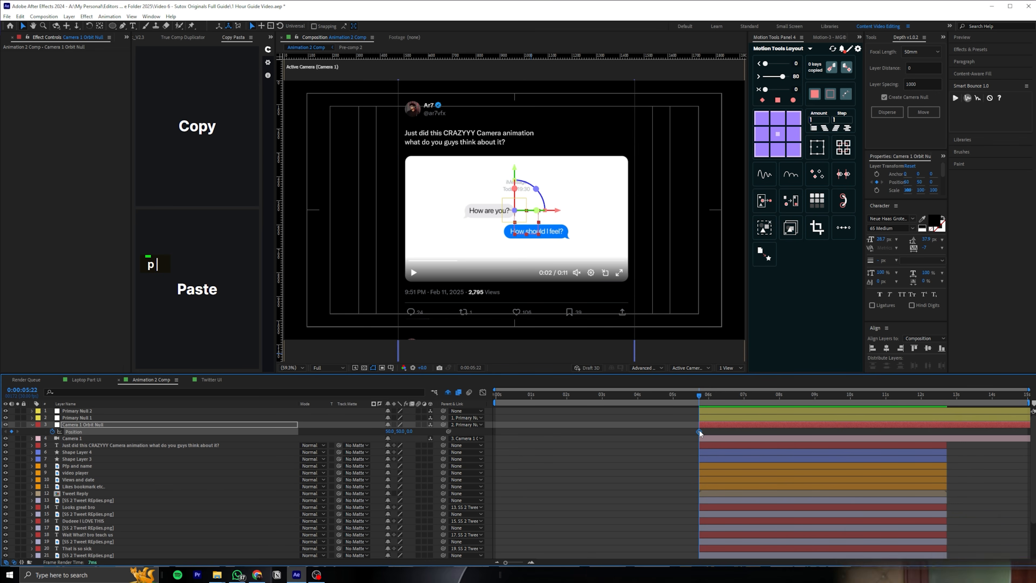
pyautogui.scroll(3, 710, 429)
pyautogui.moveTo(681, 431); pyautogui.dragTo(830, 431)
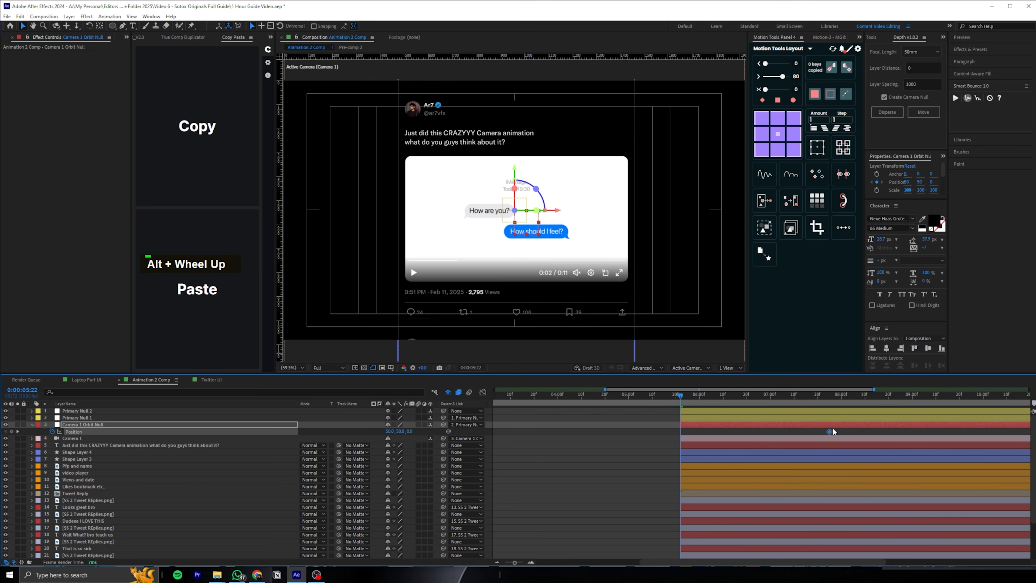
pyautogui.moveTo(410, 432); pyautogui.dragTo(395, 431)
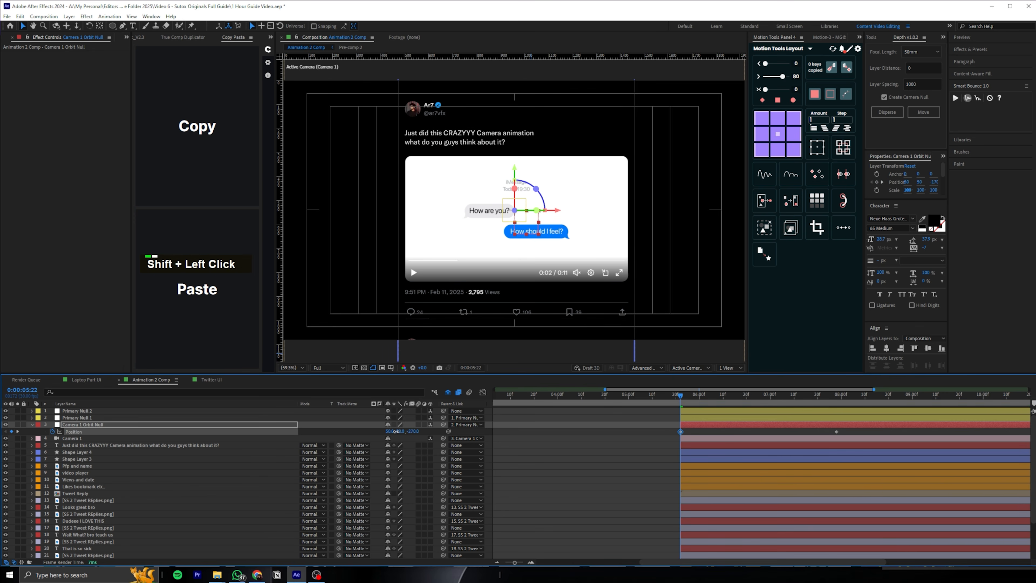
# Select all the tweet layers, from the tweet text down through the replies, and make them 3D
pyautogui.click(98, 446)
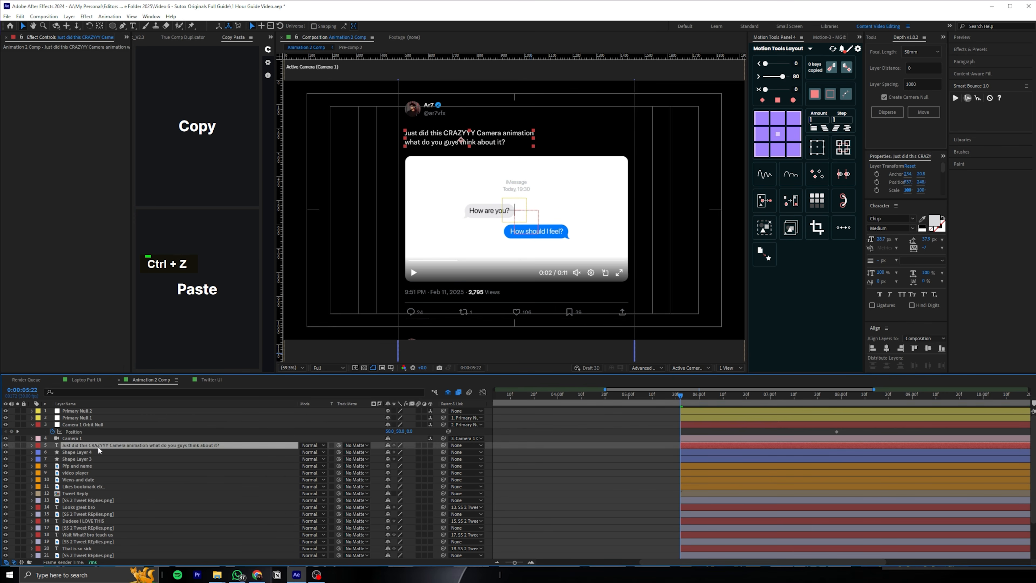
pyautogui.scroll(-3, 106, 473)
pyautogui.keyDown('shift'); pyautogui.click(91, 549); pyautogui.keyUp('shift')
pyautogui.scroll(3, 322, 488)
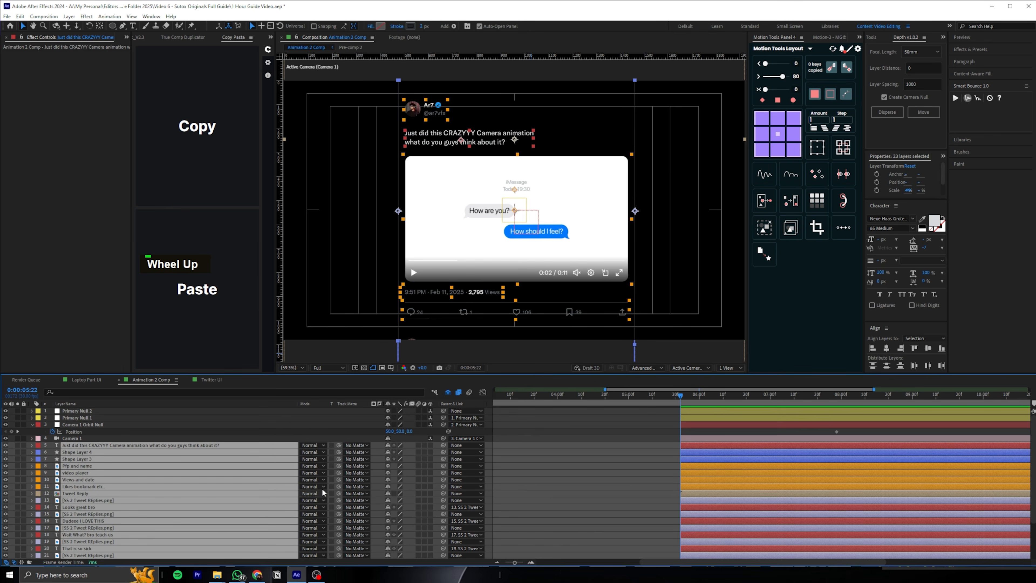
pyautogui.click(431, 445)
pyautogui.click(549, 438)
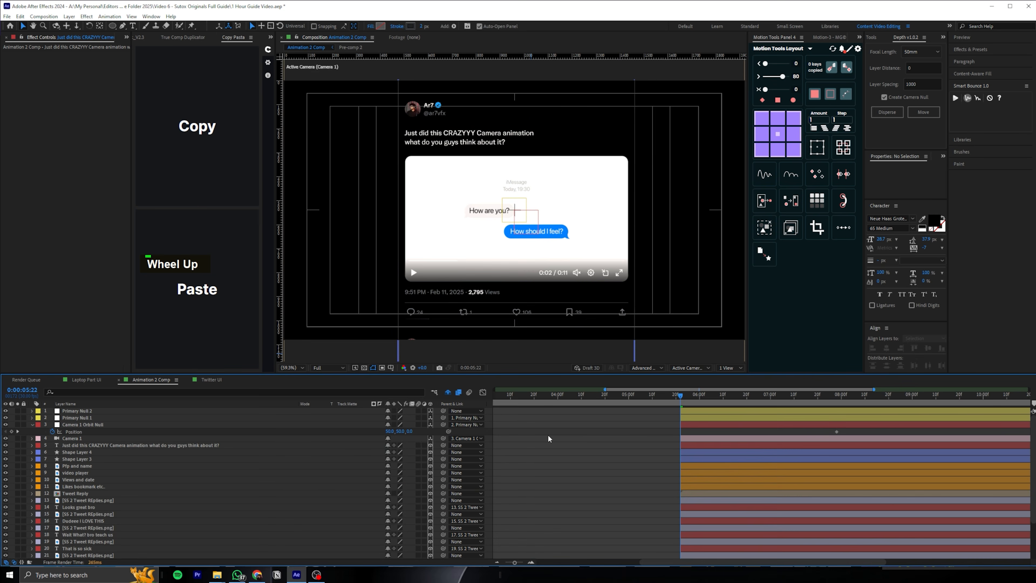
# Pull the orbit null back to a Z position of about -1810 at 0:00:05:22 and easy-ease both Position keyframes
pyautogui.hotkey('ctrl', 'z')
pyautogui.moveTo(399, 431); pyautogui.dragTo(338, 433)
pyautogui.hotkey('ctrl', 'z')
pyautogui.moveTo(851, 432); pyautogui.dragTo(646, 429)
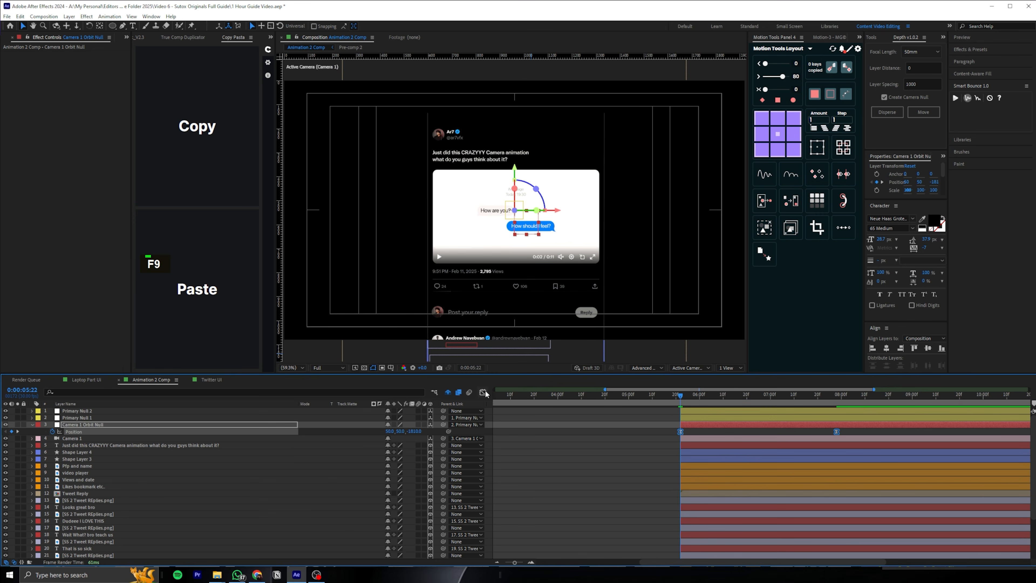
# Shape the orbit null's speed graph to start fast and settle slowly, and preview the camera move from the first scene
pyautogui.click(483, 392)
pyautogui.doubleClick(699, 535)
pyautogui.moveTo(698, 535); pyautogui.dragTo(681, 536)
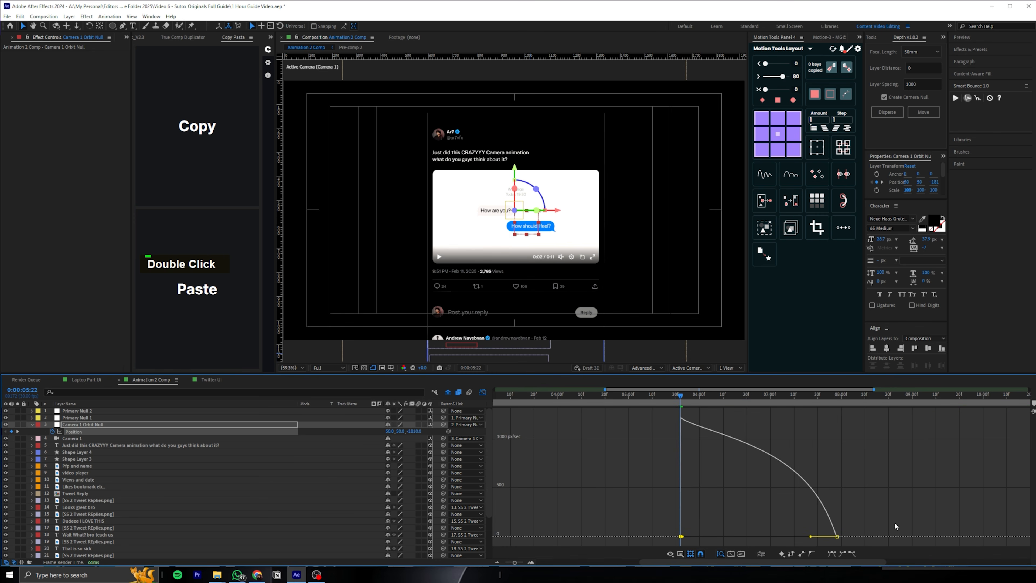
pyautogui.moveTo(811, 538); pyautogui.dragTo(758, 536)
pyautogui.click(616, 395)
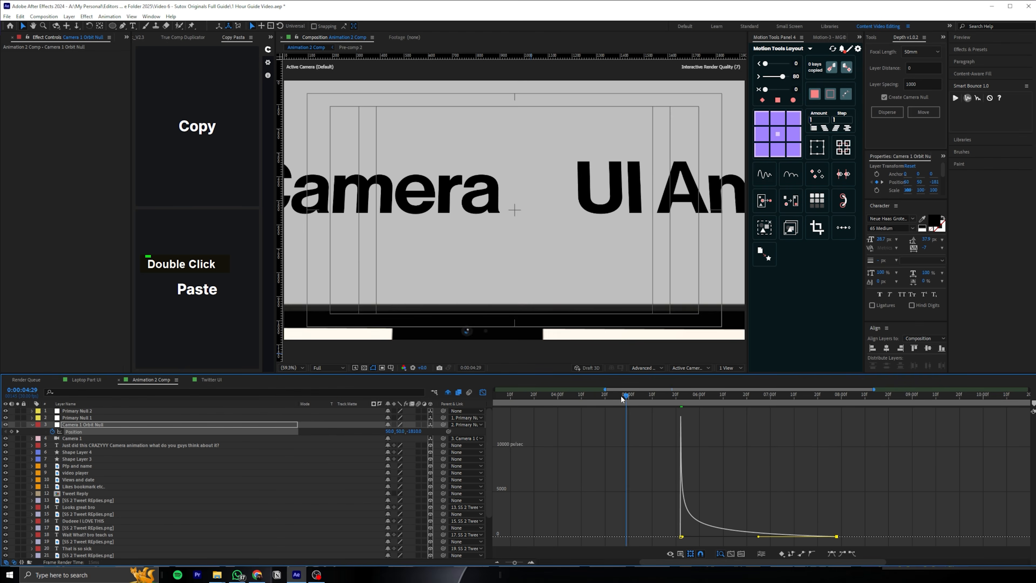
pyautogui.press('space')
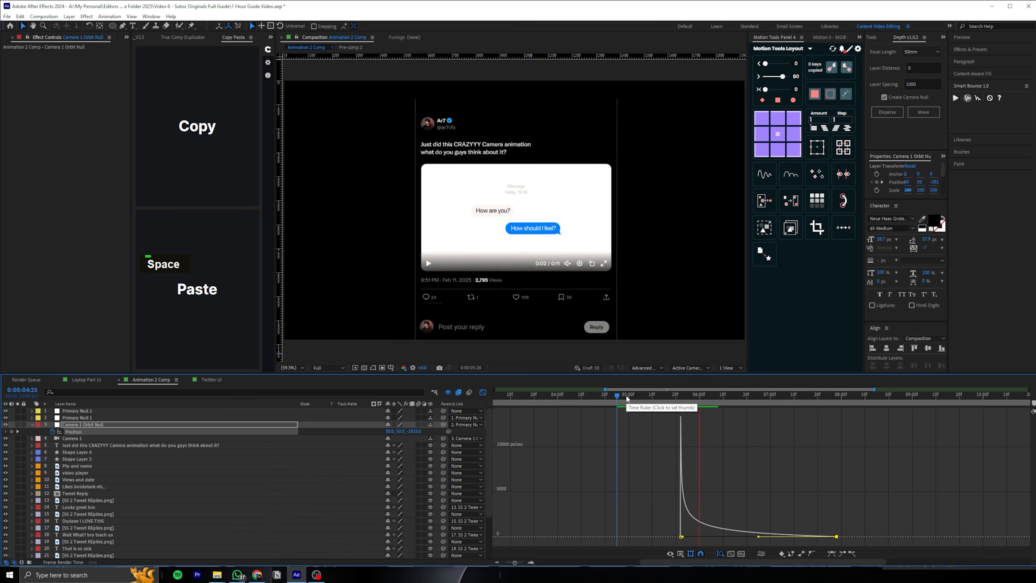
pyautogui.click(654, 394)
pyautogui.moveTo(654, 393); pyautogui.dragTo(681, 391)
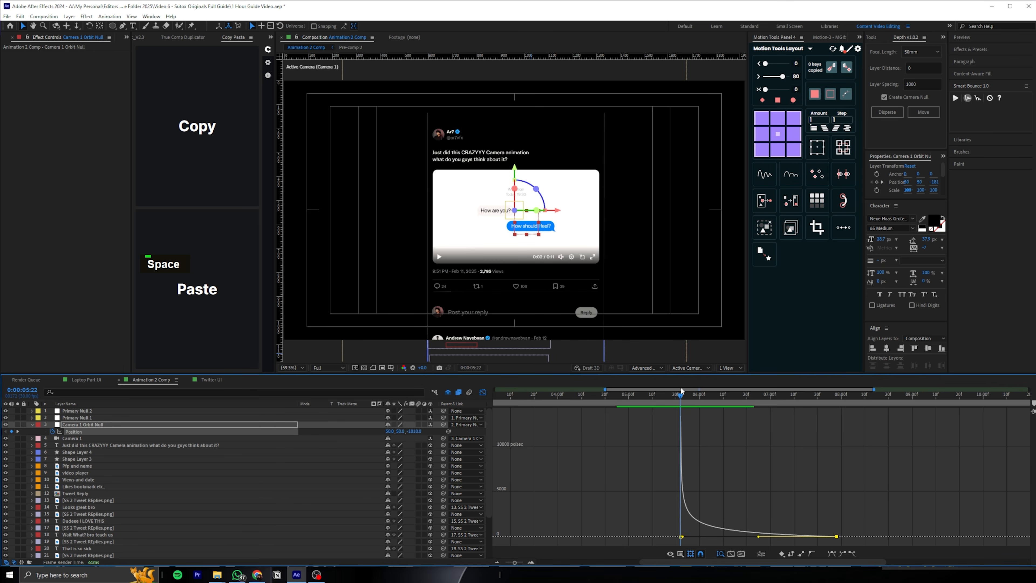
# Add Position and Opacity keyframes at 0:00:05:22 to Pfp and name, video player, Views and date, Likes bookmark etc. and Tweet Reply
pyautogui.click(483, 392)
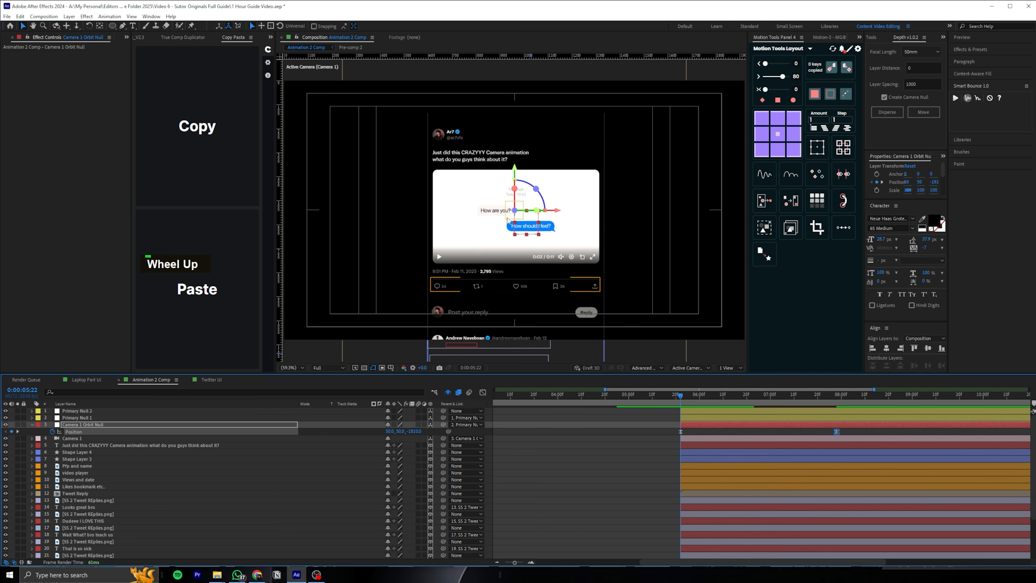
pyautogui.click(459, 136)
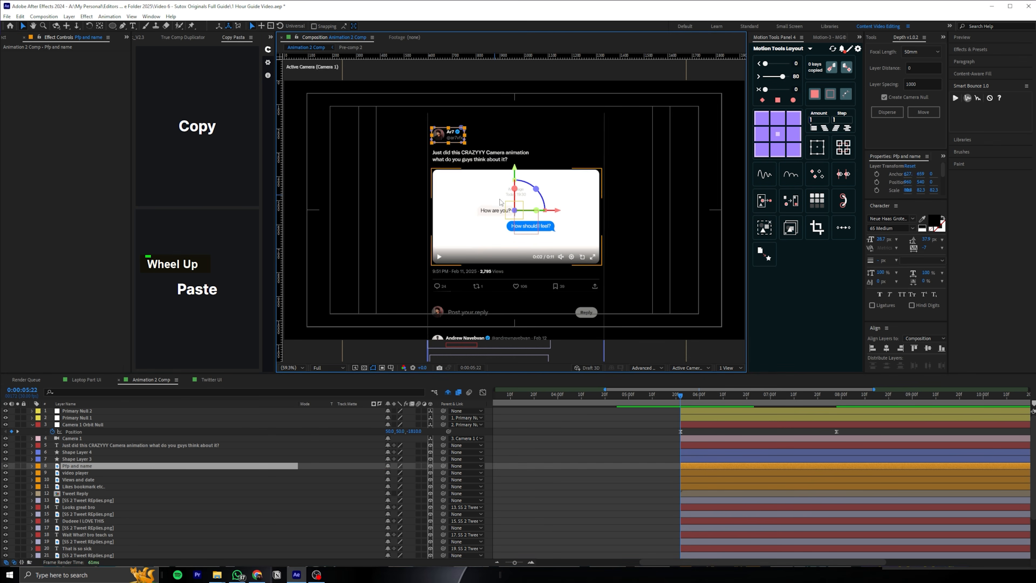
pyautogui.scroll(-1, 697, 469)
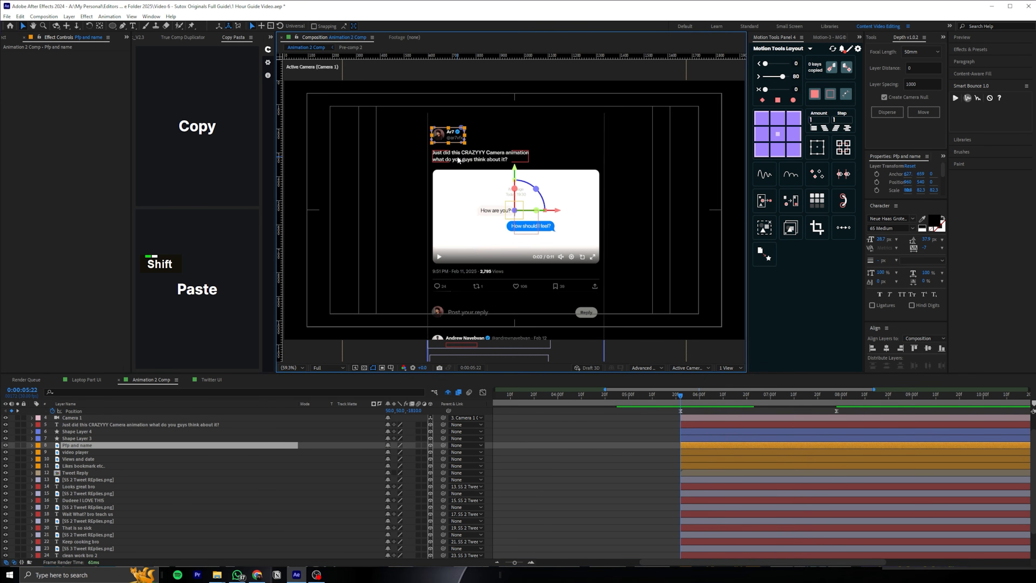
pyautogui.scroll(2, 450, 132)
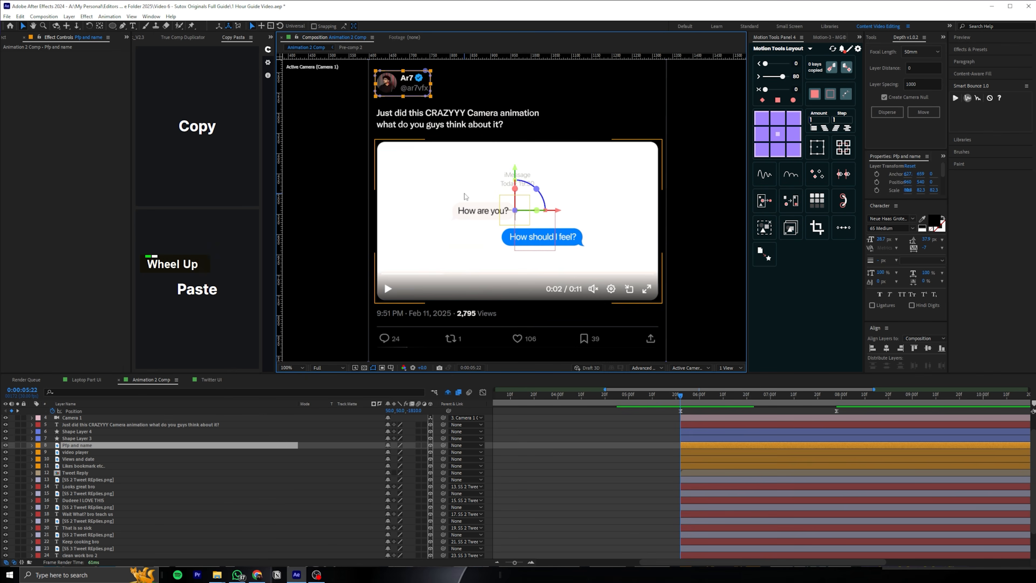
pyautogui.keyDown('shift'); pyautogui.click(448, 300); pyautogui.keyUp('shift')
pyautogui.keyDown('shift'); pyautogui.click(421, 312); pyautogui.keyUp('shift')
pyautogui.keyDown('shift'); pyautogui.click(412, 337); pyautogui.keyUp('shift')
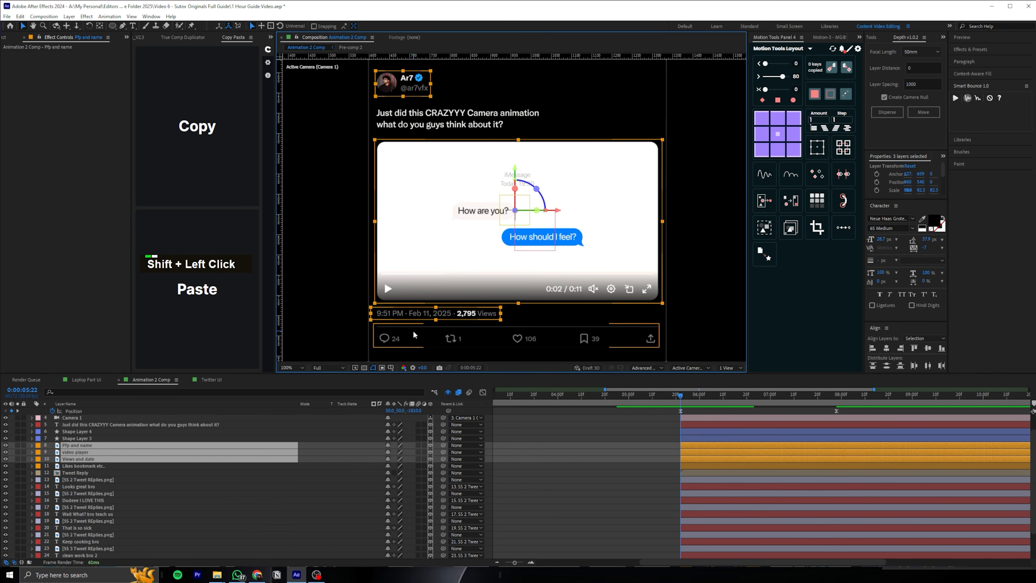
pyautogui.moveTo(521, 323); pyautogui.dragTo(533, 242)
pyautogui.keyDown('ctrl'); pyautogui.click(93, 473); pyautogui.keyUp('ctrl')
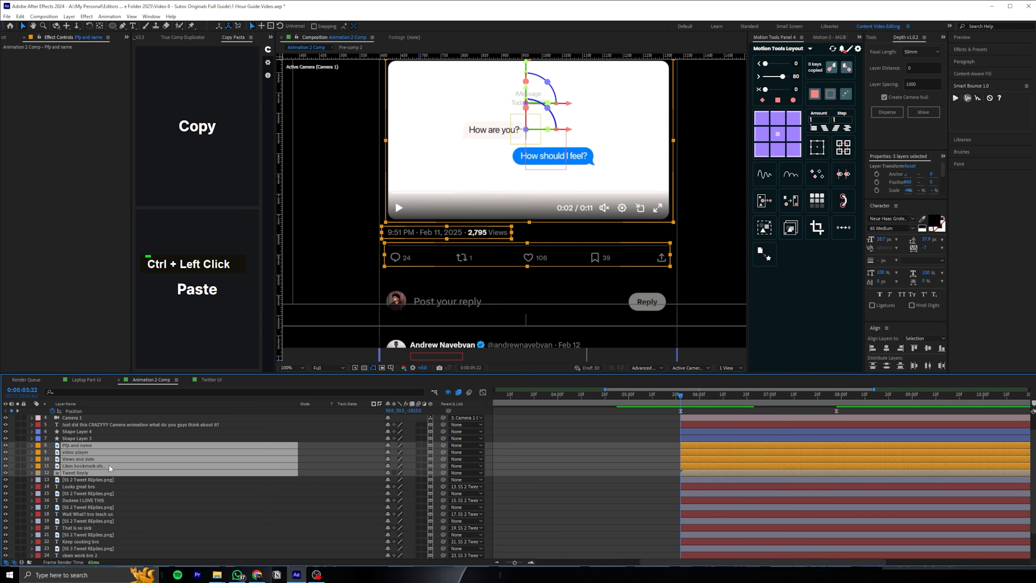
pyautogui.press('p')
pyautogui.click(53, 452)
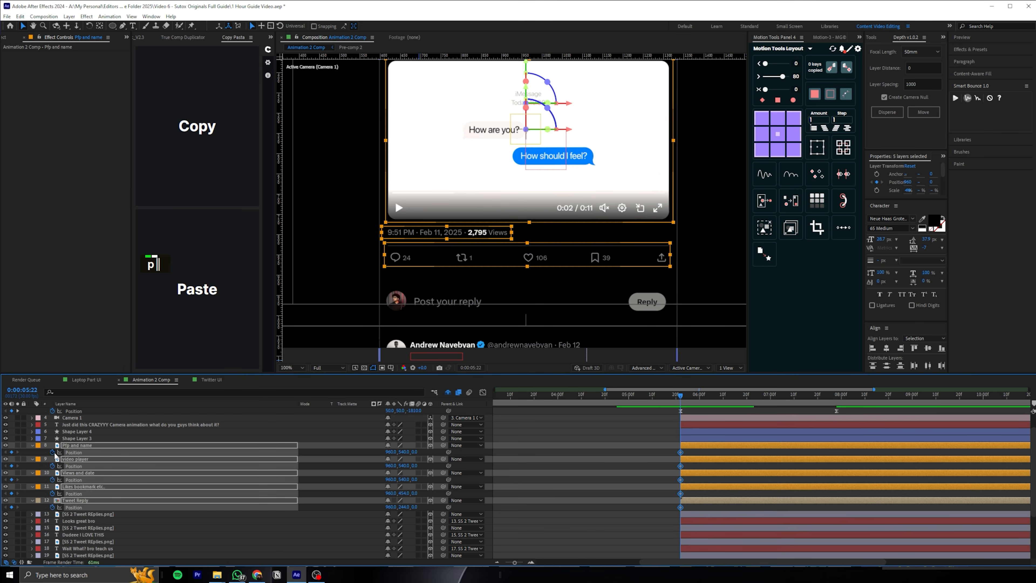
pyautogui.hotkey('shift', 't')
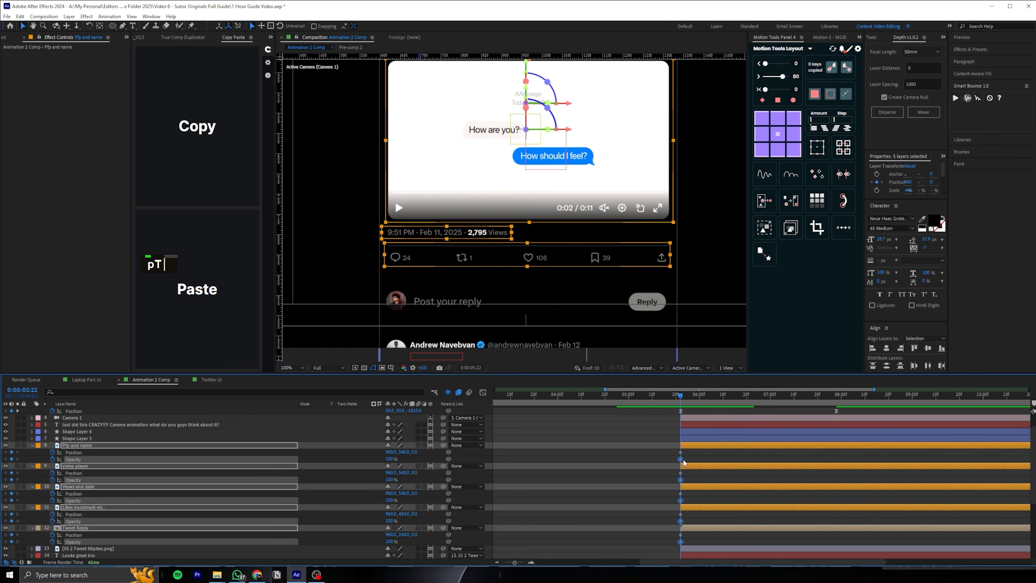
# Make the five selected layers rise about 122 px and fade in from 0% opacity between 0:00:05:22 and 0:00:06:12
pyautogui.press('space')
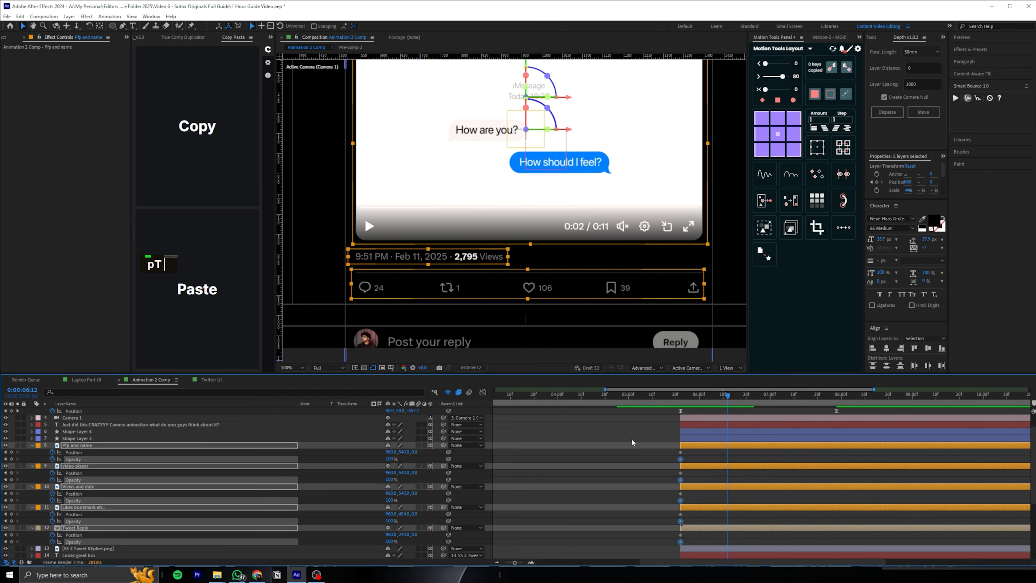
pyautogui.press('j')
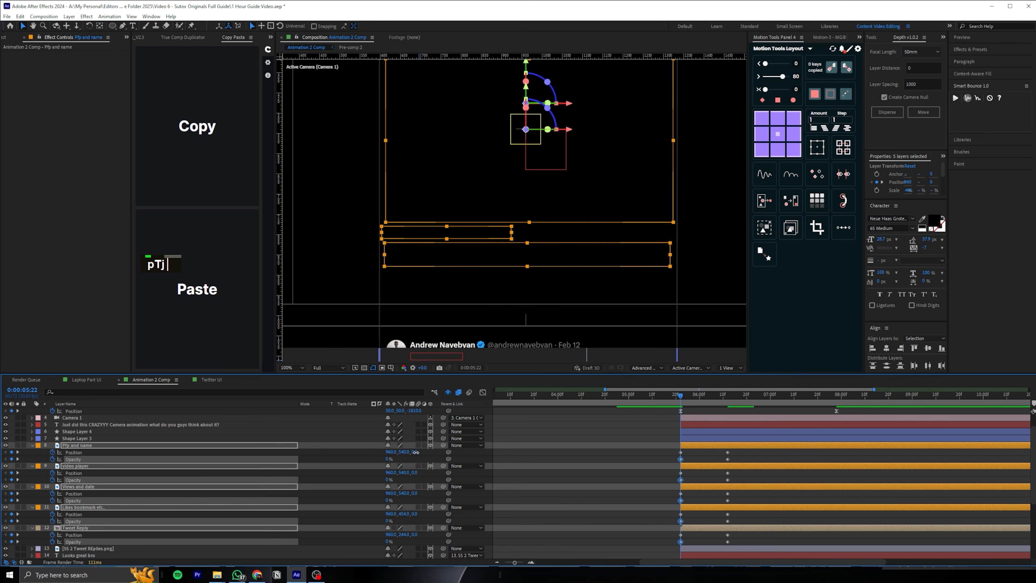
pyautogui.moveTo(415, 451); pyautogui.dragTo(409, 449)
# Ease the five layers' Position and Opacity keyframes and shape their speed graph to start fast and settle slowly
pyautogui.moveTo(744, 449); pyautogui.dragTo(674, 535)
pyautogui.click(482, 392)
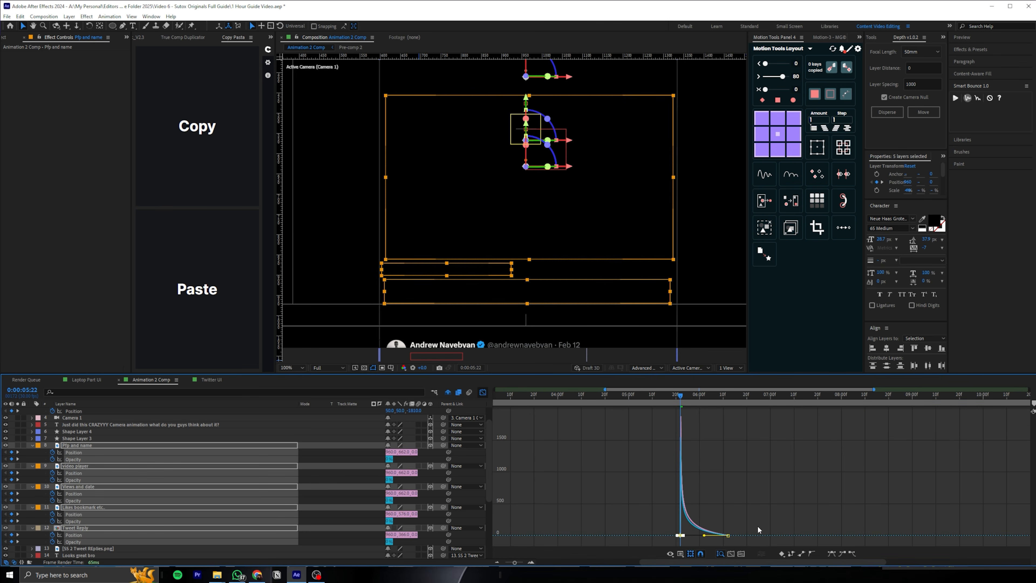
pyautogui.click(483, 392)
# Stagger the starts of video player, Views and date, Likes bookmark etc. and Tweet Reply, two frames apart each
pyautogui.doubleClick(697, 462)
pyautogui.press('pagedown')
pyautogui.press('pagedown')
pyautogui.press('pagedown')
pyautogui.press('[')
pyautogui.press('pagedown')
pyautogui.click(695, 487)
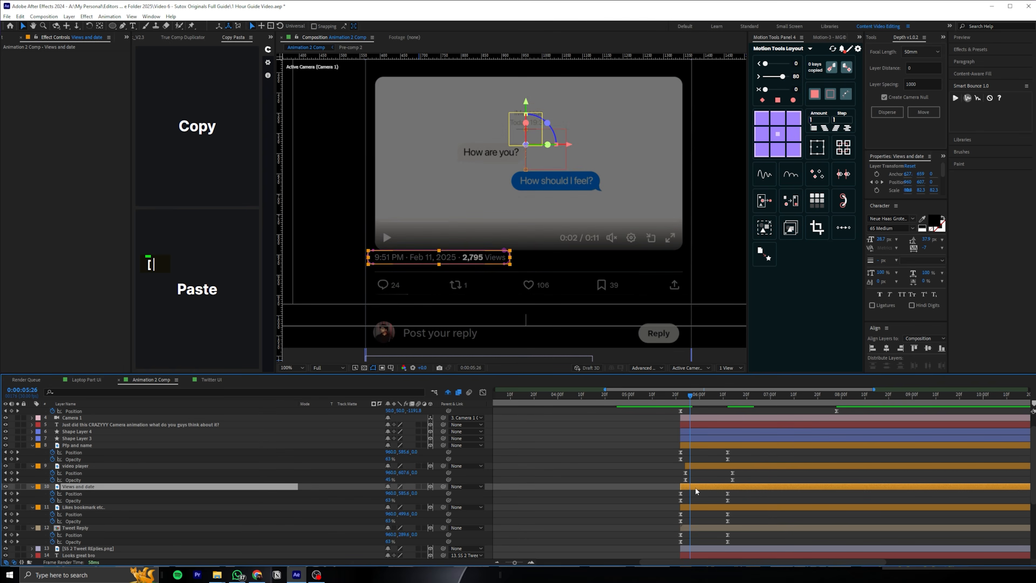
pyautogui.press('[')
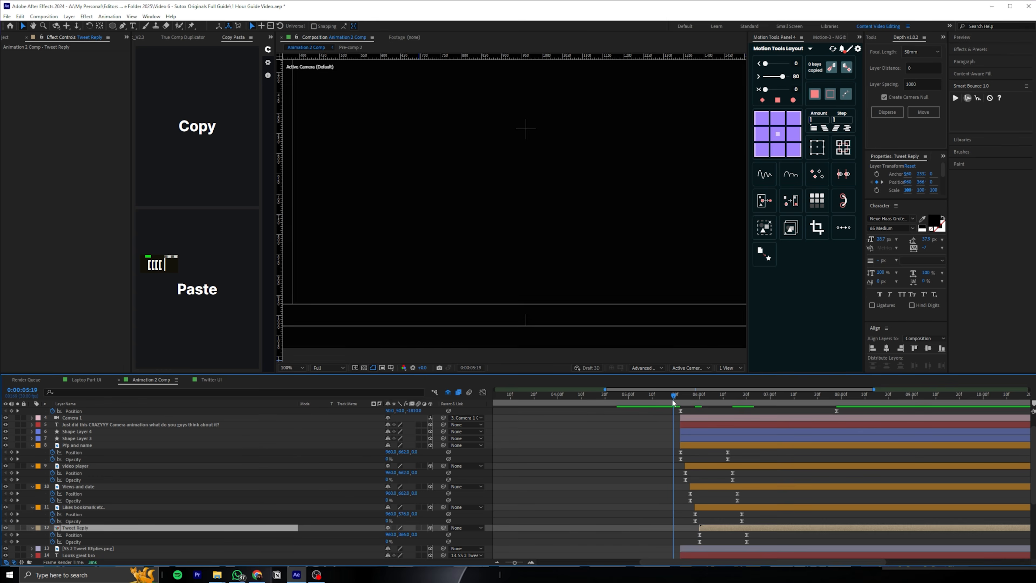
# Preview the staggered entrance of the tweet elements across the transition at 0:00:05:22
pyautogui.moveTo(673, 399); pyautogui.dragTo(670, 399)
pyautogui.scroll(-1, 601, 306)
pyautogui.click(687, 397)
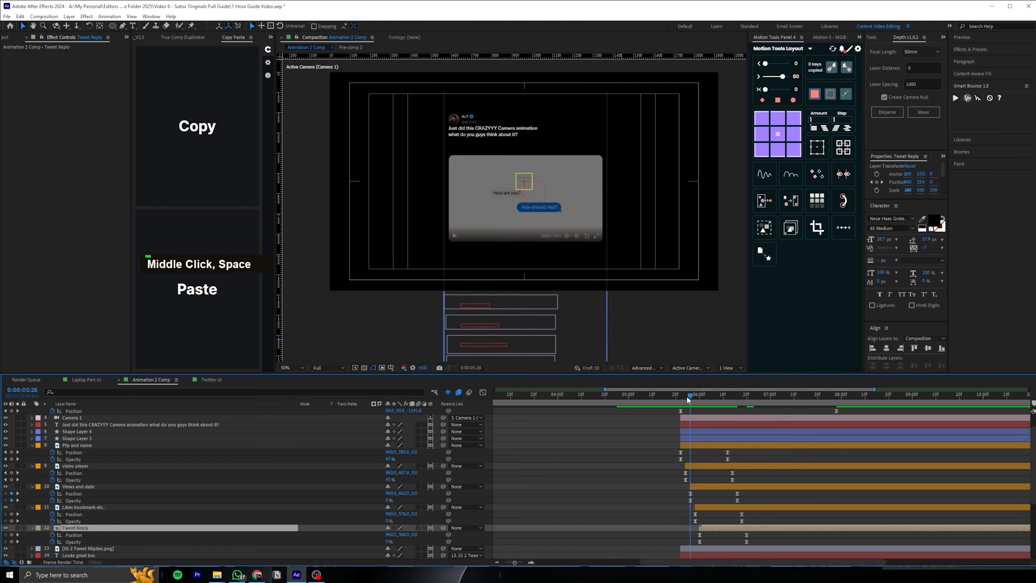
pyautogui.moveTo(686, 396); pyautogui.dragTo(718, 387)
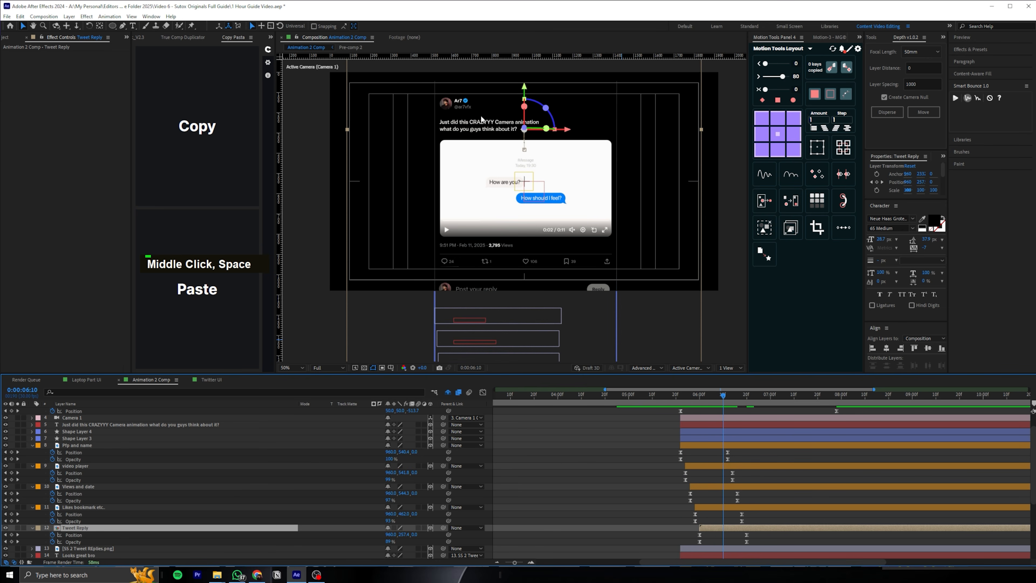
# Move the tweet text layer directly below Pfp and name and parent it to that layer
pyautogui.moveTo(97, 426); pyautogui.dragTo(324, 444)
pyautogui.click(723, 402)
pyautogui.moveTo(443, 458); pyautogui.dragTo(110, 438)
# Copy the Opacity keyframes of Pfp and name onto the tweet text layer at 0:00:05:22 and preview the fade-in
pyautogui.moveTo(703, 401); pyautogui.dragTo(681, 401)
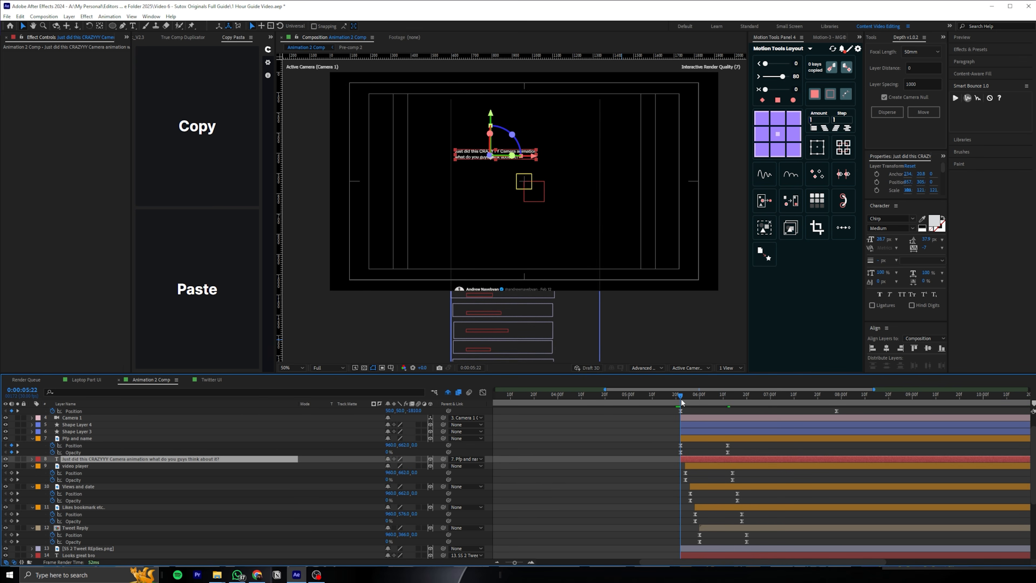
pyautogui.click(85, 452)
pyautogui.hotkey('ctrl', 'c')
pyautogui.click(88, 459)
pyautogui.hotkey('ctrl', 'v')
pyautogui.press('space')
pyautogui.click(680, 399)
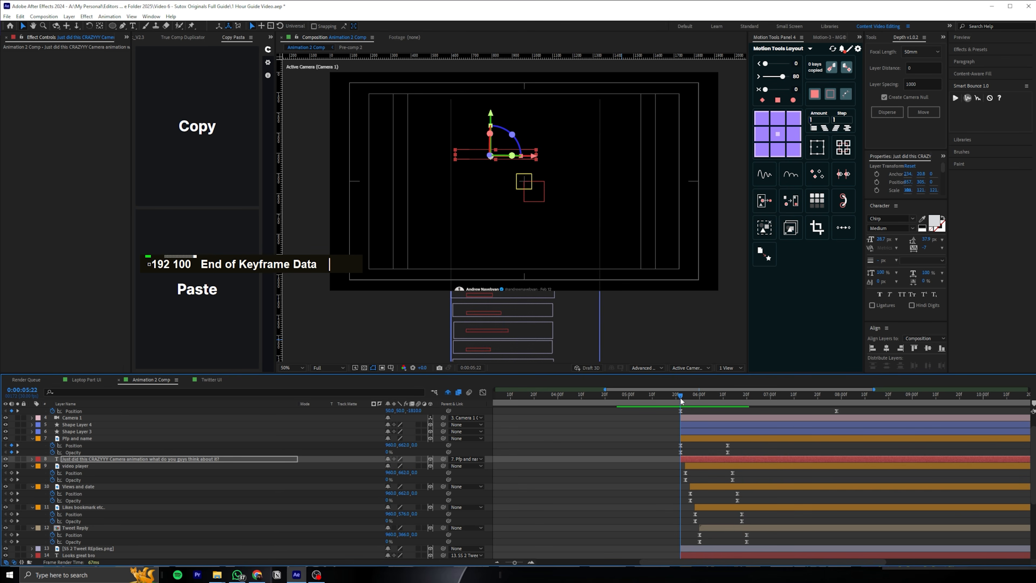
# Search the effects and presets for "type" and apply the Typewriter preset to the tweet text layer
pyautogui.click(970, 50)
pyautogui.doubleClick(971, 60)
pyautogui.write('type')
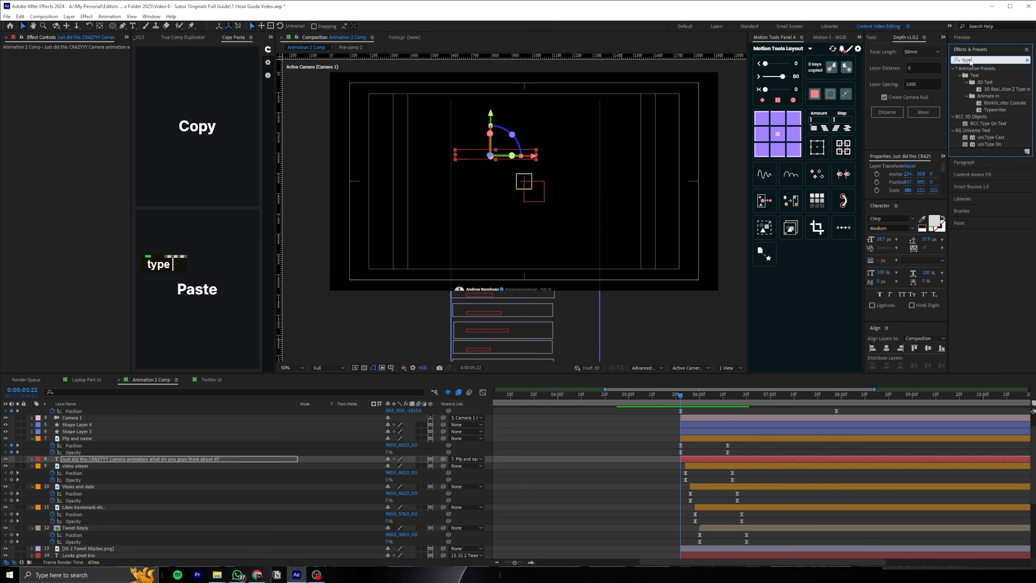
pyautogui.moveTo(1001, 113); pyautogui.dragTo(703, 462)
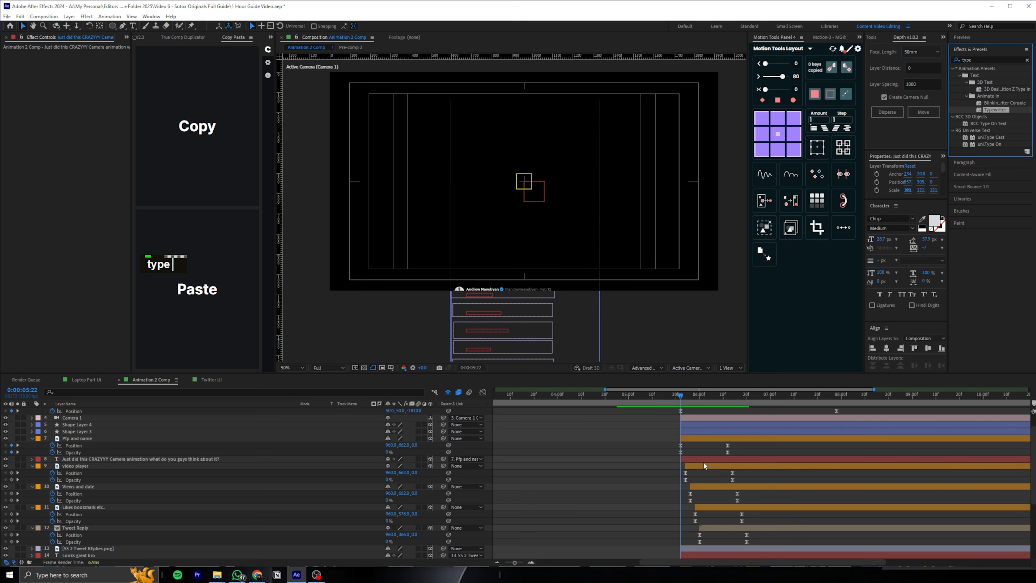
# Move the tweet text's final Range Selector Start keyframe to about 0:00:07:04 and preview the typewriter effect
pyautogui.press('u')
pyautogui.click(757, 473)
pyautogui.moveTo(779, 472); pyautogui.dragTo(779, 472)
pyautogui.press('space')
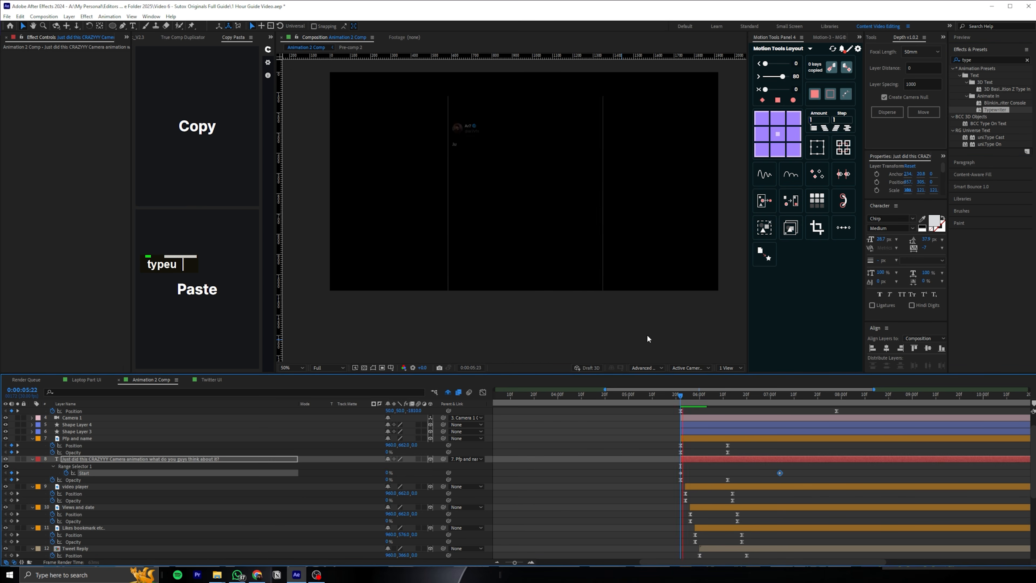
# Preview the transition into the tweet from 0:00:04:11 and check where the text starts typing near 0:00:05:22
pyautogui.click(662, 401)
pyautogui.click(583, 395)
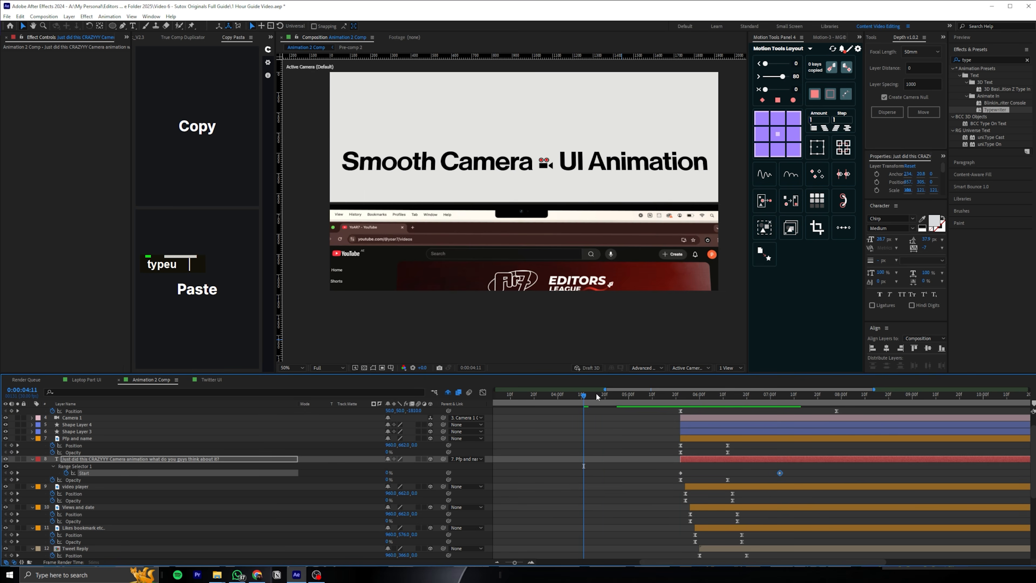
pyautogui.press('space')
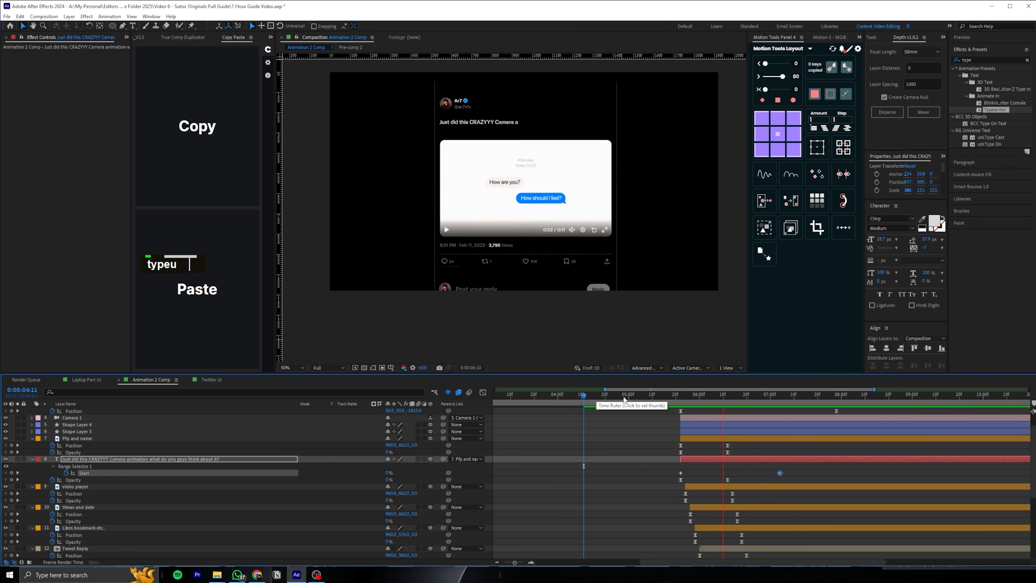
pyautogui.click(683, 398)
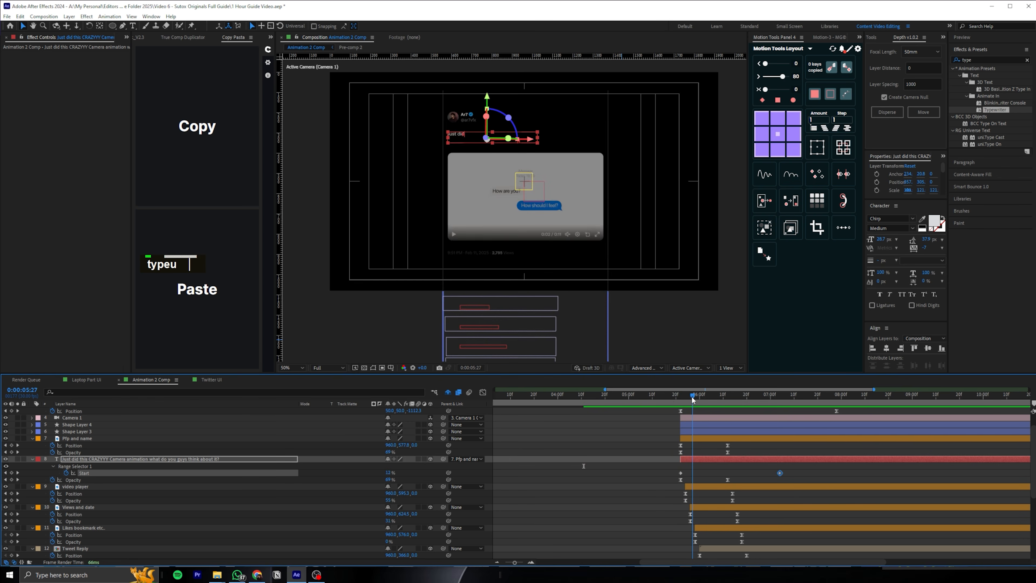
pyautogui.click(663, 397)
pyautogui.moveTo(697, 396)
pyautogui.mouseDown()
pyautogui.moveTo(670, 398)
pyautogui.moveTo(679, 396)
pyautogui.mouseUp()
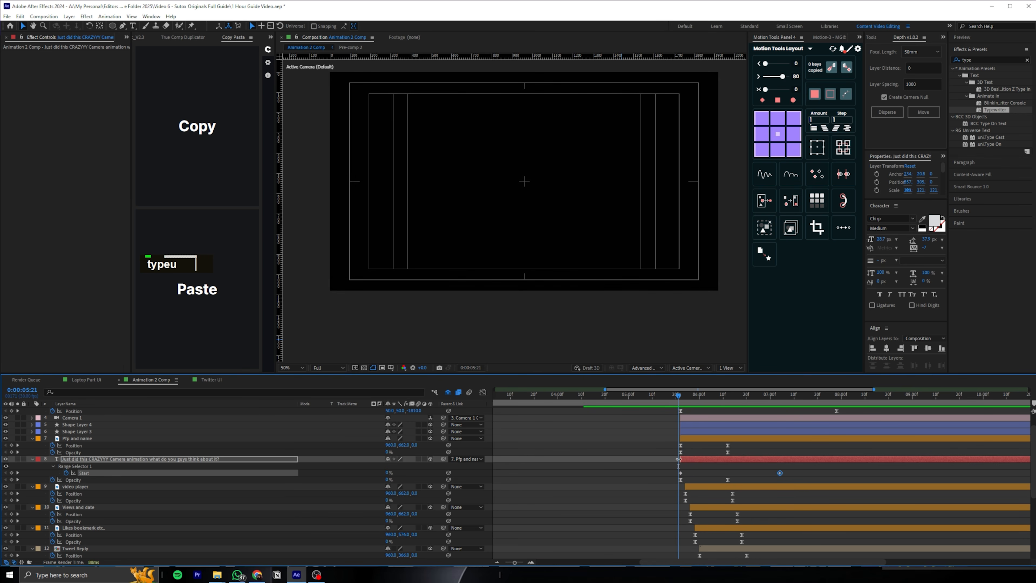
# Shift all tweet reply images and their text layers, excluding Black Solid 2, to start at 0:00:05:25
pyautogui.click(571, 491)
pyautogui.click(506, 292)
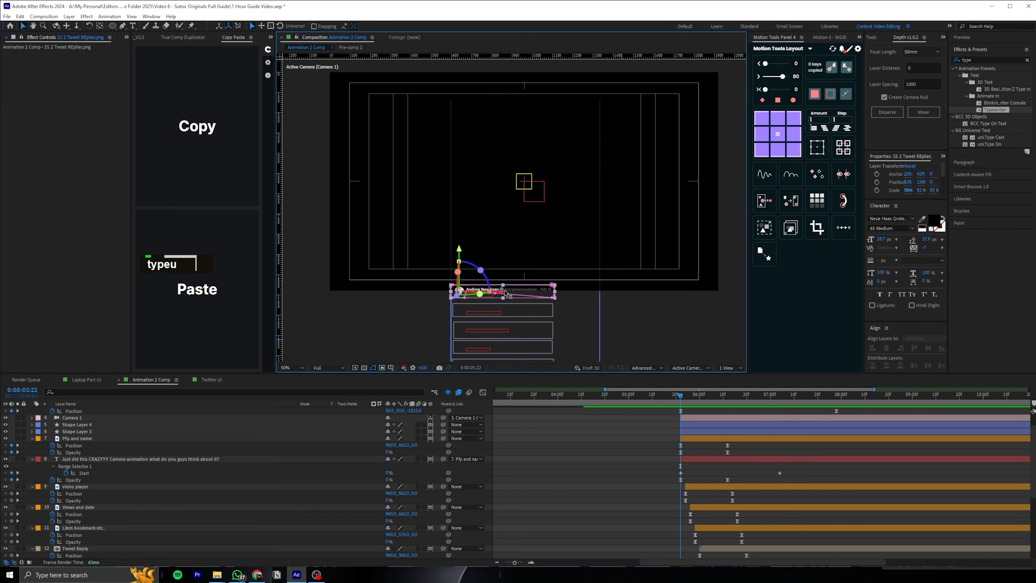
pyautogui.scroll(-4, 588, 446)
pyautogui.press('pagedown')
pyautogui.press('pagedown')
pyautogui.press('pagedown')
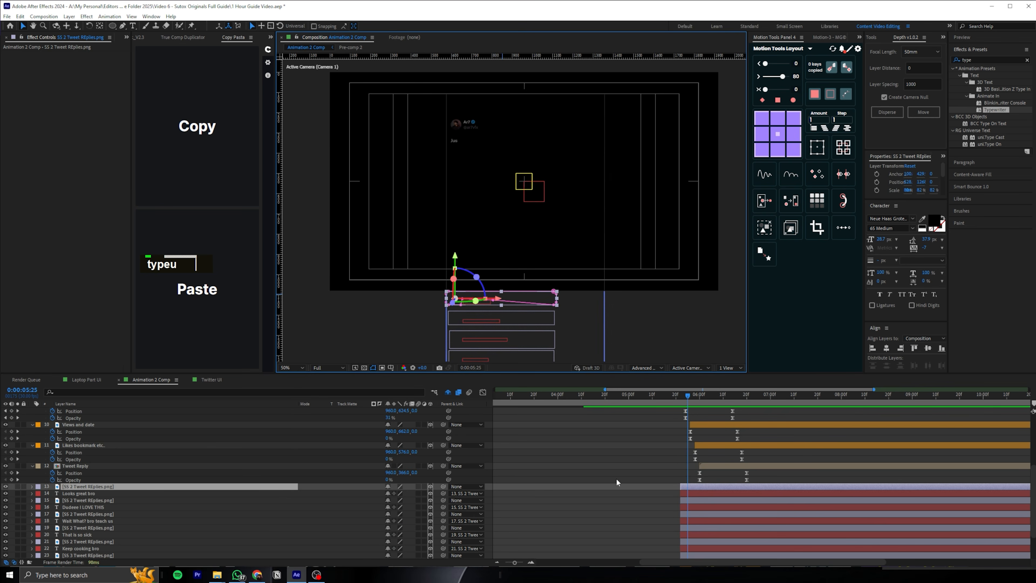
pyautogui.scroll(-2, 685, 497)
pyautogui.keyDown('shift'); pyautogui.click(697, 547); pyautogui.keyUp('shift')
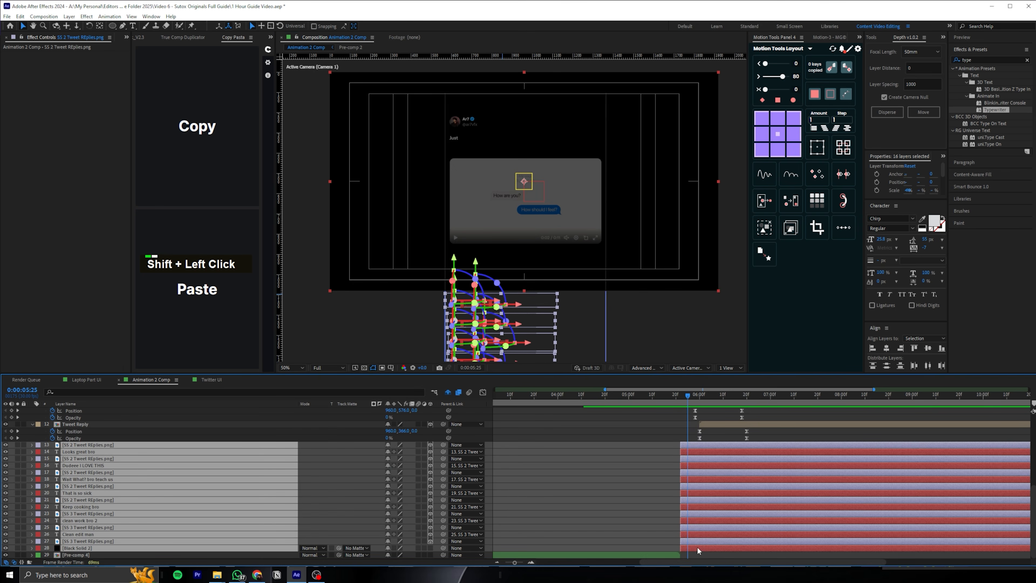
pyautogui.click(656, 501)
pyautogui.click(691, 540)
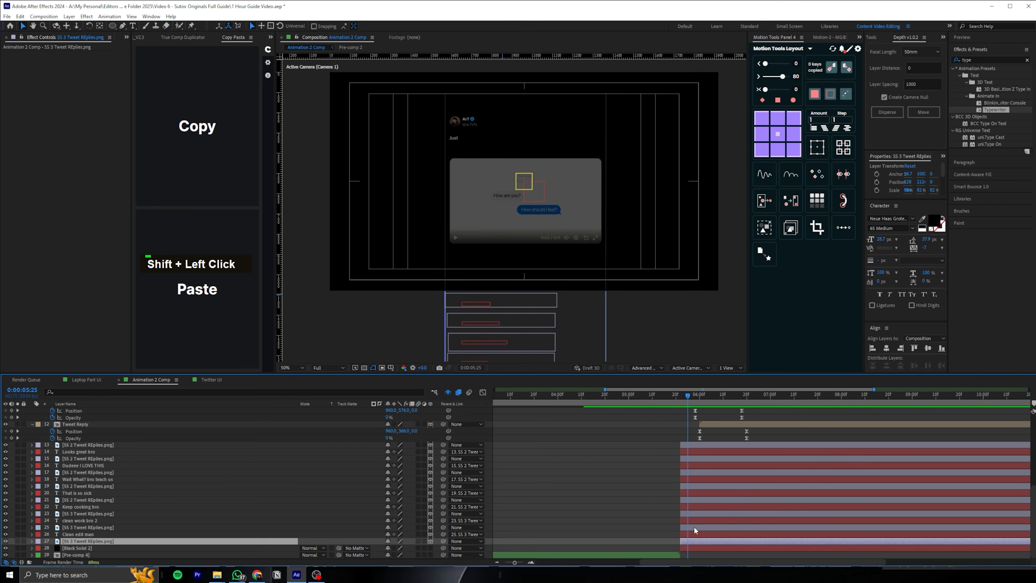
pyautogui.keyDown('shift'); pyautogui.click(694, 450); pyautogui.keyUp('shift')
pyautogui.keyDown('shift'); pyautogui.click(696, 444); pyautogui.keyUp('shift')
pyautogui.press('[')
# Examine the tweet typing and camera push-in between about 0:00:06:15 and 0:00:06:22 to judge the framing
pyautogui.click(661, 423)
pyautogui.click(673, 398)
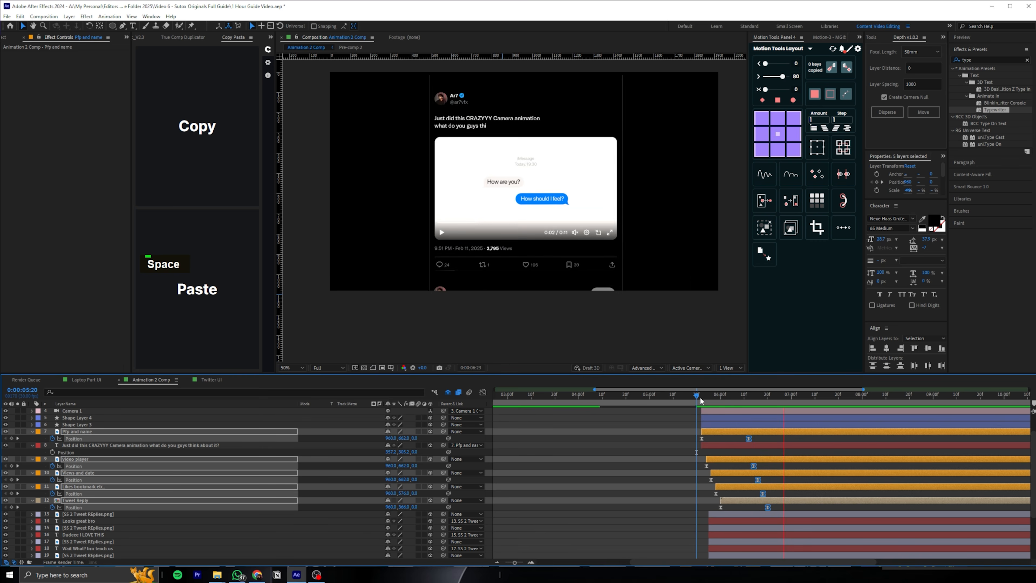
pyautogui.moveTo(700, 397); pyautogui.dragTo(756, 392)
pyautogui.scroll(2, 764, 449)
pyautogui.click(772, 424)
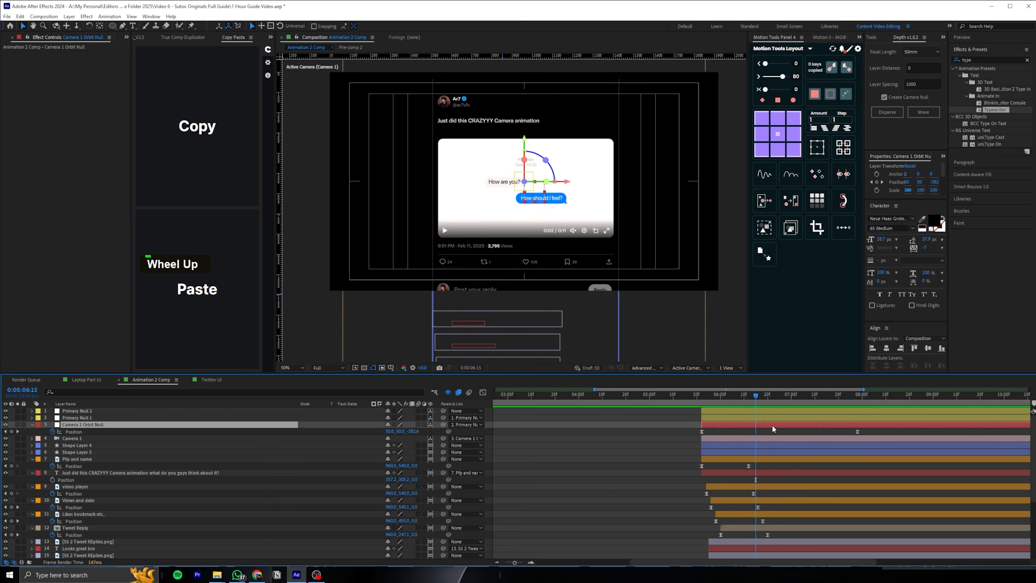
pyautogui.click(649, 425)
pyautogui.click(791, 395)
pyautogui.moveTo(804, 396); pyautogui.dragTo(772, 395)
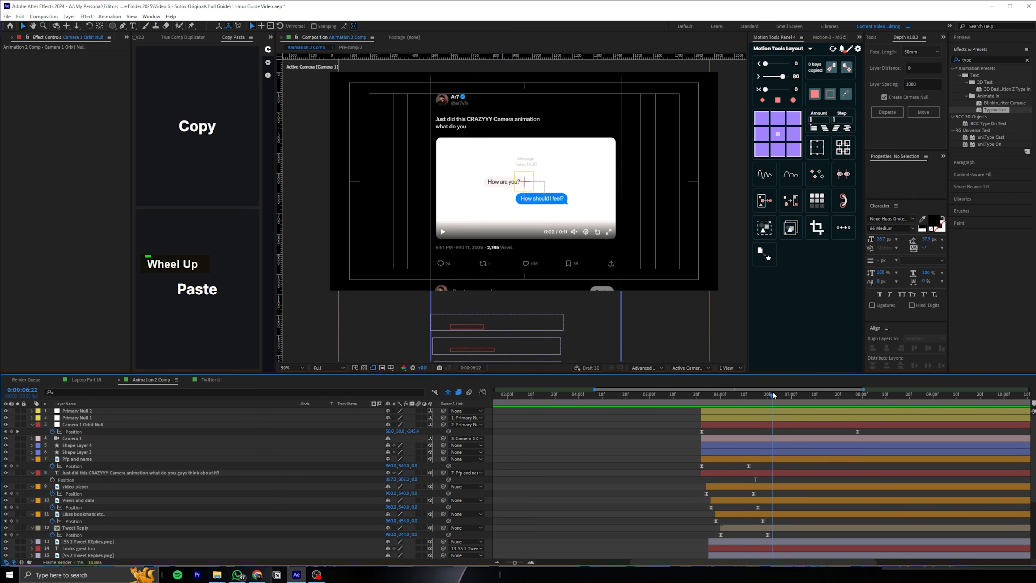
pyautogui.moveTo(775, 396)
pyautogui.mouseDown()
pyautogui.moveTo(655, 397)
pyautogui.moveTo(766, 393)
pyautogui.mouseUp()
pyautogui.press('space')
pyautogui.click(776, 416)
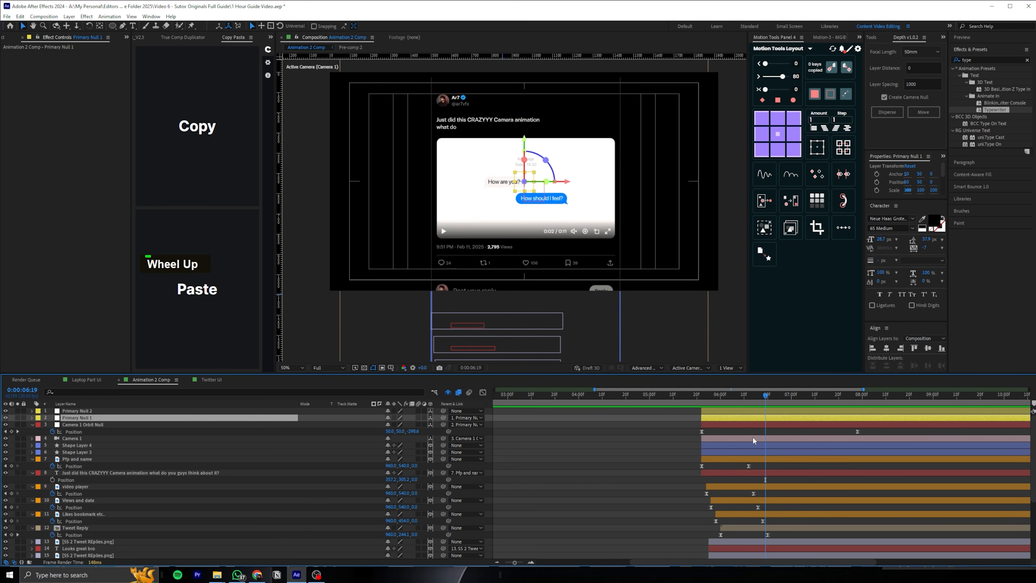
# Increase the Z Position of Camera 1 Orbit Null at its 0:00:07:28 keyframe to push closer to the tweet
pyautogui.moveTo(773, 397); pyautogui.dragTo(857, 396)
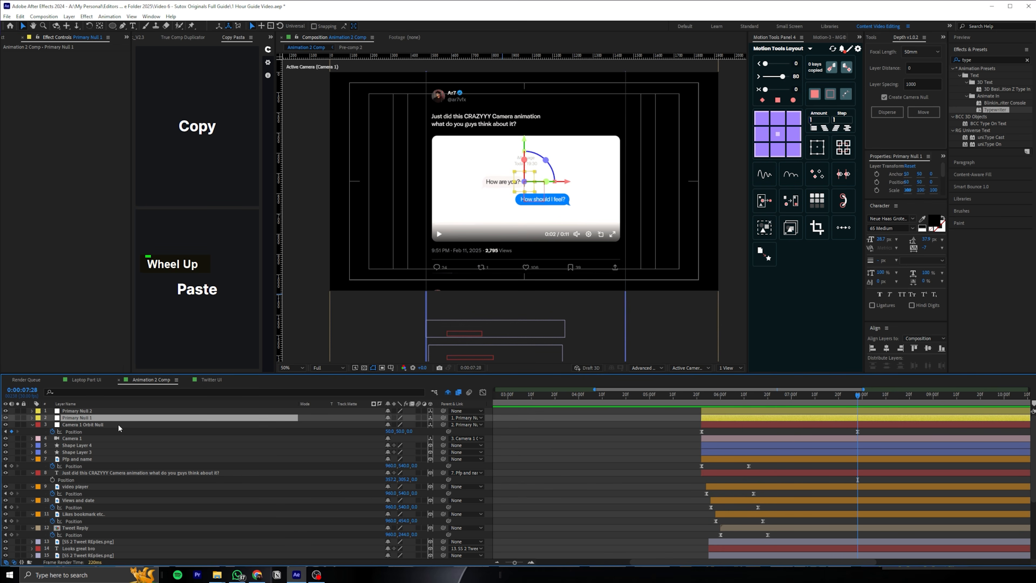
pyautogui.click(274, 432)
pyautogui.moveTo(409, 432); pyautogui.dragTo(657, 423)
pyautogui.moveTo(873, 432); pyautogui.dragTo(732, 427)
# Preview the stronger camera push-in from 0:00:05:22 and again from 0:00:05:15
pyautogui.click(701, 395)
pyautogui.press('space')
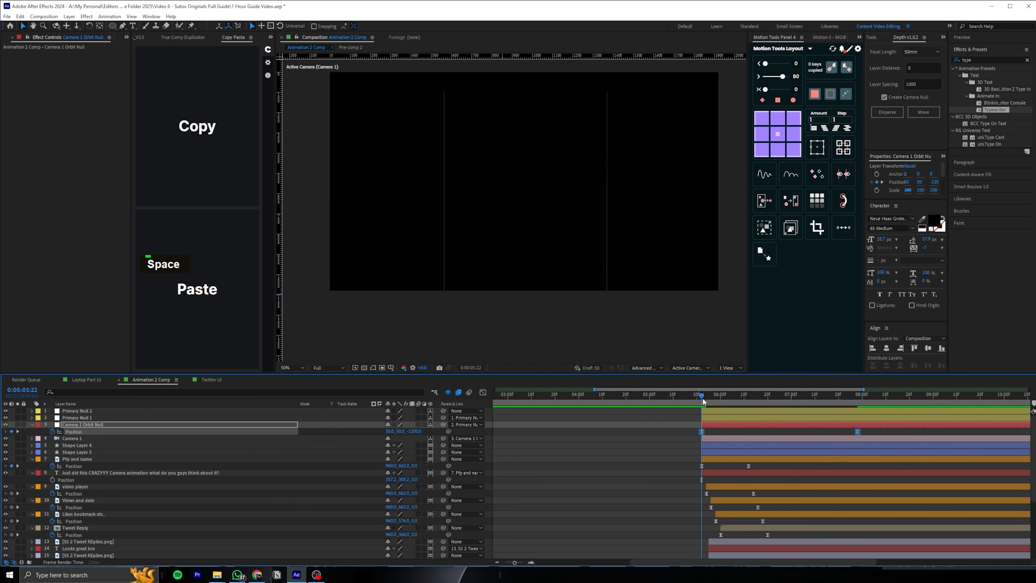
pyautogui.press('space')
pyautogui.click(686, 397)
pyautogui.press('space')
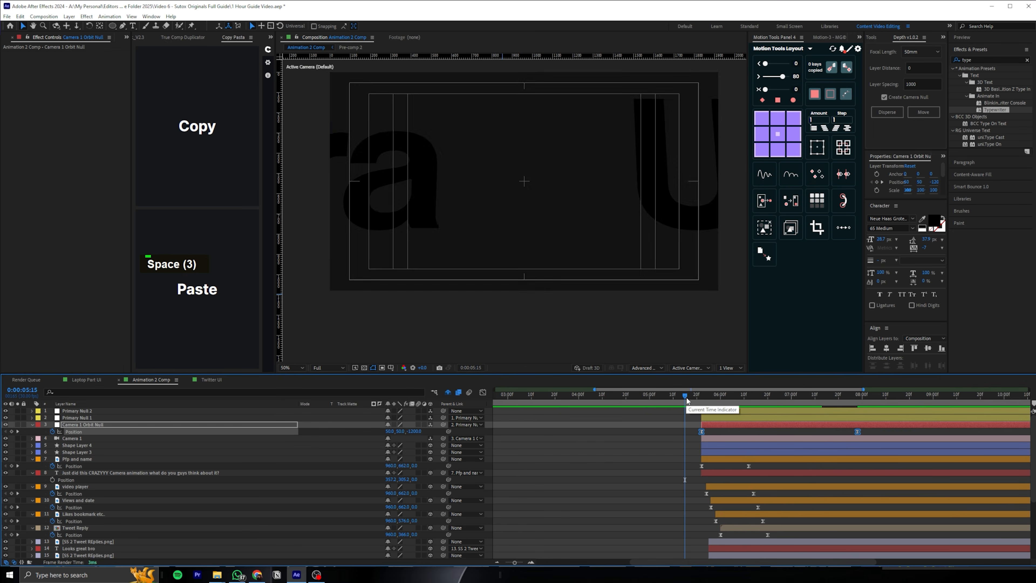
pyautogui.press('space')
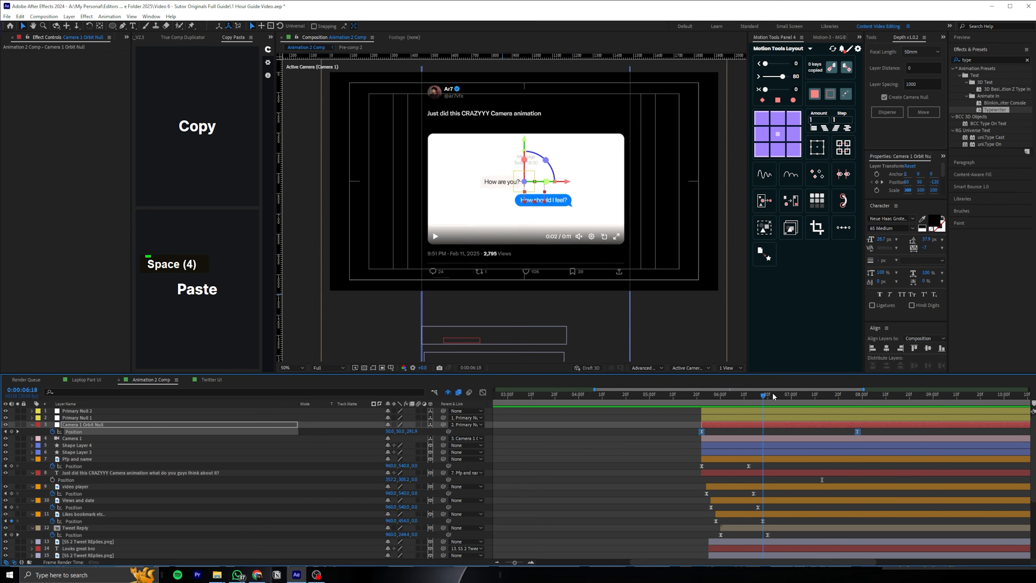
# Keyframe Primary Null 1's Position at 0:00:06:24, and at 0:00:09:10 increase its Y Position until the replies fill the frame
pyautogui.click(777, 393)
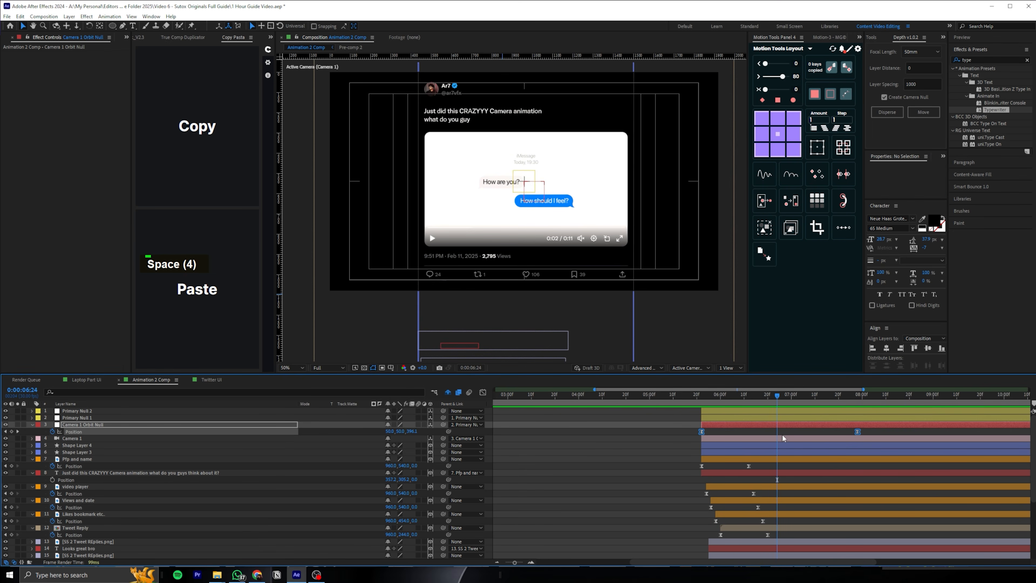
pyautogui.doubleClick(781, 417)
pyautogui.hotkey('alt', 'shift', 'p')
pyautogui.click(84, 424)
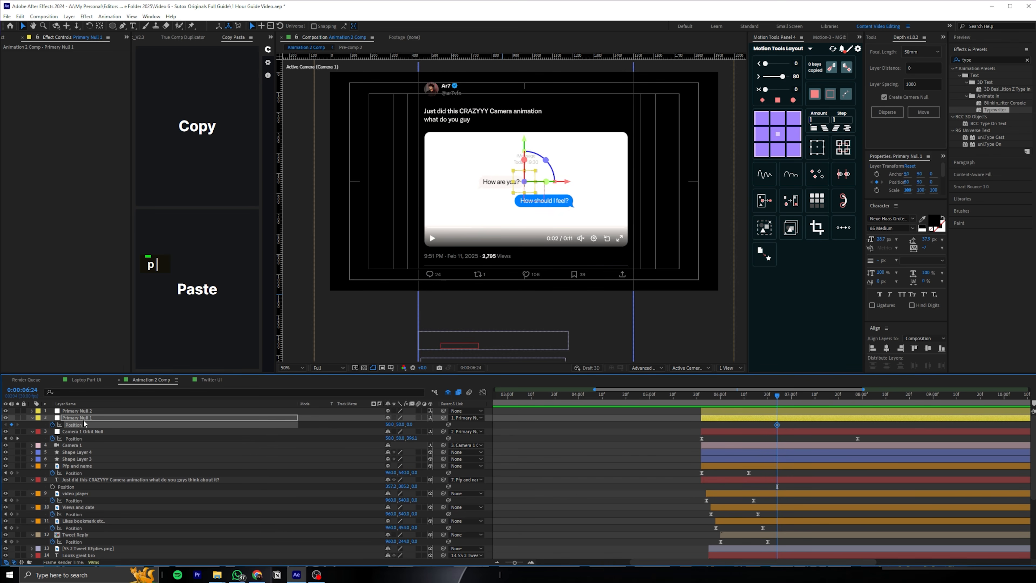
pyautogui.click(786, 394)
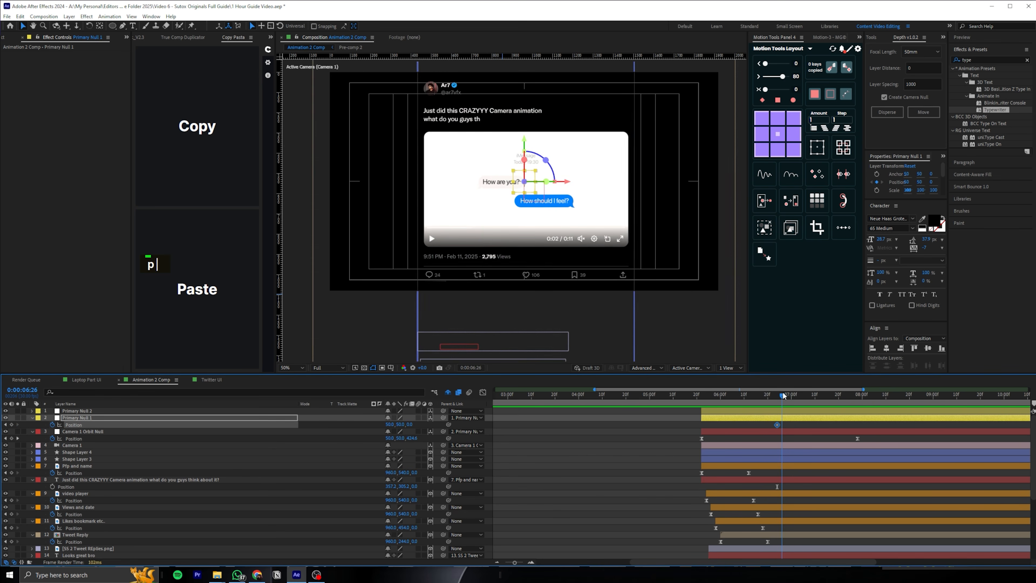
pyautogui.moveTo(865, 394); pyautogui.dragTo(945, 389)
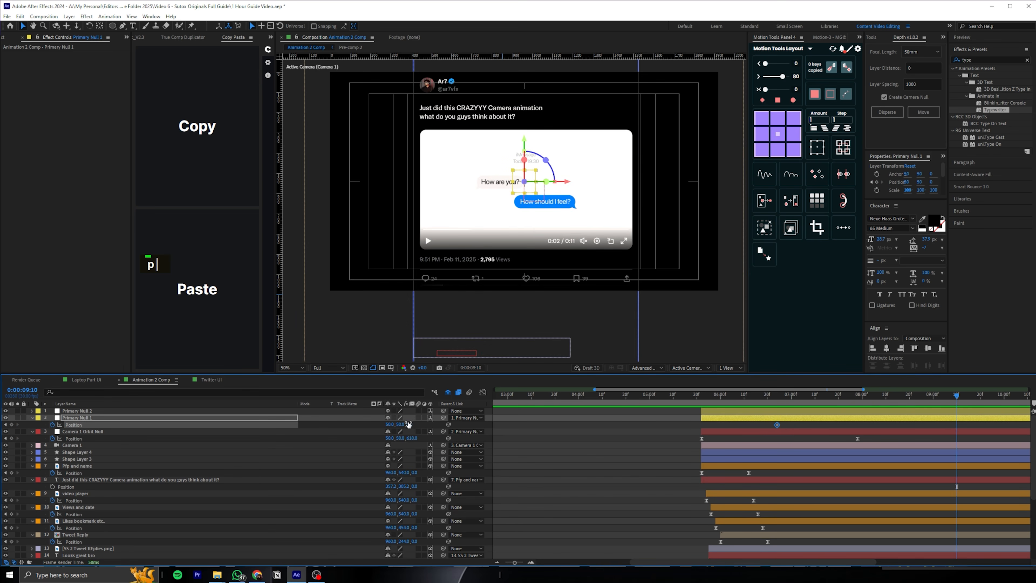
pyautogui.moveTo(404, 424); pyautogui.dragTo(468, 407)
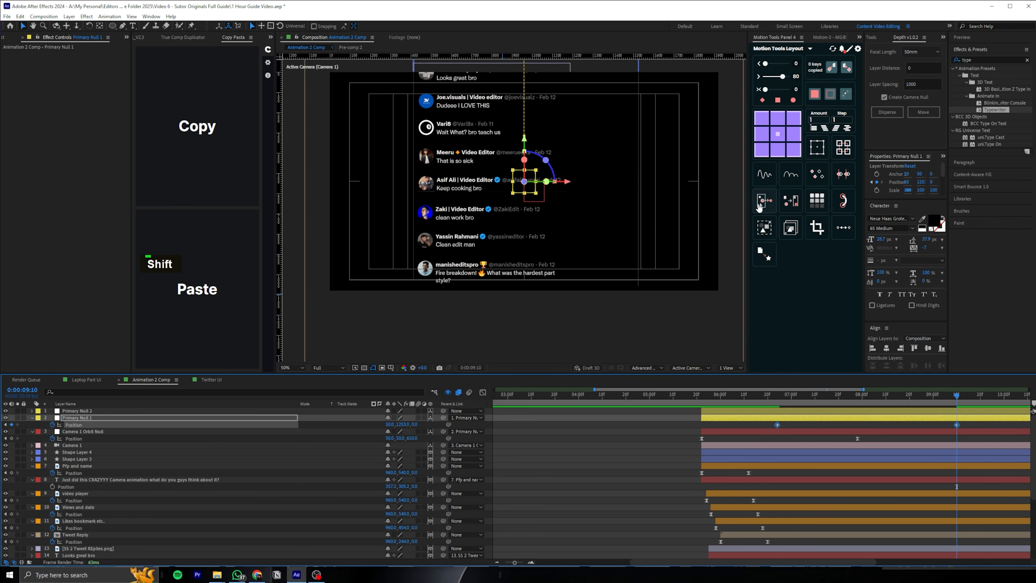
# Ease Primary Null 1's Position in the speed graph with a sharp central peak, previewing the scroll between handle adjustments
pyautogui.moveTo(766, 398); pyautogui.dragTo(741, 397)
pyautogui.moveTo(896, 537); pyautogui.dragTo(883, 538)
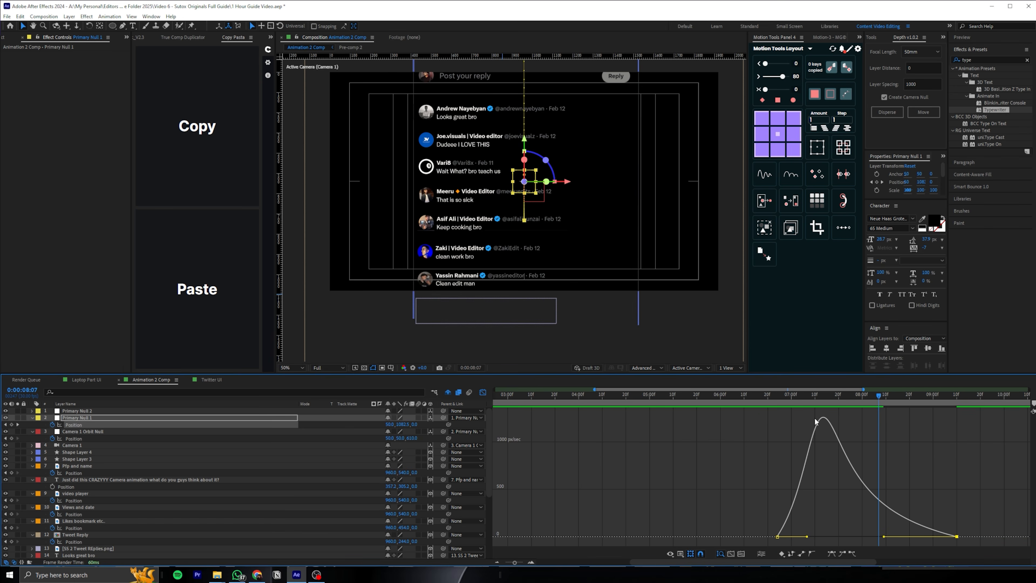
pyautogui.moveTo(779, 397); pyautogui.dragTo(739, 397)
pyautogui.moveTo(884, 533); pyautogui.dragTo(791, 539)
pyautogui.press('space')
pyautogui.press('space')
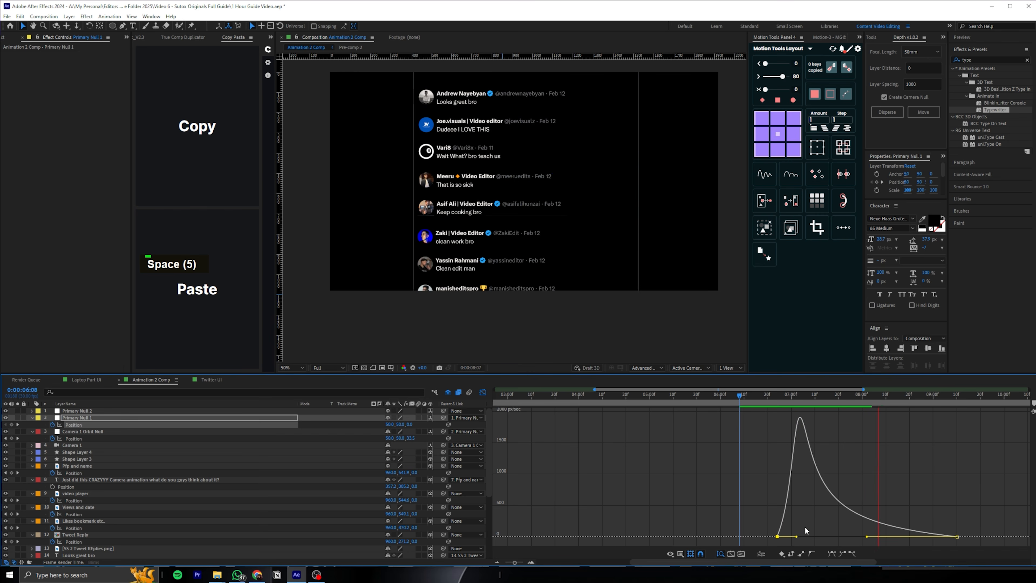
pyautogui.moveTo(796, 537); pyautogui.dragTo(821, 538)
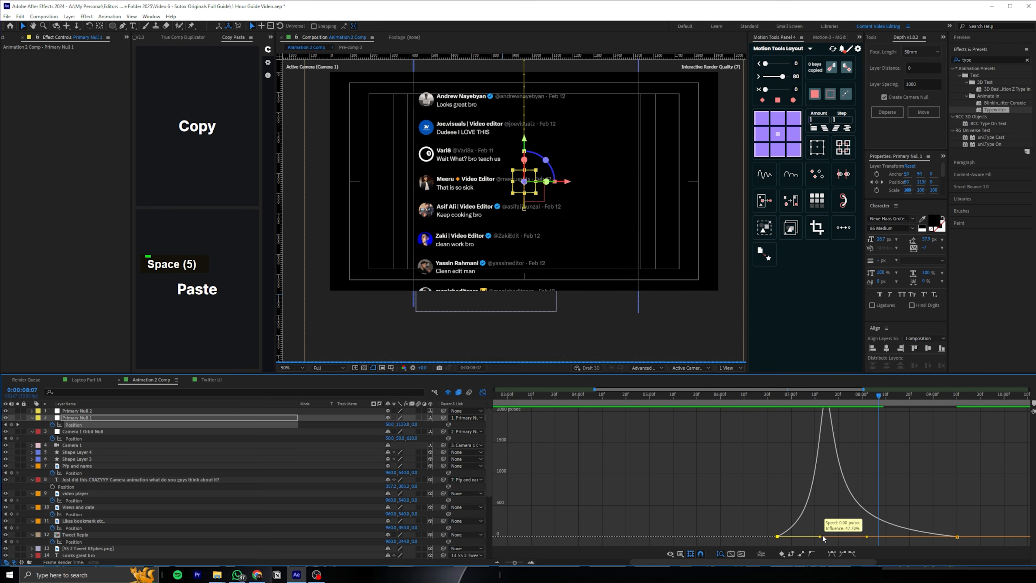
# Move Primary Null 1's Position keyframes to about 0:00:06:21 and 0:00:08:26, and preview the scroll from 0:00:05:14
pyautogui.hotkey('shift', 'F3')
pyautogui.click(942, 425)
pyautogui.moveTo(956, 425); pyautogui.dragTo(924, 425)
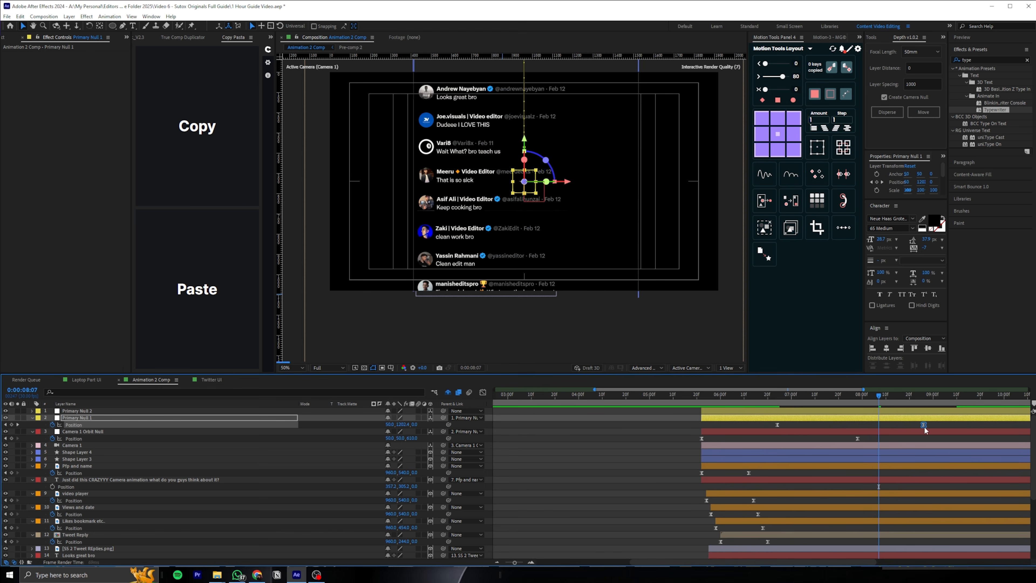
pyautogui.moveTo(777, 425); pyautogui.dragTo(770, 425)
pyautogui.click(686, 395)
pyautogui.press('space')
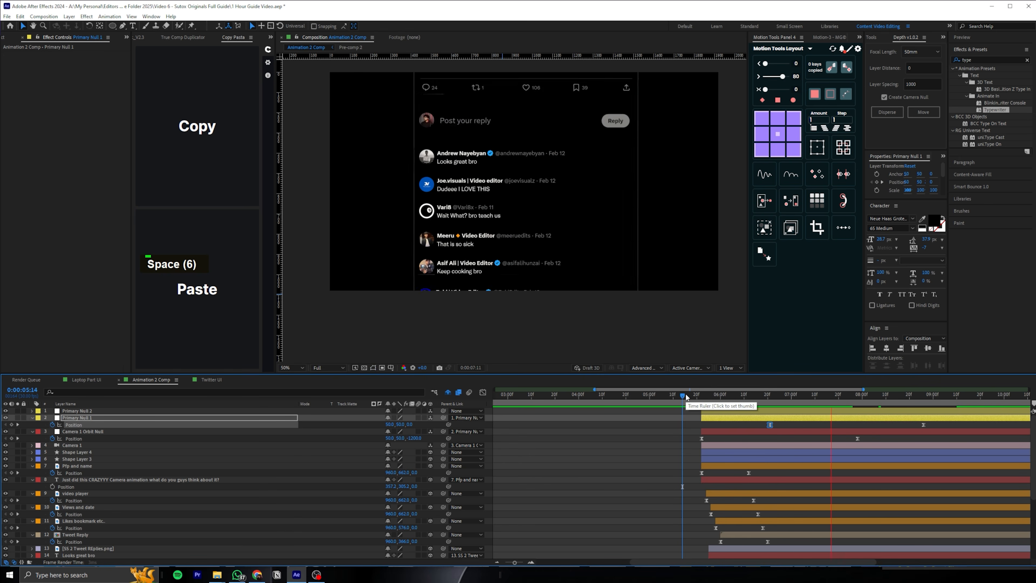
pyautogui.press('space')
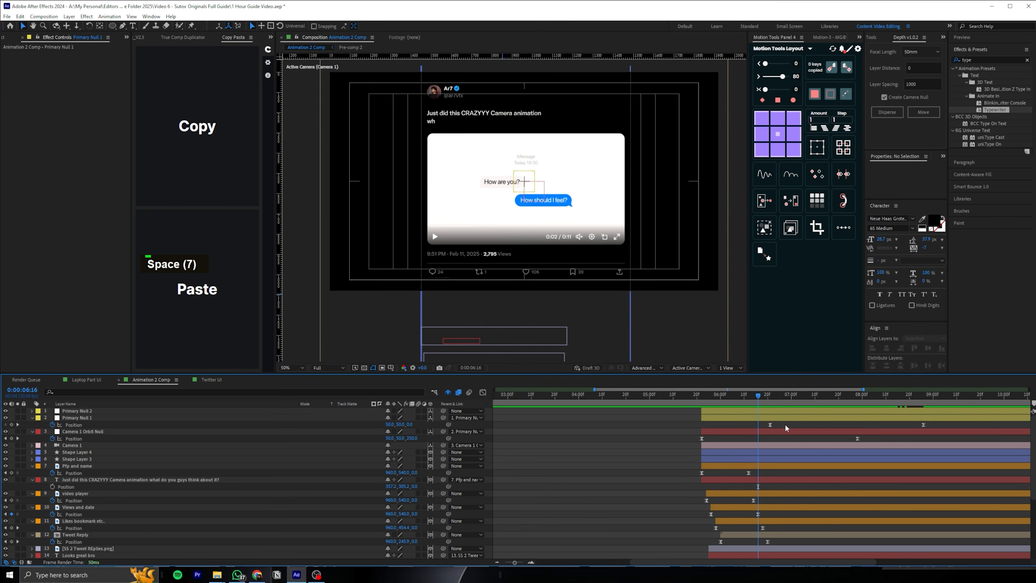
# Reshape Primary Null 1's Position speed curve into a nearly symmetrical peak and preview the scroll to the replies
pyautogui.click(769, 425)
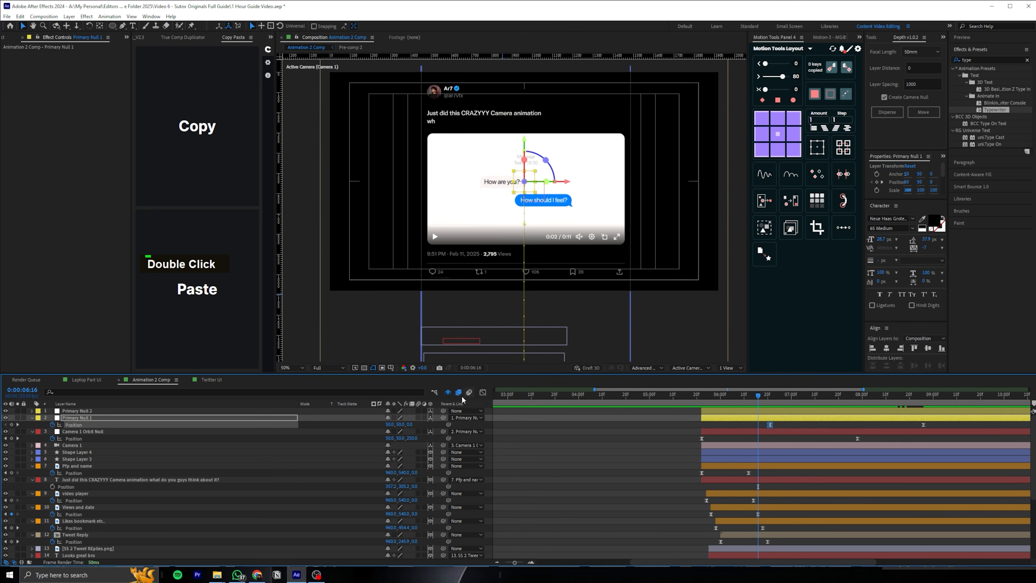
pyautogui.click(482, 392)
pyautogui.moveTo(810, 537); pyautogui.dragTo(858, 537)
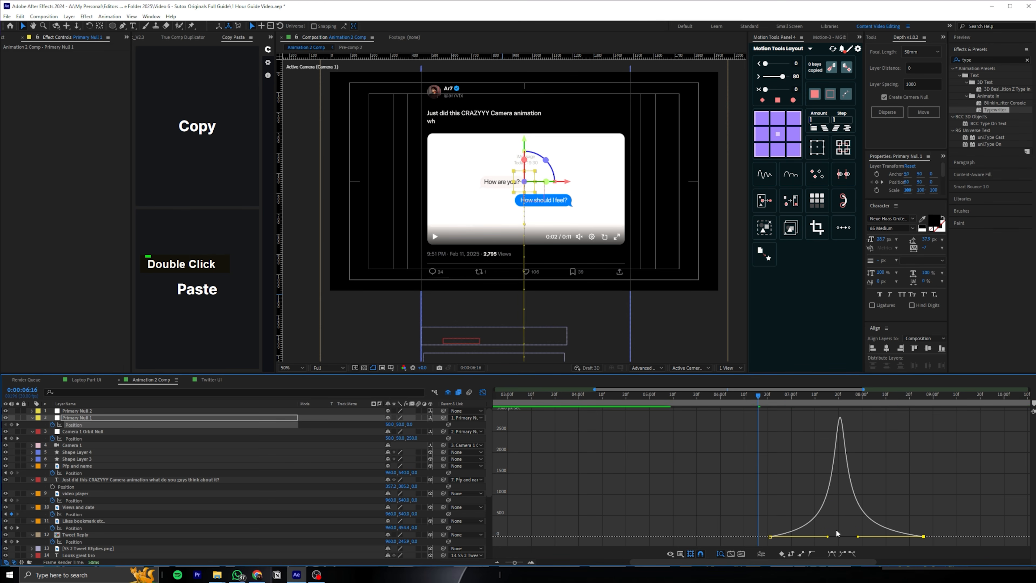
pyautogui.press('space')
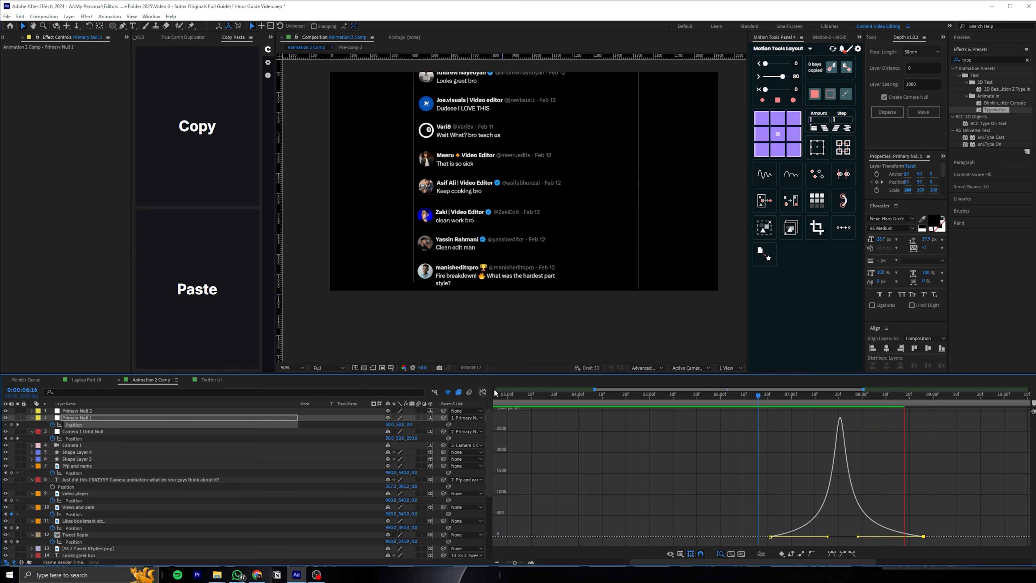
pyautogui.hotkey('shift', 'F3')
pyautogui.press('space')
# Reveal Opacity on all tweet reply image and text layers, try keyframing it at 0:00:07:17, and undo those keyframes
pyautogui.press('pagedown')
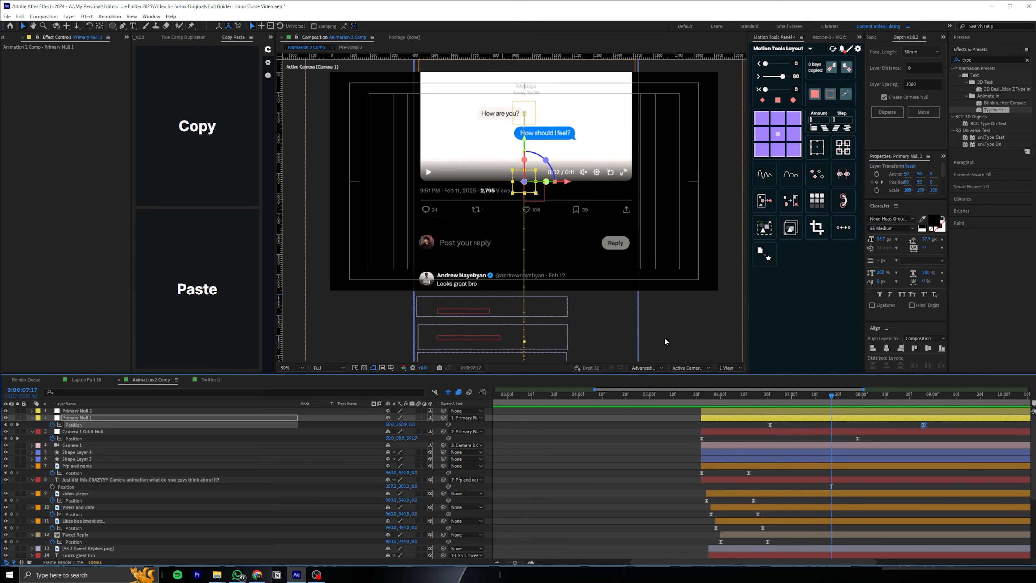
pyautogui.scroll(-3, 136, 493)
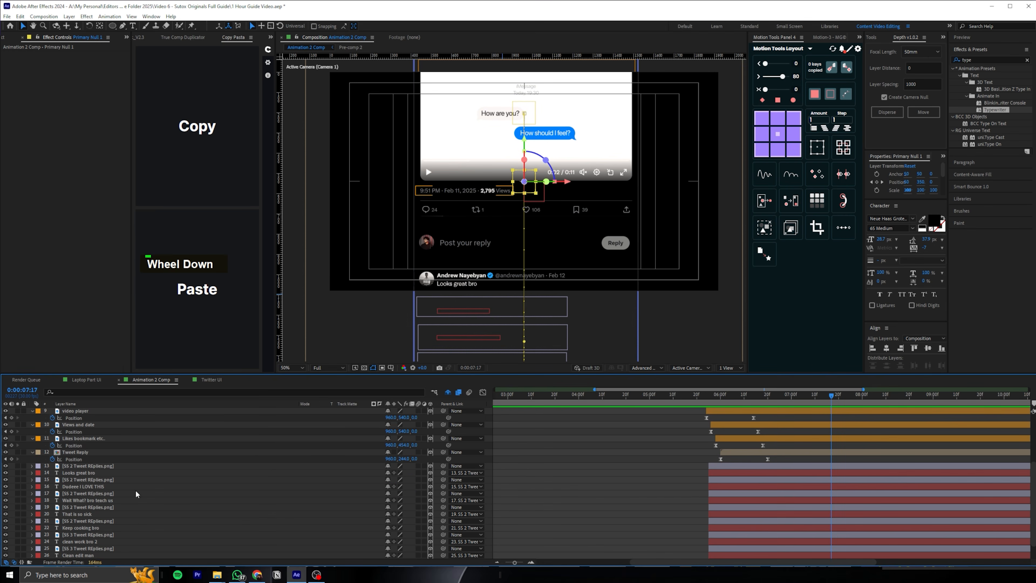
pyautogui.click(103, 466)
pyautogui.keyDown('shift'); pyautogui.click(97, 472); pyautogui.keyUp('shift')
pyautogui.scroll(-1, 93, 530)
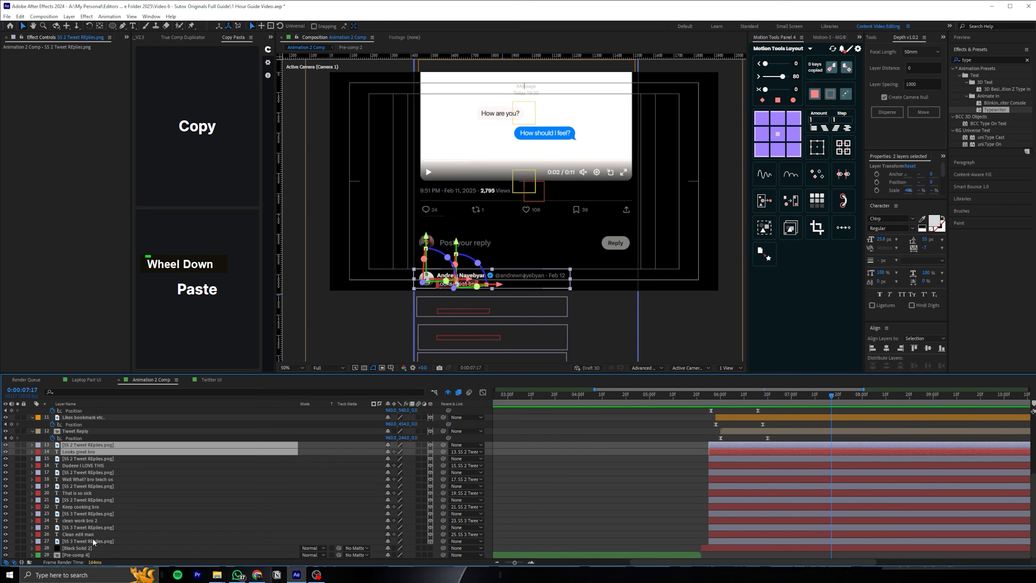
pyautogui.keyDown('shift'); pyautogui.click(89, 541); pyautogui.keyUp('shift')
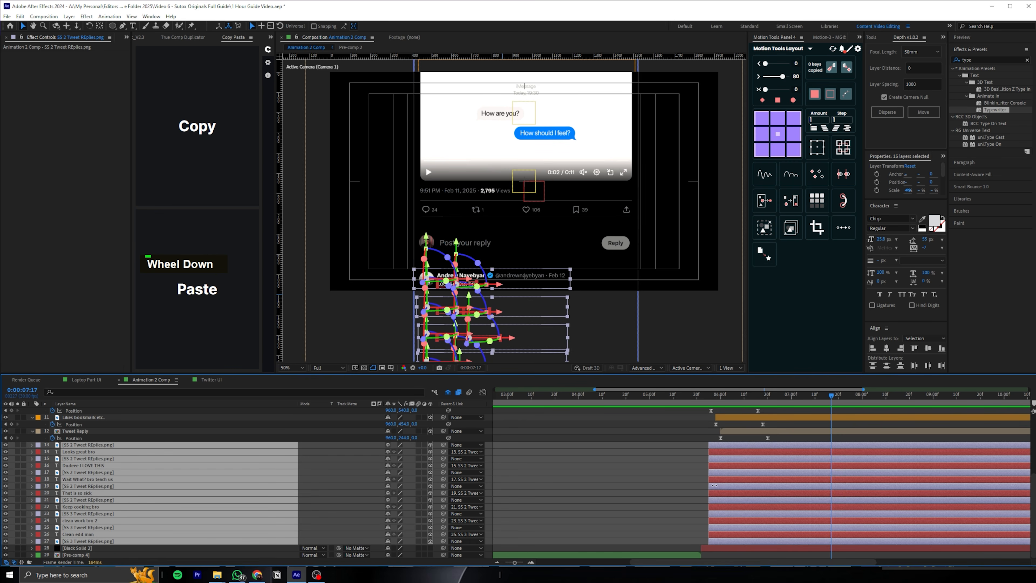
pyautogui.press('t')
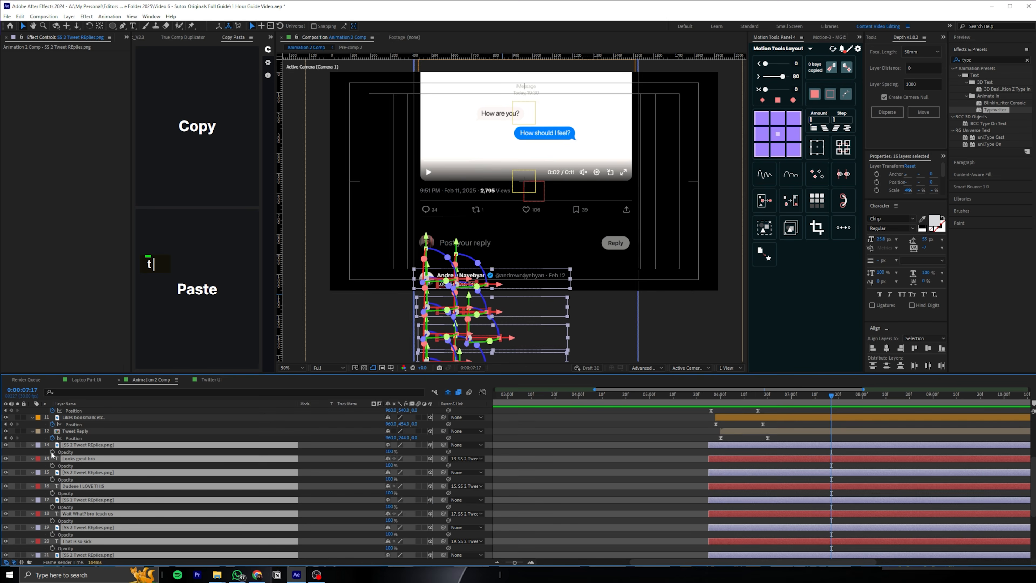
pyautogui.click(52, 451)
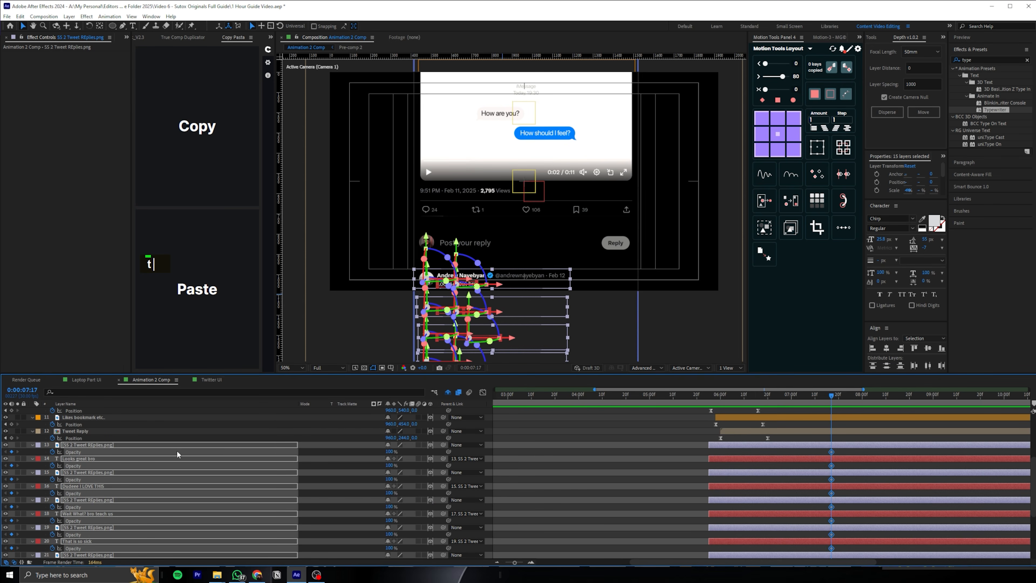
pyautogui.hotkey('ctrl', 'z')
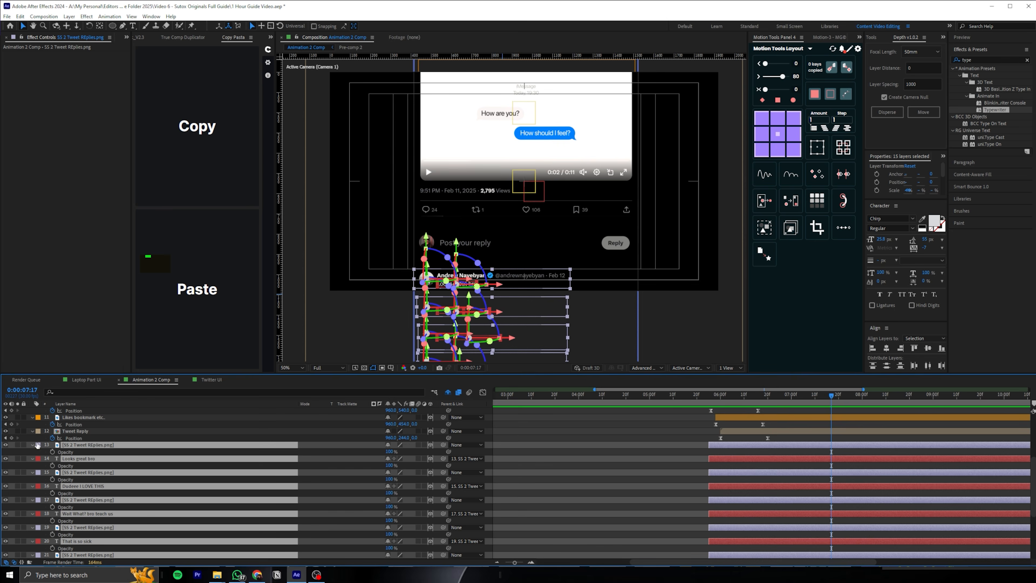
# Keyframe Position on all eight tweet reply image layers at 0:00:07:17
pyautogui.click(37, 445)
pyautogui.click(90, 444)
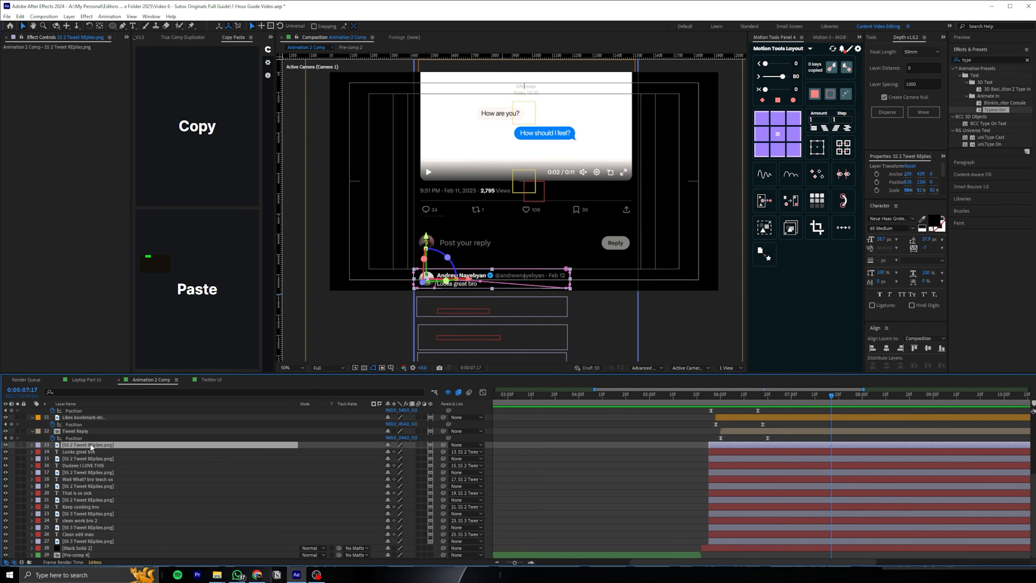
pyautogui.keyDown('ctrl'); pyautogui.click(91, 458); pyautogui.keyUp('ctrl')
pyautogui.keyDown('ctrl'); pyautogui.click(91, 472); pyautogui.keyUp('ctrl')
pyautogui.keyDown('ctrl'); pyautogui.click(88, 485); pyautogui.keyUp('ctrl')
pyautogui.keyDown('ctrl'); pyautogui.click(85, 499); pyautogui.keyUp('ctrl')
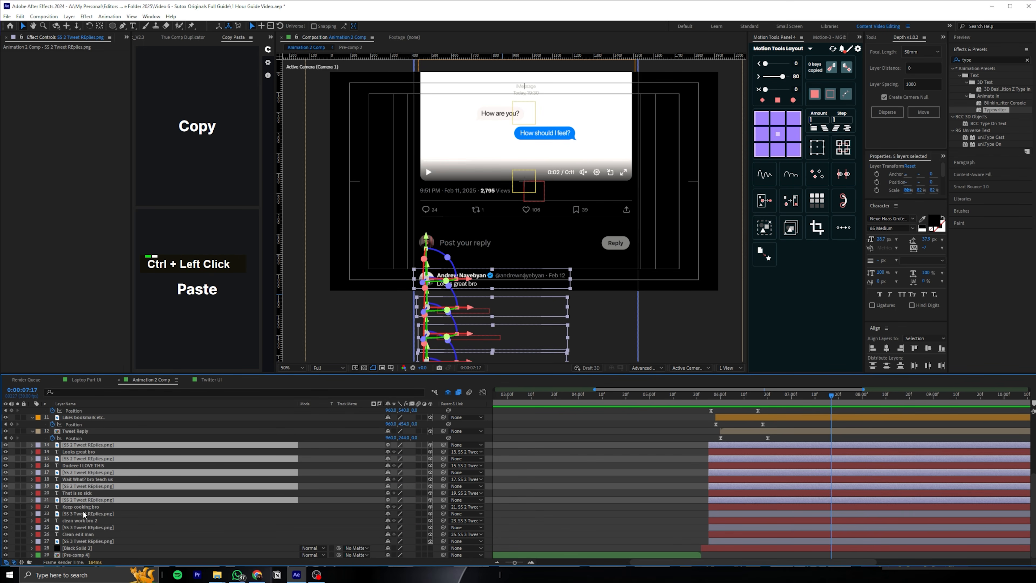
pyautogui.keyDown('ctrl'); pyautogui.click(82, 513); pyautogui.keyUp('ctrl')
pyautogui.keyDown('ctrl'); pyautogui.click(80, 527); pyautogui.keyUp('ctrl')
pyautogui.keyDown('ctrl'); pyautogui.click(92, 541); pyautogui.keyUp('ctrl')
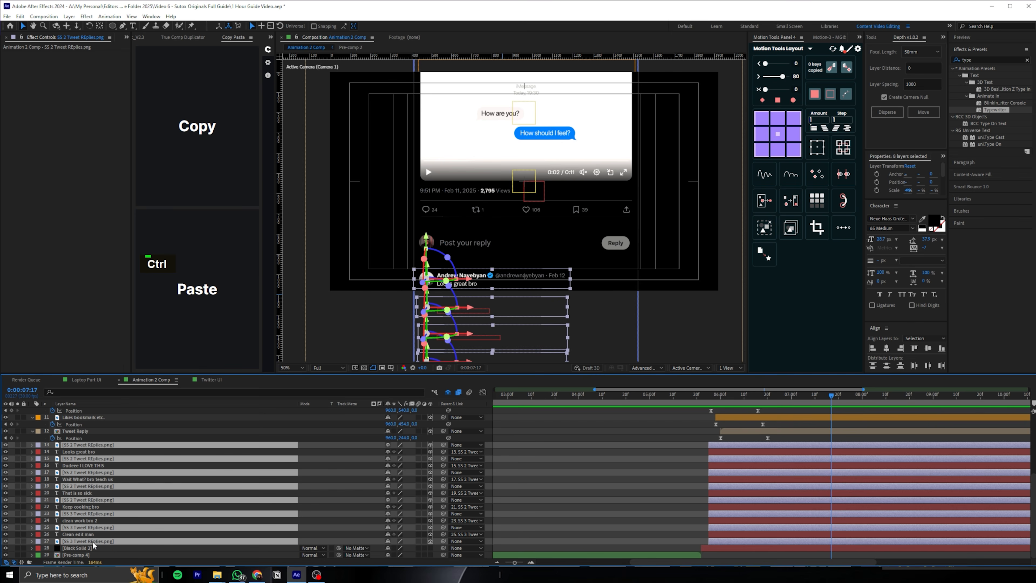
pyautogui.press('p')
pyautogui.click(53, 451)
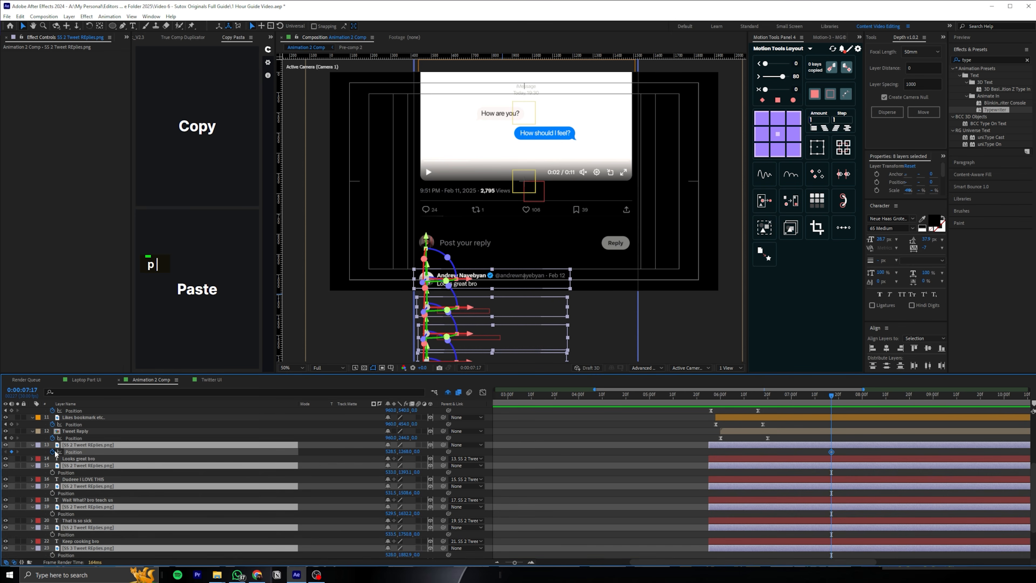
# Add end Position keyframes to the reply images at 0:00:08:07, lower their 0:00:07:17 positions by about 163 px and ease them
pyautogui.hotkey('shift', 'pagedown')
pyautogui.hotkey('shift', 'pagedown')
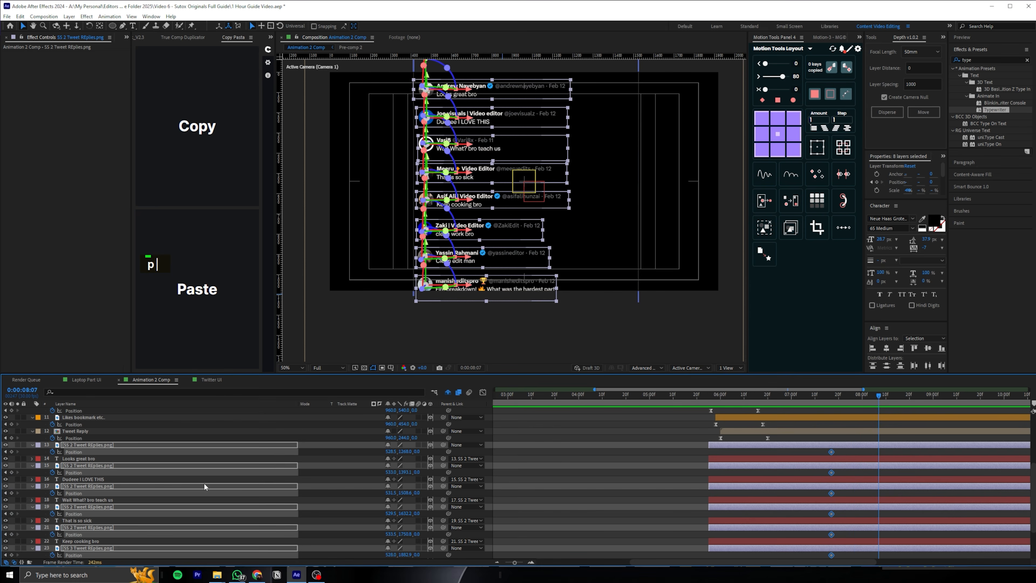
pyautogui.press('j')
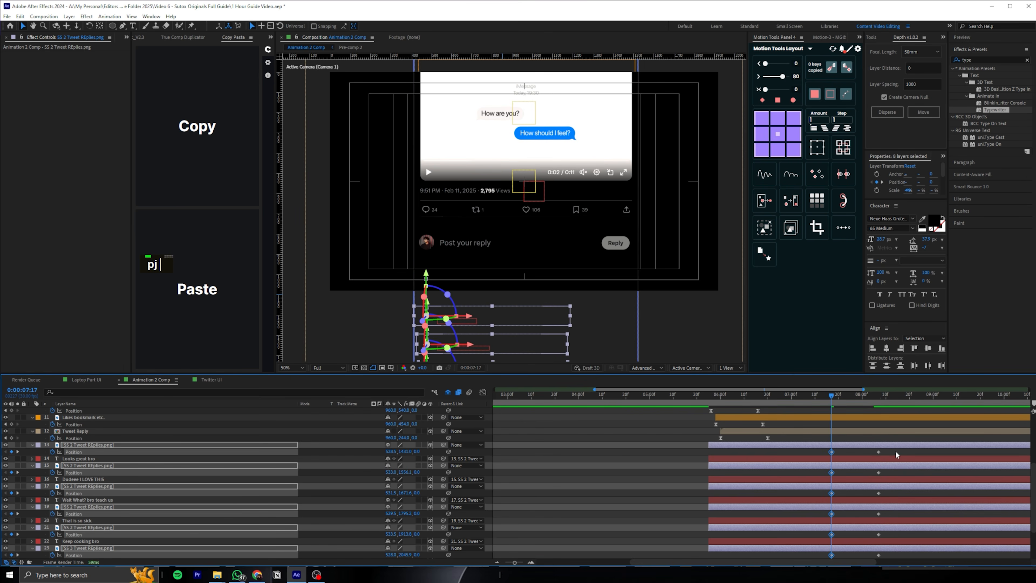
pyautogui.press('F9')
# Keyframe the reply images' Opacity from 0% at 0:00:07:17 to 100% at 0:00:08:07 with Easy Ease
pyautogui.hotkey('alt', 'shift', 't')
pyautogui.moveTo(830, 448); pyautogui.dragTo(889, 450)
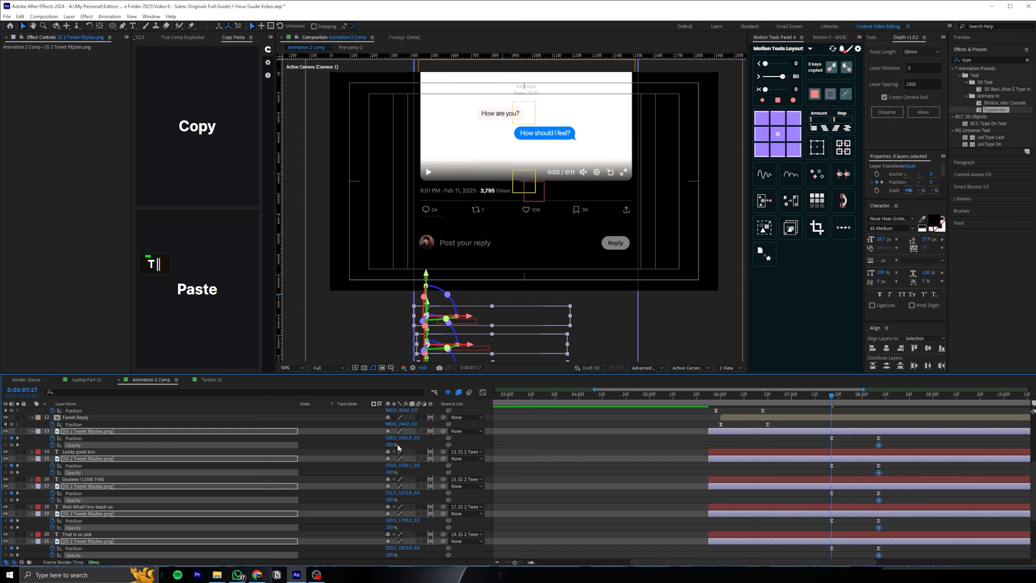
pyautogui.scroll(-3, 498, 409)
pyautogui.press('F9')
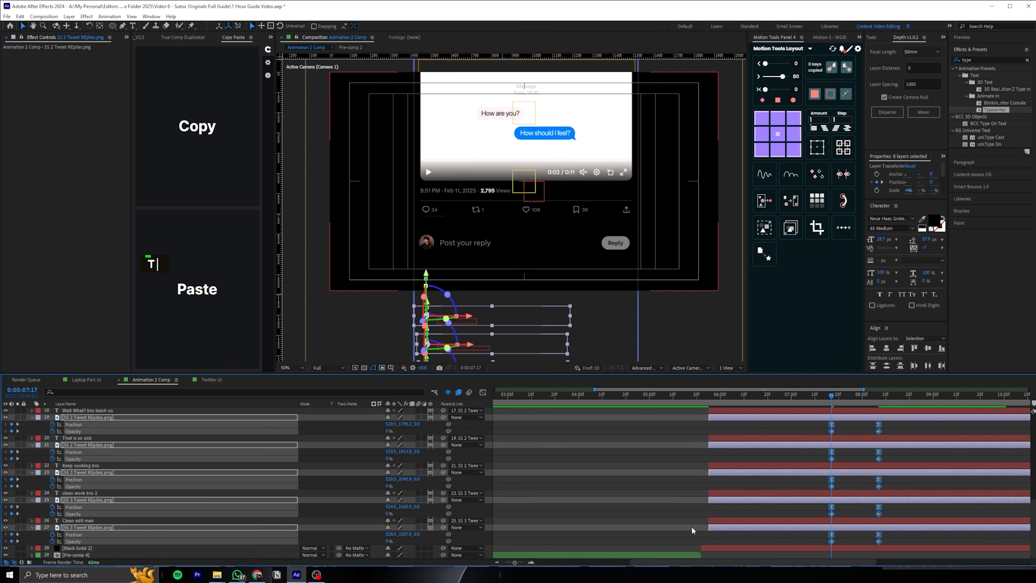
# Shape the reply images' Position and Opacity speed curves to peak sharply near the start, and preview the animation
pyautogui.hotkey('shift', 'F3')
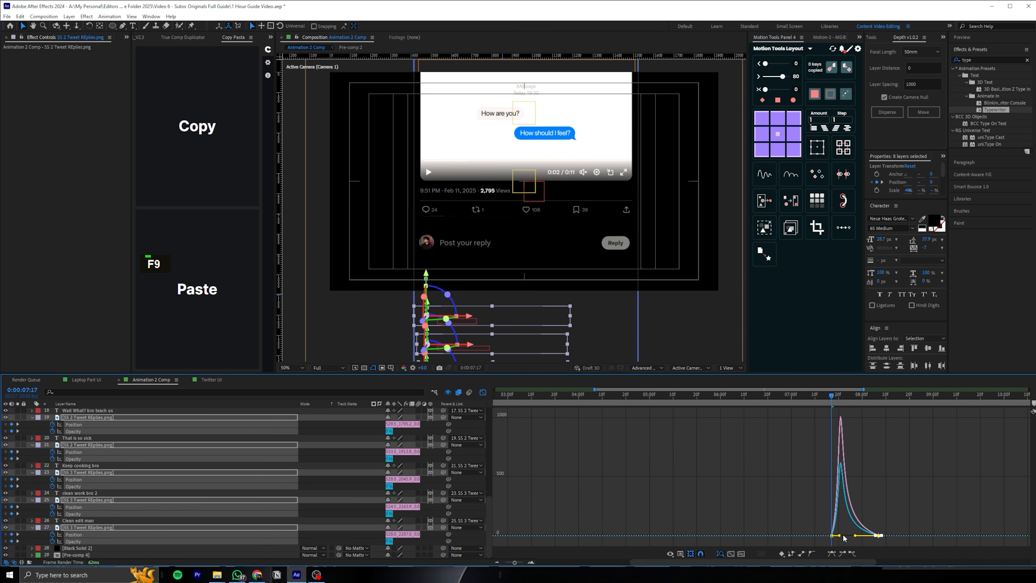
pyautogui.press('space')
pyautogui.press('space')
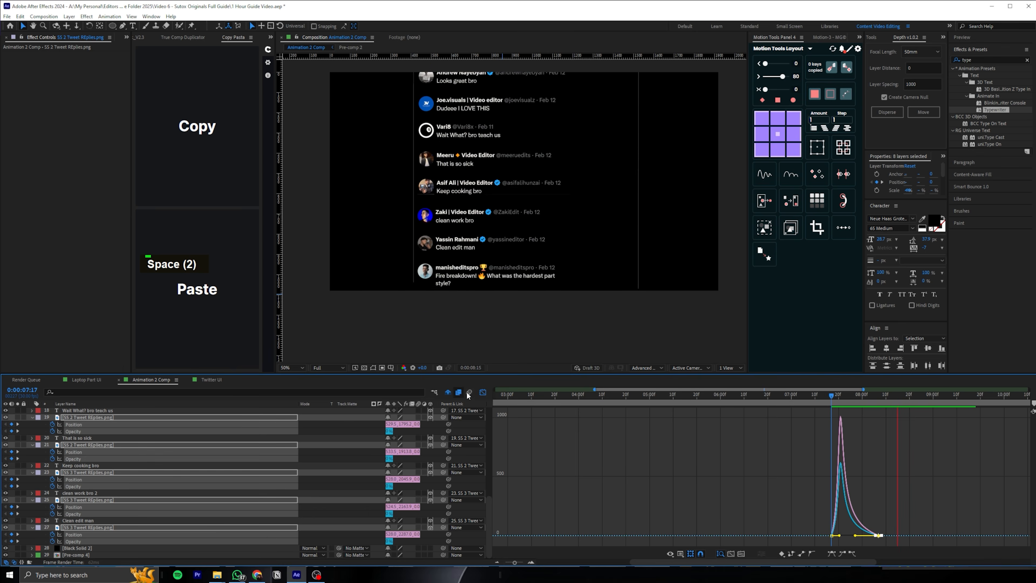
pyautogui.click(483, 392)
# Apply the Typewriter preset to the seven reply text layers at 0:00:07:17 and scrub through the result
pyautogui.moveTo(823, 383); pyautogui.dragTo(832, 382)
pyautogui.scroll(1, 59, 425)
pyautogui.hotkey('ctrl', 'a')
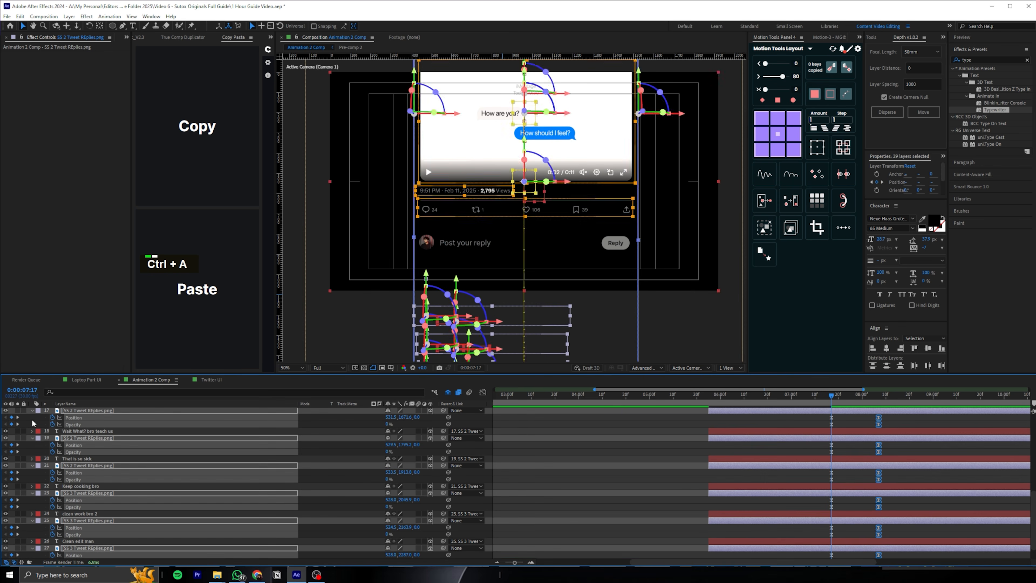
pyautogui.click(32, 438)
pyautogui.click(192, 451)
pyautogui.keyDown('ctrl'); pyautogui.click(76, 465); pyautogui.keyUp('ctrl')
pyautogui.keyDown('ctrl'); pyautogui.click(76, 479); pyautogui.keyUp('ctrl')
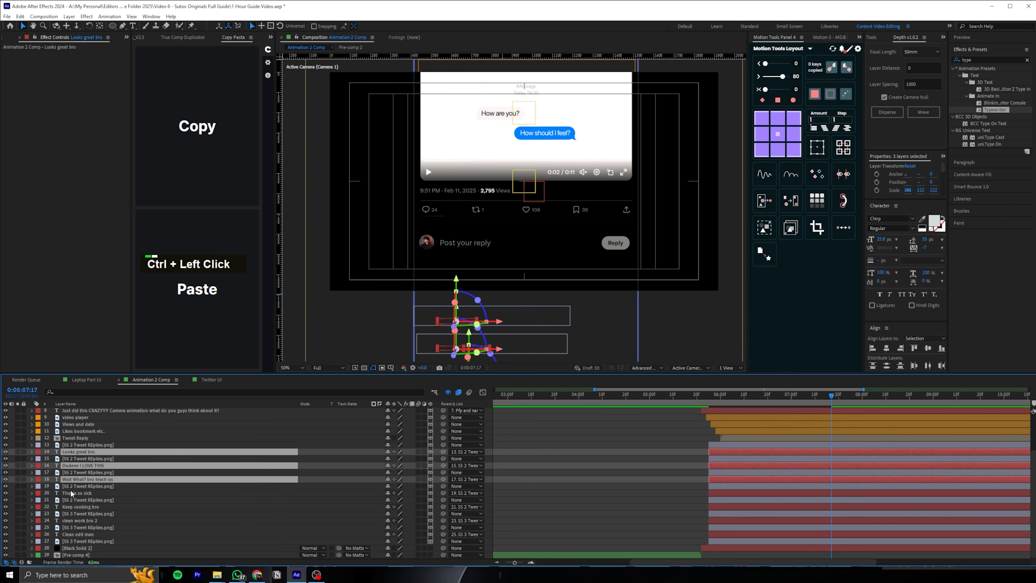
pyautogui.keyDown('ctrl'); pyautogui.click(72, 492); pyautogui.keyUp('ctrl')
pyautogui.keyDown('ctrl'); pyautogui.click(78, 506); pyautogui.keyUp('ctrl')
pyautogui.keyDown('ctrl'); pyautogui.click(79, 520); pyautogui.keyUp('ctrl')
pyautogui.keyDown('ctrl'); pyautogui.click(81, 534); pyautogui.keyUp('ctrl')
pyautogui.moveTo(989, 110); pyautogui.dragTo(839, 452)
pyautogui.click(902, 393)
pyautogui.moveTo(903, 390); pyautogui.dragTo(849, 396)
# Move the ending Range Selector Start keyframes of the reply text layers to about 0:00:08:07
pyautogui.click(803, 445)
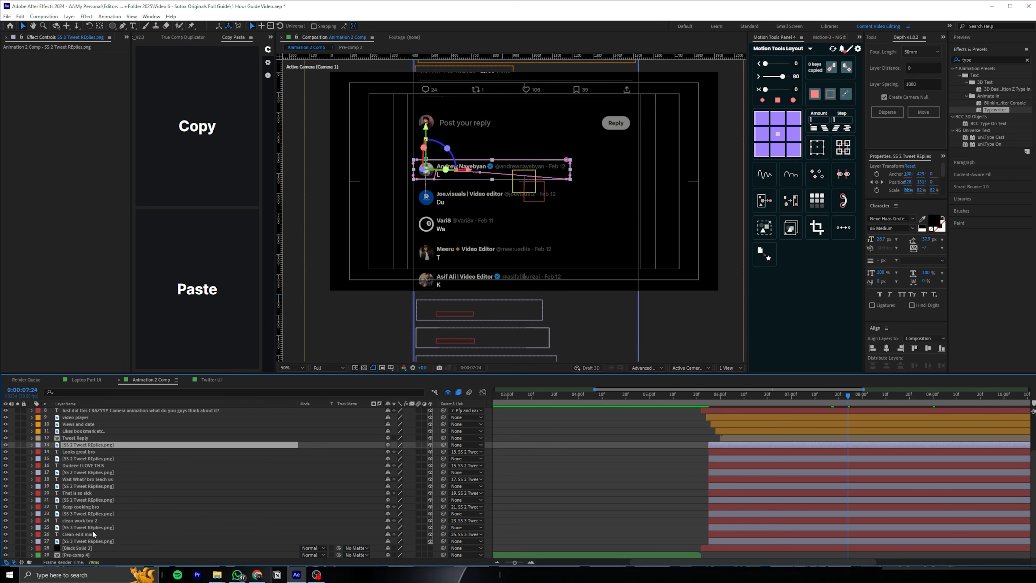
pyautogui.keyDown('shift'); pyautogui.click(77, 539); pyautogui.keyUp('shift')
pyautogui.click(76, 451)
pyautogui.keyDown('ctrl'); pyautogui.click(77, 465); pyautogui.keyUp('ctrl')
pyautogui.keyDown('ctrl'); pyautogui.click(71, 479); pyautogui.keyUp('ctrl')
pyautogui.keyDown('ctrl'); pyautogui.click(70, 492); pyautogui.keyUp('ctrl')
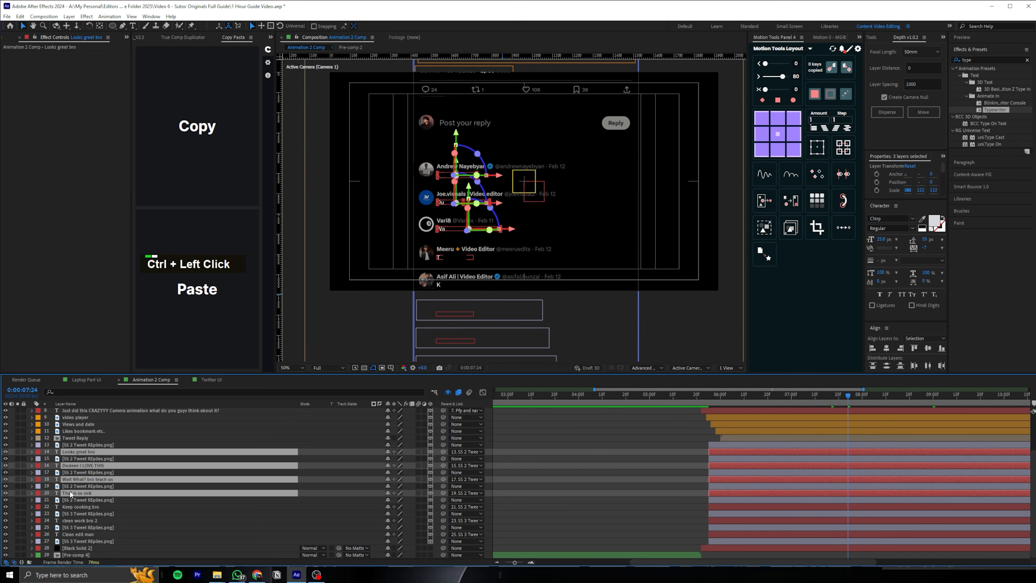
pyautogui.keyDown('ctrl'); pyautogui.click(69, 506); pyautogui.keyUp('ctrl')
pyautogui.keyDown('ctrl'); pyautogui.click(68, 521); pyautogui.keyUp('ctrl')
pyautogui.keyDown('ctrl'); pyautogui.click(68, 534); pyautogui.keyUp('ctrl')
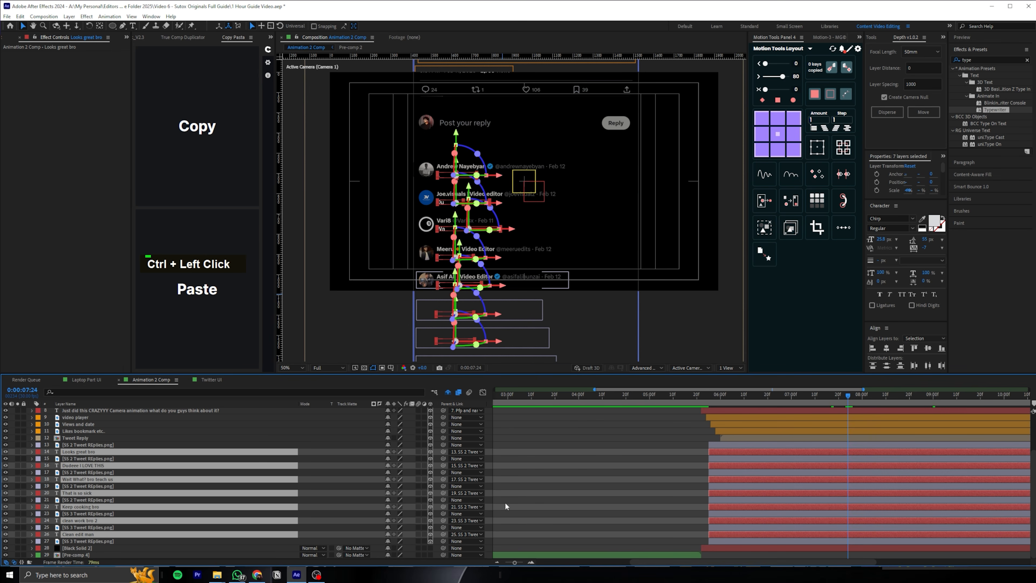
pyautogui.press('u')
pyautogui.scroll(-3, 906, 462)
pyautogui.keyDown('alt'); pyautogui.scroll(-2, 912, 460); pyautogui.keyUp('alt')
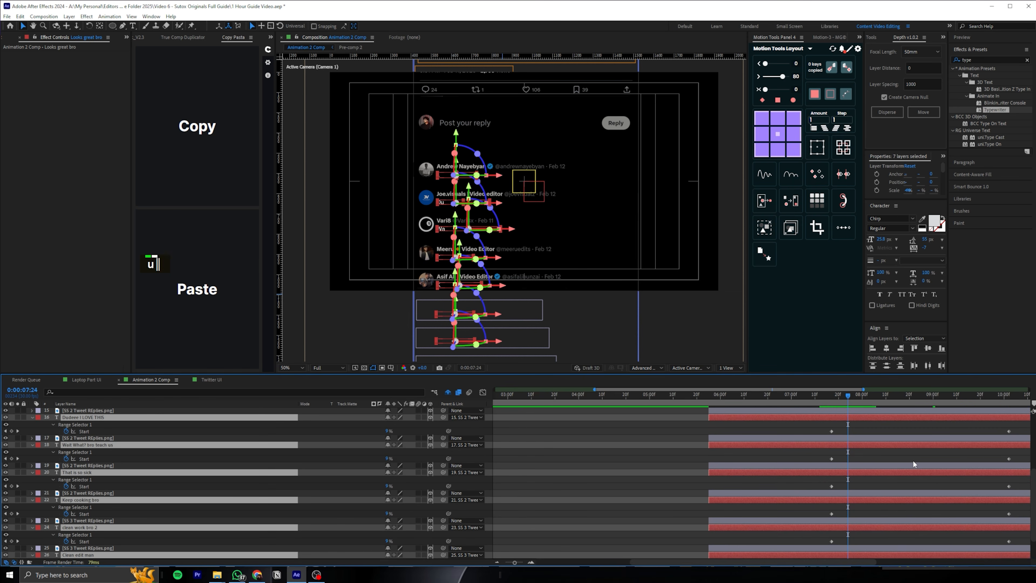
pyautogui.moveTo(890, 427); pyautogui.dragTo(800, 531)
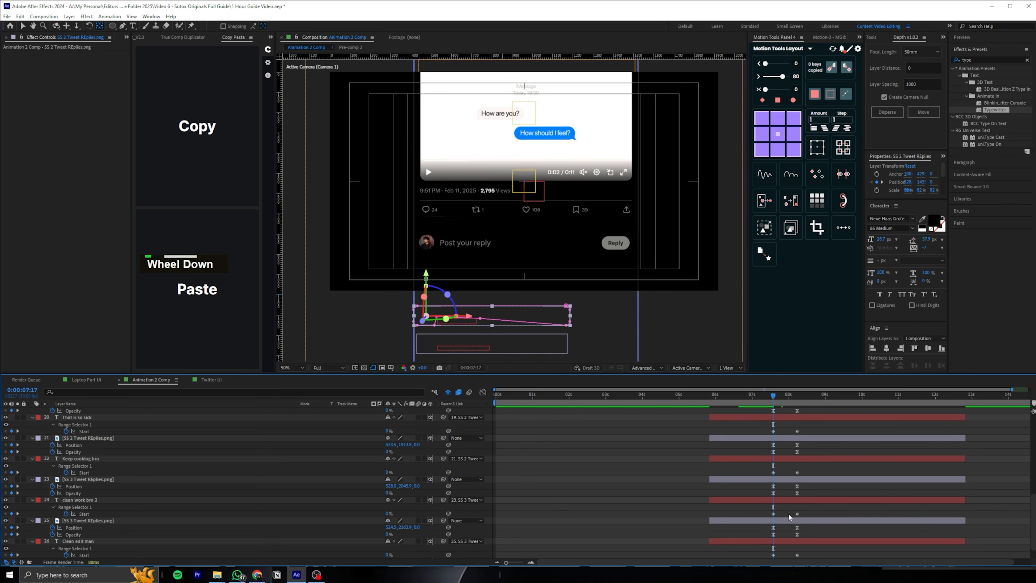
# Trim the start of all reply image and text layers to 0:00:07:17, and collapse the layer properties
pyautogui.scroll(-1, 788, 517)
pyautogui.keyDown('shift'); pyautogui.click(778, 522); pyautogui.keyUp('shift')
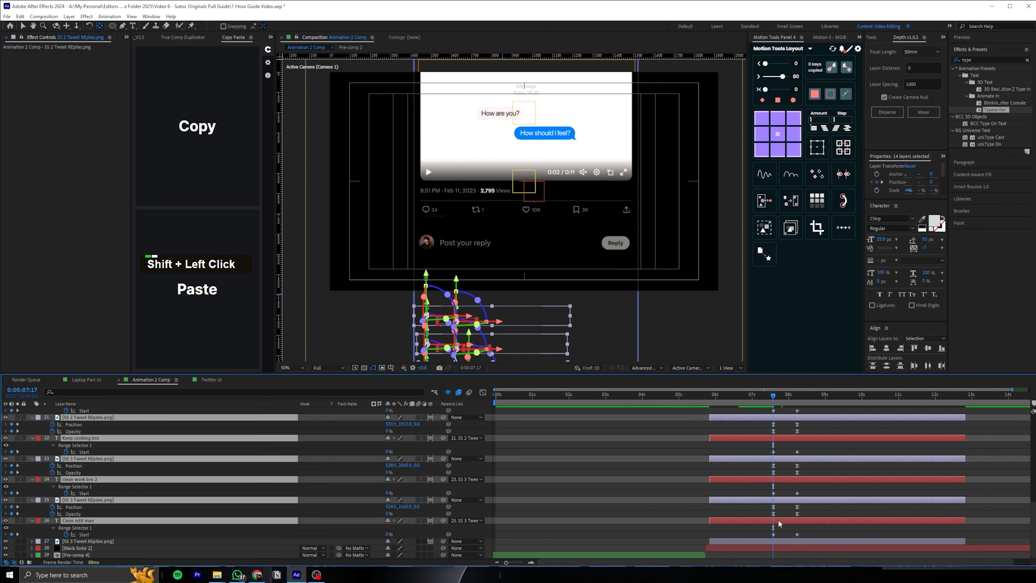
pyautogui.hotkey('alt', '[')
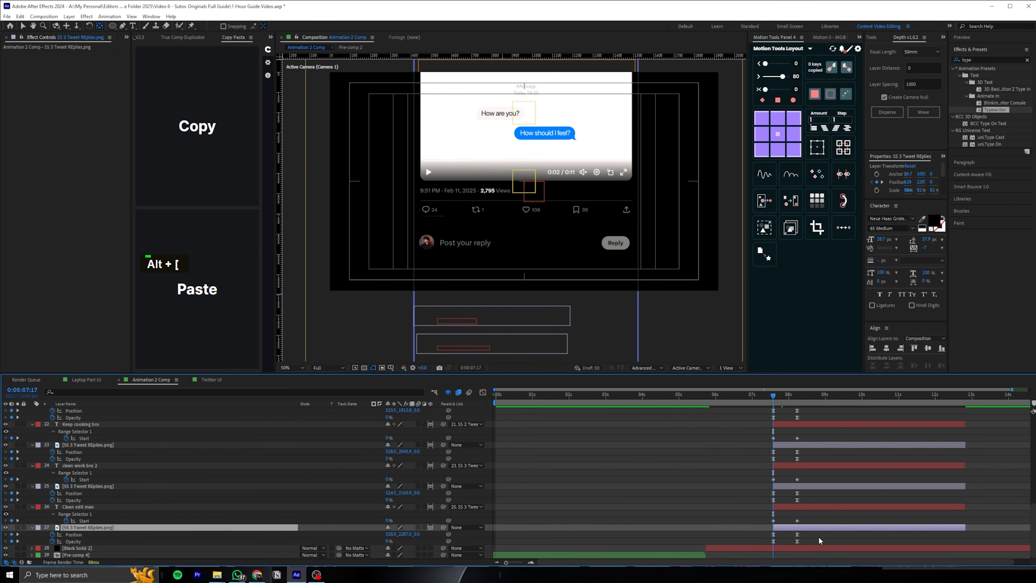
pyautogui.scroll(5, 265, 517)
pyautogui.hotkey('ctrl', 'a')
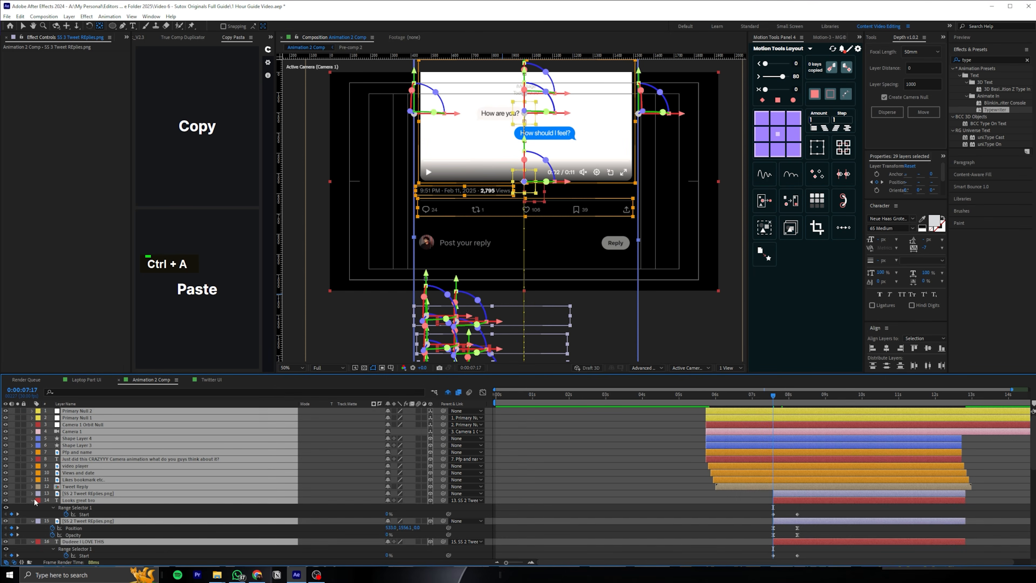
pyautogui.click(33, 500)
pyautogui.doubleClick(647, 455)
# Shift the first reply image and its "Looks great bro" text layer to start at 0:00:07:13
pyautogui.scroll(-1, 775, 409)
pyautogui.moveTo(774, 395); pyautogui.dragTo(772, 393)
pyautogui.scroll(-1, 789, 465)
pyautogui.scroll(1, 788, 468)
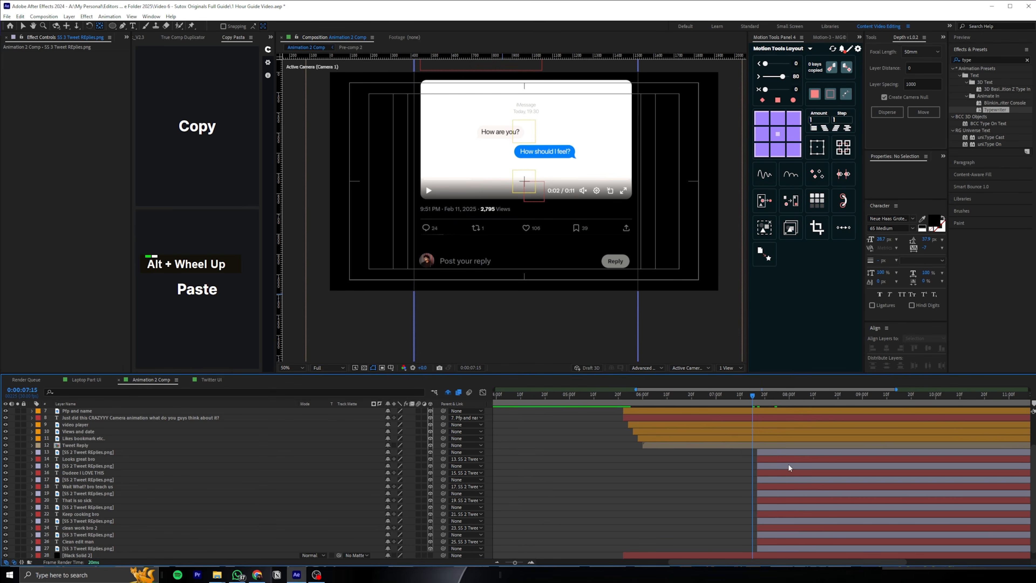
pyautogui.click(767, 455)
pyautogui.keyDown('shift'); pyautogui.click(763, 458); pyautogui.keyUp('shift')
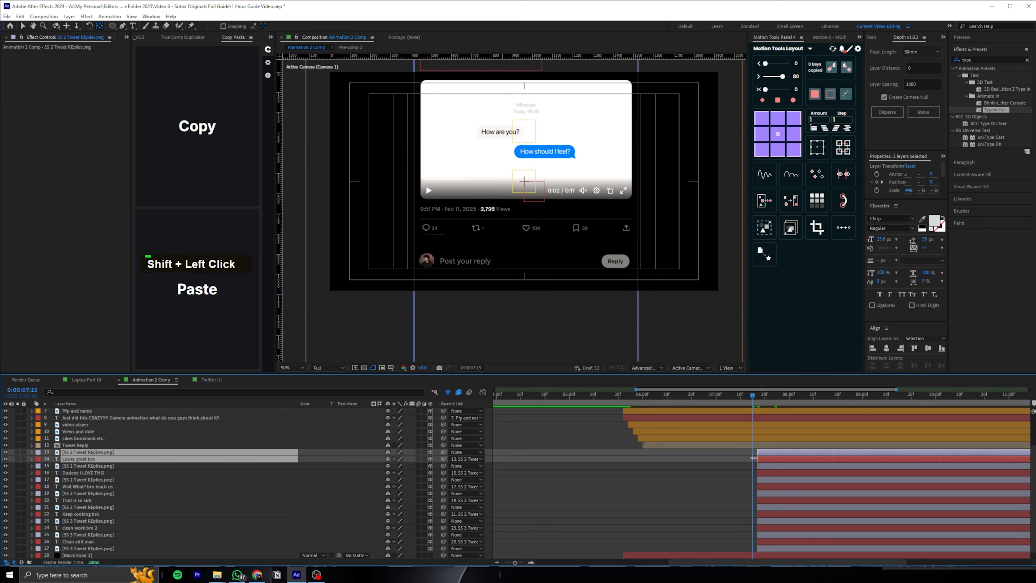
pyautogui.press('[')
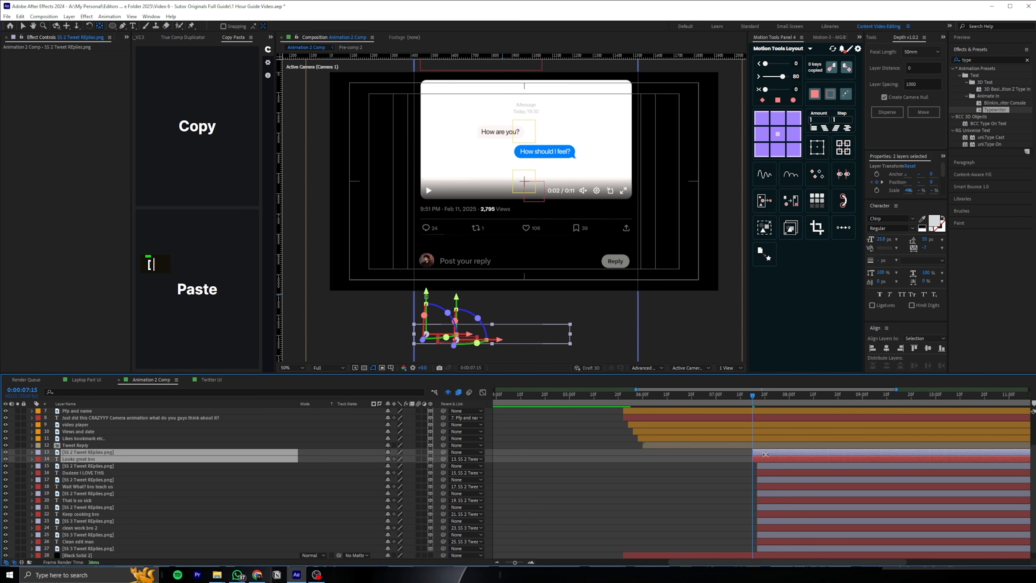
pyautogui.press('v')
pyautogui.moveTo(762, 452); pyautogui.dragTo(757, 449)
pyautogui.moveTo(759, 396); pyautogui.dragTo(749, 393)
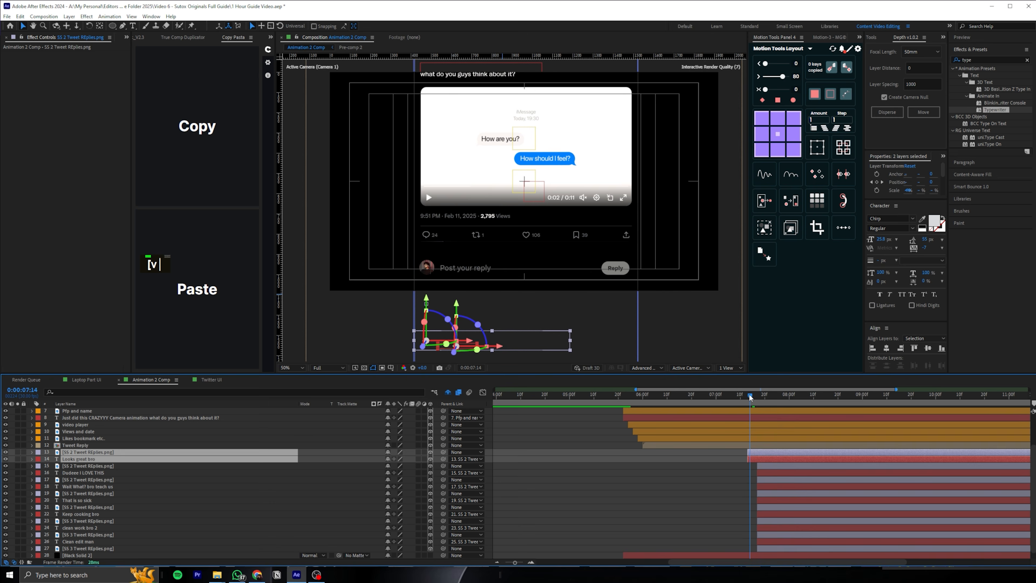
# Shift the second reply's image and text to start at 0:00:07:14 and the third reply's at 0:00:07:15
pyautogui.click(763, 466)
pyautogui.keyDown('shift'); pyautogui.click(766, 472); pyautogui.keyUp('shift')
pyautogui.press('[')
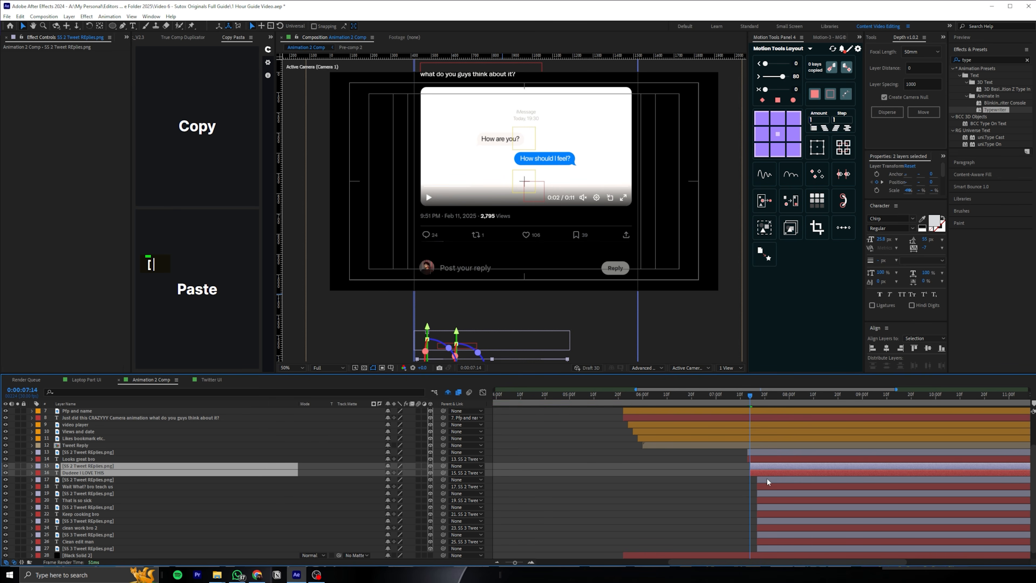
pyautogui.press('pagedown')
pyautogui.click(767, 478)
pyautogui.keyDown('shift'); pyautogui.click(767, 484); pyautogui.keyUp('shift')
pyautogui.press('[')
# Continue the one-frame stagger, starting the fourth reply's layers at 0:00:07:16 and the sixth reply's at 0:00:07:18
pyautogui.press('pagedown')
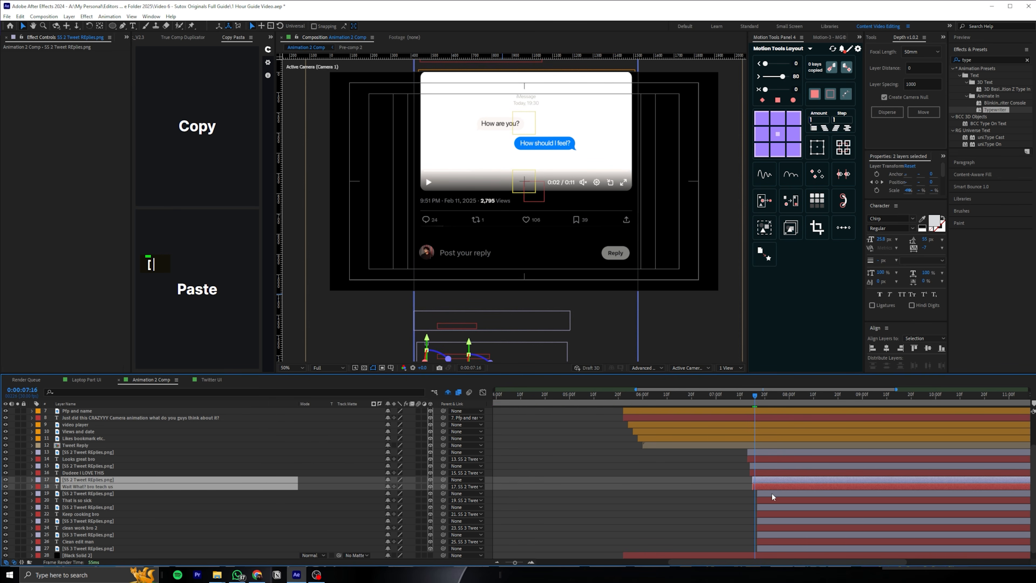
pyautogui.keyDown('shift'); pyautogui.click(771, 493); pyautogui.keyUp('shift')
pyautogui.keyDown('shift'); pyautogui.click(769, 499); pyautogui.keyUp('shift')
pyautogui.click(752, 492)
pyautogui.click(768, 493)
pyautogui.keyDown('shift'); pyautogui.click(764, 500); pyautogui.keyUp('shift')
pyautogui.press('[')
pyautogui.press('pagedown')
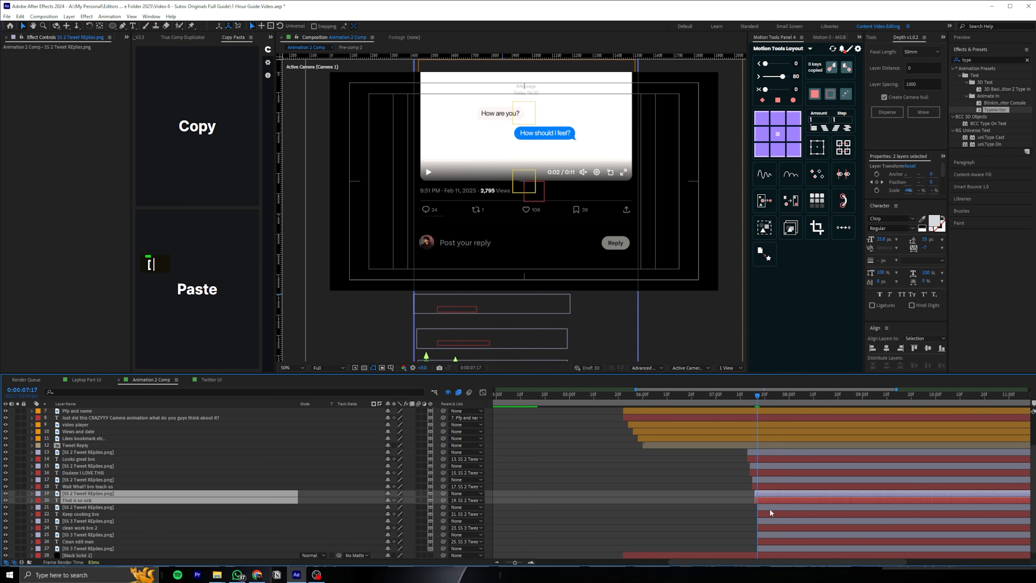
pyautogui.press('pagedown')
pyautogui.click(767, 519)
pyautogui.keyDown('shift'); pyautogui.click(769, 526); pyautogui.keyUp('shift')
pyautogui.press('[')
# Start the seventh reply's layers at 0:00:07:19 and the last reply image at 0:00:07:20, and preview the stagger from 0:00:07:11
pyautogui.press('pagedown')
pyautogui.click(768, 534)
pyautogui.keyDown('shift'); pyautogui.click(768, 541); pyautogui.keyUp('shift')
pyautogui.press('[')
pyautogui.press('pagedown')
pyautogui.click(790, 547)
pyautogui.press('[')
pyautogui.click(743, 396)
pyautogui.press('space')
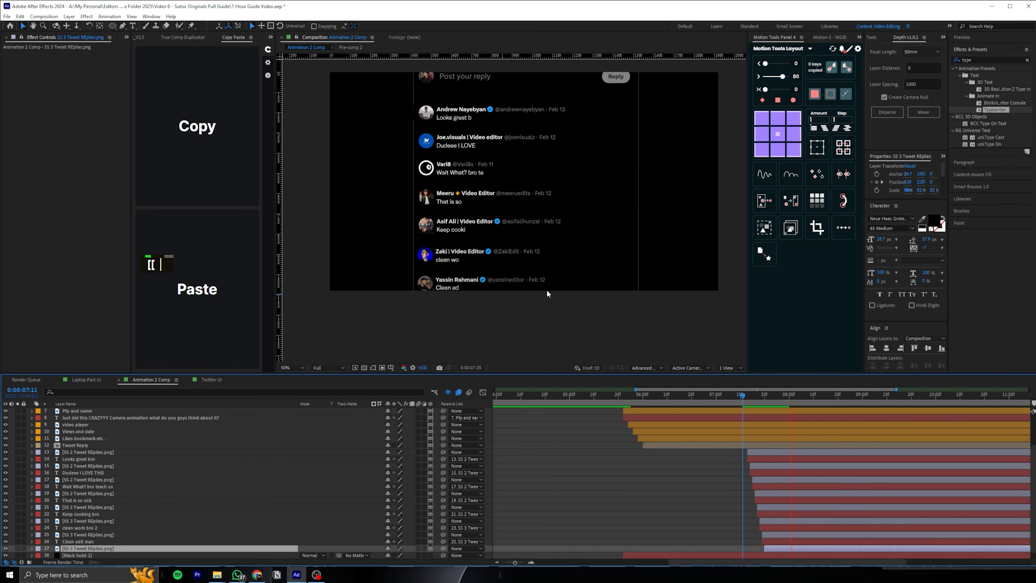
# Restagger the reply image and text pairs three frames apart from 0:00:07:13, and preview the replies appearing
pyautogui.moveTo(746, 392); pyautogui.dragTo(749, 391)
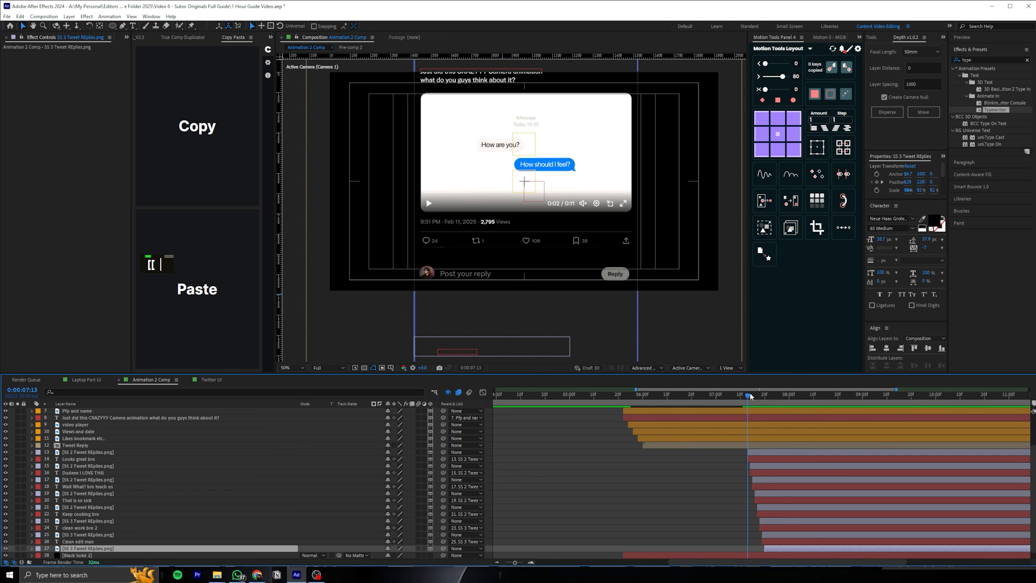
pyautogui.scroll(1, 800, 469)
pyautogui.press('pagedown')
pyautogui.press('pagedown')
pyautogui.keyDown('shift'); pyautogui.click(708, 467); pyautogui.keyUp('shift')
pyautogui.press('[')
pyautogui.press('pagedown')
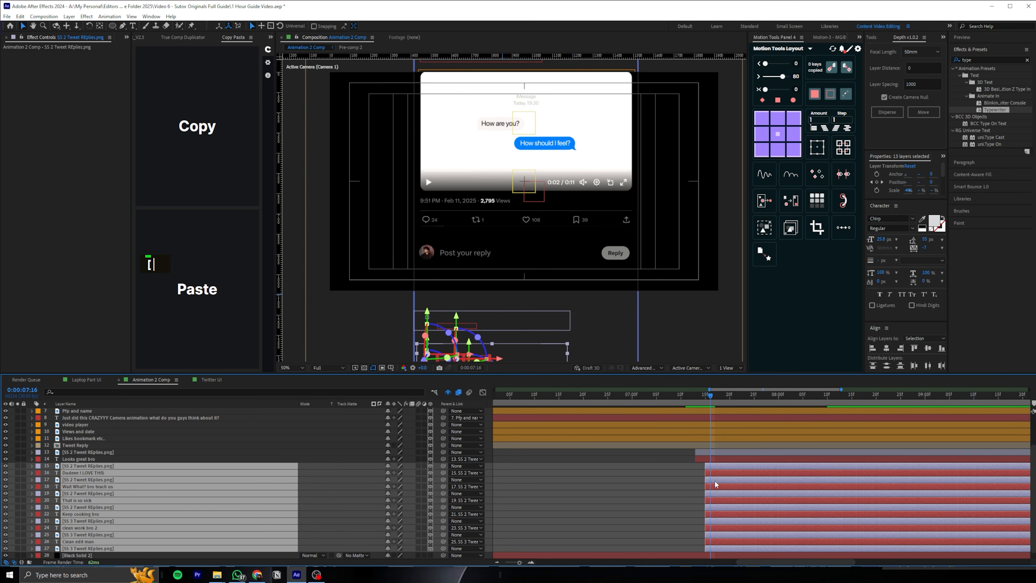
pyautogui.click(687, 461)
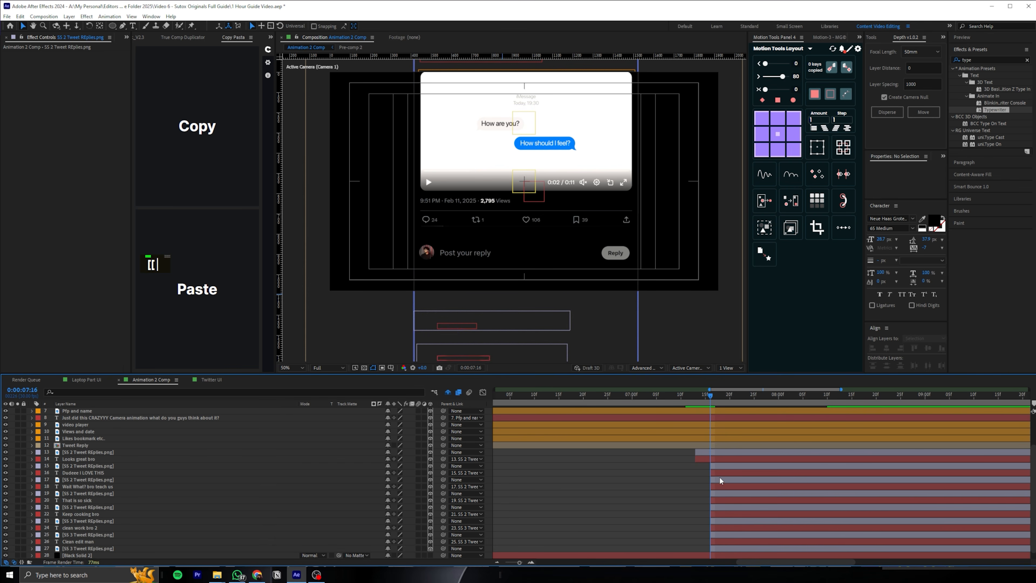
pyautogui.hotkey('ctrl', 'z')
pyautogui.click(668, 395)
pyautogui.press('space')
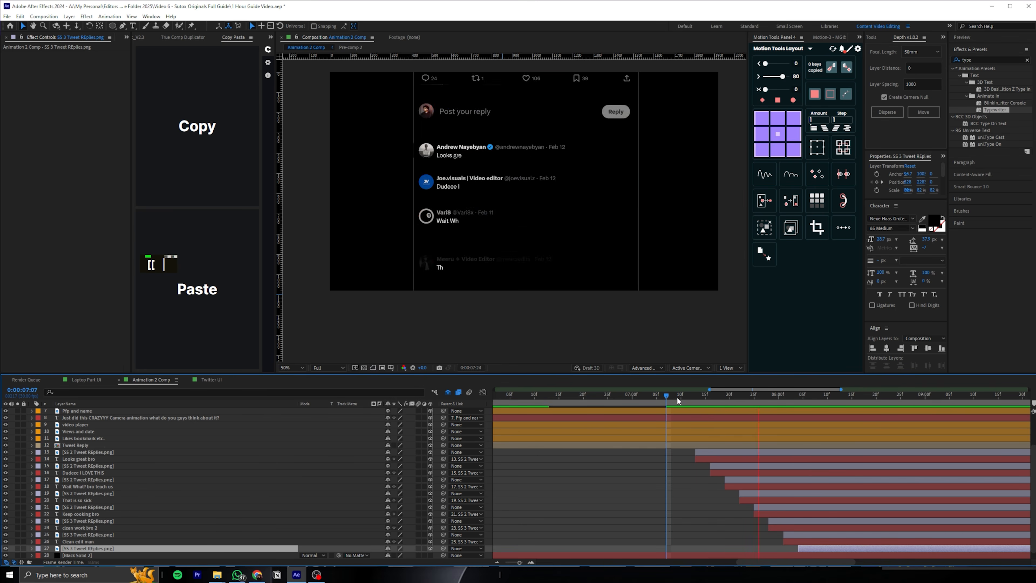
pyautogui.click(623, 396)
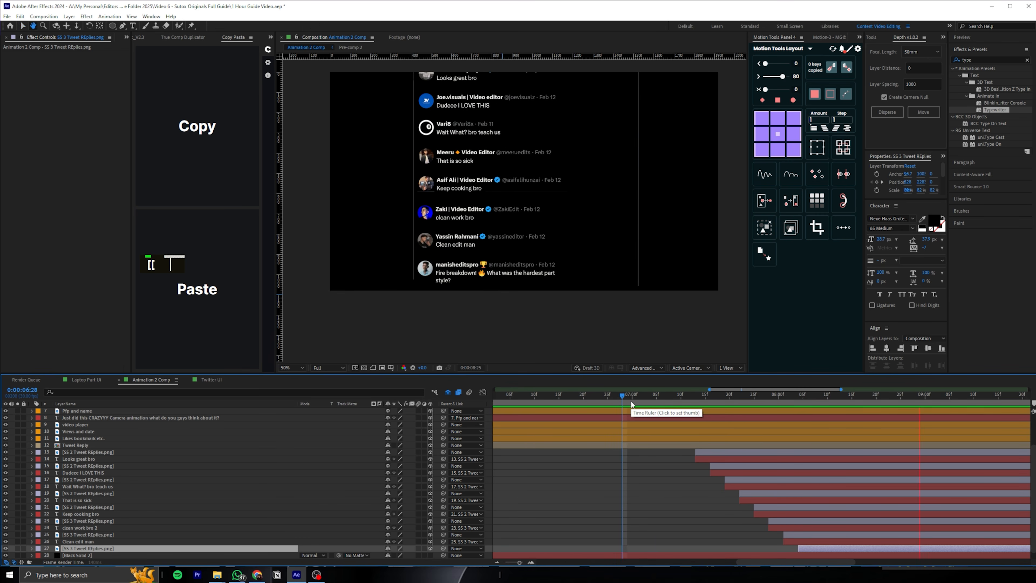
# Reveal Primary Null 1's Position keyframes, move the end keyframe later to about 9.7 seconds, and preview the slower scroll
pyautogui.click(669, 401)
pyautogui.scroll(2, 721, 448)
pyautogui.click(720, 411)
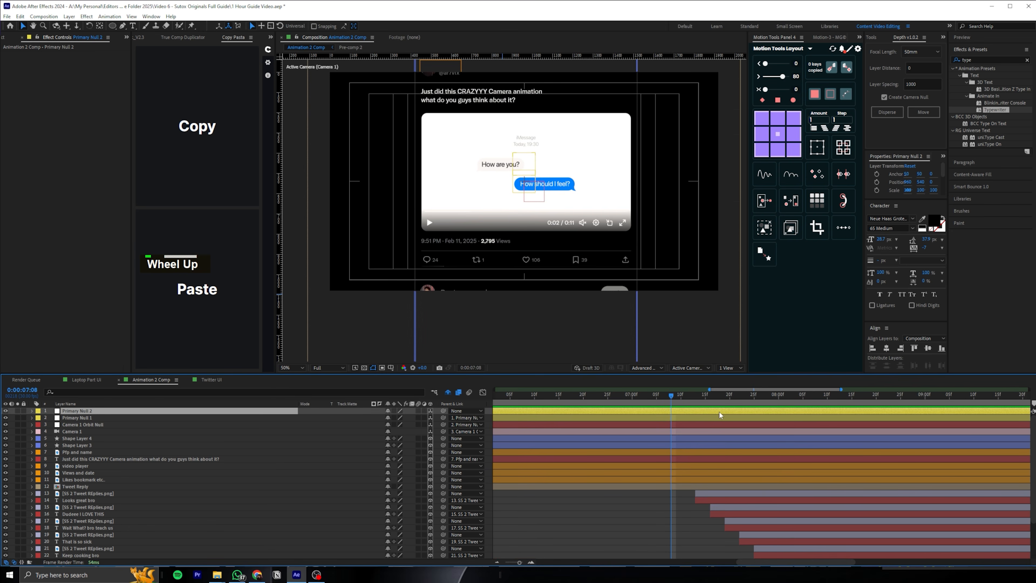
pyautogui.press('u')
pyautogui.click(751, 417)
pyautogui.press('u')
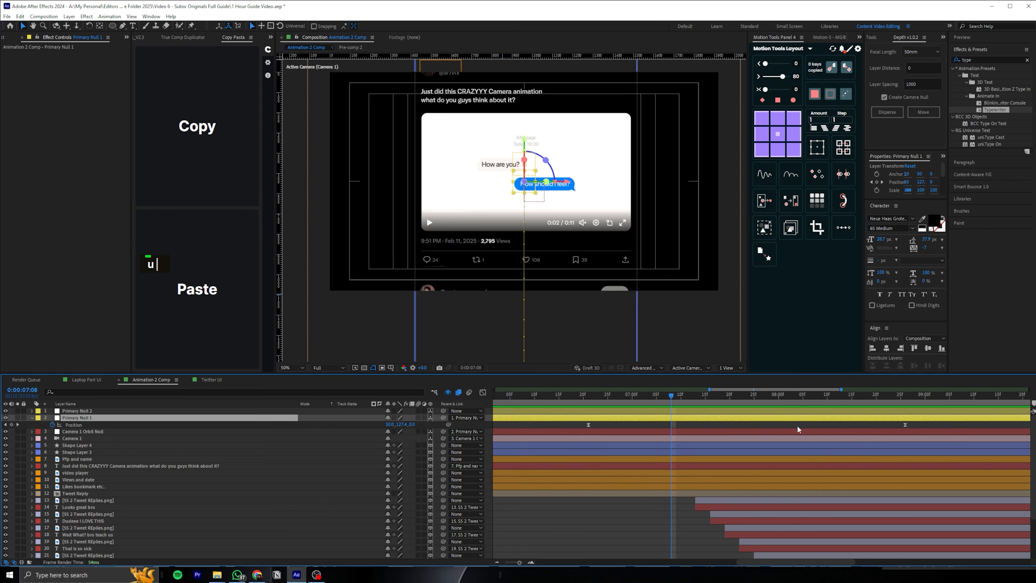
pyautogui.keyDown('alt'); pyautogui.scroll(-5, 905, 427); pyautogui.keyUp('alt')
pyautogui.moveTo(809, 422); pyautogui.dragTo(839, 422)
pyautogui.press('space')
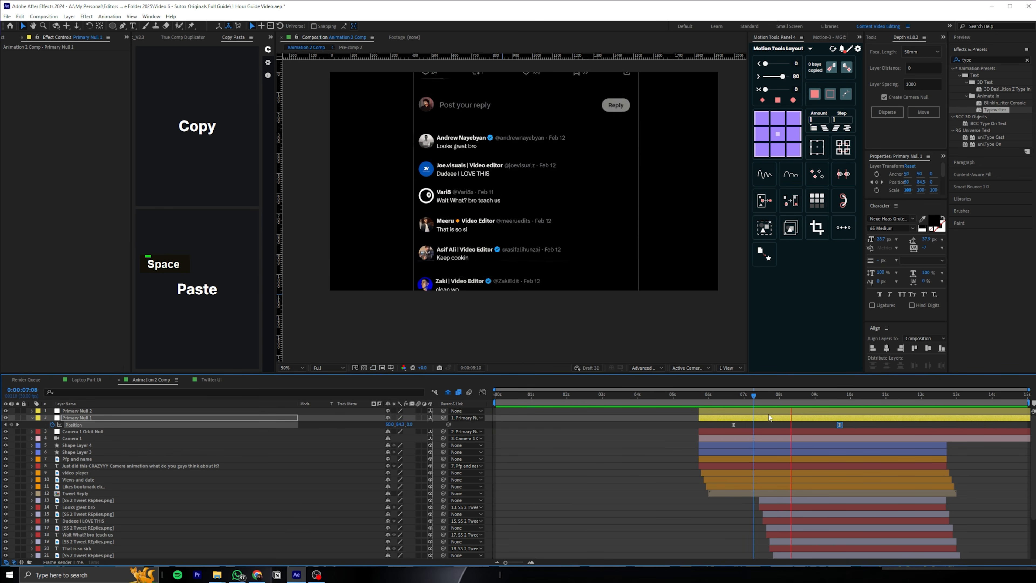
# Split the Camera 1 layer at 0:00:08:07
pyautogui.press('space')
pyautogui.moveTo(759, 394); pyautogui.dragTo(788, 391)
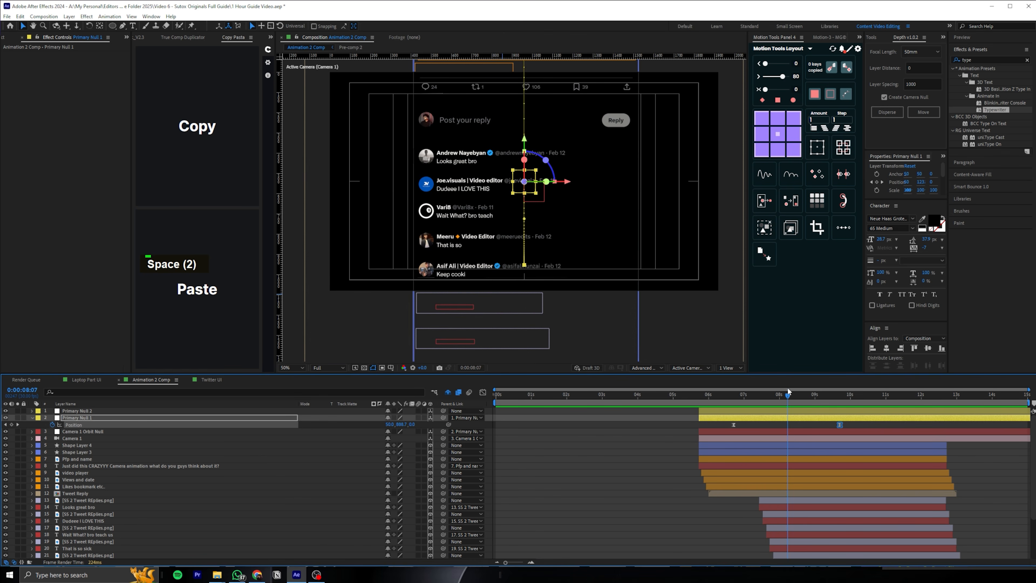
pyautogui.click(799, 439)
pyautogui.hotkey('ctrl', 'shift', 'd')
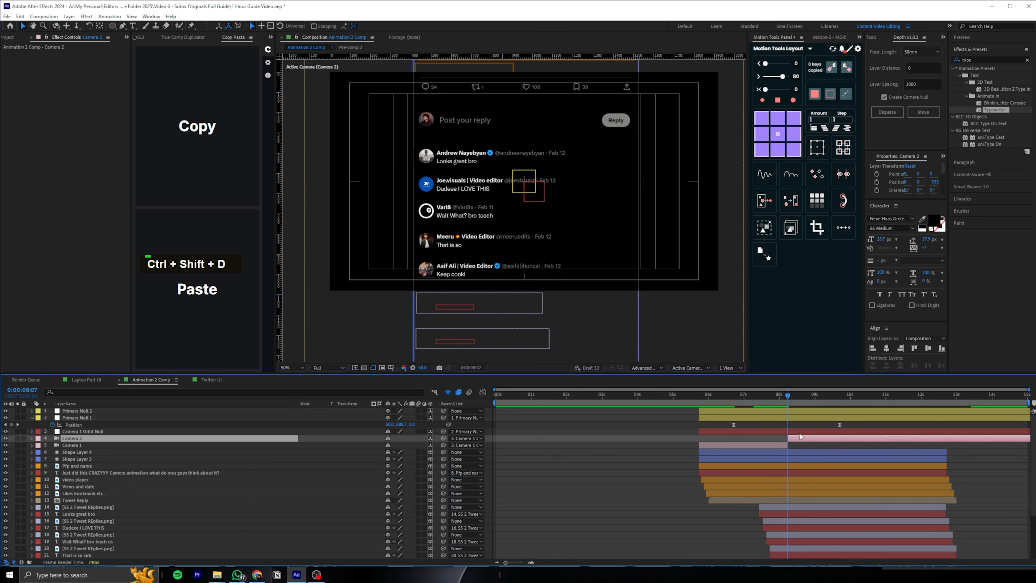
# Reveal Camera 2's Position and dolly it in close on the replies, then preview the cut
pyautogui.press('p')
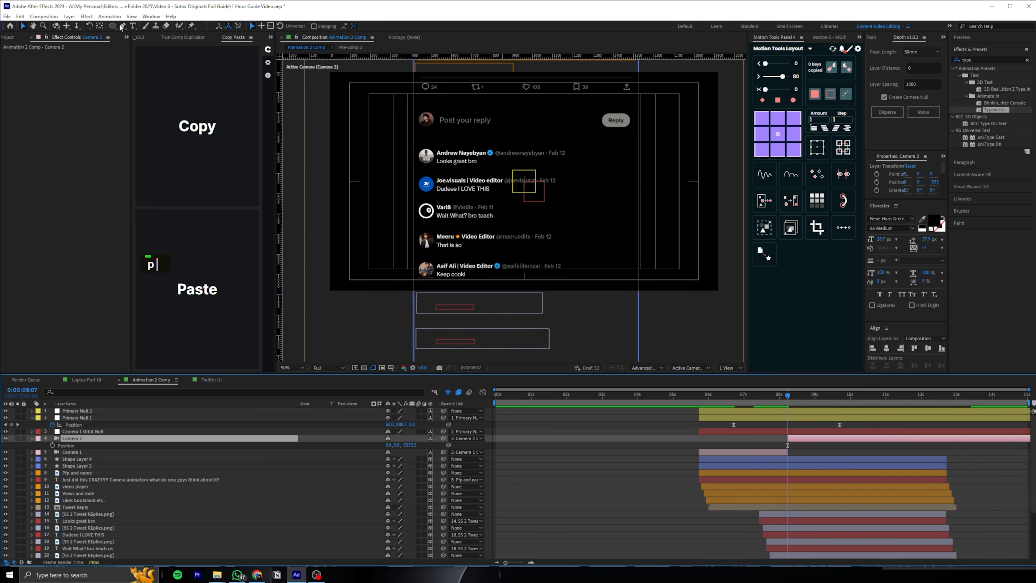
pyautogui.click(75, 26)
pyautogui.moveTo(451, 281); pyautogui.dragTo(463, 254)
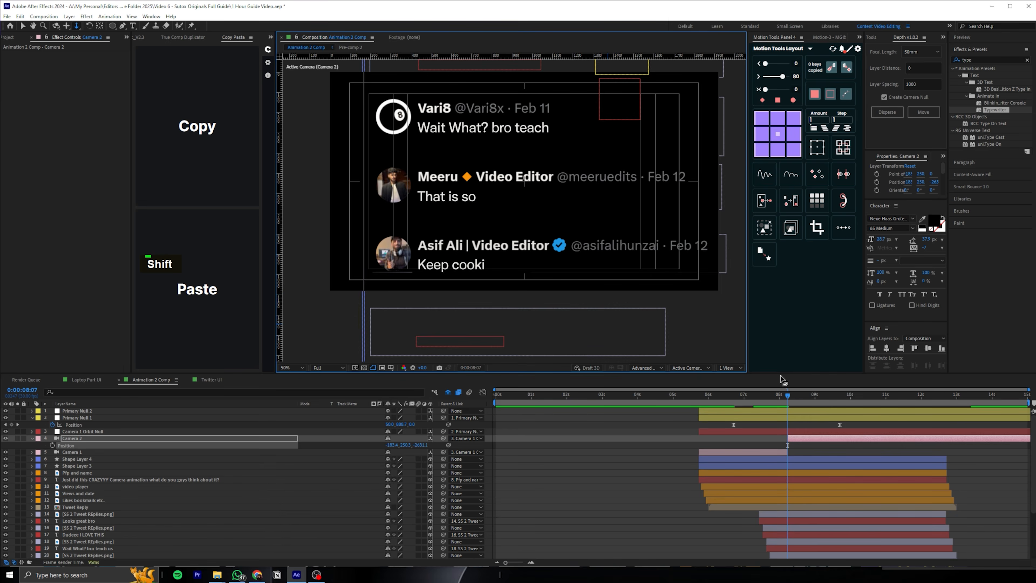
pyautogui.press('space')
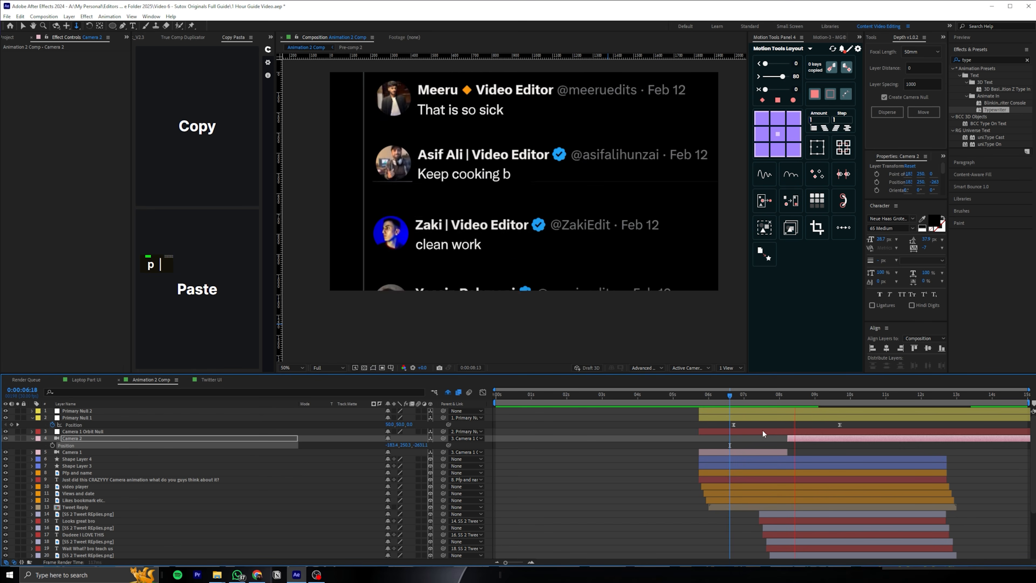
# Dolly Camera 2 back slightly and pan it to frame the reply list, and preview the move from 0:00:06:21
pyautogui.click(508, 245)
pyautogui.moveTo(509, 246); pyautogui.dragTo(508, 252)
pyautogui.click(66, 26)
pyautogui.moveTo(525, 218); pyautogui.dragTo(527, 201)
pyautogui.moveTo(769, 397); pyautogui.dragTo(730, 389)
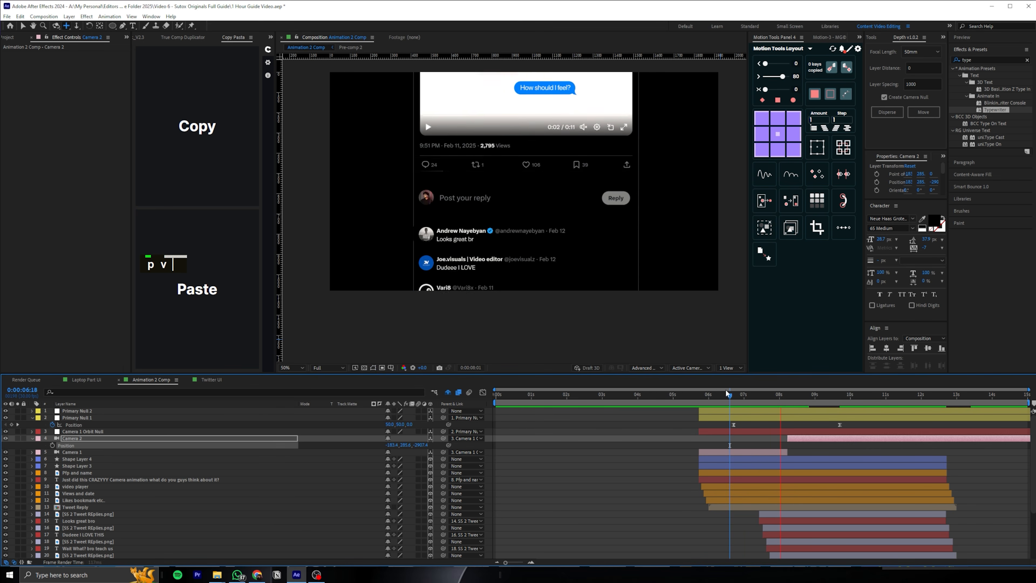
pyautogui.click(734, 395)
pyautogui.press('space')
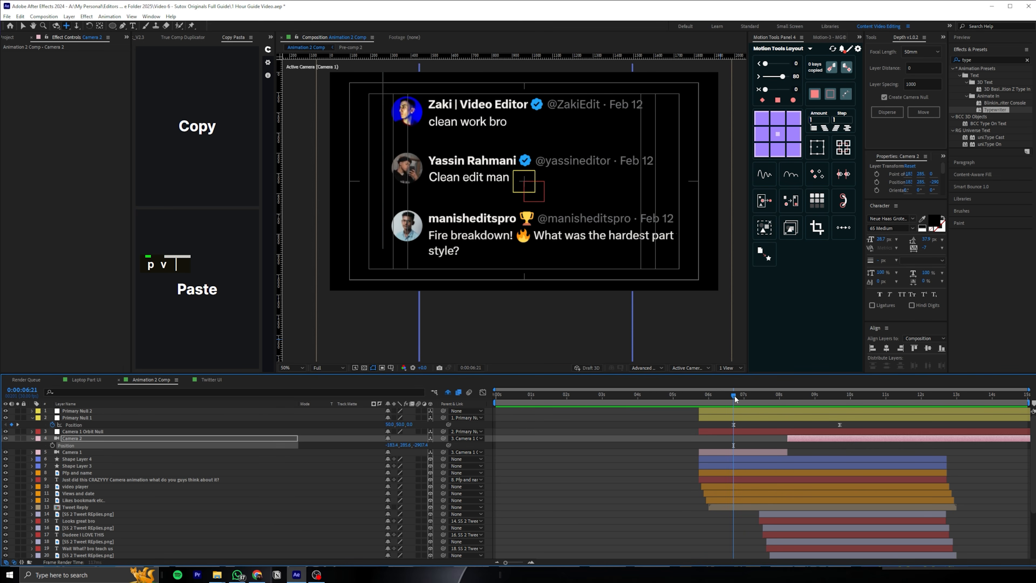
# Shift the last reply image layer to start at about 0:00:08:15, and preview its appearance and the scene from the beginning
pyautogui.scroll(-3, 804, 448)
pyautogui.click(795, 542)
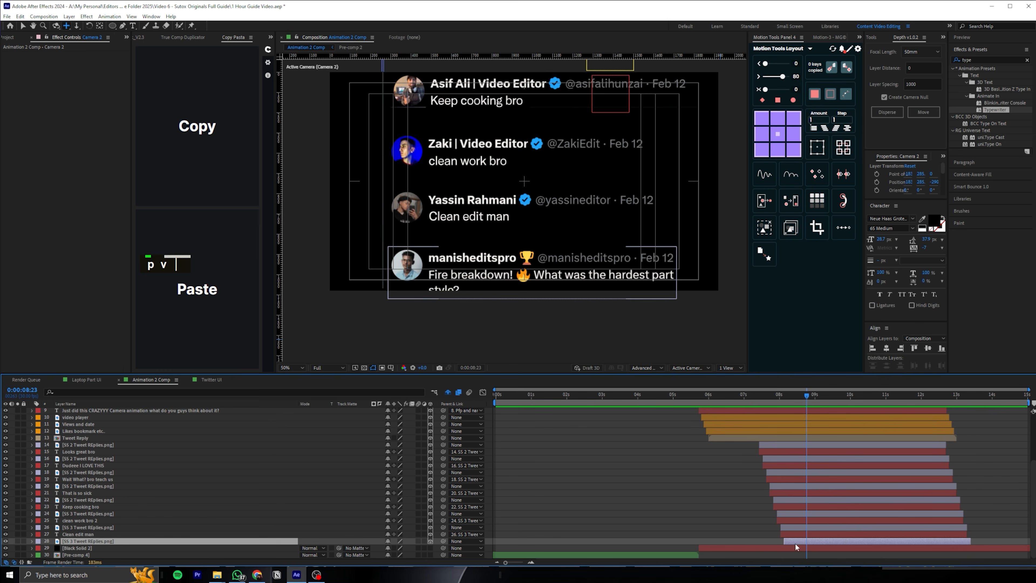
pyautogui.moveTo(813, 540); pyautogui.dragTo(829, 541)
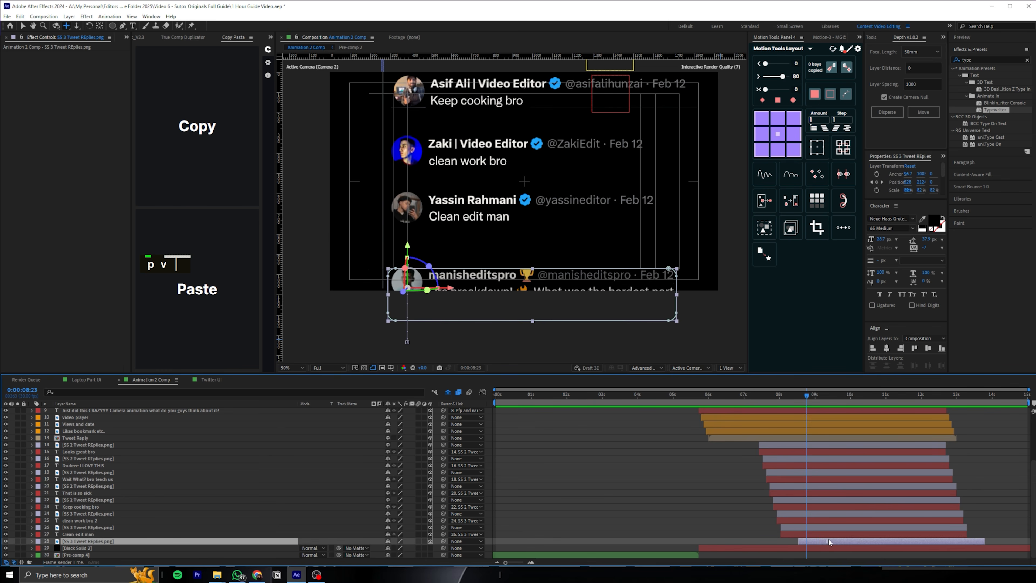
pyautogui.click(776, 394)
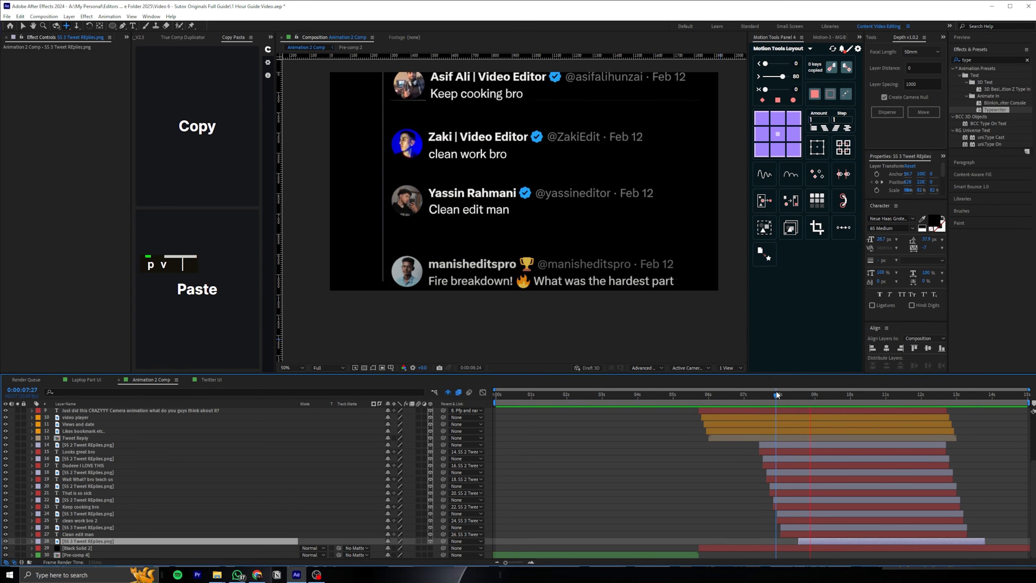
pyautogui.click(763, 391)
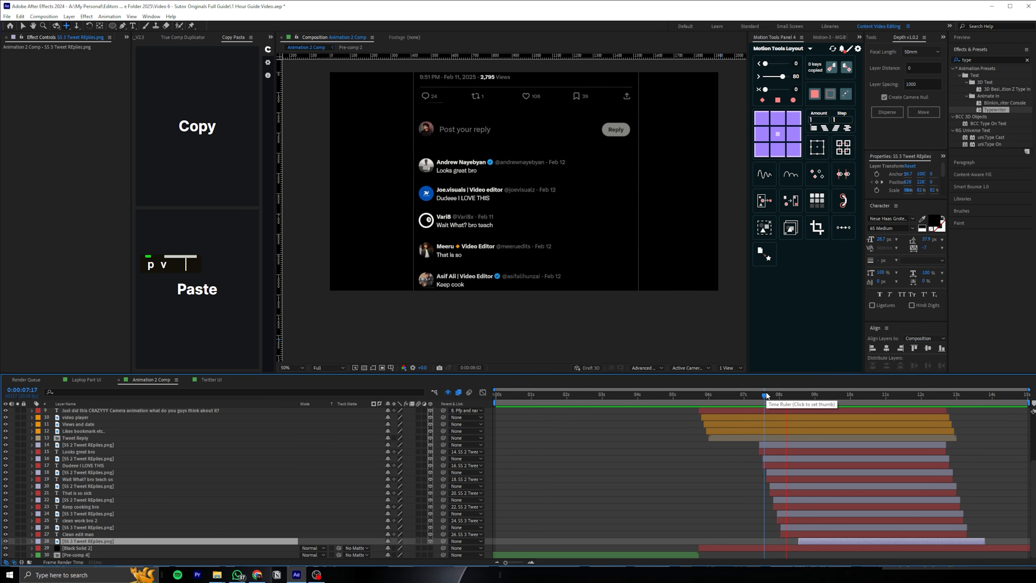
pyautogui.moveTo(766, 395); pyautogui.dragTo(466, 393)
pyautogui.press('space')
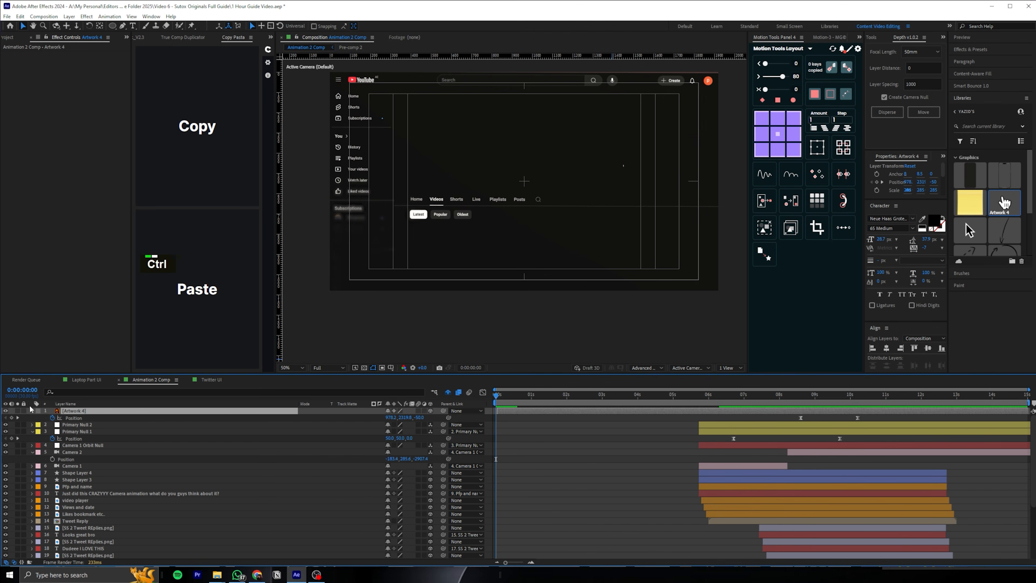
# Collapse the properties of all layers, save the project, and play back the full animation from the start
pyautogui.hotkey('ctrl', 'a')
pyautogui.click(34, 413)
pyautogui.click(33, 411)
pyautogui.click(596, 444)
pyautogui.hotkey('ctrl', 's')
pyautogui.press('space')
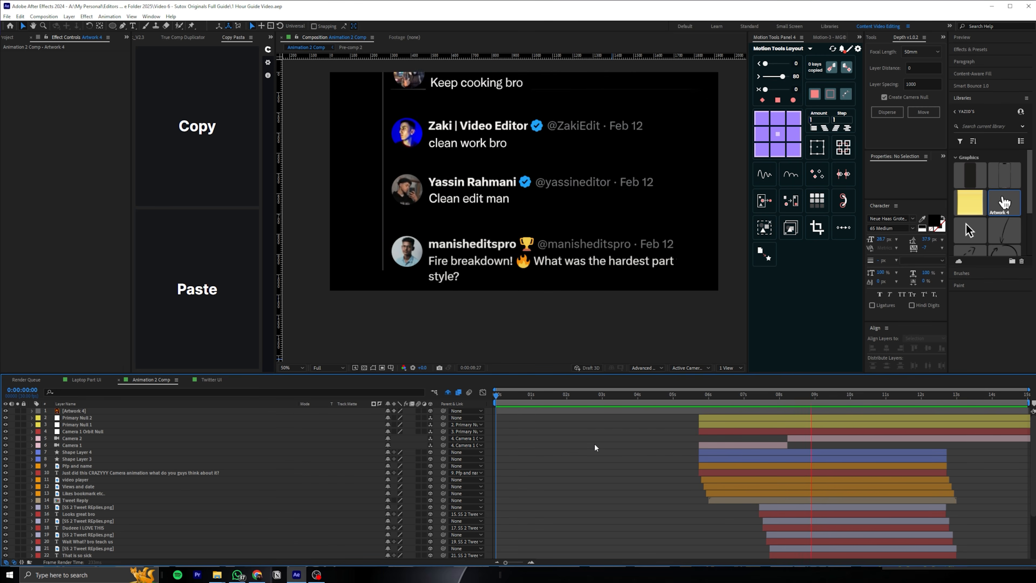
pyautogui.moveTo(712, 394); pyautogui.dragTo(871, 362)
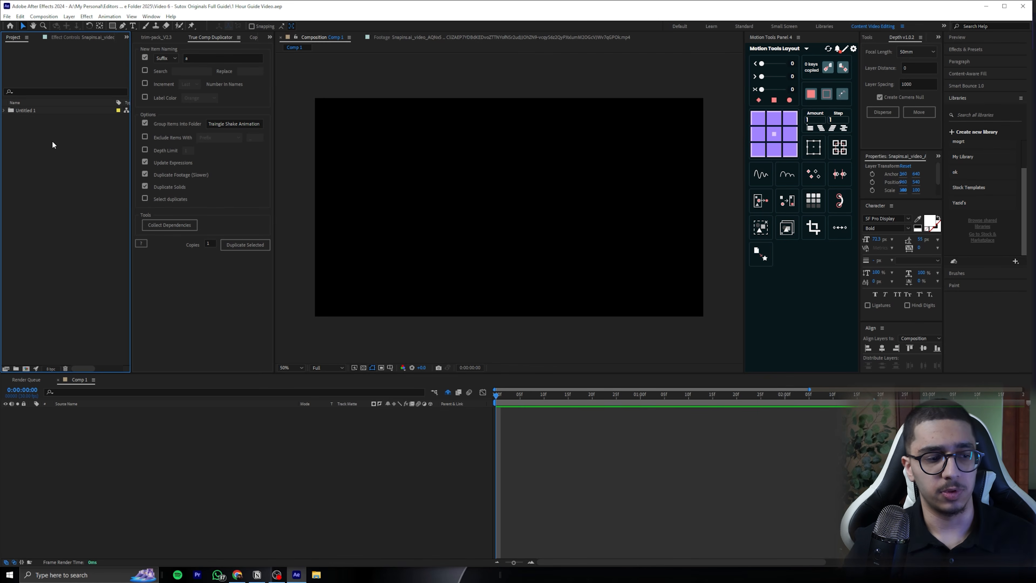
# Create a new 1920x1080 composition at 30 fps with a 0:00:07:00 duration
pyautogui.click(27, 368)
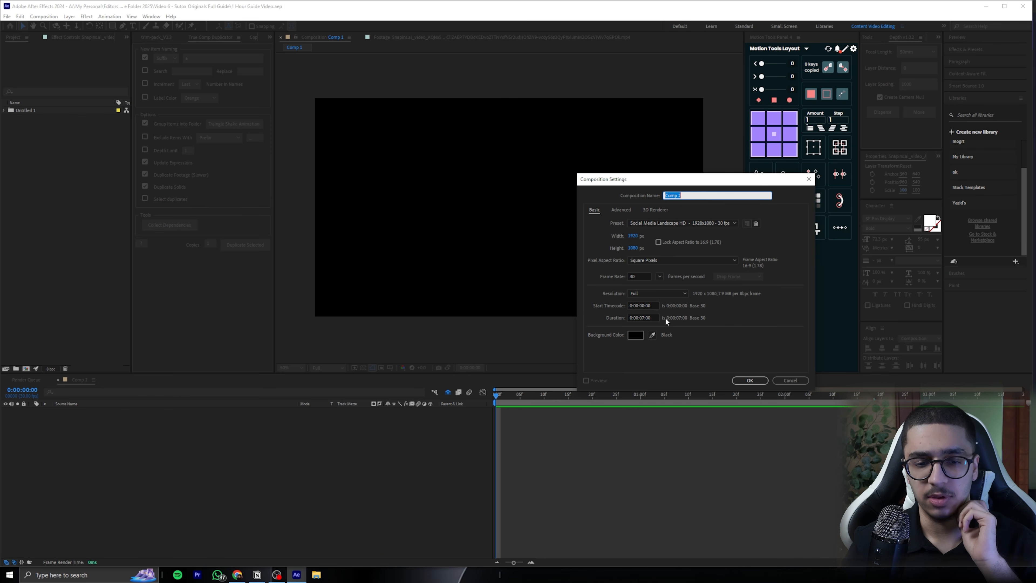
pyautogui.click(759, 379)
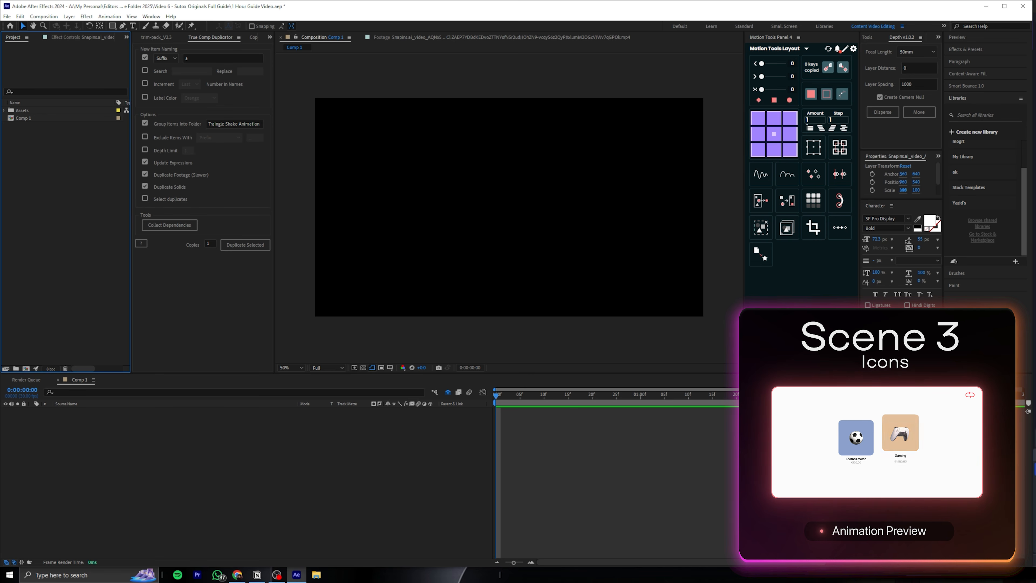
pyautogui.press('space')
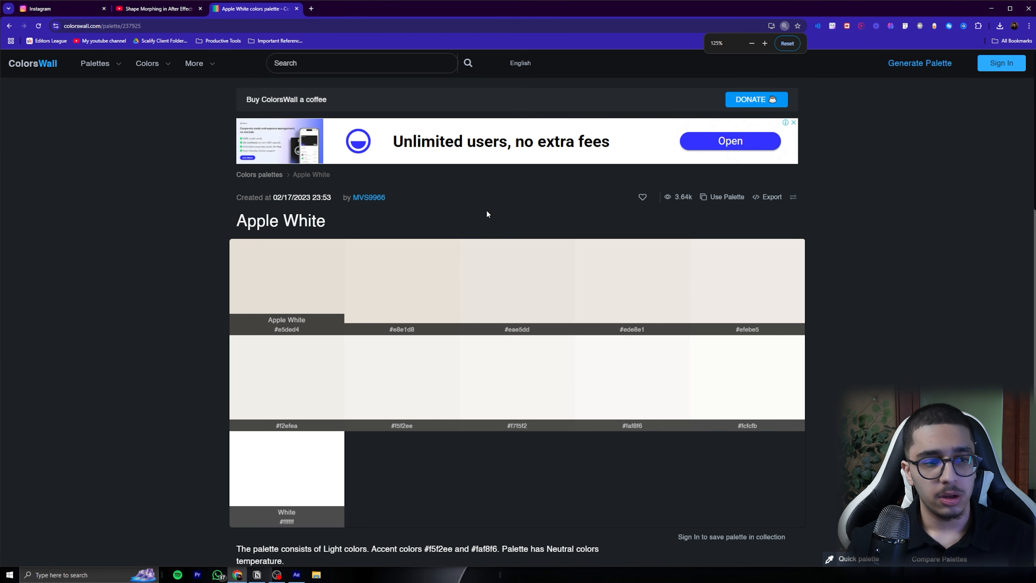
# In the browser, close the YouTube tab and copy the off-white code #fcfcfb from ColorsWall's Apple White palette
pyautogui.scroll(-1, 486, 211)
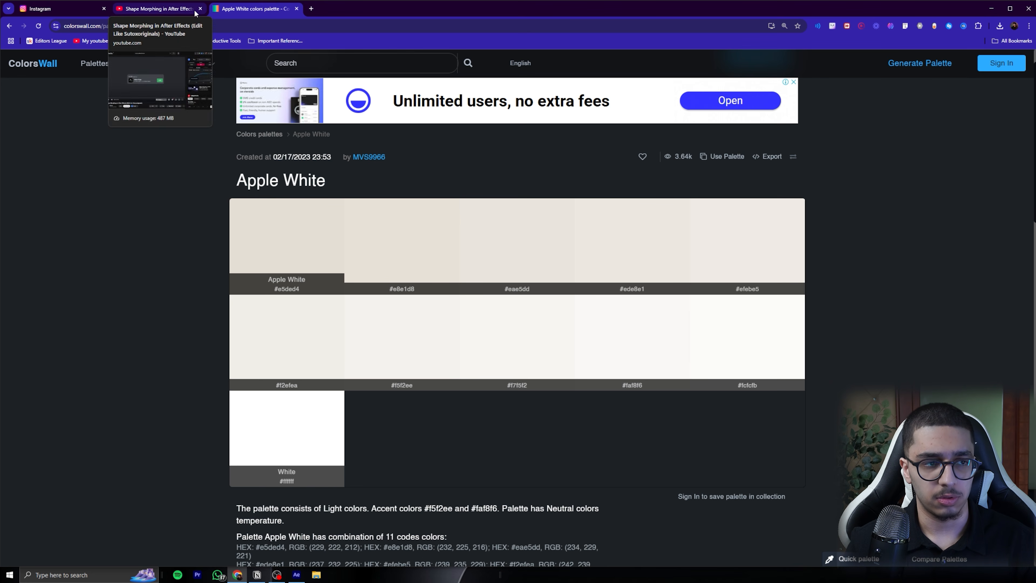
pyautogui.click(84, 13)
pyautogui.click(200, 8)
pyautogui.click(150, 12)
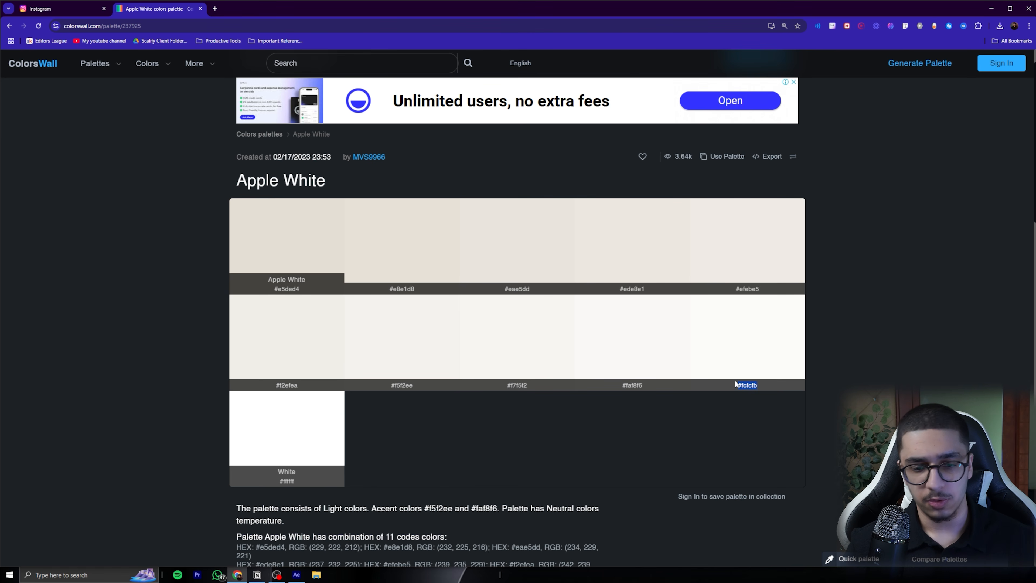
pyautogui.hotkey('alt', 'Tab')
# Back in After Effects, add a full-frame background solid in Comp 1 with the colour #fcfcfb
pyautogui.rightClick(652, 428)
pyautogui.moveTo(678, 432)
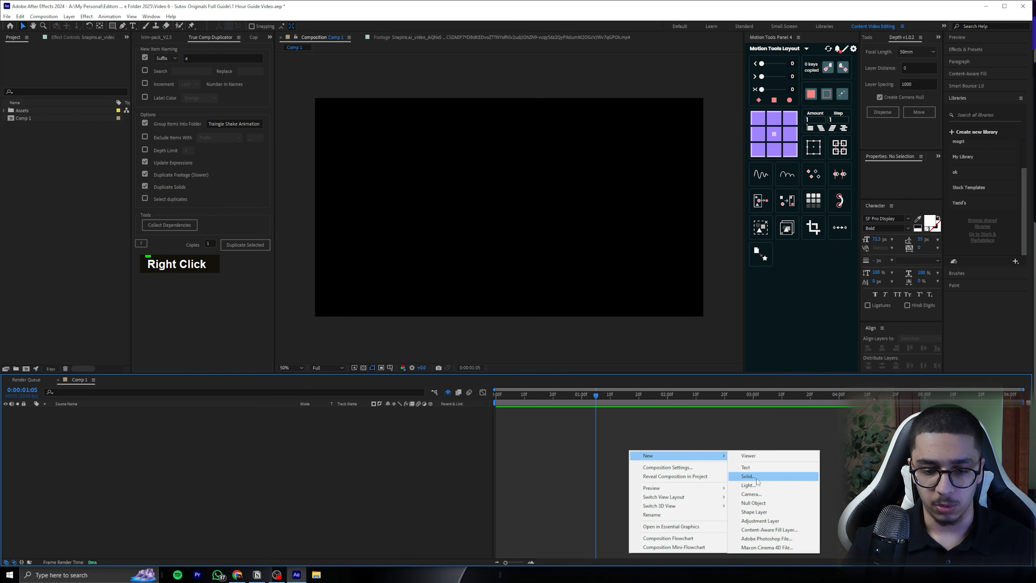
pyautogui.click(755, 453)
pyautogui.click(511, 339)
pyautogui.write('#fcfcfb')
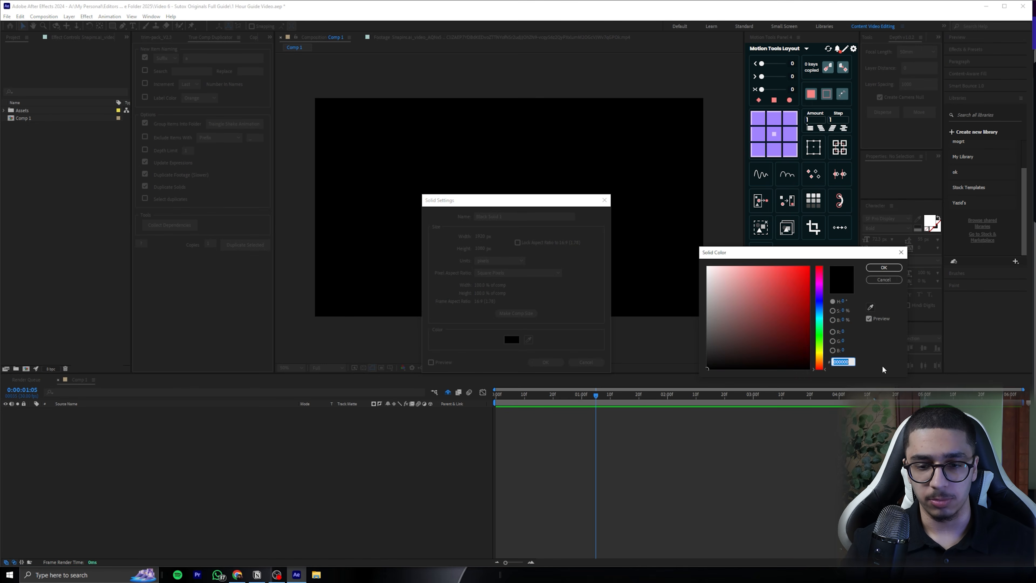
pyautogui.click(889, 270)
pyautogui.click(546, 362)
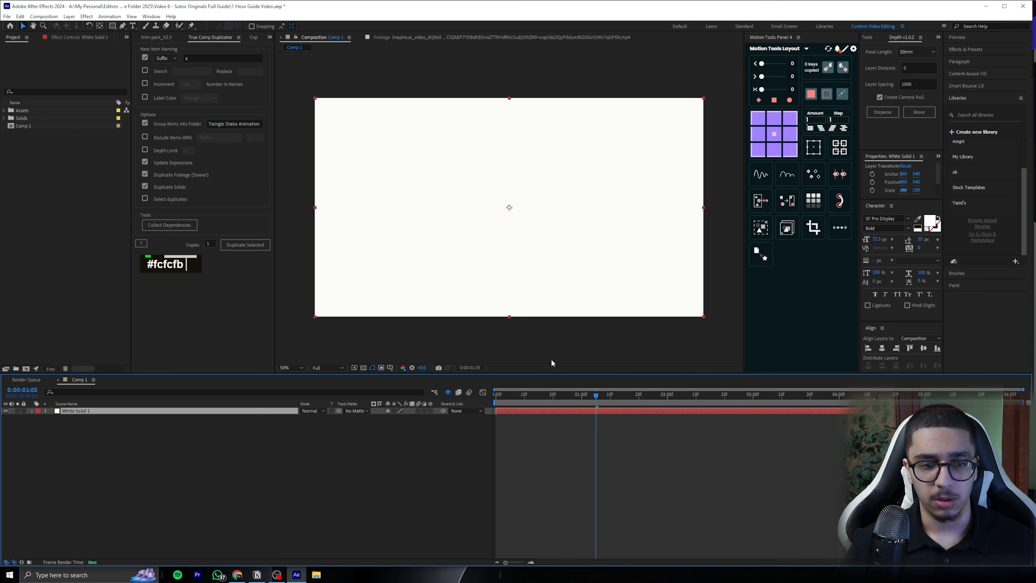
pyautogui.click(654, 412)
pyautogui.scroll(-2, 585, 276)
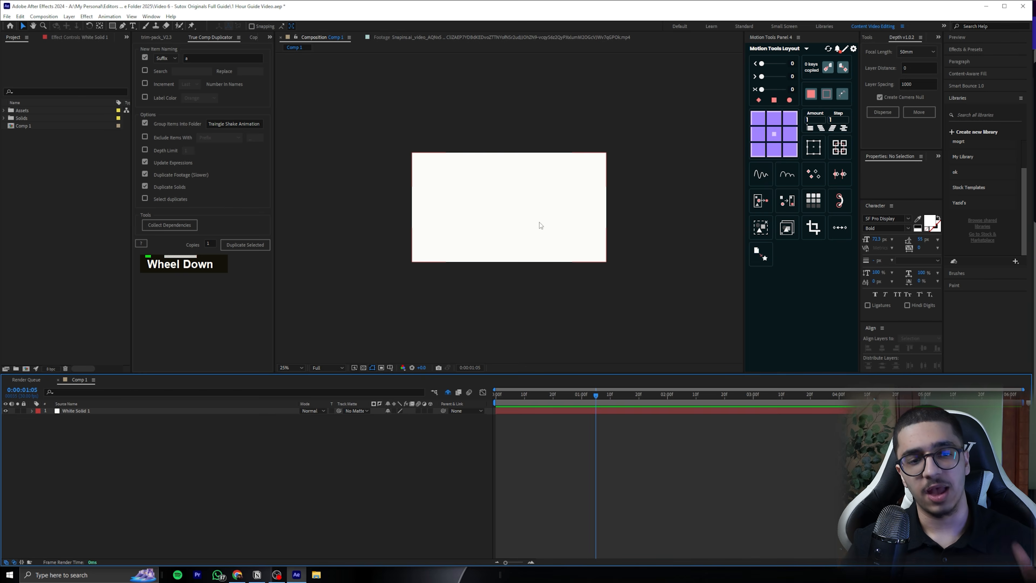
pyautogui.scroll(2, 538, 225)
pyautogui.click(615, 444)
pyautogui.rightClick(614, 442)
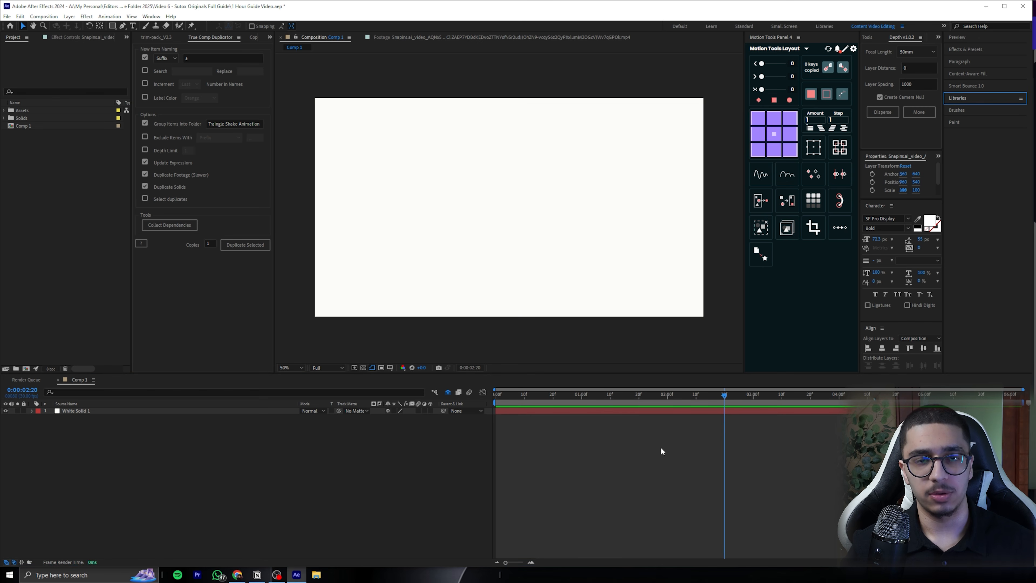
# Draw a blue square shape layer in the middle of the composition and centre its anchor point
pyautogui.click(660, 449)
pyautogui.click(256, 26)
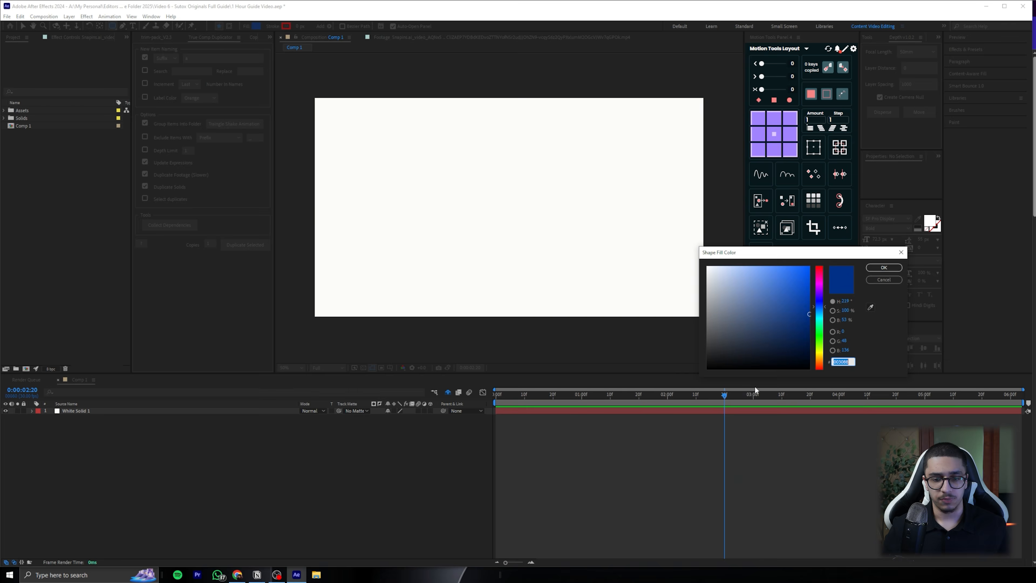
pyautogui.press('Return')
pyautogui.hotkey('ctrl', 'z')
pyautogui.moveTo(458, 173); pyautogui.dragTo(524, 237)
pyautogui.hotkey('ctrl', 'alt', 'Home')
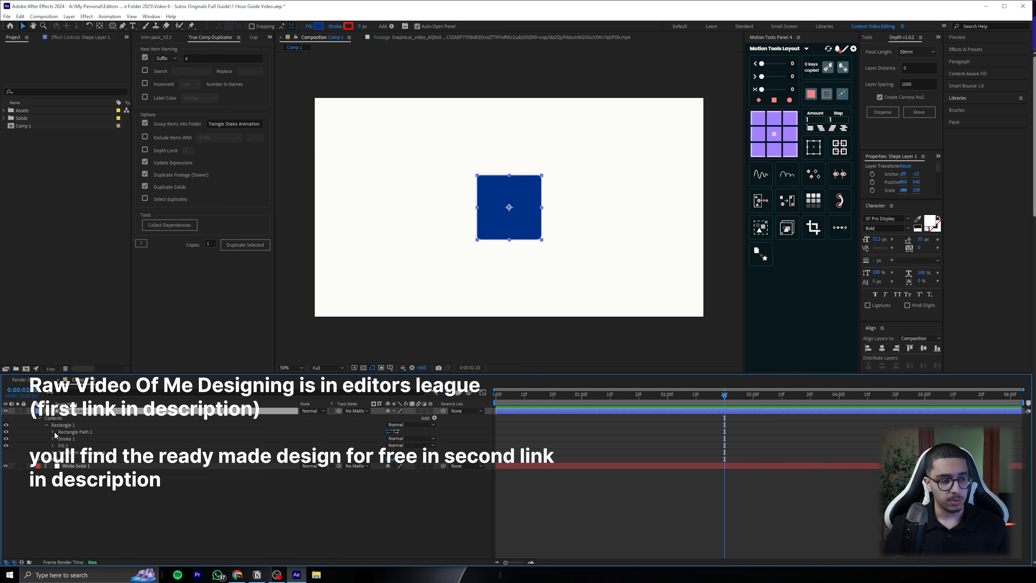
# Duplicate the square into a row of three filled muted blue, orange and green, and distribute them evenly
pyautogui.hotkey('ctrl', 'd')
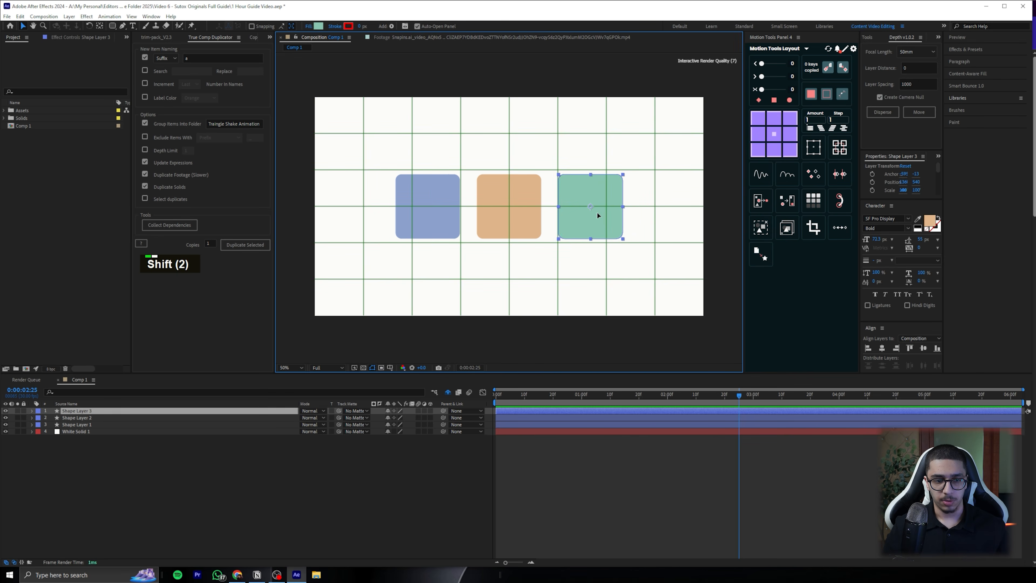
pyautogui.keyDown('shift'); pyautogui.click(513, 213); pyautogui.keyUp('shift')
pyautogui.keyDown('shift'); pyautogui.click(433, 214); pyautogui.keyUp('shift')
pyautogui.click(922, 366)
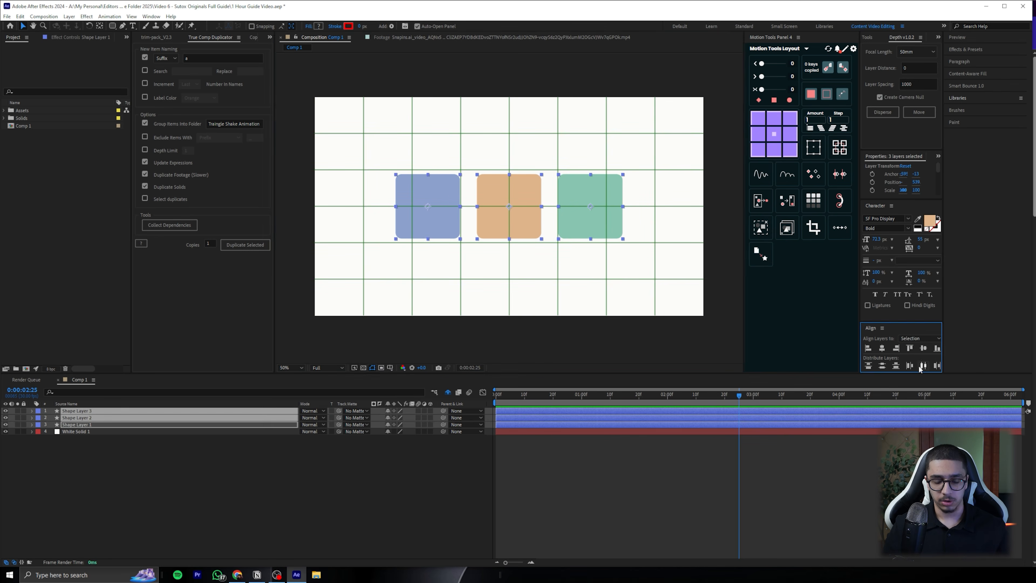
# Caption the three squares Football match €120,00, Gaming €1580,00 and Car savings €7200,00, with the price below each title
pyautogui.click(591, 214)
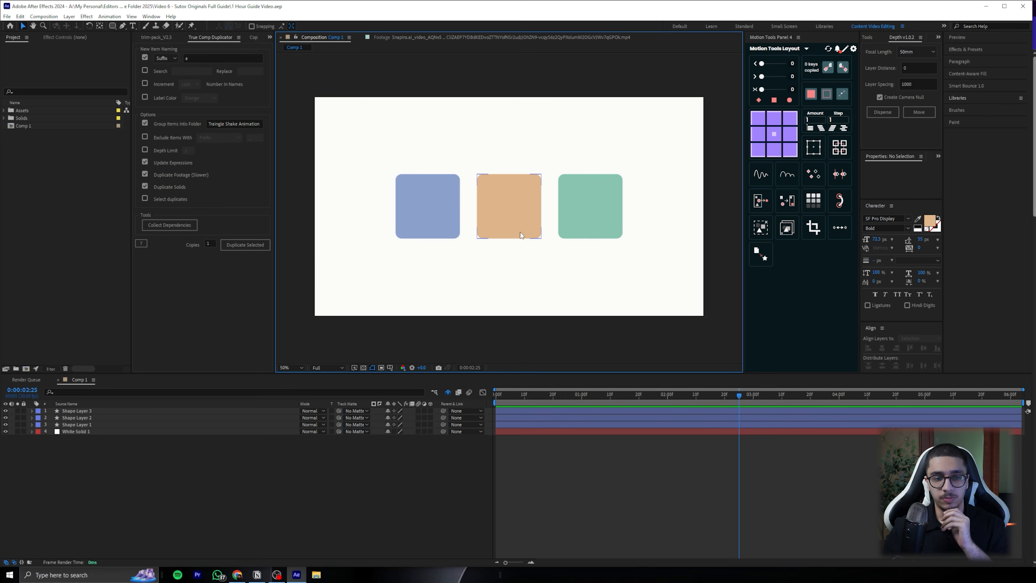
pyautogui.click(895, 220)
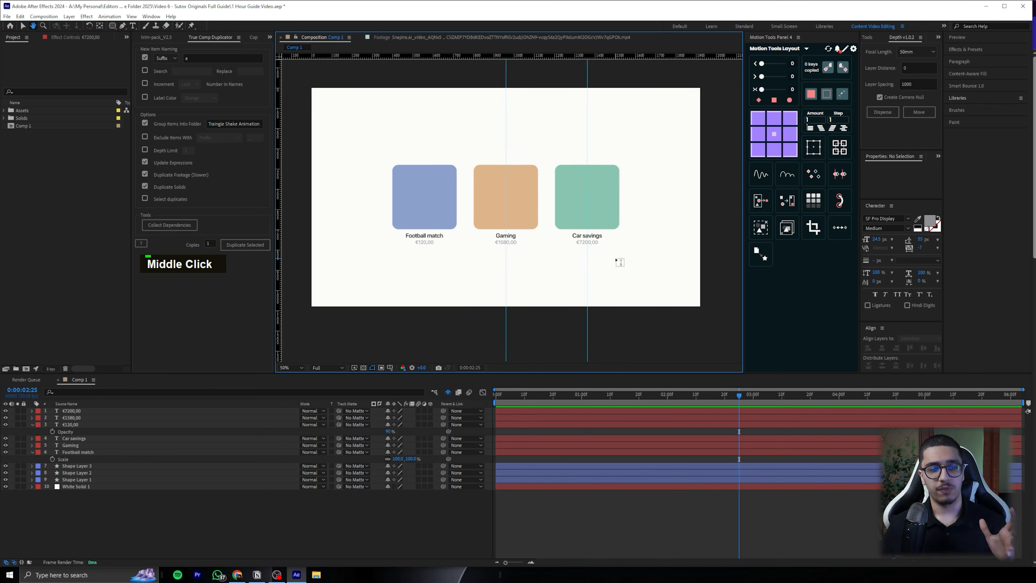
pyautogui.press('v')
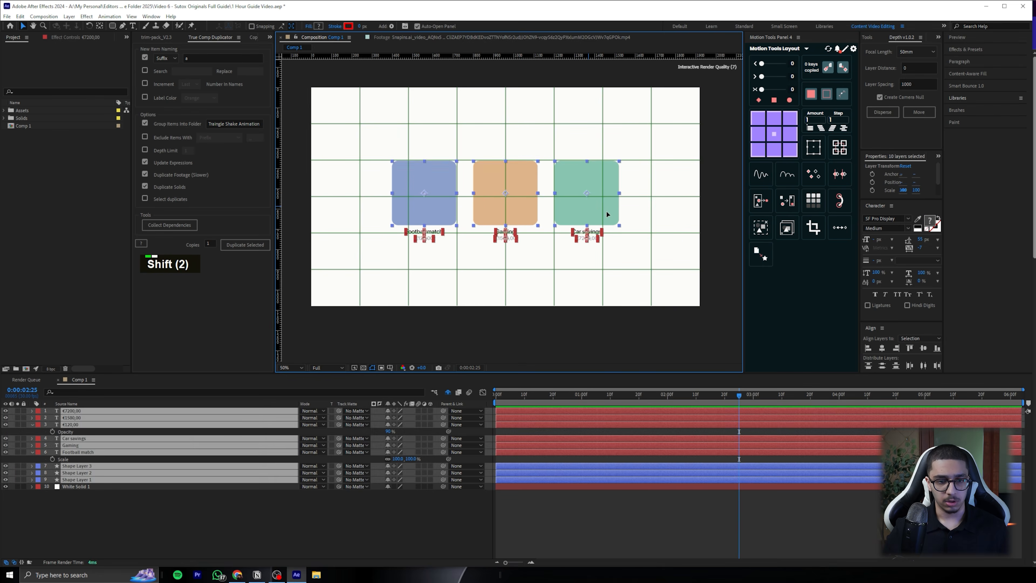
pyautogui.press('Escape')
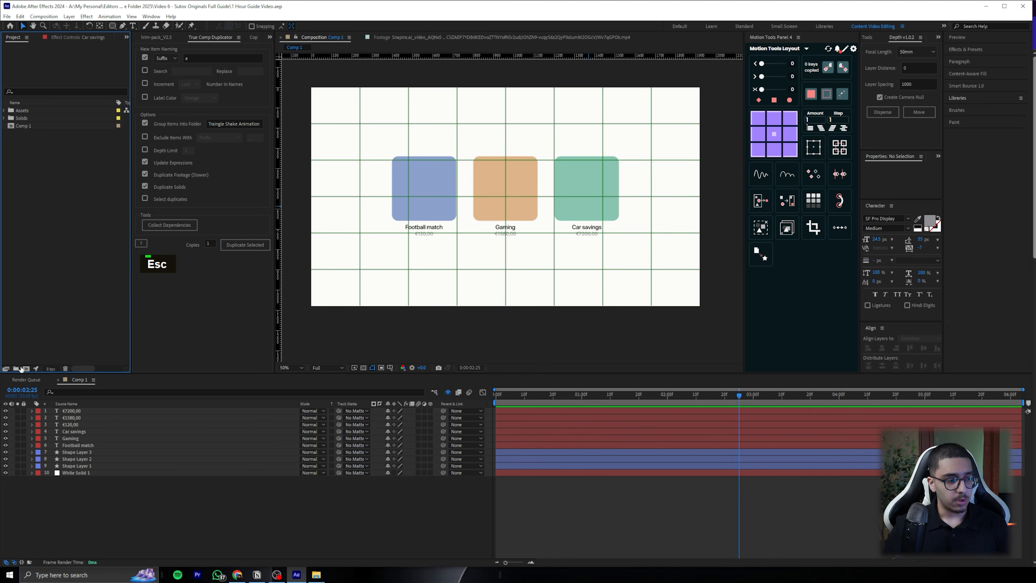
# Add the soccer ball, PlayStation controller and Maserati car GLB models, placing one on each coloured square
pyautogui.moveTo(24, 118); pyautogui.dragTo(713, 346)
pyautogui.scroll(5, 447, 187)
pyautogui.middleClick(447, 187)
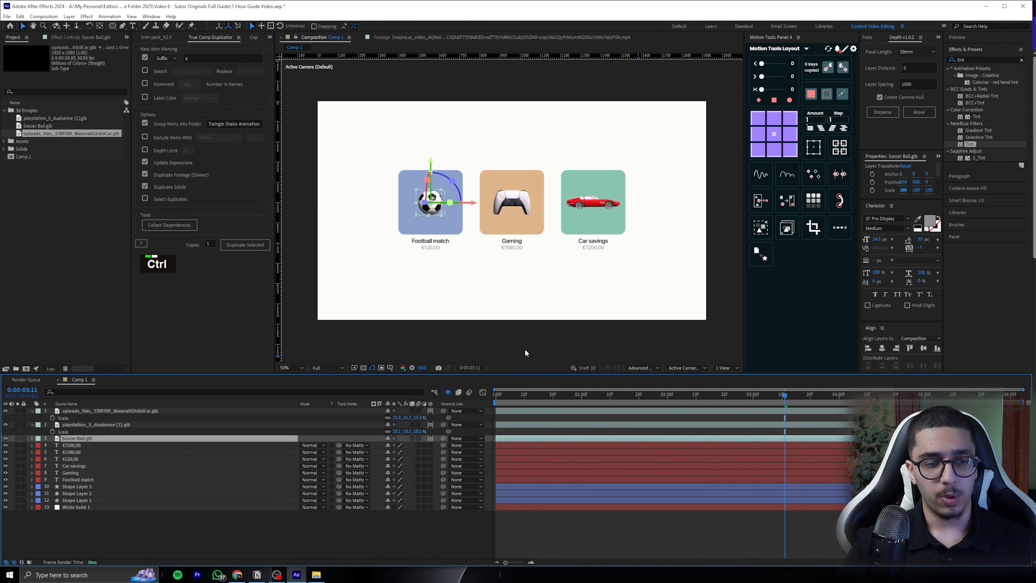
# Save the project, collapse the properties of all Comp 1 layers, and clear the selection
pyautogui.hotkey('ctrl', 's')
pyautogui.hotkey('ctrl', 'a')
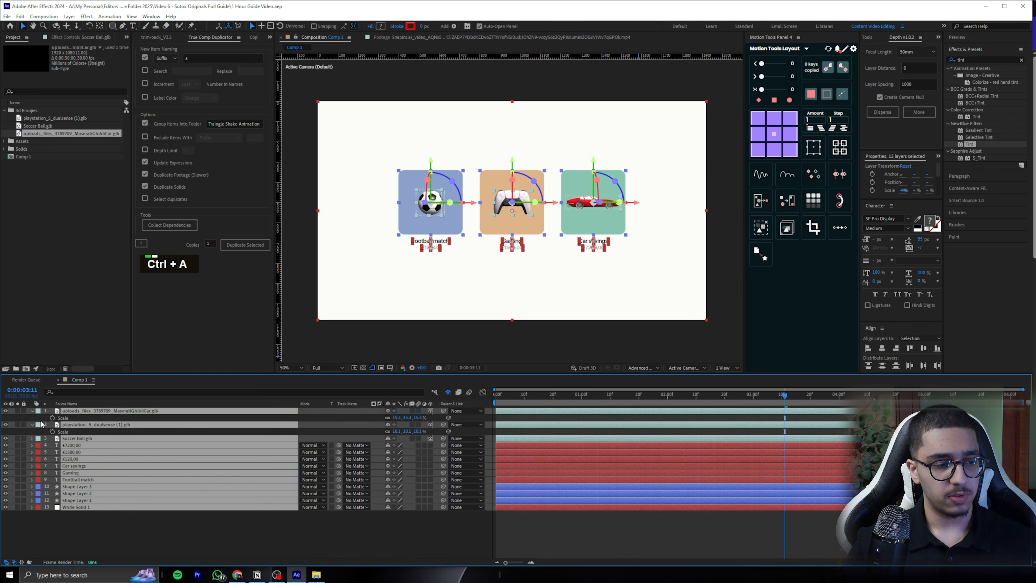
pyautogui.click(33, 411)
pyautogui.click(679, 526)
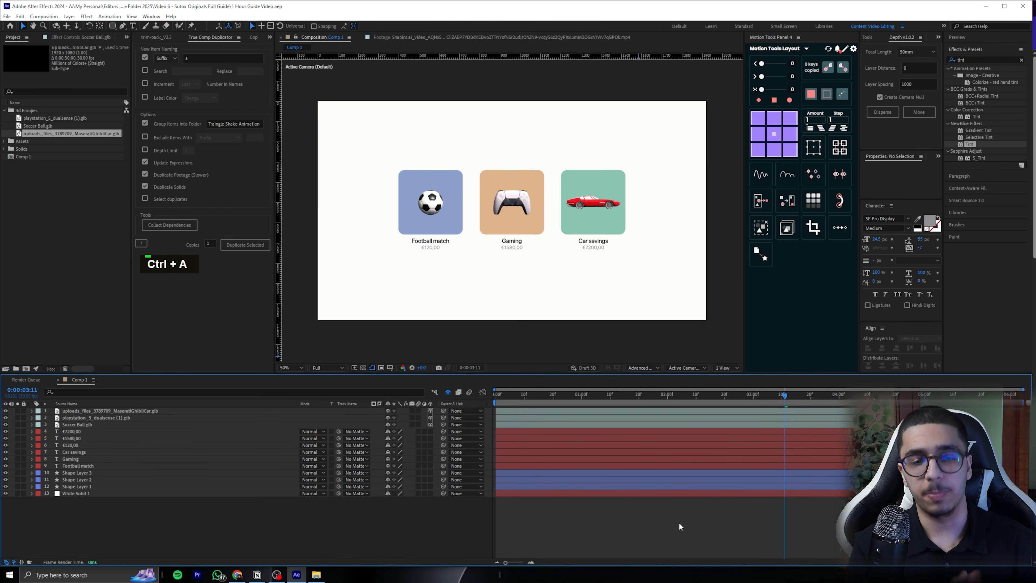
# Keyframe the Z Rotation of the soccer ball, controller and car layers at the start of the composition
pyautogui.click(431, 205)
pyautogui.moveTo(408, 237); pyautogui.dragTo(482, 218)
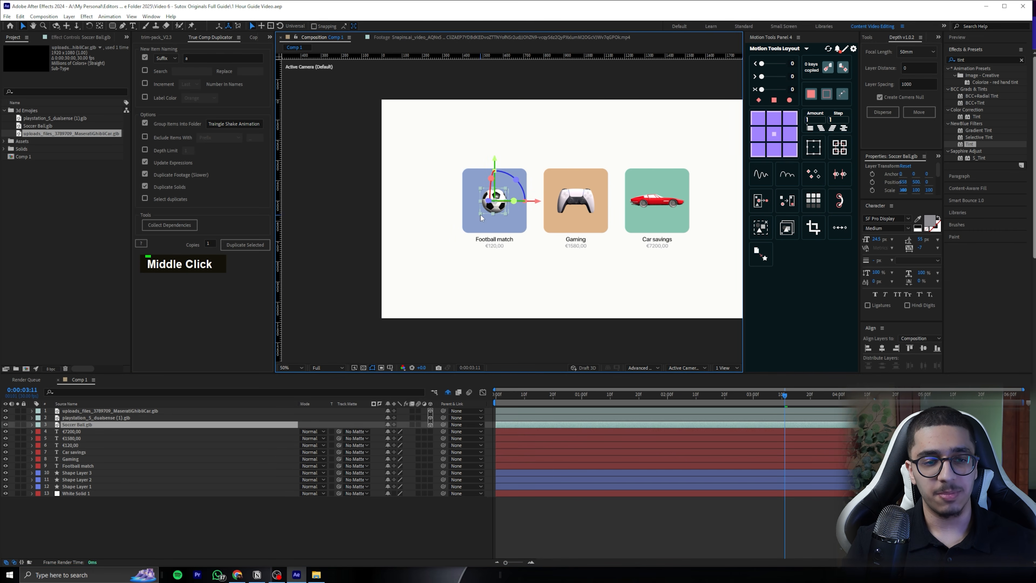
pyautogui.scroll(2, 479, 221)
pyautogui.click(562, 394)
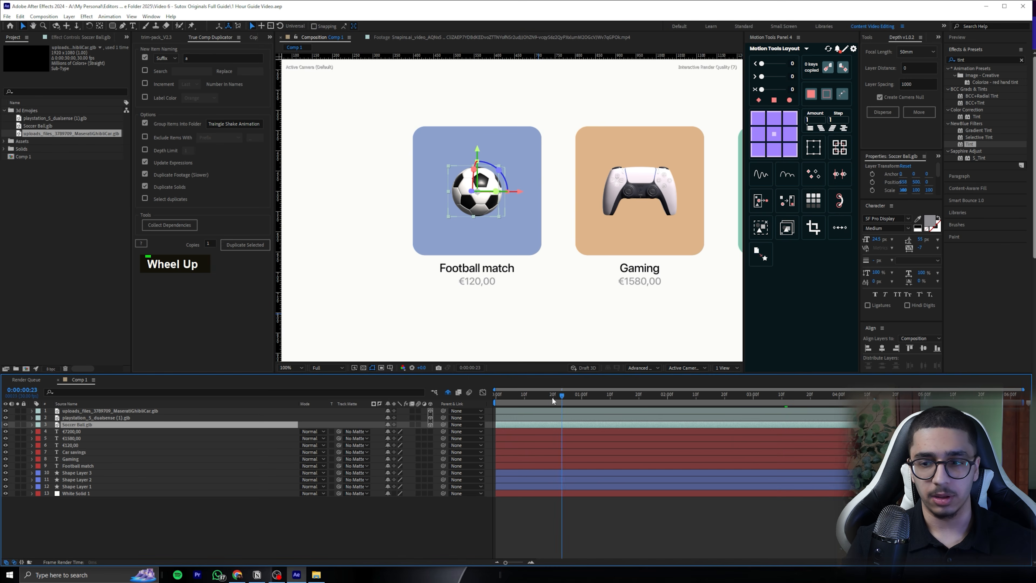
pyautogui.moveTo(525, 396); pyautogui.dragTo(774, 356)
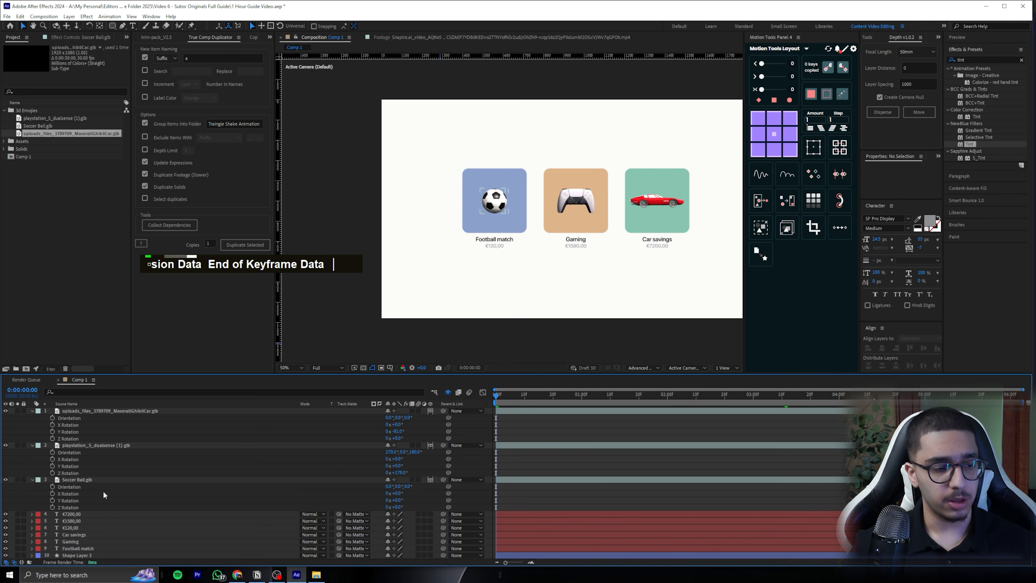
pyautogui.click(76, 479)
pyautogui.keyDown('shift'); pyautogui.click(102, 410); pyautogui.keyUp('shift')
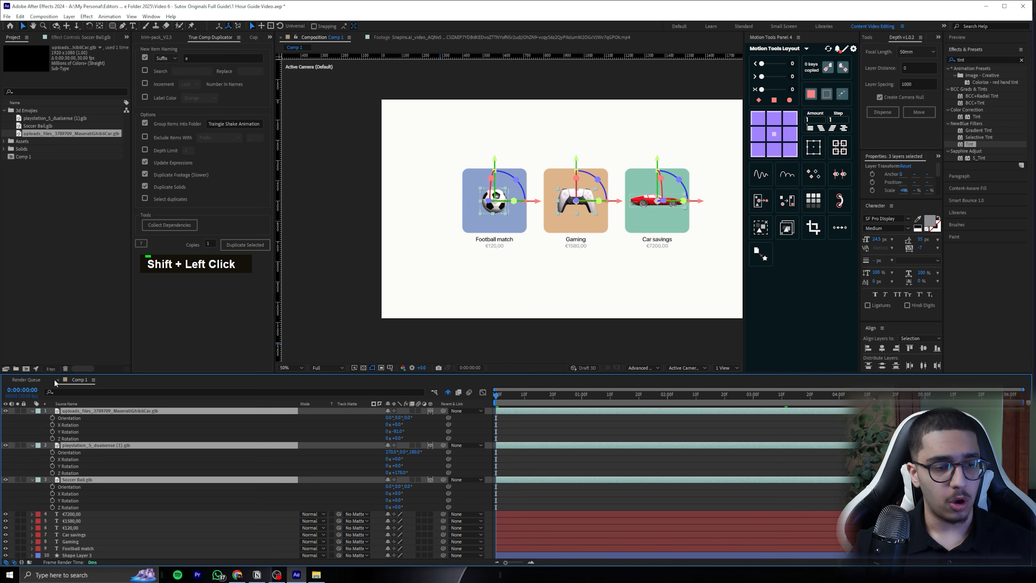
pyautogui.press('r')
pyautogui.press('r')
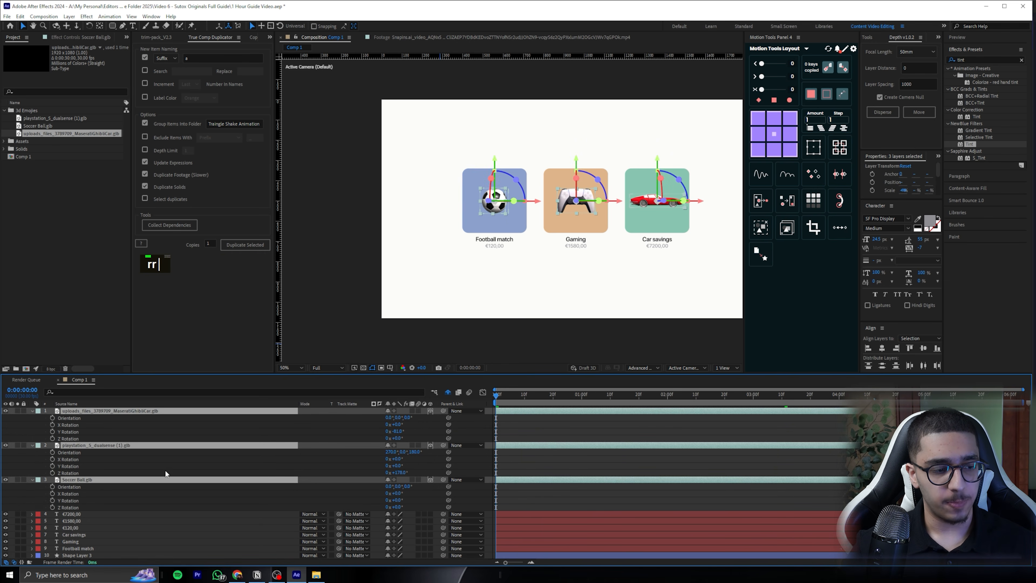
pyautogui.click(53, 507)
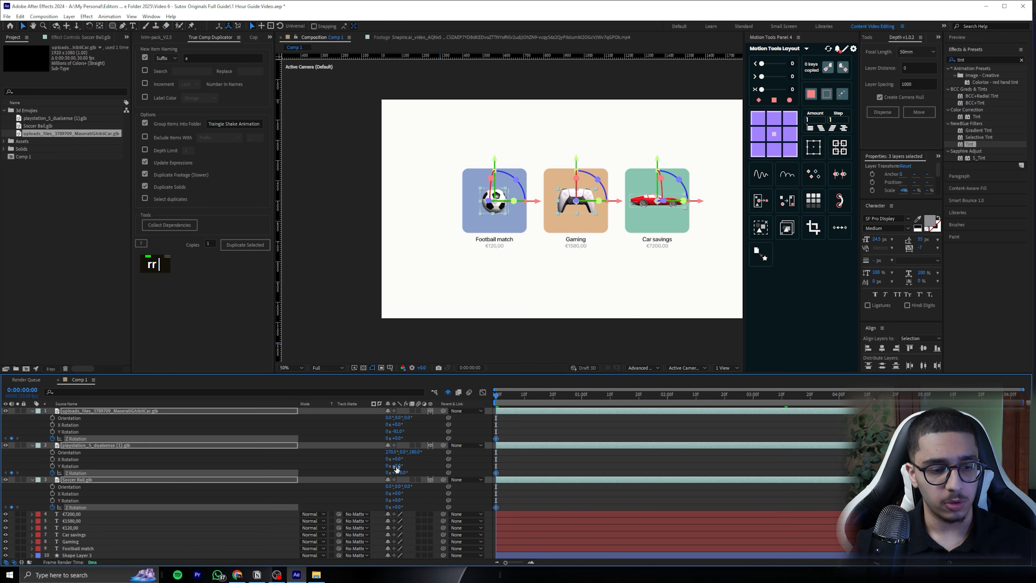
# Keyframe the soccer ball's Y Rotation at the start of the composition and set it to 30° at the end
pyautogui.press('End')
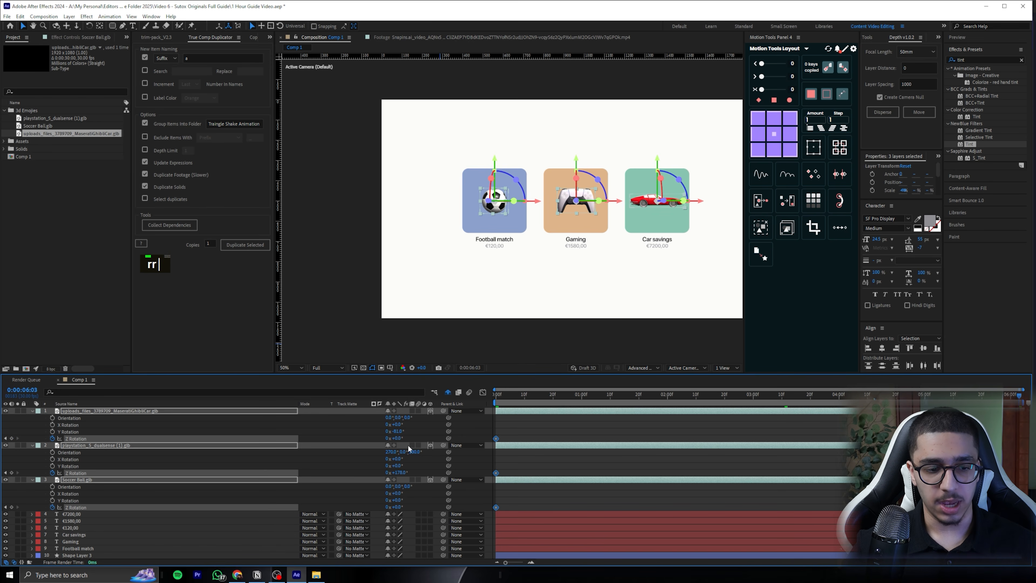
pyautogui.moveTo(401, 438); pyautogui.dragTo(405, 431)
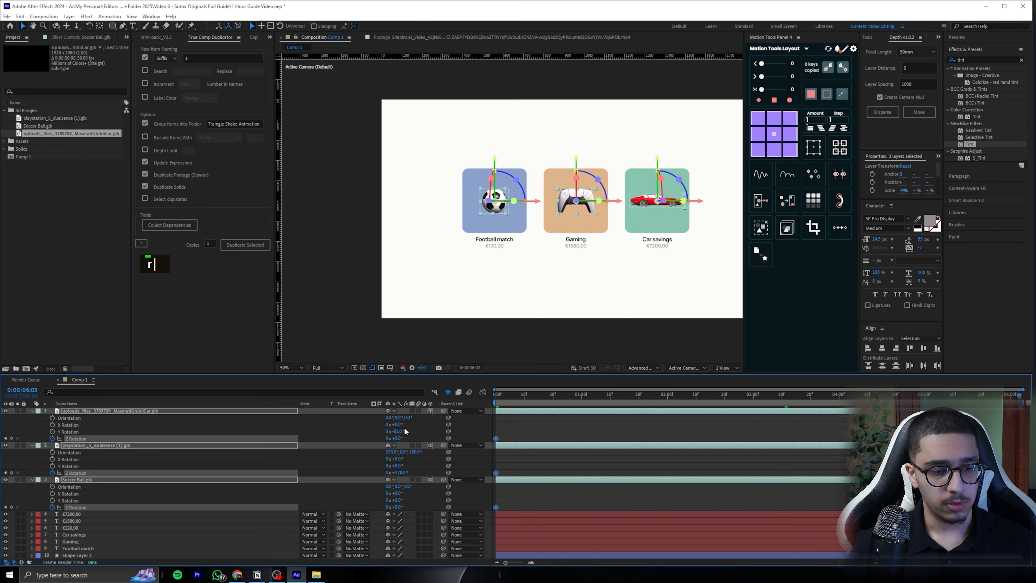
pyautogui.press('r')
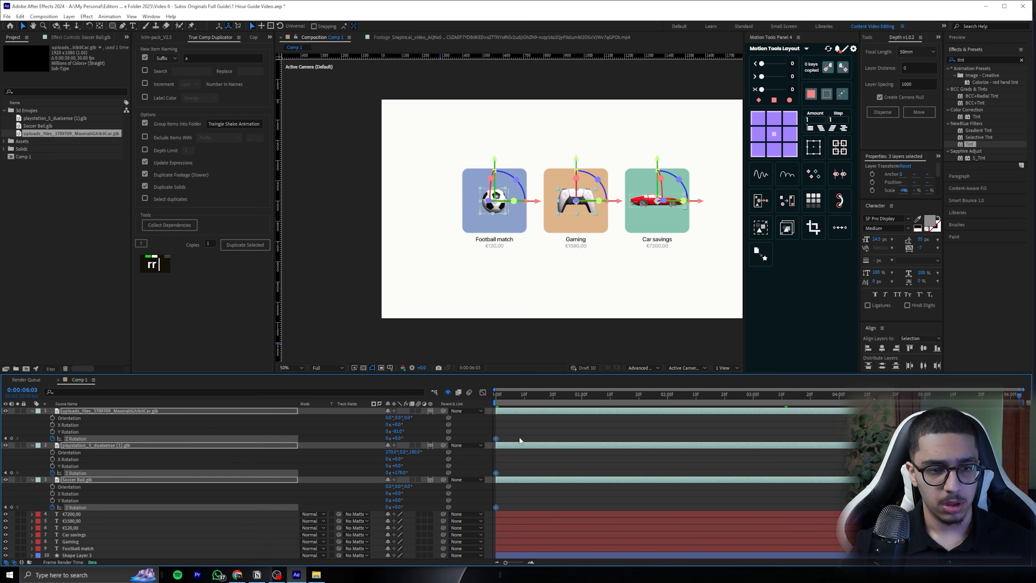
pyautogui.click(537, 428)
pyautogui.click(494, 204)
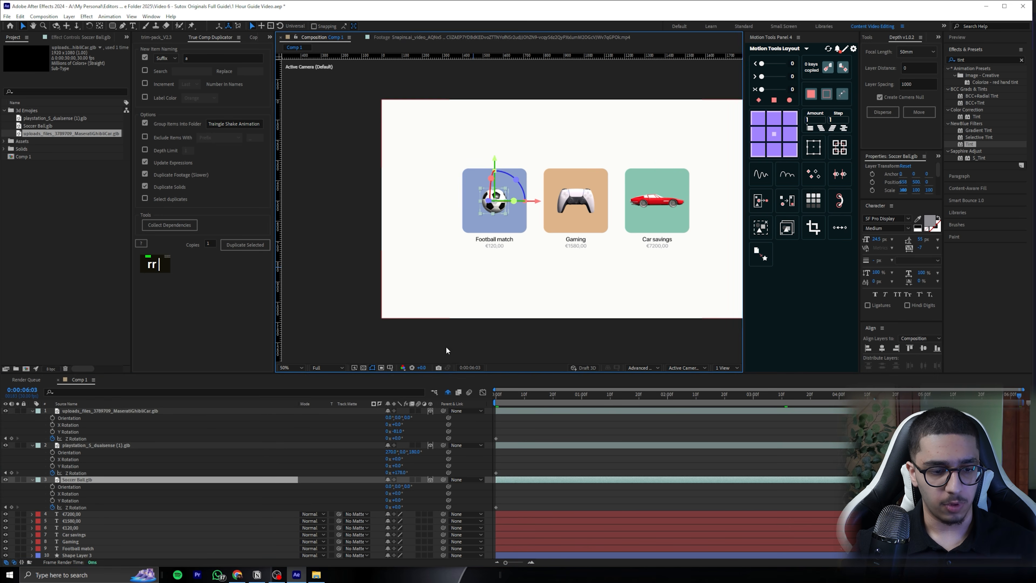
pyautogui.moveTo(400, 501); pyautogui.dragTo(406, 500)
pyautogui.hotkey('ctrl', 'z')
pyautogui.click(53, 500)
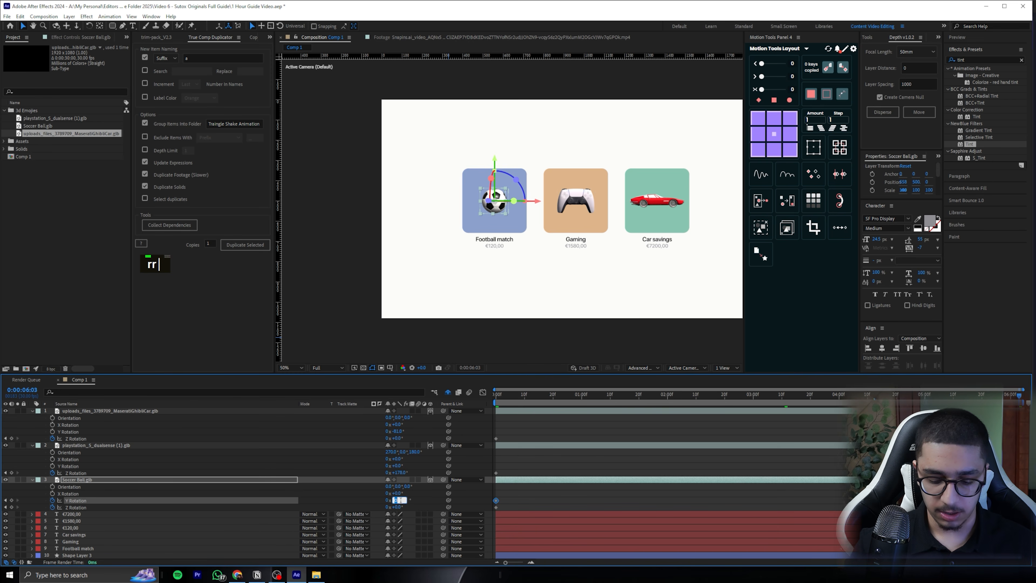
pyautogui.press('Return')
# Preview the ball's spin, set its Y Rotation at the end of the composition to 130°, and play it back
pyautogui.click(589, 430)
pyautogui.moveTo(545, 395); pyautogui.dragTo(520, 403)
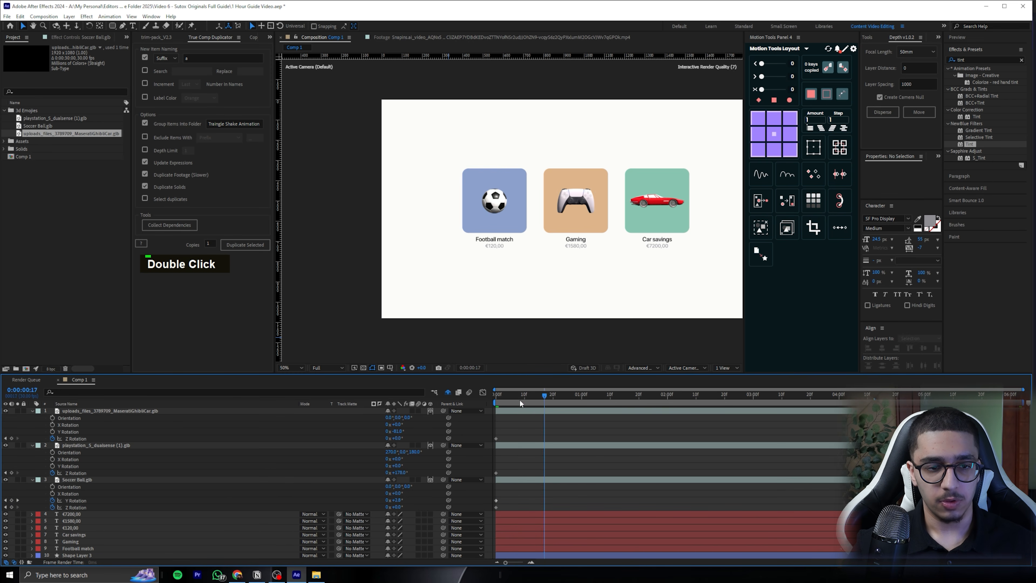
pyautogui.press('space')
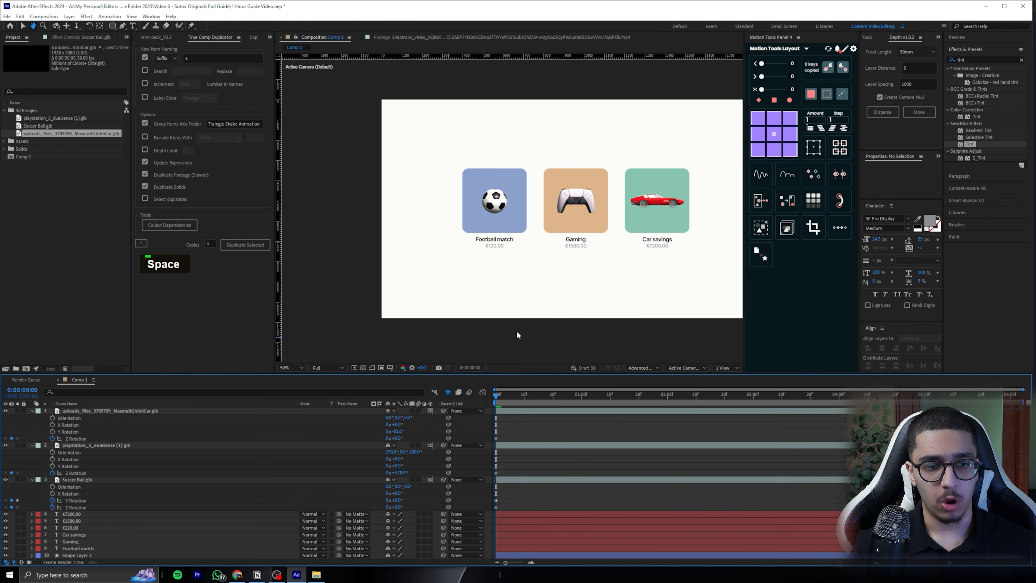
pyautogui.press('space')
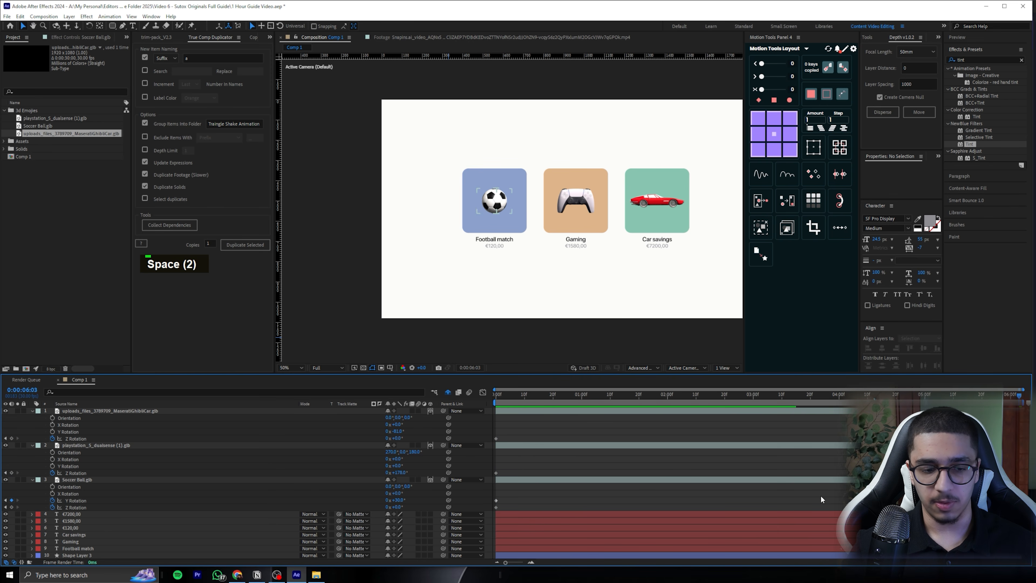
pyautogui.write('100')
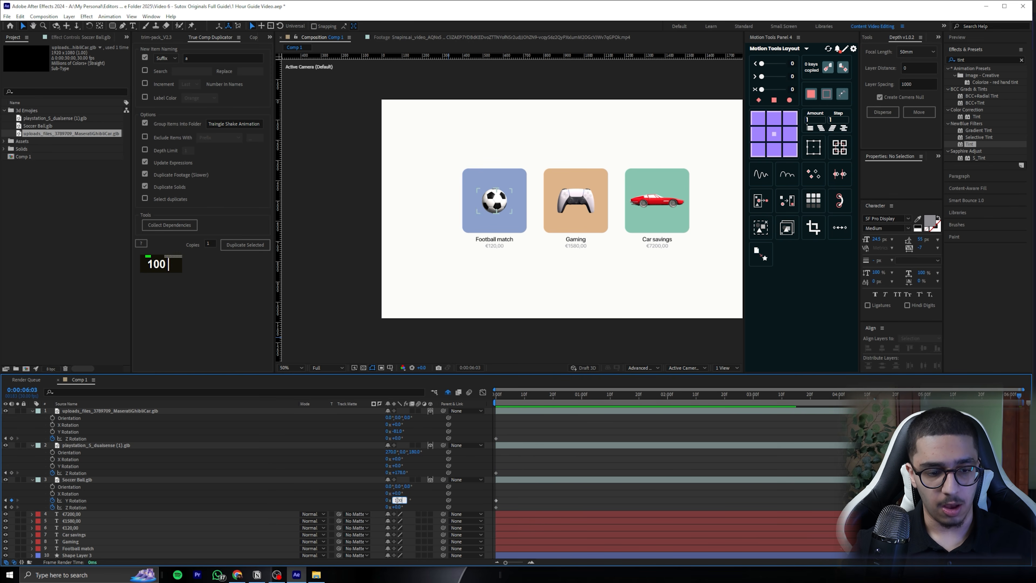
pyautogui.press('Return')
pyautogui.press('space')
pyautogui.press('space')
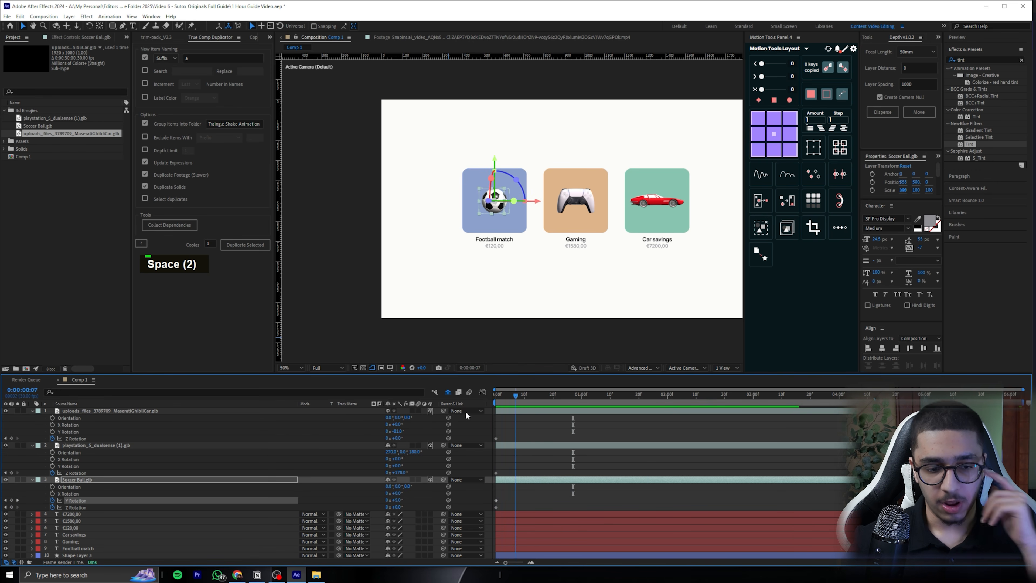
# Animate the controller's Z Rotation from about 136° at the start to about 238° at the end, and preview it
pyautogui.click(576, 200)
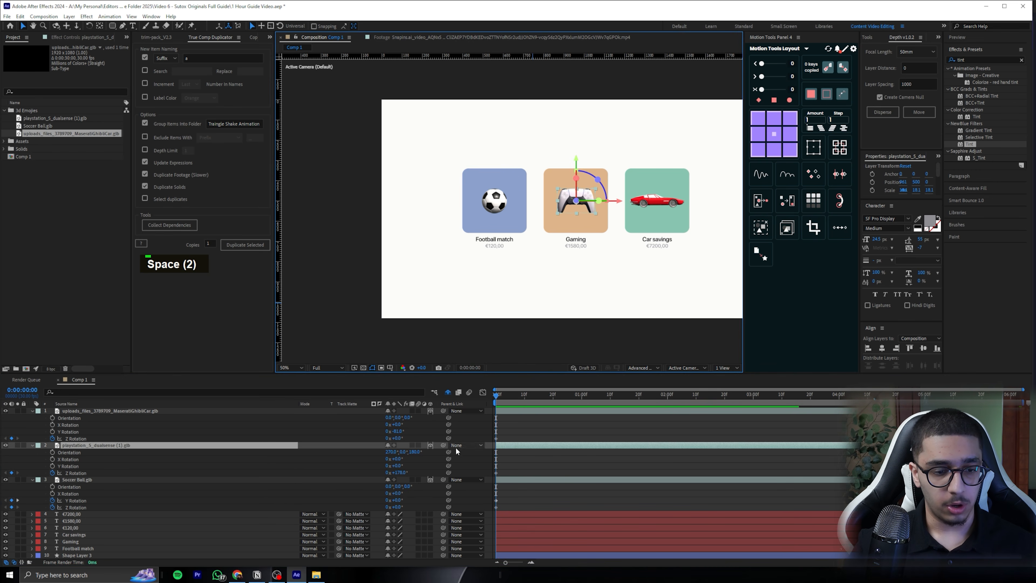
pyautogui.hotkey('ctrl', 'z')
pyautogui.moveTo(581, 397); pyautogui.dragTo(1019, 396)
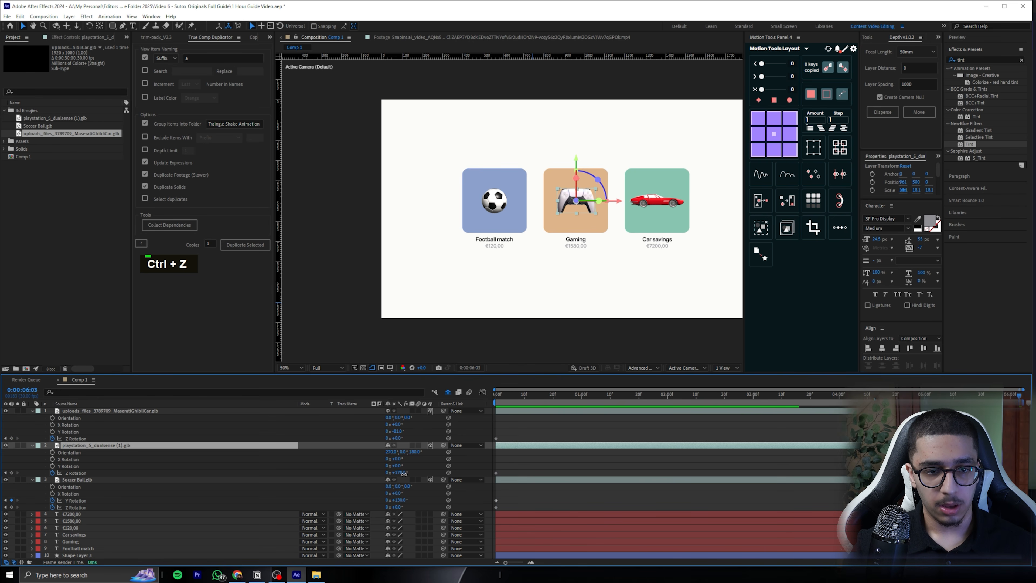
pyautogui.hotkey('ctrl', 'z')
pyautogui.moveTo(400, 473); pyautogui.dragTo(449, 469)
pyautogui.click(1019, 396)
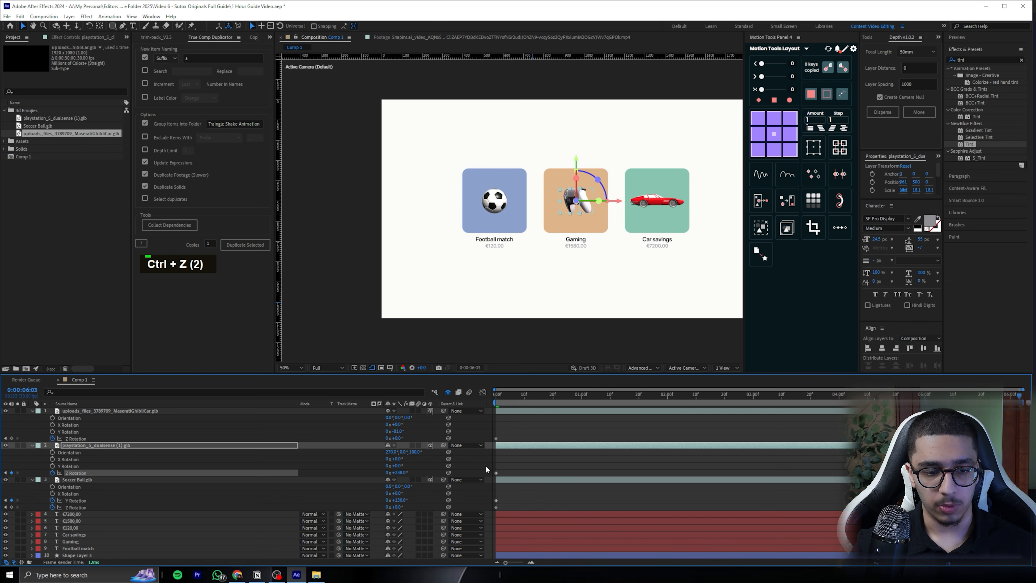
pyautogui.click(524, 459)
pyautogui.moveTo(560, 393); pyautogui.dragTo(470, 404)
pyautogui.press('space')
pyautogui.press('space')
pyautogui.click(592, 393)
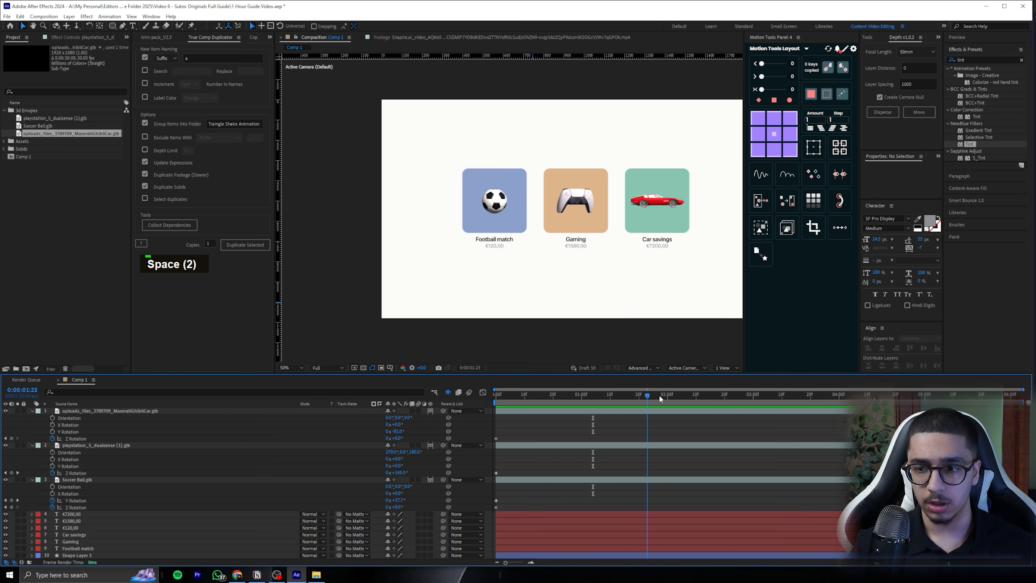
# Animate the car's Y Rotation with a keyframe of about -154° at the start and a rotated angle at the end
pyautogui.click(497, 394)
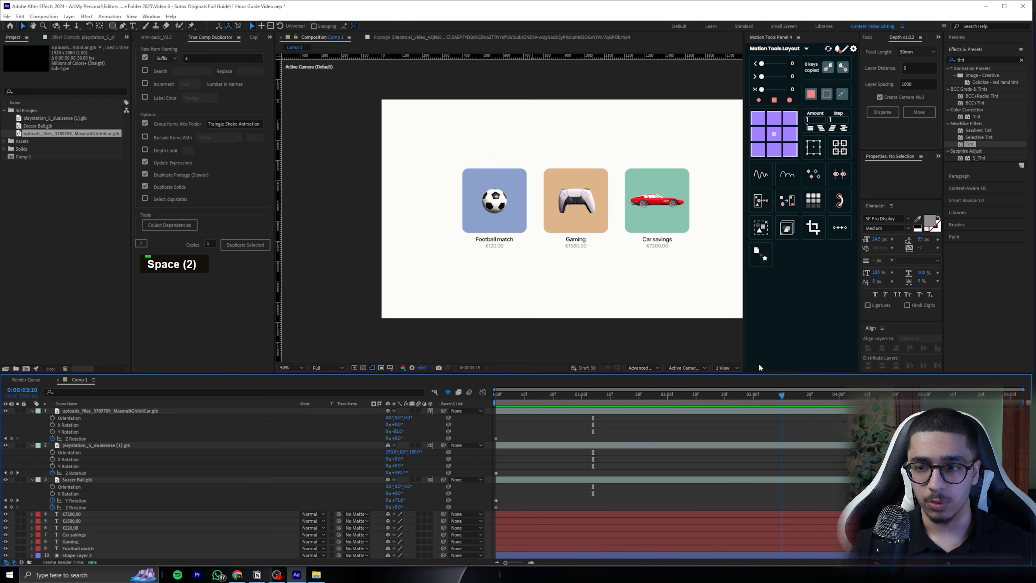
pyautogui.click(665, 200)
pyautogui.press('r')
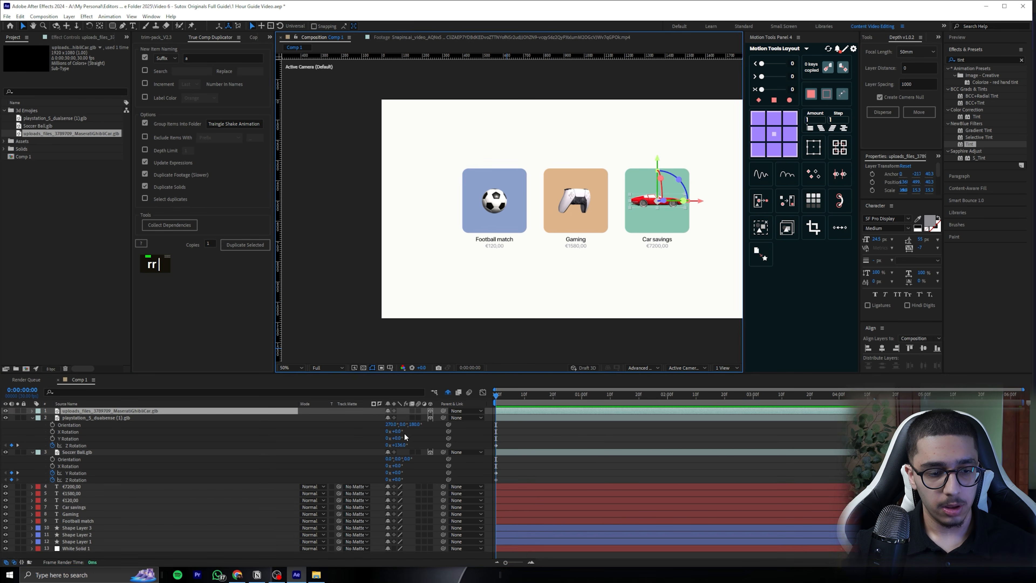
pyautogui.press('r')
pyautogui.moveTo(398, 431); pyautogui.dragTo(372, 431)
pyautogui.hotkey('ctrl', 'z')
pyautogui.click(52, 431)
pyautogui.moveTo(587, 395); pyautogui.dragTo(1020, 395)
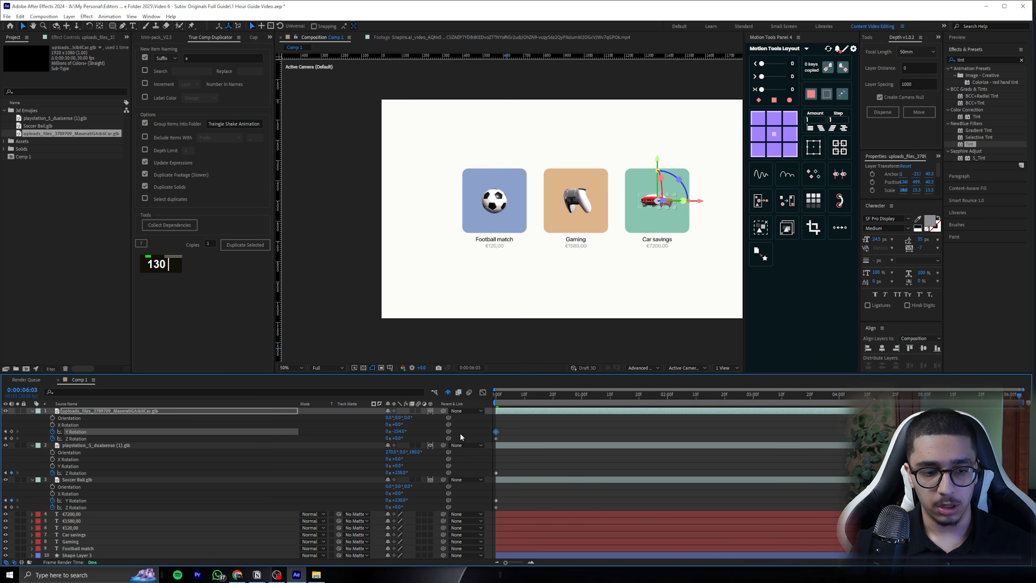
pyautogui.moveTo(402, 430); pyautogui.dragTo(452, 427)
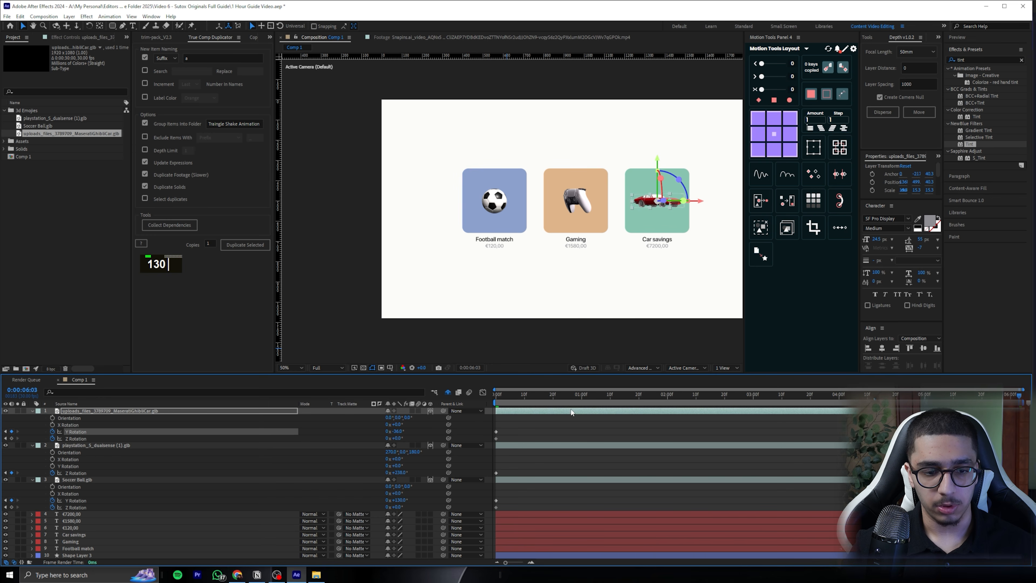
# Preview the three rotating models, set the car's starting Y Rotation to about -64°, and play the animation back
pyautogui.press('space')
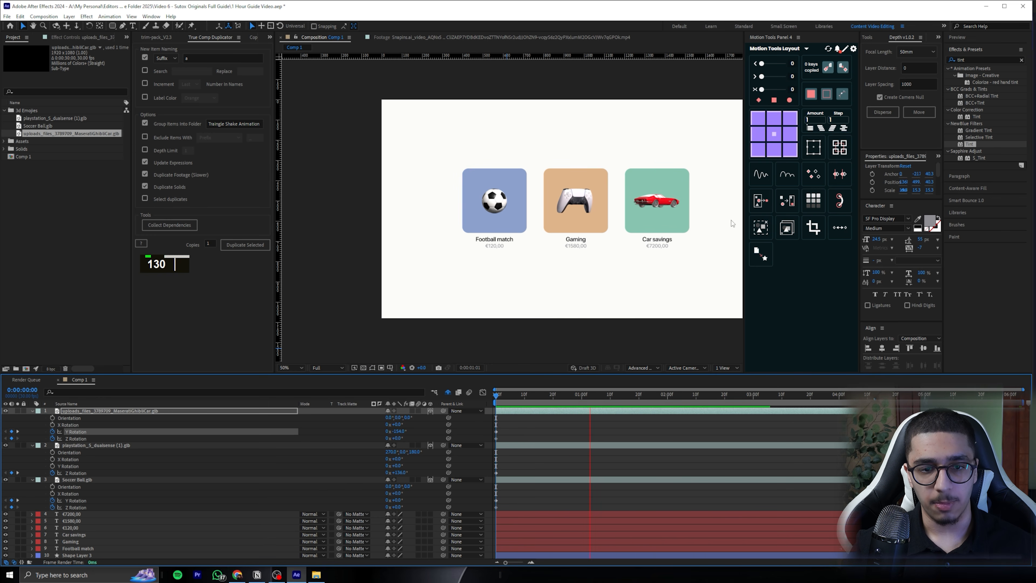
pyautogui.press('space')
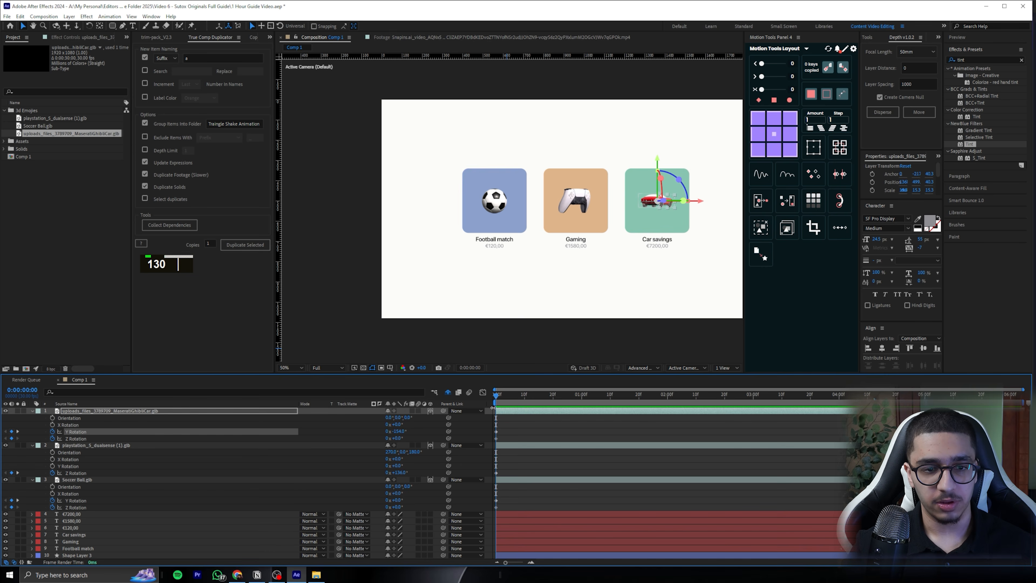
pyautogui.scroll(2, 677, 209)
pyautogui.scroll(-1, 677, 207)
pyautogui.moveTo(680, 203); pyautogui.dragTo(545, 215)
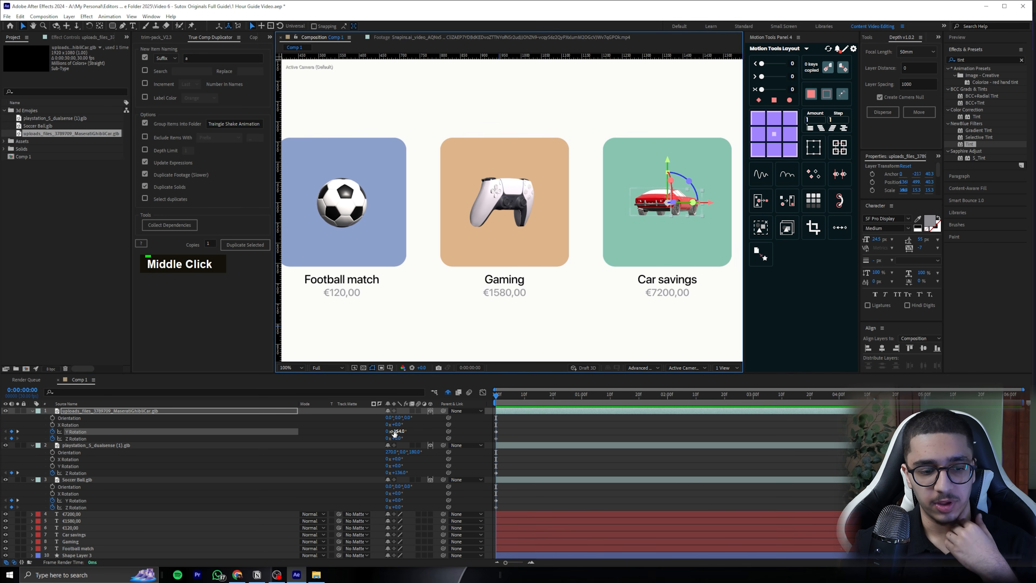
pyautogui.moveTo(395, 430); pyautogui.dragTo(424, 425)
pyautogui.press('space')
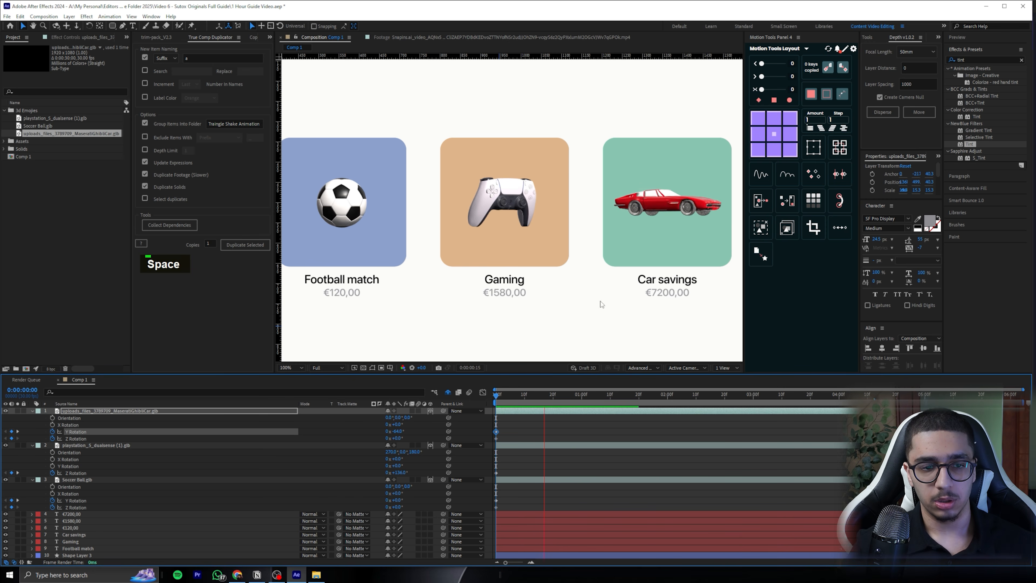
pyautogui.press('space')
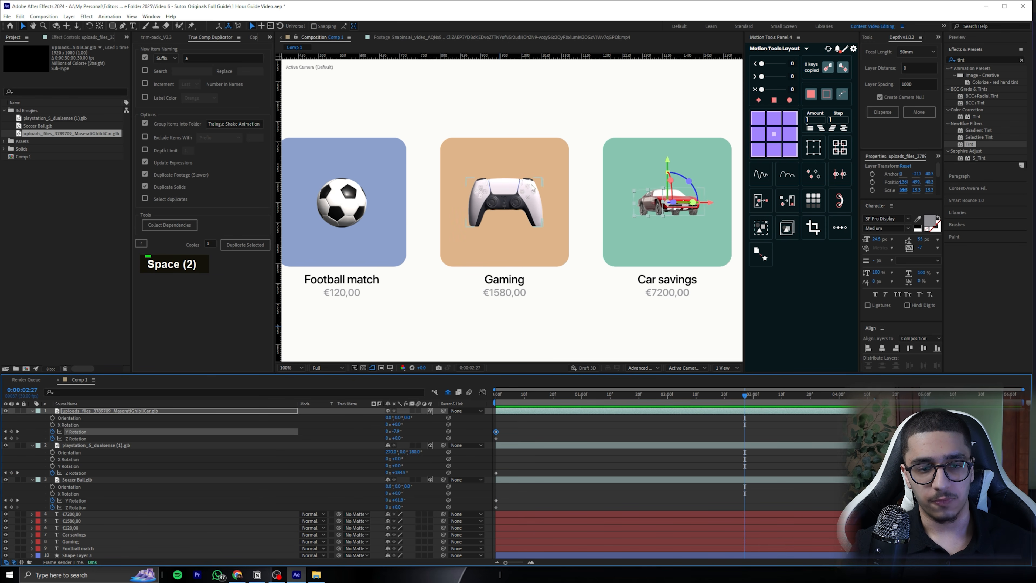
pyautogui.press('space')
pyautogui.press('space')
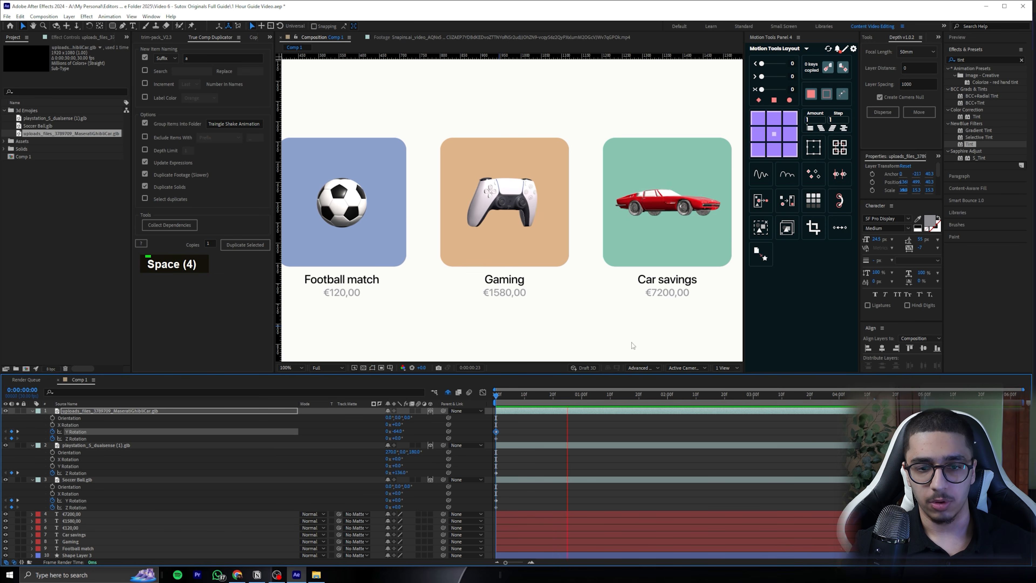
# Collapse the properties of all Comp 1 layers, clear the selection, and move the playhead to frame 25
pyautogui.scroll(-1, 604, 311)
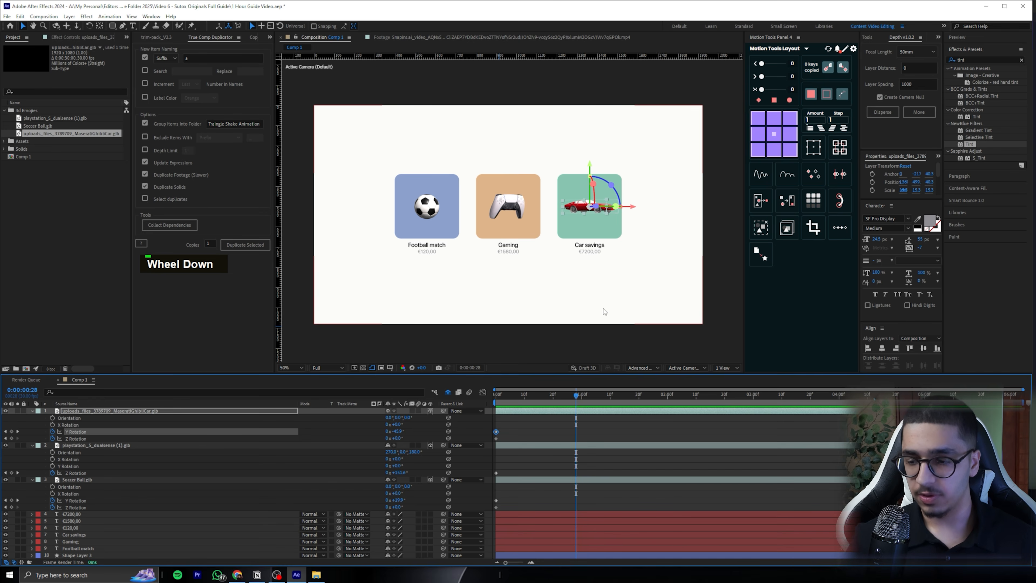
pyautogui.hotkey('ctrl', 'a')
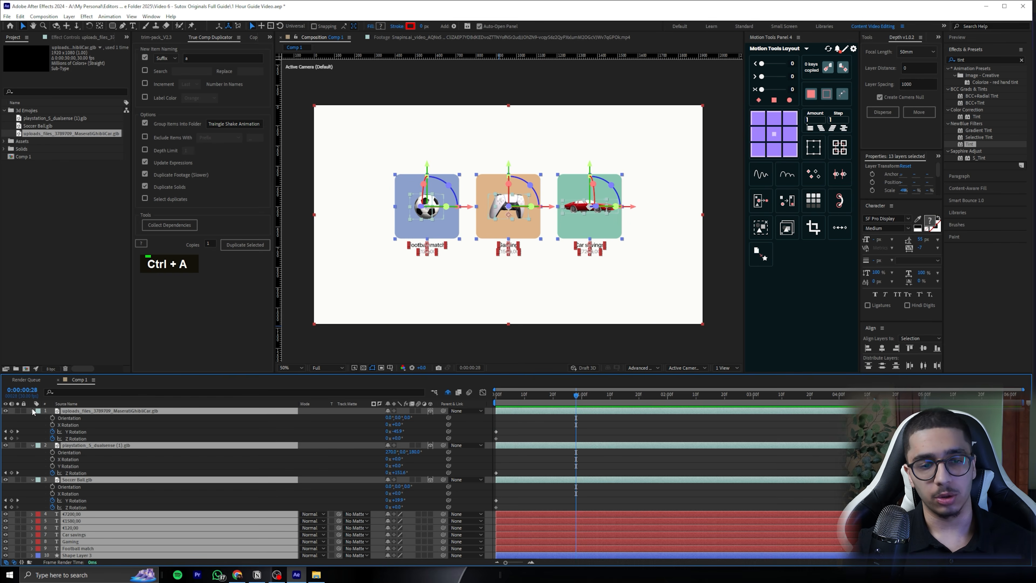
pyautogui.click(32, 410)
pyautogui.click(668, 510)
pyautogui.moveTo(576, 395)
pyautogui.mouseDown()
pyautogui.moveTo(517, 396)
pyautogui.moveTo(806, 394)
pyautogui.moveTo(567, 394)
pyautogui.mouseUp()
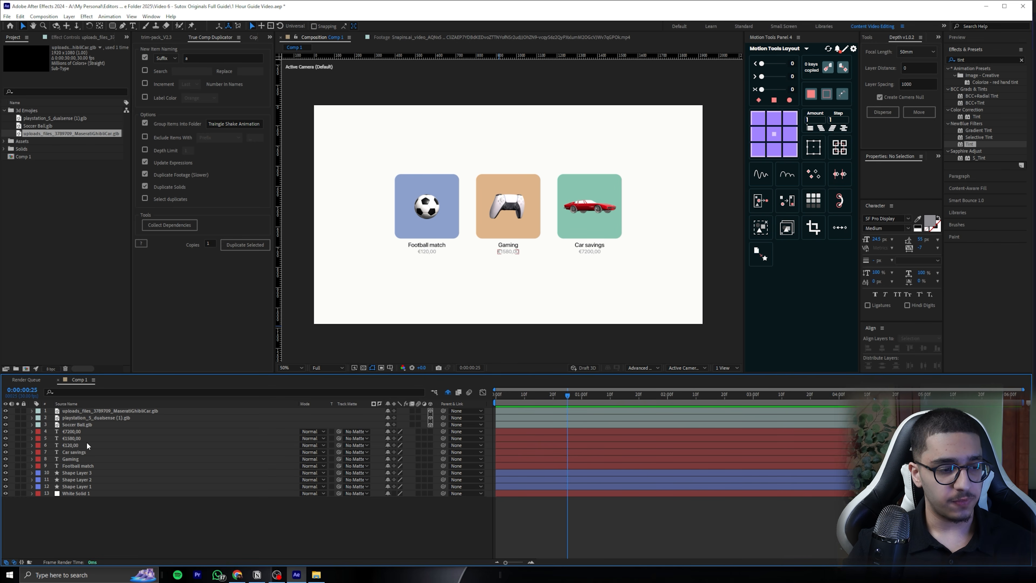
# Move the Soccer Ball.glb, €120,00, Football match and Shape Layer 1 layers together to the top of the layer stack
pyautogui.click(445, 232)
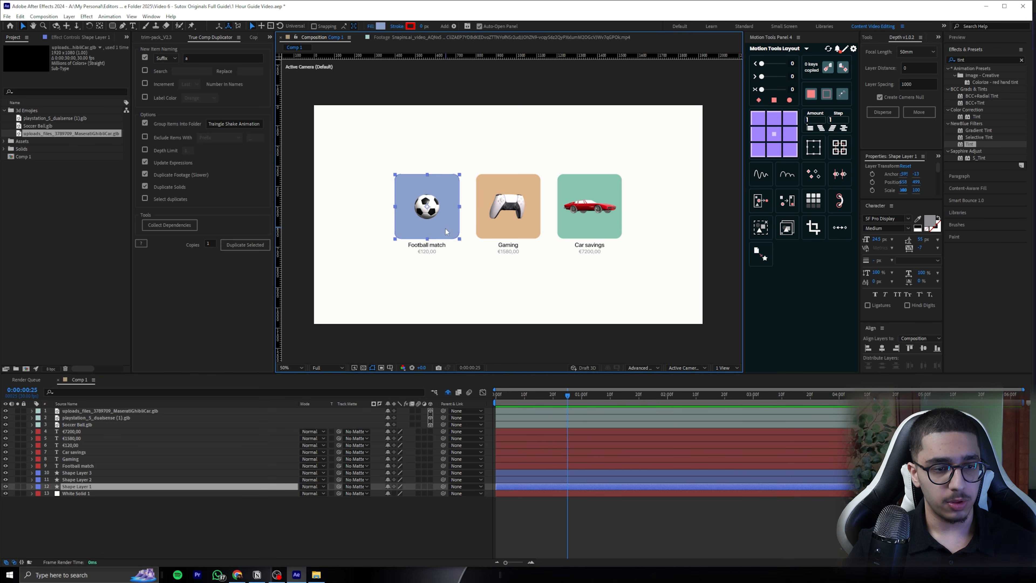
pyautogui.keyDown('shift'); pyautogui.click(431, 245); pyautogui.keyUp('shift')
pyautogui.keyDown('shift'); pyautogui.click(427, 252); pyautogui.keyUp('shift')
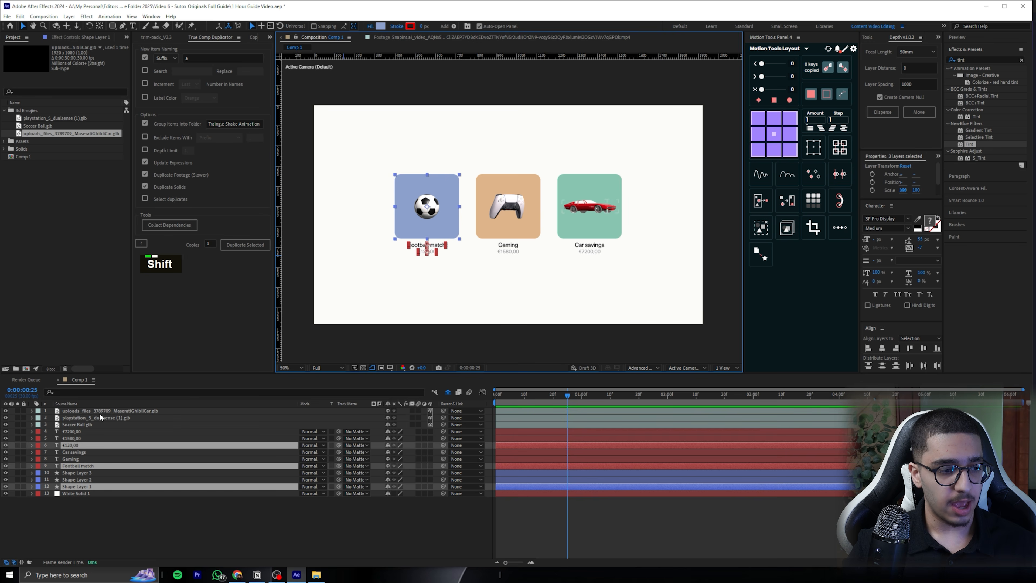
pyautogui.keyDown('ctrl'); pyautogui.click(84, 424); pyautogui.keyUp('ctrl')
pyautogui.moveTo(97, 425); pyautogui.dragTo(95, 409)
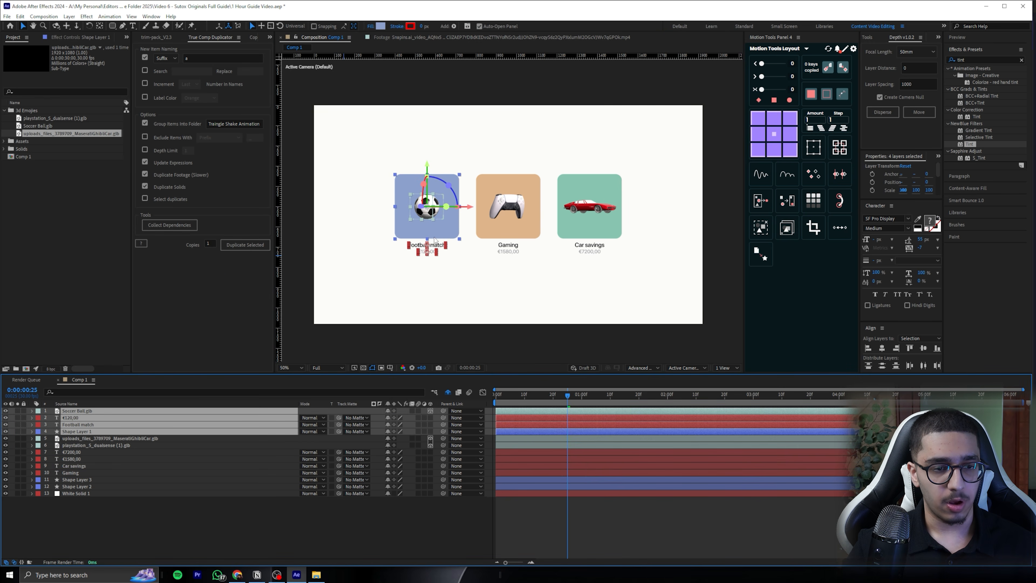
# Set the label colour of the four football tile layers to Blue and clear the selection
pyautogui.scroll(2, 435, 240)
pyautogui.middleClick(384, 232)
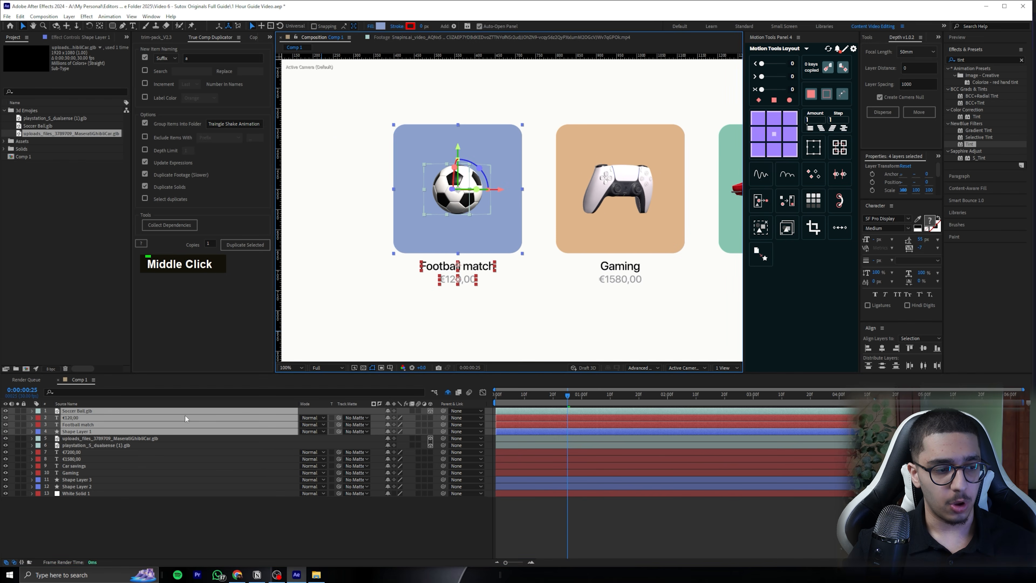
pyautogui.click(38, 412)
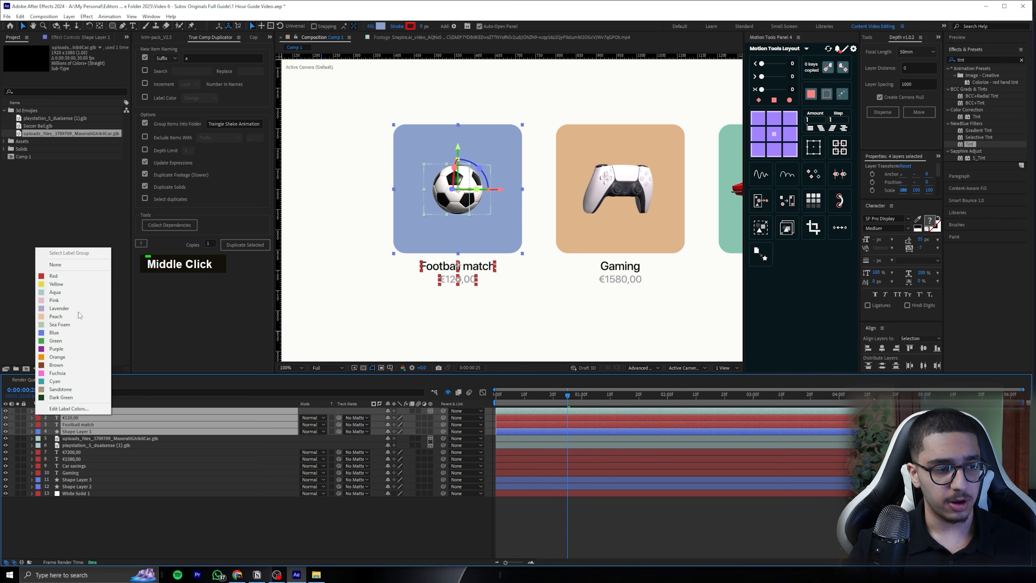
pyautogui.click(56, 332)
pyautogui.click(124, 502)
# Place Shape Layer 1 directly below Soccer Ball.glb and parent the ball to it, testing the link with a move that is undone
pyautogui.click(79, 431)
pyautogui.moveTo(79, 428); pyautogui.dragTo(80, 414)
pyautogui.click(86, 410)
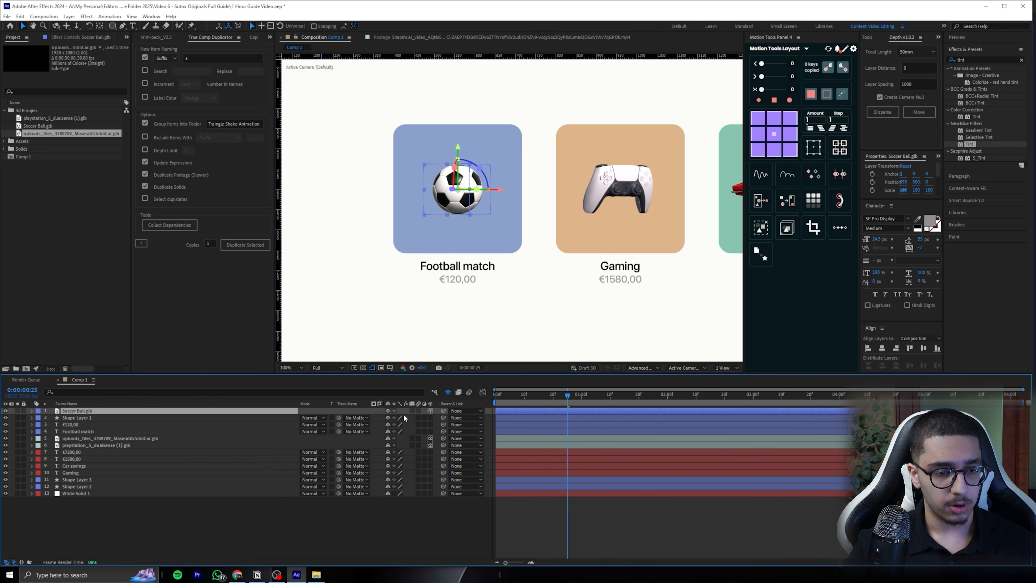
pyautogui.moveTo(443, 411); pyautogui.dragTo(97, 416)
pyautogui.click(517, 211)
pyautogui.moveTo(518, 210); pyautogui.dragTo(541, 213)
pyautogui.hotkey('ctrl', 'z')
# Parent the €120,00 and Football match text layers to Shape Layer 1, and undo a test move of the blue tile
pyautogui.click(77, 424)
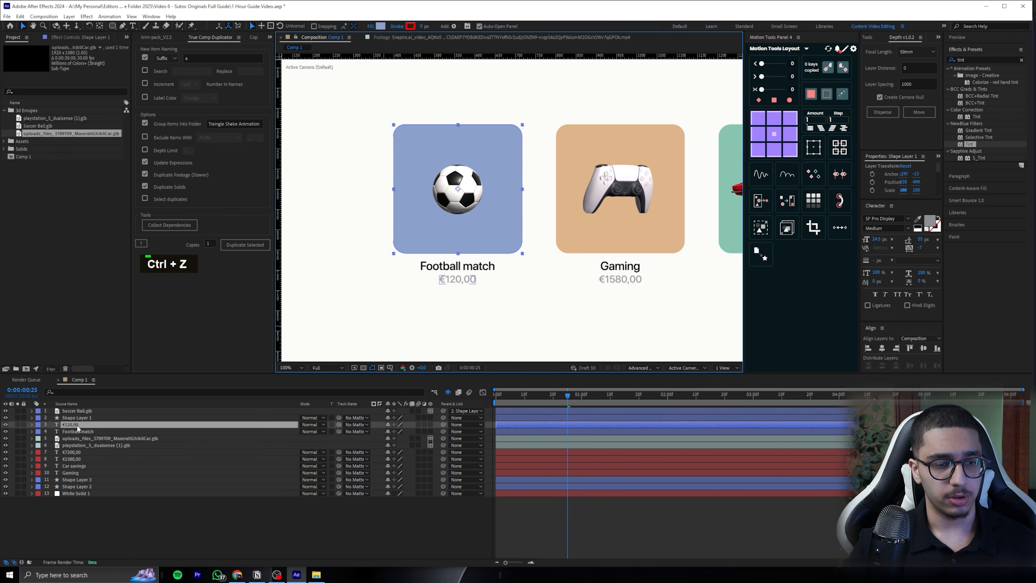
pyautogui.keyDown('shift'); pyautogui.click(71, 431); pyautogui.keyUp('shift')
pyautogui.moveTo(443, 424); pyautogui.dragTo(86, 417)
pyautogui.click(123, 417)
pyautogui.moveTo(517, 233); pyautogui.dragTo(520, 230)
pyautogui.hotkey('ctrl', 'z')
# Group the controller, €1580,00, Gaming and Shape Layer 2 layers directly below the football layers and label them Brown
pyautogui.click(643, 239)
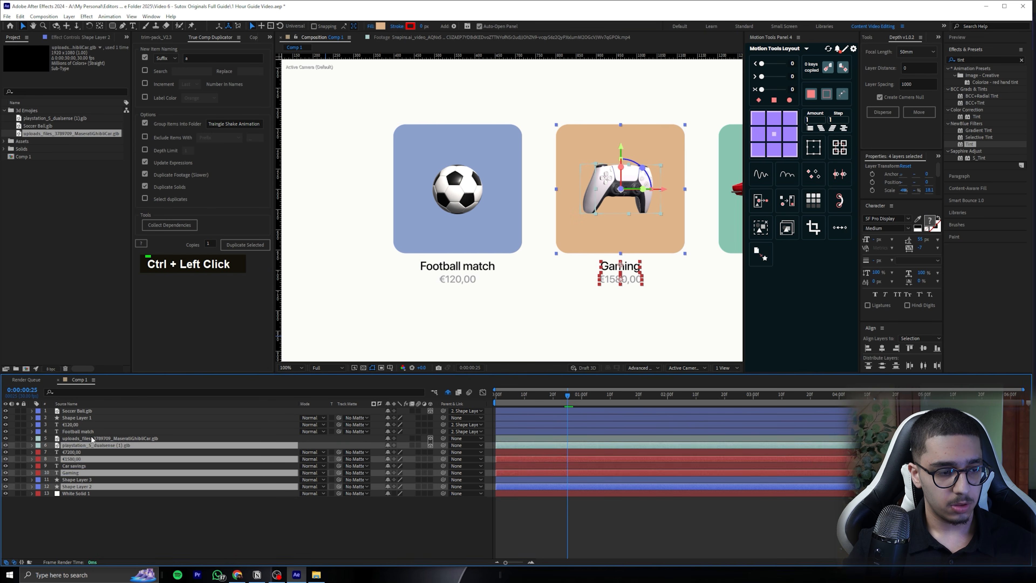
pyautogui.moveTo(90, 445); pyautogui.dragTo(90, 435)
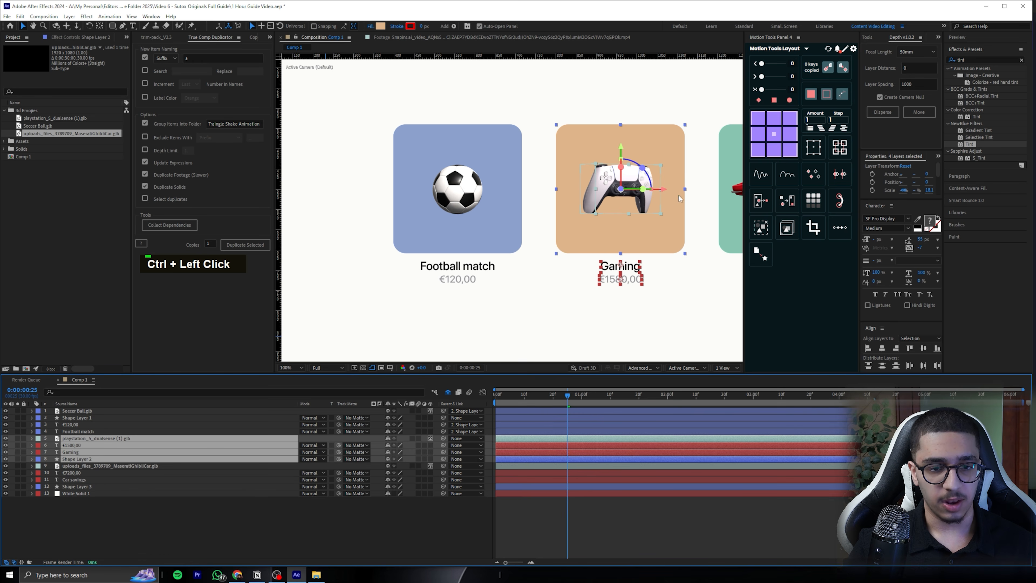
pyautogui.click(37, 438)
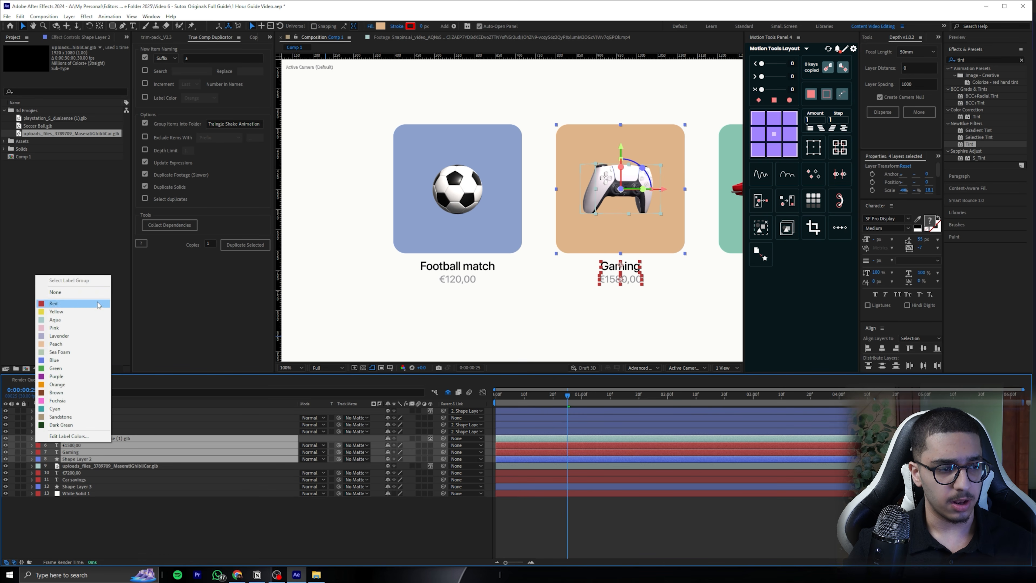
pyautogui.click(70, 389)
# Place Shape Layer 2 directly below the controller layer and parent the controller, €1580,00 and Gaming layers to it
pyautogui.click(80, 452)
pyautogui.keyDown('shift'); pyautogui.click(77, 458); pyautogui.keyUp('shift')
pyautogui.keyDown('ctrl'); pyautogui.click(428, 439); pyautogui.keyUp('ctrl')
pyautogui.moveTo(443, 438); pyautogui.dragTo(93, 444)
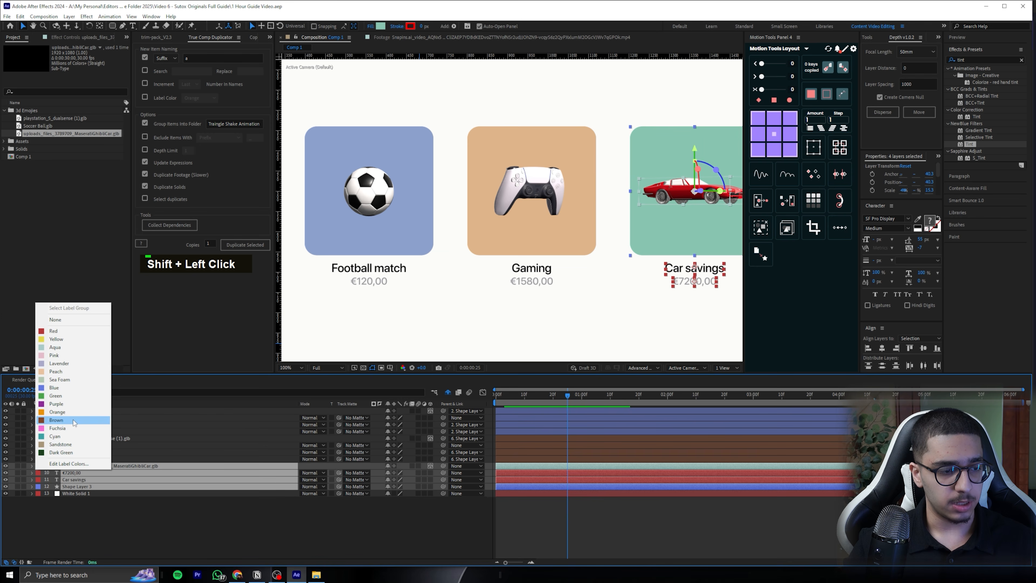
# Label the car tile's layers Orange and parent the car model, €7200,00 and Car savings layers to Shape Layer 3
pyautogui.click(61, 420)
pyautogui.click(79, 466)
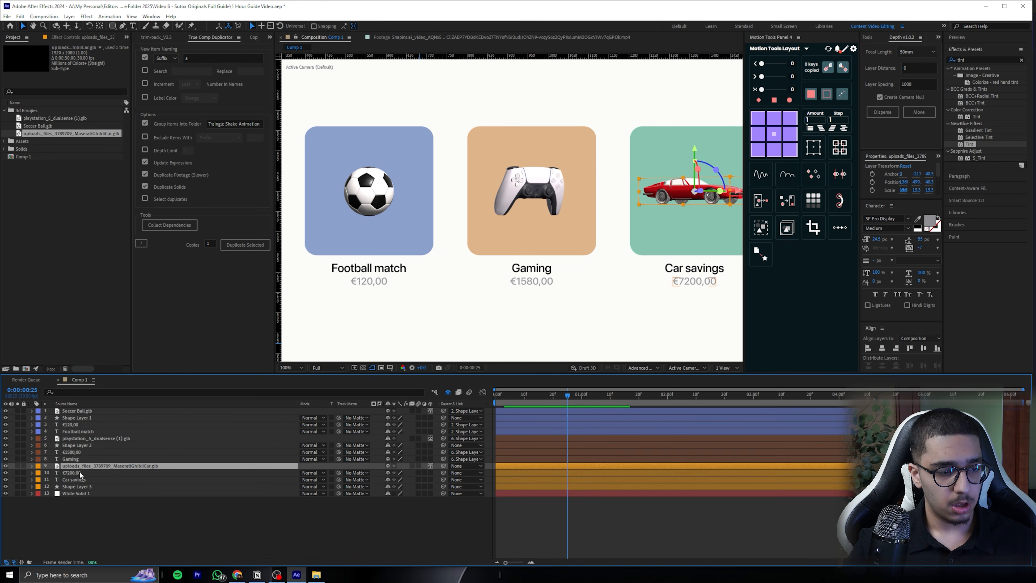
pyautogui.keyDown('ctrl'); pyautogui.click(88, 473); pyautogui.keyUp('ctrl')
pyautogui.keyDown('ctrl'); pyautogui.click(99, 480); pyautogui.keyUp('ctrl')
pyautogui.moveTo(443, 465); pyautogui.dragTo(194, 487)
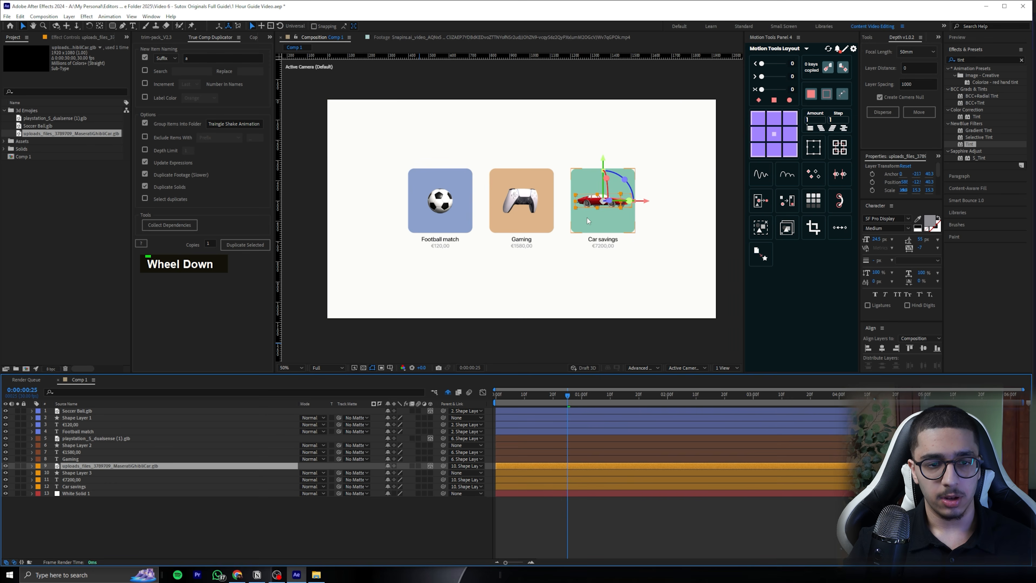
# Test the parenting by moving the Car savings and Gaming tiles, undoing each move
pyautogui.moveTo(594, 216); pyautogui.dragTo(615, 227)
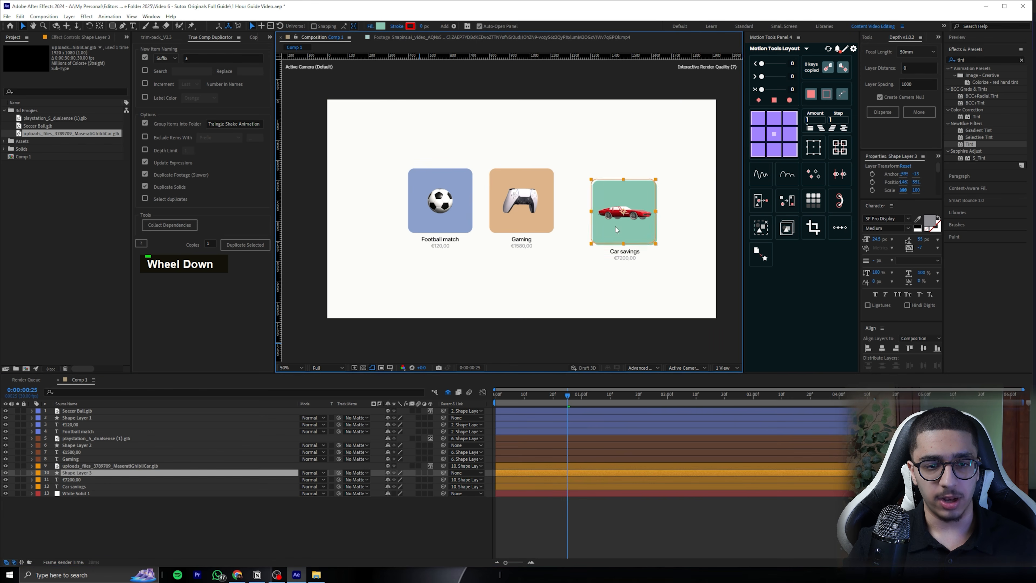
pyautogui.hotkey('ctrl', 'z')
pyautogui.moveTo(524, 214); pyautogui.dragTo(553, 227)
pyautogui.hotkey('ctrl', 'z')
# Move the playhead to an earlier frame and save the project
pyautogui.moveTo(567, 395); pyautogui.dragTo(549, 393)
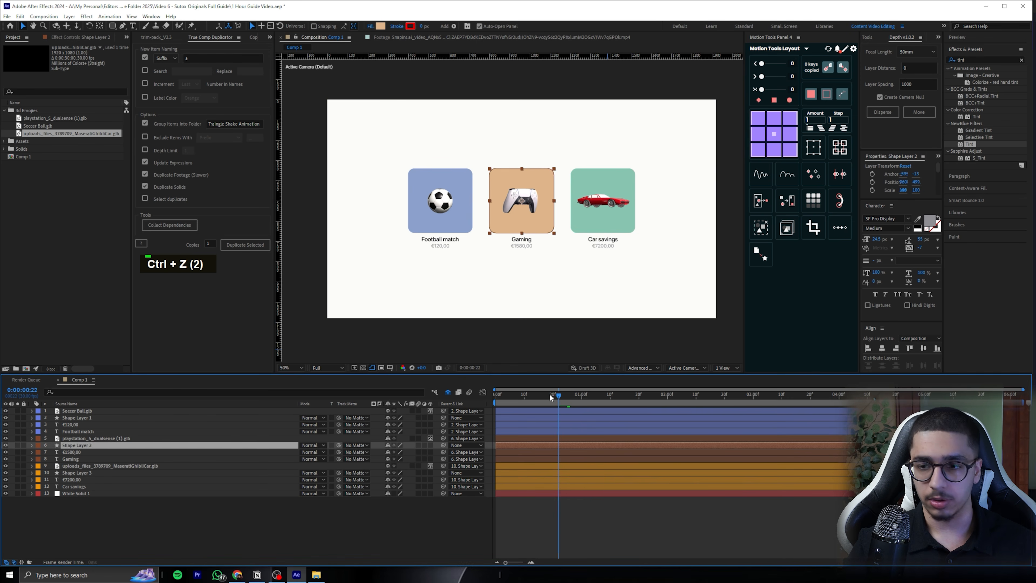
pyautogui.hotkey('ctrl', 's')
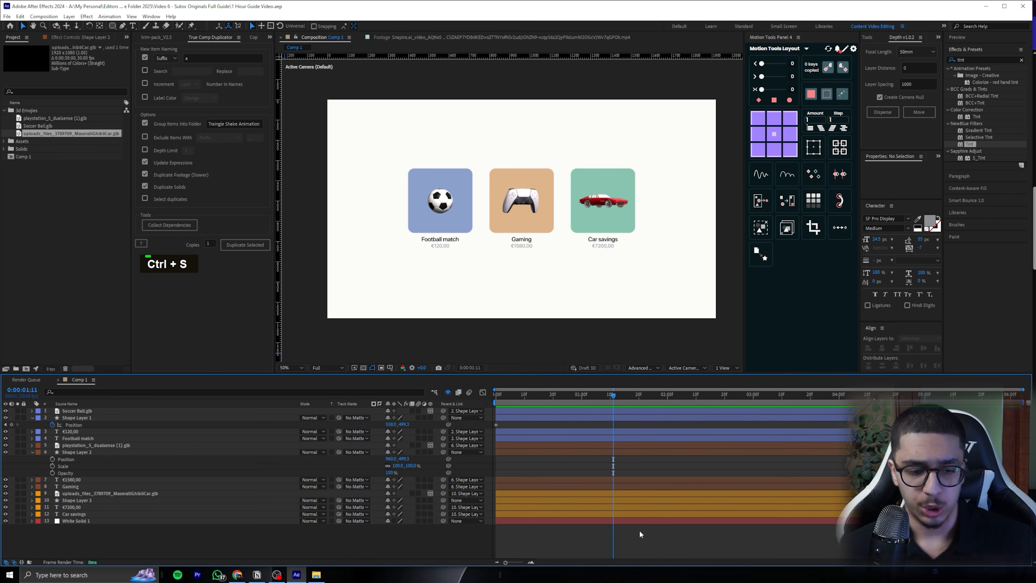
# Select the controller, Shape Layer 2, €1580,00 and Gaming layers together and move the playhead to 0:00:01:12
pyautogui.click(538, 187)
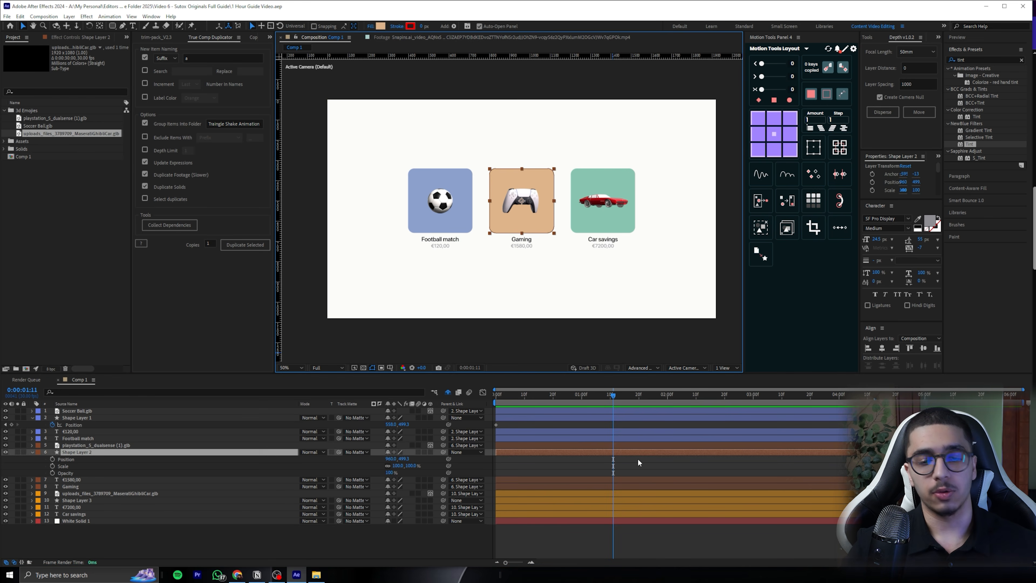
pyautogui.click(617, 444)
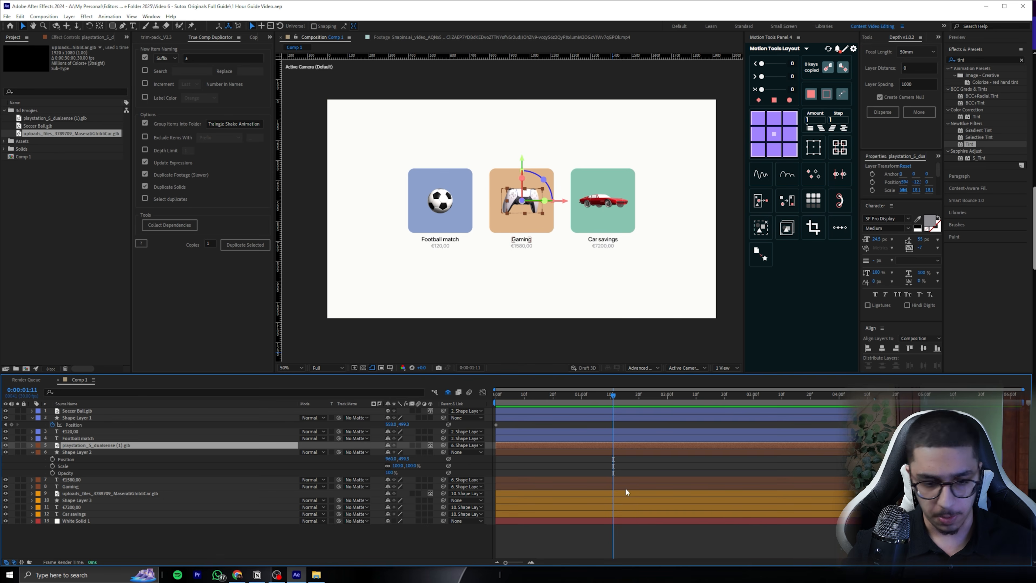
pyautogui.keyDown('shift'); pyautogui.click(615, 486); pyautogui.keyUp('shift')
pyautogui.moveTo(622, 396); pyautogui.dragTo(618, 396)
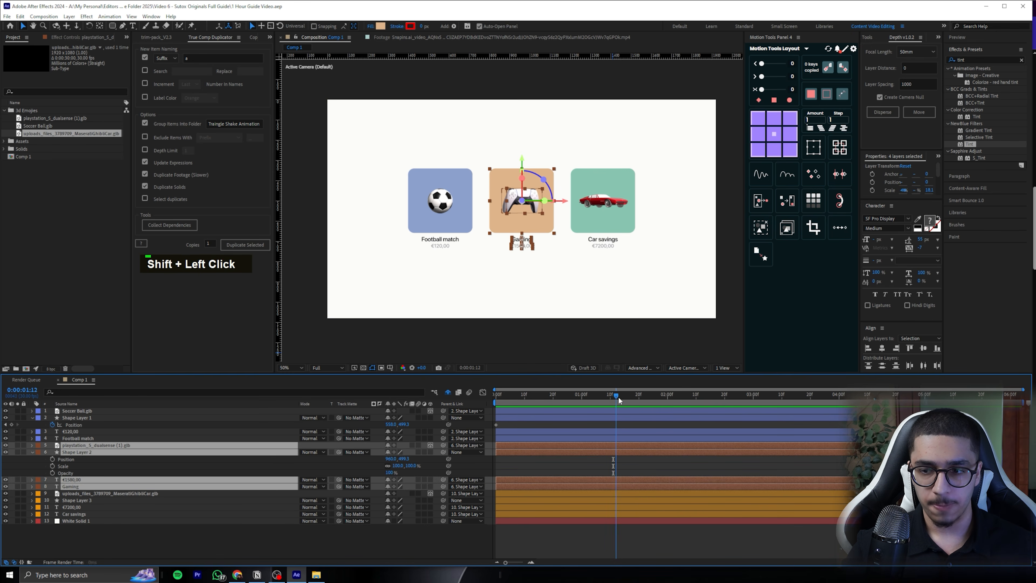
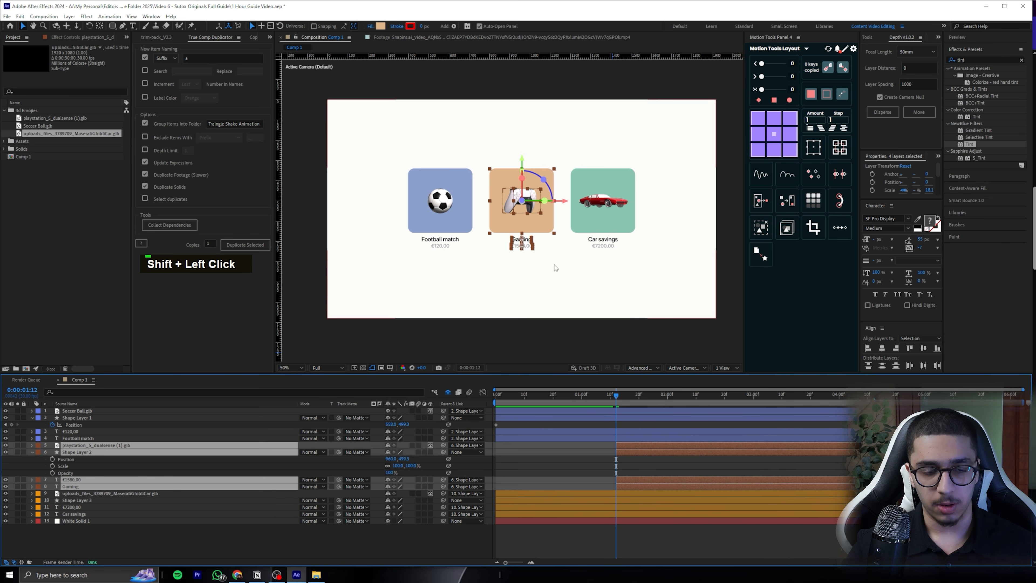
# Fit the composition to the viewer, clear the layer selection and save the project
pyautogui.doubleClick(293, 368)
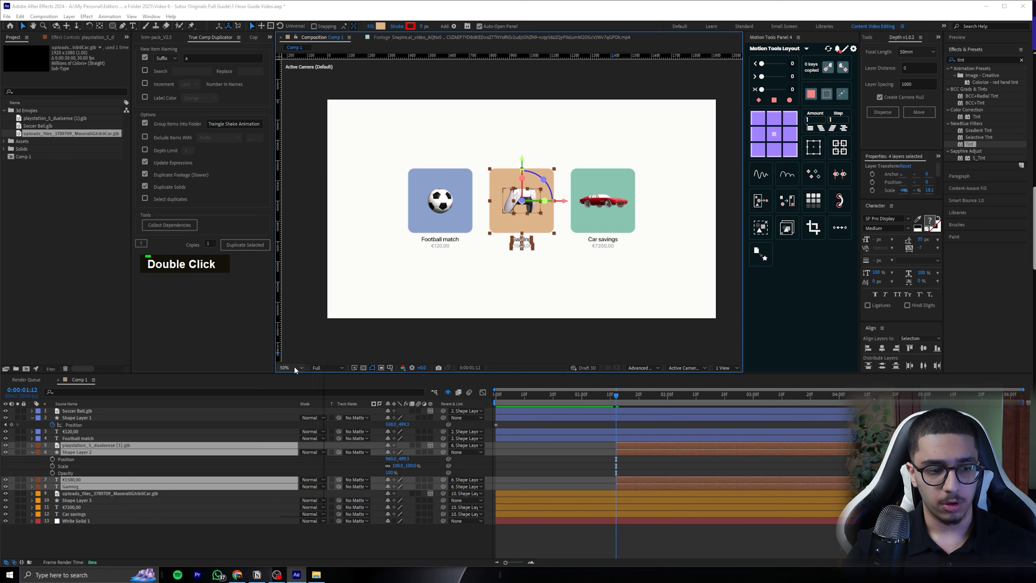
pyautogui.click(717, 544)
pyautogui.hotkey('ctrl', 's')
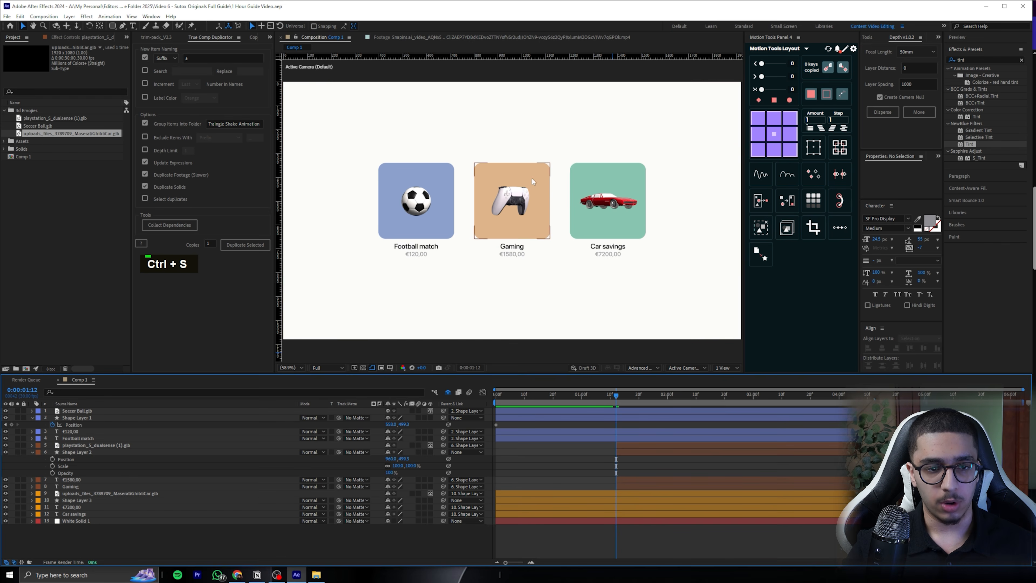
# Add Position, Scale and Opacity keyframes to Shape Layer 2 at 0:00:01:12
pyautogui.click(543, 174)
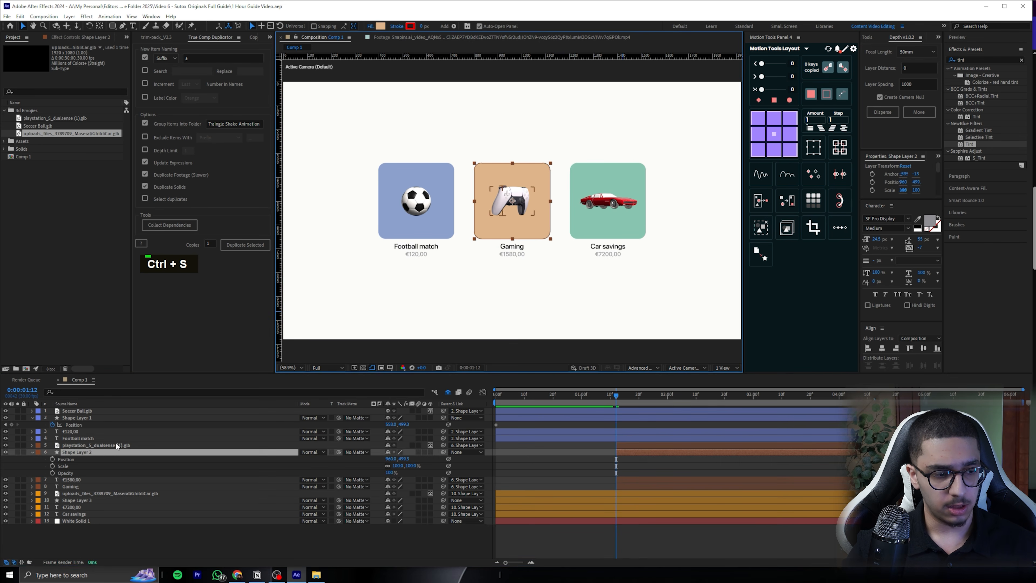
pyautogui.hotkey('alt', 'shift', 'p')
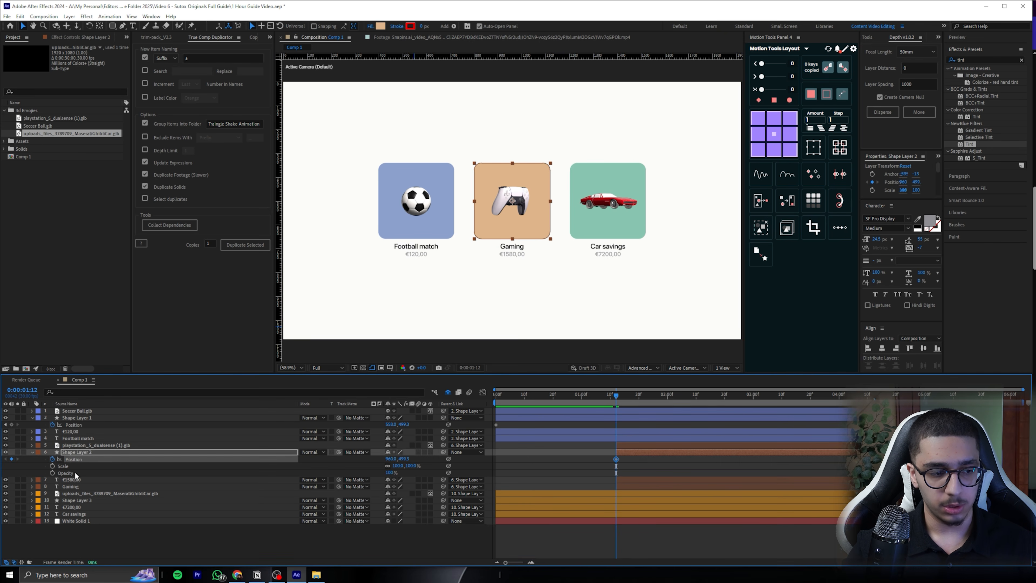
pyautogui.click(53, 466)
pyautogui.click(52, 472)
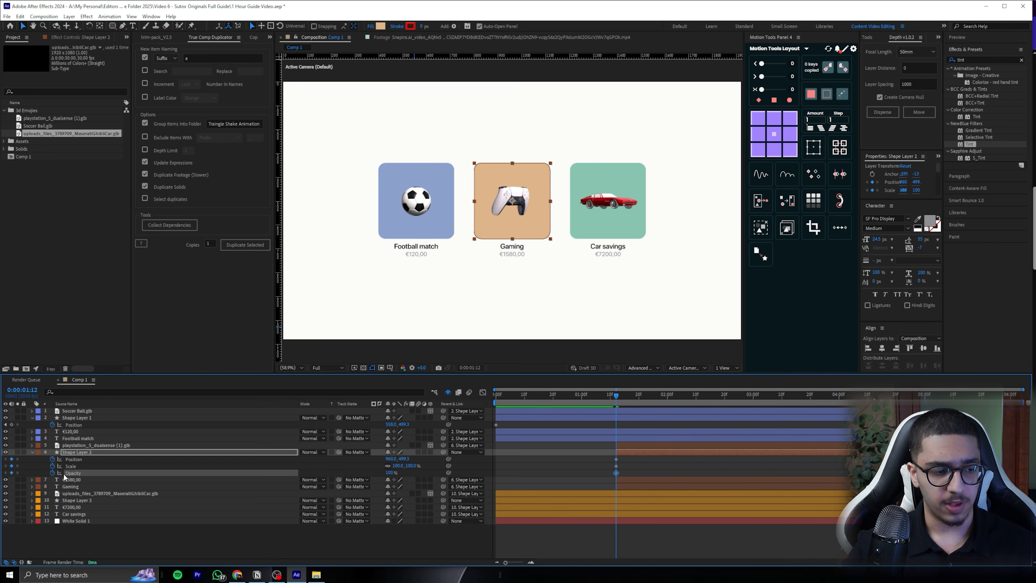
# Collapse Shape Layer 2 and show its Position, Scale and Opacity properties again
pyautogui.click(92, 450)
pyautogui.press('p')
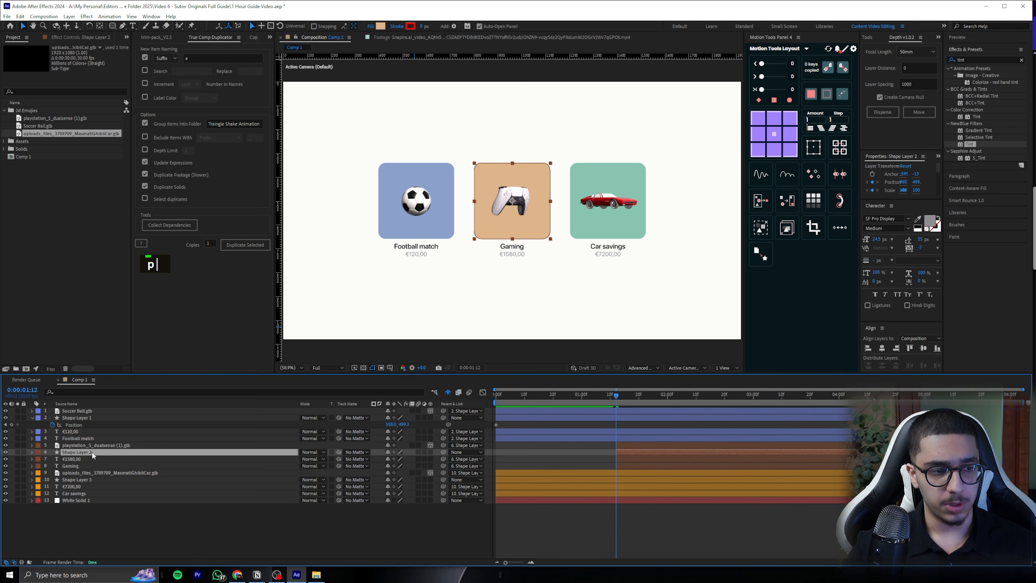
pyautogui.press('p')
pyautogui.hotkey('shift', 's')
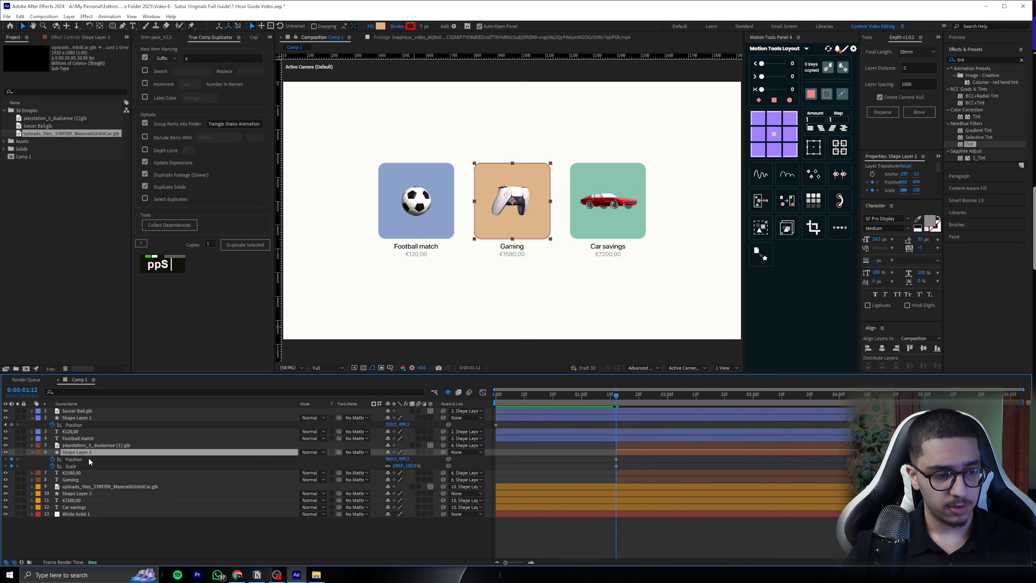
pyautogui.hotkey('shift', 't')
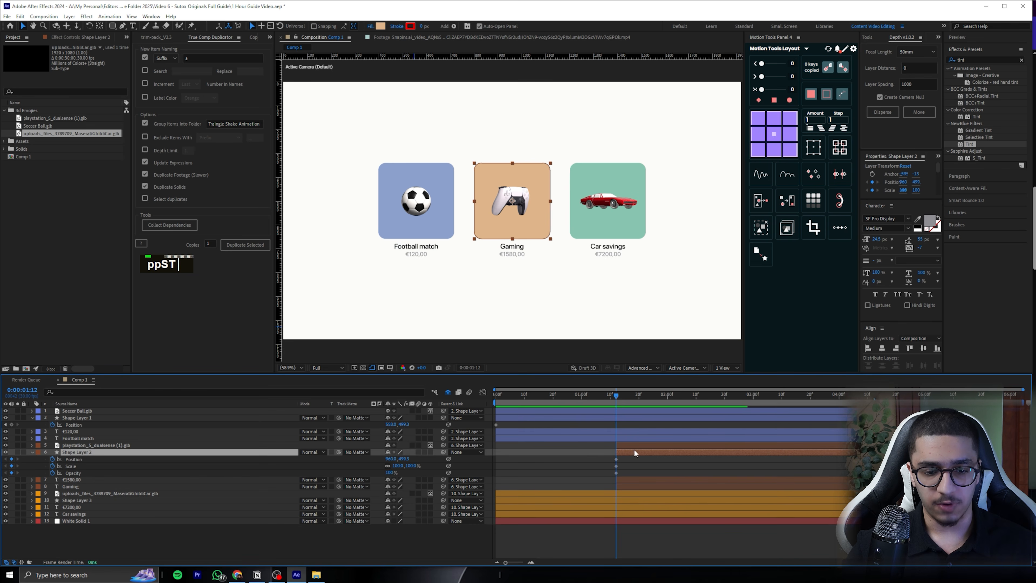
# Add second Position, Scale and Opacity keyframes to Shape Layer 2 at 0:00:01:17 and shift all three a couple of frames later
pyautogui.press('pagedown')
pyautogui.press('pagedown')
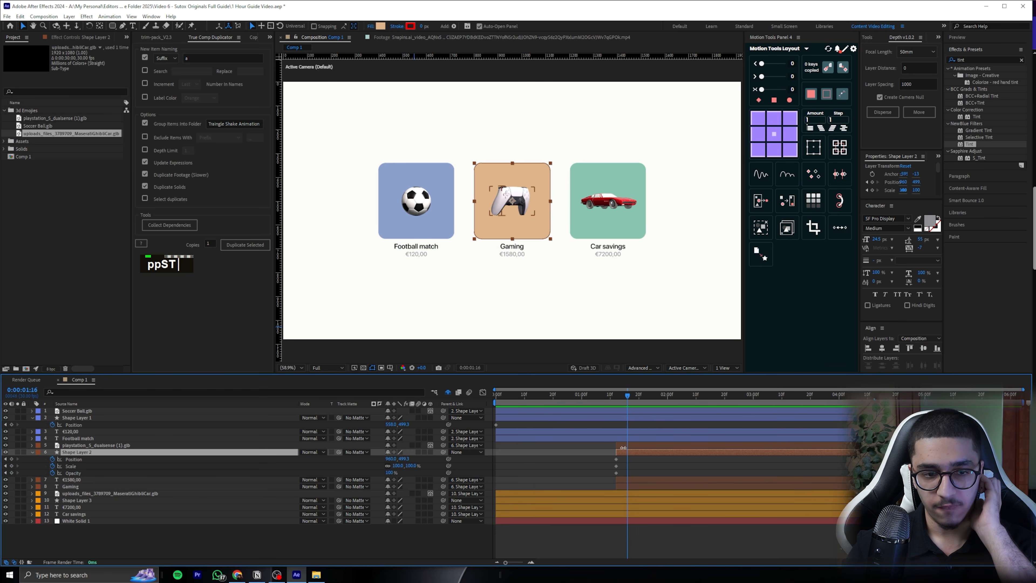
pyautogui.press('pagedown')
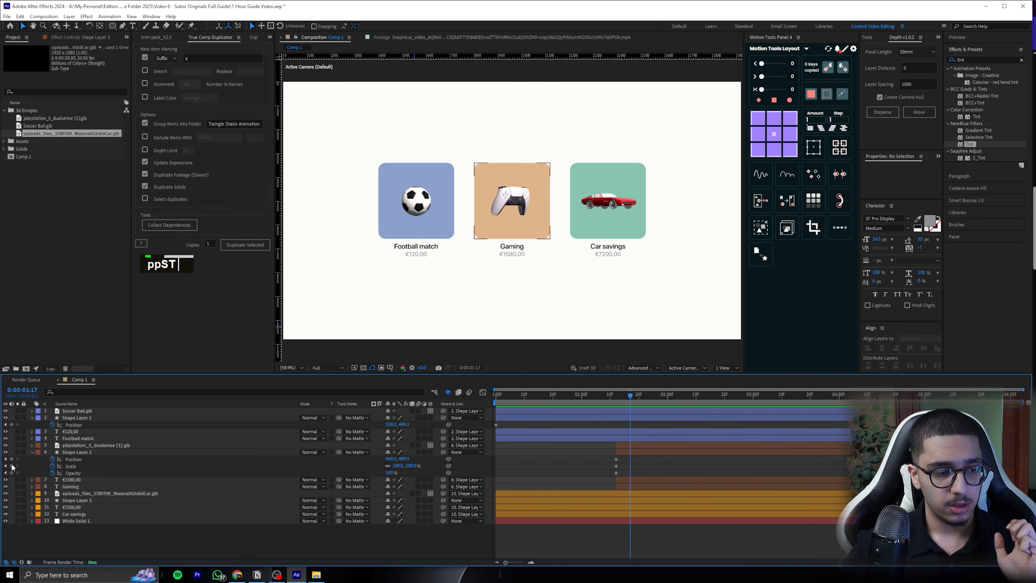
pyautogui.moveTo(11, 459); pyautogui.dragTo(11, 472)
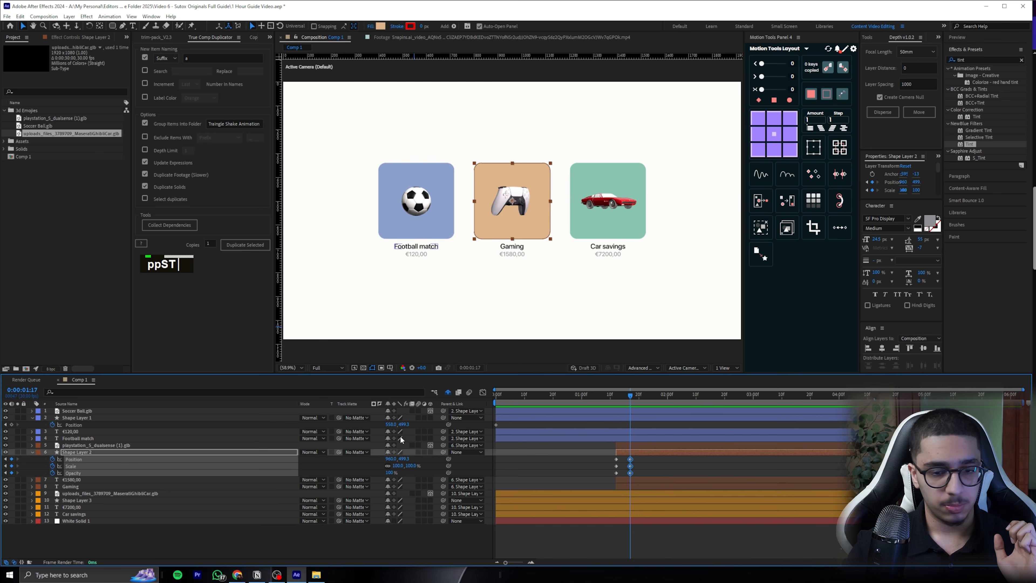
pyautogui.press('pagedown')
pyautogui.moveTo(647, 458)
pyautogui.mouseDown()
pyautogui.moveTo(628, 475)
pyautogui.moveTo(635, 461)
pyautogui.mouseUp()
# At 0:00:01:12, set Shape Layer 2's vertical position to 727.5, its scale to 0% and its opacity to 60%
pyautogui.click(616, 404)
pyautogui.moveTo(408, 460); pyautogui.dragTo(514, 442)
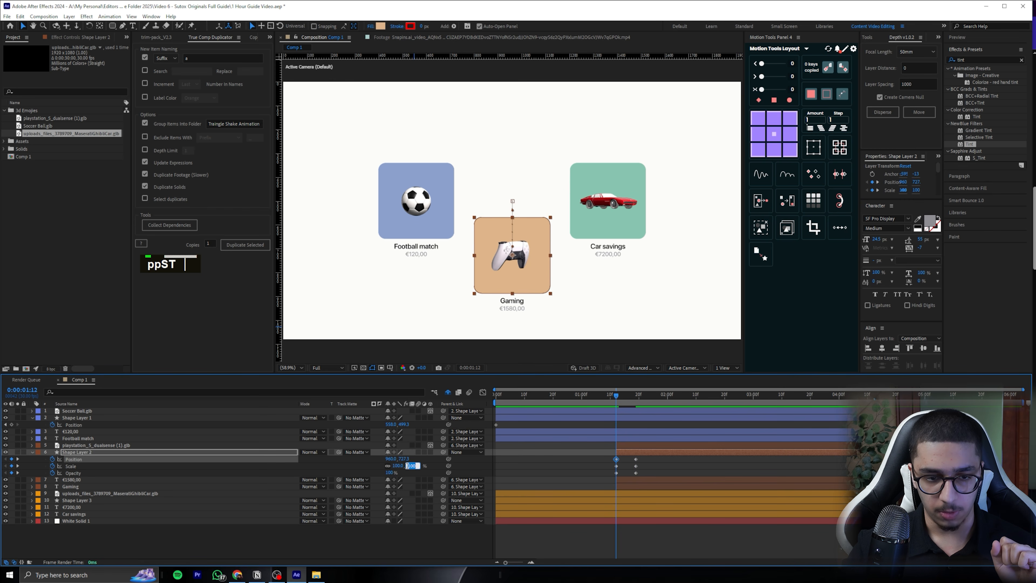
pyautogui.write('0')
pyautogui.press('Return')
pyautogui.click(390, 472)
pyautogui.write('60')
pyautogui.press('Return')
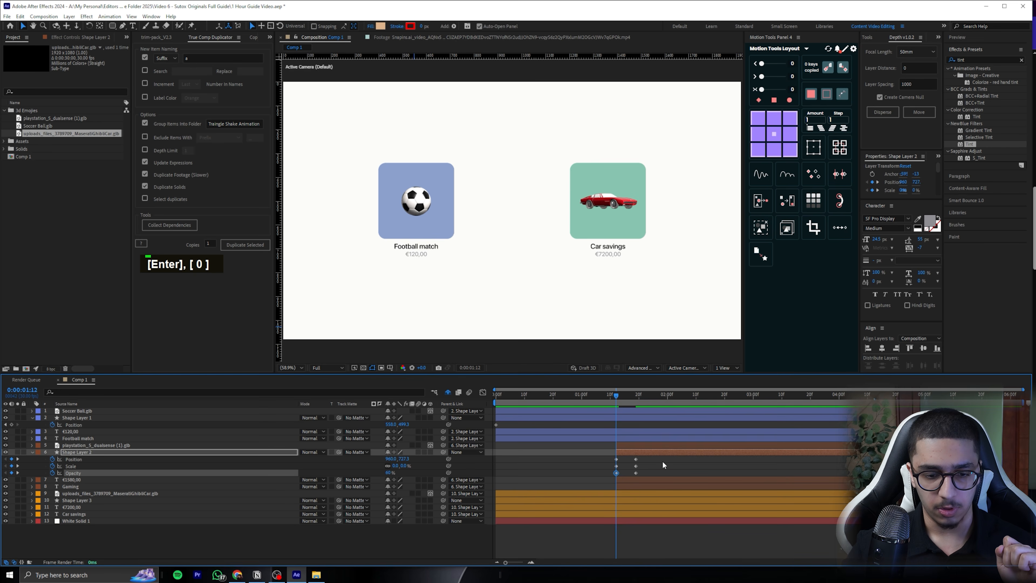
# Preview the Gaming tile's entrance animation and save the project
pyautogui.click(662, 460)
pyautogui.press('space')
pyautogui.press('space')
pyautogui.click(515, 431)
pyautogui.press('space')
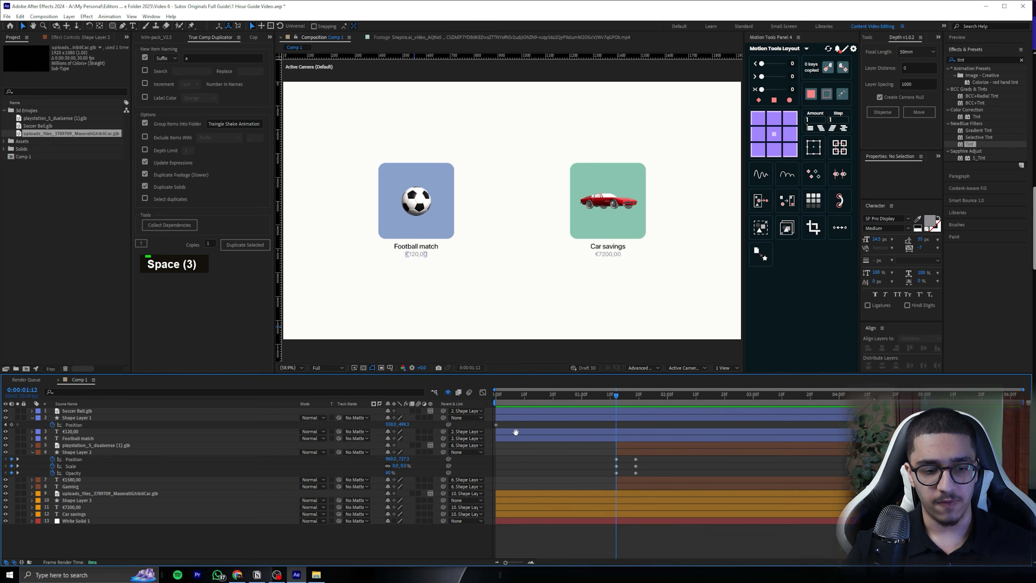
pyautogui.press('space')
pyautogui.hotkey('ctrl', 's')
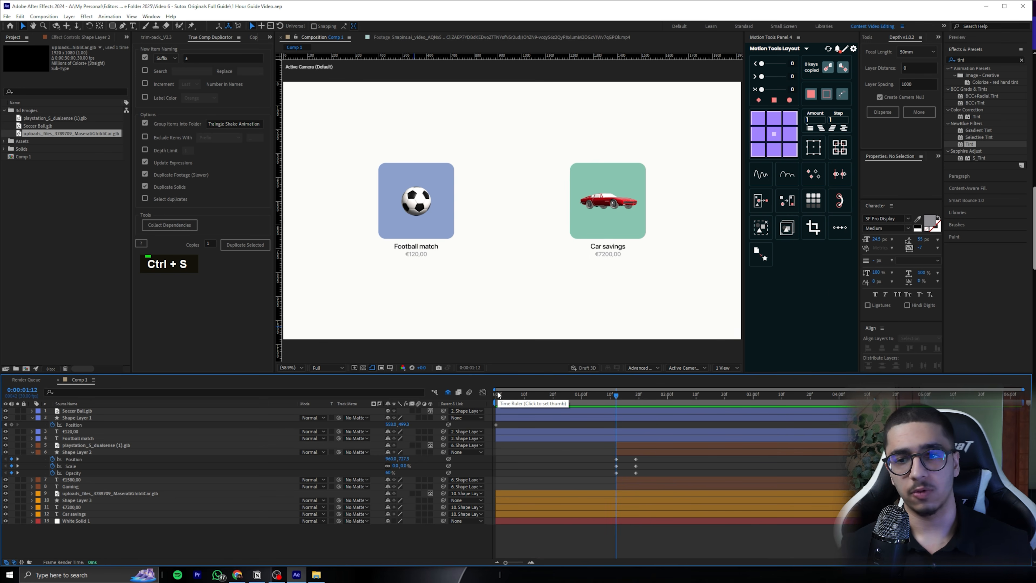
# Try the Smart Bounce elastic preset on Shape Layer 2's Position and Scale keyframes, preview it, undo it and save
pyautogui.click(963, 200)
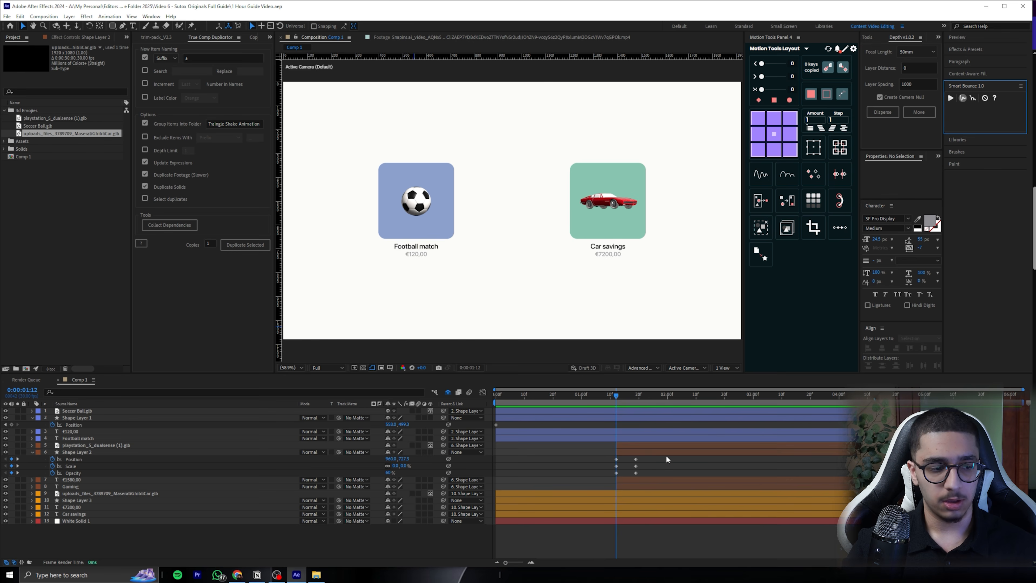
pyautogui.moveTo(659, 463); pyautogui.dragTo(605, 457)
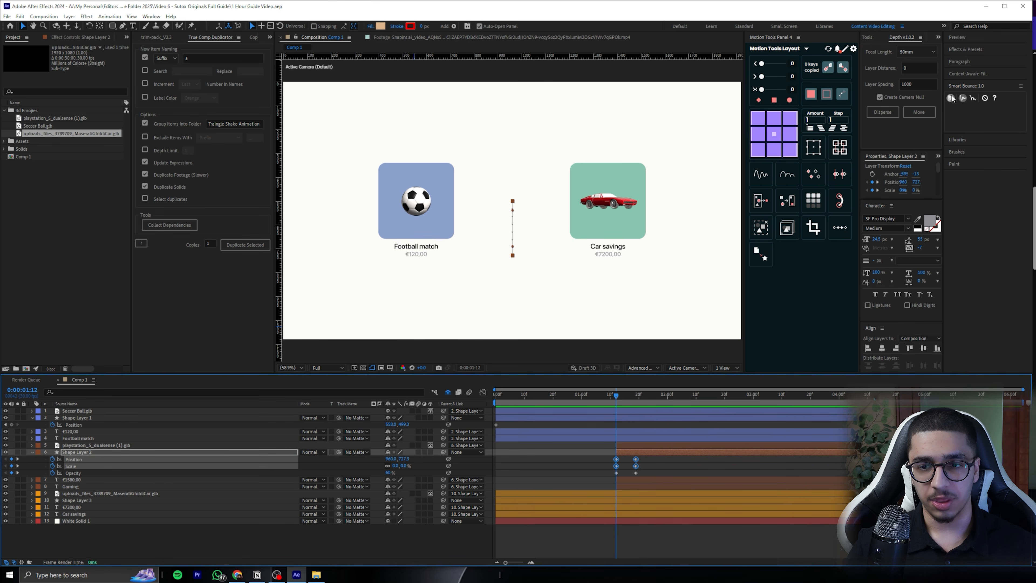
pyautogui.click(952, 99)
pyautogui.press('space')
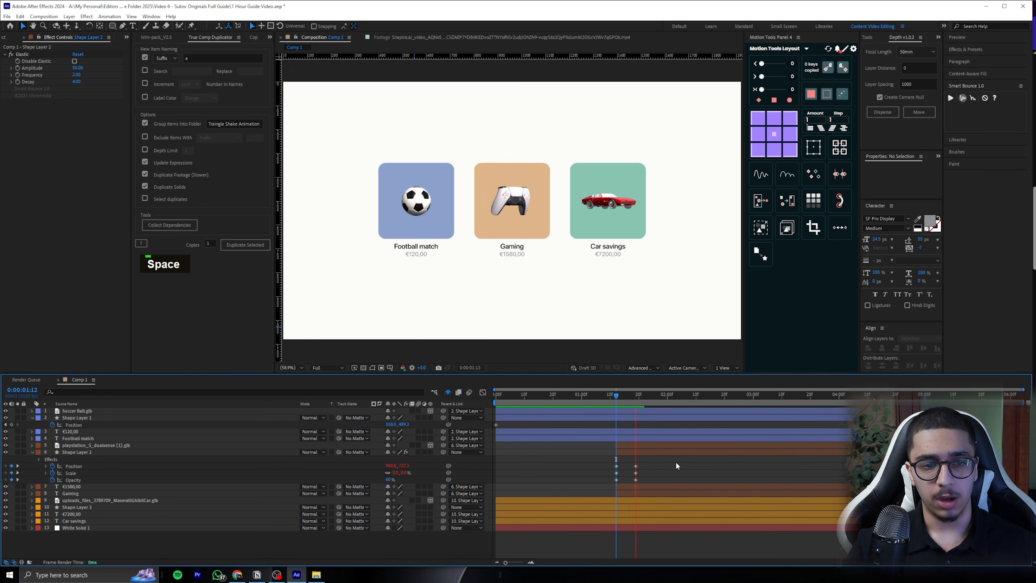
pyautogui.press('space')
pyautogui.hotkey('ctrl', 'z')
pyautogui.click(614, 397)
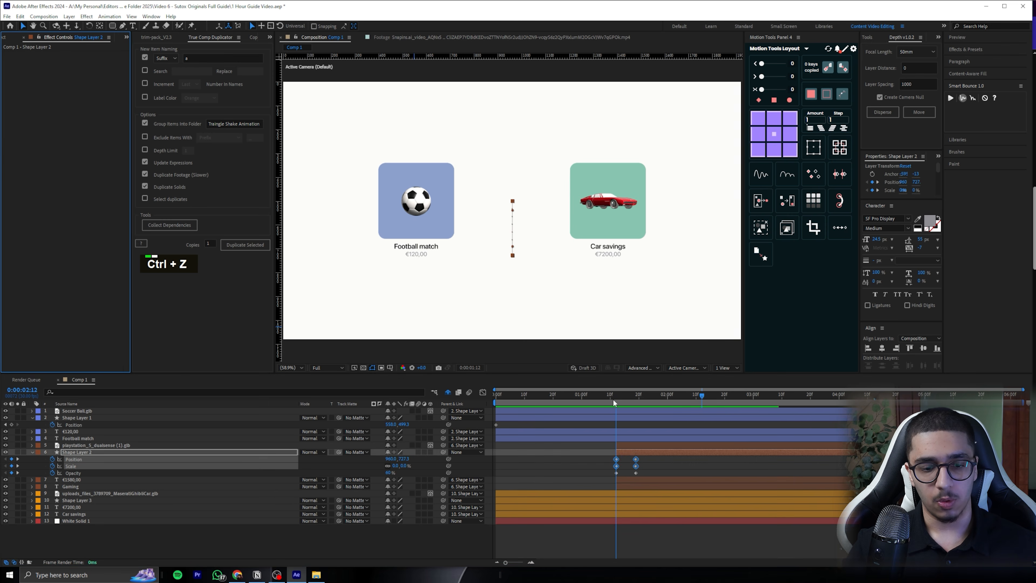
pyautogui.click(683, 470)
pyautogui.hotkey('ctrl', 's')
# Find and open the text file bounce expression.txt in Notepad and copy its entire contents
pyautogui.click(100, 576)
pyautogui.write('bounce')
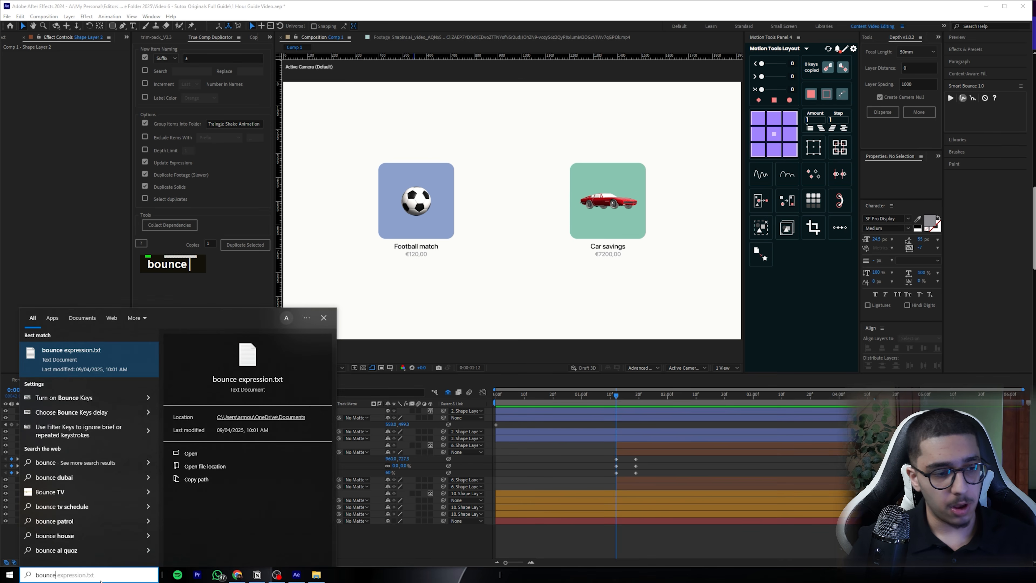
pyautogui.press('Return')
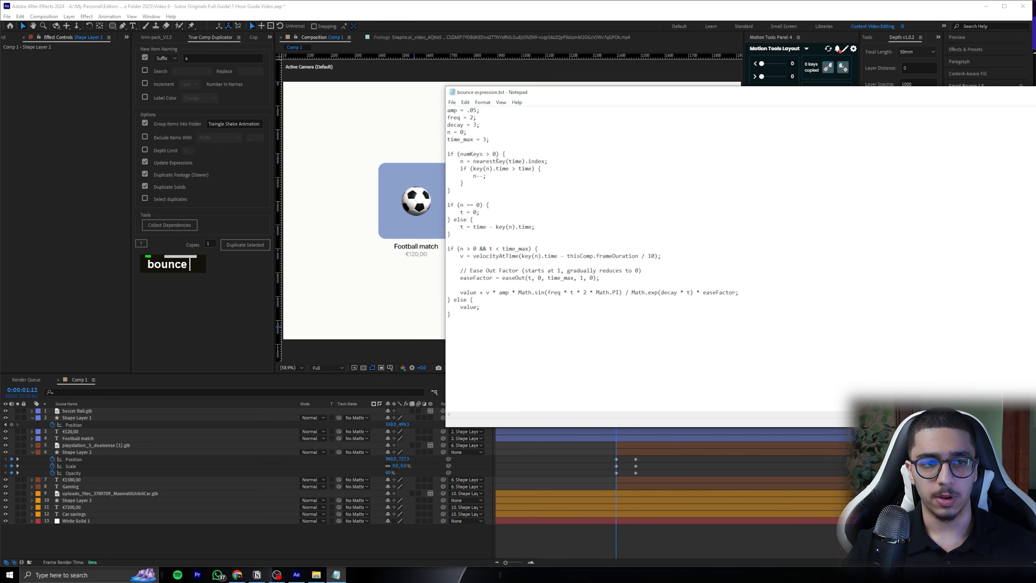
pyautogui.hotkey('ctrl', 'a')
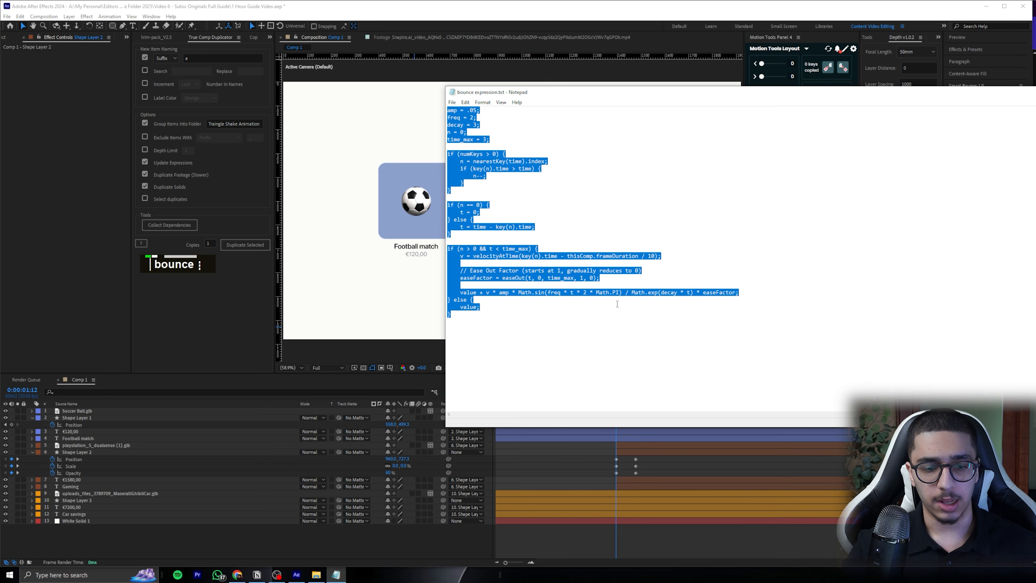
# Back in After Effects, paste the bounce expression into Shape Layer 2's Position and return the playhead to 0:00:01:12
pyautogui.click(662, 470)
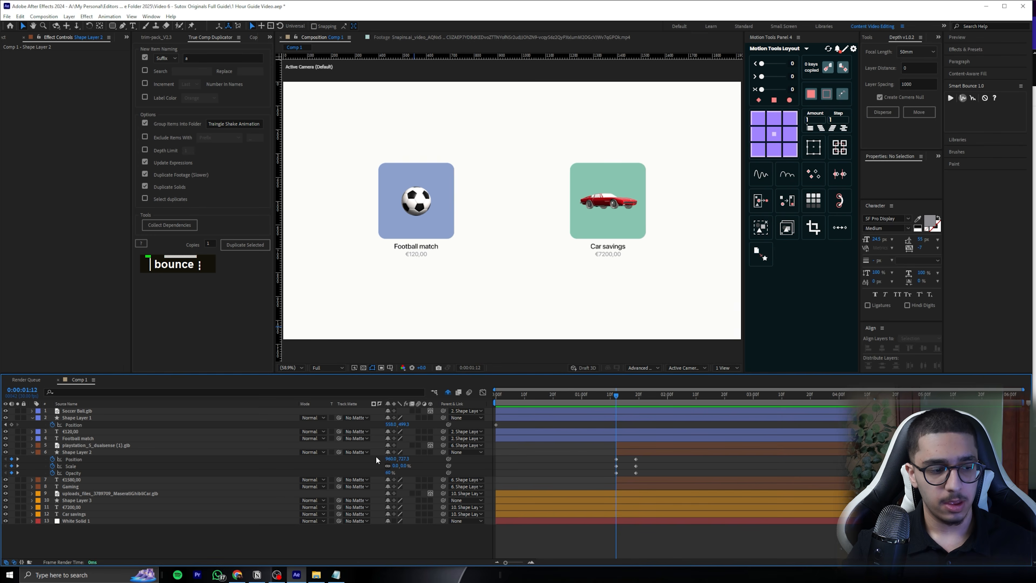
pyautogui.keyDown('alt'); pyautogui.click(53, 459); pyautogui.keyUp('alt')
pyautogui.hotkey('ctrl', 'v')
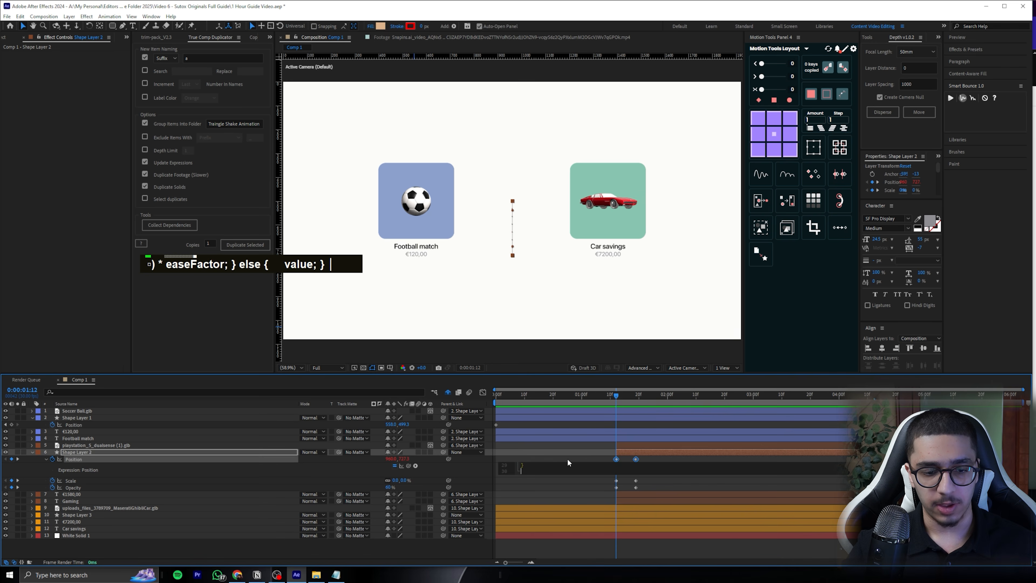
pyautogui.click(599, 449)
pyautogui.moveTo(613, 397)
pyautogui.mouseDown()
pyautogui.moveTo(640, 396)
pyautogui.moveTo(616, 401)
pyautogui.mouseUp()
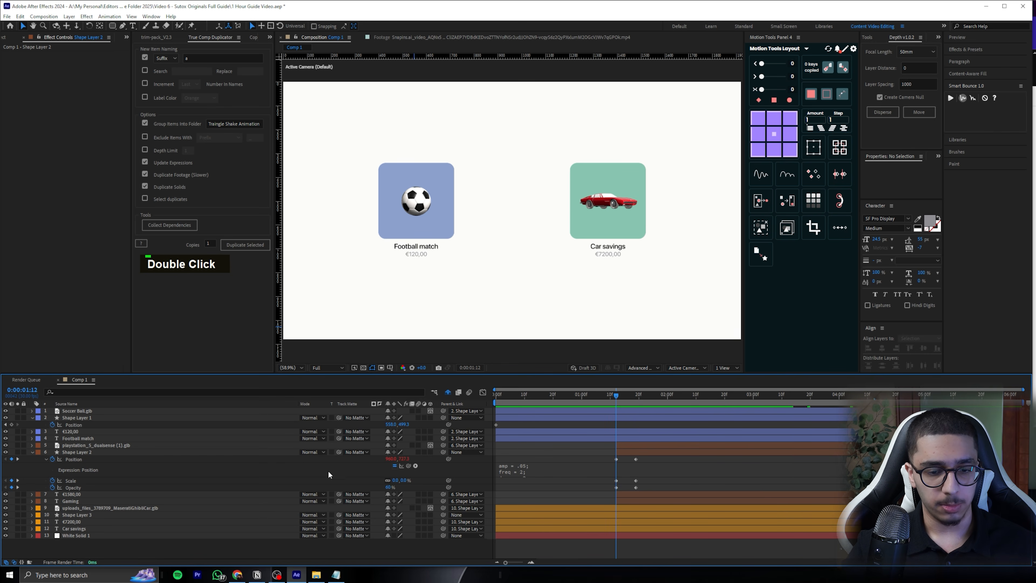
# Paste the same bounce expression into Shape Layer 2's Scale property
pyautogui.keyDown('alt'); pyautogui.click(53, 480); pyautogui.keyUp('alt')
pyautogui.hotkey('ctrl', 'v')
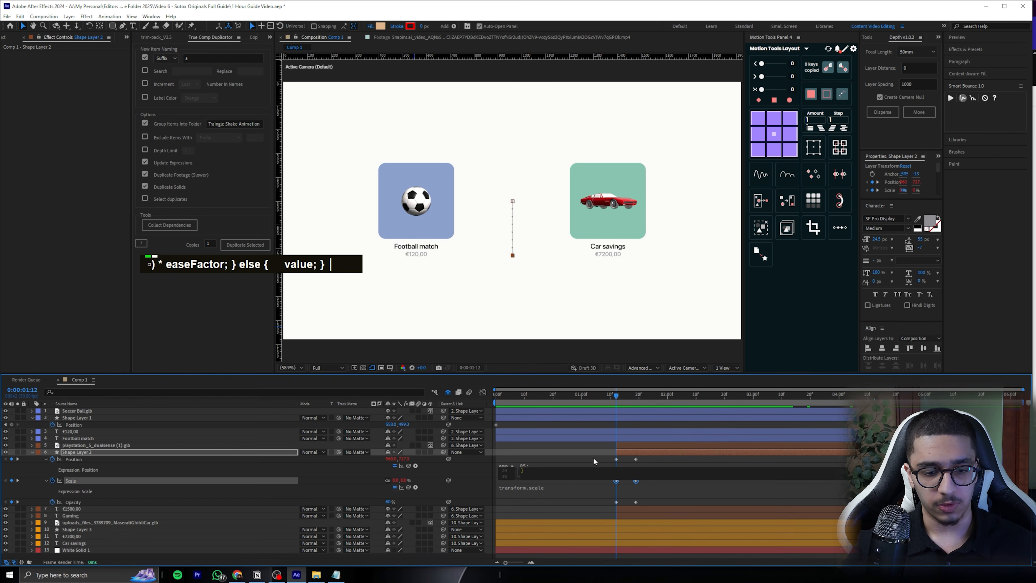
pyautogui.click(592, 457)
# Preview the bounce and try an earlier time for Shape Layer 2's end Scale keyframe, returning it near its original time
pyautogui.press('space')
pyautogui.moveTo(615, 398); pyautogui.dragTo(630, 395)
pyautogui.moveTo(636, 481); pyautogui.dragTo(630, 481)
pyautogui.moveTo(630, 395); pyautogui.dragTo(621, 398)
pyautogui.moveTo(630, 480); pyautogui.dragTo(636, 480)
pyautogui.press('space')
pyautogui.press('space')
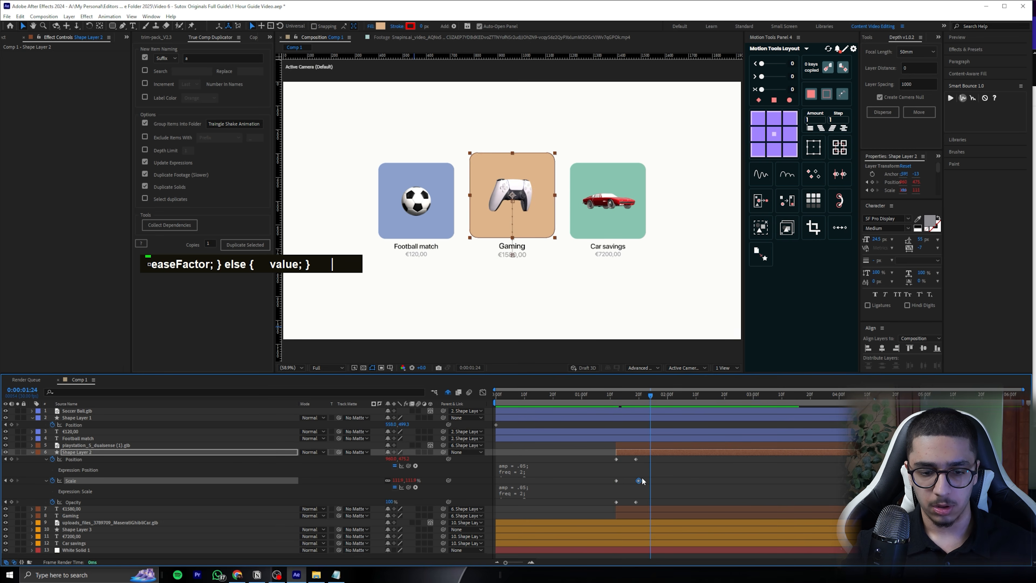
pyautogui.moveTo(630, 396); pyautogui.dragTo(624, 395)
pyautogui.press('space')
# Move Shape Layer 2's end Position, Scale and Opacity keyframes together to 0:00:01:17 and preview the entrance
pyautogui.moveTo(642, 457); pyautogui.dragTo(636, 506)
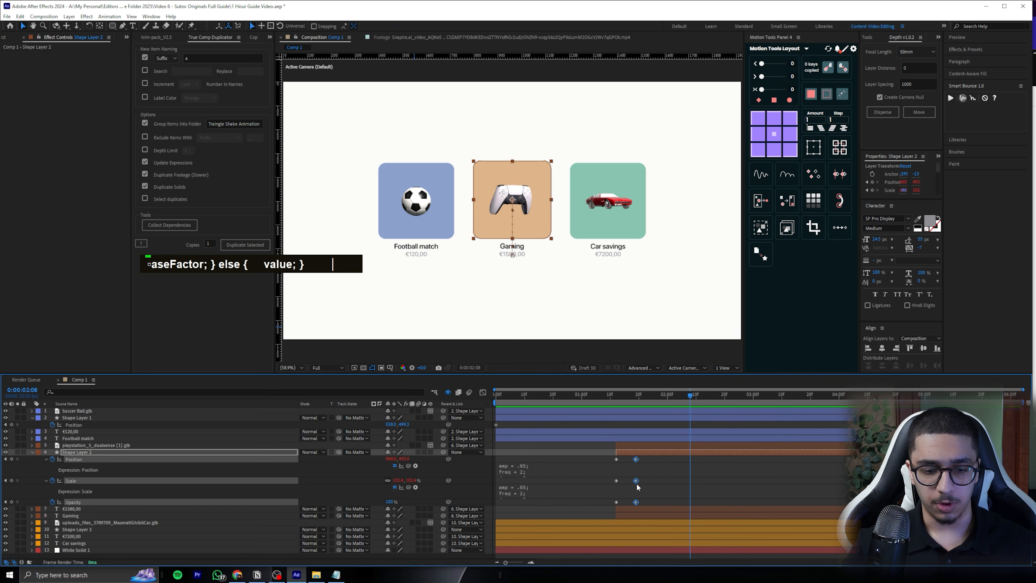
pyautogui.moveTo(635, 459); pyautogui.dragTo(630, 459)
pyautogui.click(614, 397)
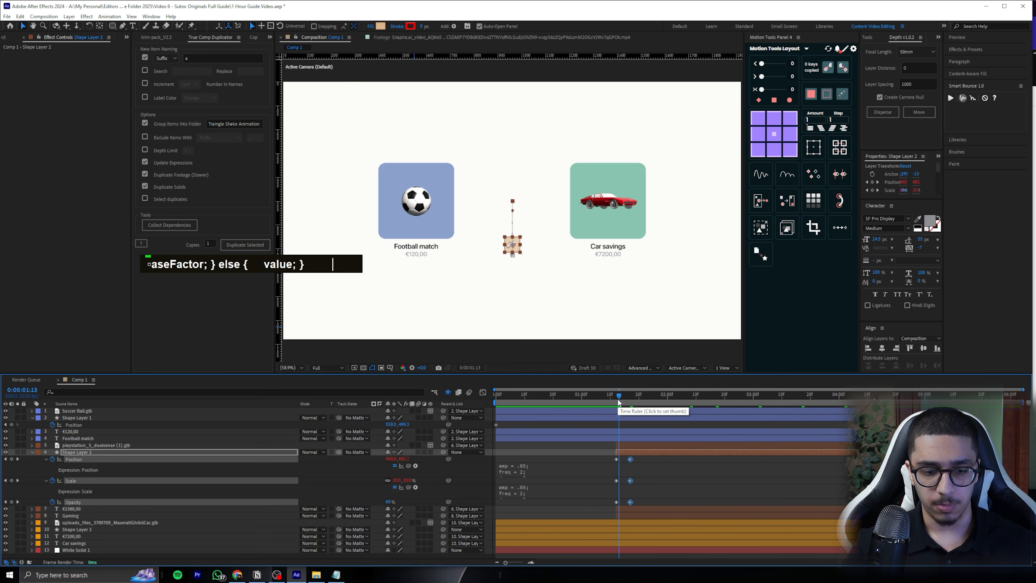
pyautogui.press('space')
pyautogui.press('space')
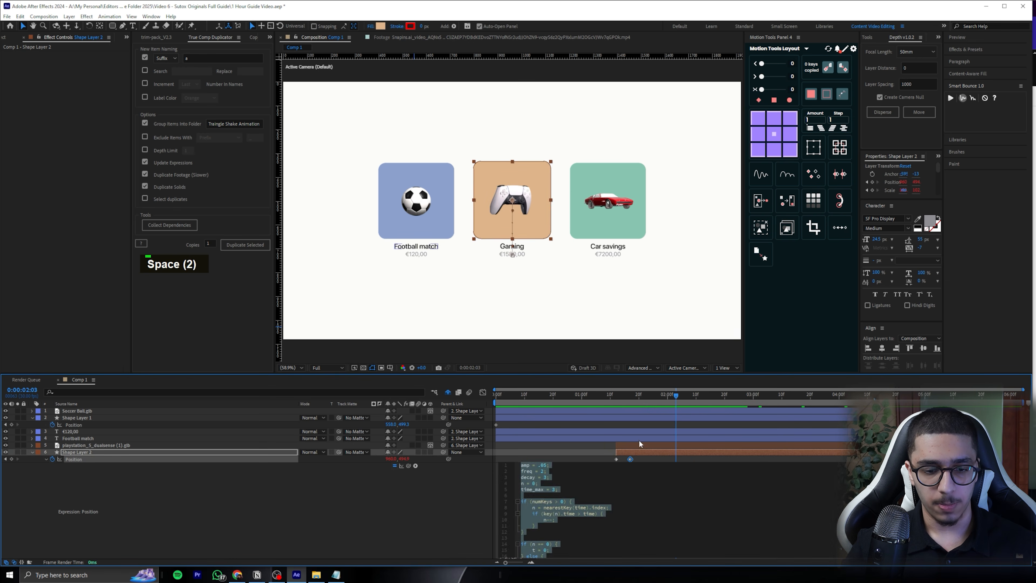
# Move Shape Layer 2's end Opacity keyframe to about 0:00:01:21, set its opacity at 0:00:01:12 to 0% and preview the fade
pyautogui.doubleClick(641, 448)
pyautogui.press('t')
pyautogui.press('t')
pyautogui.click(639, 466)
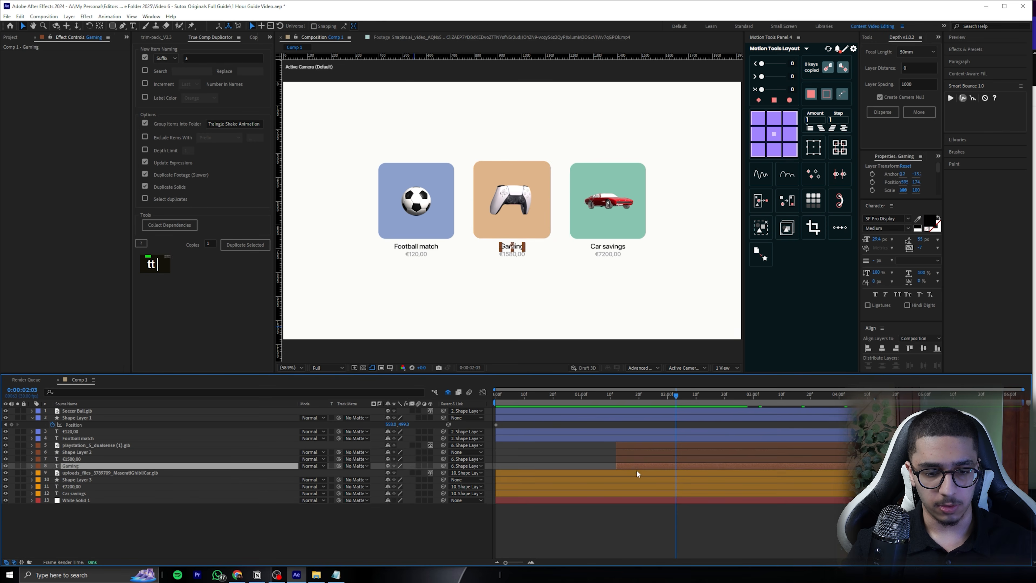
pyautogui.click(632, 451)
pyautogui.press('t')
pyautogui.click(616, 395)
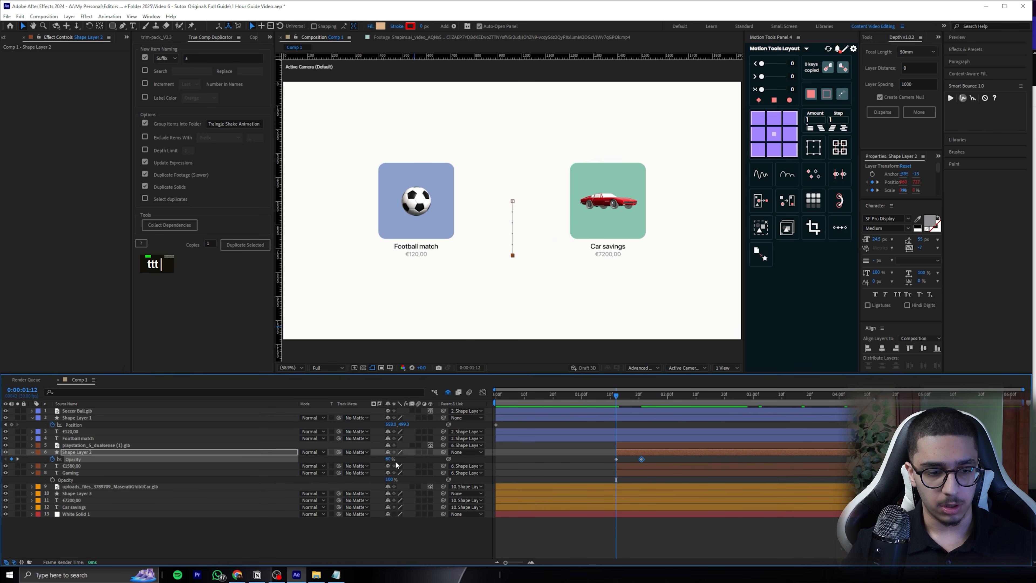
pyautogui.press('space')
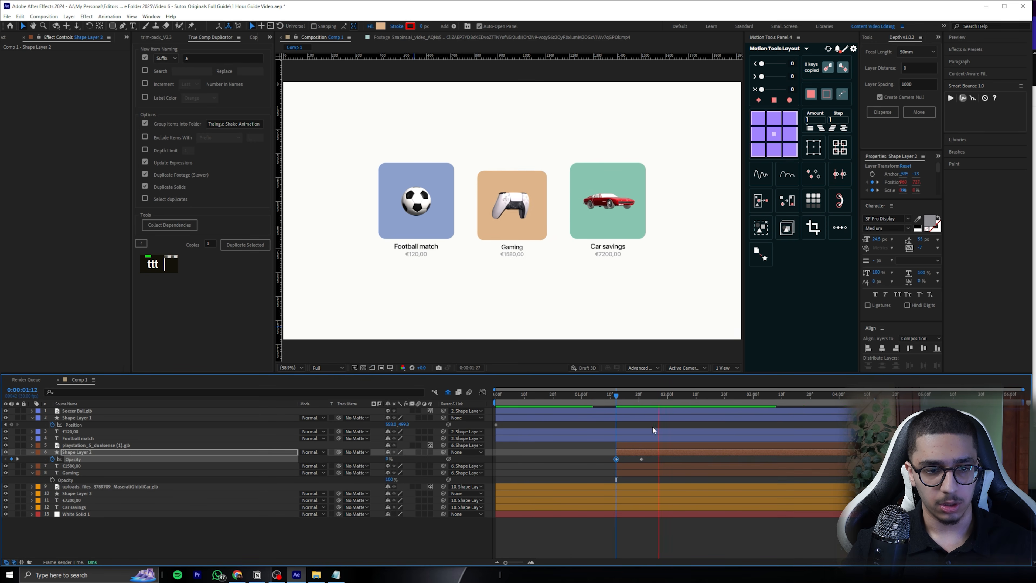
# Set the amp value in Shape Layer 2's Scale bounce expression to .01
pyautogui.moveTo(613, 397); pyautogui.dragTo(650, 395)
pyautogui.press('u')
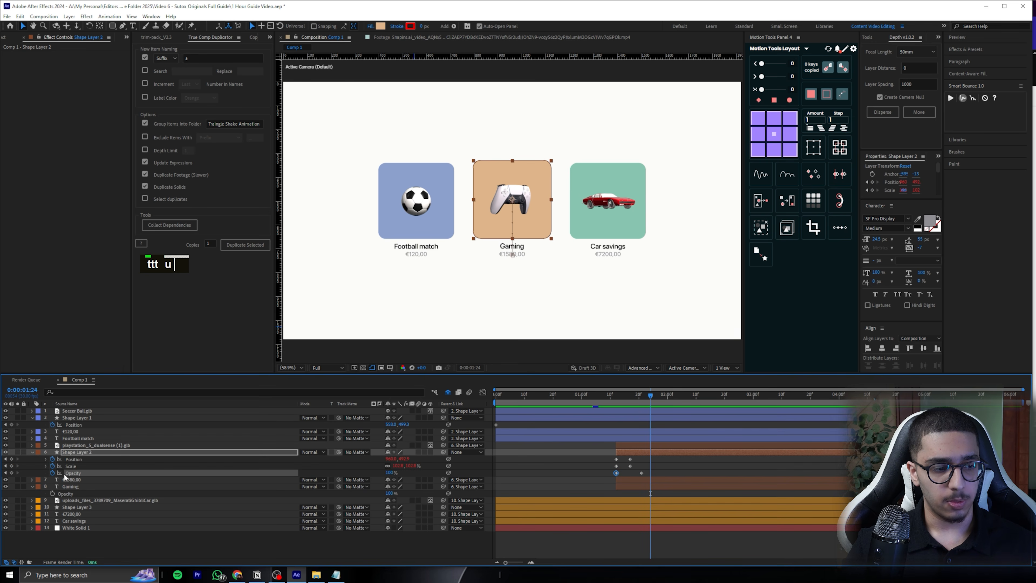
pyautogui.click(46, 466)
pyautogui.click(537, 475)
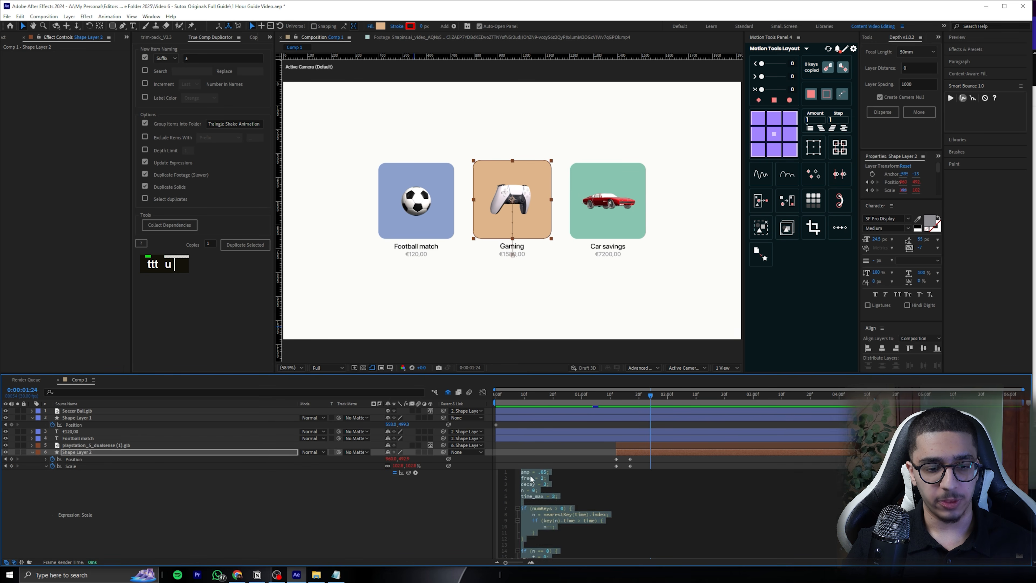
pyautogui.doubleClick(543, 472)
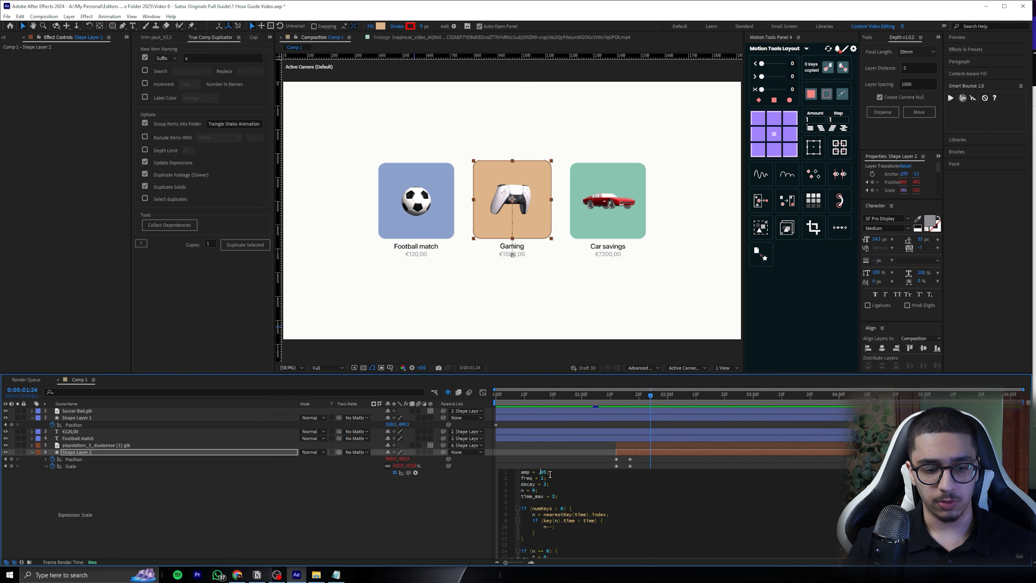
pyautogui.press('BackSpace')
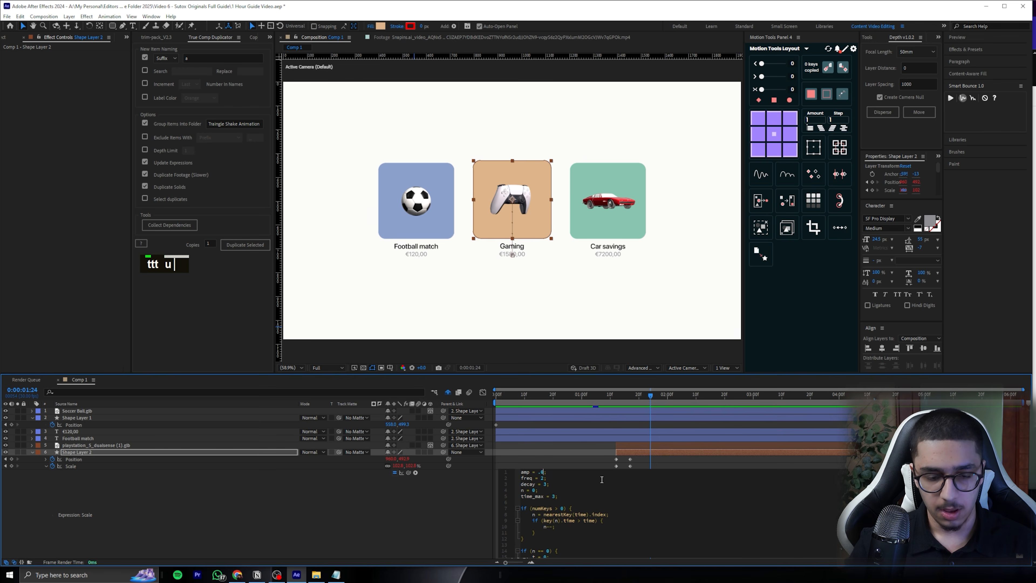
pyautogui.write('1')
pyautogui.click(563, 465)
# Return to 0:00:01:12, collapse Shape Layer 2's properties and save the project
pyautogui.moveTo(629, 398)
pyautogui.mouseDown()
pyautogui.moveTo(615, 398)
pyautogui.moveTo(654, 393)
pyautogui.moveTo(616, 396)
pyautogui.mouseUp()
pyautogui.click(36, 453)
pyautogui.click(33, 452)
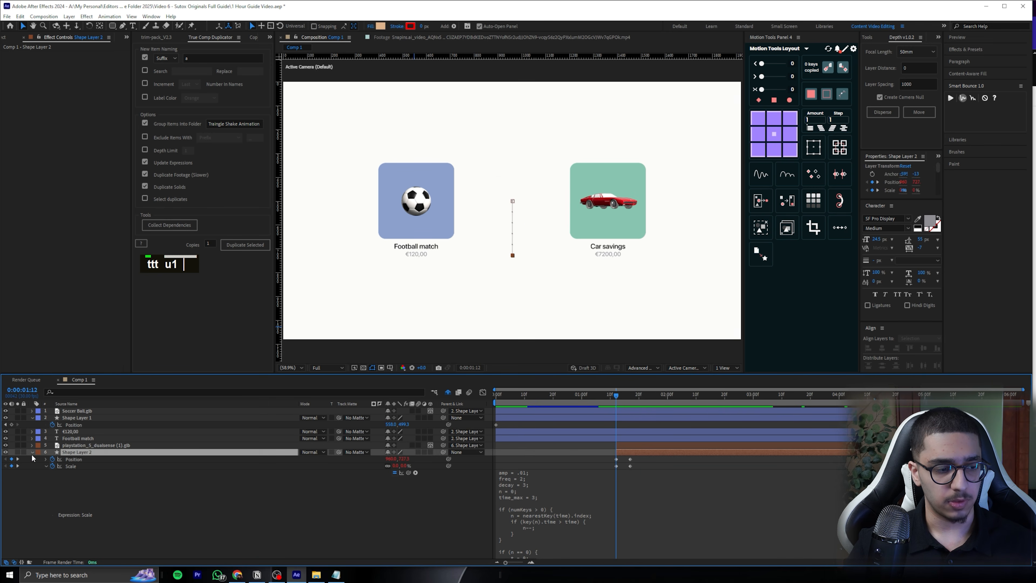
pyautogui.click(32, 452)
pyautogui.hotkey('ctrl', 's')
# Add a Position keyframe at 0:00:01:12 to the PlayStation controller layer and show Shape Layer 2's keyframes for timing
pyautogui.click(102, 446)
pyautogui.press('p')
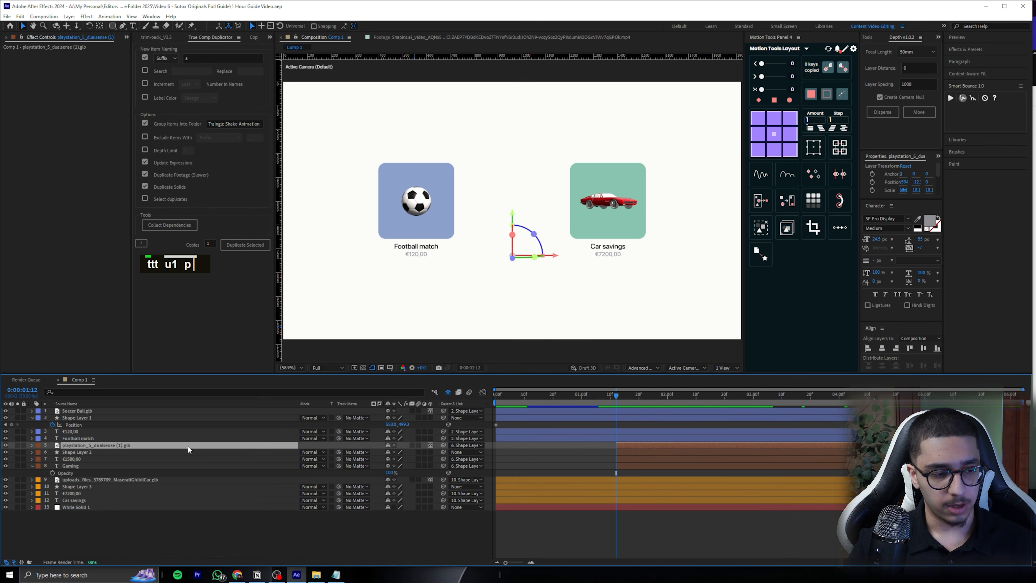
pyautogui.click(621, 459)
pyautogui.press('u')
pyautogui.click(53, 452)
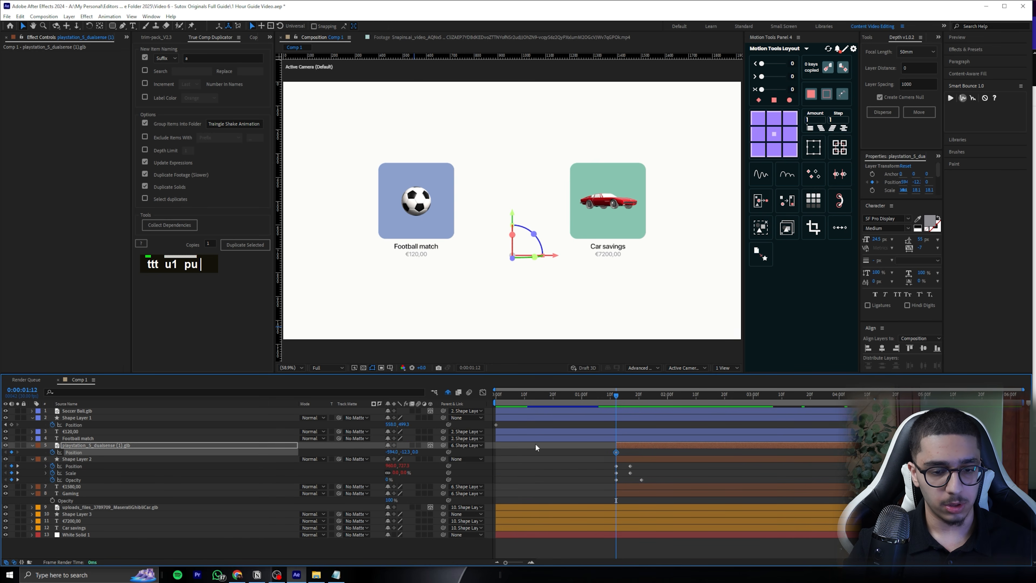
# Animate the controller's Position from below the tile up to its resting place, with keyframes at 0:00:01:12 and 0:00:01:17
pyautogui.moveTo(616, 452); pyautogui.dragTo(630, 452)
pyautogui.moveTo(407, 453); pyautogui.dragTo(430, 446)
pyautogui.hotkey('ctrl', 'z')
pyautogui.moveTo(630, 395); pyautogui.dragTo(642, 394)
pyautogui.moveTo(411, 451); pyautogui.dragTo(513, 440)
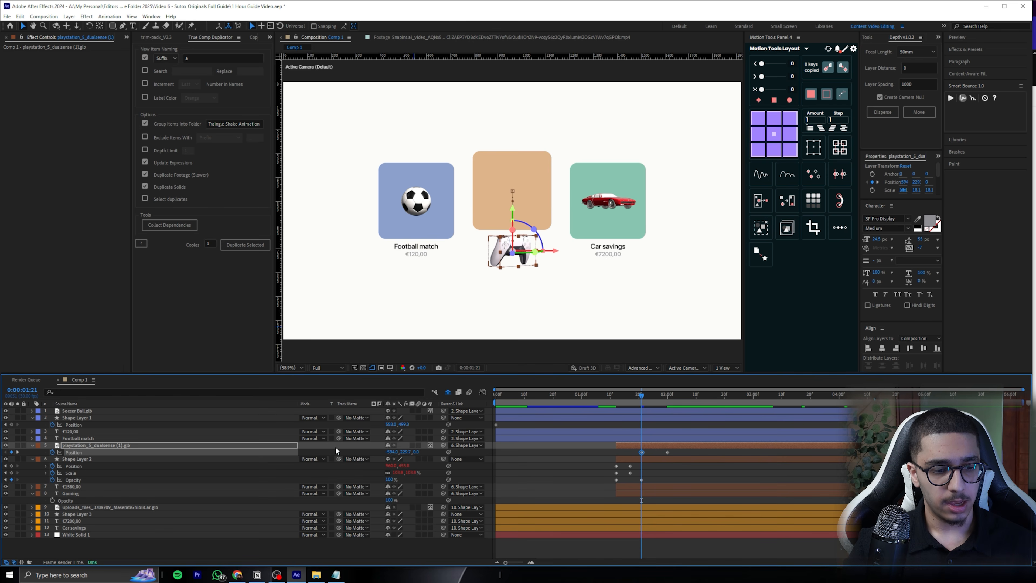
pyautogui.hotkey('ctrl', 'z')
pyautogui.hotkey('ctrl', 'z')
pyautogui.moveTo(650, 394)
pyautogui.mouseDown()
pyautogui.moveTo(688, 391)
pyautogui.moveTo(650, 395)
pyautogui.mouseUp()
pyautogui.moveTo(679, 451); pyautogui.dragTo(627, 451)
pyautogui.click(637, 451)
# Paste the bounce expression into the controller layer's Position and check the movement from 0:00:01:12
pyautogui.keyDown('alt'); pyautogui.click(52, 452); pyautogui.keyUp('alt')
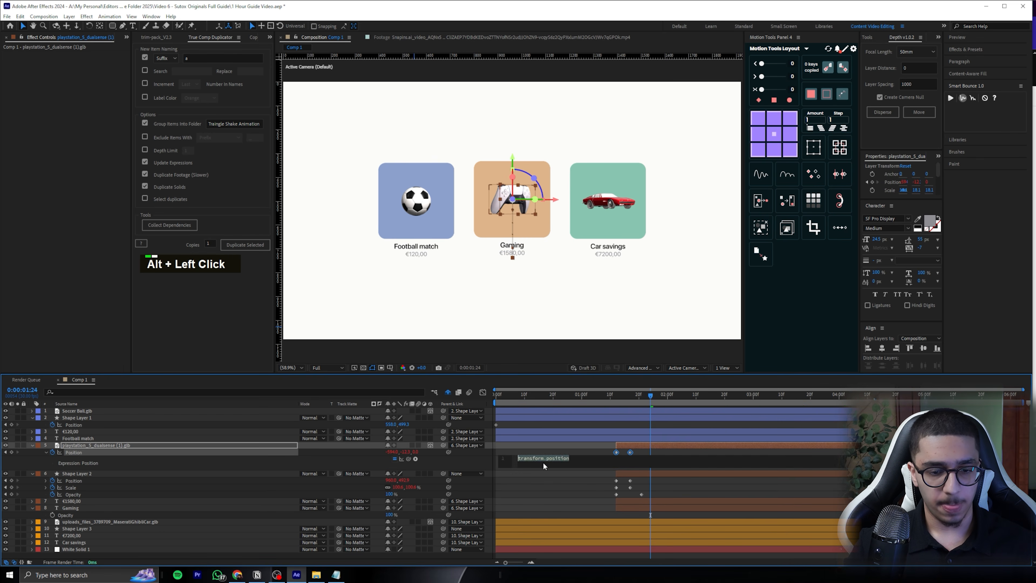
pyautogui.hotkey('ctrl', 'v')
pyautogui.click(649, 453)
pyautogui.click(615, 397)
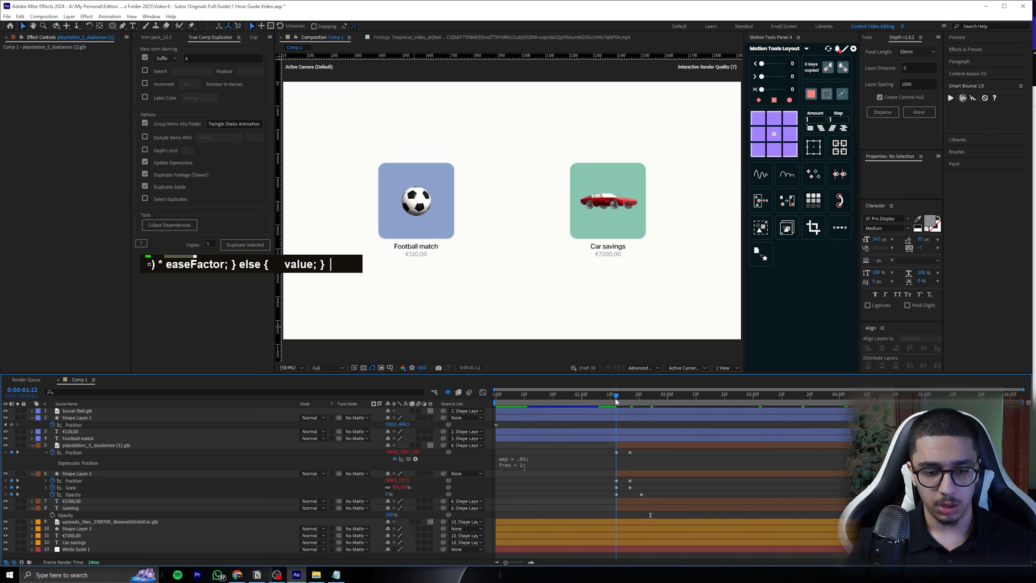
pyautogui.moveTo(615, 397); pyautogui.dragTo(633, 398)
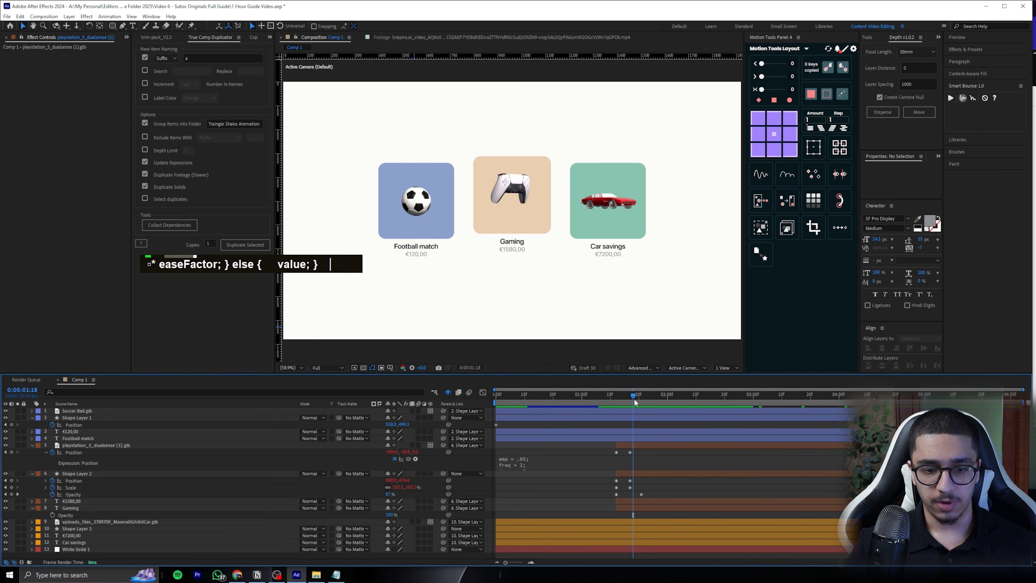
# Shift the controller layer with its keyframes to start at 0:00:01:17 and preview its entrance
pyautogui.press('j')
pyautogui.moveTo(640, 445); pyautogui.dragTo(650, 445)
pyautogui.press('space')
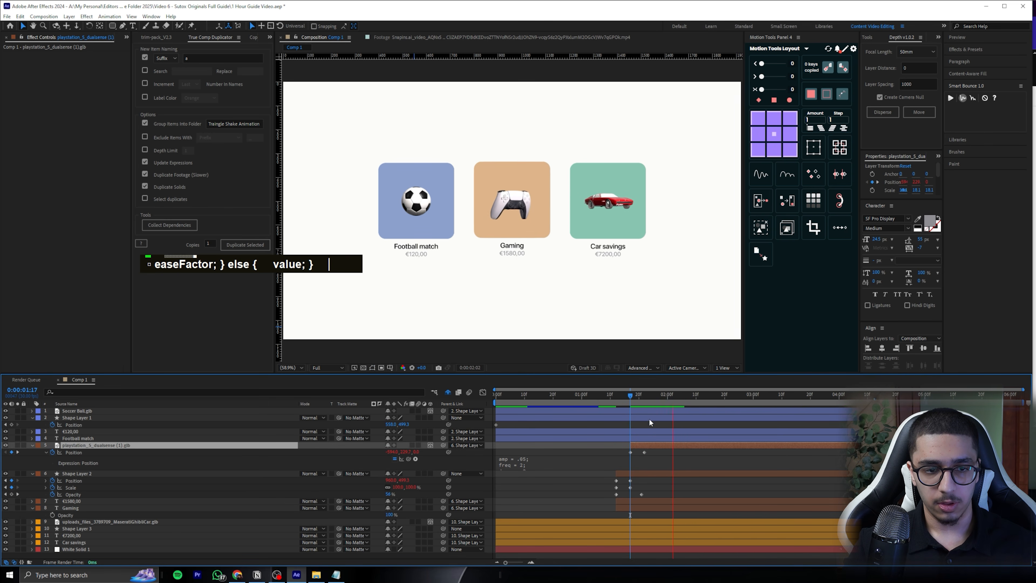
pyautogui.moveTo(619, 397); pyautogui.dragTo(625, 395)
pyautogui.press('space')
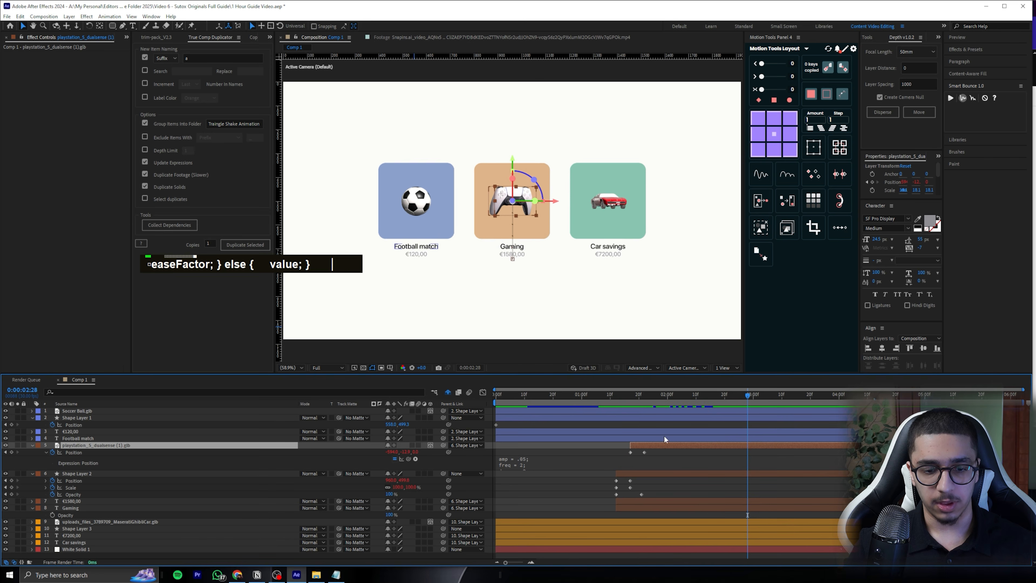
# Try to pre-compose the controller layer as Pre-comp 1 while it is still parented to Shape Layer 2
pyautogui.moveTo(723, 398); pyautogui.dragTo(807, 396)
pyautogui.hotkey('ctrl', 'shift', 'c')
pyautogui.click(710, 338)
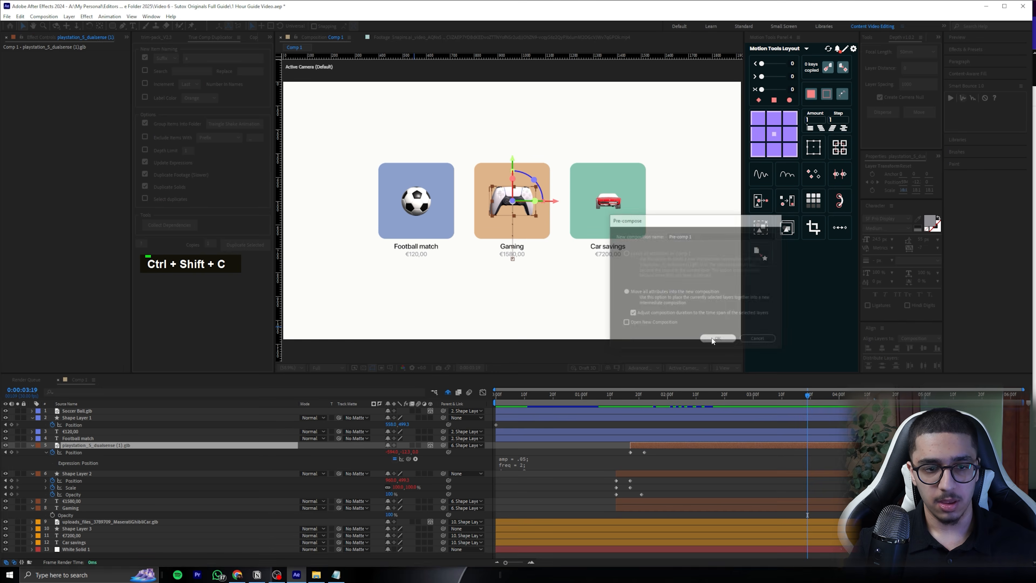
pyautogui.scroll(-3, 560, 274)
pyautogui.scroll(2, 558, 272)
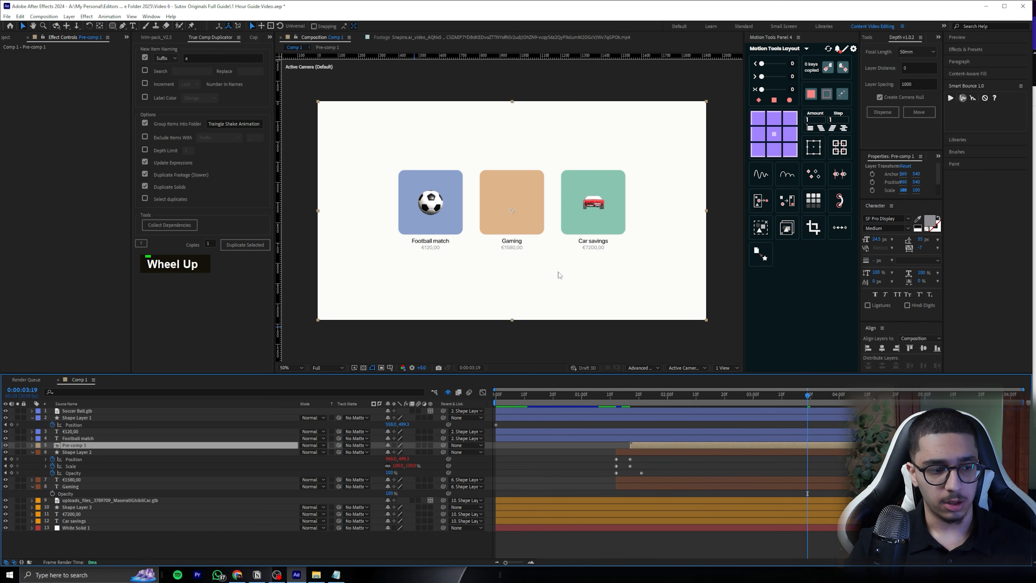
pyautogui.hotkey('ctrl', 'z')
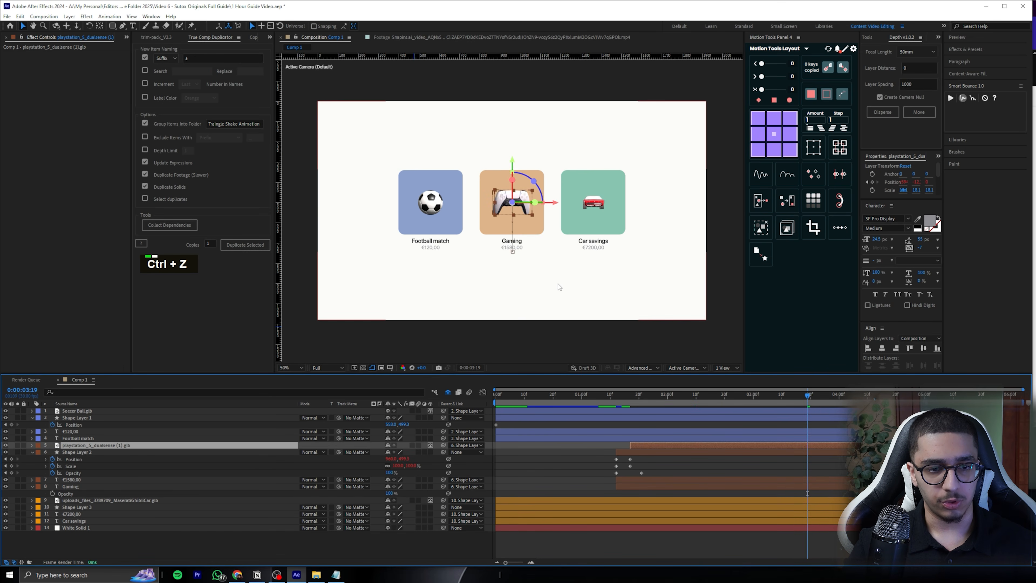
# Set the controller layer's parent to None and pre-compose it as Pre-comp 1 with all attributes moved
pyautogui.click(457, 446)
pyautogui.click(469, 307)
pyautogui.hotkey('ctrl', 'shift', 'c')
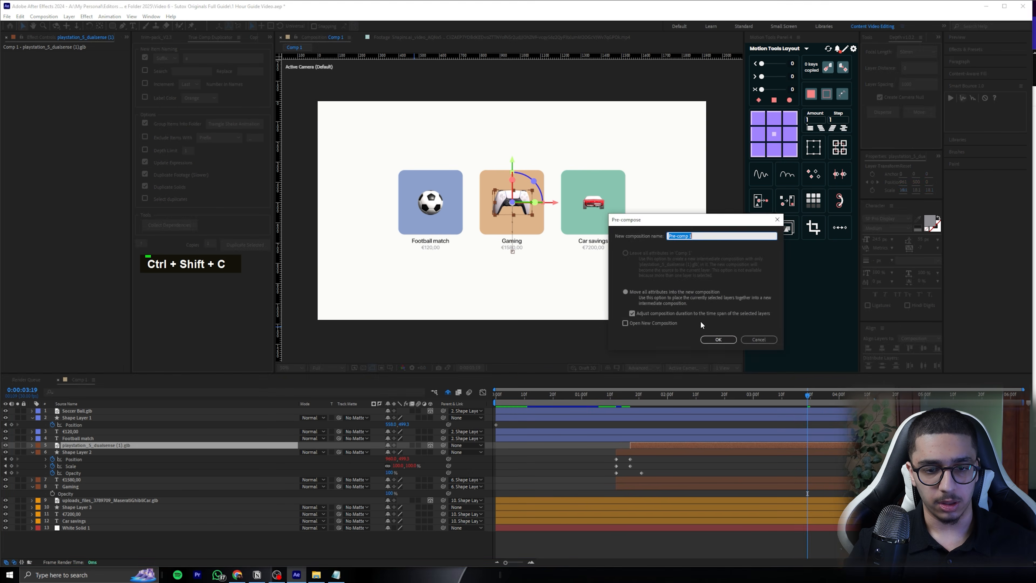
pyautogui.press('Return')
# Parent Pre-comp 1 to Shape Layer 2 and preview the Gaming tile's entrance
pyautogui.moveTo(444, 446); pyautogui.dragTo(282, 451)
pyautogui.click(626, 394)
pyautogui.press('space')
pyautogui.press('space')
pyautogui.press('space')
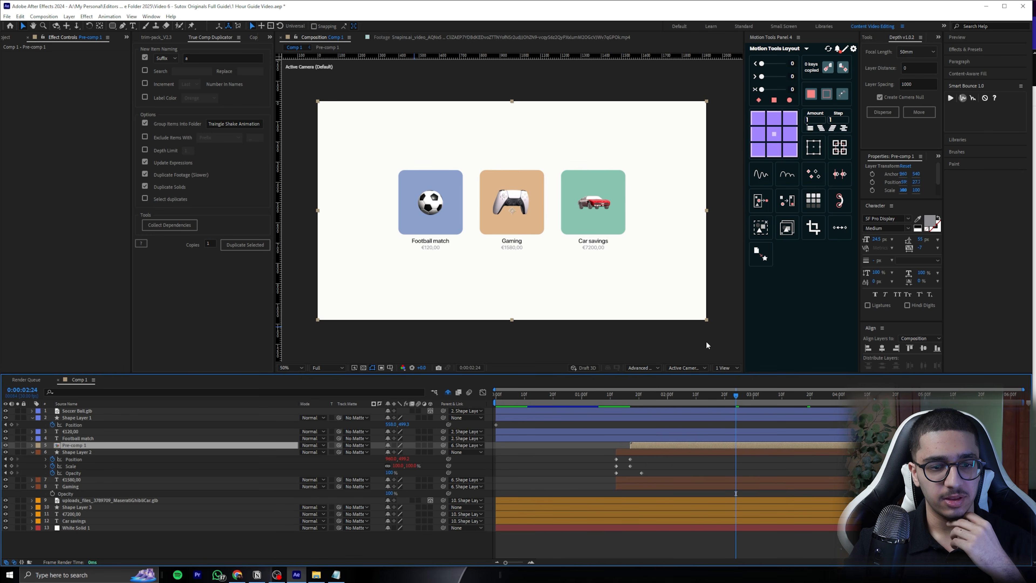
# Duplicate Shape Layer 2 above Pre-comp 1, use the copy as Pre-comp 1's track matte and preview the masked controller
pyautogui.click(90, 452)
pyautogui.hotkey('ctrl', 'd')
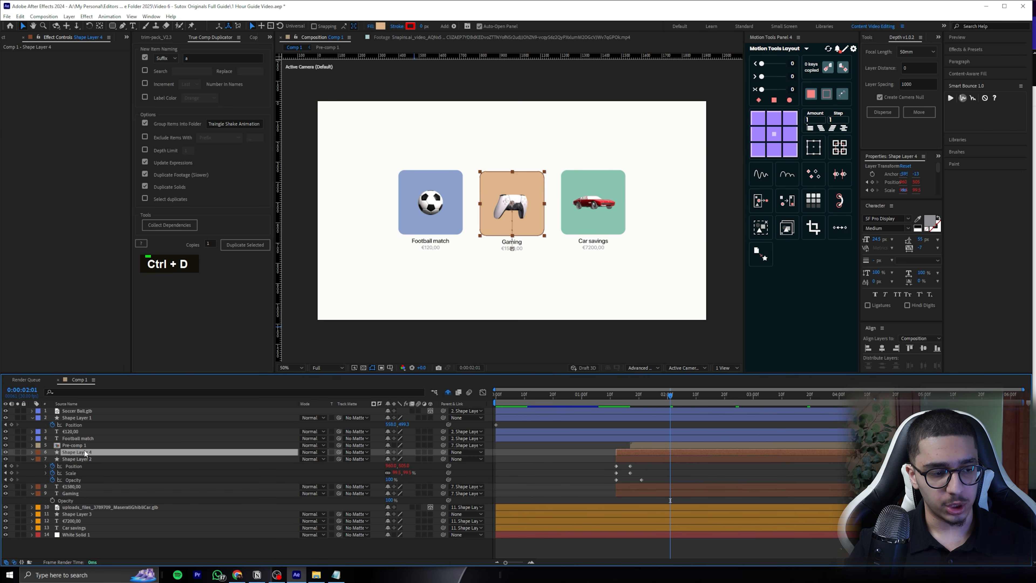
pyautogui.moveTo(84, 449); pyautogui.dragTo(228, 438)
pyautogui.moveTo(339, 451); pyautogui.dragTo(139, 442)
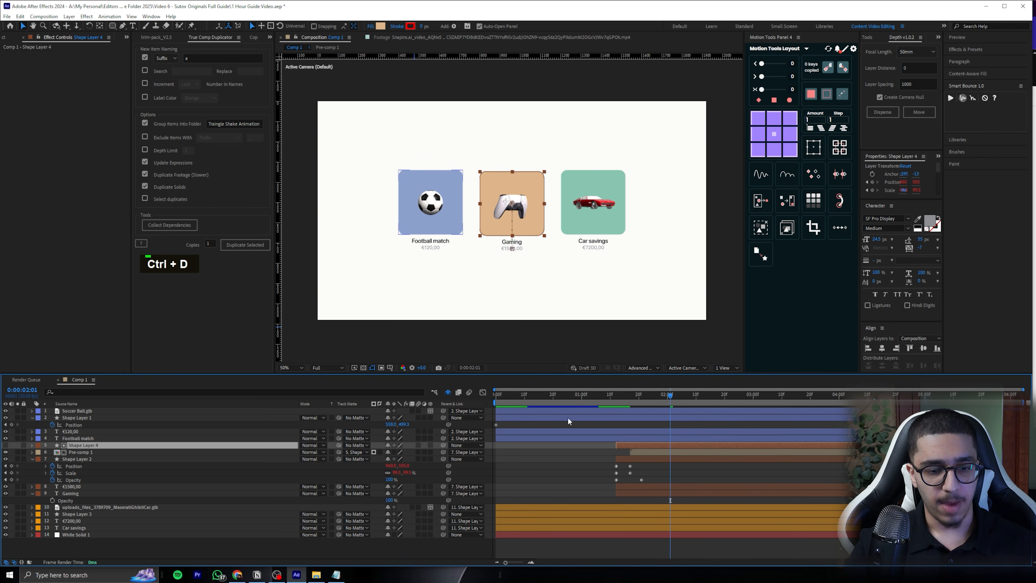
pyautogui.moveTo(651, 406); pyautogui.dragTo(627, 406)
pyautogui.press('space')
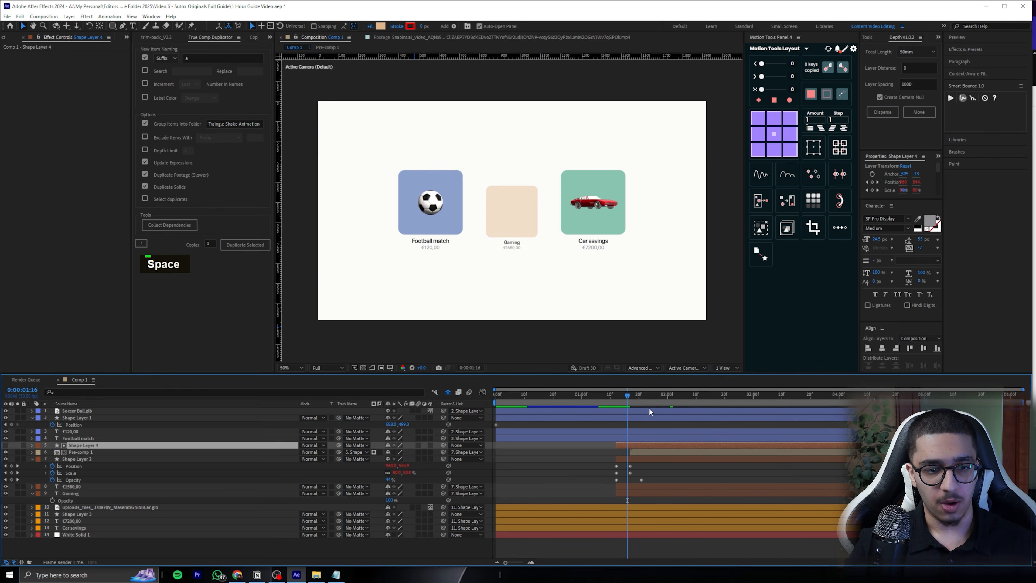
pyautogui.press('space')
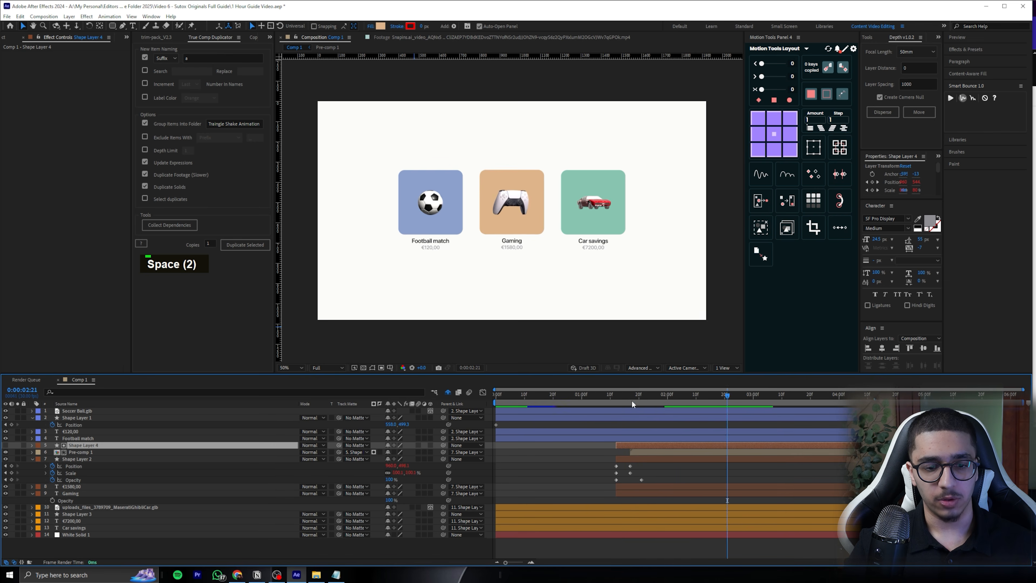
pyautogui.click(615, 396)
pyautogui.press('space')
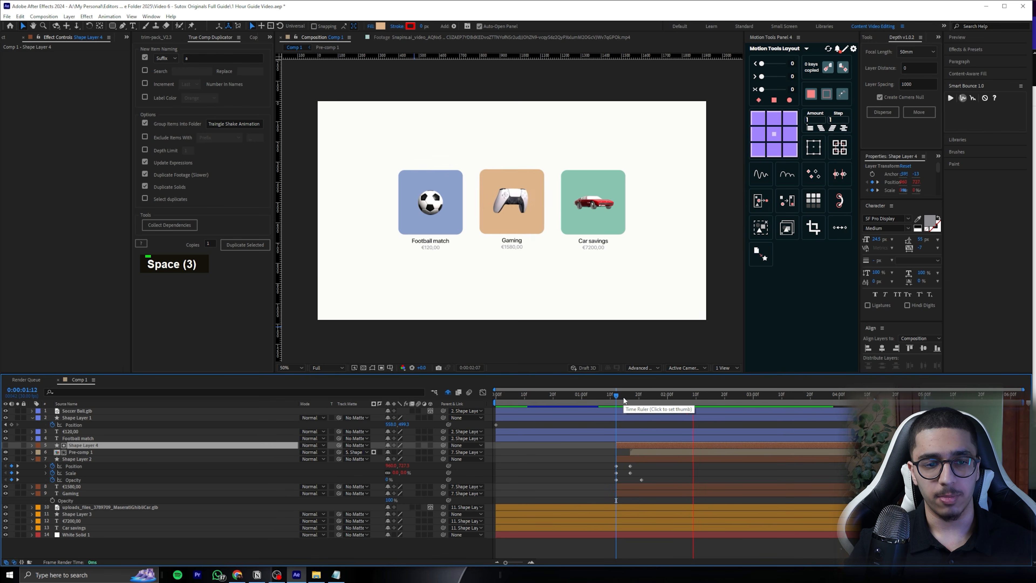
pyautogui.press('space')
# Move Pre-comp 1 about two frames earlier in the timeline and preview the controller's entrance from 0:00:01:12
pyautogui.click(641, 451)
pyautogui.moveTo(641, 452); pyautogui.dragTo(638, 450)
pyautogui.press('space')
pyautogui.click(615, 395)
pyautogui.press('space')
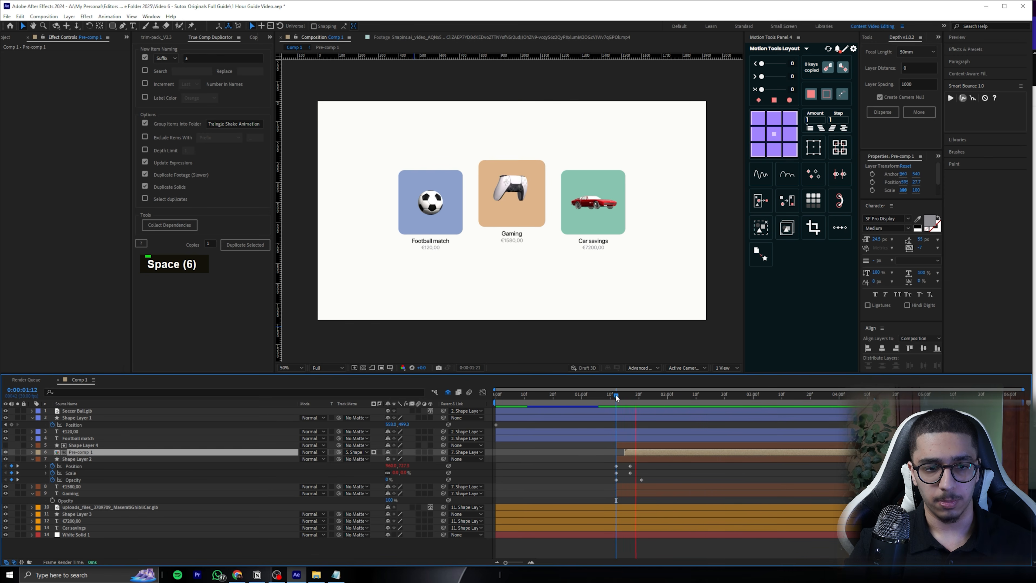
pyautogui.press('space')
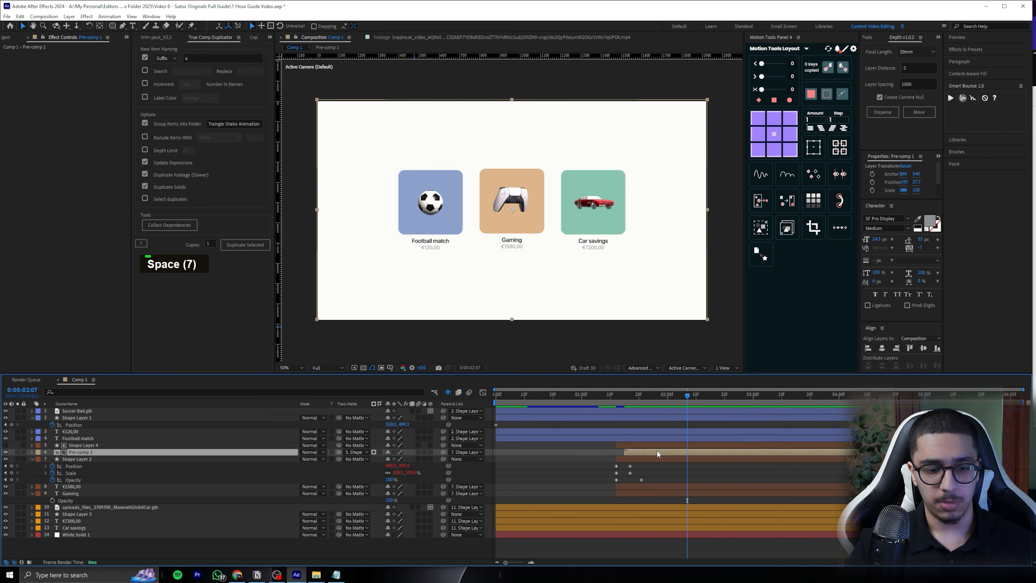
# Open Pre-comp 1 and reveal the controller layer's Position with its expression
pyautogui.press('p')
pyautogui.doubleClick(93, 451)
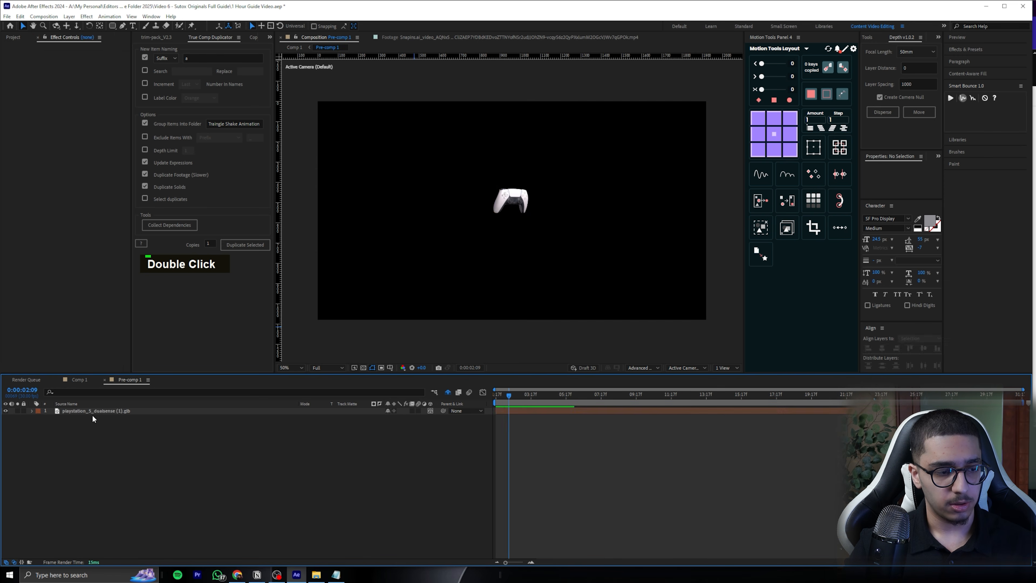
pyautogui.click(96, 411)
pyautogui.press('p')
pyautogui.keyDown('alt'); pyautogui.click(52, 417); pyautogui.keyUp('alt')
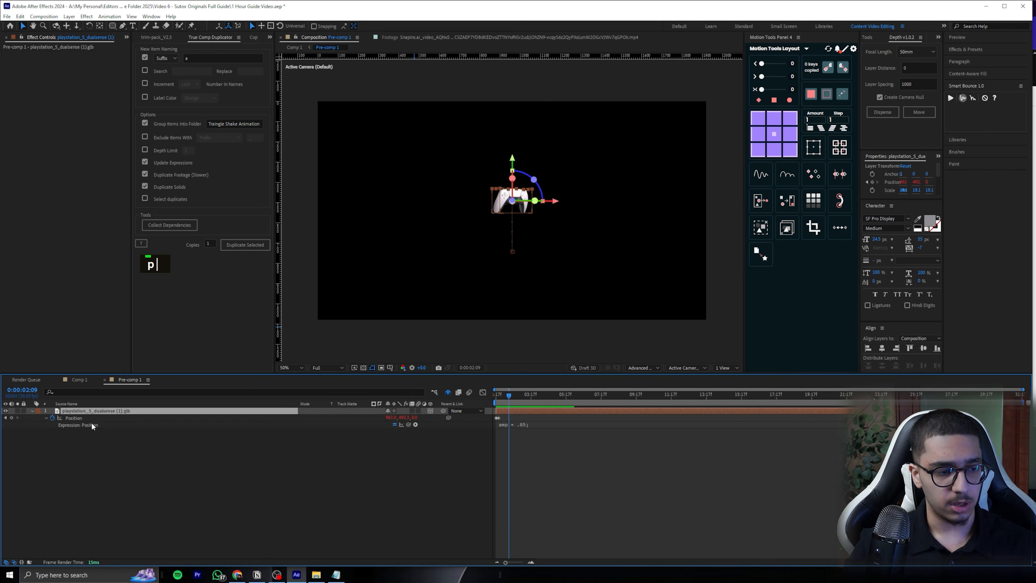
# Set freq to 1.7 and amp to .02 in the controller's Position bounce expression
pyautogui.click(535, 426)
pyautogui.click(543, 430)
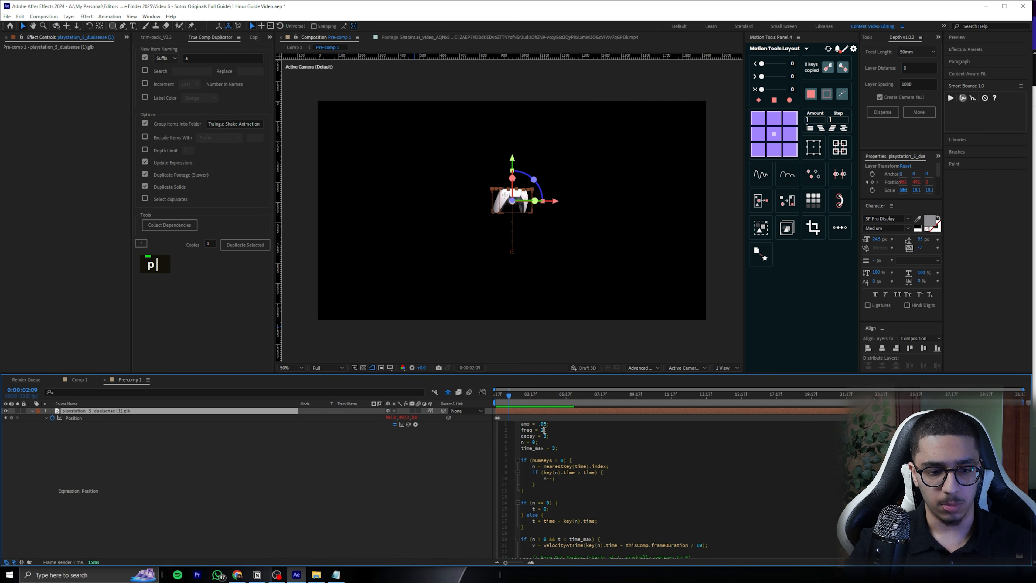
pyautogui.press('BackSpace')
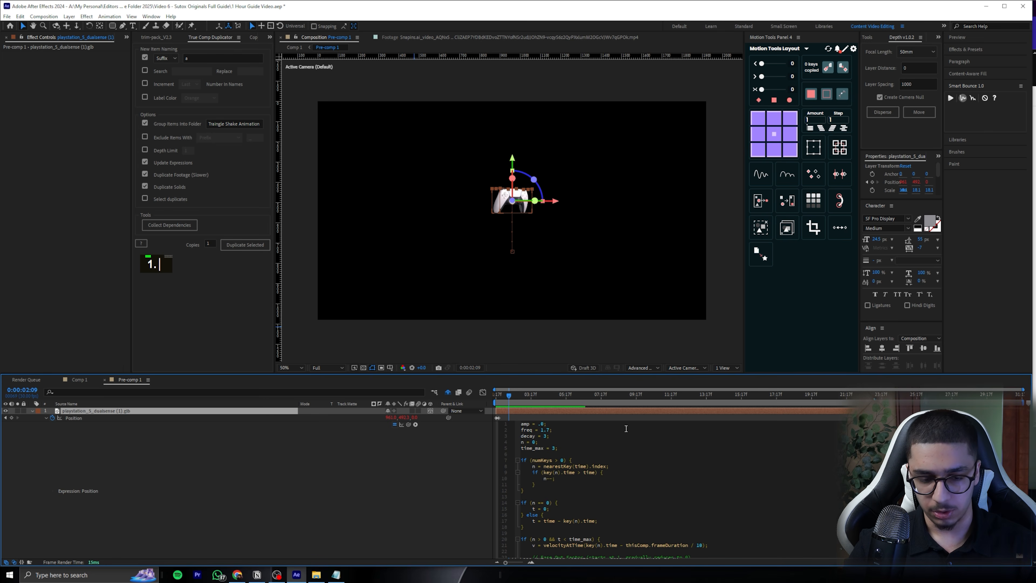
pyautogui.press('BackSpace')
pyautogui.write('2')
pyautogui.click(561, 417)
pyautogui.press('Tab')
pyautogui.click(551, 415)
# Return to Comp 1 and preview the Gaming tile's entrance from 0:00:01:12
pyautogui.moveTo(653, 400)
pyautogui.mouseDown()
pyautogui.moveTo(626, 400)
pyautogui.moveTo(665, 397)
pyautogui.mouseUp()
pyautogui.press('space')
pyautogui.press('space')
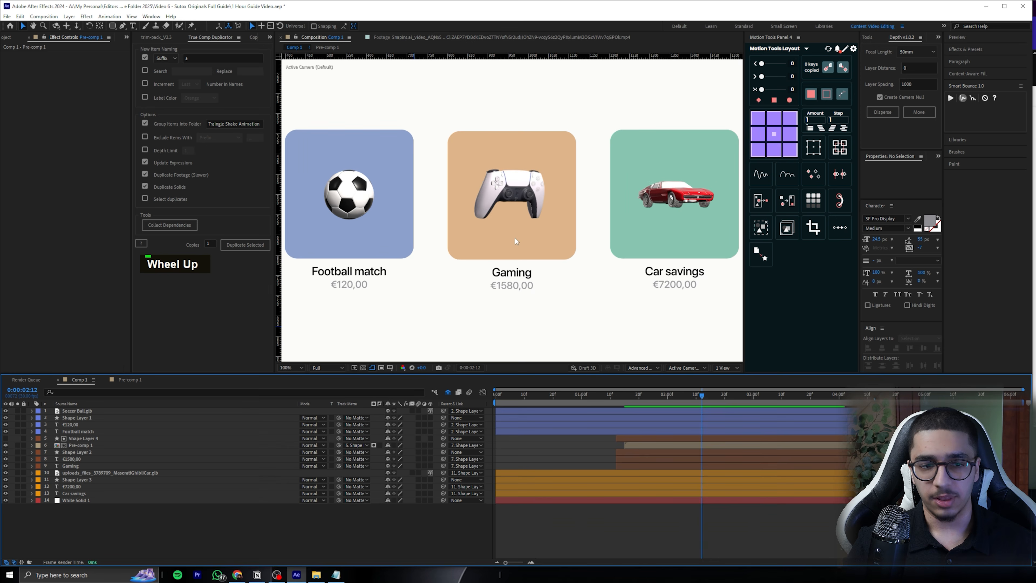
pyautogui.moveTo(701, 397); pyautogui.dragTo(616, 391)
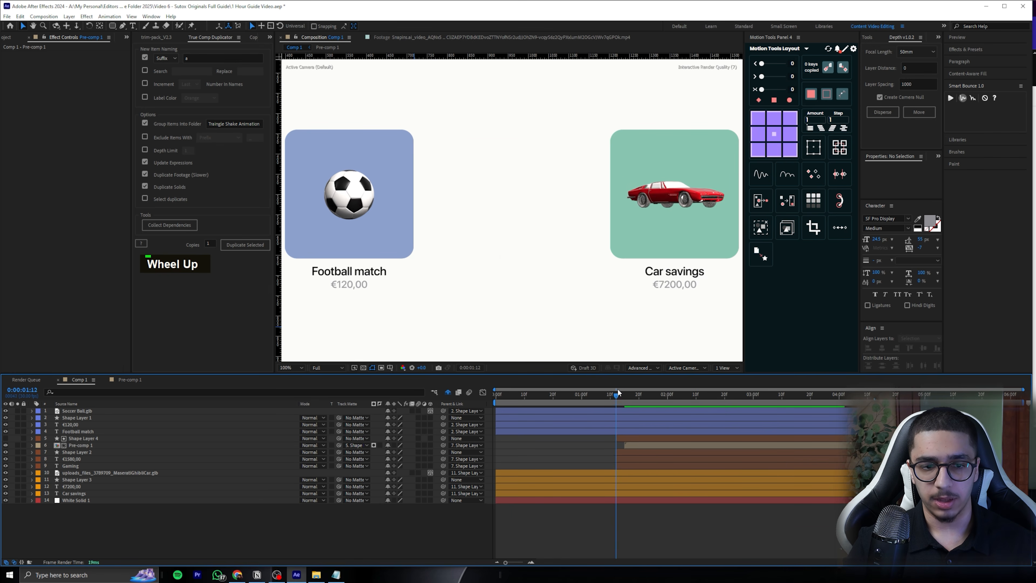
pyautogui.press('space')
# Add Position keyframes to the Gaming text layer at 0:00:01:12 and 0:00:01:17
pyautogui.click(508, 280)
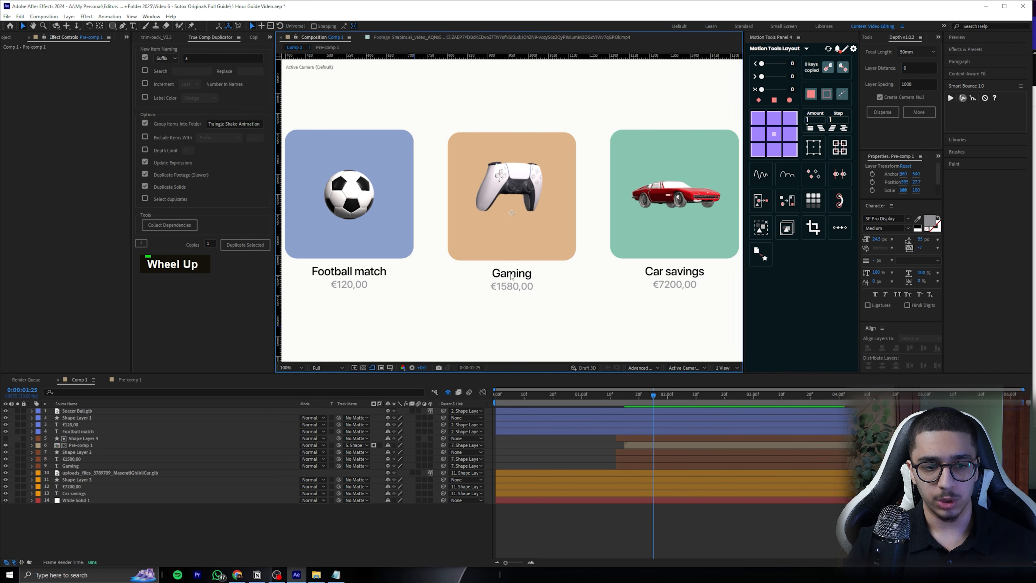
pyautogui.click(81, 467)
pyautogui.press('p')
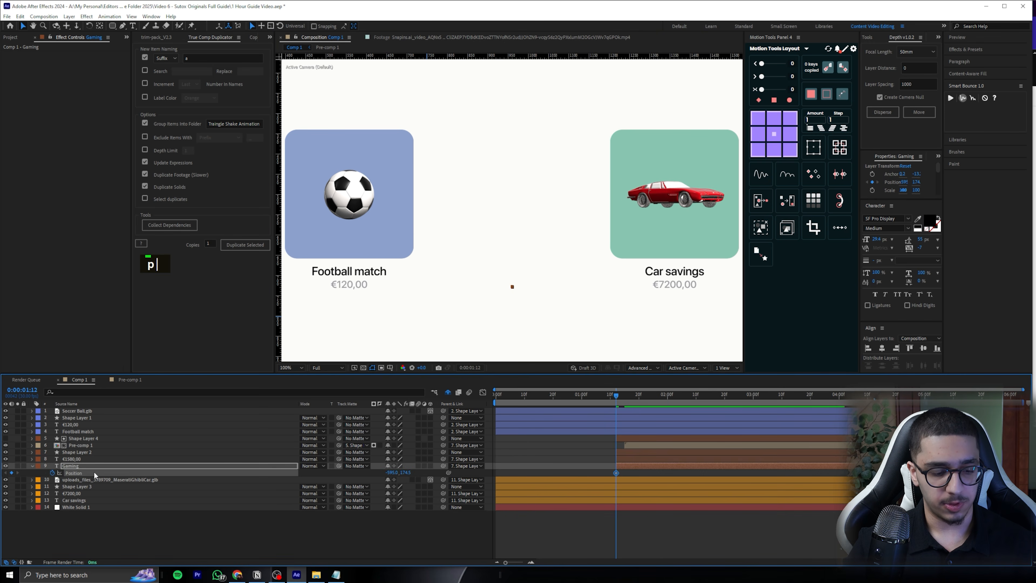
pyautogui.press('u')
pyautogui.scroll(-2, 648, 496)
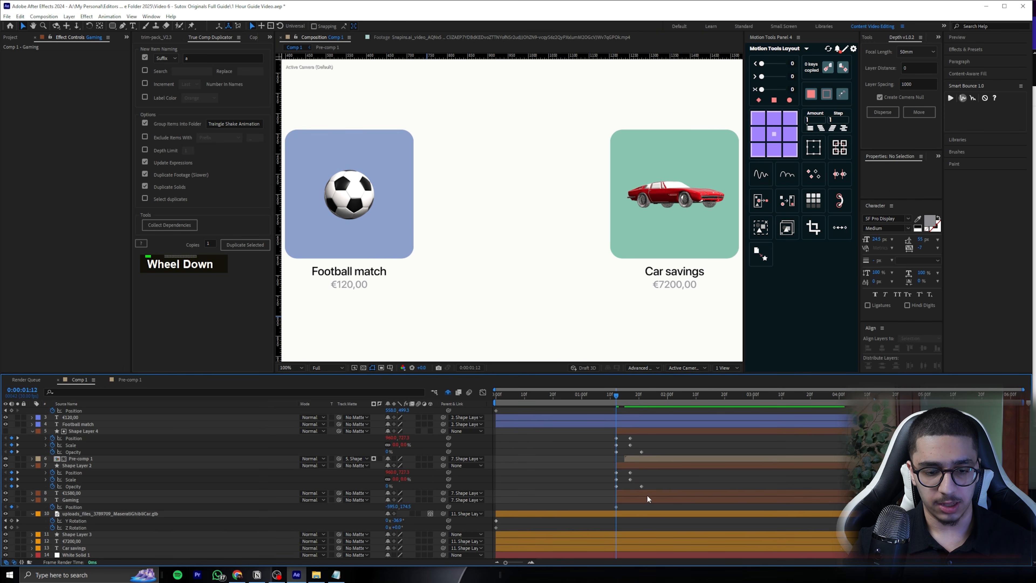
pyautogui.moveTo(627, 395); pyautogui.dragTo(630, 394)
pyautogui.click(12, 507)
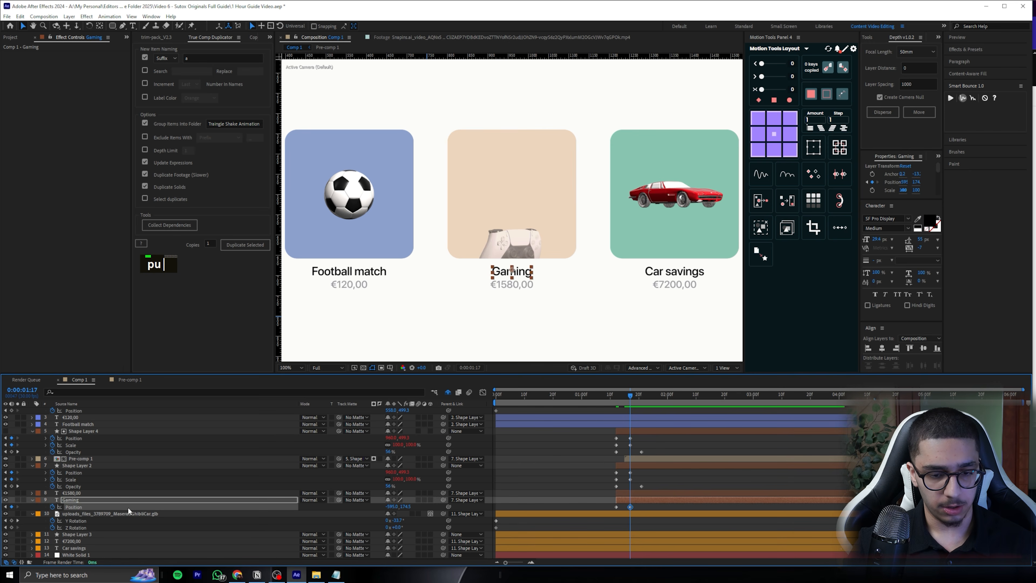
# Lower the Gaming text at its 0:00:01:12 Position keyframe and paste the bounce expression onto its Position
pyautogui.press('j')
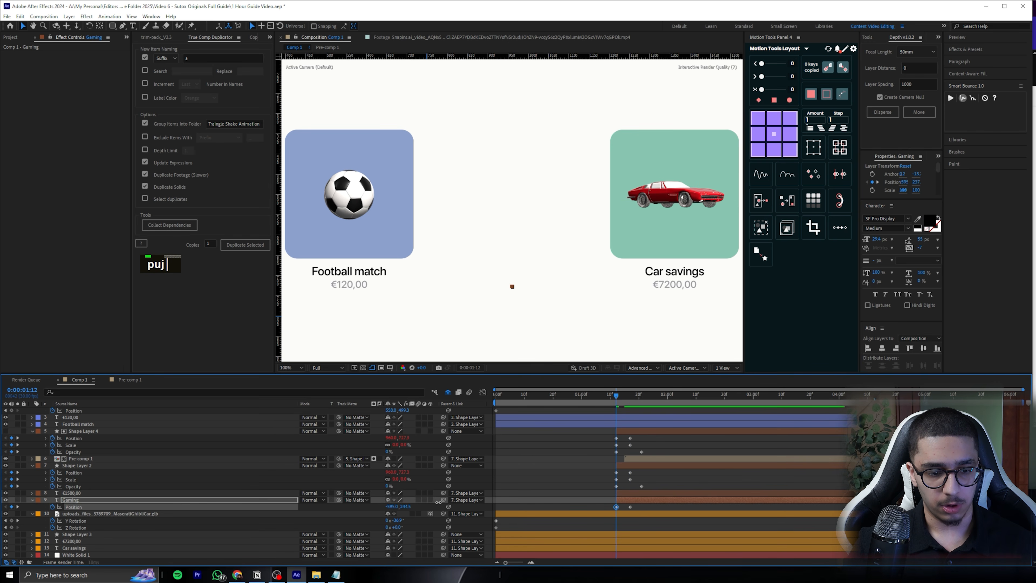
pyautogui.press('Down')
pyautogui.moveTo(617, 398); pyautogui.dragTo(630, 395)
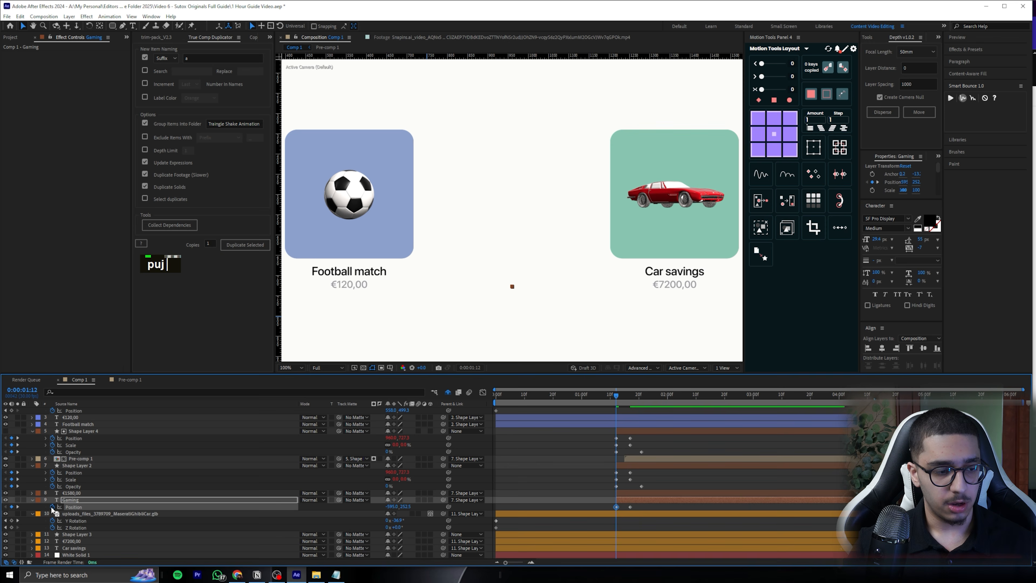
pyautogui.keyDown('alt'); pyautogui.click(53, 507); pyautogui.keyUp('alt')
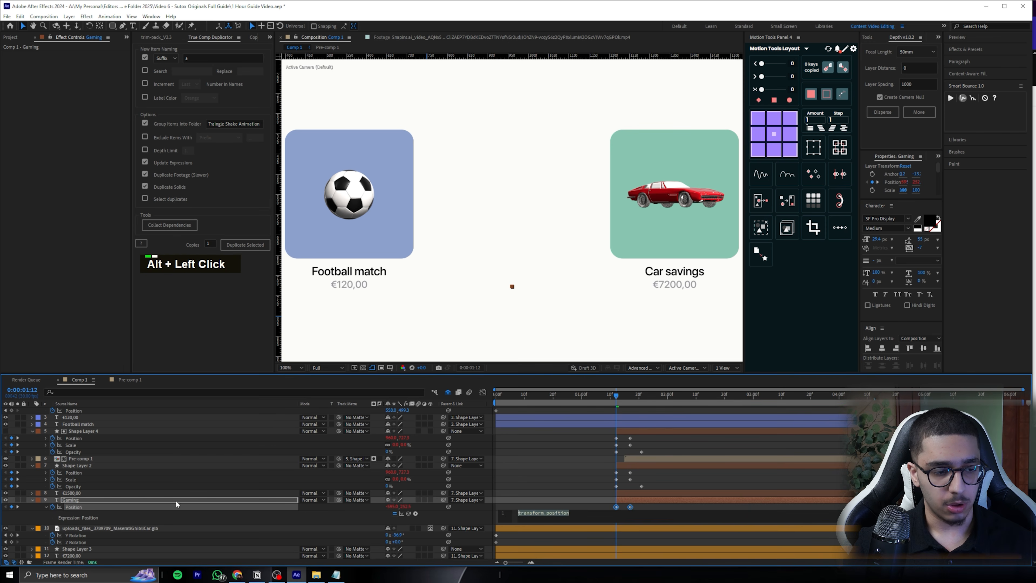
pyautogui.hotkey('ctrl', 'v')
pyautogui.click(578, 506)
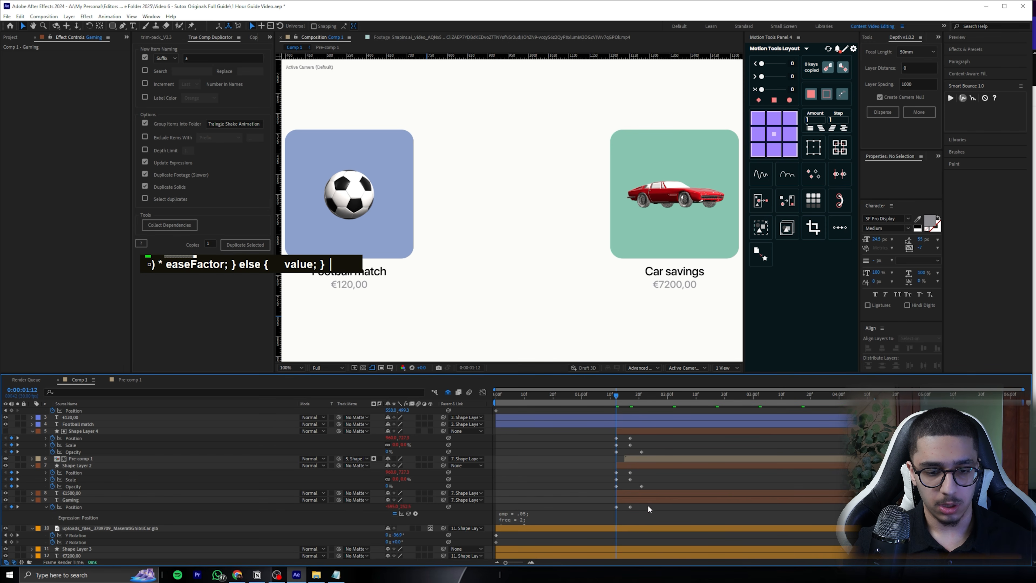
# Delay the Gaming text's Position keyframes to start at 0:00:01:16, readjust the starting position and preview the movement
pyautogui.moveTo(648, 505); pyautogui.dragTo(615, 510)
pyautogui.moveTo(621, 510); pyautogui.dragTo(629, 509)
pyautogui.moveTo(617, 397); pyautogui.dragTo(621, 396)
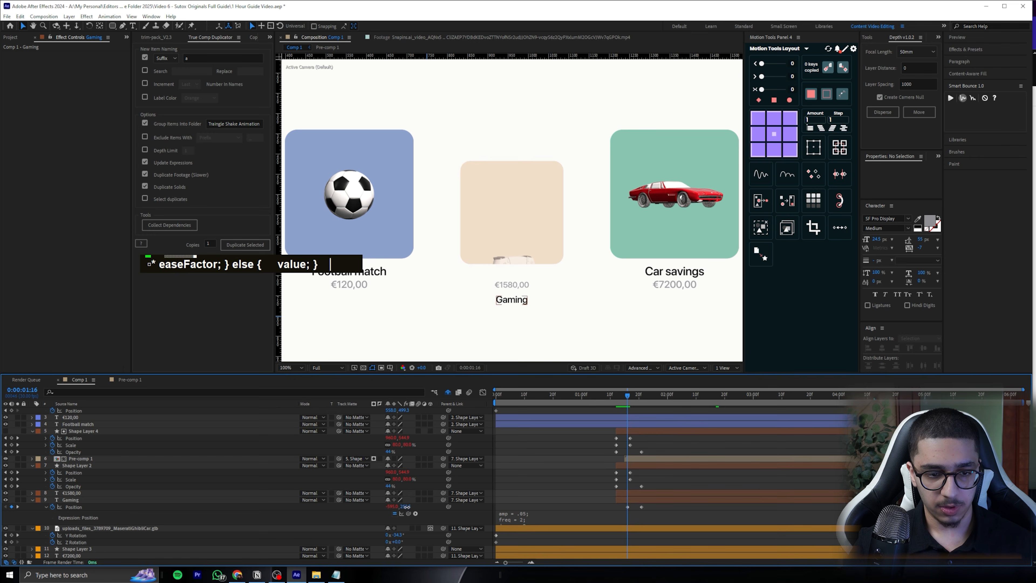
pyautogui.moveTo(406, 507); pyautogui.dragTo(400, 506)
pyautogui.moveTo(668, 397); pyautogui.dragTo(636, 397)
pyautogui.press('space')
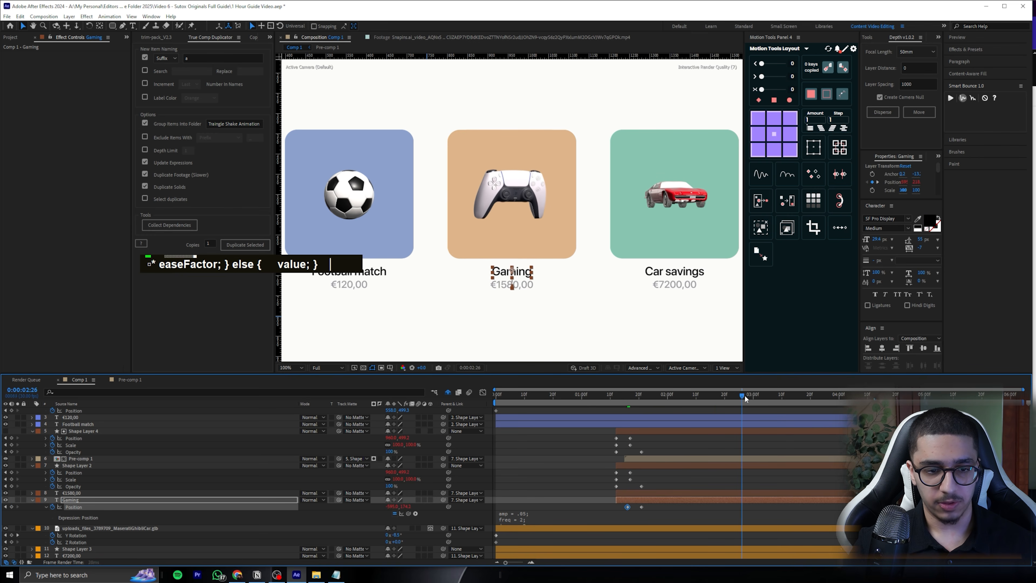
# Parent the €1580,00 text layer to the Gaming text layer and preview the tile's entrance from 0:00:01:12
pyautogui.click(444, 493)
pyautogui.moveTo(444, 501); pyautogui.dragTo(302, 500)
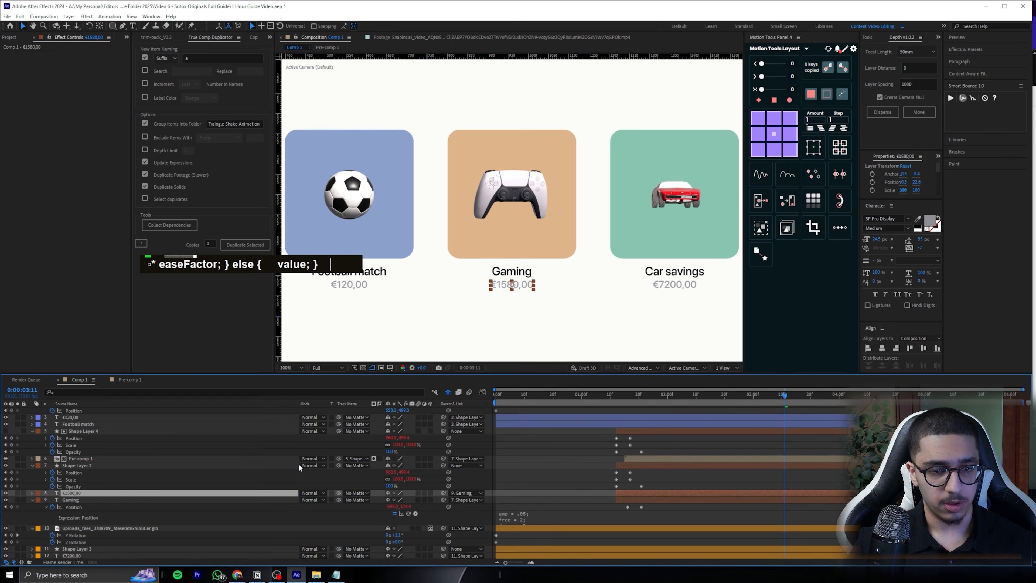
pyautogui.moveTo(630, 398); pyautogui.dragTo(616, 397)
pyautogui.press('space')
pyautogui.press('space')
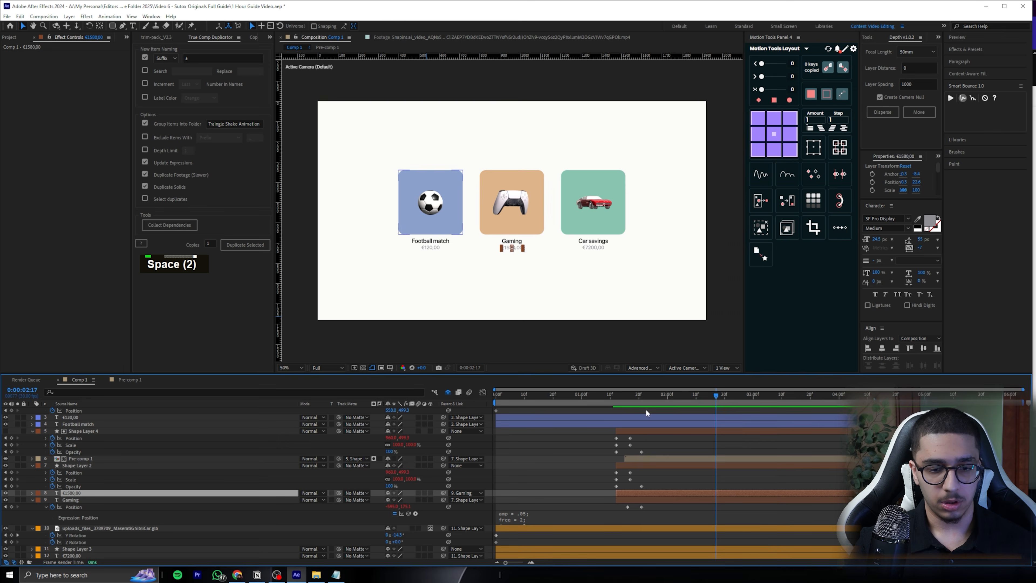
pyautogui.moveTo(636, 396); pyautogui.dragTo(625, 397)
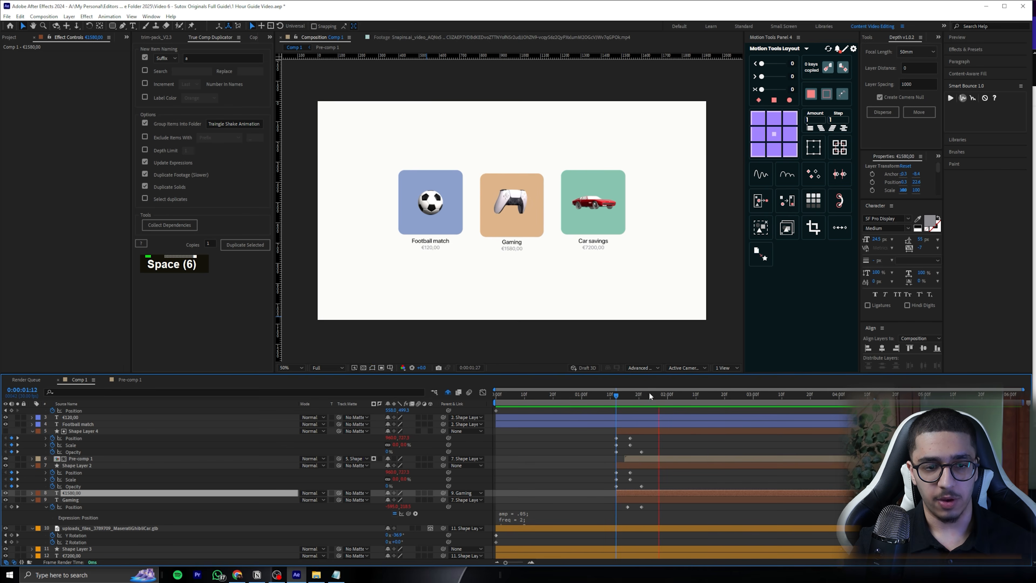
pyautogui.press('space')
pyautogui.scroll(2, 534, 277)
pyautogui.press('space')
# Add Position keyframes to the €1580,00 text layer, with the text lowered at the first one
pyautogui.press('p')
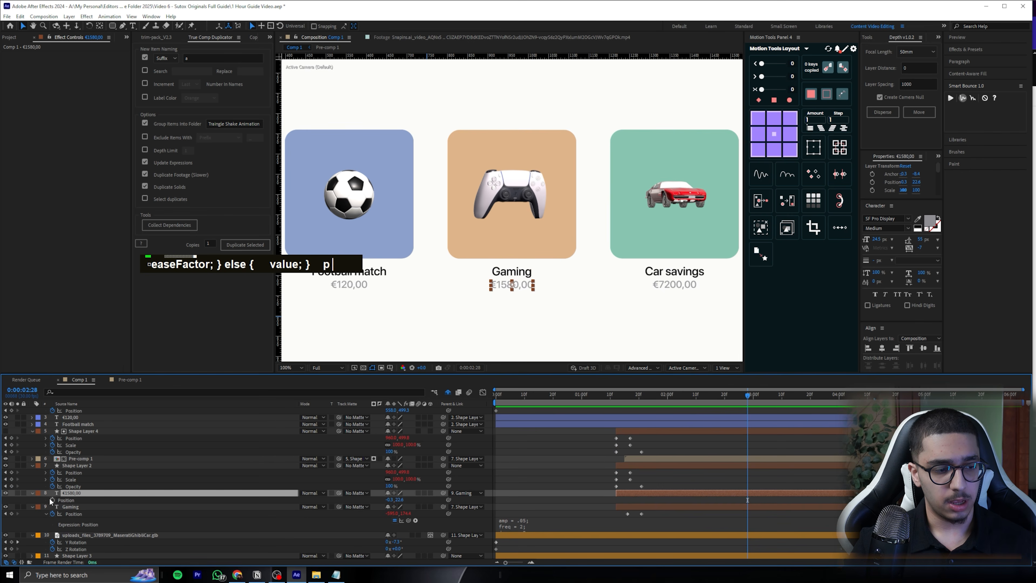
pyautogui.click(55, 501)
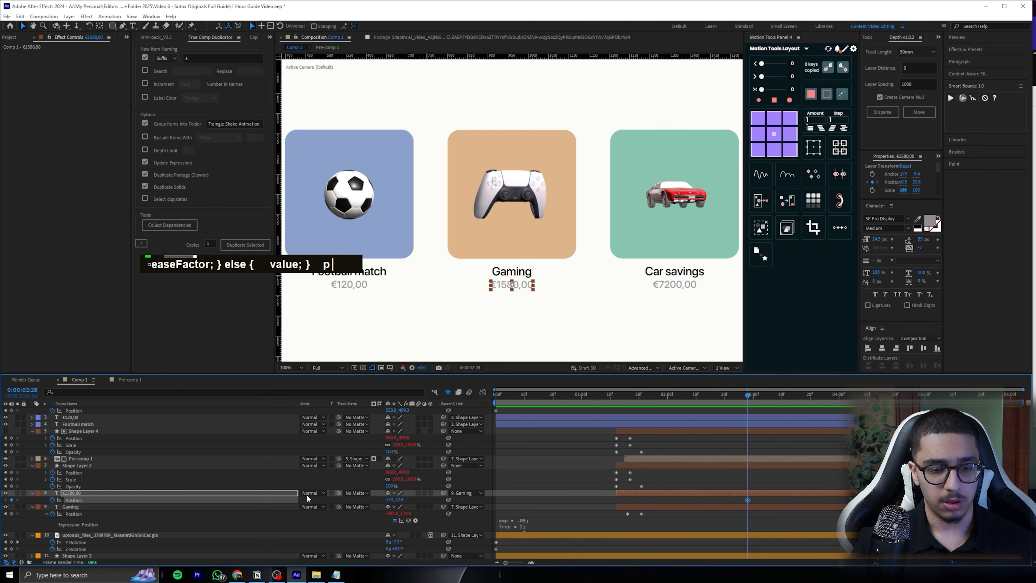
pyautogui.moveTo(400, 501); pyautogui.dragTo(415, 499)
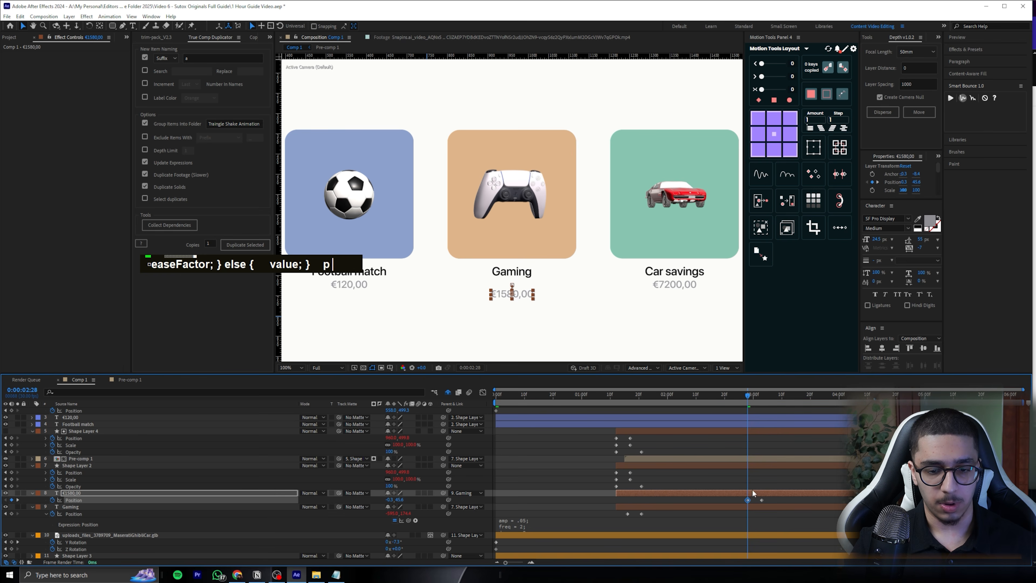
# Paste the bounce expression onto the €1580,00 Position, stagger its keyframes just after the Gaming text's, and preview the entrance
pyautogui.keyDown('alt'); pyautogui.click(53, 500); pyautogui.keyUp('alt')
pyautogui.hotkey('ctrl', 'v')
pyautogui.click(765, 483)
pyautogui.moveTo(766, 483); pyautogui.dragTo(639, 505)
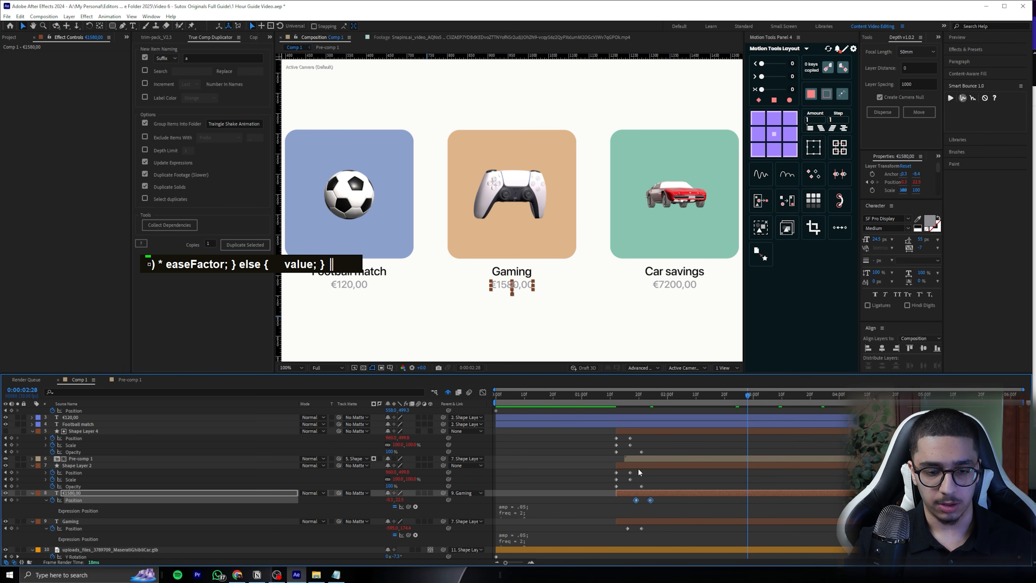
pyautogui.click(623, 396)
pyautogui.press('space')
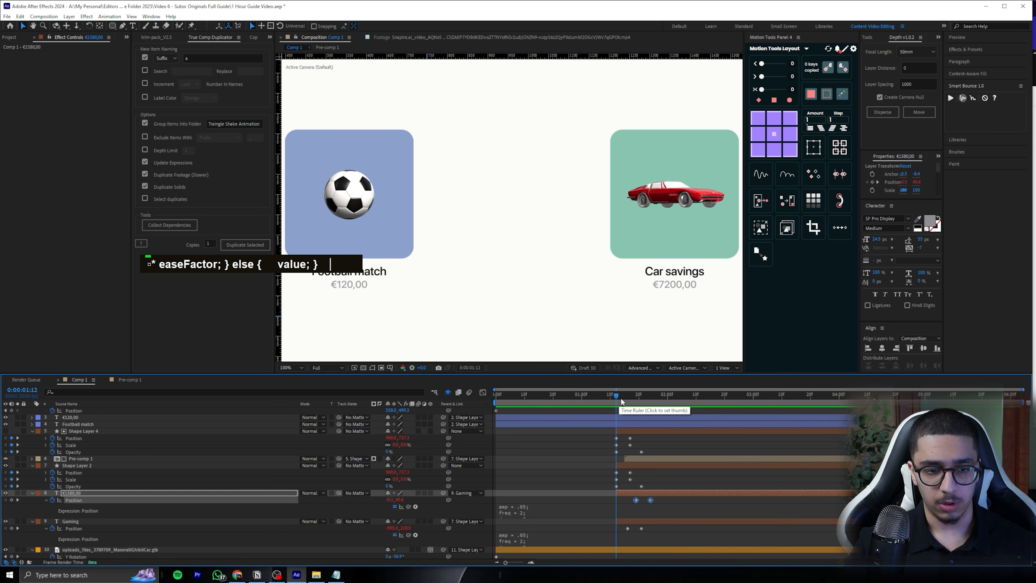
pyautogui.click(627, 402)
pyautogui.moveTo(627, 401); pyautogui.dragTo(669, 397)
# Collapse the expanded properties of all layers in Comp 1 and fit the whole composition in view
pyautogui.hotkey('ctrl', 'a')
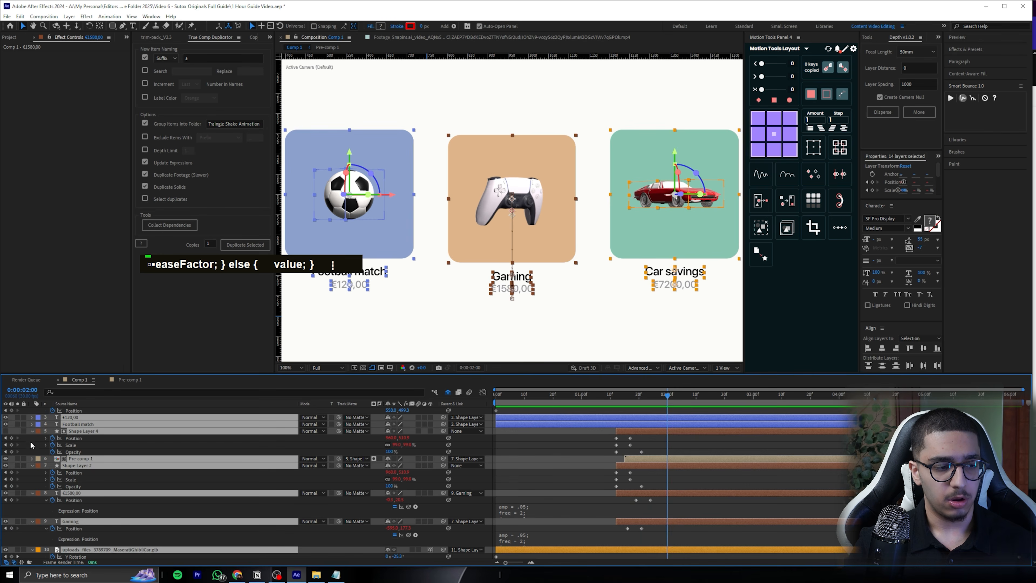
pyautogui.click(31, 431)
pyautogui.click(680, 514)
pyautogui.scroll(-1, 540, 318)
pyautogui.moveTo(669, 394); pyautogui.dragTo(738, 414)
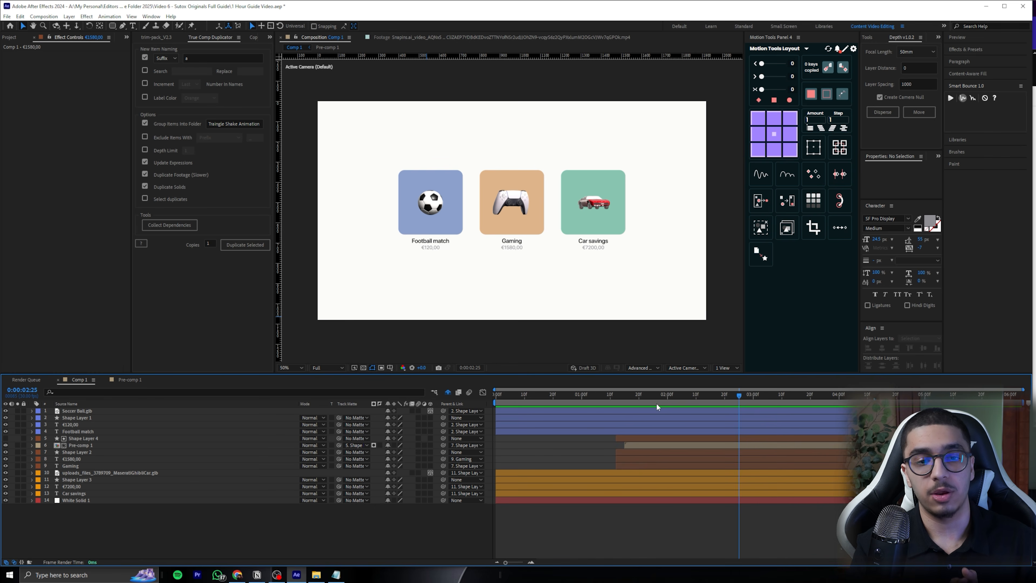
# Trim the four Football match tile layers to start at 0:00:01:12, matching the start of the Gaming tile
pyautogui.click(624, 438)
pyautogui.press('t')
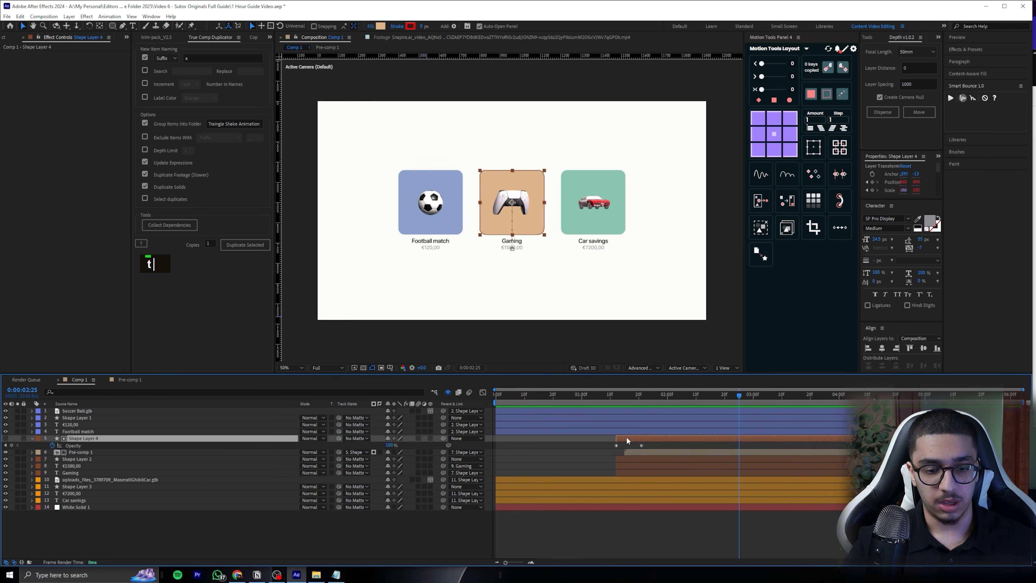
pyautogui.click(617, 397)
pyautogui.click(632, 410)
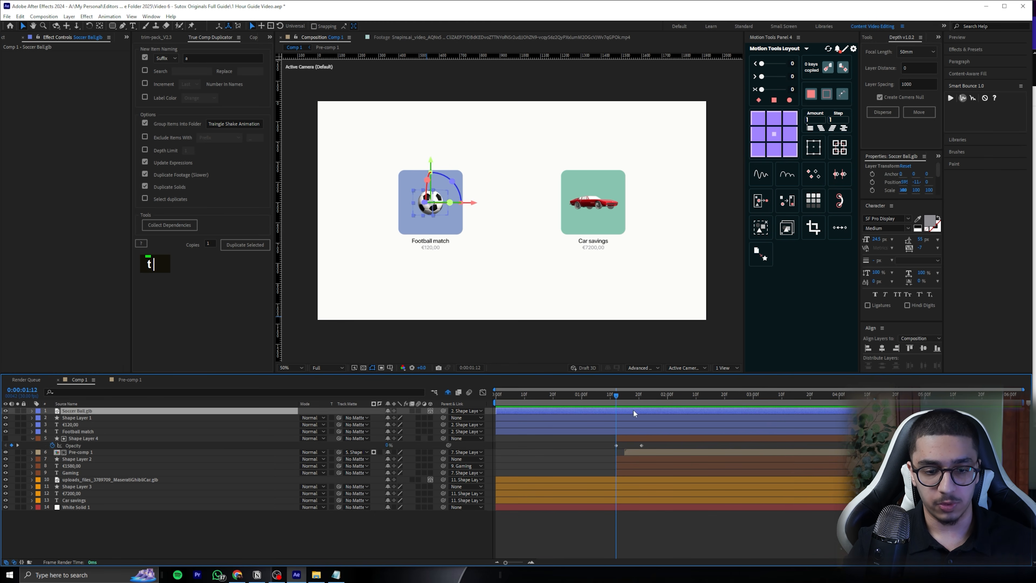
pyautogui.keyDown('shift'); pyautogui.click(632, 431); pyautogui.keyUp('shift')
pyautogui.moveTo(610, 413); pyautogui.dragTo(735, 403)
pyautogui.keyDown('shift'); pyautogui.click(735, 403); pyautogui.keyUp('shift')
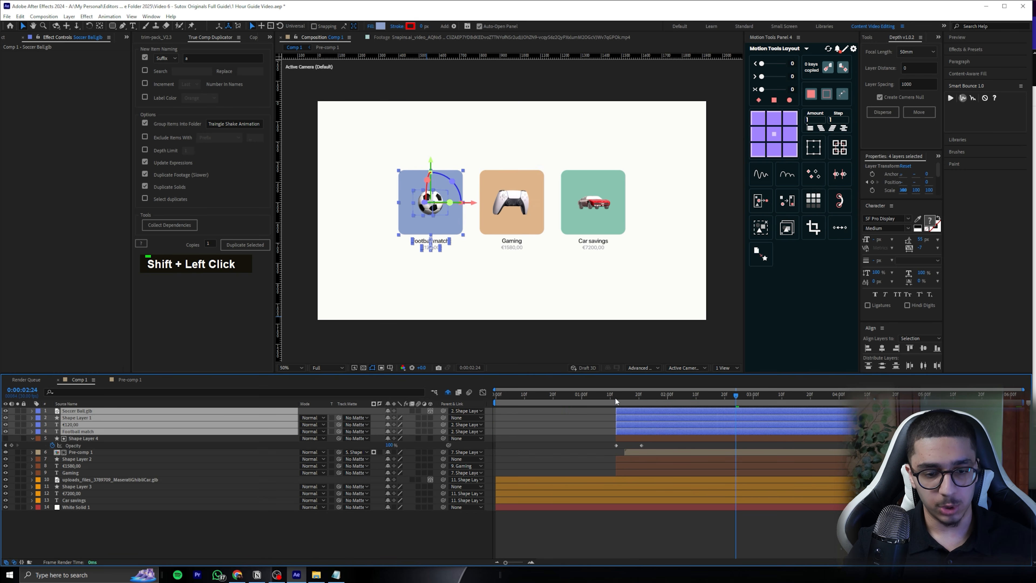
pyautogui.moveTo(616, 397); pyautogui.dragTo(619, 398)
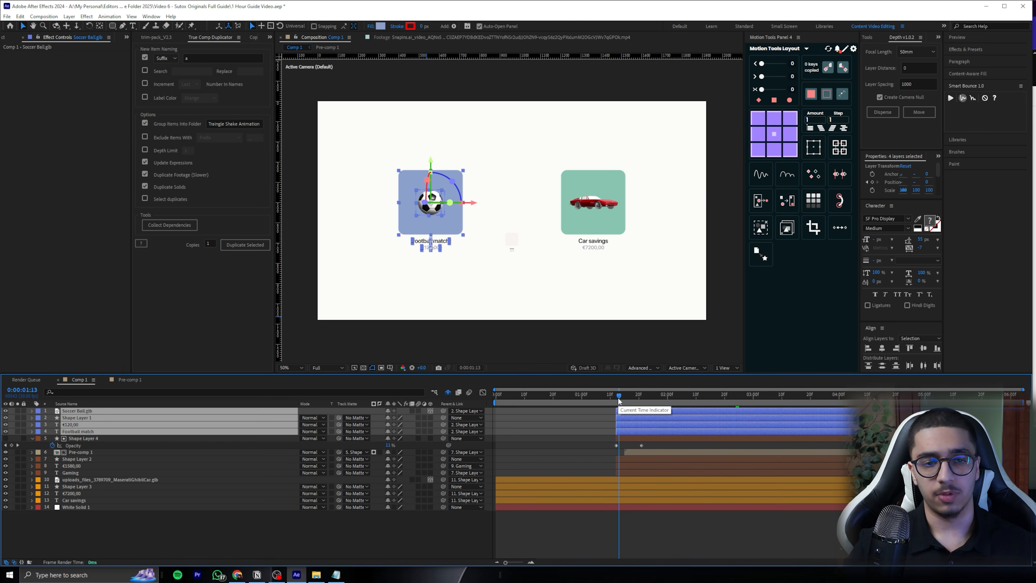
# Save the project and preview Comp 1 with the Football, Gaming and Car layers animating together
pyautogui.doubleClick(79, 446)
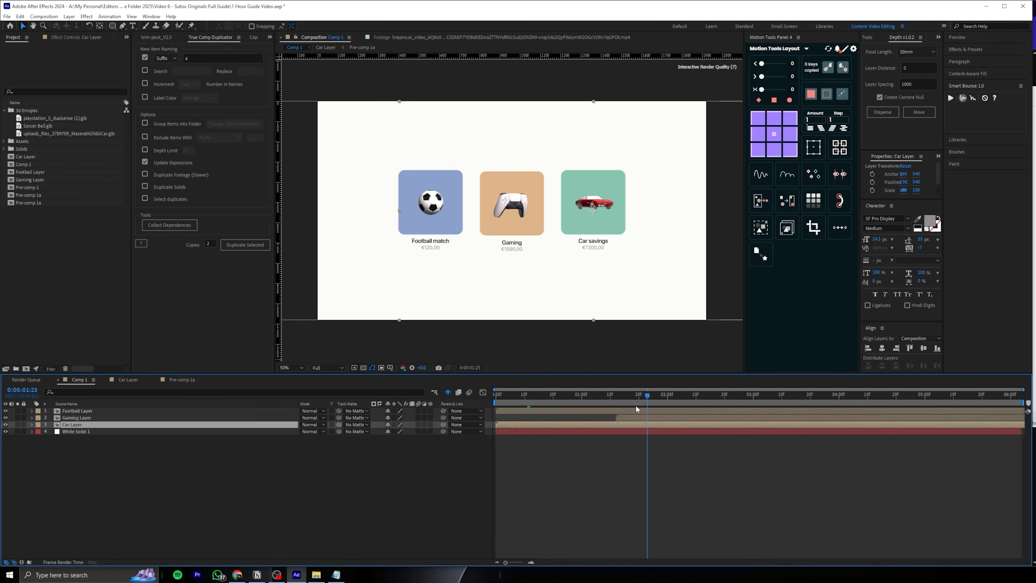
pyautogui.hotkey('ctrl', 's')
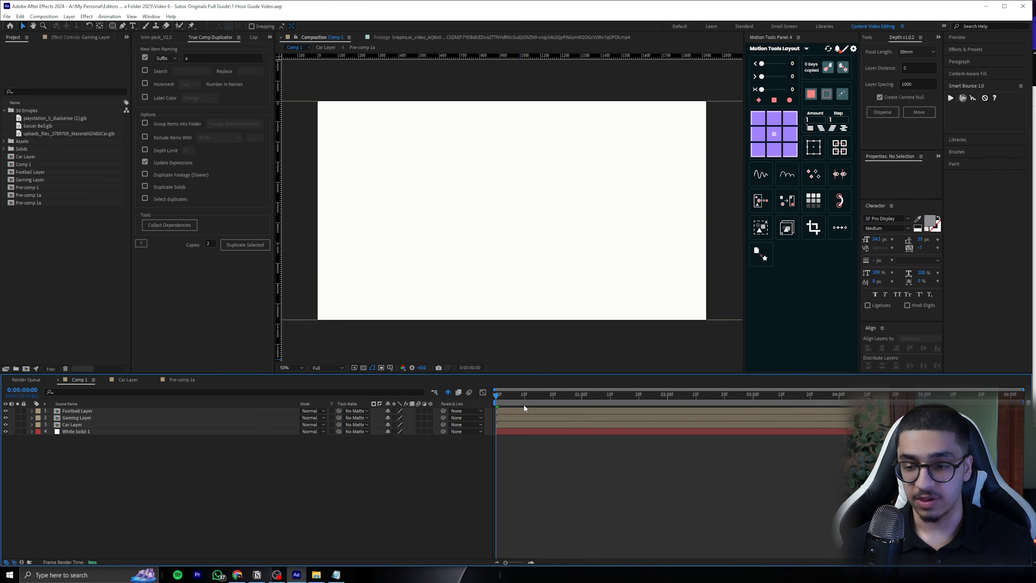
pyautogui.press('space')
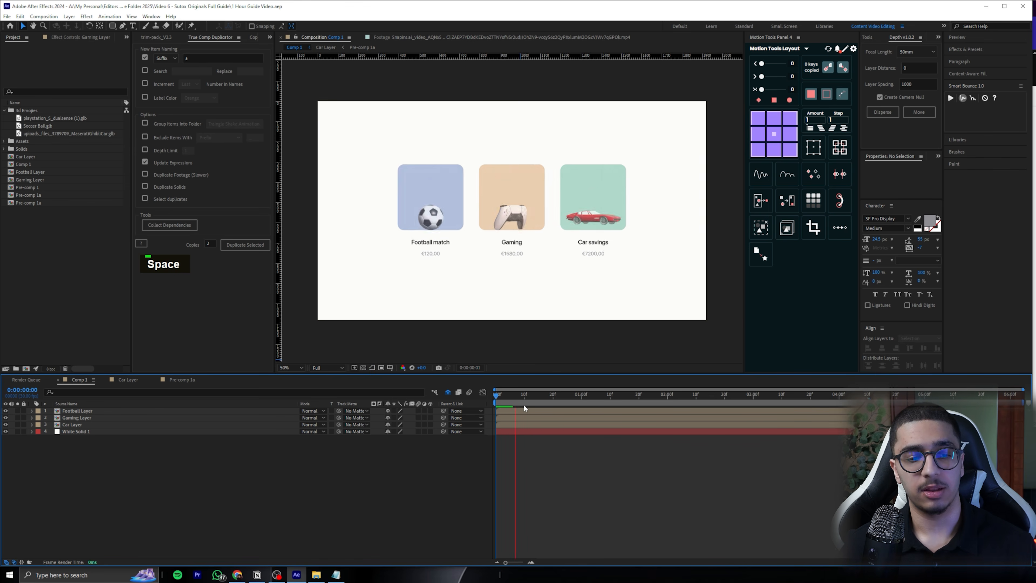
pyautogui.press('space')
pyautogui.press('space')
# Move the Gaming Layer to start at 0:00:01:11 and preview it
pyautogui.moveTo(553, 393); pyautogui.dragTo(613, 388)
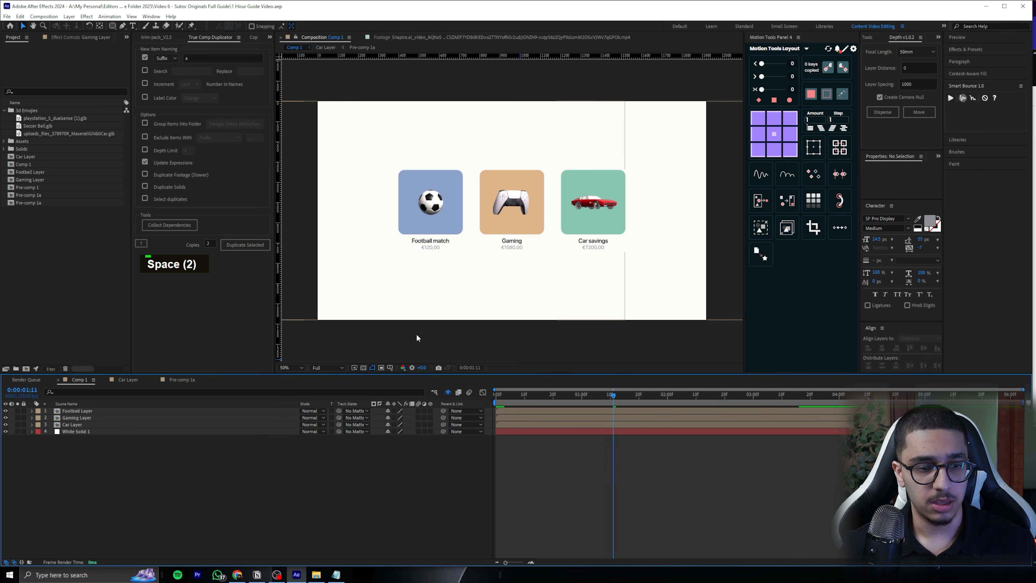
pyautogui.click(98, 417)
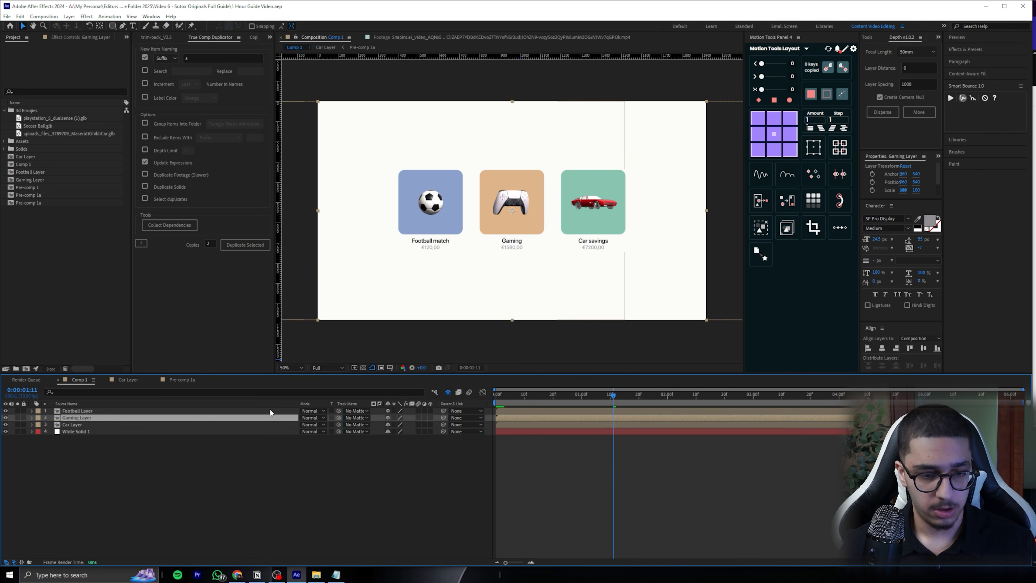
pyautogui.press('[')
pyautogui.press('space')
pyautogui.press('space')
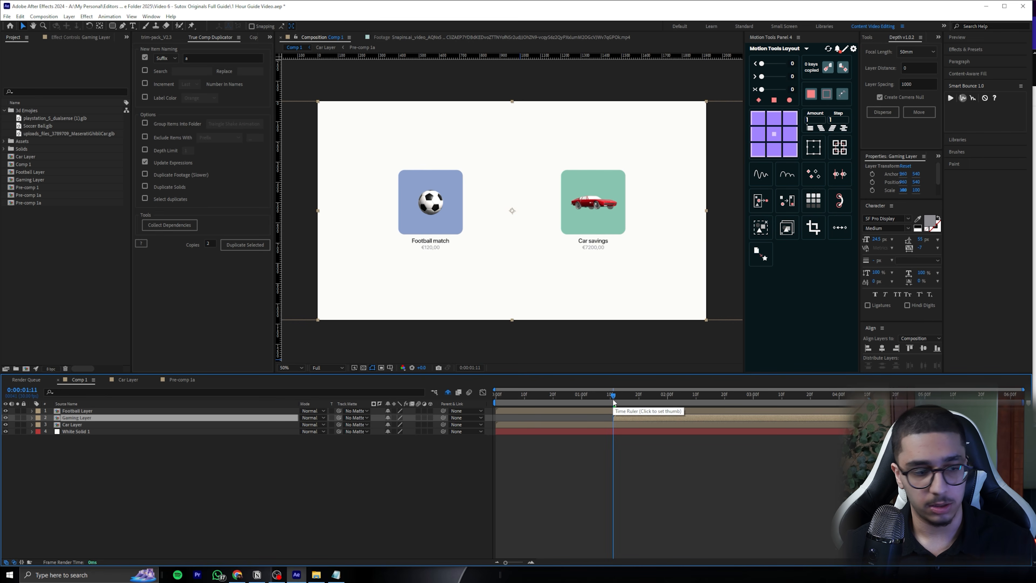
# Move the Car Layer to start at about 0:00:02:10 and preview the three staggered entrances from the beginning
pyautogui.moveTo(614, 396); pyautogui.dragTo(450, 404)
pyautogui.click(699, 420)
pyautogui.press('[')
pyautogui.moveTo(595, 405); pyautogui.dragTo(402, 403)
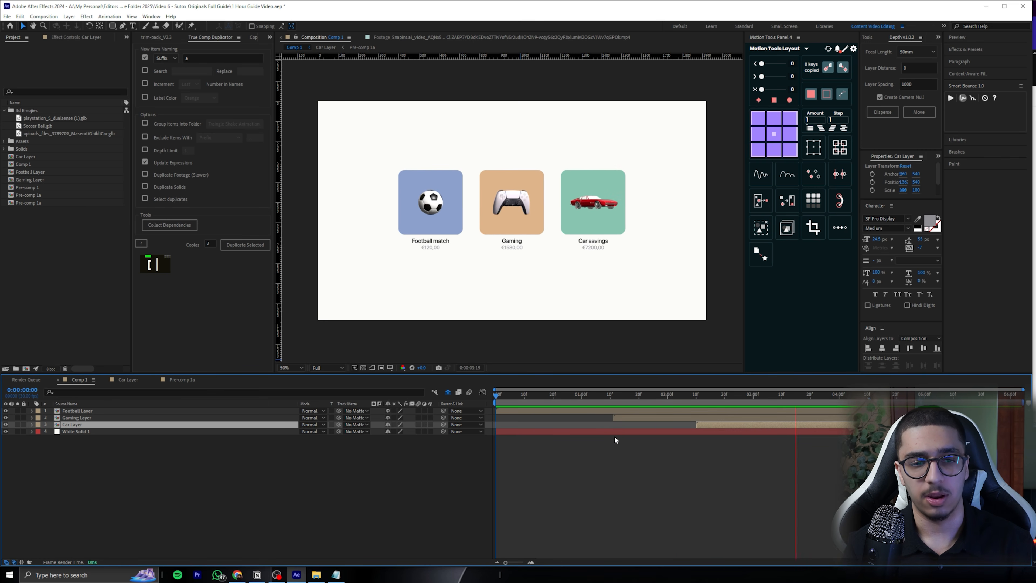
pyautogui.moveTo(638, 402); pyautogui.dragTo(482, 416)
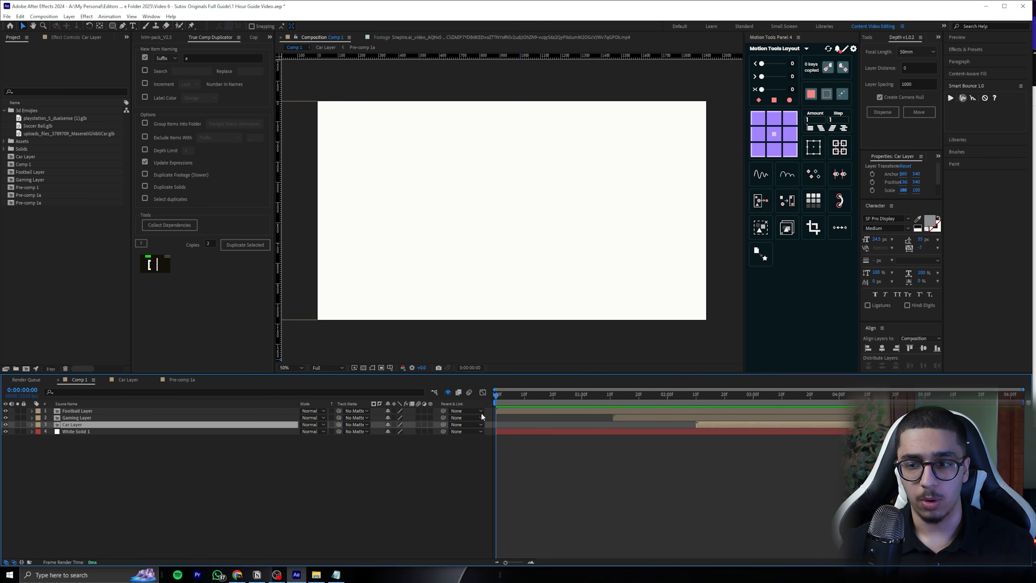
# Create a null object in Comp 1
pyautogui.click(78, 410)
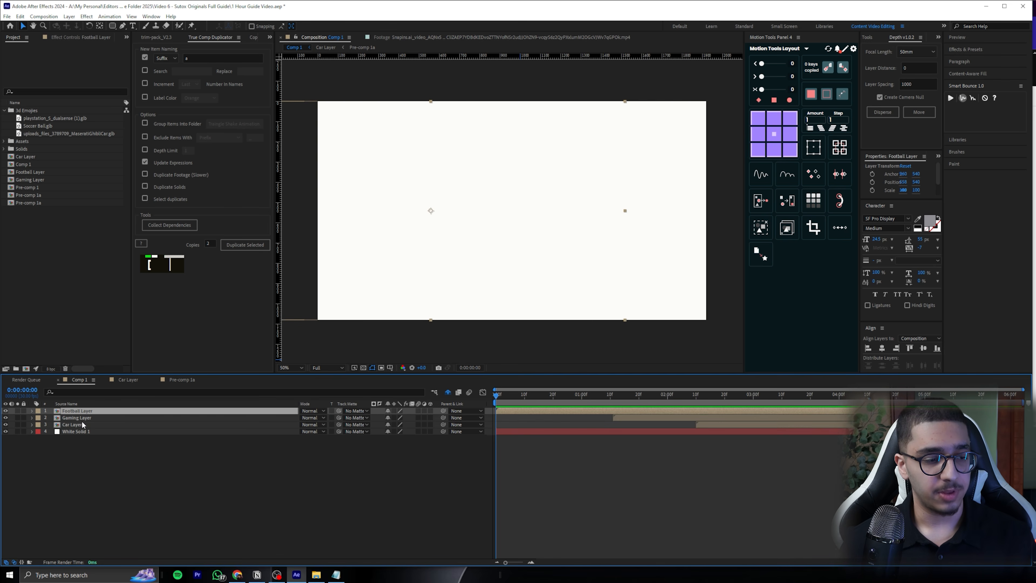
pyautogui.keyDown('shift'); pyautogui.click(72, 424); pyautogui.keyUp('shift')
pyautogui.click(758, 393)
pyautogui.moveTo(779, 395); pyautogui.dragTo(867, 402)
pyautogui.rightClick(647, 478)
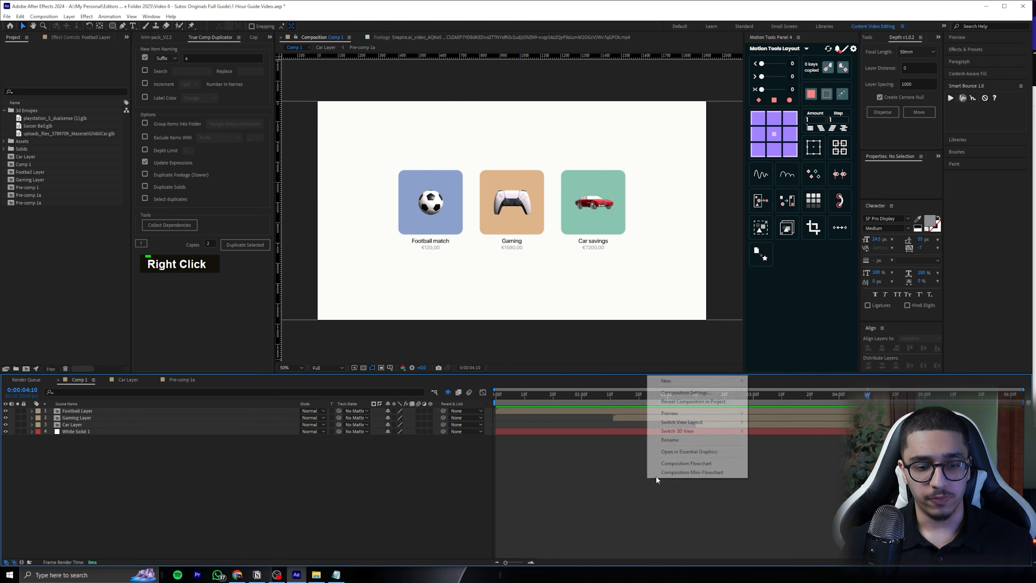
pyautogui.moveTo(701, 381)
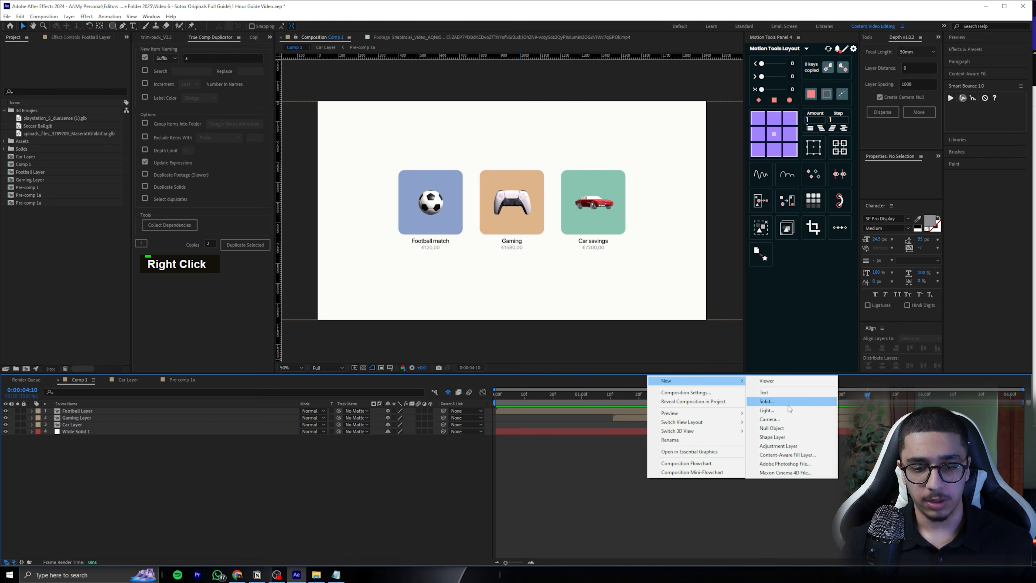
pyautogui.click(772, 428)
# Parent the Football, Gaming and Car layers to the null object and save the project
pyautogui.click(103, 417)
pyautogui.keyDown('shift'); pyautogui.click(97, 431); pyautogui.keyUp('shift')
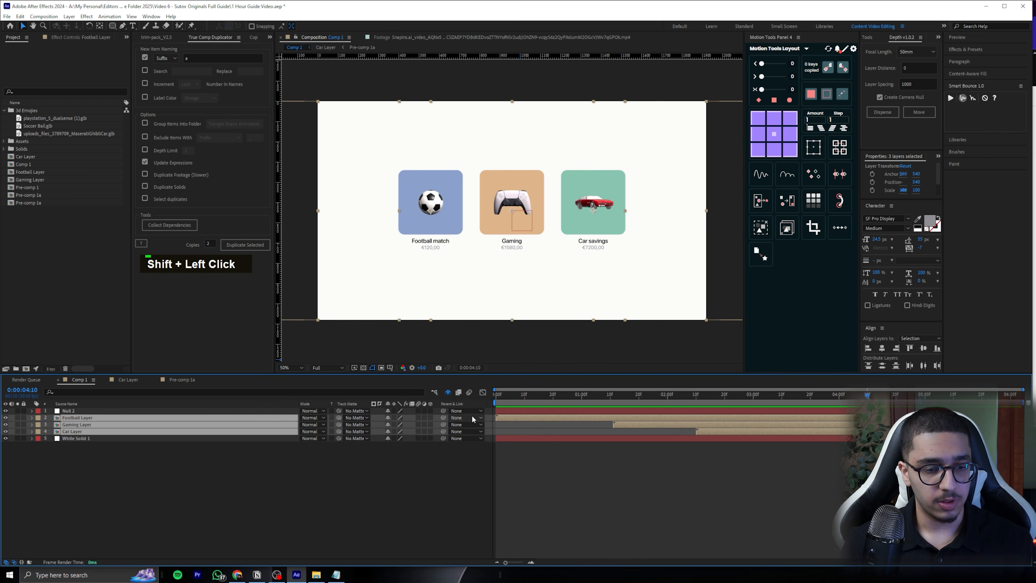
pyautogui.moveTo(442, 417); pyautogui.dragTo(123, 412)
pyautogui.click(161, 411)
pyautogui.hotkey('ctrl', 's')
# Display the title/action safe guides in the composition view at 0:00:00:19
pyautogui.moveTo(636, 396); pyautogui.dragTo(551, 394)
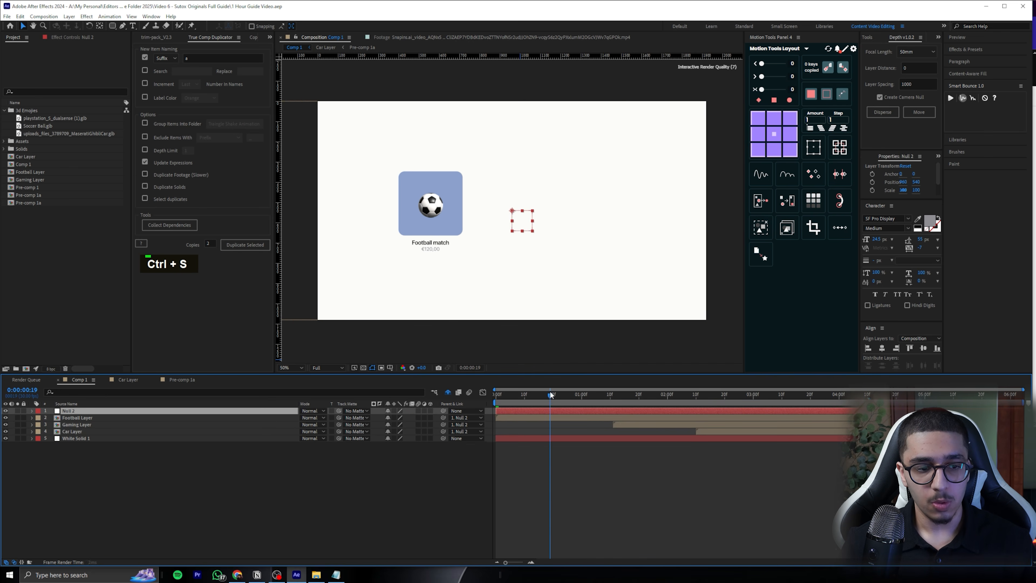
pyautogui.click(391, 368)
pyautogui.click(408, 375)
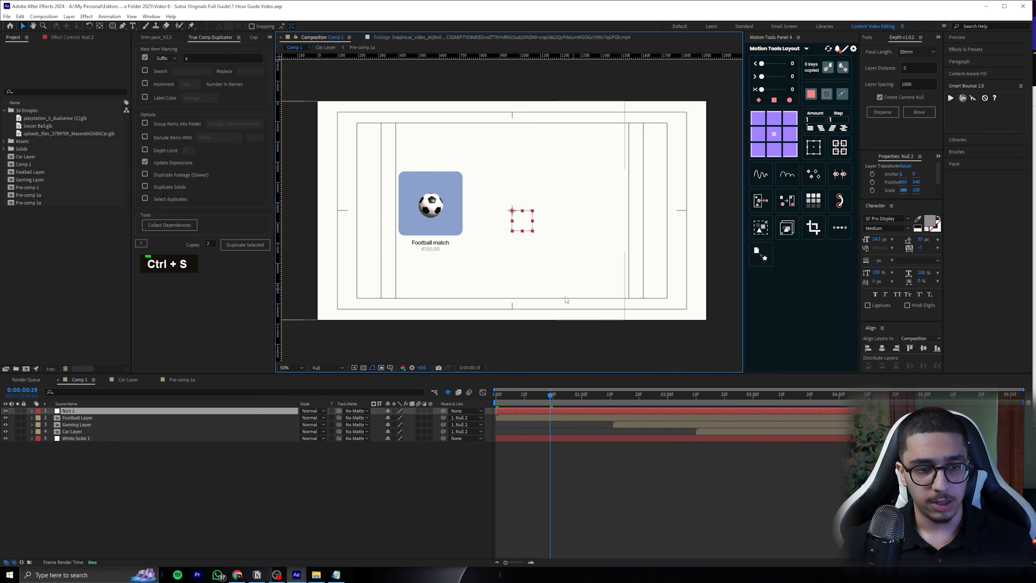
# Keyframe the null's Position and shift it horizontally at 0:00:00:19 to centre the Football match tile in the frame
pyautogui.click(561, 413)
pyautogui.press('p')
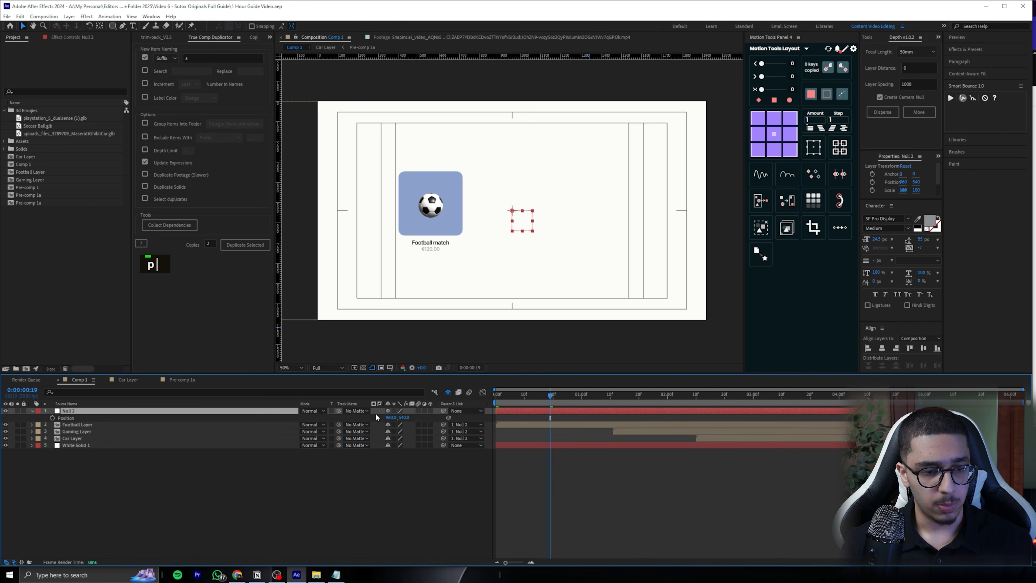
pyautogui.click(52, 417)
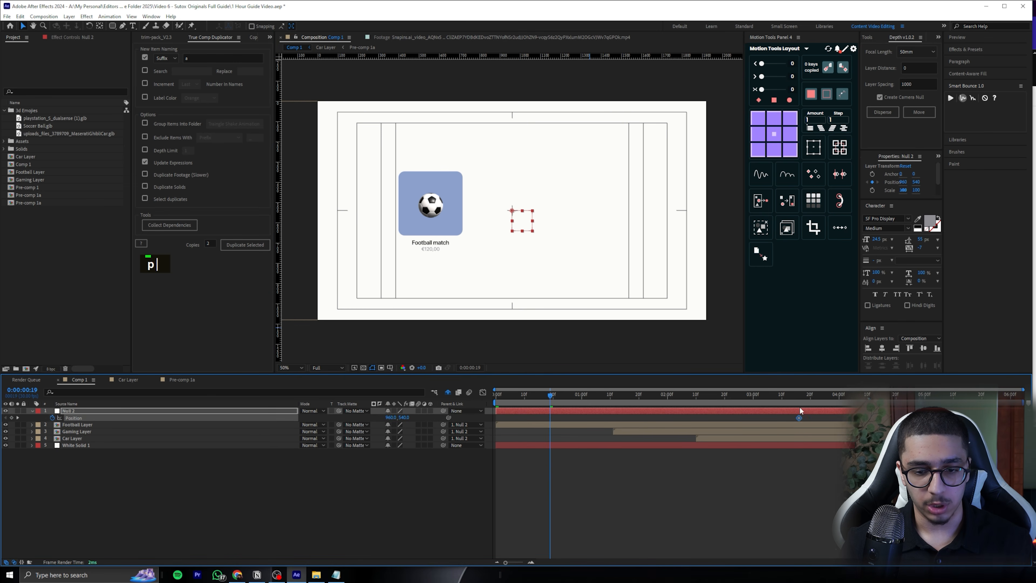
pyautogui.moveTo(387, 418); pyautogui.dragTo(545, 412)
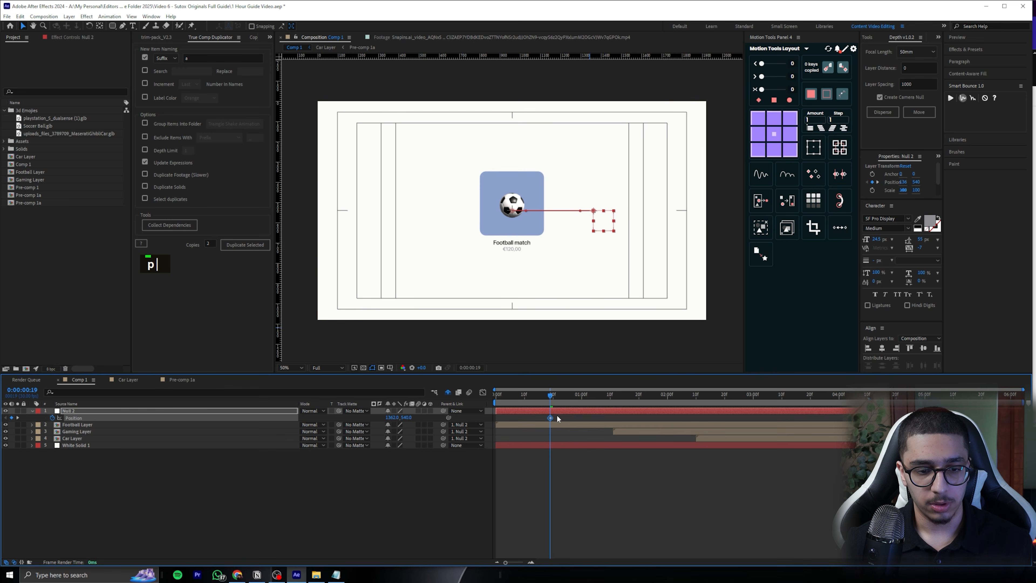
# Add a Position keyframe to the null at 0:00:02:04, then check the tile row up to 0:00:04:06
pyautogui.moveTo(551, 403); pyautogui.dragTo(678, 394)
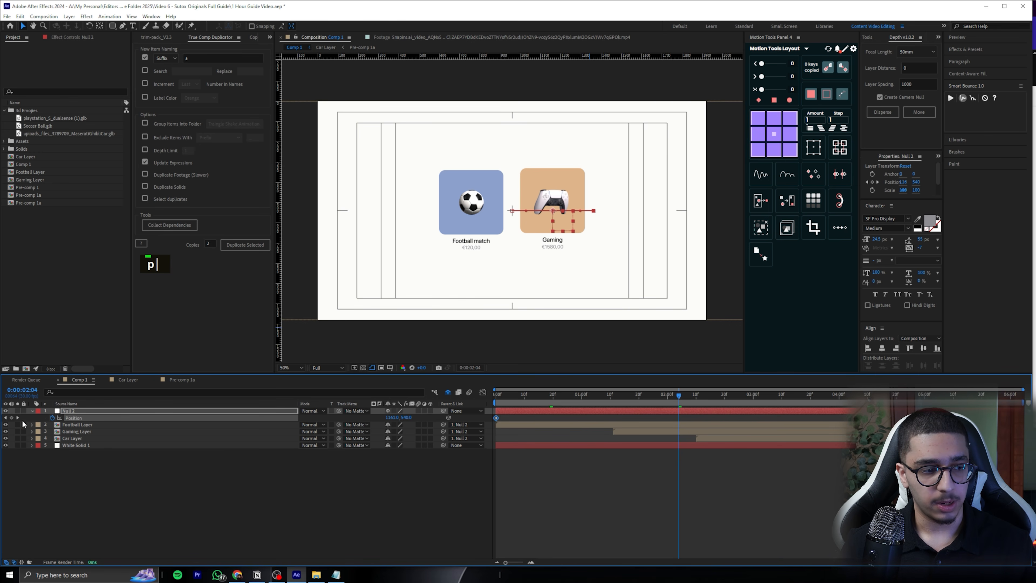
pyautogui.click(11, 418)
pyautogui.moveTo(680, 398); pyautogui.dragTo(855, 397)
# Apply Easy Ease to all of the null's Position keyframes and save the project
pyautogui.moveTo(884, 417); pyautogui.dragTo(485, 410)
pyautogui.hotkey('ctrl', 's')
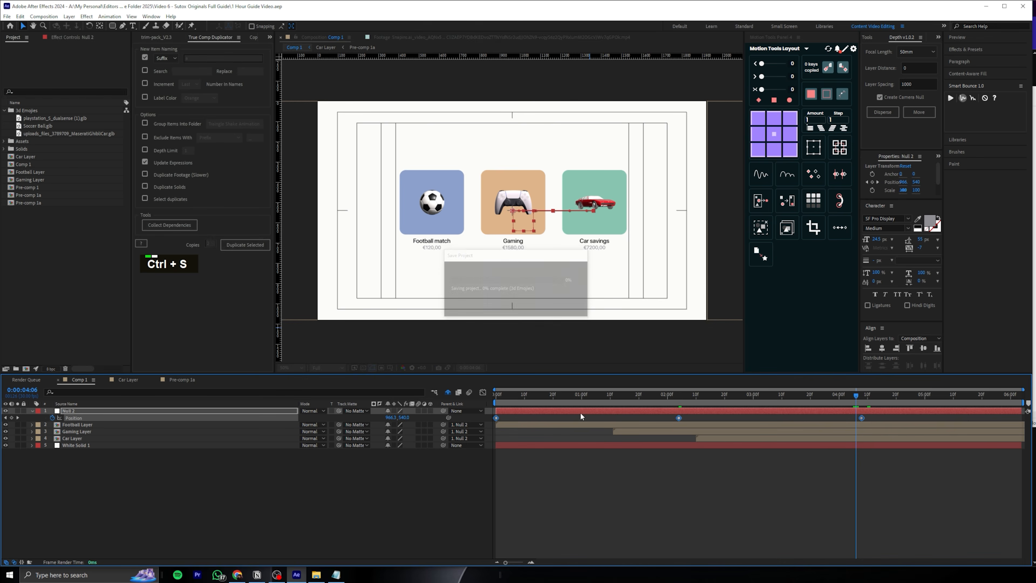
pyautogui.press('F9')
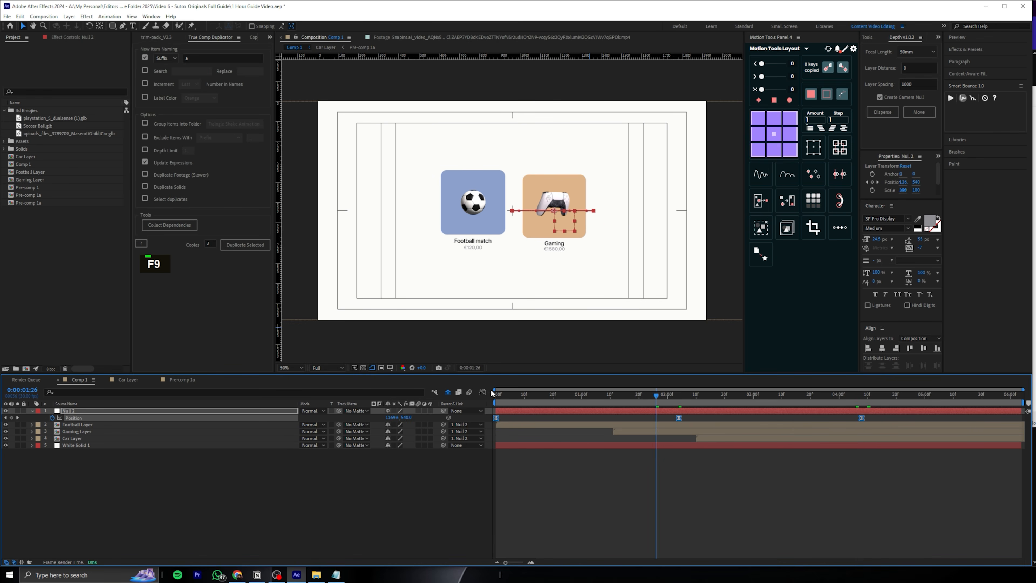
# Sharpen both peaks of the null's Position speed graph for strong easing in and out, and preview the motion
pyautogui.click(483, 392)
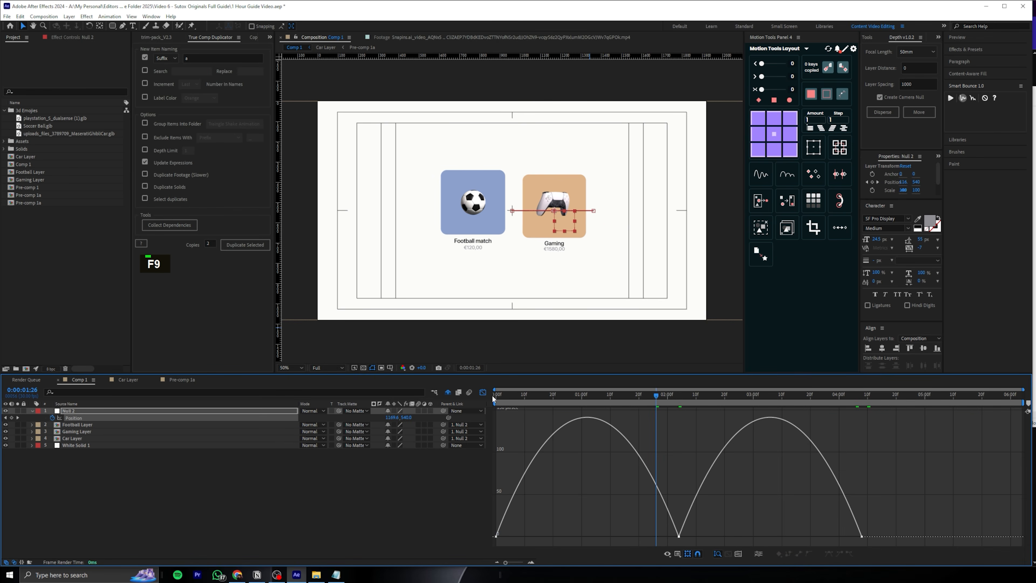
pyautogui.moveTo(649, 537); pyautogui.dragTo(565, 538)
pyautogui.moveTo(710, 537); pyautogui.dragTo(753, 536)
pyautogui.moveTo(831, 536); pyautogui.dragTo(787, 538)
pyautogui.moveTo(657, 396); pyautogui.dragTo(558, 401)
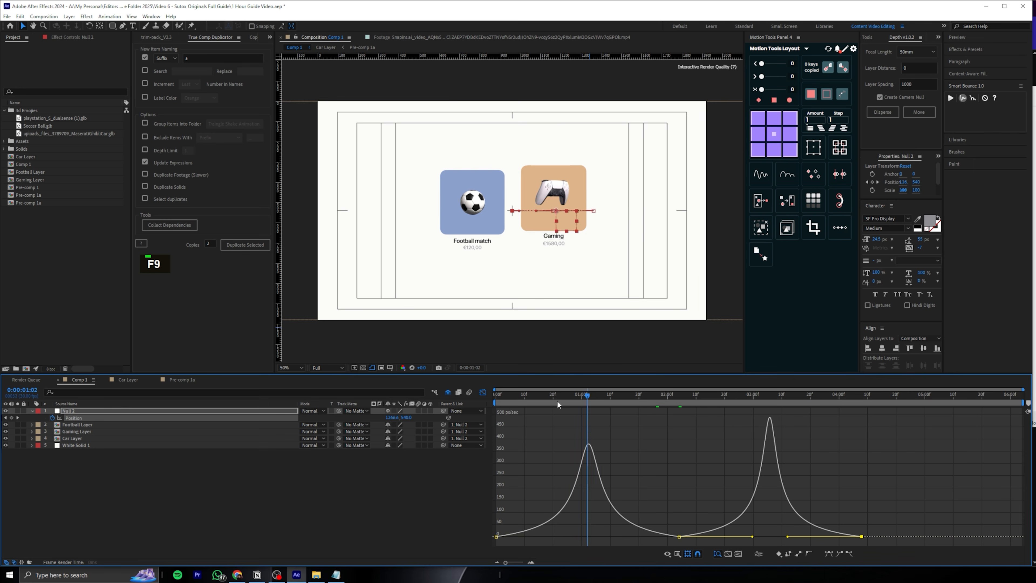
pyautogui.press('space')
pyautogui.moveTo(613, 538); pyautogui.dragTo(571, 536)
pyautogui.press('space')
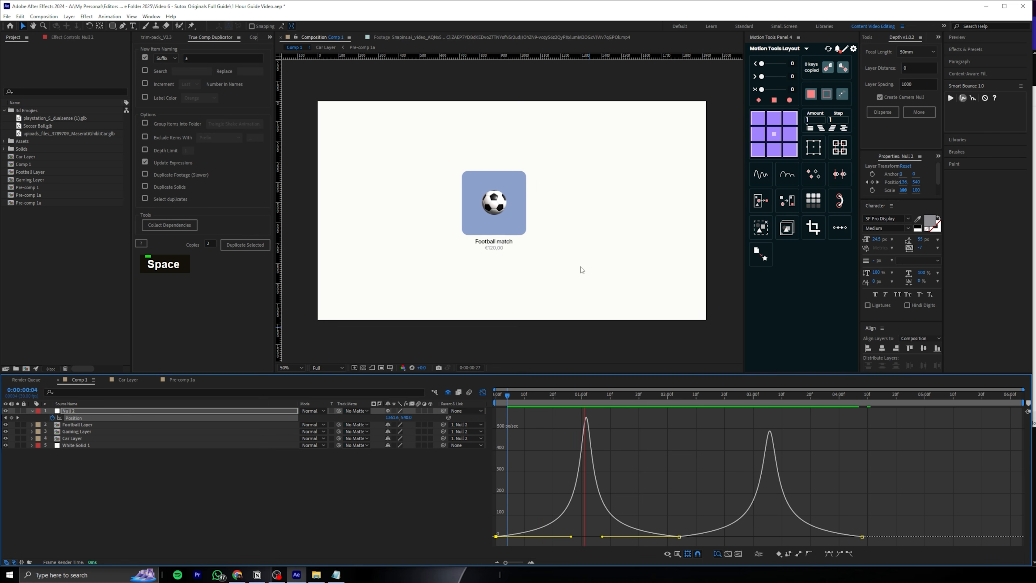
pyautogui.moveTo(635, 396)
pyautogui.mouseDown()
pyautogui.moveTo(686, 396)
pyautogui.moveTo(588, 399)
pyautogui.moveTo(656, 394)
pyautogui.mouseUp()
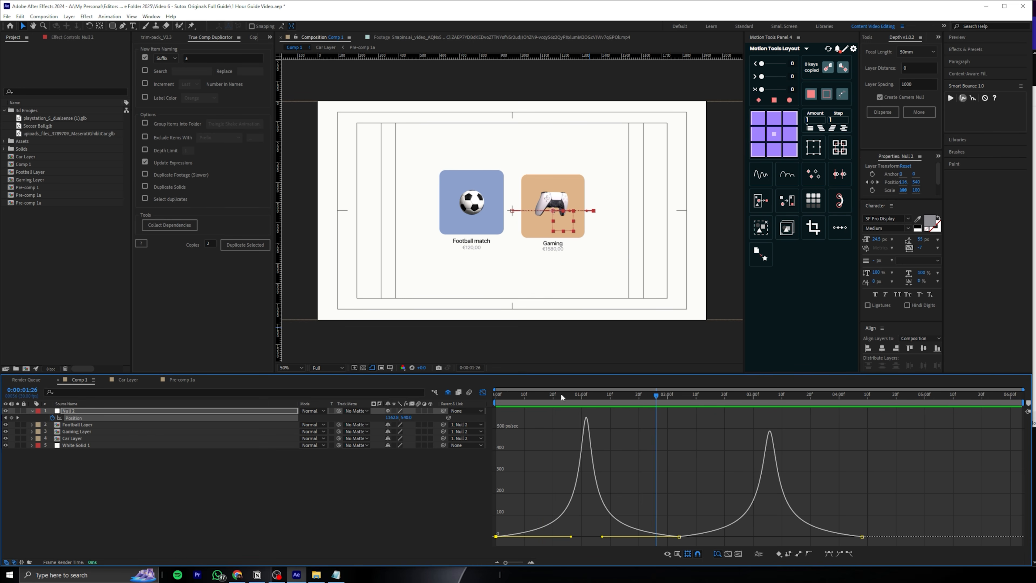
# Move the null's middle Position keyframe earlier to 0:00:01:26
pyautogui.click(483, 392)
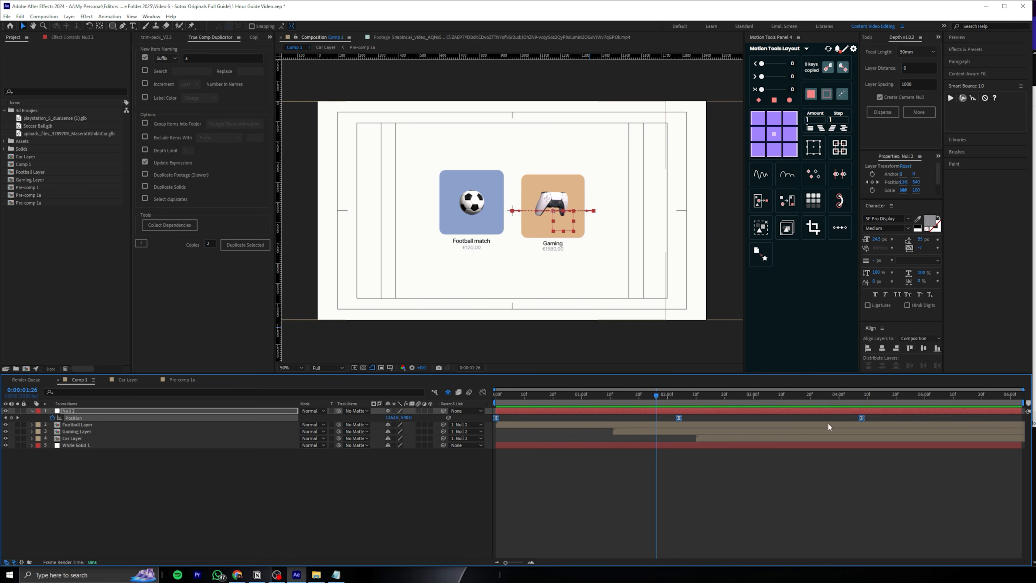
pyautogui.keyDown('alt'); pyautogui.click(862, 418); pyautogui.keyUp('alt')
pyautogui.doubleClick(678, 418)
pyautogui.moveTo(677, 418); pyautogui.dragTo(655, 417)
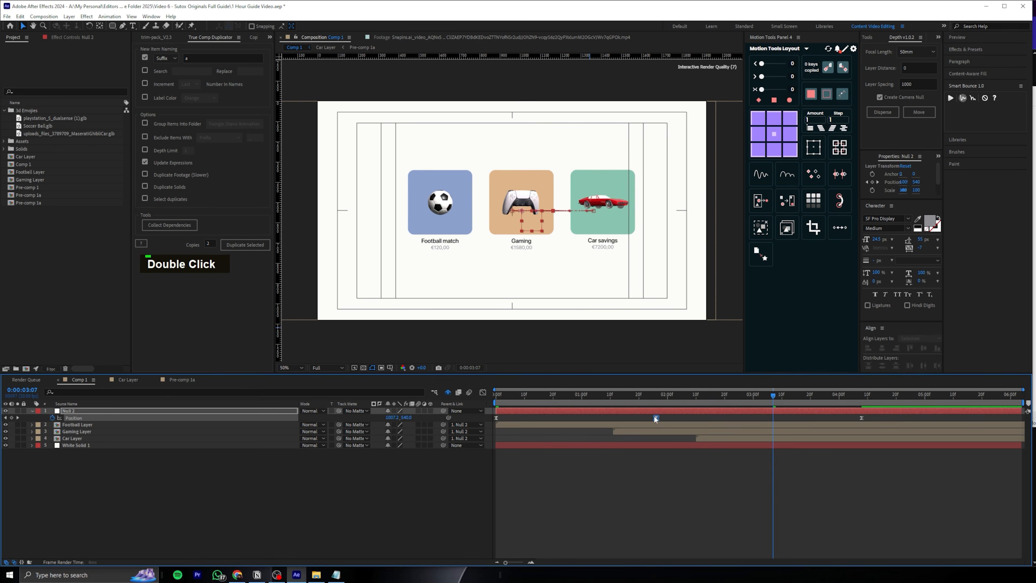
pyautogui.click(562, 391)
pyautogui.moveTo(563, 385); pyautogui.dragTo(594, 374)
pyautogui.moveTo(614, 375)
pyautogui.mouseDown()
pyautogui.moveTo(653, 365)
pyautogui.moveTo(553, 385)
pyautogui.moveTo(634, 375)
pyautogui.mouseUp()
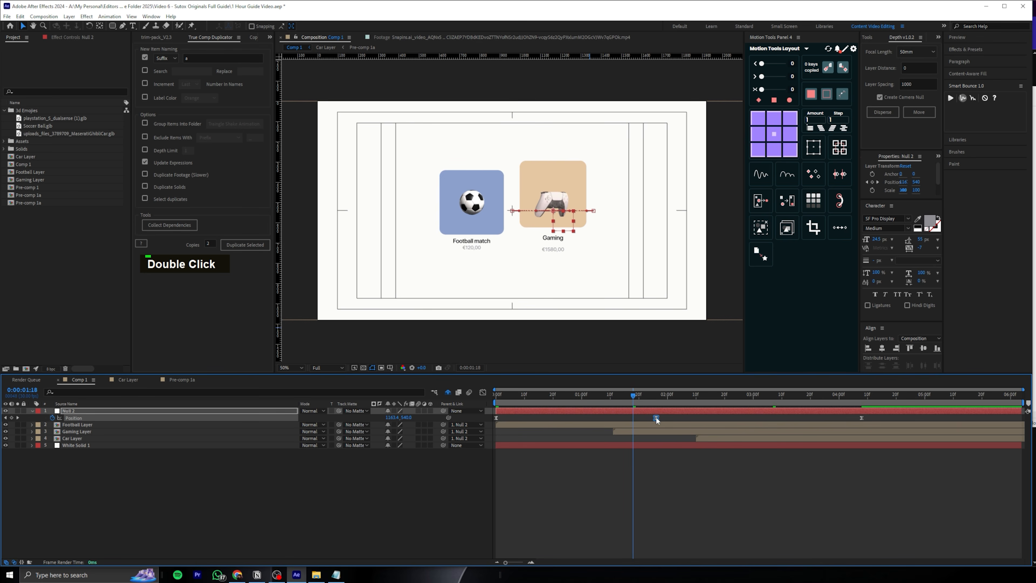
# Place the null's middle Position keyframe at 0:00:02:07, reshape the first speed curve to peak later, and preview it
pyautogui.moveTo(495, 414); pyautogui.dragTo(493, 414)
pyautogui.click(482, 393)
pyautogui.moveTo(694, 485); pyautogui.dragTo(579, 537)
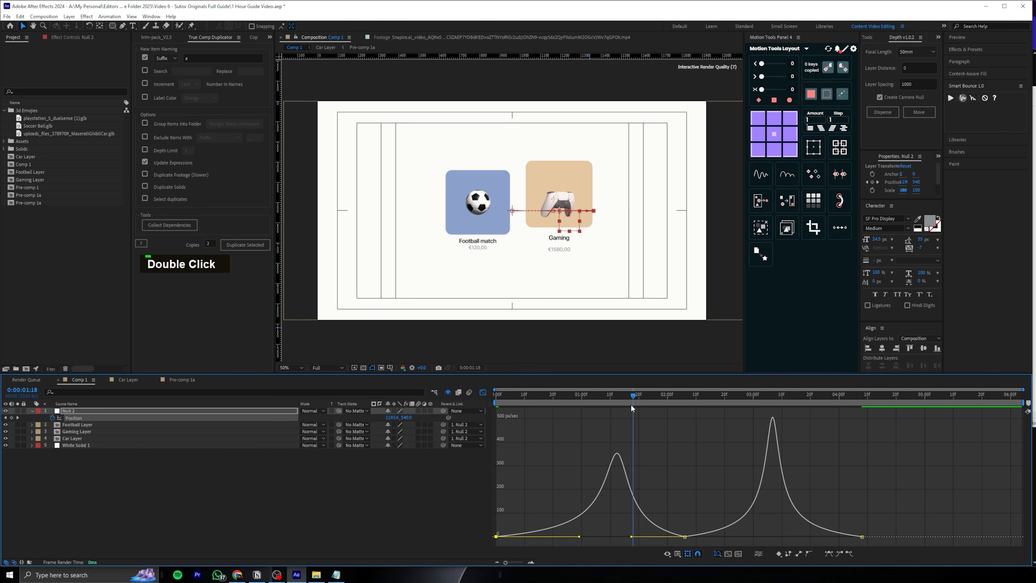
pyautogui.press('space')
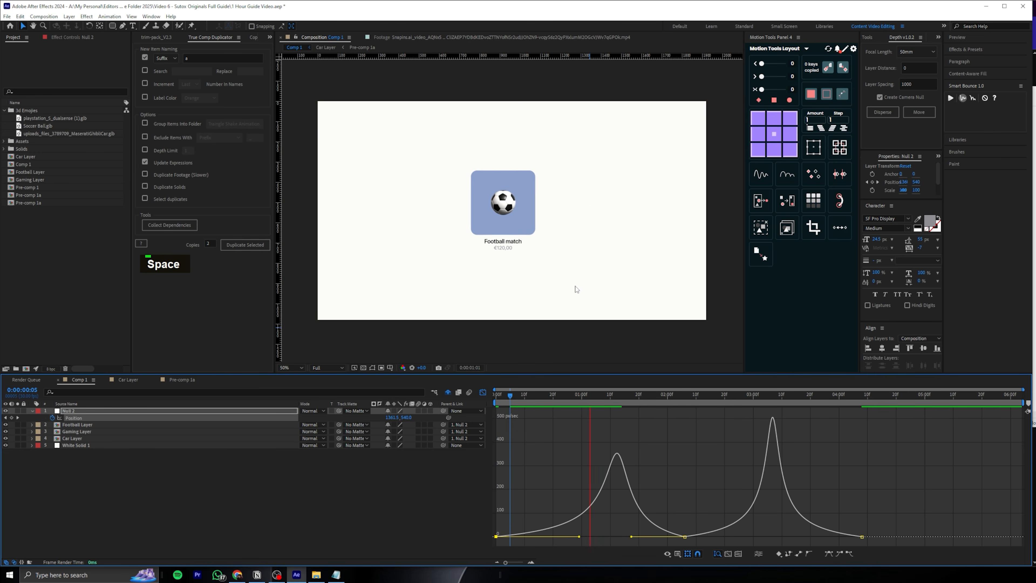
pyautogui.press('space')
# Reshape the null's second speed curve so it peaks earlier, near 0:00:02:22, and preview it from the start
pyautogui.click(688, 395)
pyautogui.moveTo(689, 396); pyautogui.dragTo(730, 393)
pyautogui.moveTo(756, 518); pyautogui.dragTo(665, 547)
pyautogui.moveTo(756, 536); pyautogui.dragTo(723, 537)
pyautogui.moveTo(790, 537)
pyautogui.mouseDown()
pyautogui.moveTo(757, 539)
pyautogui.moveTo(773, 537)
pyautogui.mouseUp()
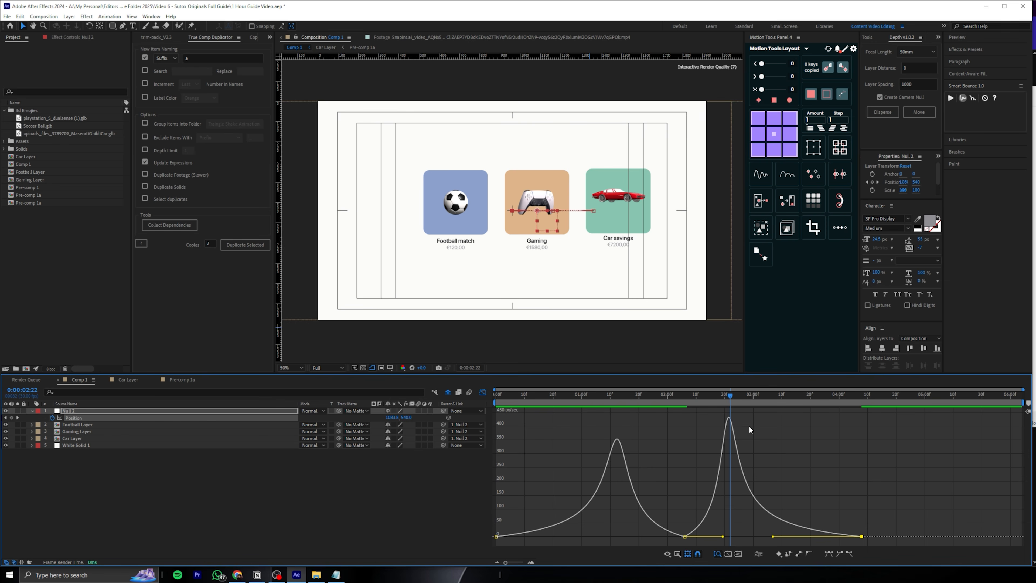
pyautogui.moveTo(739, 402); pyautogui.dragTo(487, 400)
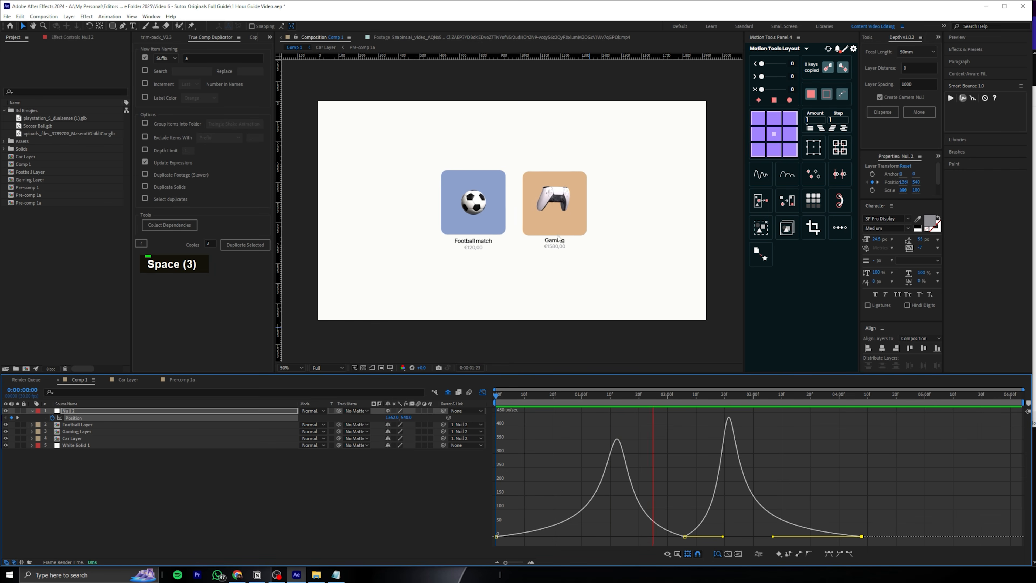
# Raise the speed at the null's middle Position keyframe to about 60 px/sec and preview the movement
pyautogui.moveTo(734, 397); pyautogui.dragTo(767, 400)
pyautogui.moveTo(685, 537); pyautogui.dragTo(689, 525)
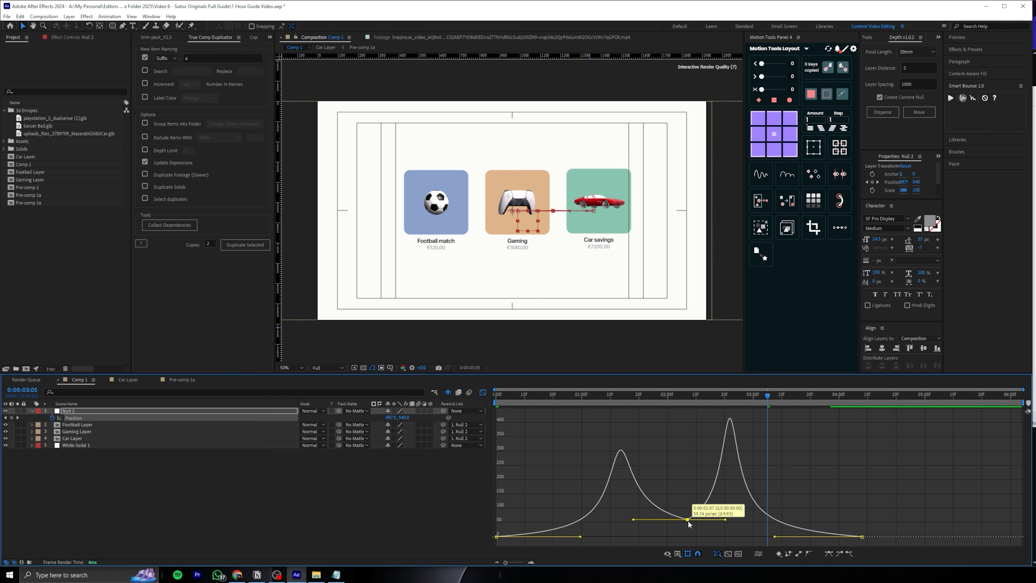
pyautogui.moveTo(693, 394); pyautogui.dragTo(519, 395)
pyautogui.press('space')
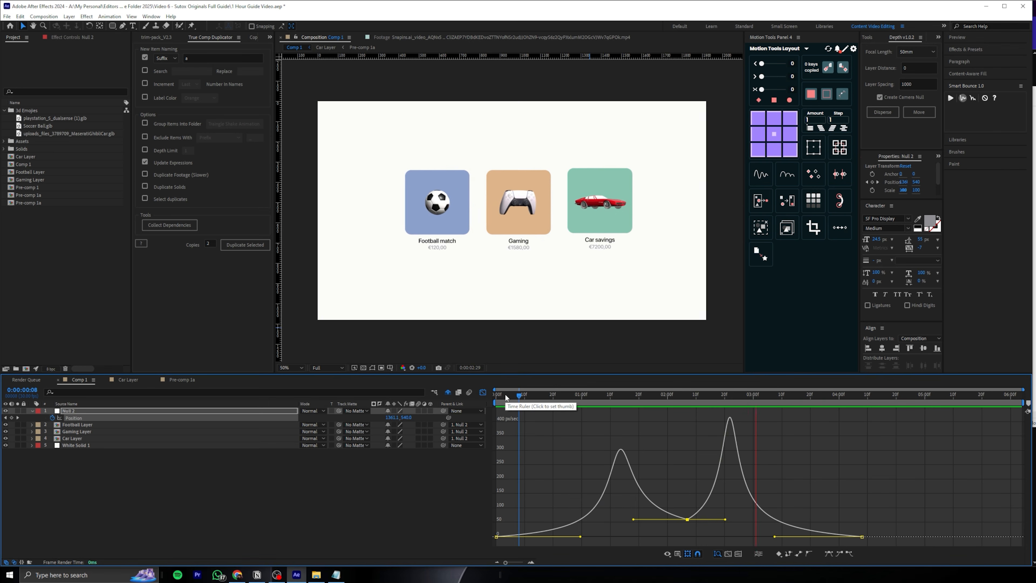
pyautogui.press('space')
# Compress the null's Position keyframes to end at about 0:00:03:08 and start Position keyframes on the three tile layers at 0:00:02:26
pyautogui.click(482, 392)
pyautogui.moveTo(752, 397)
pyautogui.mouseDown()
pyautogui.moveTo(763, 403)
pyautogui.moveTo(740, 410)
pyautogui.mouseUp()
pyautogui.click(731, 425)
pyautogui.keyDown('shift'); pyautogui.click(736, 438); pyautogui.keyUp('shift')
pyautogui.press('p')
pyautogui.click(53, 431)
# Add Position keyframes to the Football, Gaming and Car layers at 0:00:03:02 and 0:00:03:09
pyautogui.click(745, 391)
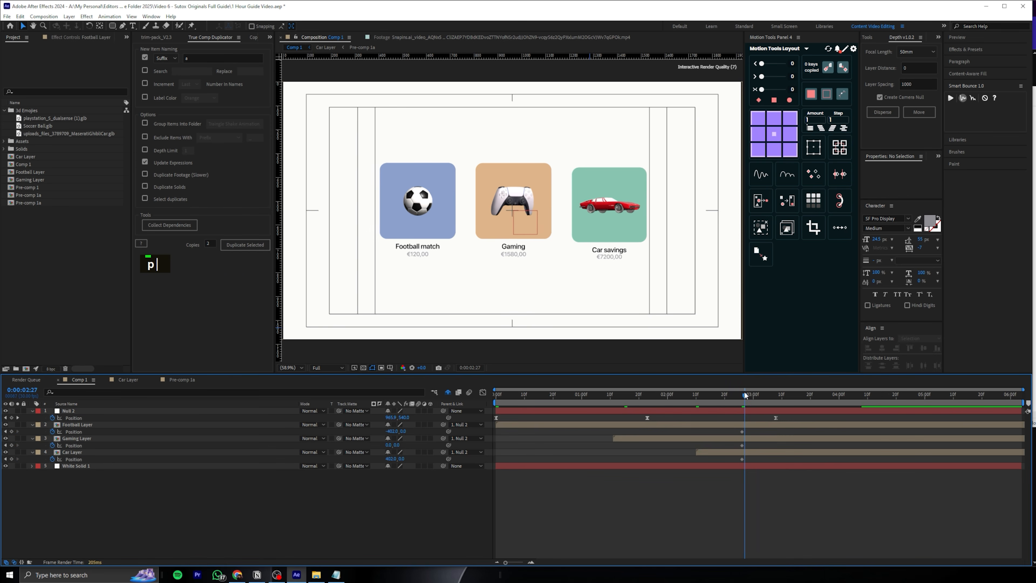
pyautogui.press('pagedown')
pyautogui.press('pagedown')
pyautogui.press('pagedown')
pyautogui.press('pagedown')
pyautogui.press('pagedown')
pyautogui.press('pagedown')
pyautogui.click(12, 431)
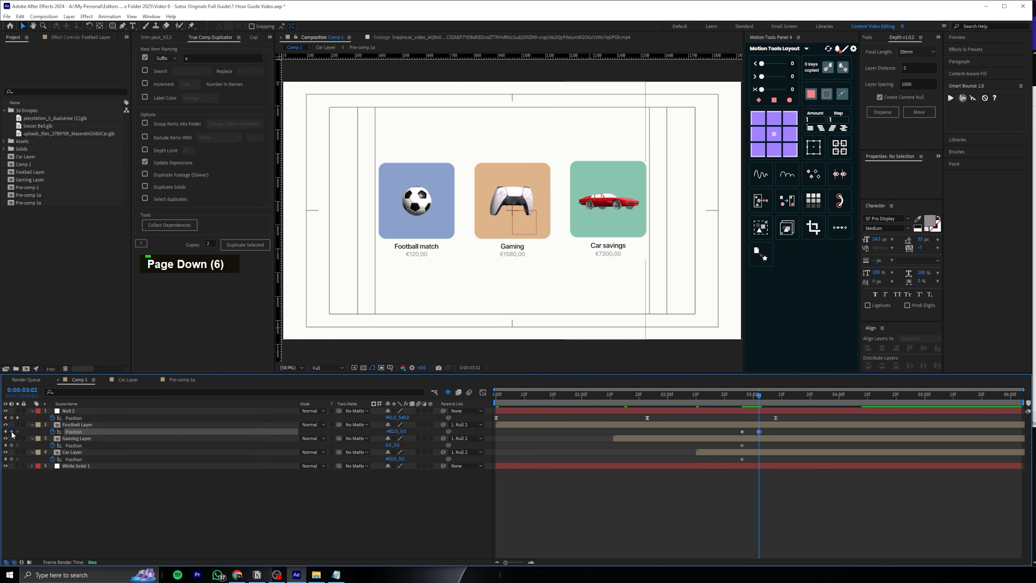
pyautogui.moveTo(11, 431); pyautogui.dragTo(11, 459)
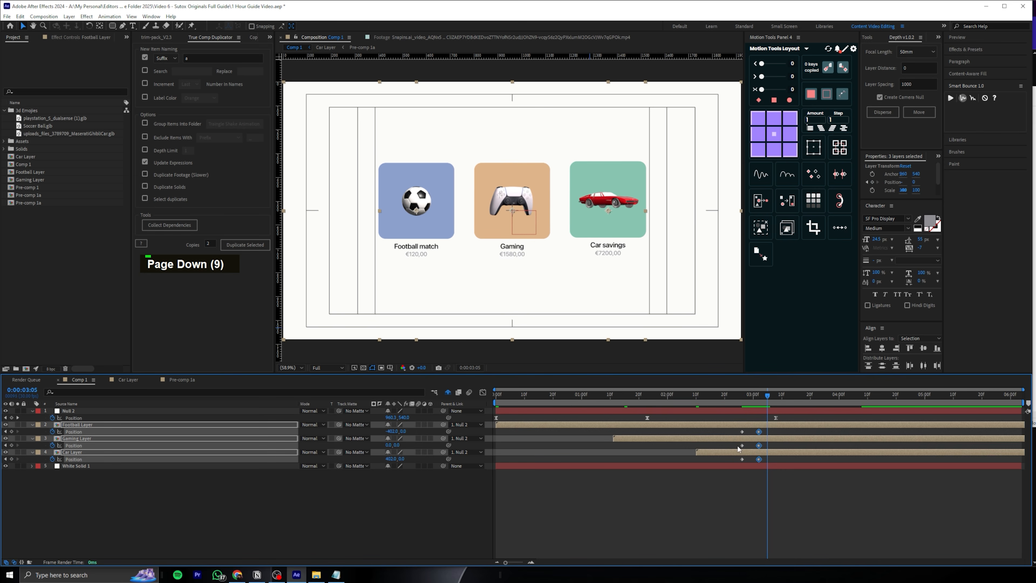
pyautogui.press('pagedown')
pyautogui.press('pagedown')
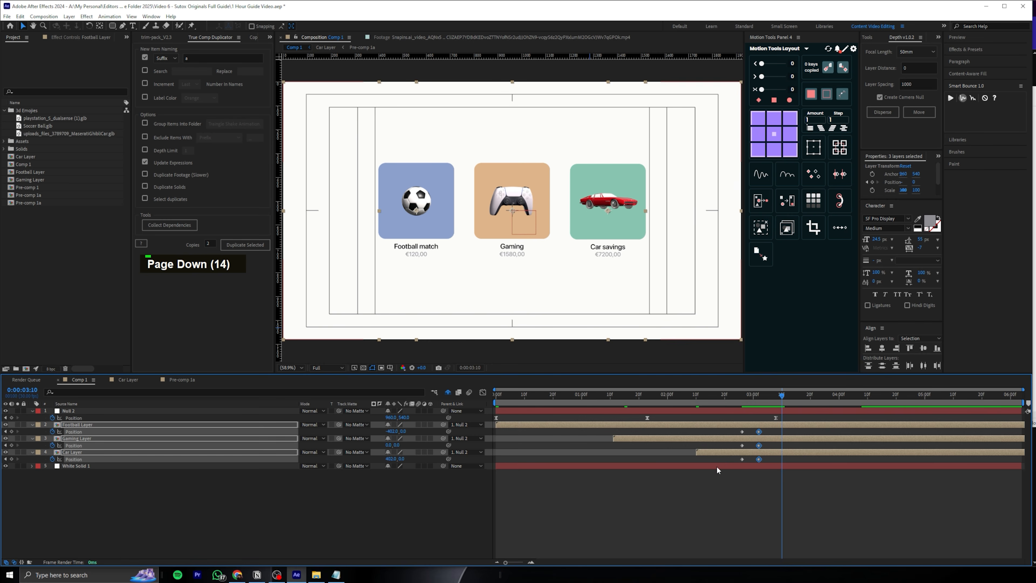
pyautogui.press('pageup')
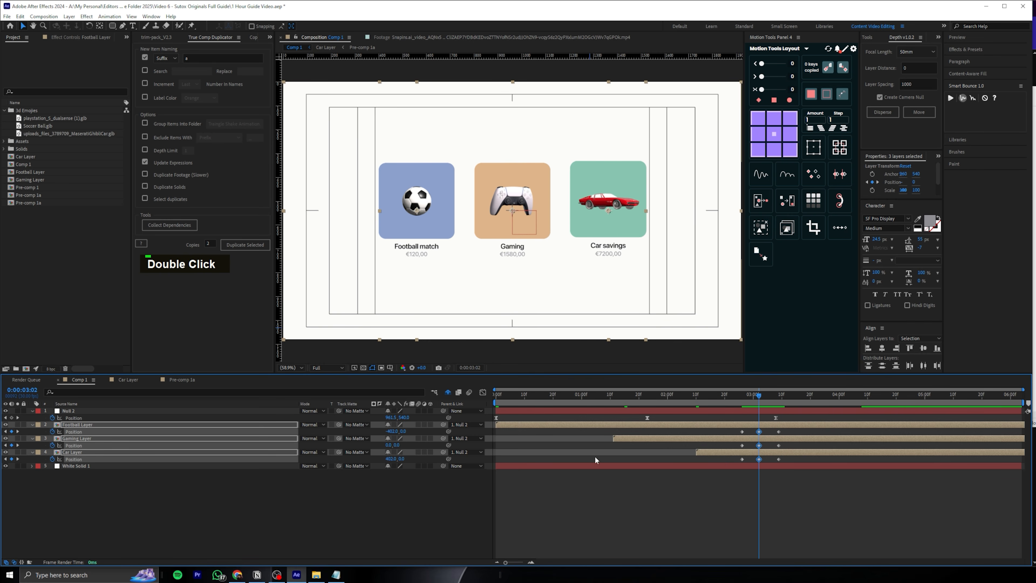
# Set the three tile layers' Y Position to -93 at 0:00:03:02 and to 87 at 0:00:03:09
pyautogui.moveTo(401, 431); pyautogui.dragTo(366, 430)
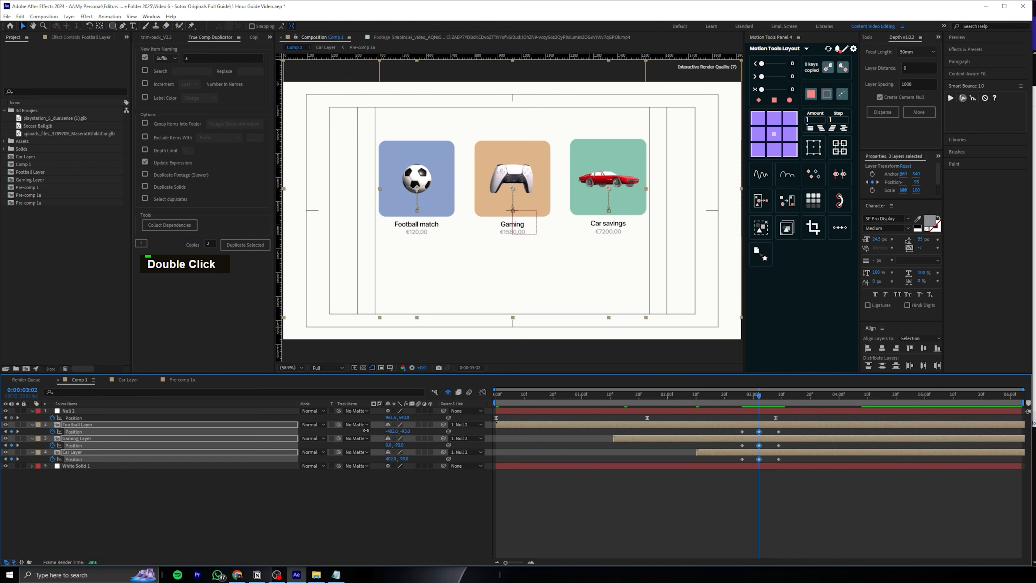
pyautogui.click(778, 394)
pyautogui.moveTo(788, 428); pyautogui.dragTo(767, 462)
pyautogui.moveTo(404, 433); pyautogui.dragTo(716, 471)
# Apply Easy Ease to the three tile layers' Position keyframes and sharpen both peaks of their speed graph
pyautogui.click(742, 395)
pyautogui.press('F9')
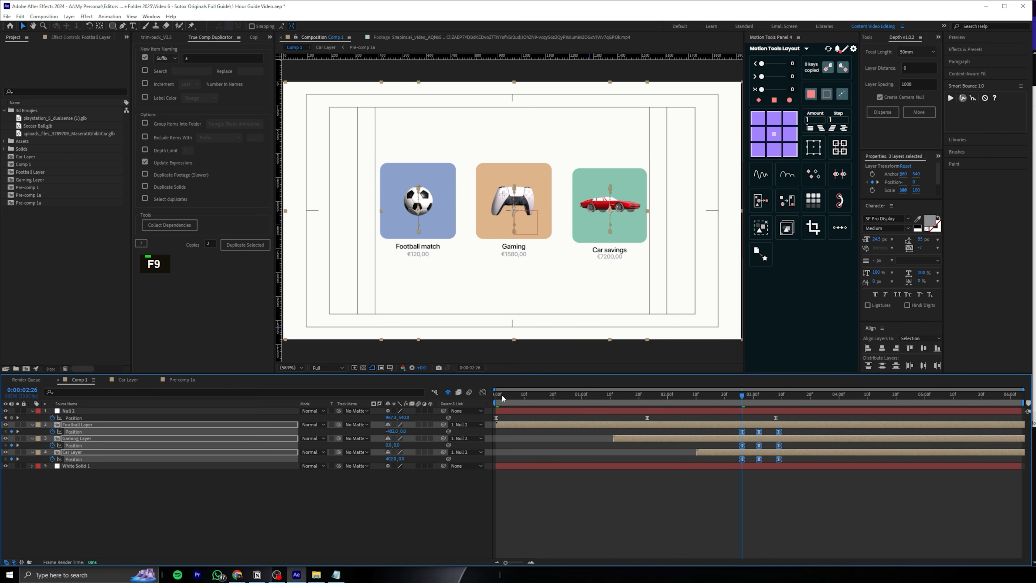
pyautogui.click(483, 391)
pyautogui.keyDown('alt'); pyautogui.scroll(5, 717, 530); pyautogui.keyUp('alt')
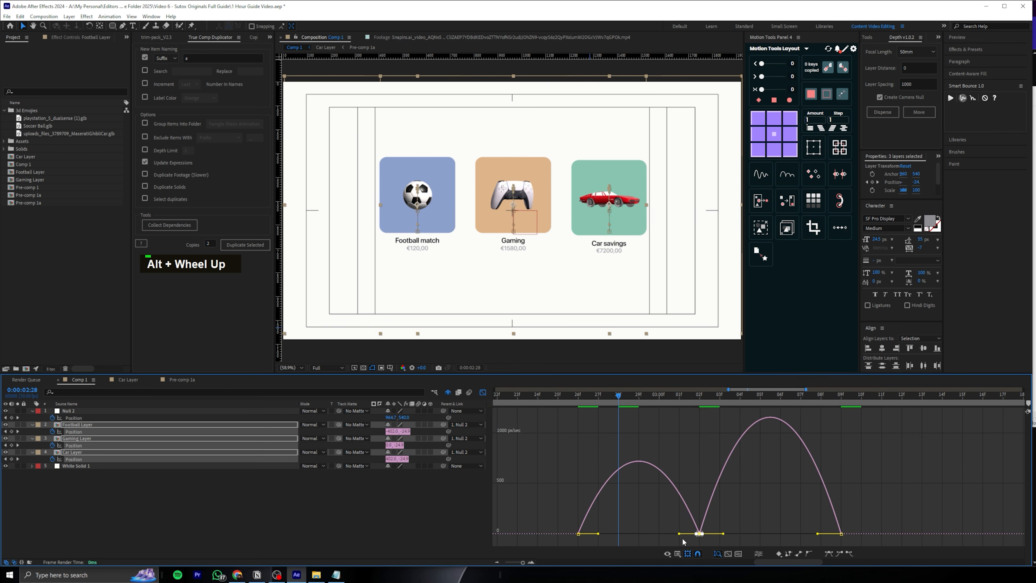
pyautogui.moveTo(679, 533); pyautogui.dragTo(628, 533)
pyautogui.moveTo(751, 518)
pyautogui.mouseDown()
pyautogui.moveTo(698, 544)
pyautogui.moveTo(761, 533)
pyautogui.mouseUp()
pyautogui.moveTo(894, 505); pyautogui.dragTo(784, 533)
pyautogui.click(581, 394)
pyautogui.press('space')
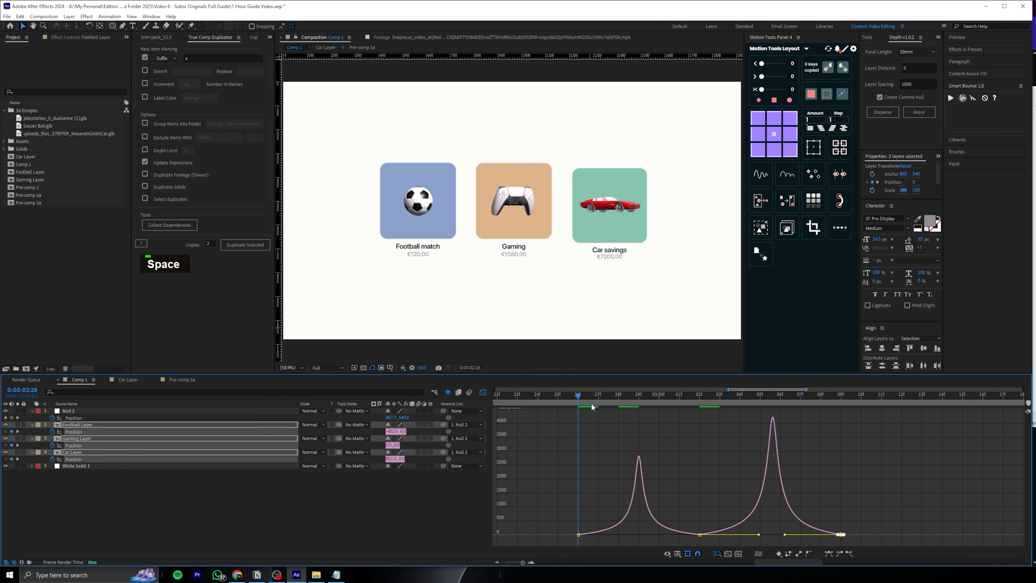
# Shift the tile layers' second speed peak towards the last keyframe so they drop with acceleration, and preview it
pyautogui.scroll(-3, 693, 489)
pyautogui.scroll(3, 725, 535)
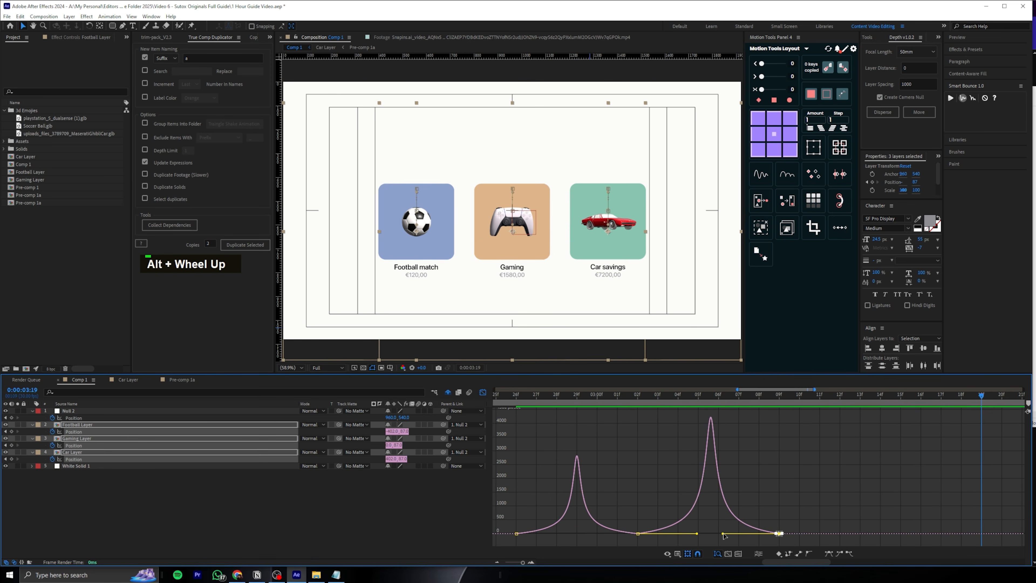
pyautogui.moveTo(740, 530); pyautogui.dragTo(772, 530)
pyautogui.press('space')
pyautogui.scroll(-3, 665, 406)
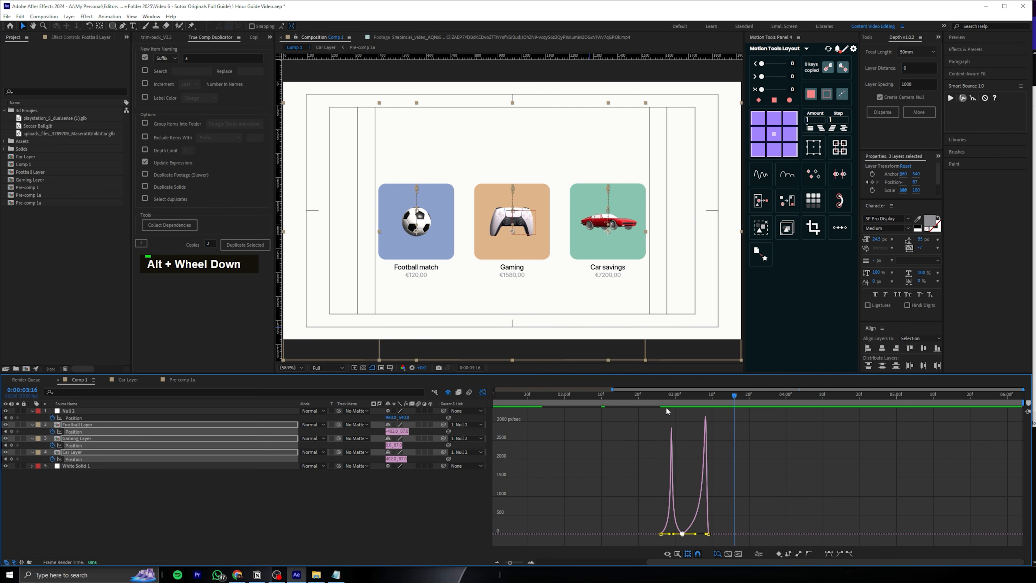
pyautogui.press('space')
# Retime the tile layers' Position keyframes to 0:00:02:25, 0:00:03:07 and 0:00:03:14, and preview the movement
pyautogui.press('space')
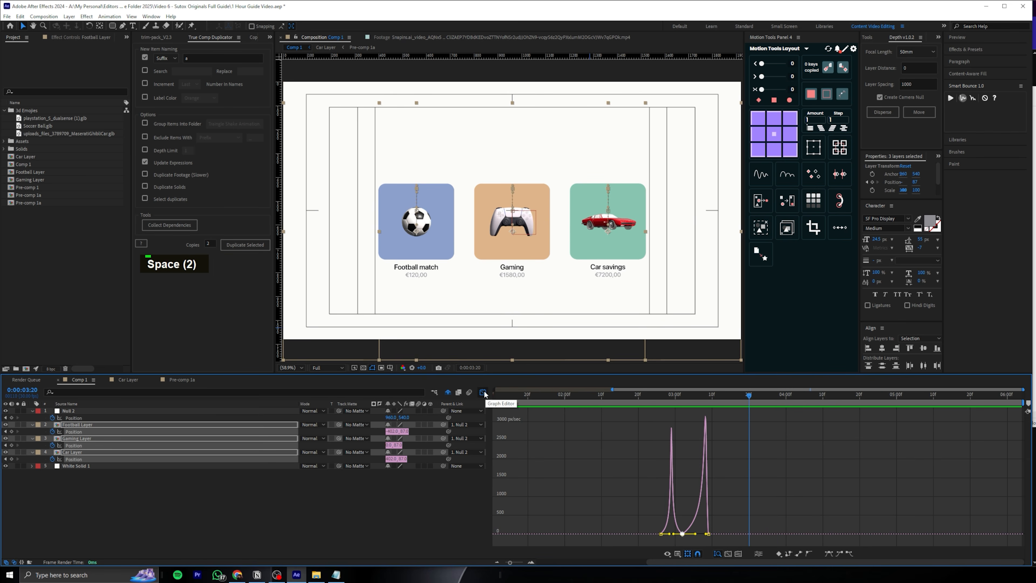
pyautogui.click(483, 391)
pyautogui.scroll(3, 622, 425)
pyautogui.moveTo(670, 430)
pyautogui.mouseDown()
pyautogui.moveTo(697, 460)
pyautogui.moveTo(641, 445)
pyautogui.moveTo(649, 432)
pyautogui.moveTo(679, 432)
pyautogui.mouseUp()
pyautogui.click(648, 392)
pyautogui.press('space')
pyautogui.press('space')
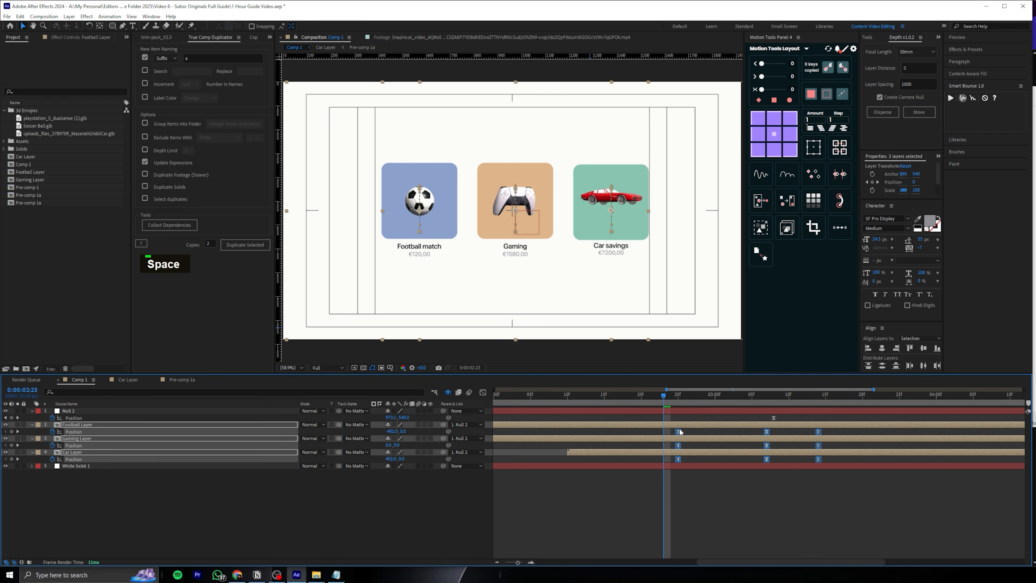
pyautogui.press('space')
pyautogui.press('space')
# Keyframe the three tile layers' Opacity from 100% at 0:00:03:07 to fade out by 0:00:03:14, and preview it
pyautogui.moveTo(696, 394); pyautogui.dragTo(766, 395)
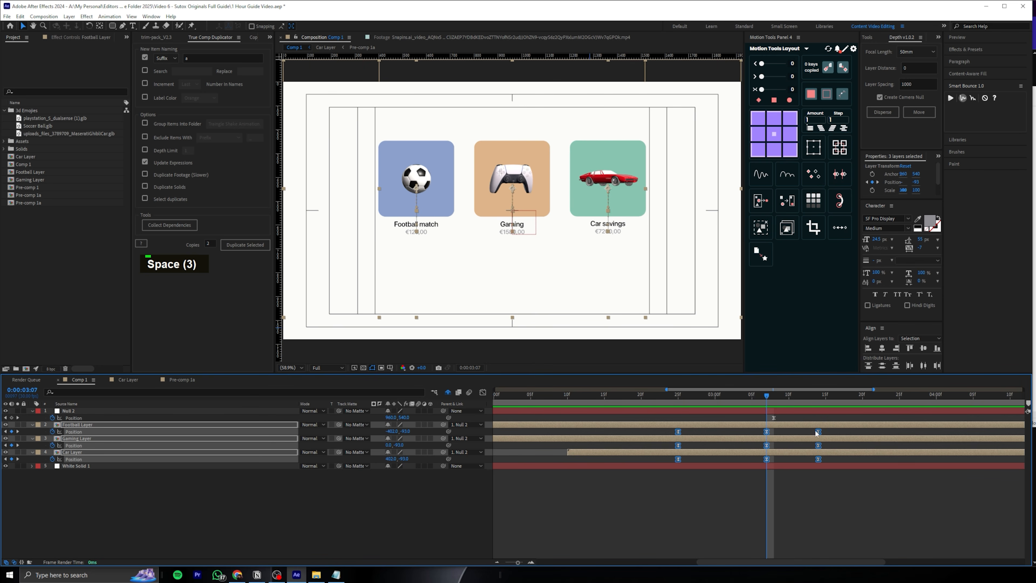
pyautogui.hotkey('shift', 't')
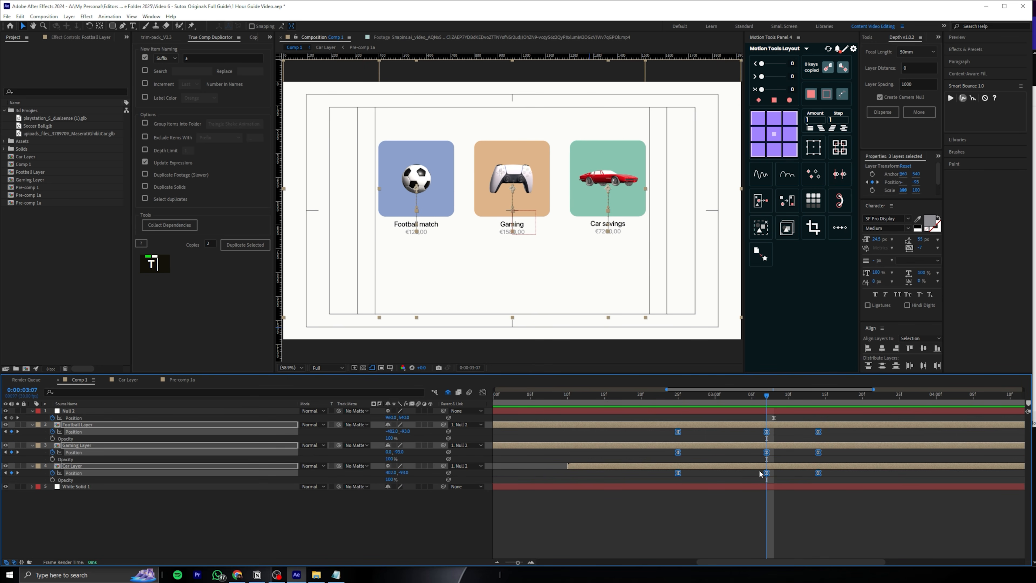
pyautogui.click(53, 439)
pyautogui.press('k')
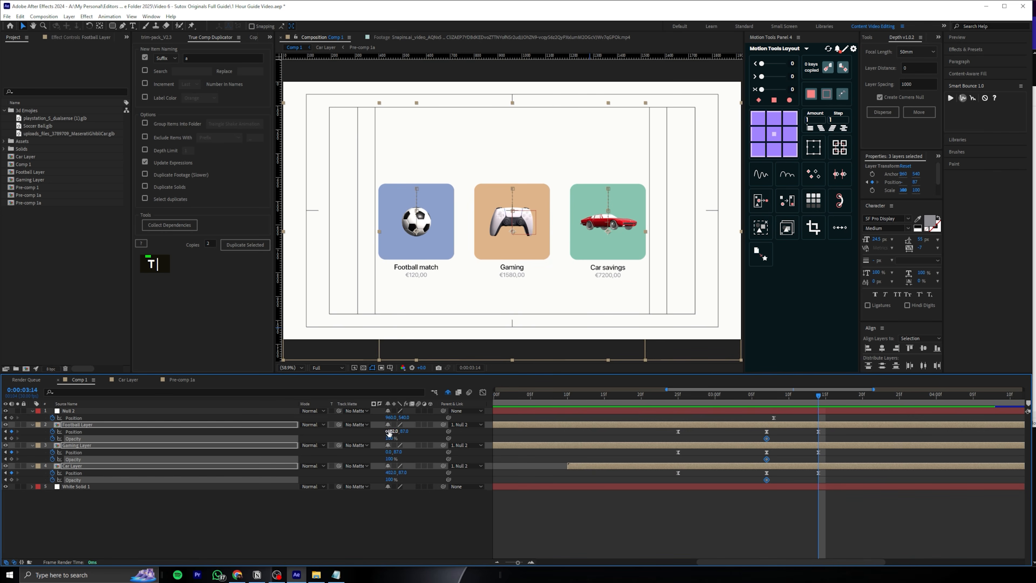
pyautogui.moveTo(371, 439); pyautogui.dragTo(278, 439)
pyautogui.click(759, 395)
pyautogui.press('space')
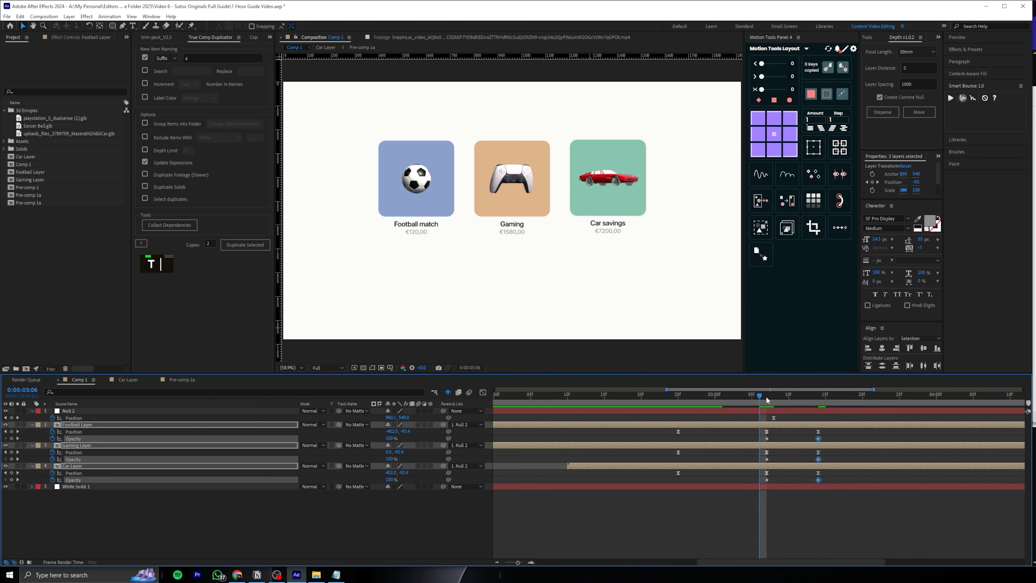
# Stagger the exit keyframes, keeping Car at 0:00:02:25 and starting Gaming at about 0:00:02:29 and Football at about 0:00:03:04
pyautogui.moveTo(765, 396); pyautogui.dragTo(679, 413)
pyautogui.press('u')
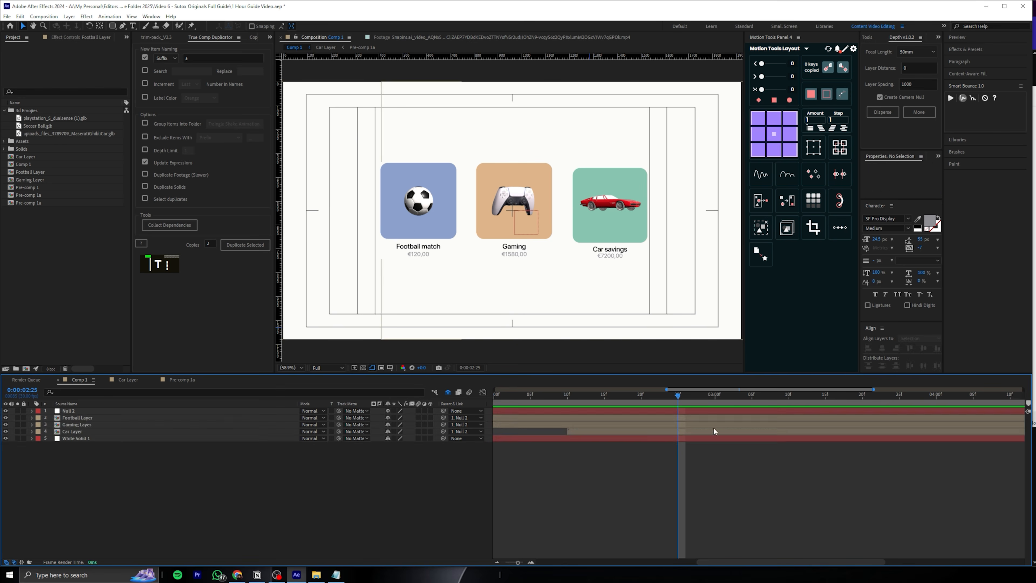
pyautogui.press('u')
pyautogui.press('u')
pyautogui.press('u')
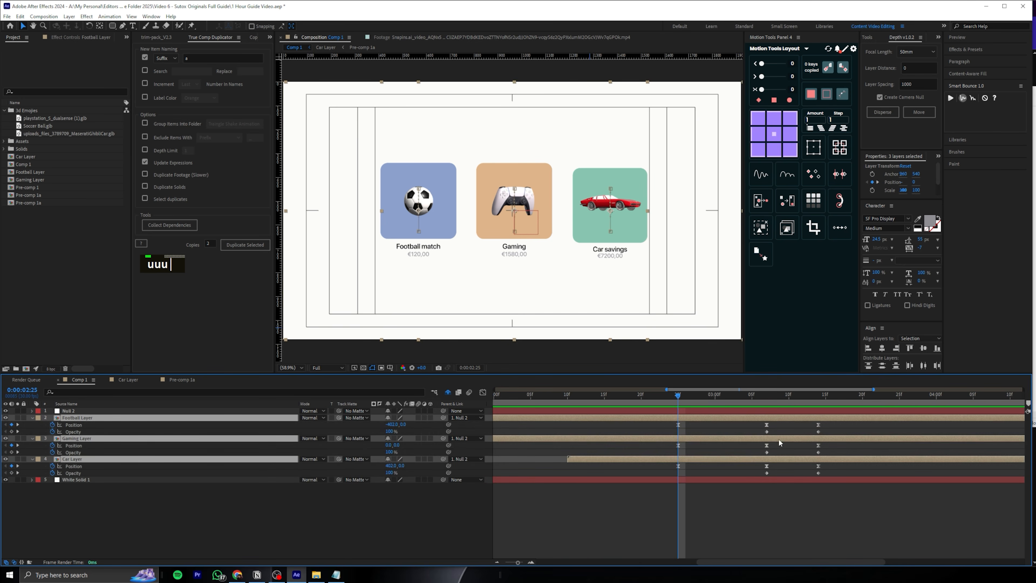
pyautogui.click(797, 499)
pyautogui.moveTo(680, 397); pyautogui.dragTo(722, 402)
pyautogui.scroll(1, 734, 416)
pyautogui.moveTo(853, 423); pyautogui.dragTo(766, 425)
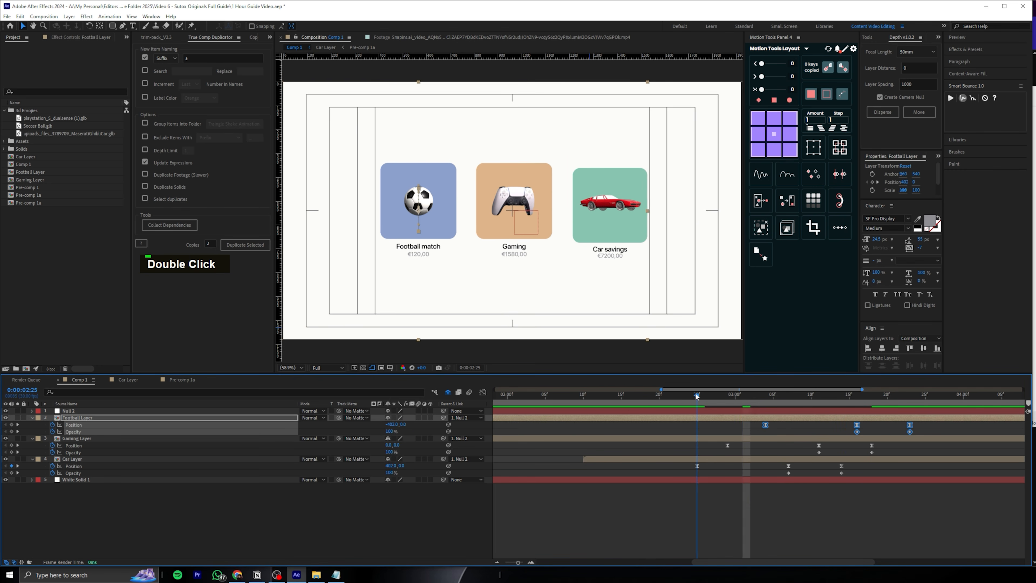
# Preview the staggered exit of the three tile layers, and delete the Football Layer's Opacity keyframes
pyautogui.press('space')
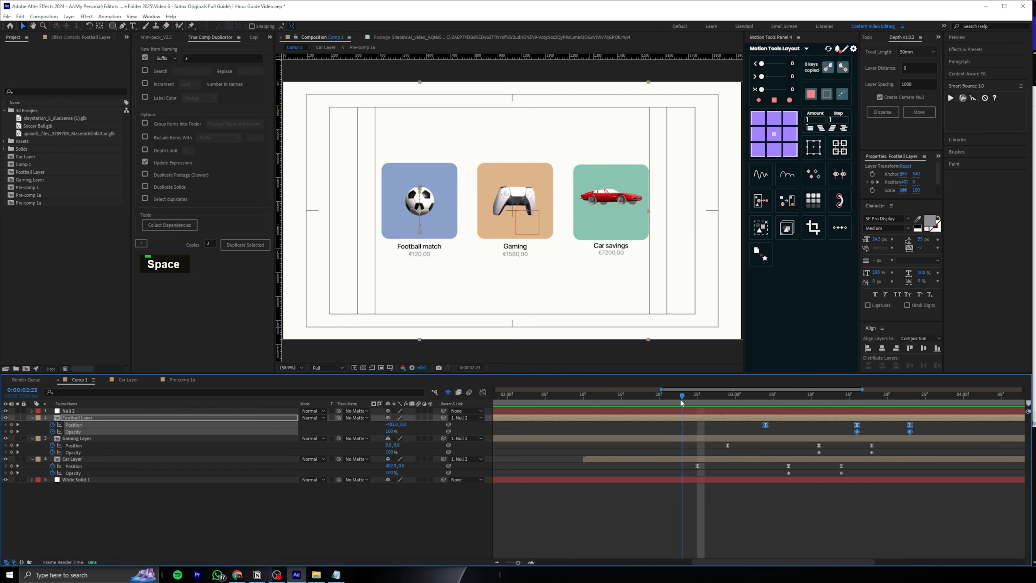
pyautogui.press('space')
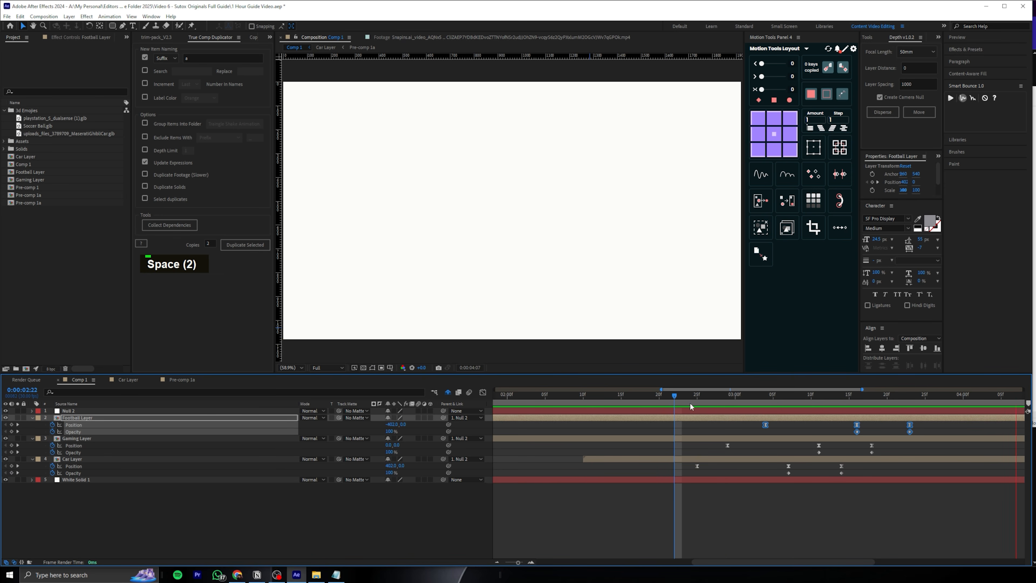
pyautogui.click(690, 403)
pyautogui.press('space')
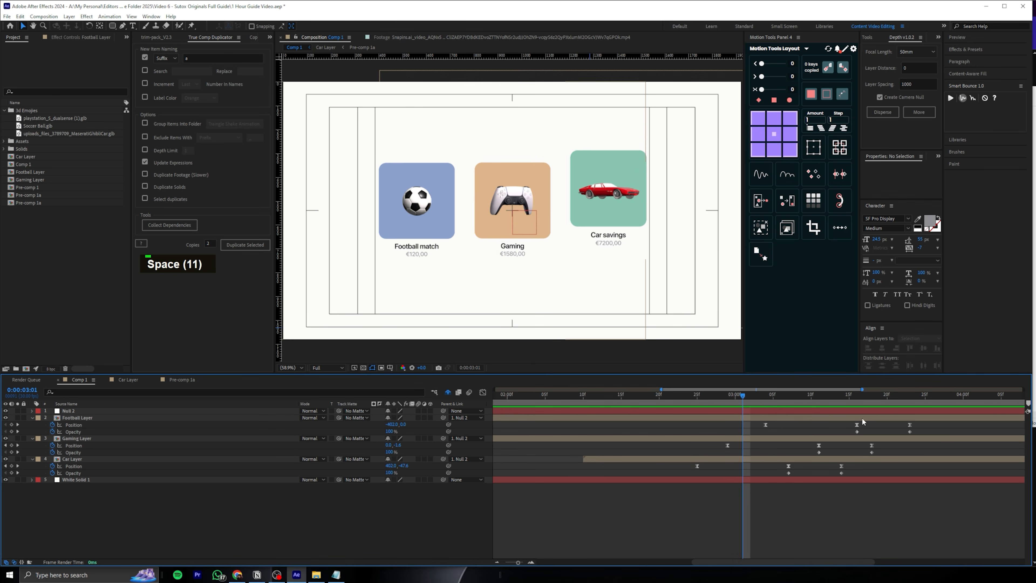
pyautogui.moveTo(917, 433); pyautogui.dragTo(847, 434)
pyautogui.press('Delete')
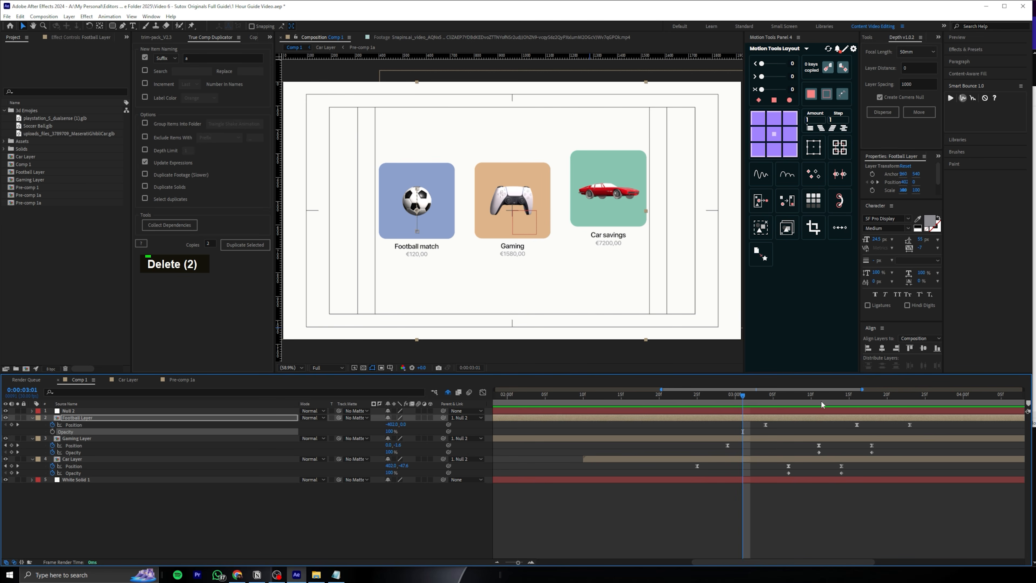
# Go to 0:00:03:04, collapse all layers' properties and reveal only the Football Layer's keyframes
pyautogui.moveTo(785, 401); pyautogui.dragTo(854, 398)
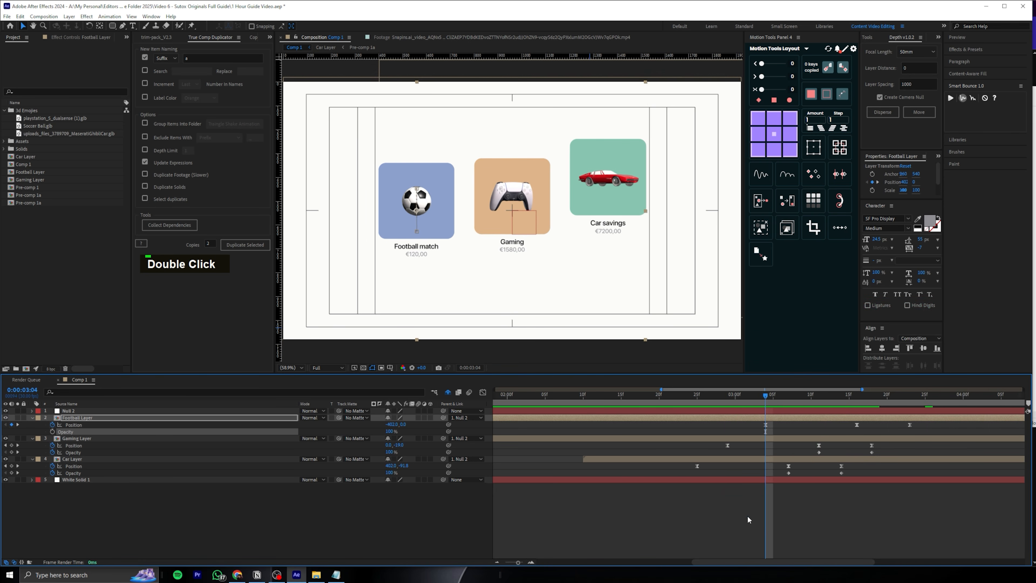
pyautogui.click(749, 519)
pyautogui.doubleClick(83, 425)
pyautogui.hotkey('ctrl', 'a')
pyautogui.hotkey('ctrl', 'a')
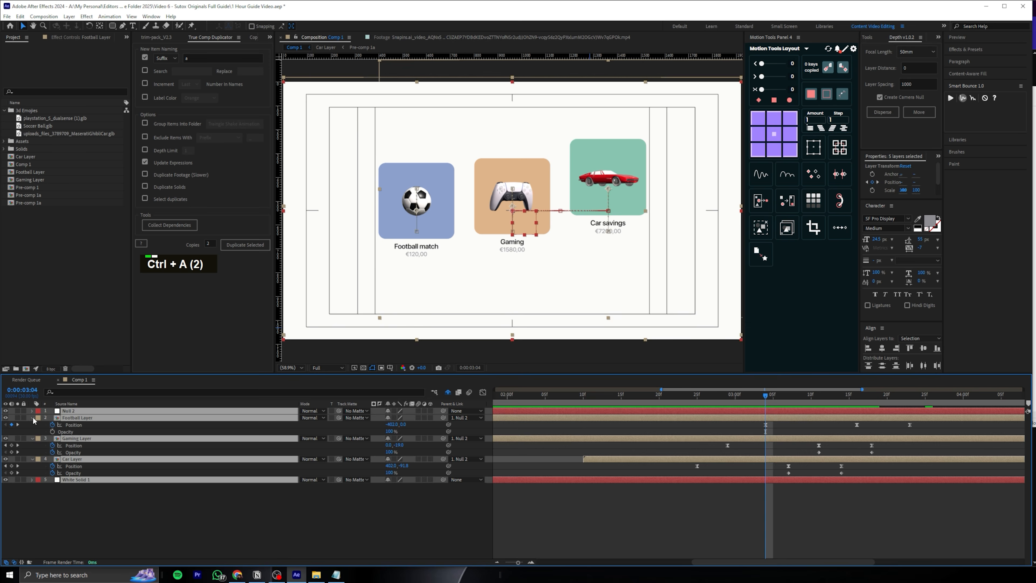
pyautogui.click(33, 418)
pyautogui.click(652, 510)
pyautogui.moveTo(750, 399)
pyautogui.mouseDown()
pyautogui.moveTo(917, 398)
pyautogui.moveTo(766, 409)
pyautogui.mouseUp()
pyautogui.click(778, 418)
pyautogui.press('u')
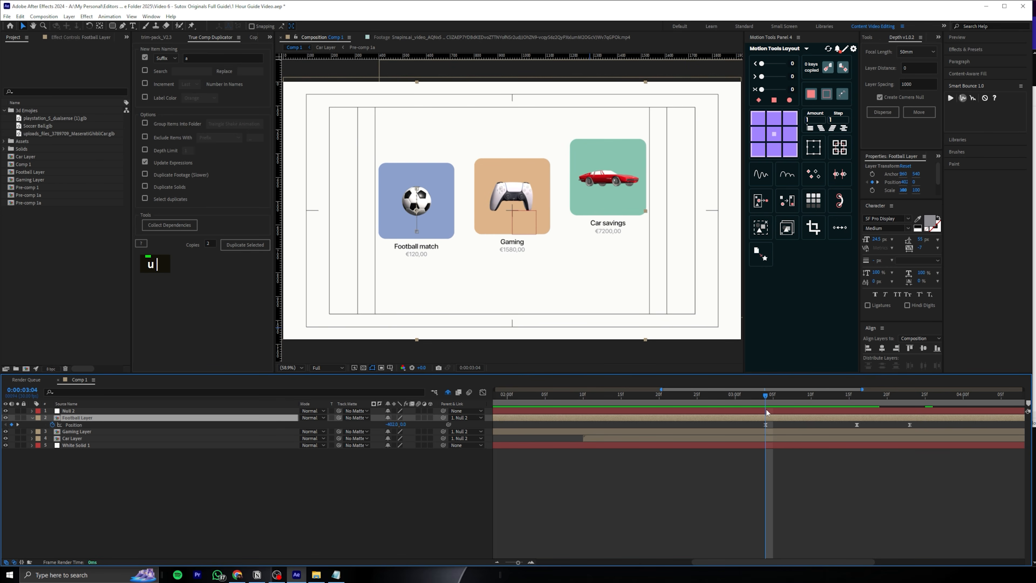
# Open the Football Layer precomp and split all five of its layers at 0:00:04:16
pyautogui.doubleClick(770, 418)
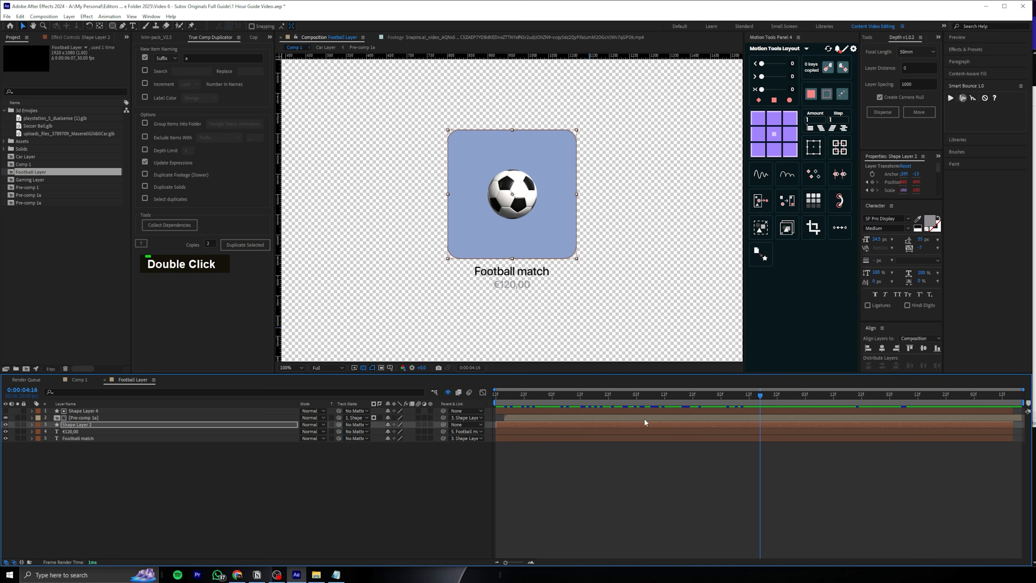
pyautogui.click(578, 410)
pyautogui.keyDown('shift'); pyautogui.click(575, 435); pyautogui.keyUp('shift')
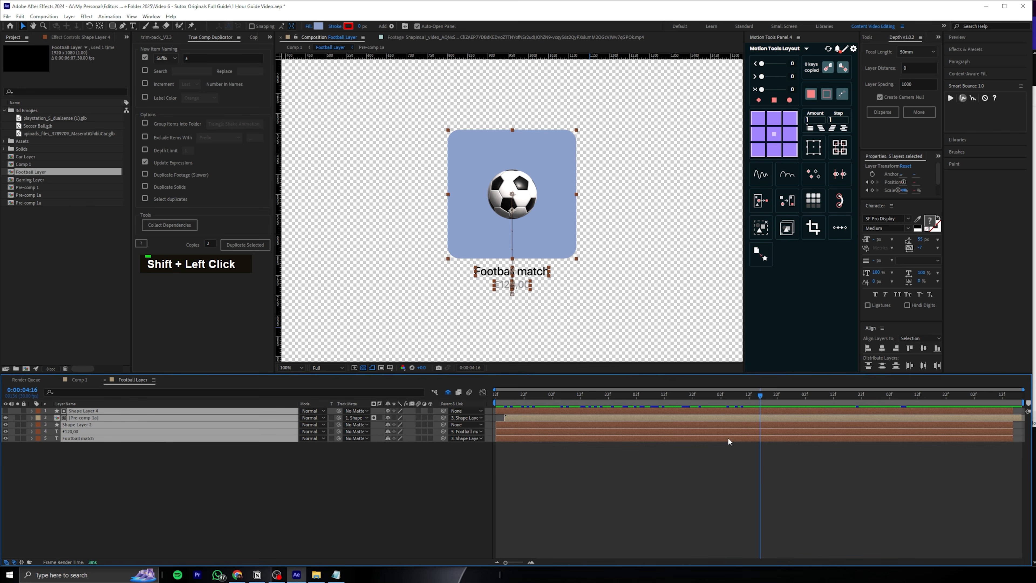
pyautogui.hotkey('ctrl', 'shift', 'd')
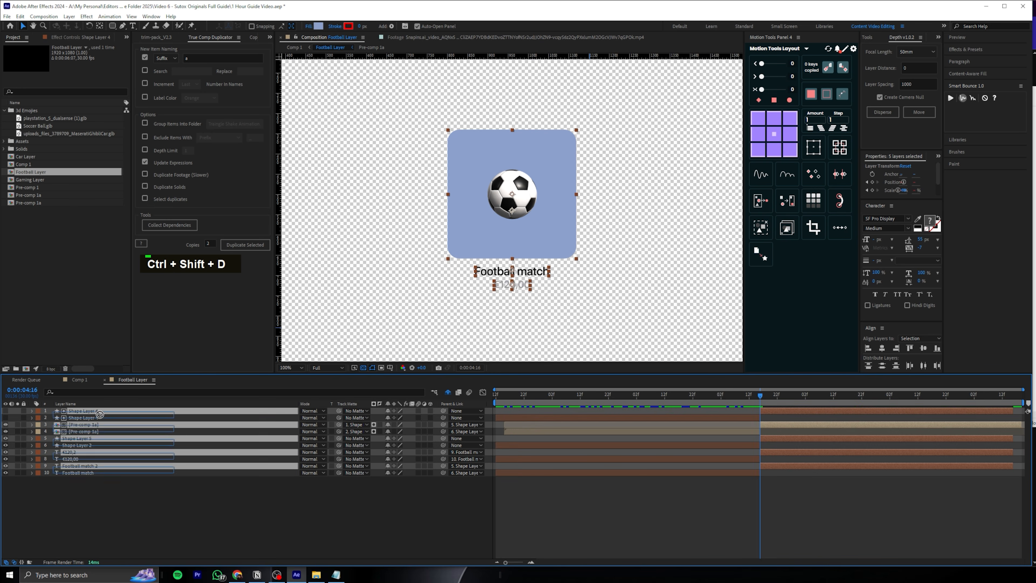
# Copy the five split-off football layers into Comp 1 above the Football Layer, starting at 0:00:03:04
pyautogui.hotkey('ctrl', 'c')
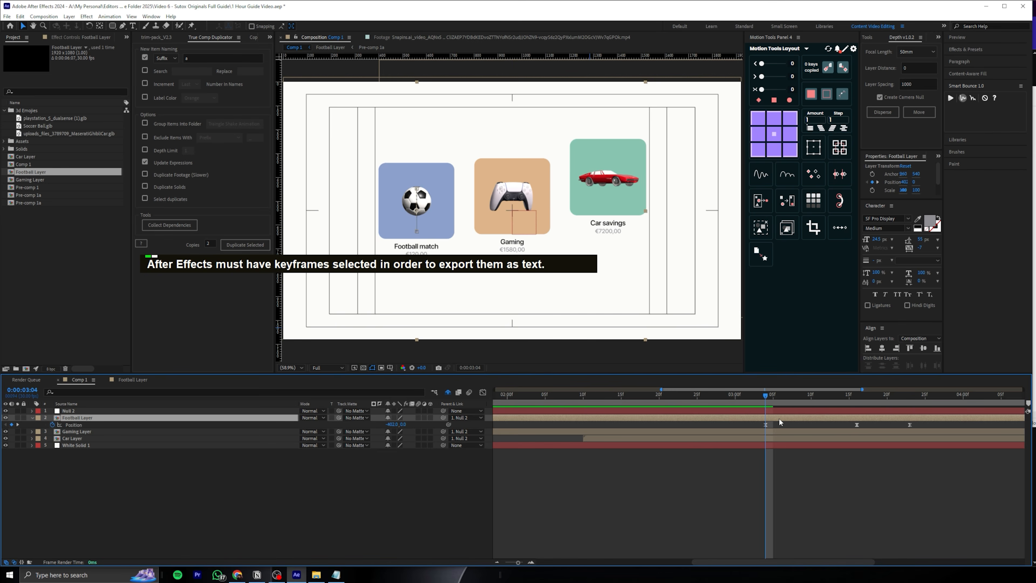
pyautogui.hotkey('ctrl', 'v')
pyautogui.press('pageup')
pyautogui.moveTo(757, 410); pyautogui.dragTo(763, 411)
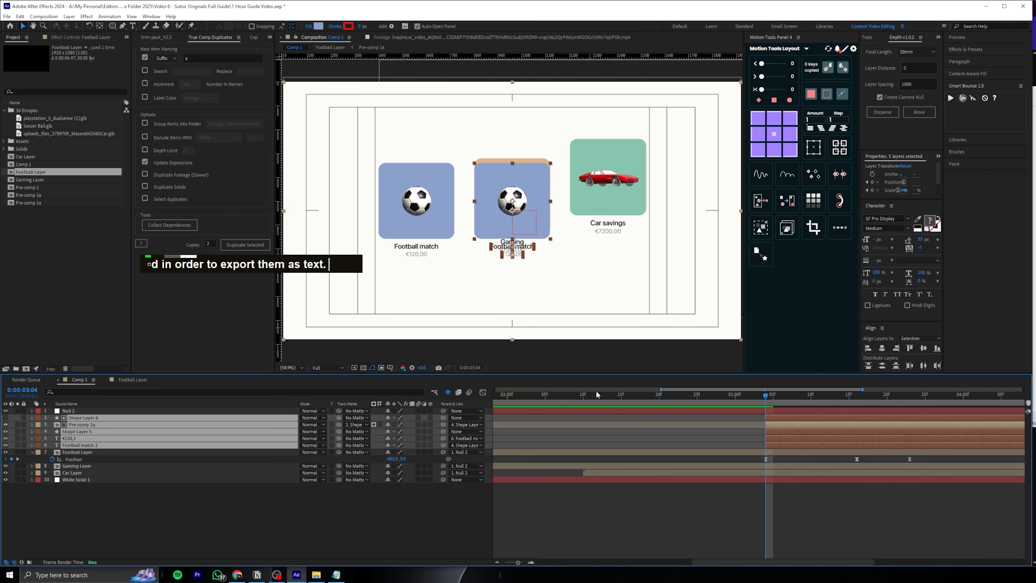
# Reveal the Position, Scale and Opacity properties of the pasted blue tile, Shape Layer 5
pyautogui.click(212, 482)
pyautogui.click(512, 237)
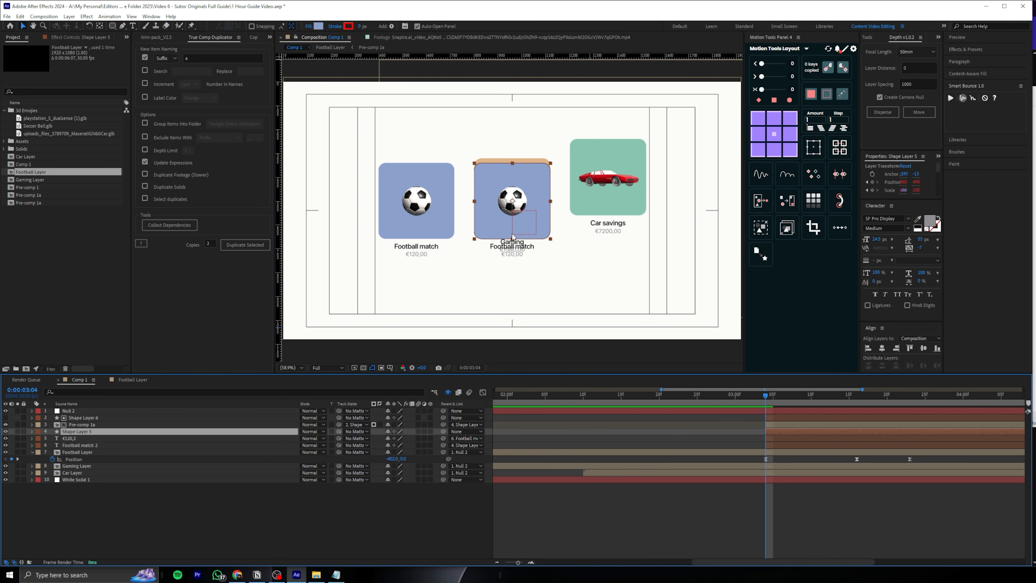
pyautogui.press('p')
pyautogui.hotkey('shift', 's')
pyautogui.hotkey('shift', 't')
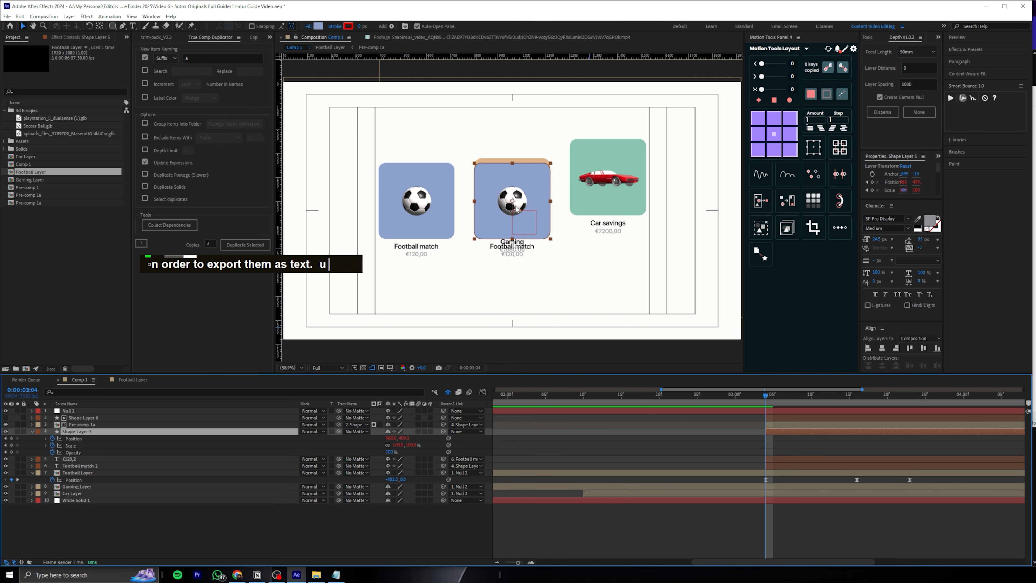
pyautogui.hotkey('alt', 'shift', 'p')
pyautogui.moveTo(513, 207); pyautogui.dragTo(527, 241)
pyautogui.scroll(2, 416, 207)
pyautogui.hotkey('ctrl', 'z')
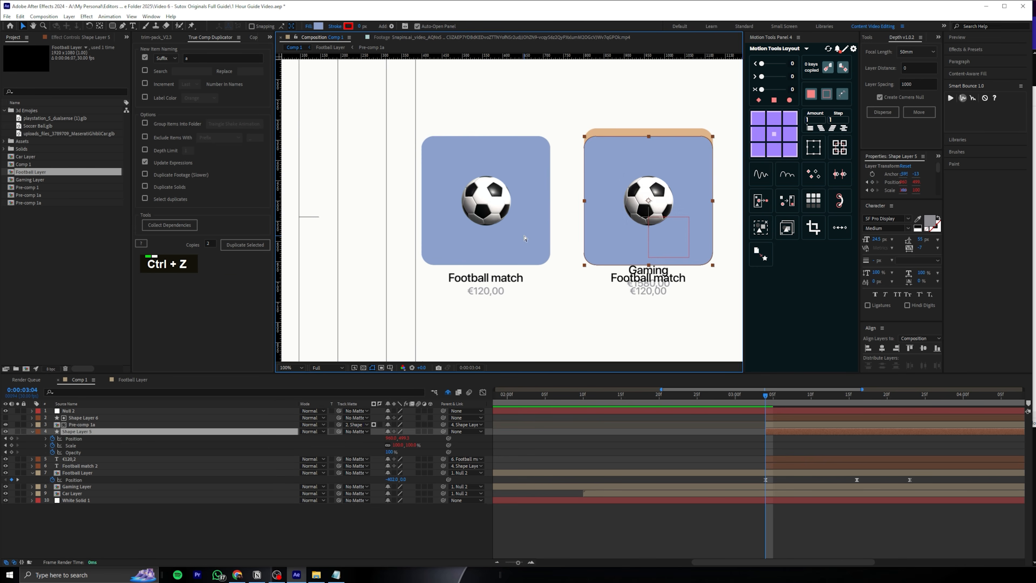
# Parent Shape Layer 6 to Shape Layer 5, and move the pasted tile exactly over the original football tile
pyautogui.click(85, 419)
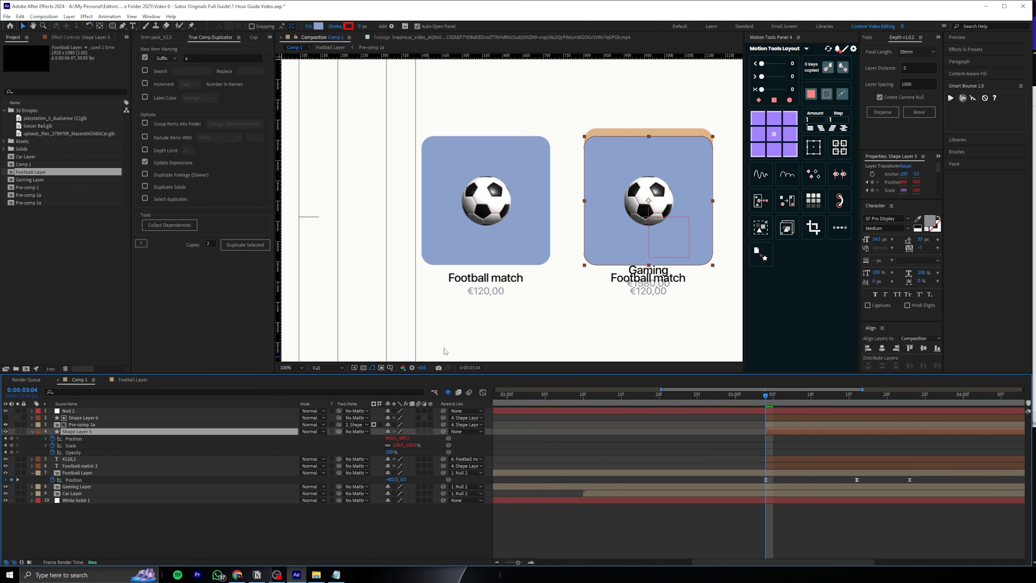
pyautogui.moveTo(648, 203); pyautogui.dragTo(484, 204)
pyautogui.scroll(1, 489, 201)
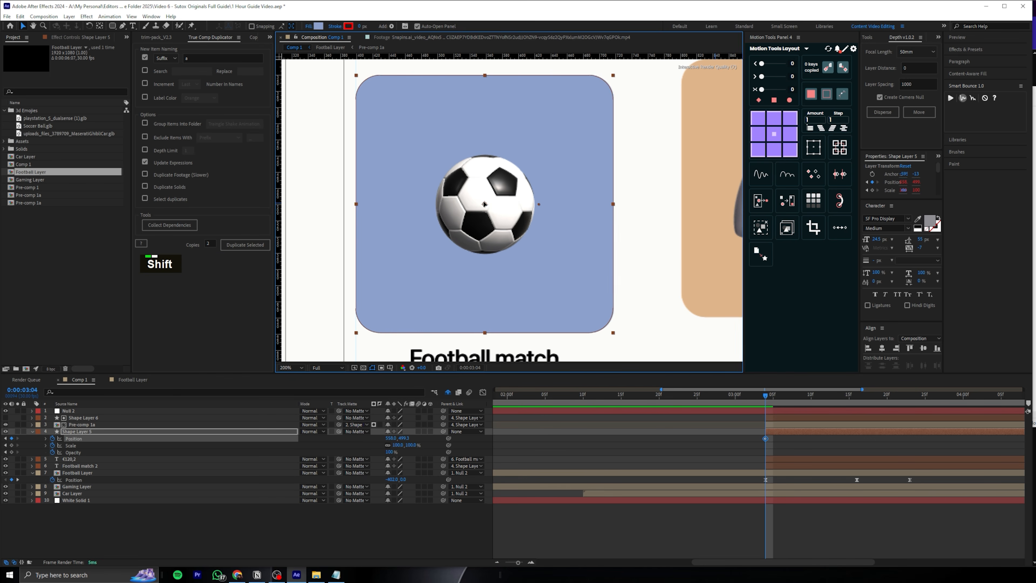
pyautogui.middleClick(484, 203)
pyautogui.scroll(-1, 538, 228)
# Collapse the layer properties, split the Football Layer at 0:00:03:04 and delete its second half
pyautogui.hotkey('ctrl', 'a')
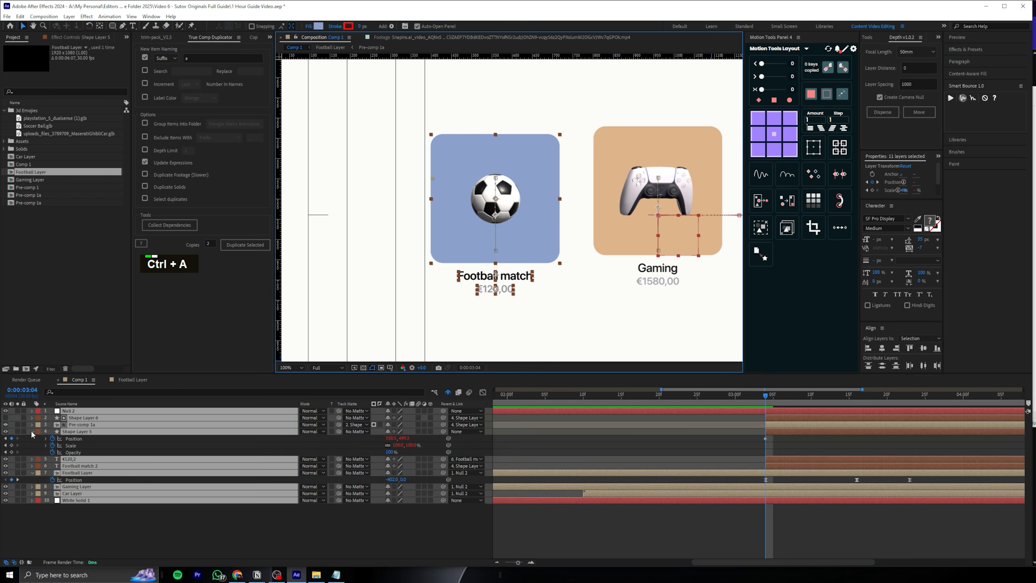
pyautogui.press('u')
pyautogui.click(97, 453)
pyautogui.hotkey('ctrl', 'shift', 'd')
pyautogui.press('Delete')
pyautogui.press('pageup')
pyautogui.press('pagedown')
pyautogui.scroll(-1, 524, 222)
# Fit the composition in the viewer and parent the pasted Shape Layer 5 to Null 2
pyautogui.click(789, 416)
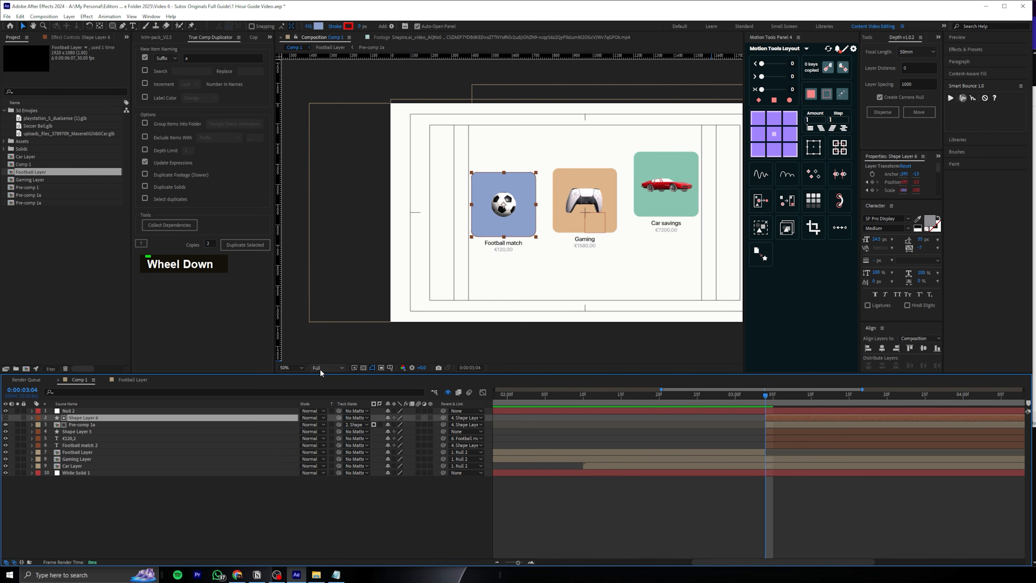
pyautogui.doubleClick(290, 368)
pyautogui.moveTo(776, 399)
pyautogui.mouseDown()
pyautogui.moveTo(685, 413)
pyautogui.moveTo(764, 409)
pyautogui.mouseUp()
pyautogui.keyDown('shift'); pyautogui.click(784, 445); pyautogui.keyUp('shift')
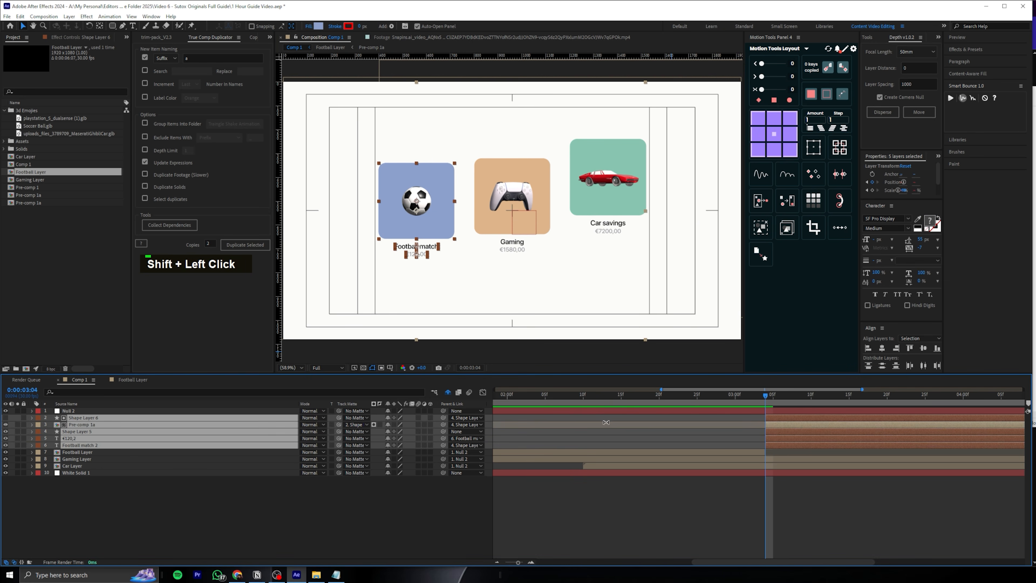
pyautogui.doubleClick(444, 430)
pyautogui.moveTo(443, 431); pyautogui.dragTo(113, 412)
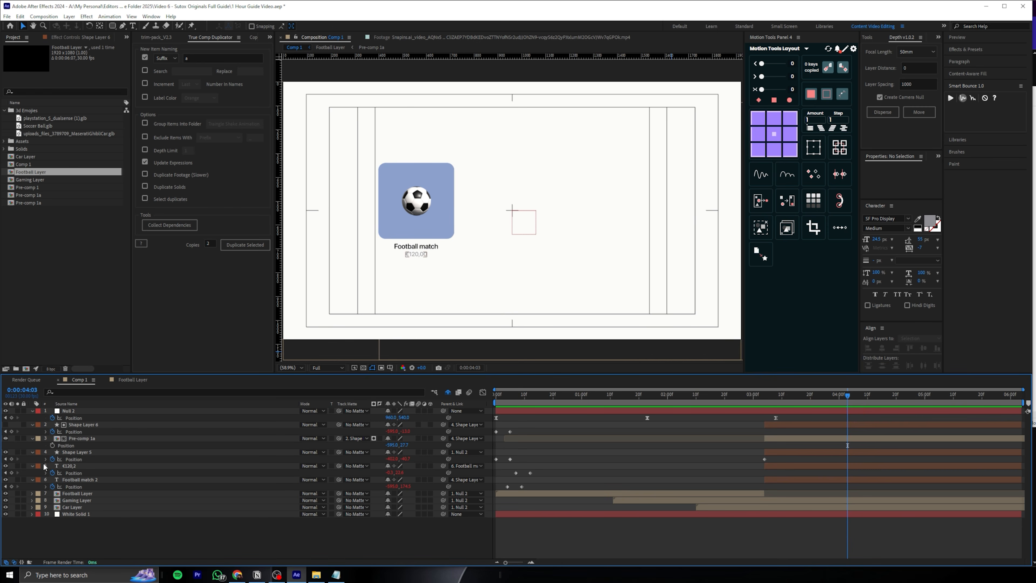
# Remove all Position keyframes from Shape Layer 5 and preview the handover from the Football Layer
pyautogui.click(52, 459)
pyautogui.click(90, 453)
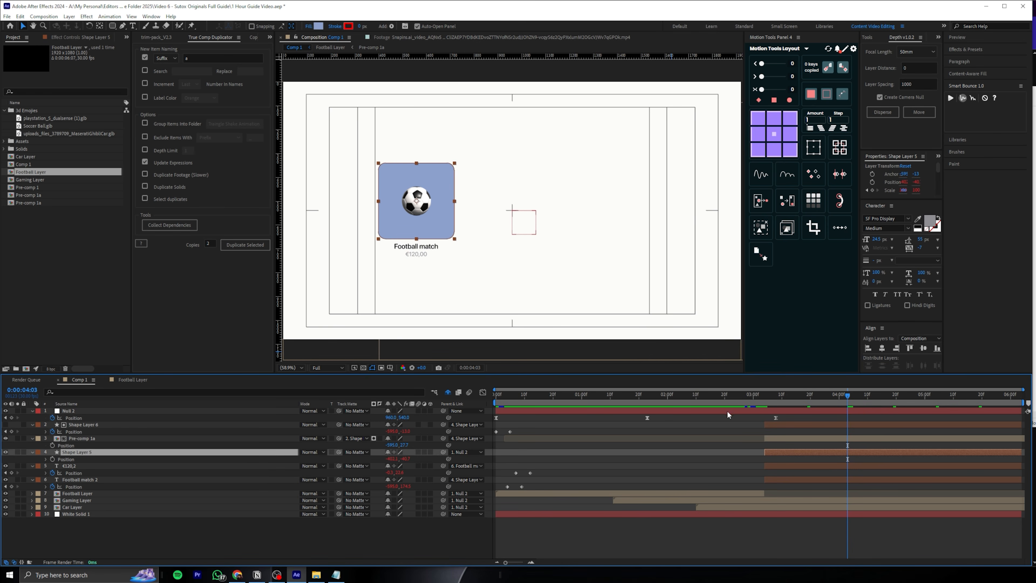
pyautogui.click(757, 403)
pyautogui.press('space')
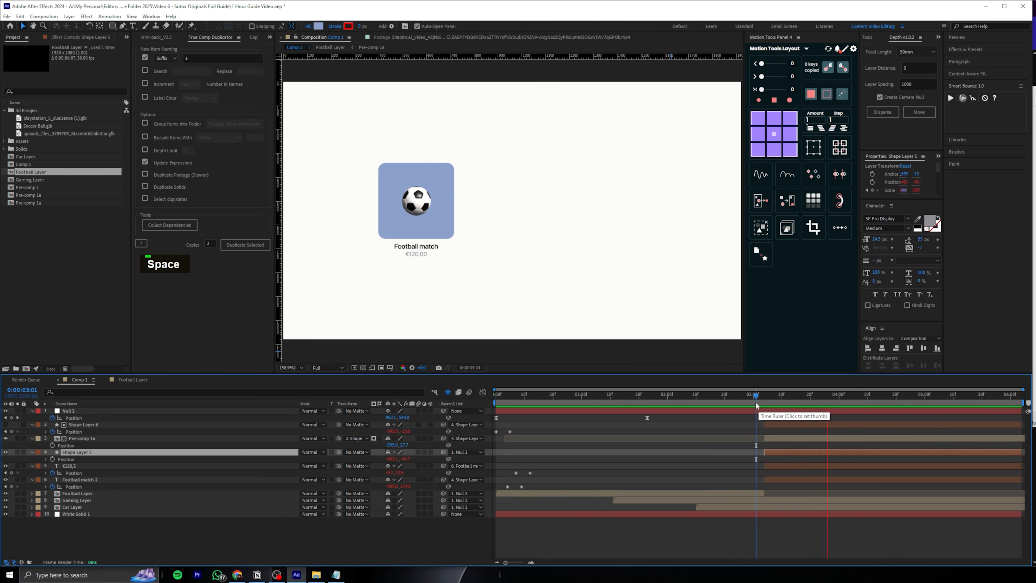
# Replay the exit from about 0:00:02:17 to check the football tile stays in place, and save the project
pyautogui.click(717, 403)
pyautogui.press('space')
pyautogui.press('space')
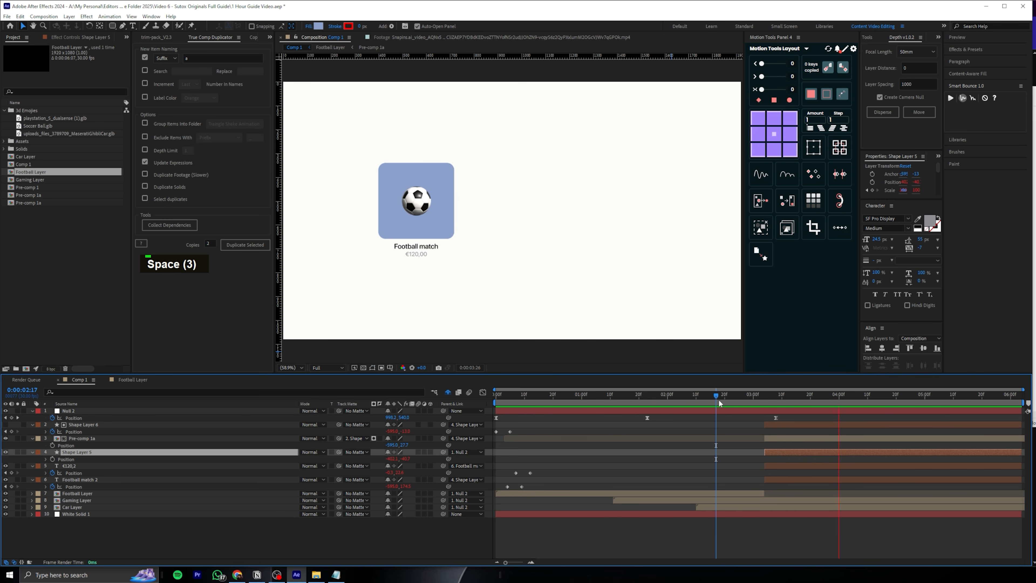
pyautogui.press('space')
pyautogui.press('space')
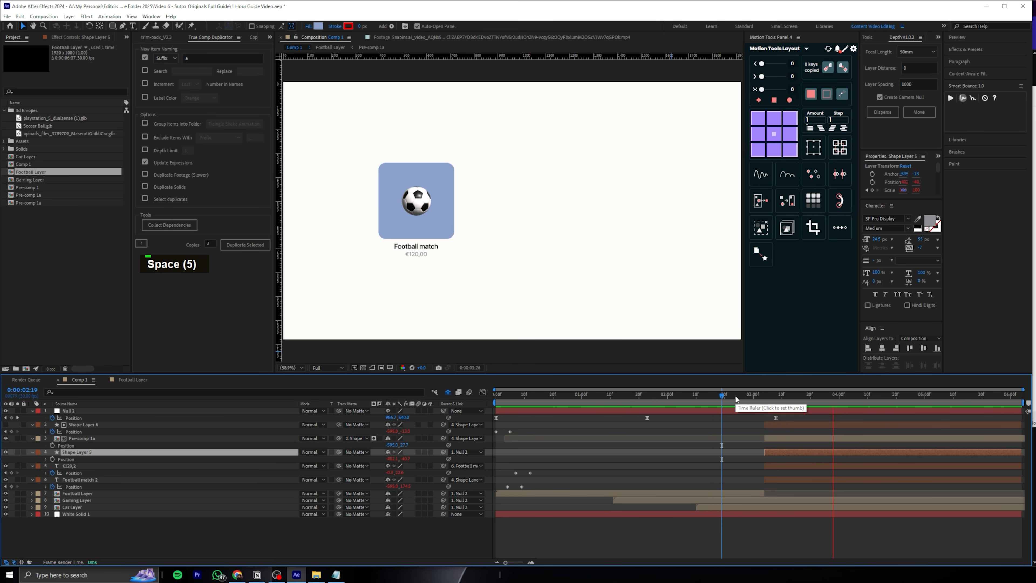
pyautogui.hotkey('ctrl', 's')
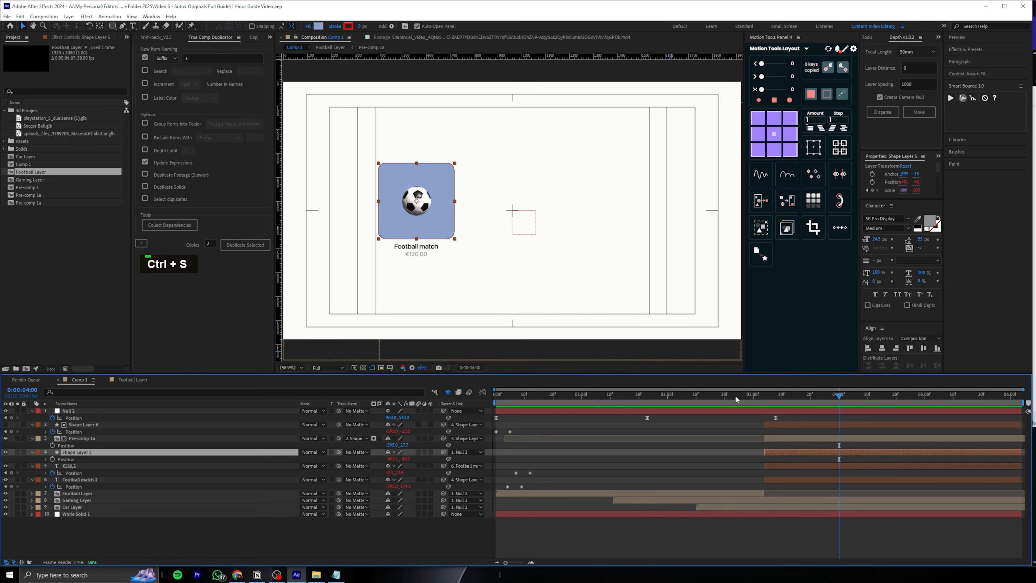
# Collapse the properties of every layer in Comp 1 and deselect all layers
pyautogui.hotkey('ctrl', 'a')
pyautogui.click(32, 411)
pyautogui.click(751, 495)
pyautogui.hotkey('ctrl', 'z')
pyautogui.click(776, 522)
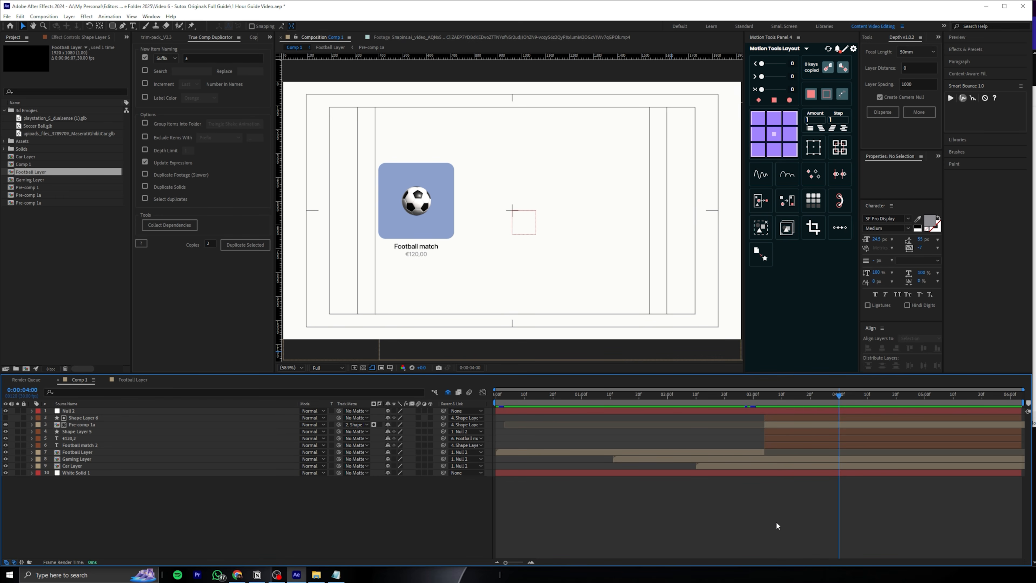
# Go to 0:00:03:04 and examine how the pasted football layers take over from the trimmed Football Layer
pyautogui.click(761, 398)
pyautogui.click(769, 418)
pyautogui.click(767, 445)
pyautogui.click(755, 452)
pyautogui.click(771, 444)
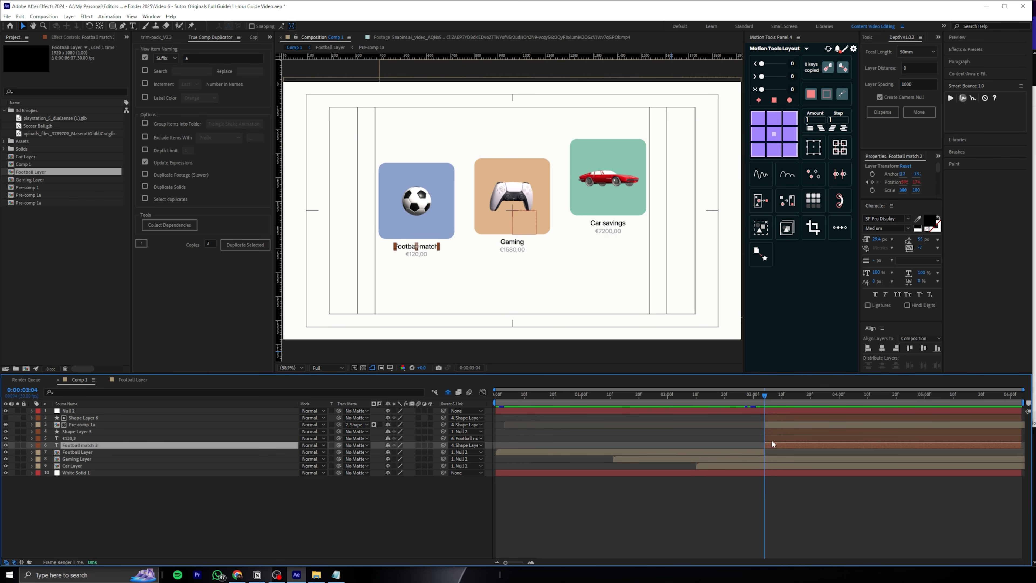
pyautogui.click(776, 423)
pyautogui.click(777, 418)
pyautogui.click(752, 451)
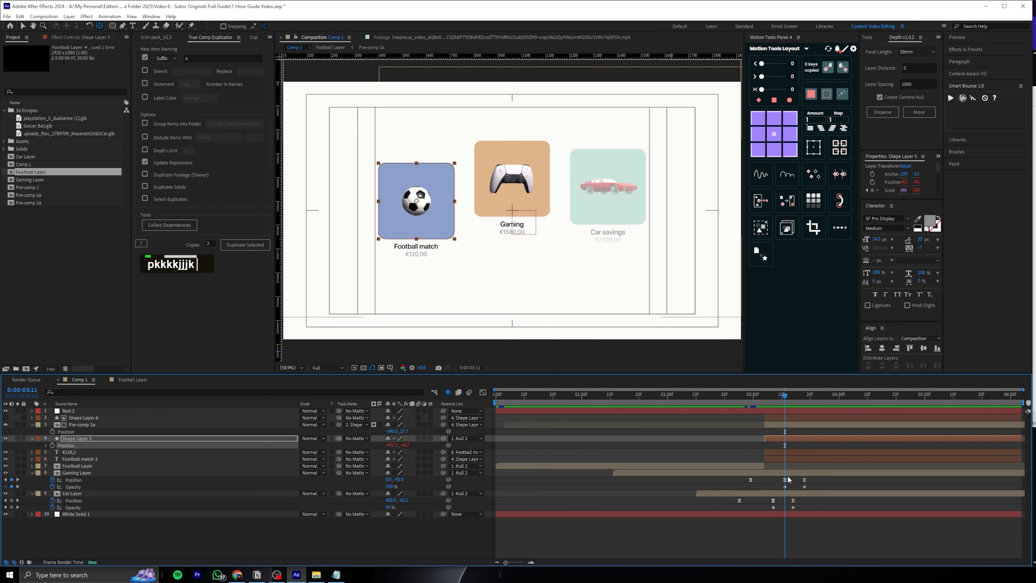
# Add Position keyframes to Shape Layer 5 at 0:00:02:29, 0:00:03:11 and 0:00:03:18, matching the Gaming Layer's keyframe times
pyautogui.keyDown('alt'); pyautogui.scroll(3, 756, 454); pyautogui.keyUp('alt')
pyautogui.click(734, 394)
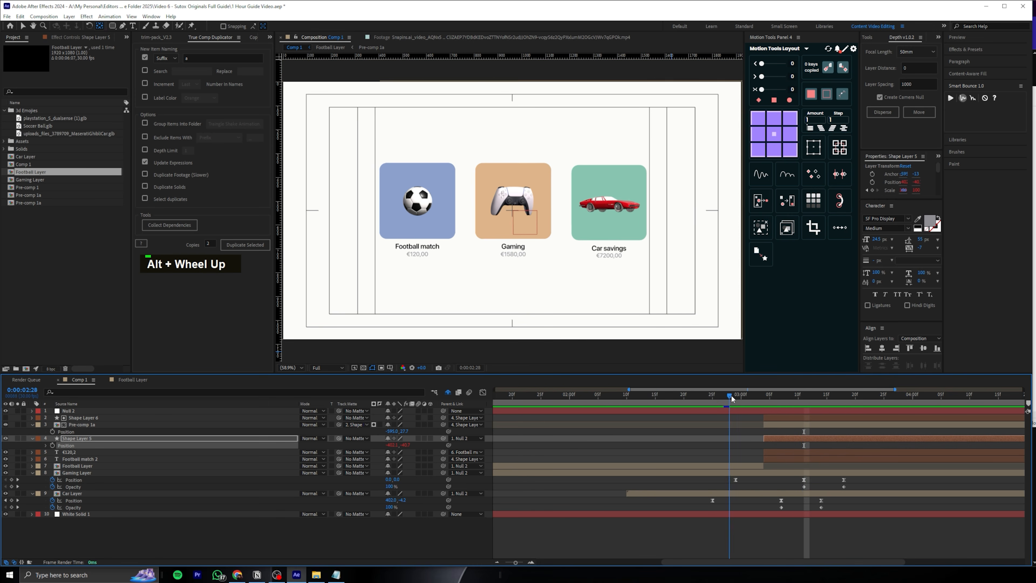
pyautogui.doubleClick(773, 440)
pyautogui.press('p')
pyautogui.press('p')
pyautogui.click(53, 445)
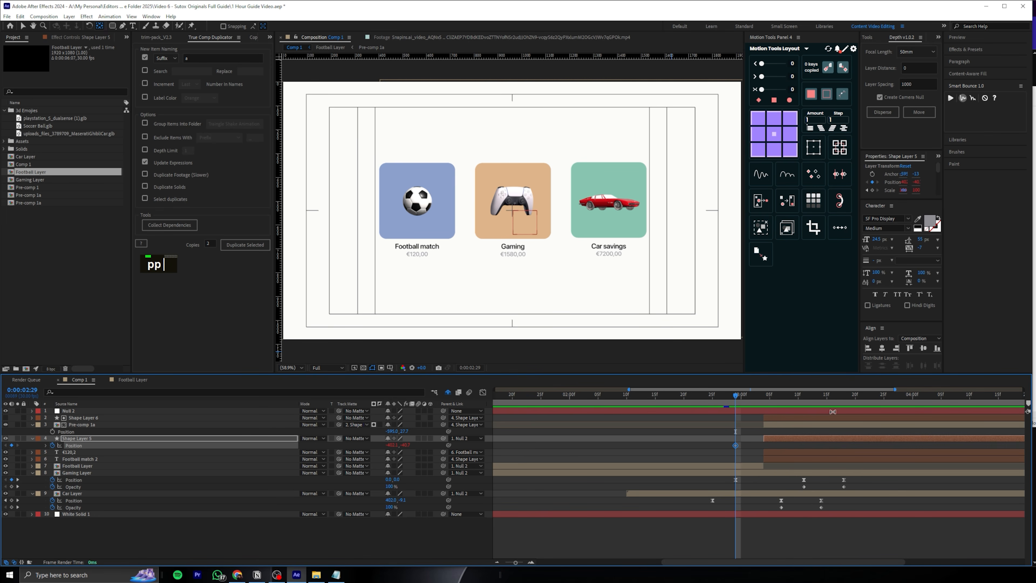
pyautogui.click(803, 398)
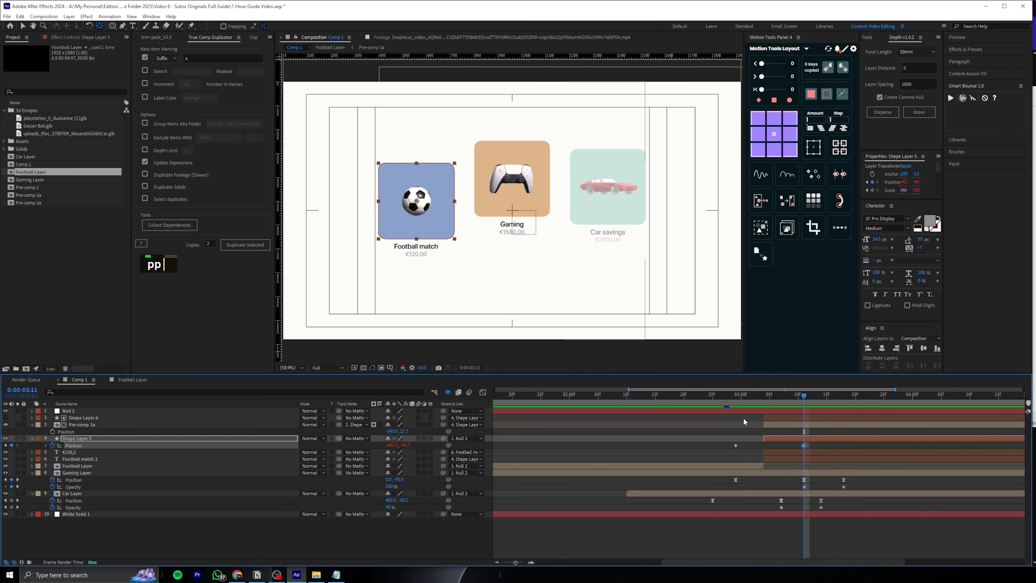
pyautogui.press('space')
pyautogui.click(12, 445)
# Raise Shape Layer 5 to a Y position of about -120 at 0:00:03:11, and drop it below its resting position at 0:00:03:18
pyautogui.press('j')
pyautogui.press('j')
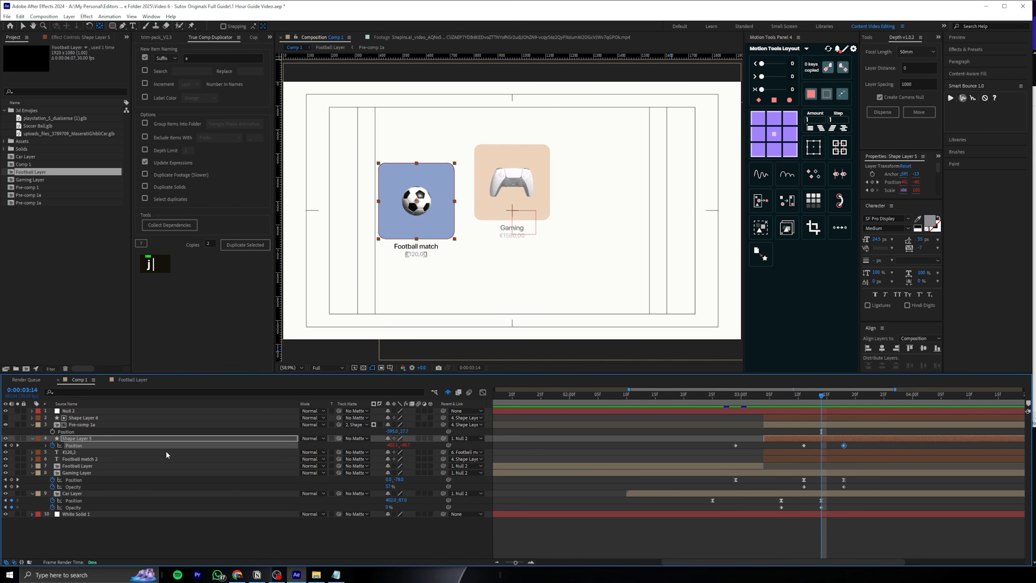
pyautogui.moveTo(403, 445); pyautogui.dragTo(366, 444)
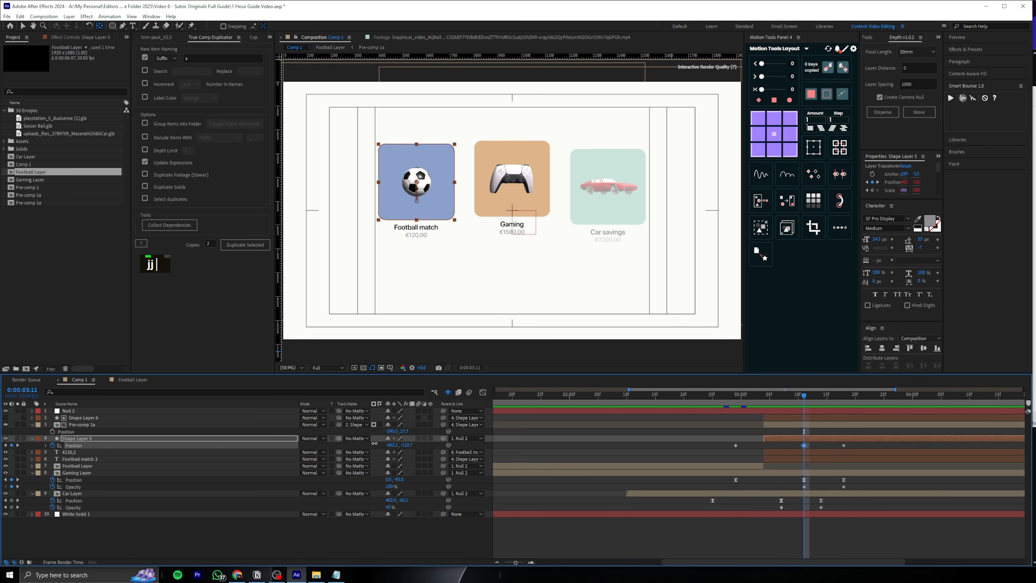
pyautogui.press('k')
pyautogui.press('k')
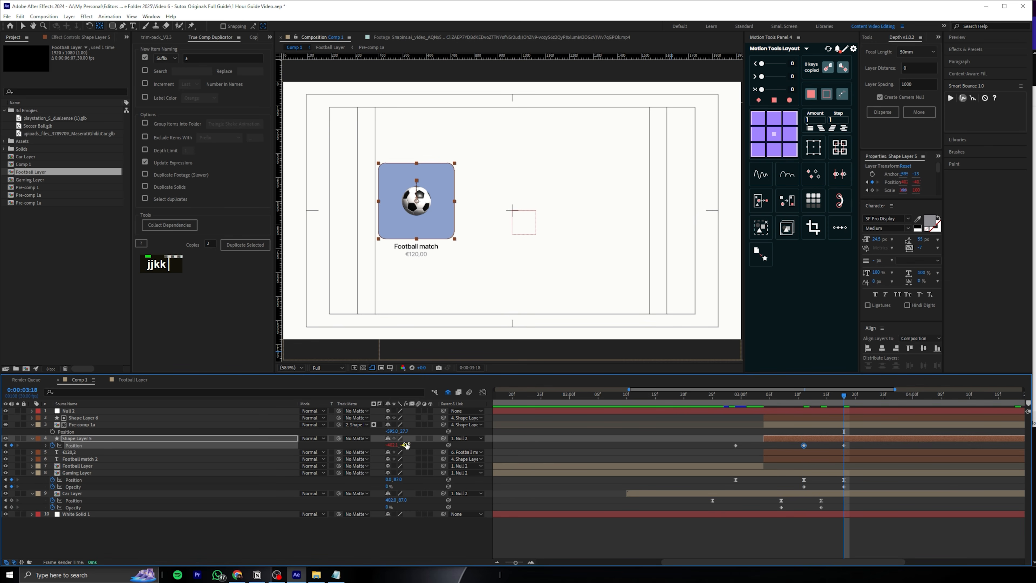
pyautogui.moveTo(403, 445); pyautogui.dragTo(447, 445)
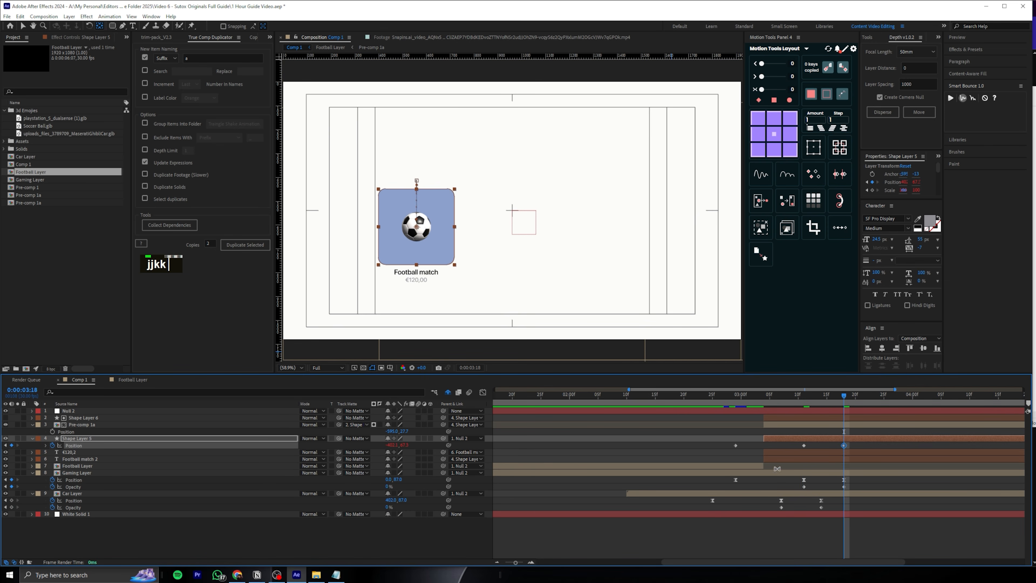
# Easy-ease Shape Layer 5's Position keyframes, shape their speed curves into sharp peaks like the Gaming Layer's, and preview the motion
pyautogui.click(844, 479)
pyautogui.hotkey('shift', 'F3')
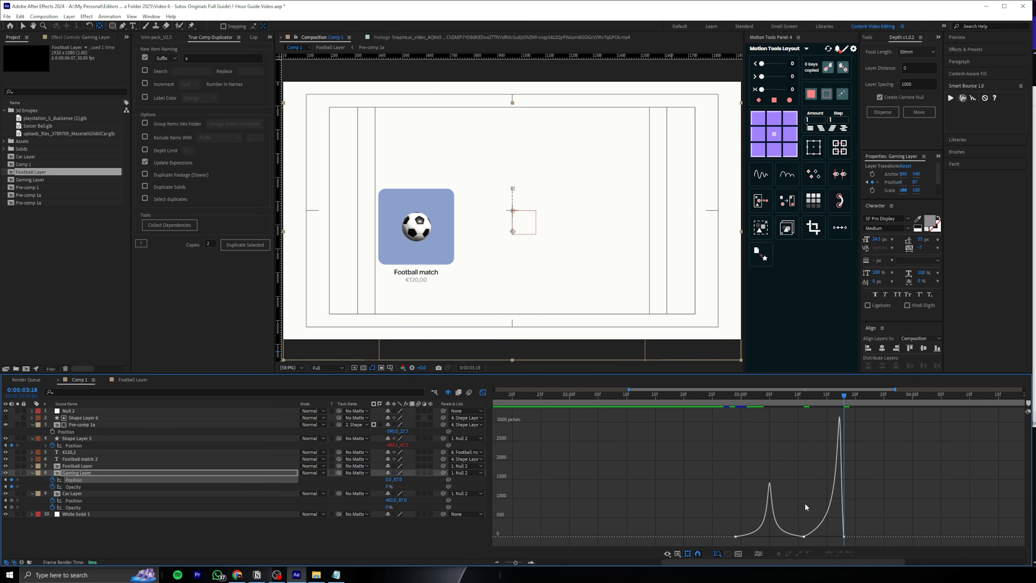
pyautogui.click(77, 445)
pyautogui.moveTo(863, 411); pyautogui.dragTo(677, 528)
pyautogui.press('F9')
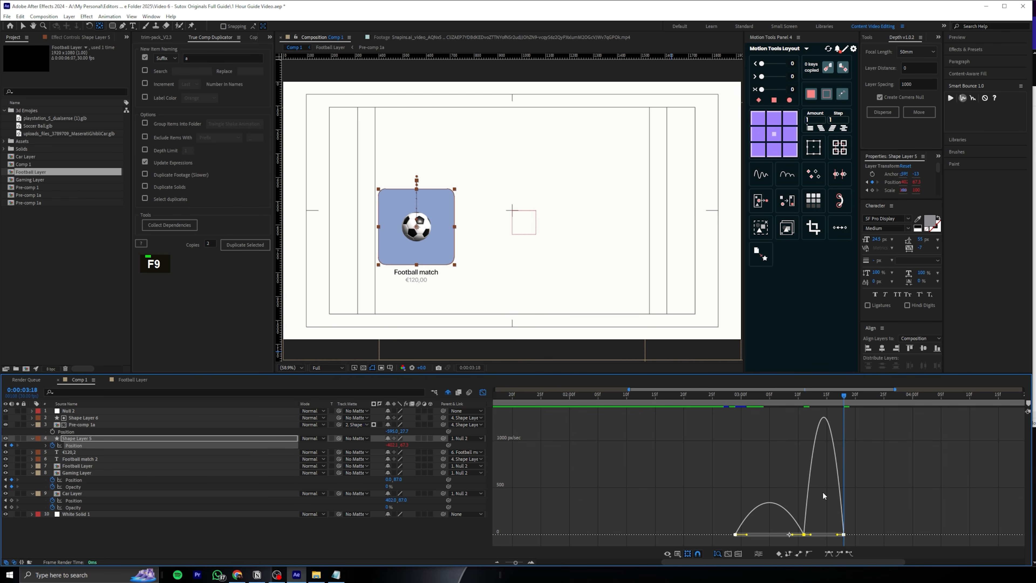
pyautogui.scroll(3, 822, 492)
pyautogui.moveTo(769, 540); pyautogui.dragTo(737, 538)
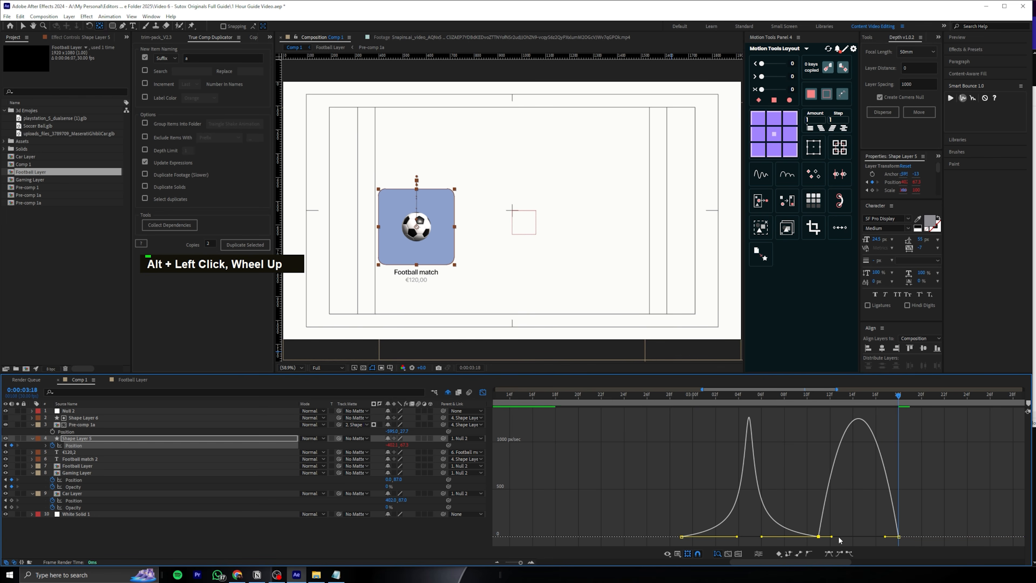
pyautogui.moveTo(831, 537); pyautogui.dragTo(907, 539)
pyautogui.moveTo(891, 404); pyautogui.dragTo(688, 403)
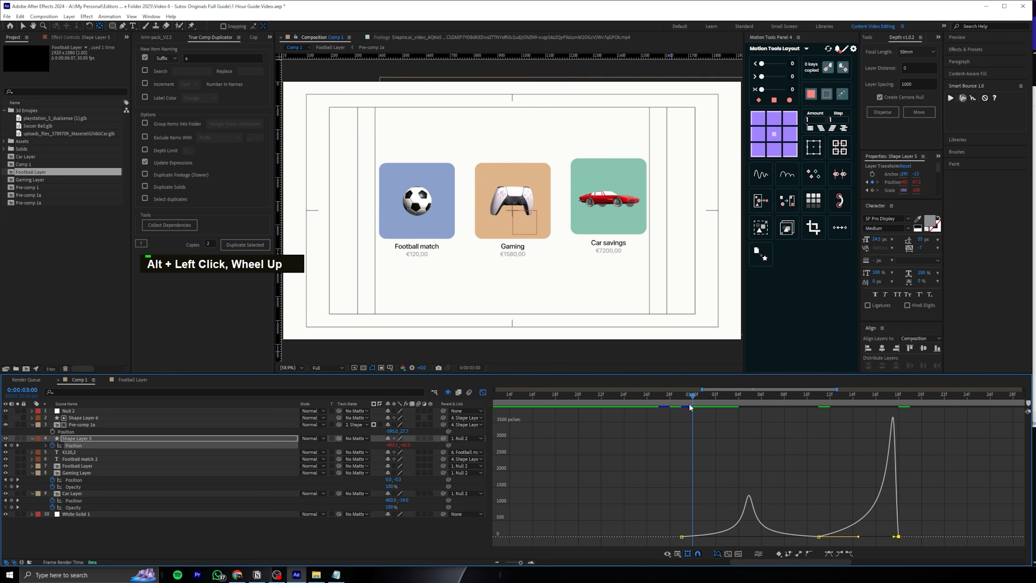
pyautogui.press('space')
pyautogui.press('space')
pyautogui.press("'")
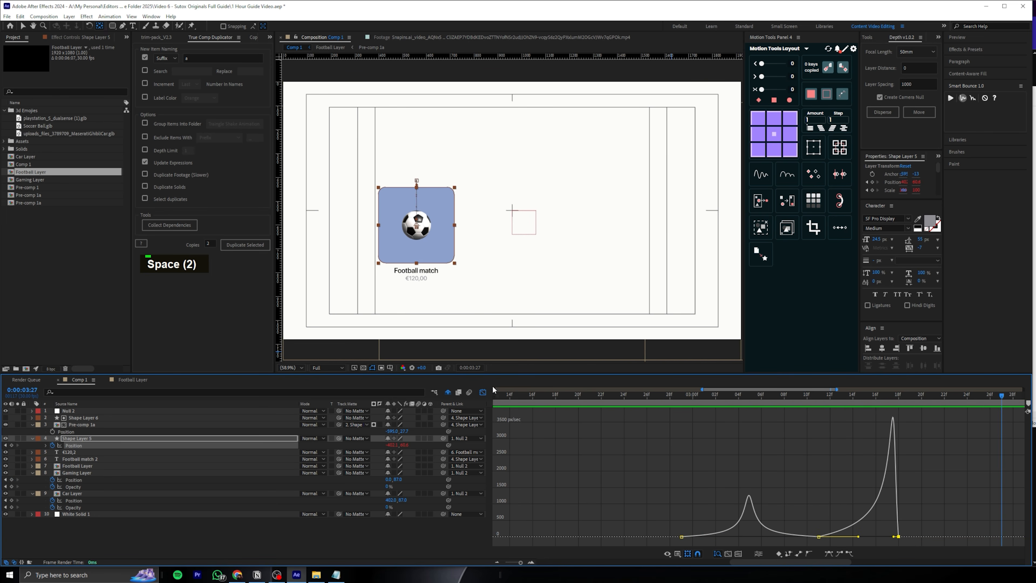
# Shift all three of Shape Layer 5's Position keyframes so the first sits at 0:00:03:04, and play back the result
pyautogui.click(482, 392)
pyautogui.click(738, 399)
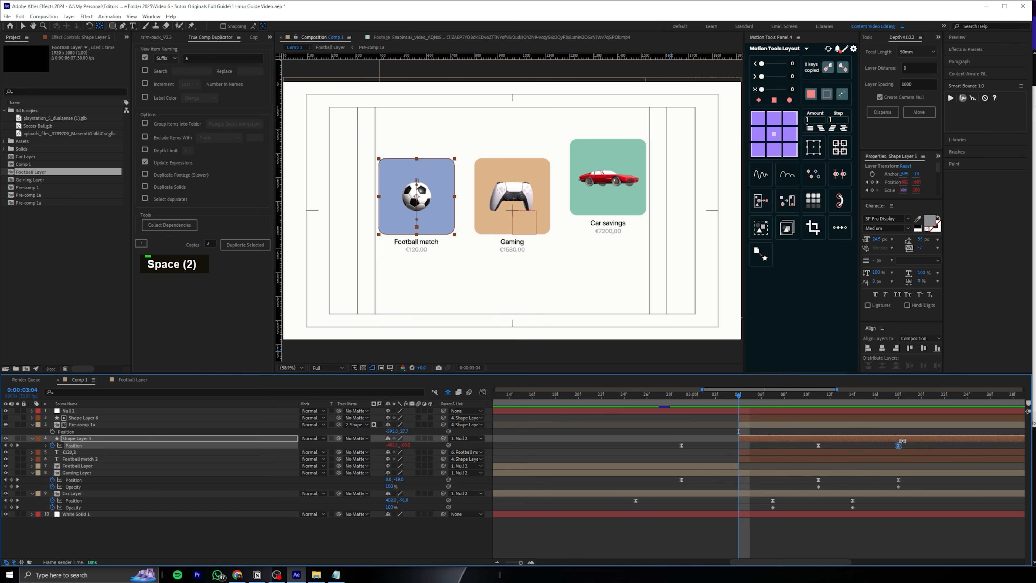
pyautogui.moveTo(913, 450); pyautogui.dragTo(739, 447)
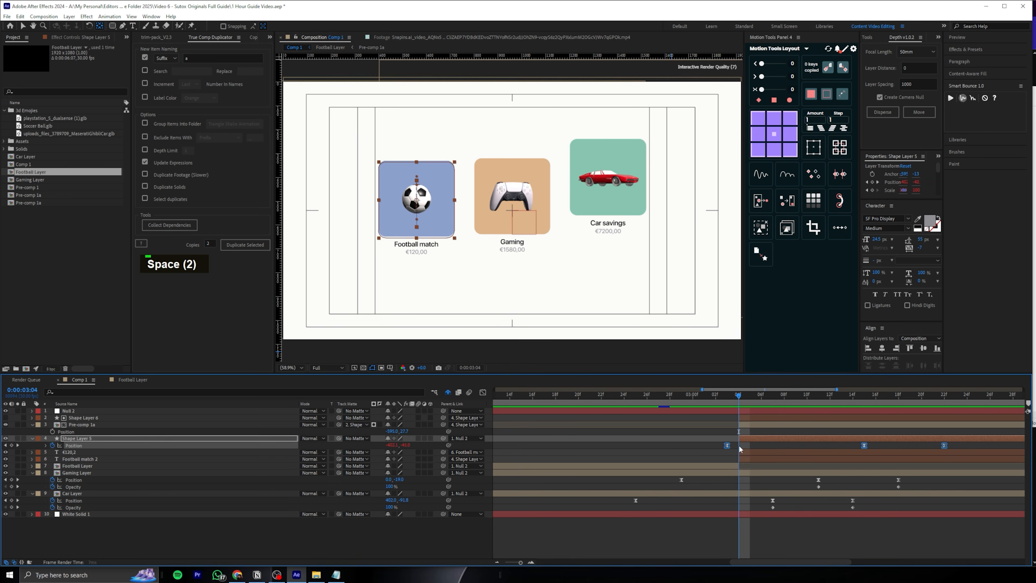
pyautogui.press('space')
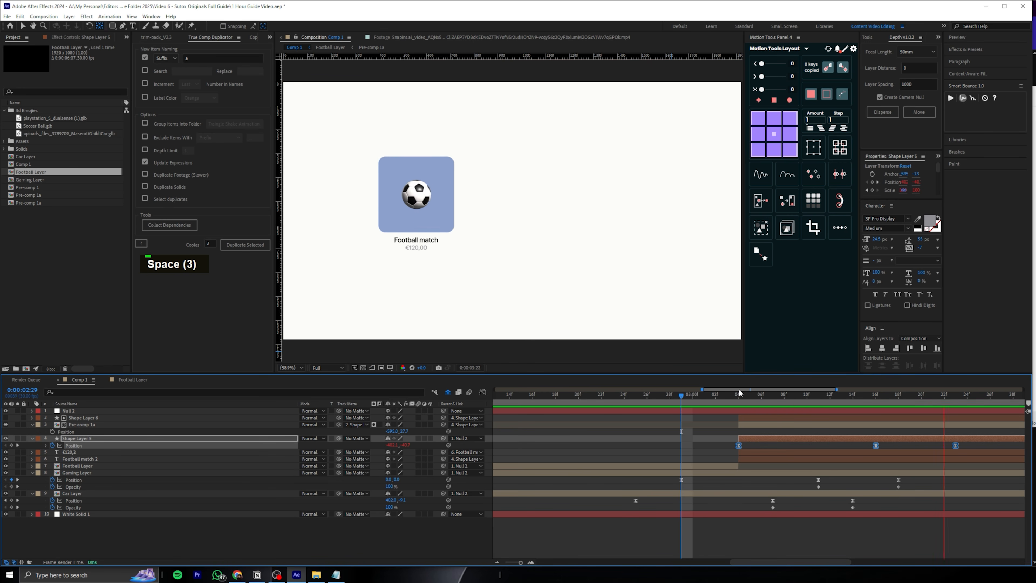
pyautogui.press('space')
# Fade the €120,2 and Football match 2 text layers to 0% opacity with keyframes at 0:00:03:07 and 0:00:03:14, and save the project
pyautogui.keyDown('alt'); pyautogui.scroll(-2, 706, 394); pyautogui.keyUp('alt')
pyautogui.moveTo(558, 404); pyautogui.dragTo(715, 409)
pyautogui.moveTo(517, 287); pyautogui.dragTo(555, 289)
pyautogui.moveTo(547, 395)
pyautogui.mouseDown()
pyautogui.moveTo(638, 390)
pyautogui.moveTo(547, 393)
pyautogui.mouseUp()
pyautogui.click(94, 459)
pyautogui.keyDown('shift'); pyautogui.click(93, 452); pyautogui.keyUp('shift')
pyautogui.press('t')
pyautogui.click(53, 459)
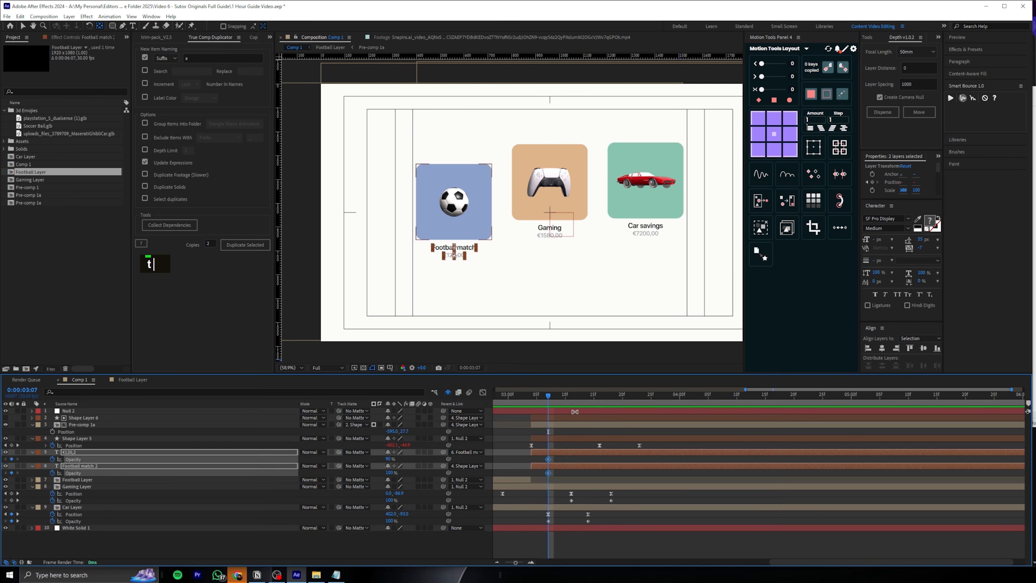
pyautogui.press('k')
pyautogui.moveTo(403, 460); pyautogui.dragTo(366, 460)
pyautogui.hotkey('ctrl', 's')
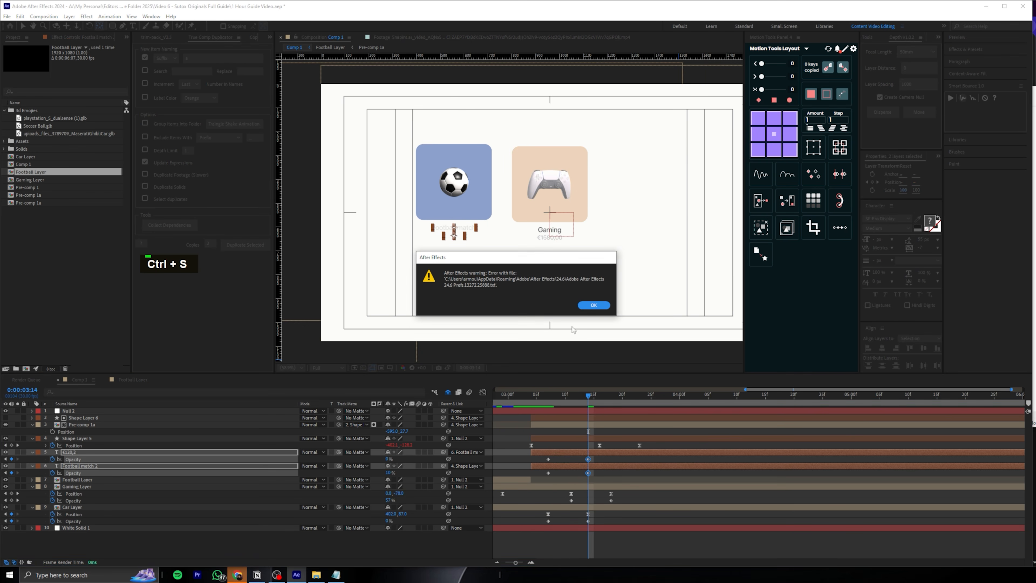
pyautogui.click(594, 305)
# Move the two text layers' Opacity keyframes to 0:00:03:16 and 0:00:03:21, and preview the fade
pyautogui.moveTo(588, 394)
pyautogui.mouseDown()
pyautogui.moveTo(571, 394)
pyautogui.moveTo(600, 393)
pyautogui.mouseUp()
pyautogui.moveTo(603, 457)
pyautogui.mouseDown()
pyautogui.moveTo(543, 476)
pyautogui.moveTo(600, 460)
pyautogui.mouseUp()
pyautogui.moveTo(671, 457); pyautogui.dragTo(627, 459)
pyautogui.click(624, 394)
pyautogui.moveTo(627, 396); pyautogui.dragTo(537, 394)
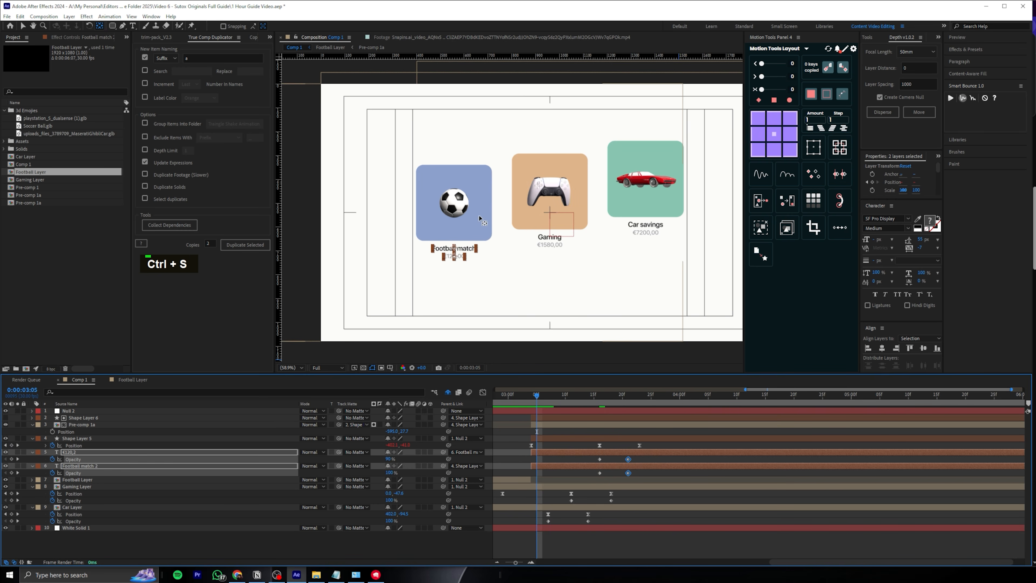
pyautogui.press('space')
pyautogui.press('space')
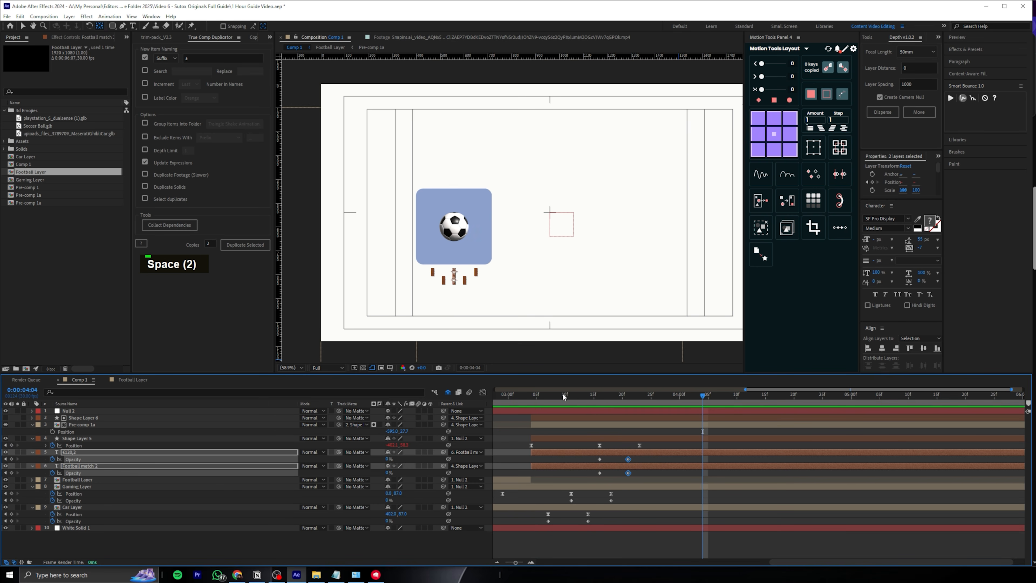
# Split the two football text layers at 0:00:03:21 and delete the parts after the cut
pyautogui.moveTo(579, 399); pyautogui.dragTo(628, 399)
pyautogui.hotkey('ctrl', 'shift', 'd')
pyautogui.press('Delete')
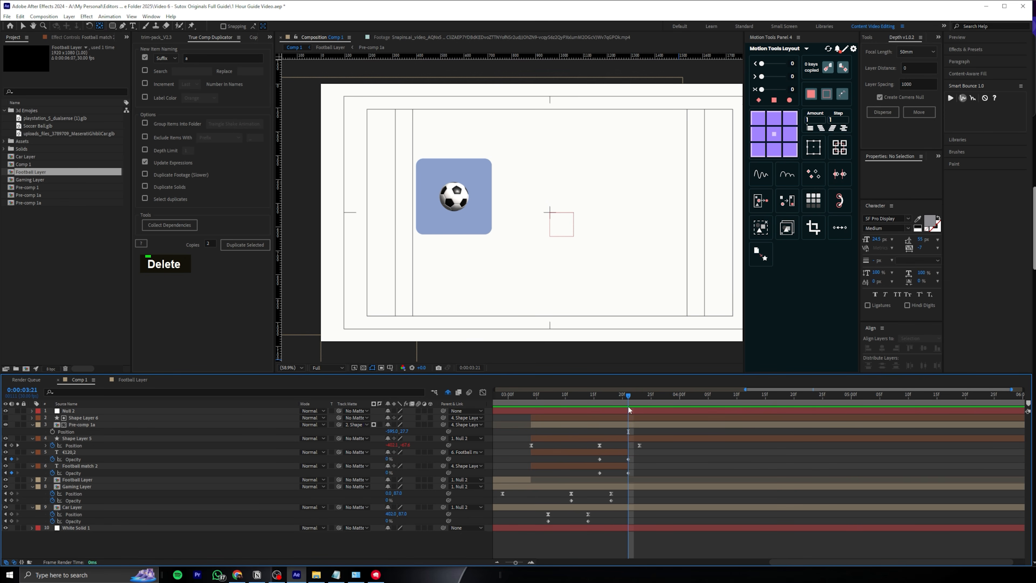
# Set a starting Position keyframe on Pre-comp 1a at 0:00:03:04
pyautogui.click(571, 395)
pyautogui.click(582, 394)
pyautogui.press('v')
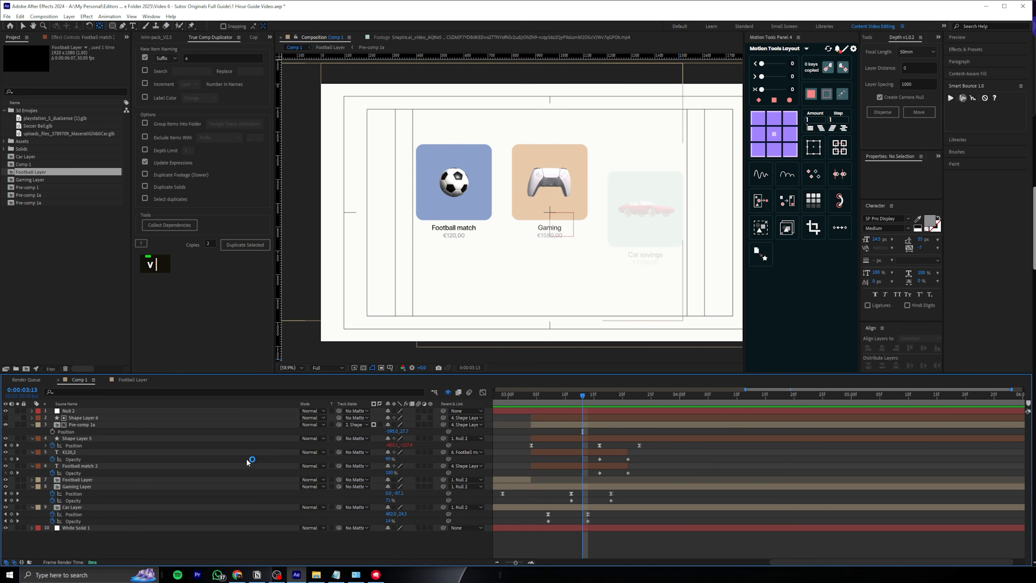
pyautogui.click(102, 425)
pyautogui.moveTo(607, 397); pyautogui.dragTo(530, 398)
pyautogui.rightClick(375, 574)
pyautogui.click(370, 561)
pyautogui.hotkey('ctrl', 'z')
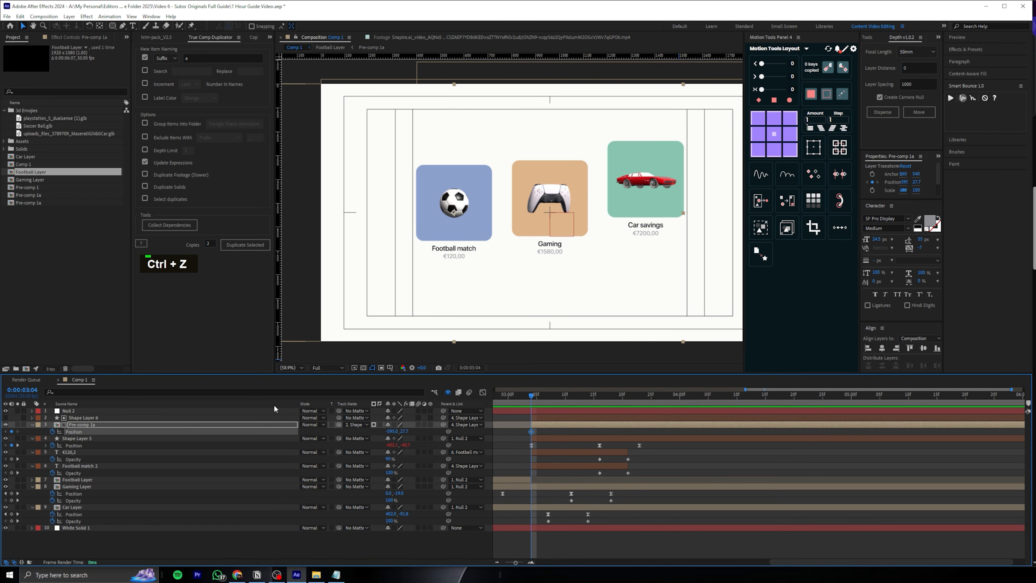
# Add Position keyframes to Pre-comp 1a, adjusting the ball's Y position at 0:00:03:16 and dropping it below the tile at 0:00:03:23
pyautogui.click(599, 394)
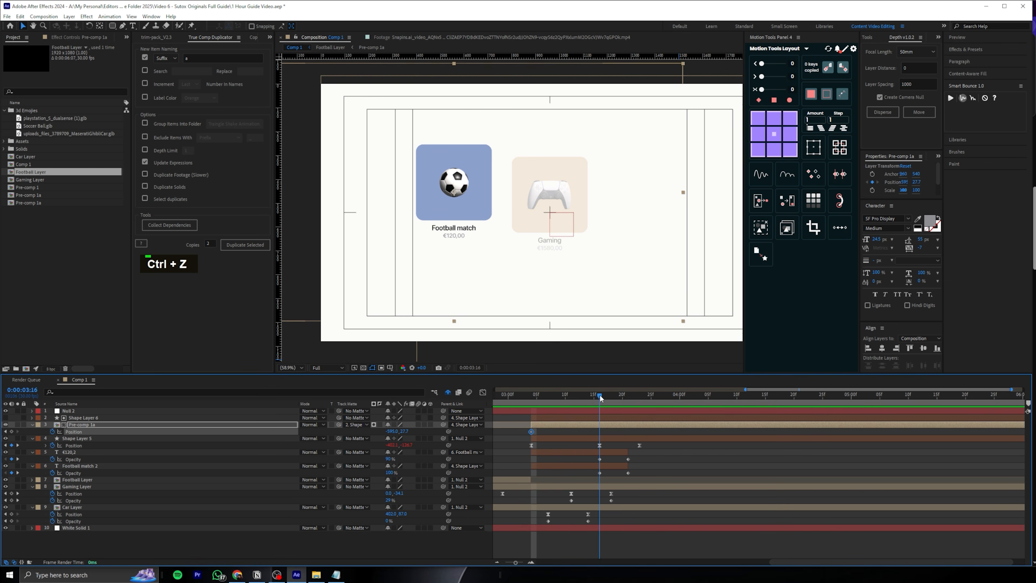
pyautogui.moveTo(380, 428); pyautogui.dragTo(520, 431)
pyautogui.click(639, 395)
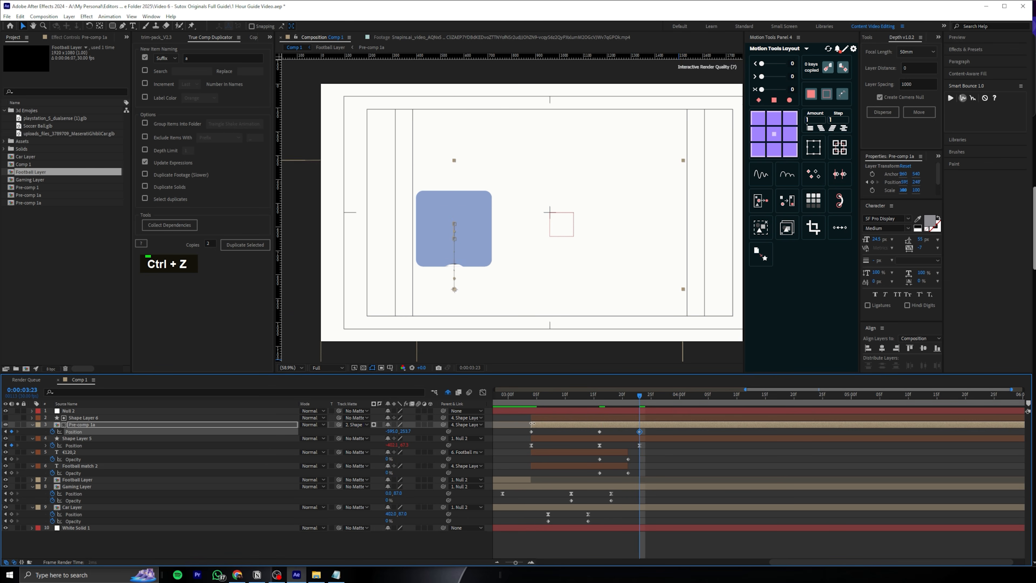
# Ease Pre-comp 1a's Position keyframes, sharpen their speed curves, move the middle keyframe to 0:00:03:13, and preview the animation
pyautogui.press('F9')
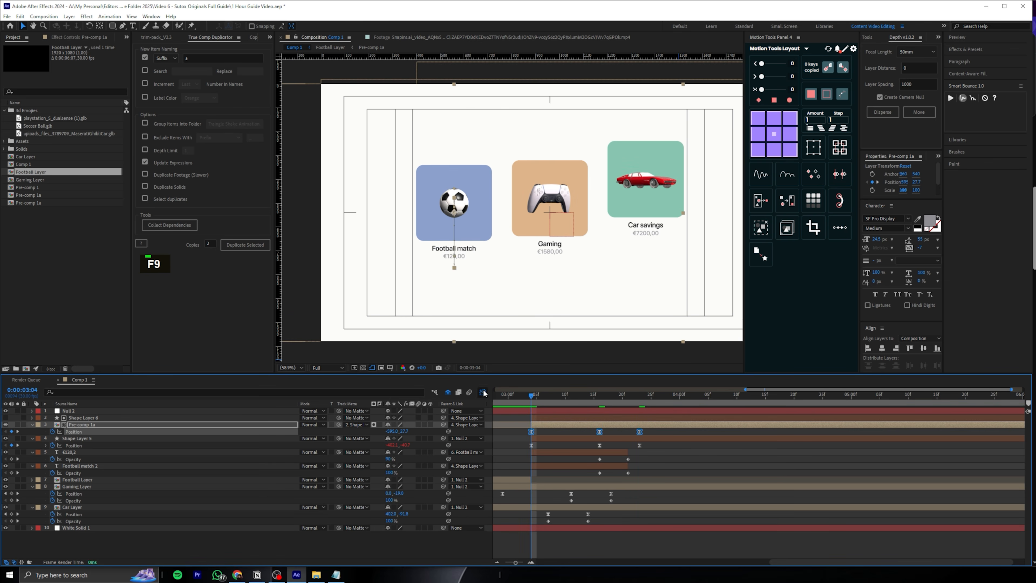
pyautogui.click(484, 393)
pyautogui.press('space')
pyautogui.press('space')
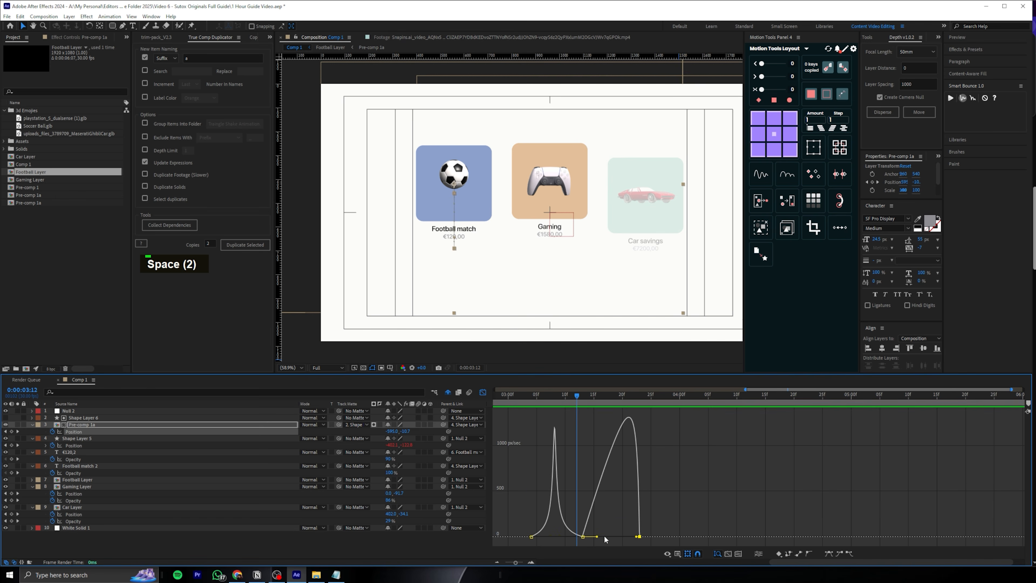
pyautogui.press('space')
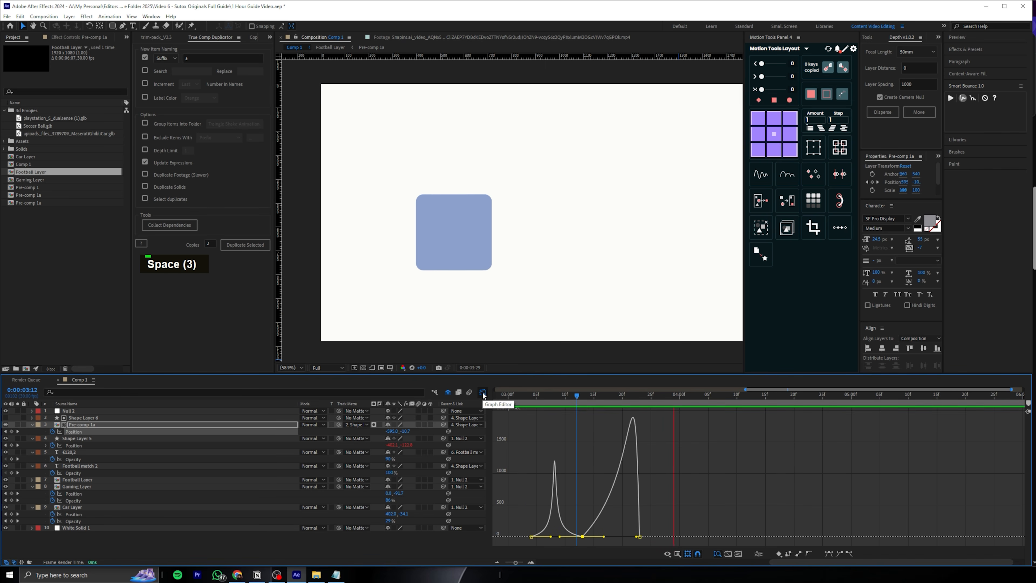
pyautogui.doubleClick(482, 392)
pyautogui.press('space')
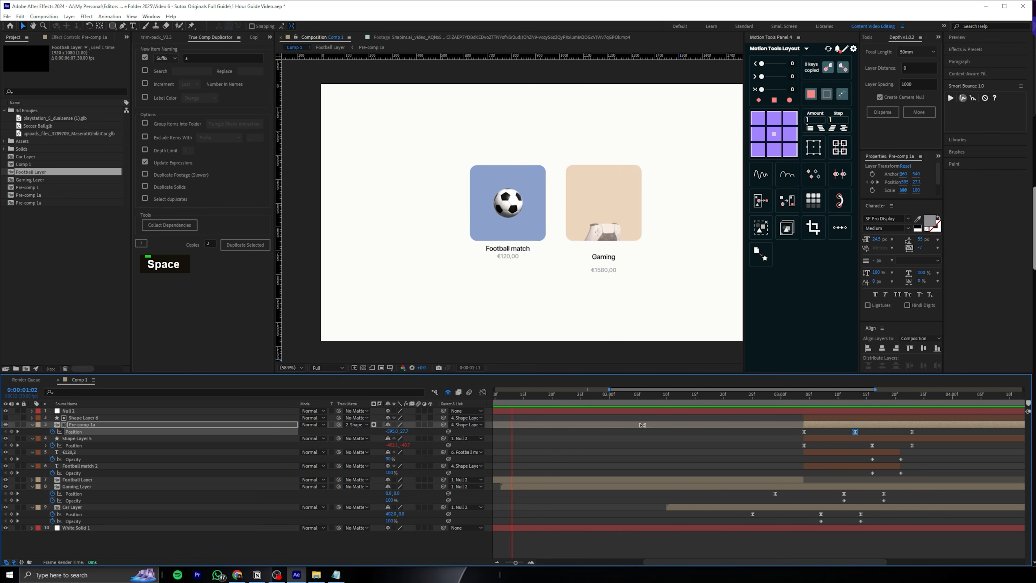
pyautogui.keyDown('alt'); pyautogui.scroll(-3, 645, 426); pyautogui.keyUp('alt')
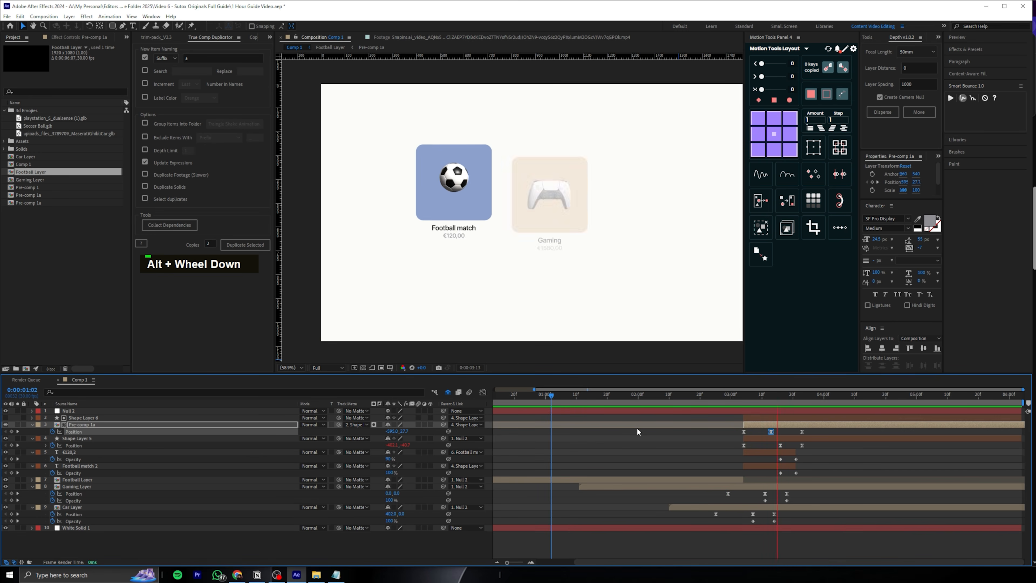
pyautogui.press('space')
# Select all layers in Comp 1 and collapse their open properties
pyautogui.moveTo(721, 394)
pyautogui.mouseDown()
pyautogui.moveTo(803, 387)
pyautogui.moveTo(737, 392)
pyautogui.mouseUp()
pyautogui.hotkey('ctrl', 'a')
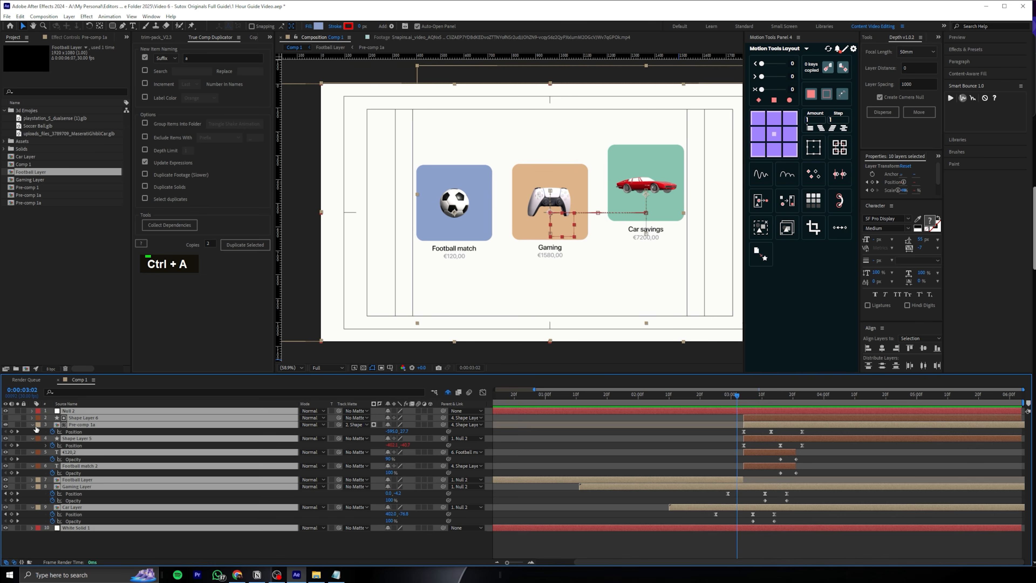
pyautogui.click(33, 425)
# Keyframe Shape Layer 5's Scale starting at 0:00:03:04, shrinking the tile to about 52% at 0:00:03:23
pyautogui.click(86, 424)
pyautogui.click(80, 432)
pyautogui.press('s')
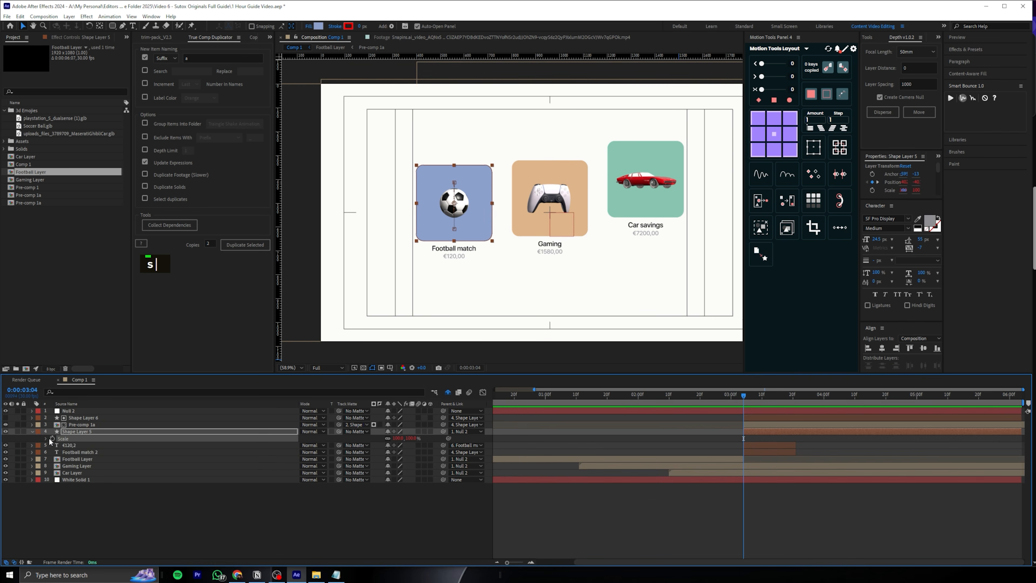
pyautogui.moveTo(744, 395)
pyautogui.mouseDown()
pyautogui.moveTo(810, 394)
pyautogui.moveTo(757, 396)
pyautogui.mouseUp()
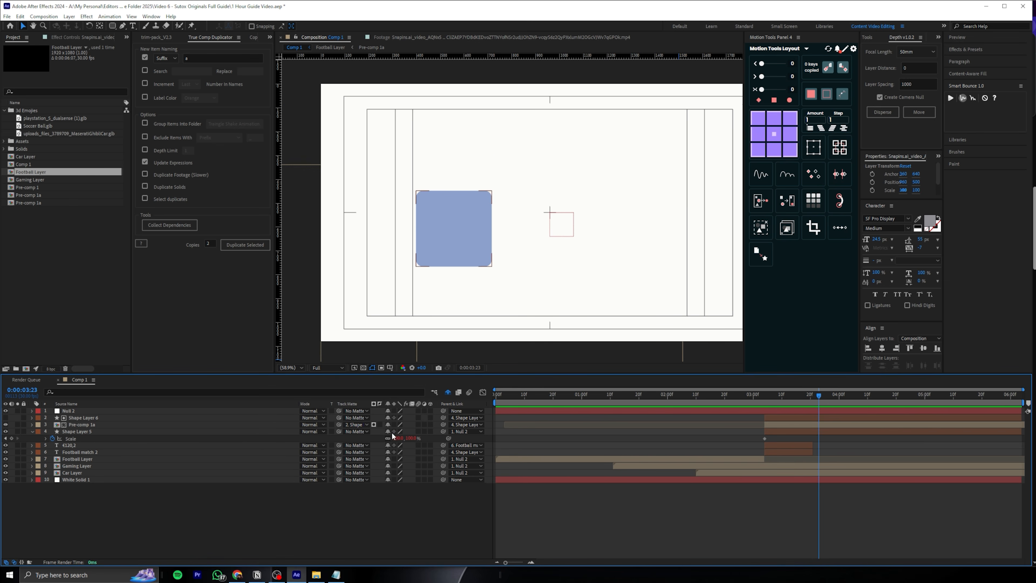
pyautogui.moveTo(393, 436); pyautogui.dragTo(261, 428)
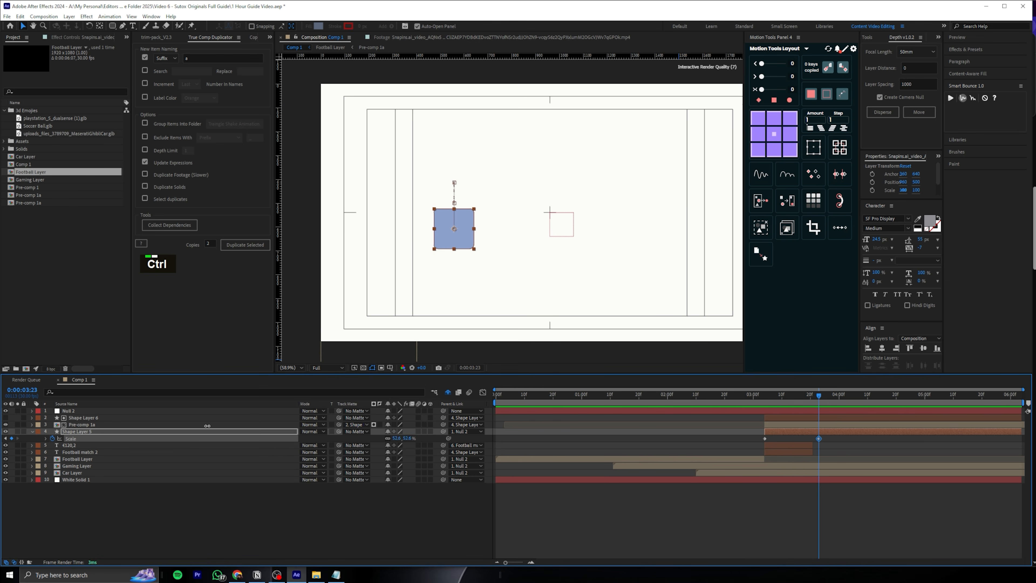
# Move Shape Layer 5's second Scale keyframe to about 0:00:03:29 and preview the slower shrink
pyautogui.moveTo(734, 392); pyautogui.dragTo(830, 402)
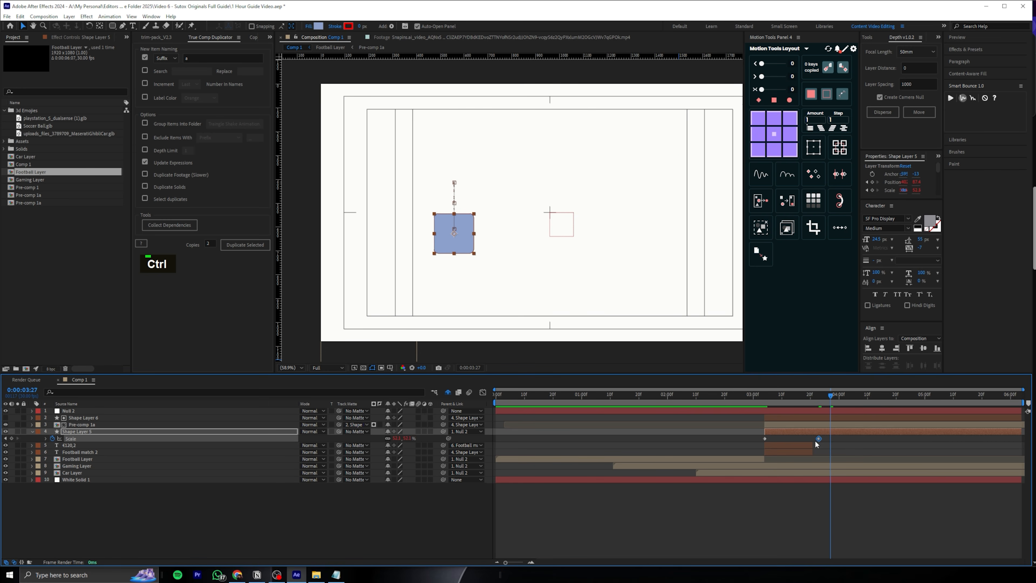
pyautogui.moveTo(825, 438); pyautogui.dragTo(837, 438)
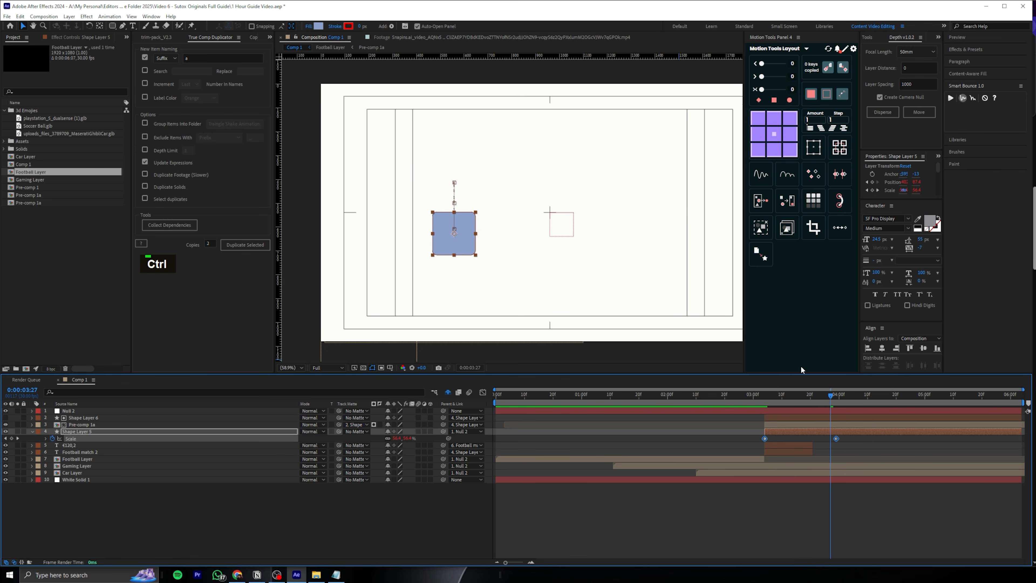
pyautogui.click(746, 394)
pyautogui.press('space')
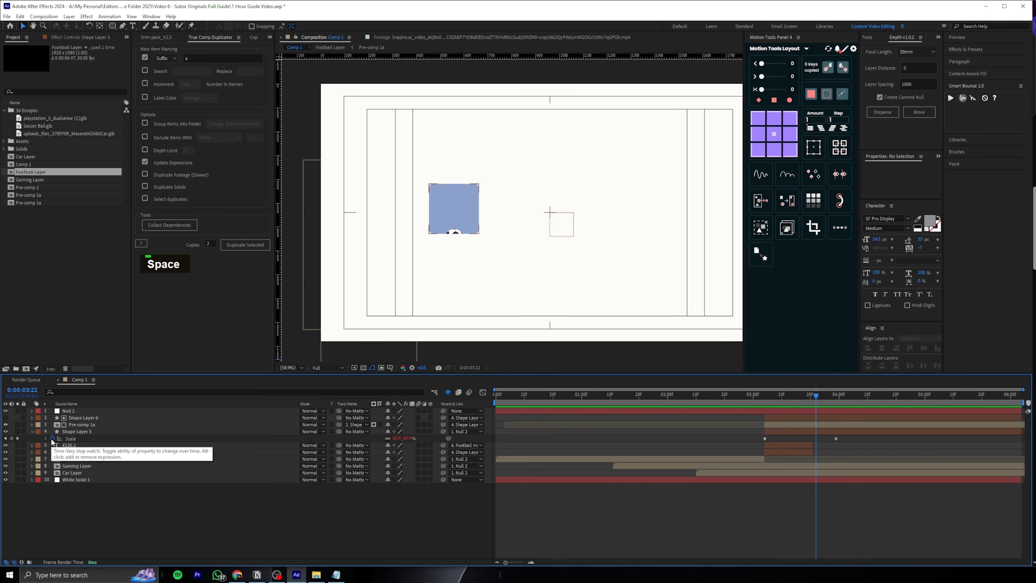
# Switch to bounce expression.txt in Notepad and set amp to .02 and freq to 2
pyautogui.click(336, 574)
pyautogui.doubleClick(474, 110)
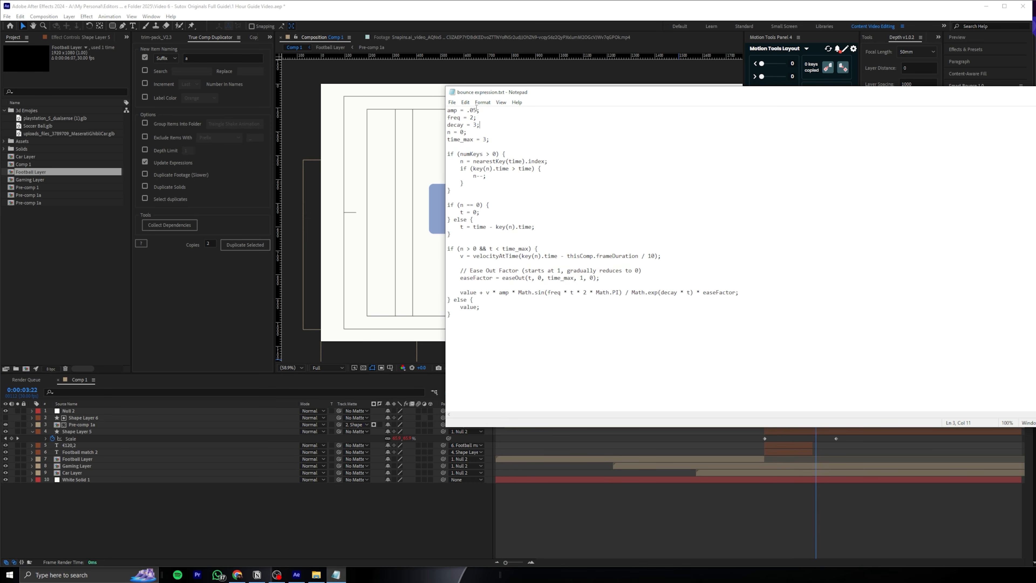
pyautogui.press('BackSpace')
pyautogui.write('2')
pyautogui.click(473, 118)
pyautogui.press('BackSpace')
pyautogui.write('2')
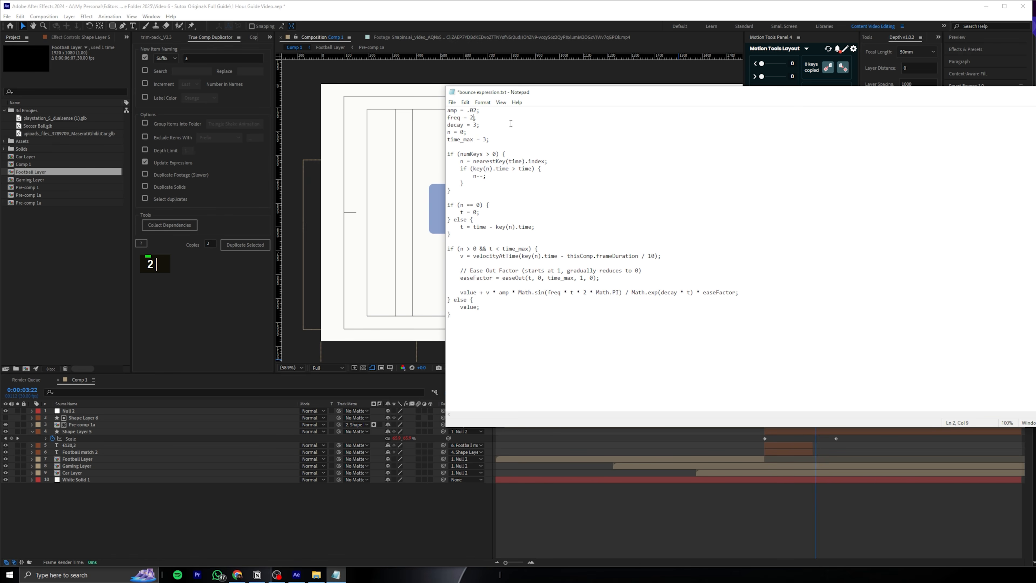
# Copy the whole bounce expression and apply it to Shape Layer 5's Scale in After Effects
pyautogui.hotkey('ctrl', 'a')
pyautogui.click(90, 417)
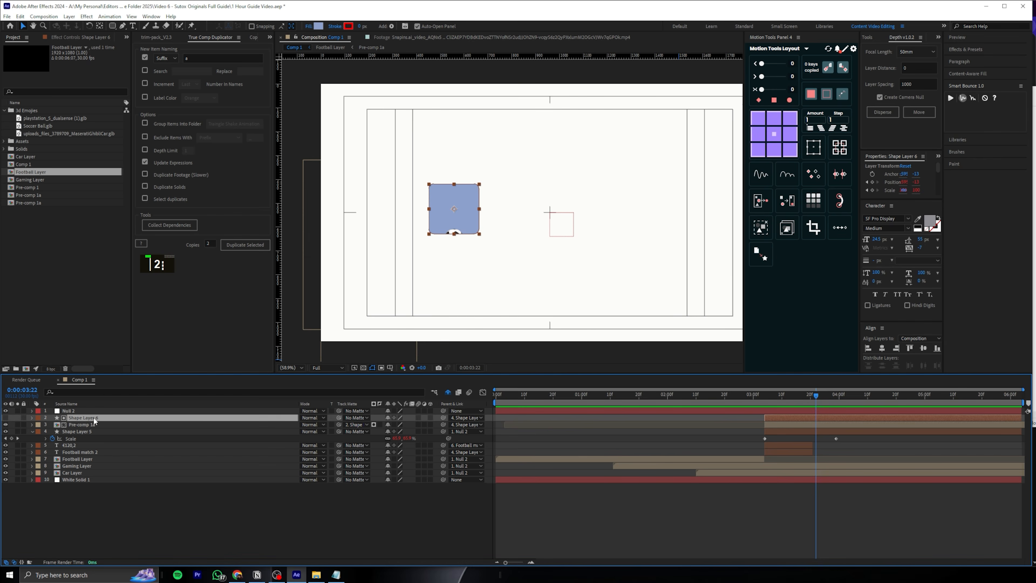
pyautogui.click(68, 432)
pyautogui.keyDown('alt'); pyautogui.click(52, 438); pyautogui.keyUp('alt')
pyautogui.hotkey('ctrl', 'v')
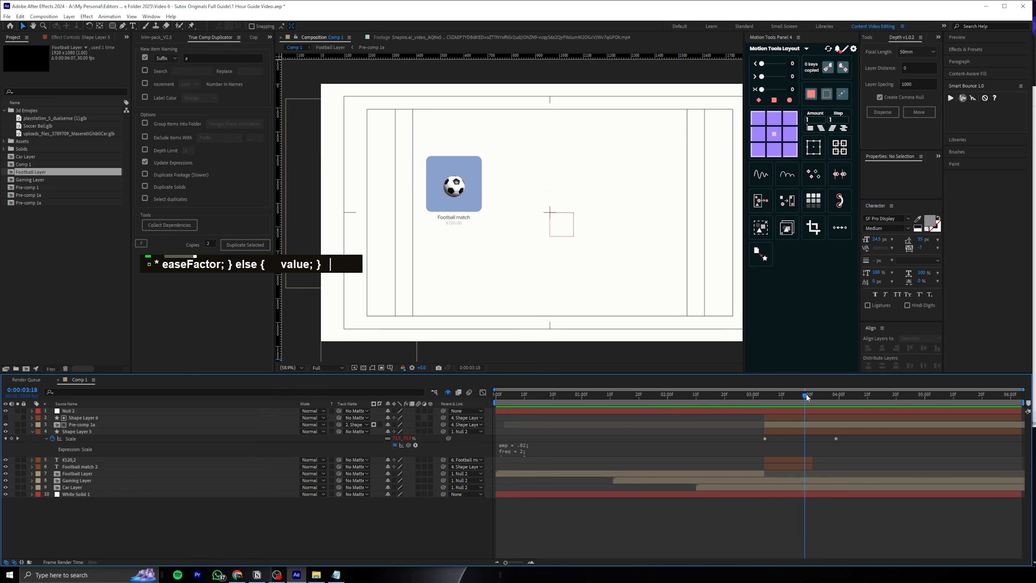
# Show Shape Layer 5's Position with its Scale, and align the second Scale keyframe with the middle Position keyframe at 0:00:03:16
pyautogui.click(826, 392)
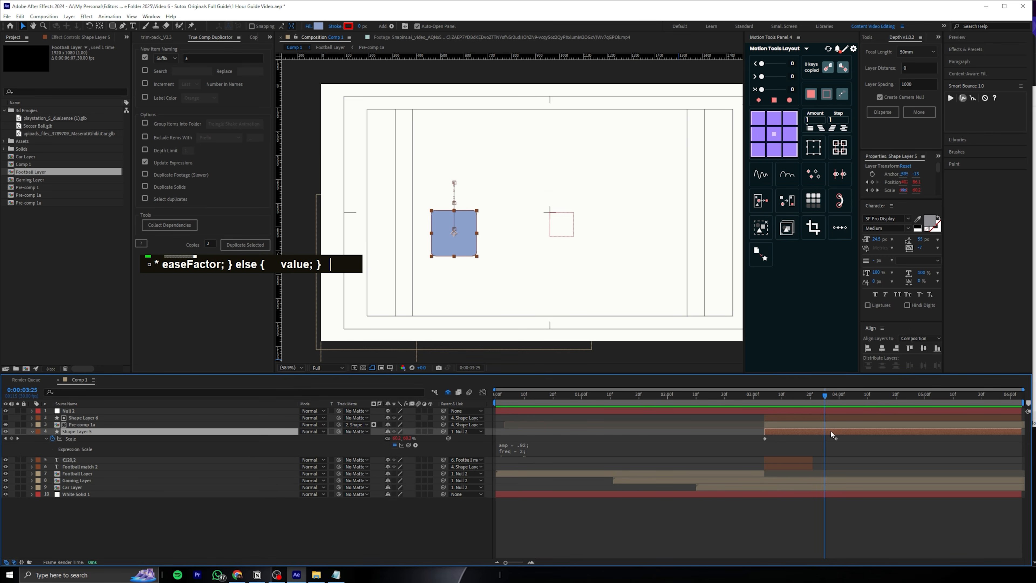
pyautogui.press('p')
pyautogui.press('s')
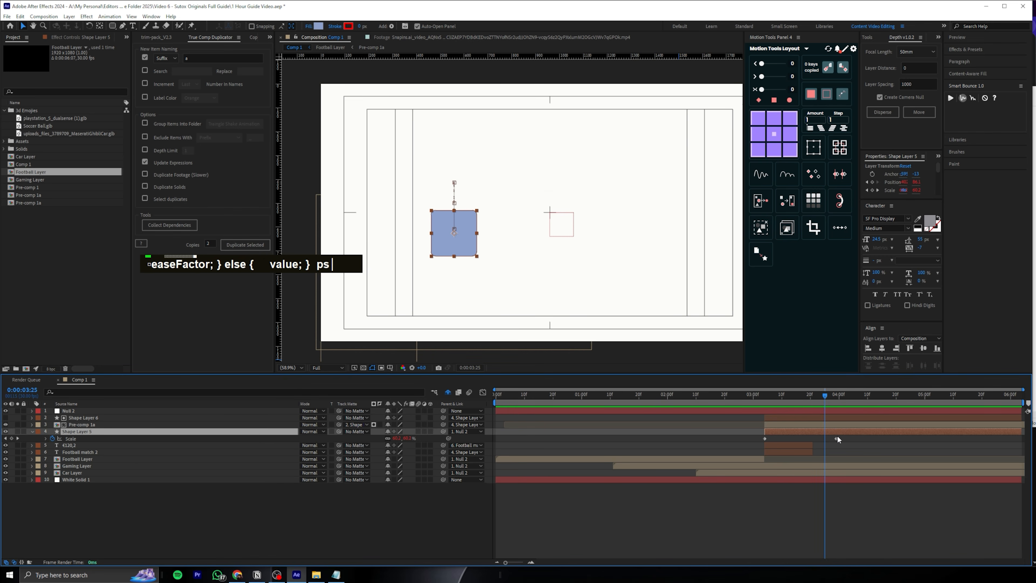
pyautogui.hotkey('shift', 'p')
pyautogui.moveTo(834, 445); pyautogui.dragTo(798, 445)
pyautogui.click(764, 398)
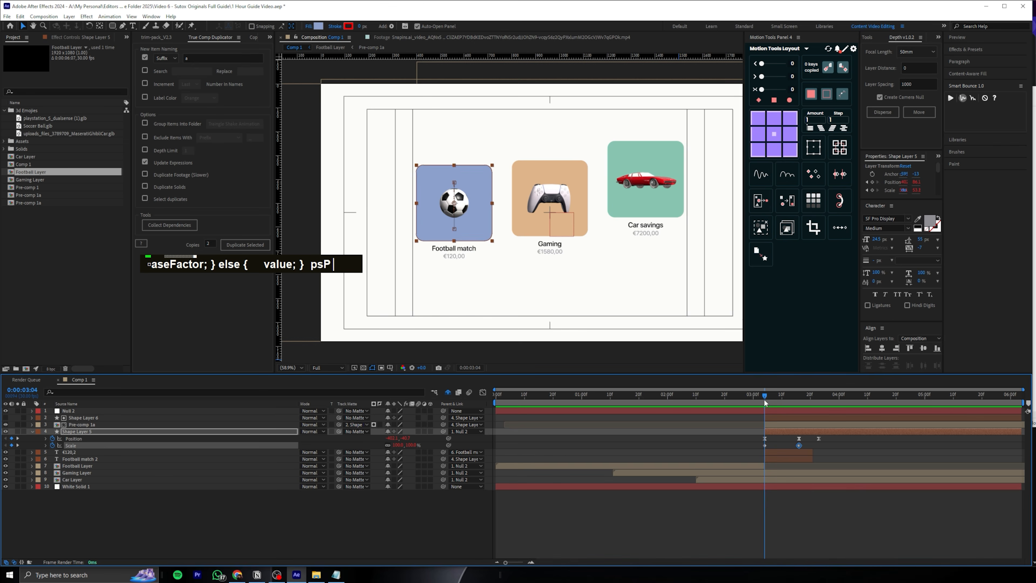
# Move Shape Layer 5's Scale keyframes to about 0:00:03:08 and 0:00:03:24, and preview the delayed shrink
pyautogui.press('space')
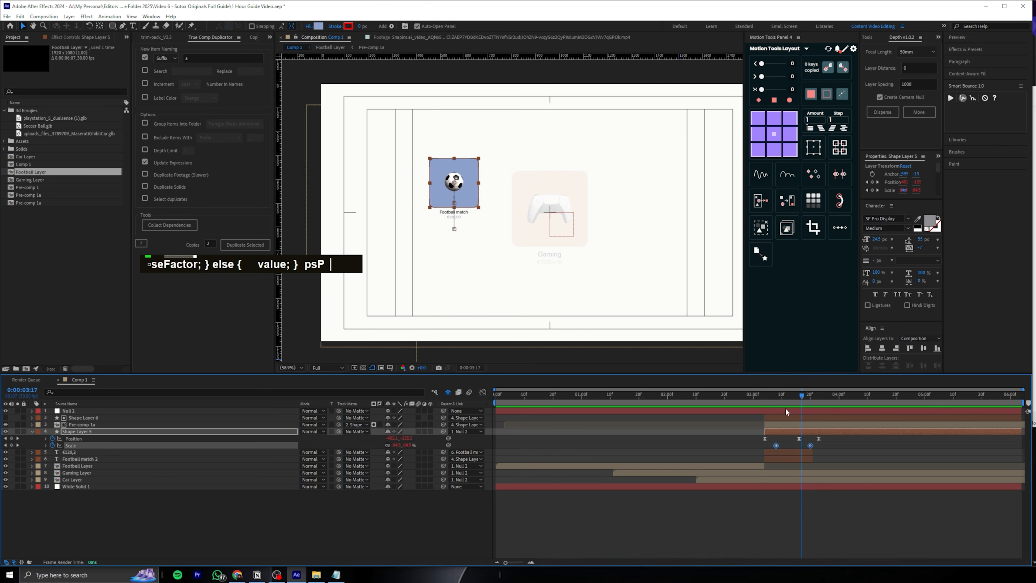
pyautogui.moveTo(773, 396); pyautogui.dragTo(767, 396)
pyautogui.click(812, 445)
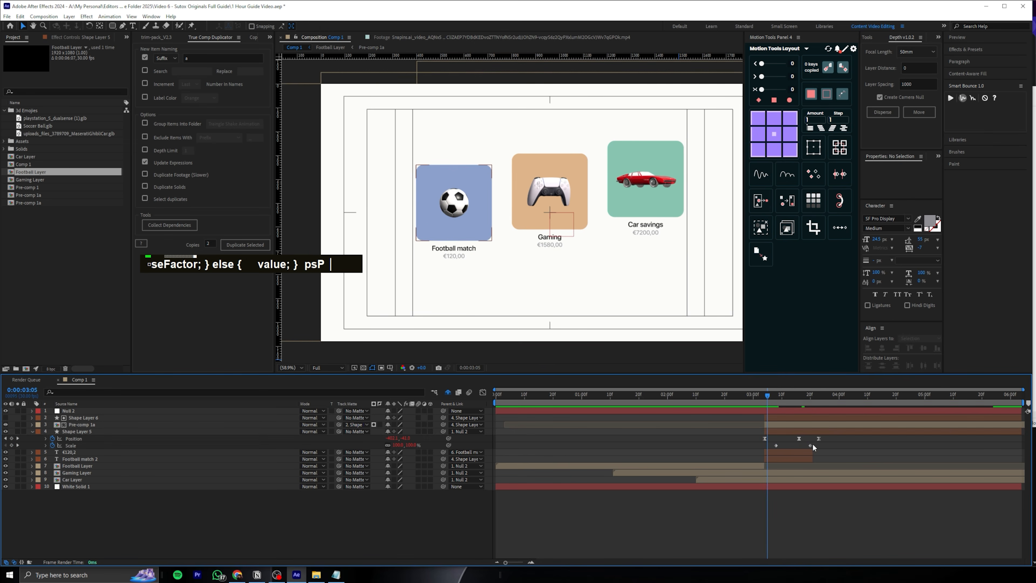
pyautogui.moveTo(811, 445); pyautogui.dragTo(822, 445)
pyautogui.press('space')
pyautogui.moveTo(767, 397); pyautogui.dragTo(669, 399)
pyautogui.press('space')
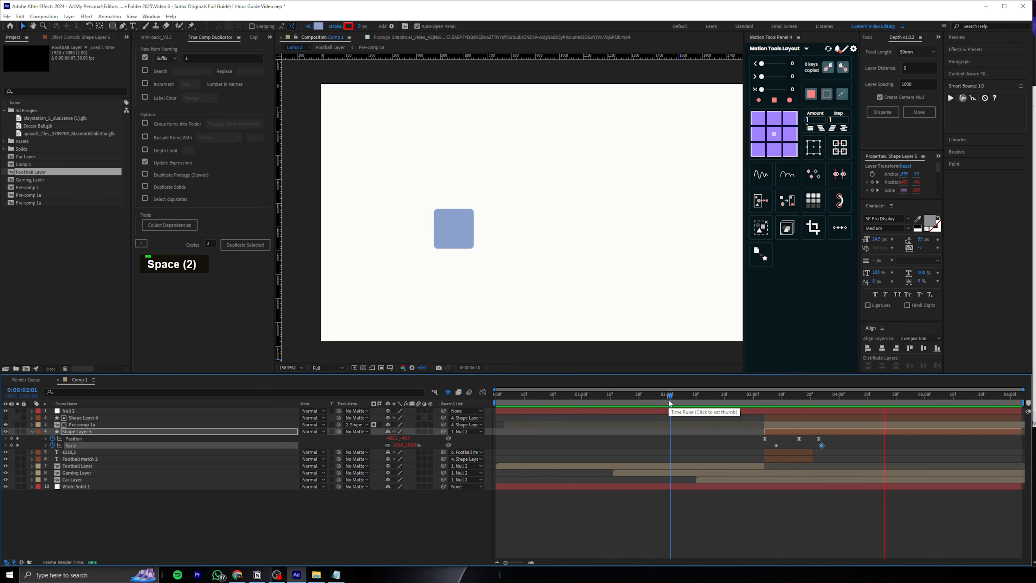
# Raise the tile slightly at Shape Layer 5's middle and last Position keyframes, and preview the motion
pyautogui.moveTo(768, 388); pyautogui.dragTo(796, 384)
pyautogui.moveTo(407, 438); pyautogui.dragTo(390, 438)
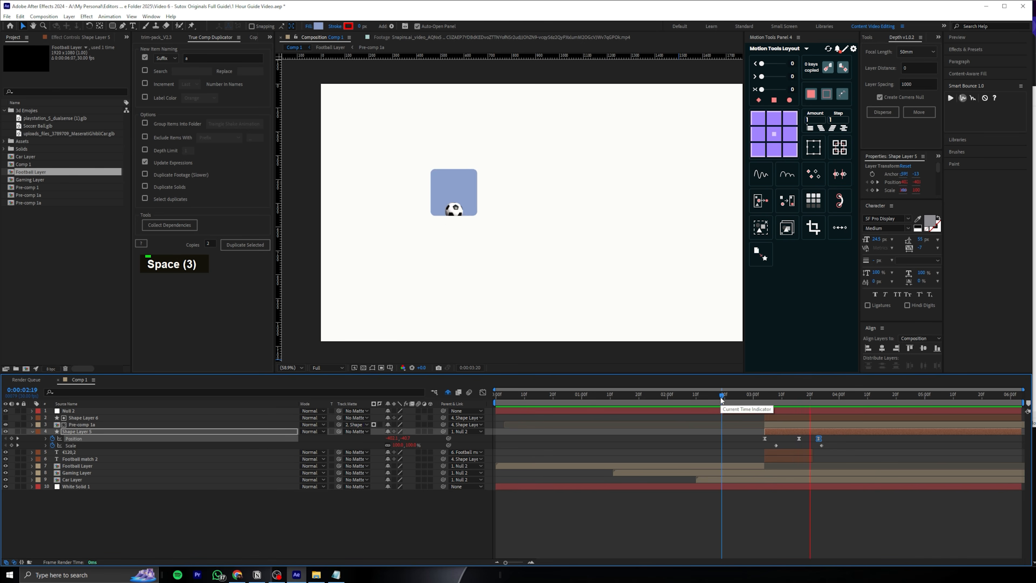
pyautogui.press('space')
pyautogui.press('space')
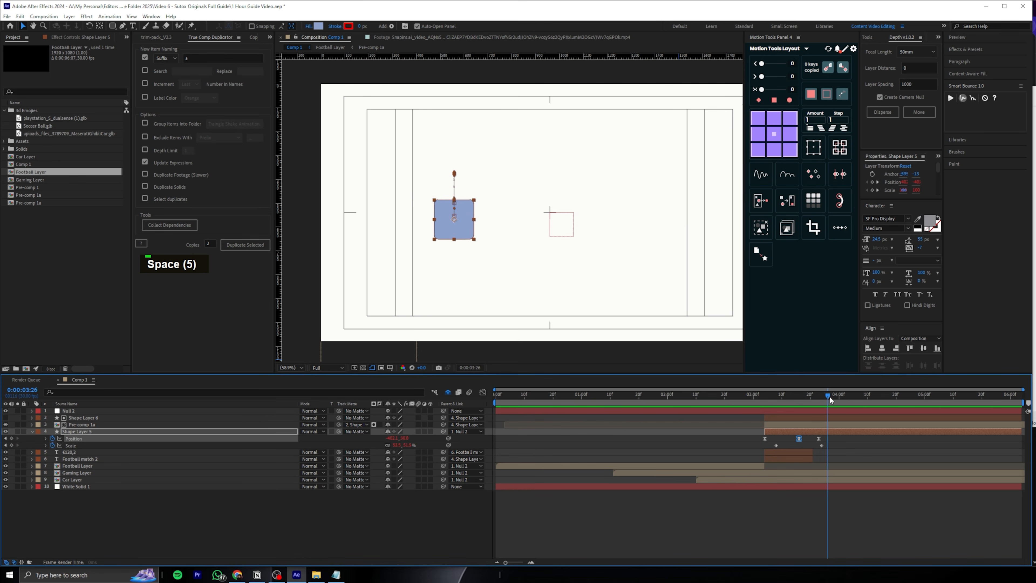
pyautogui.moveTo(826, 395)
pyautogui.mouseDown()
pyautogui.moveTo(761, 400)
pyautogui.moveTo(826, 395)
pyautogui.mouseUp()
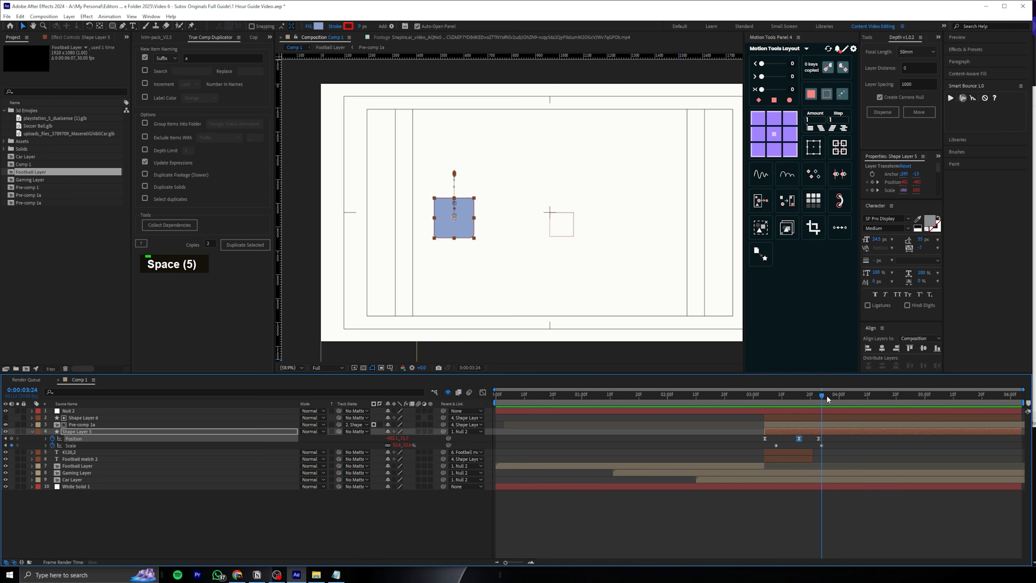
pyautogui.moveTo(760, 400); pyautogui.dragTo(584, 397)
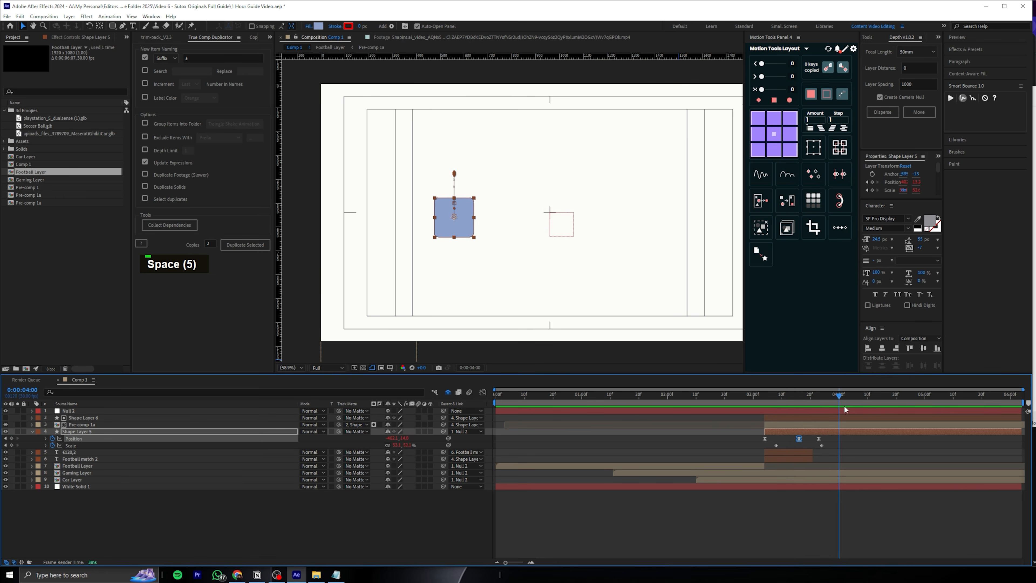
# Save the project and set the current time to 0:00:03:04
pyautogui.moveTo(812, 402); pyautogui.dragTo(843, 399)
pyautogui.hotkey('ctrl', 's')
pyautogui.moveTo(767, 394)
pyautogui.mouseDown()
pyautogui.moveTo(853, 387)
pyautogui.moveTo(763, 390)
pyautogui.mouseUp()
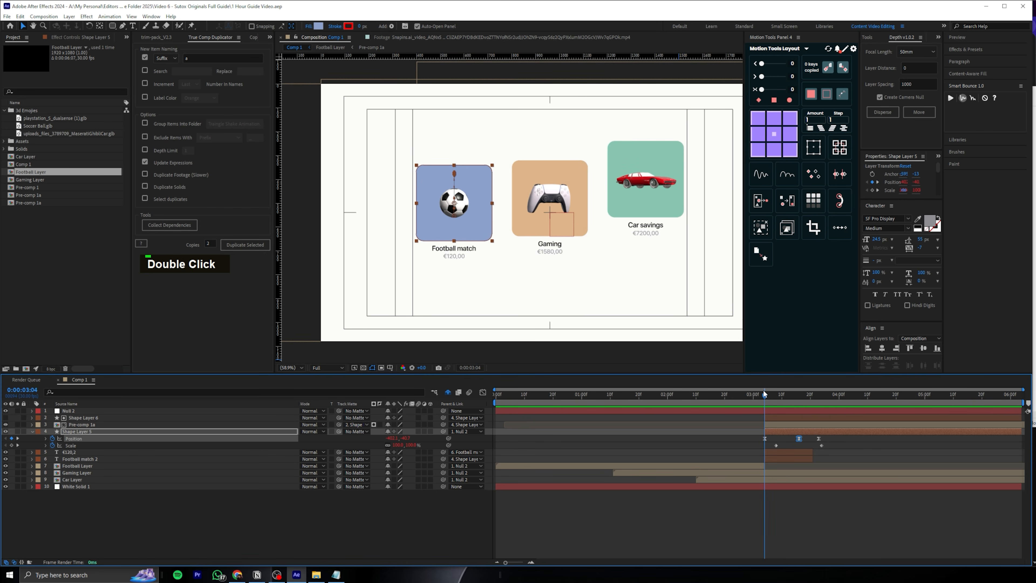
pyautogui.click(318, 27)
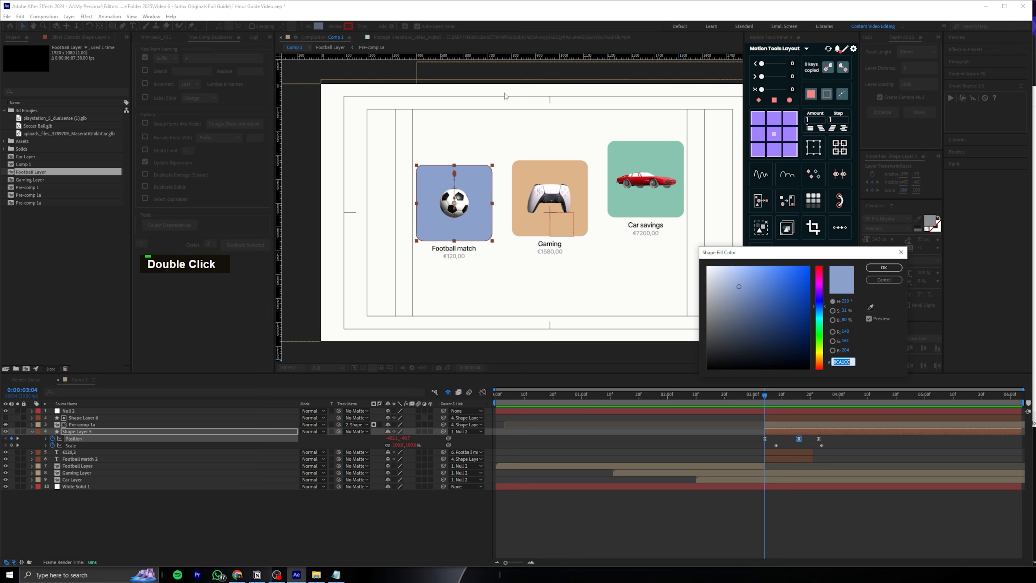
pyautogui.click(876, 282)
pyautogui.click(65, 390)
pyautogui.write('fill')
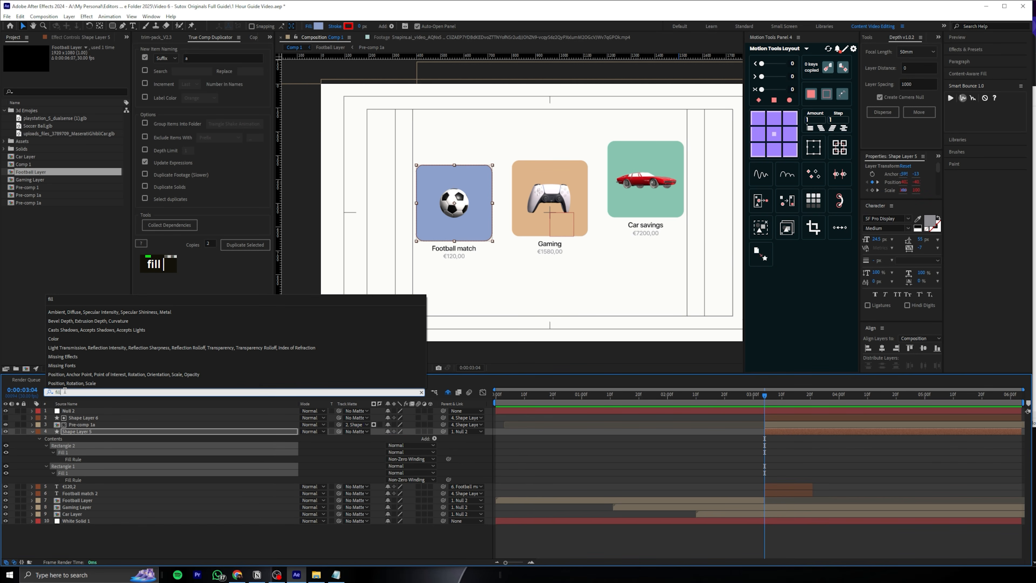
pyautogui.click(345, 464)
pyautogui.click(73, 432)
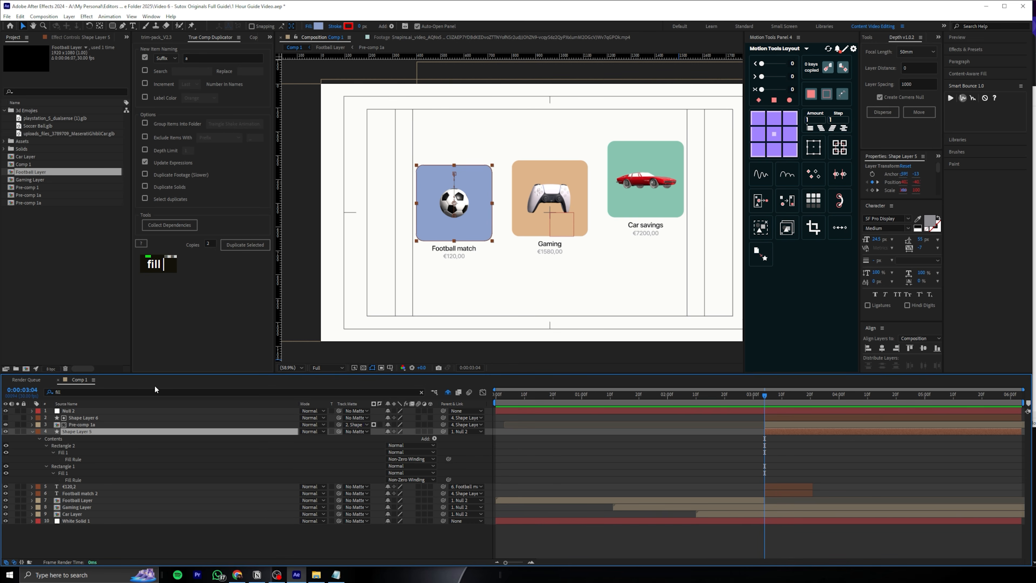
pyautogui.click(422, 392)
# Delete Rectangle 2 from Shape Layer 5's contents
pyautogui.click(33, 432)
pyautogui.click(39, 439)
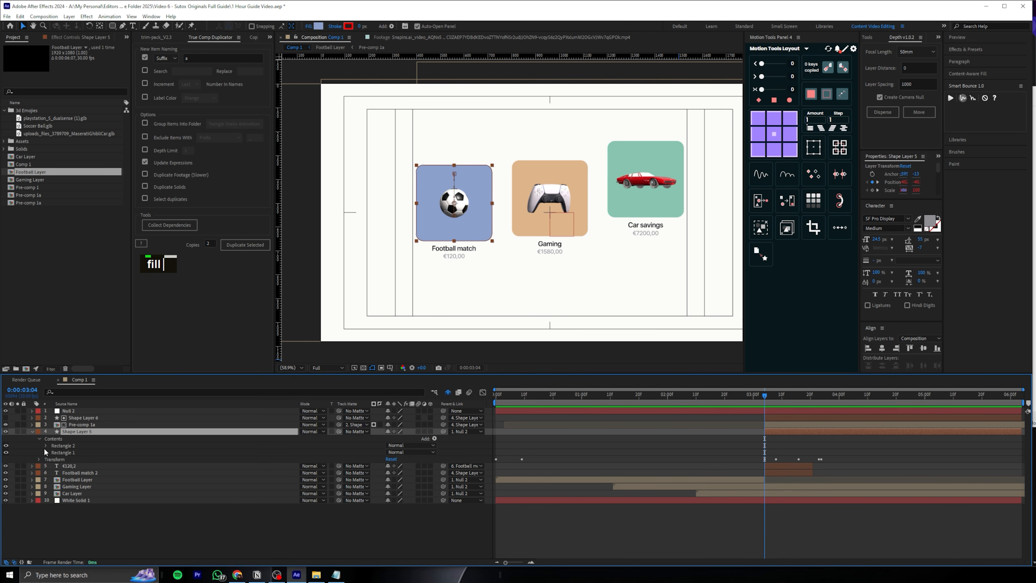
pyautogui.click(75, 446)
pyautogui.click(72, 452)
pyautogui.click(79, 445)
pyautogui.press('Delete')
# Add a Color keyframe to Rectangle 1's fill at 0:00:03:04 and show only Shape Layer 5's keyframed properties
pyautogui.doubleClick(49, 445)
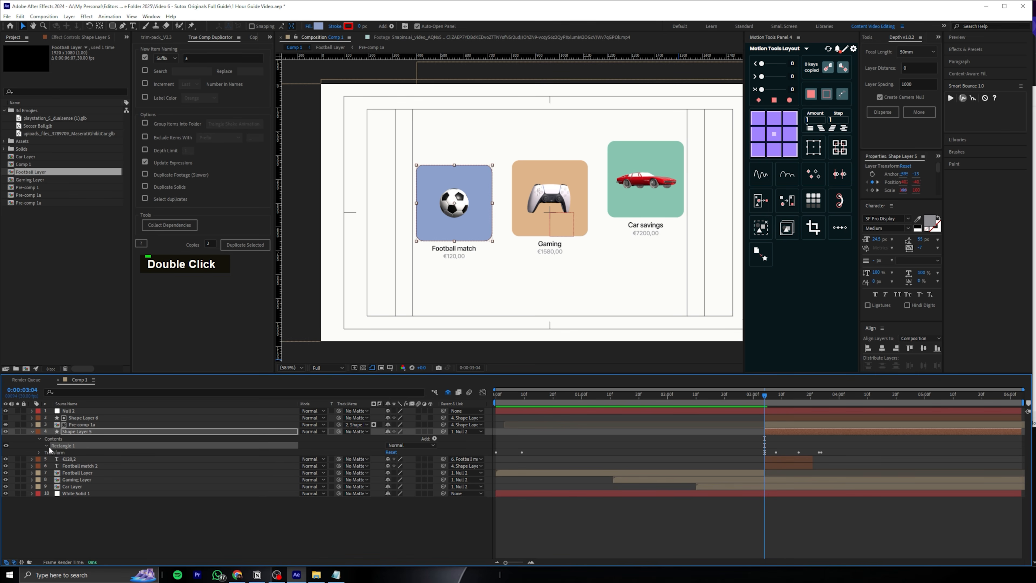
pyautogui.click(54, 465)
pyautogui.click(66, 487)
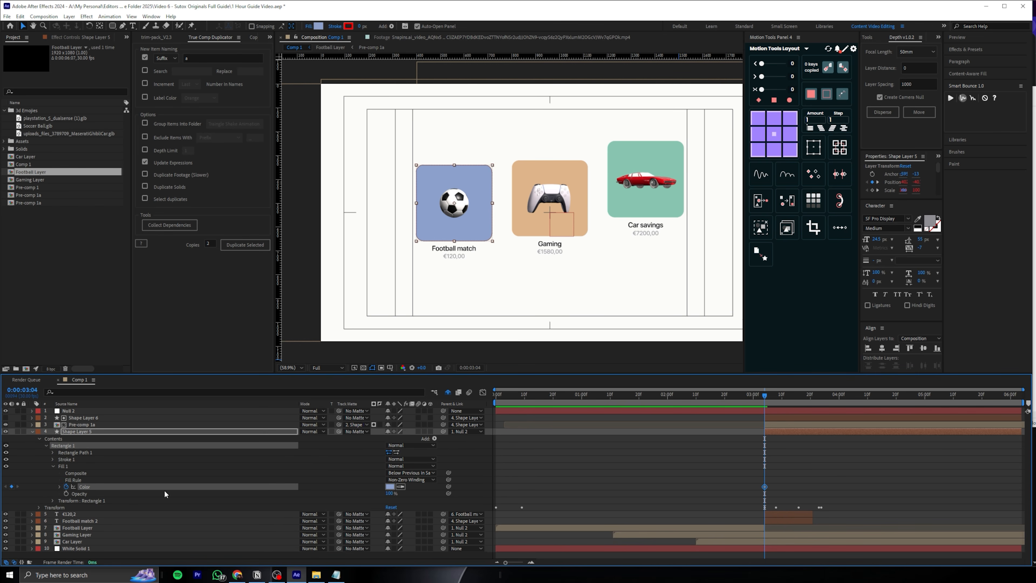
pyautogui.press('u')
# Check the PayPal app icon search in Chrome, and keyframe Shape Layer 5's fill color to dark blue at 0:00:03:23
pyautogui.moveTo(783, 395); pyautogui.dragTo(819, 396)
pyautogui.click(281, 574)
pyautogui.hotkey('alt', 'Tab')
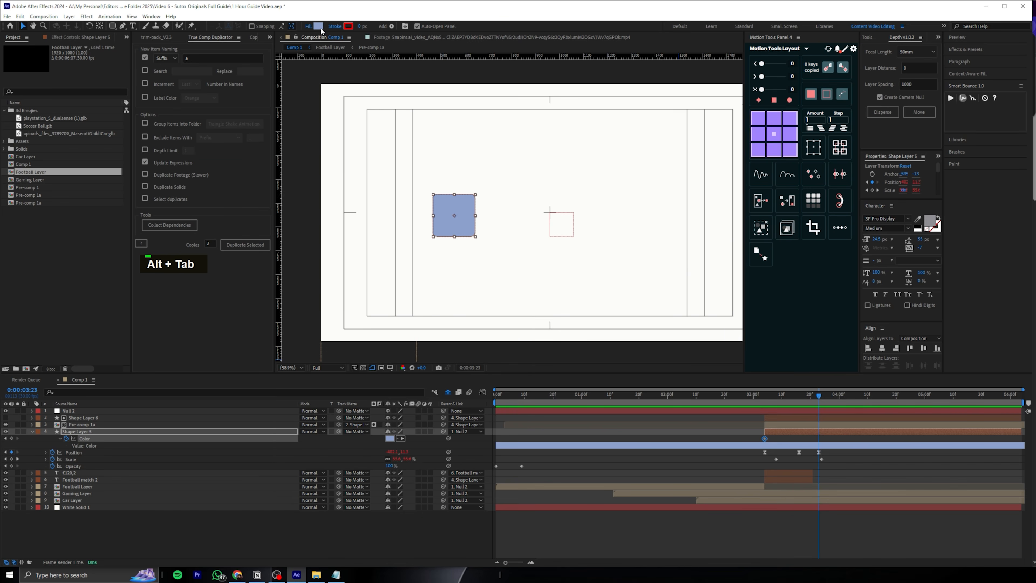
pyautogui.hotkey('alt', 'Tab')
pyautogui.click(545, 191)
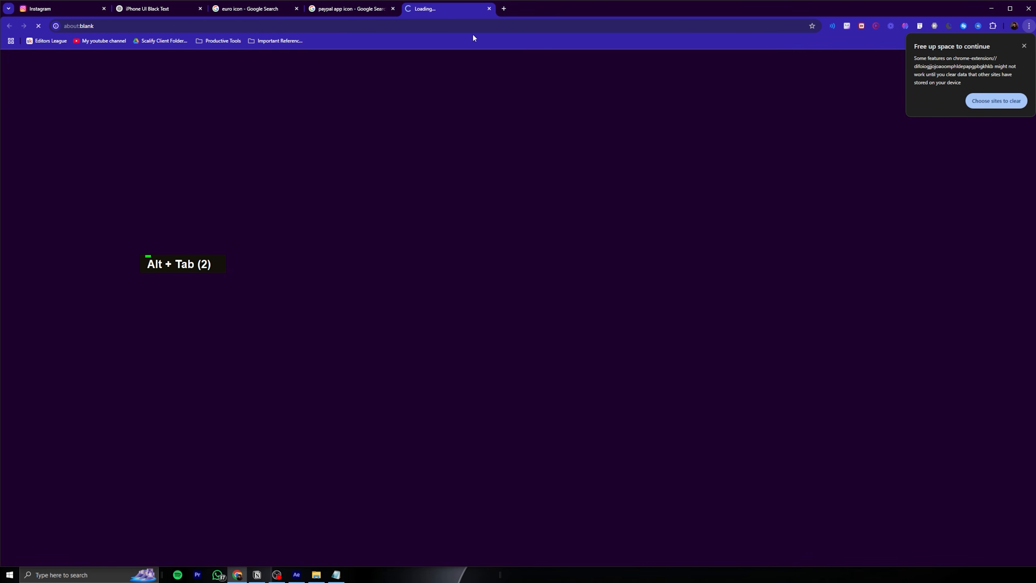
pyautogui.hotkey('ctrl', 'w')
pyautogui.hotkey('alt', 'Tab')
pyautogui.moveTo(769, 394); pyautogui.dragTo(858, 375)
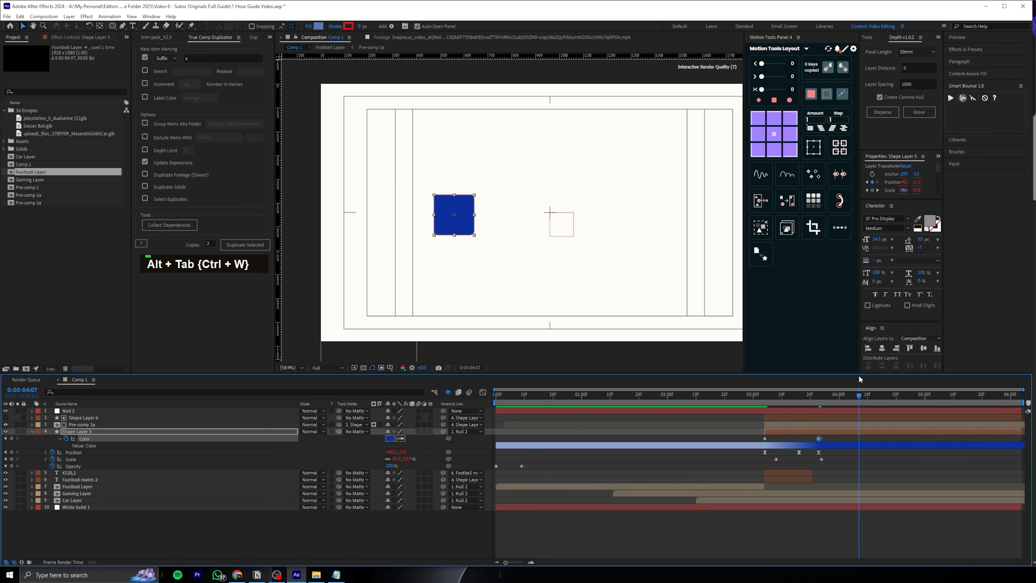
# Preview the color change, collapse the properties of all layers and save the project
pyautogui.moveTo(764, 395); pyautogui.dragTo(825, 372)
pyautogui.hotkey('ctrl', 'a')
pyautogui.press('u')
pyautogui.click(812, 443)
pyautogui.hotkey('ctrl', 's')
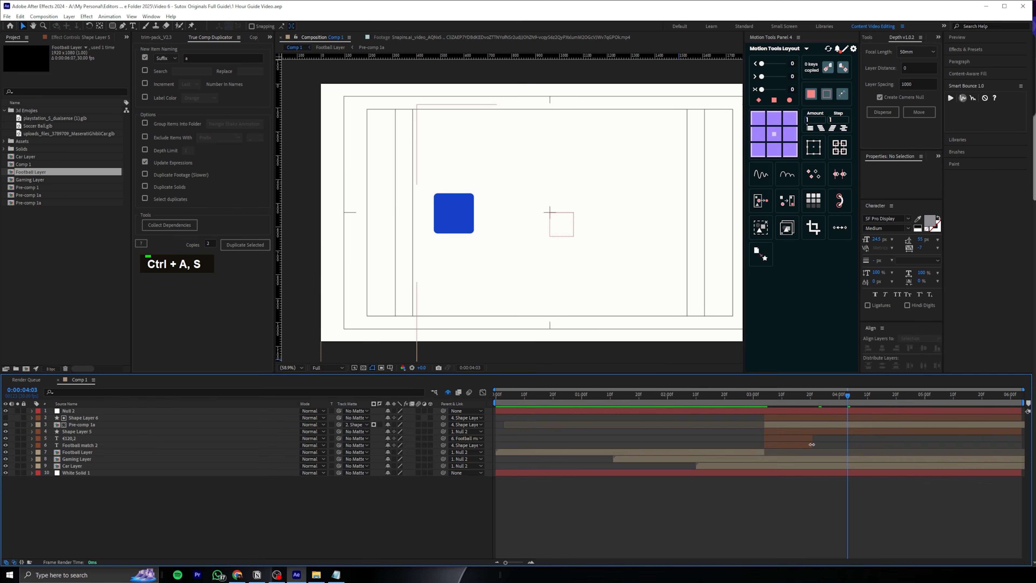
# Split Gaming Layer and Car Layer at 0:00:03:25 and delete their remaining parts
pyautogui.moveTo(804, 395)
pyautogui.mouseDown()
pyautogui.moveTo(758, 394)
pyautogui.moveTo(833, 400)
pyautogui.moveTo(812, 403)
pyautogui.moveTo(824, 398)
pyautogui.mouseUp()
pyautogui.click(833, 459)
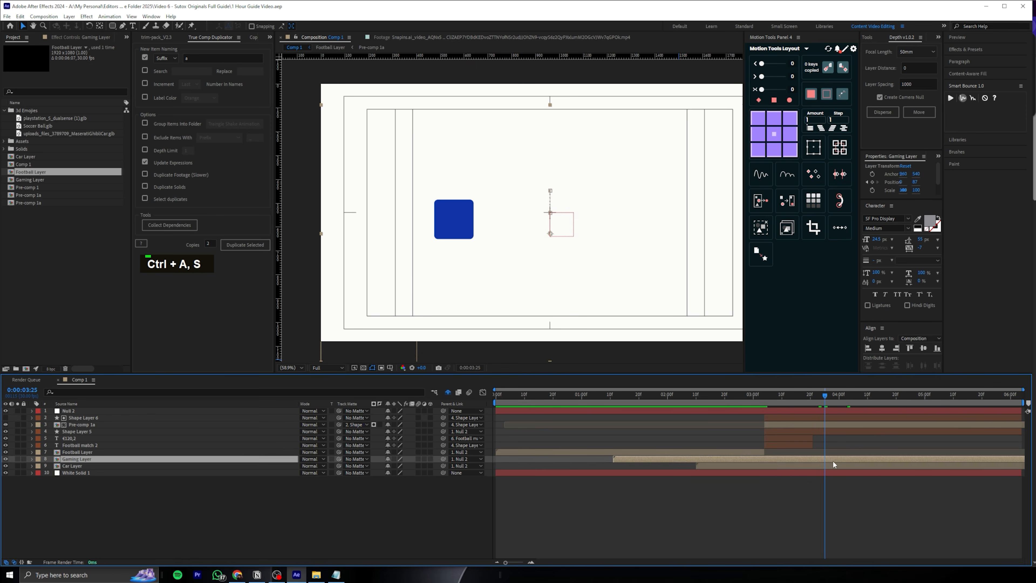
pyautogui.keyDown('shift'); pyautogui.click(826, 465); pyautogui.keyUp('shift')
pyautogui.hotkey('ctrl', 'shift', 'd')
pyautogui.press('Delete')
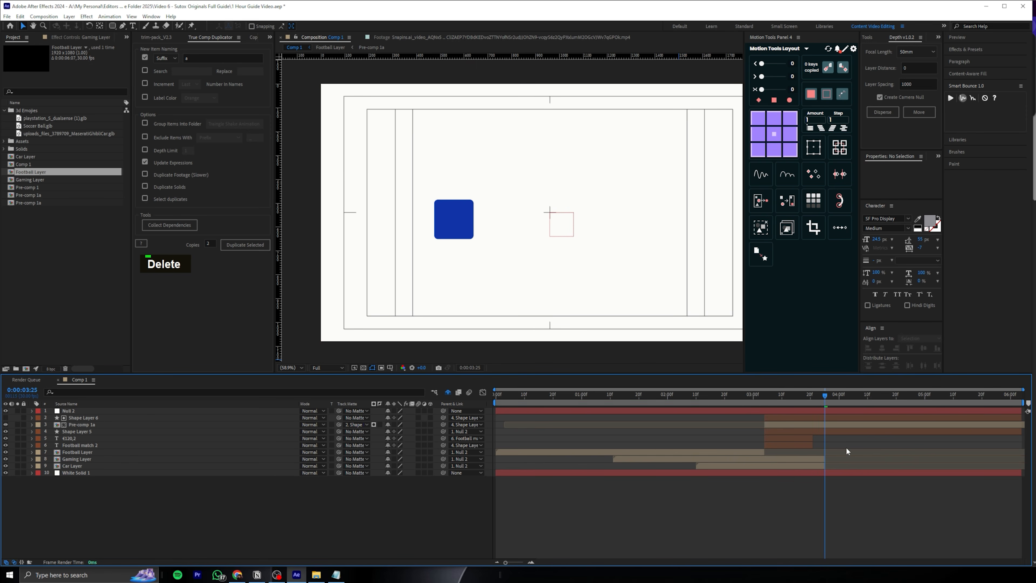
# Split Pre-comp 1a, Shape Layer 6 and Null 2 at 0:00:03:23 and delete the parts after it
pyautogui.click(301, 368)
pyautogui.click(304, 375)
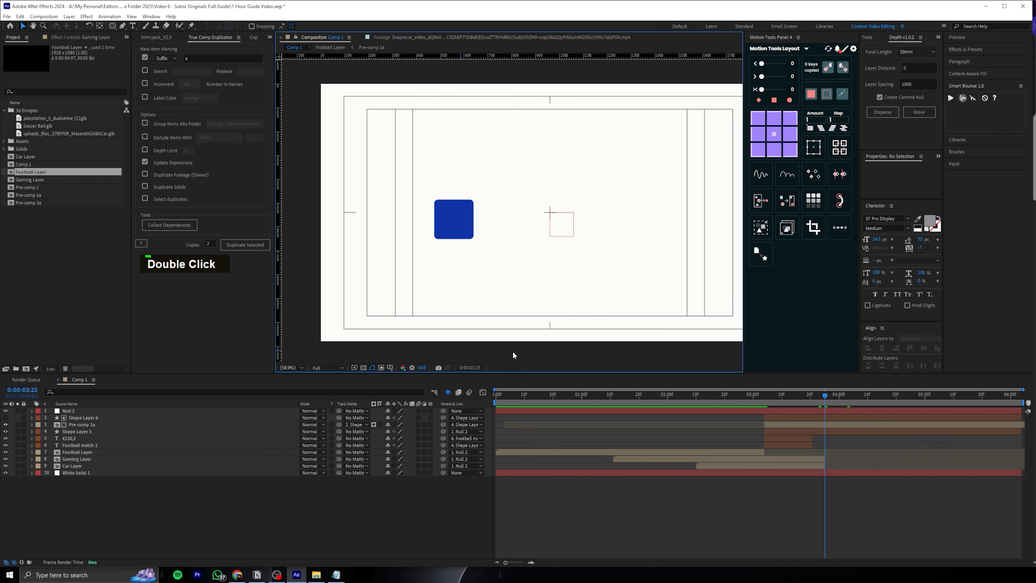
pyautogui.moveTo(628, 295); pyautogui.dragTo(588, 293)
pyautogui.click(303, 369)
pyautogui.click(306, 376)
pyautogui.click(323, 368)
pyautogui.moveTo(816, 397); pyautogui.dragTo(819, 397)
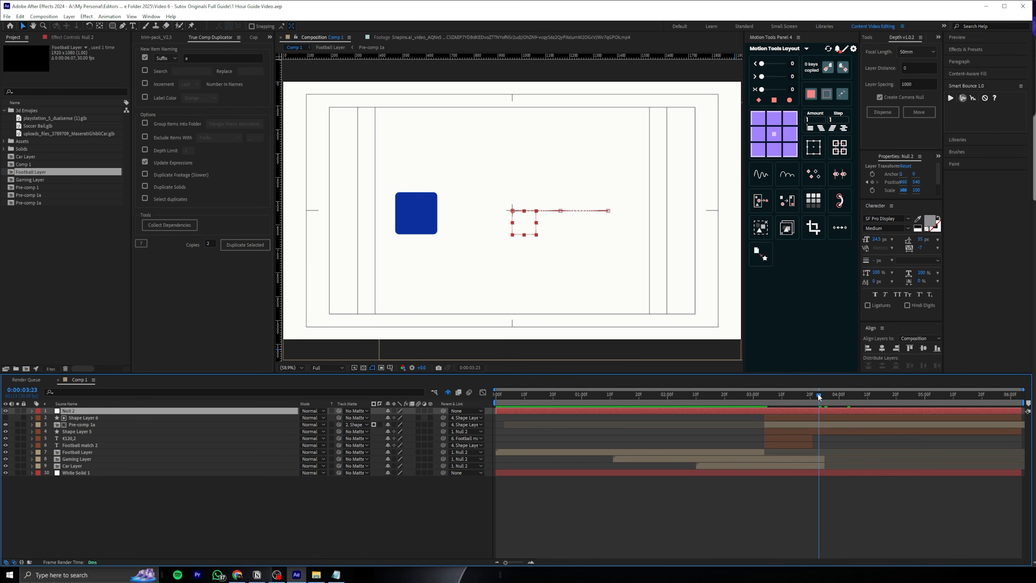
pyautogui.click(84, 426)
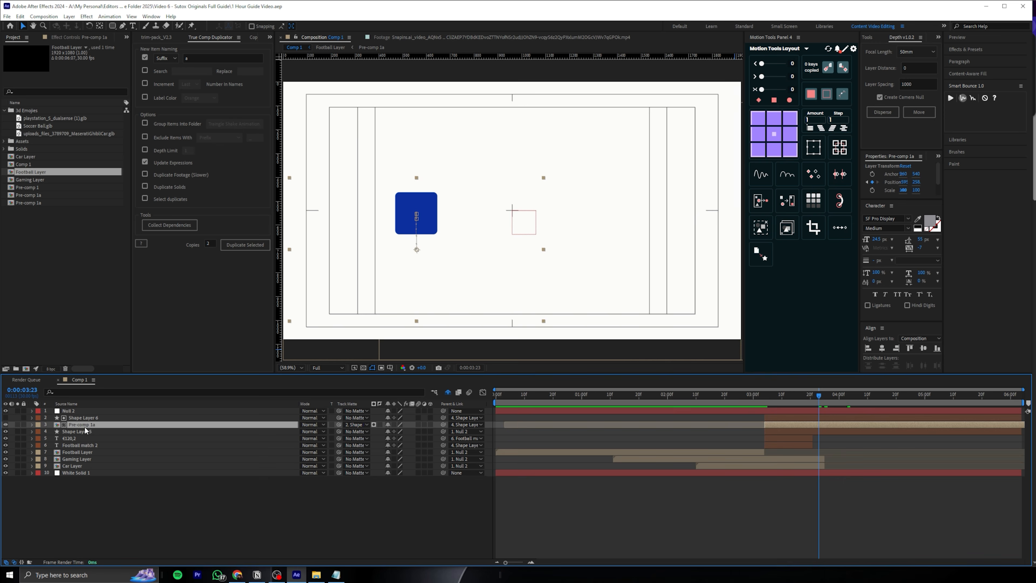
pyautogui.keyDown('shift'); pyautogui.click(102, 413); pyautogui.keyUp('shift')
pyautogui.hotkey('ctrl', 'shift', 'd')
pyautogui.press('Delete')
# Trim the ends of Gaming Layer and Car Layer to 0:00:03:23
pyautogui.click(848, 434)
pyautogui.moveTo(801, 396); pyautogui.dragTo(818, 402)
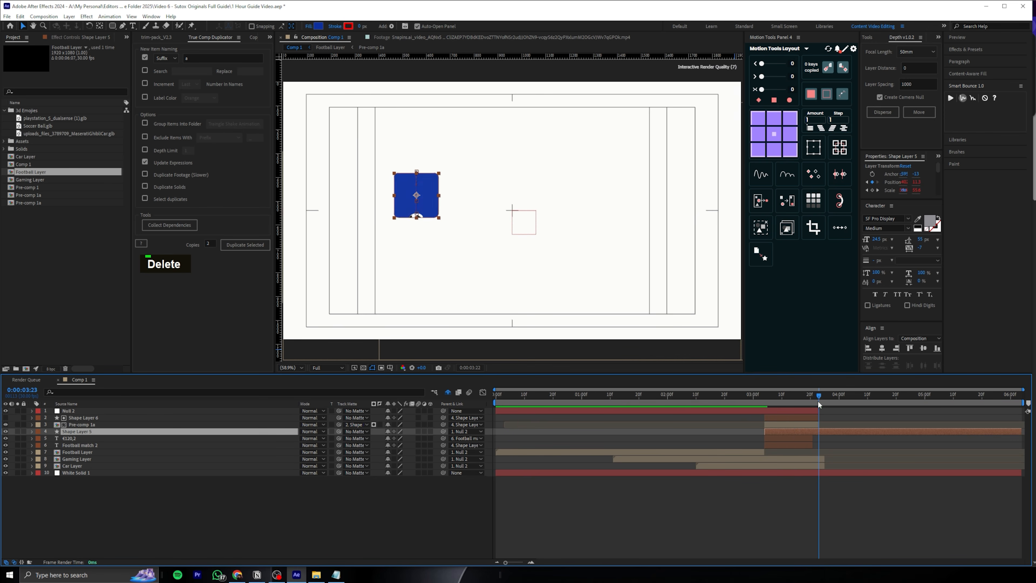
pyautogui.moveTo(824, 458); pyautogui.dragTo(818, 465)
# Split Shape Layer 5 at 0:00:03:23 and move its second part to the top of the layer stack
pyautogui.click(825, 431)
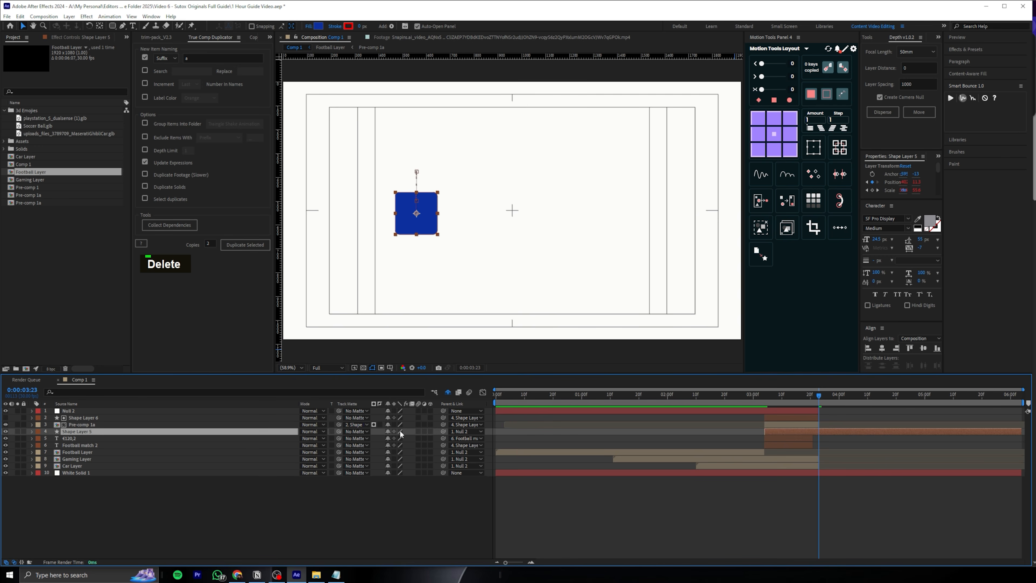
pyautogui.hotkey('ctrl', 'shift', 'd')
pyautogui.moveTo(81, 433); pyautogui.dragTo(137, 411)
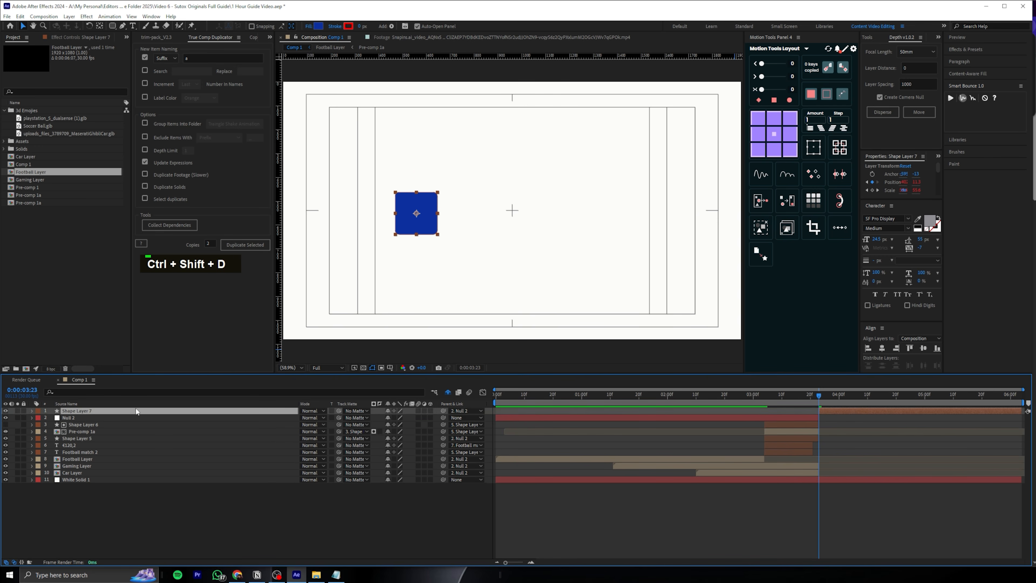
# Set Shape Layer 7's parent to None and preview the transition across the split
pyautogui.click(454, 411)
pyautogui.click(460, 419)
pyautogui.moveTo(799, 396); pyautogui.dragTo(850, 395)
pyautogui.press('space')
pyautogui.press('space')
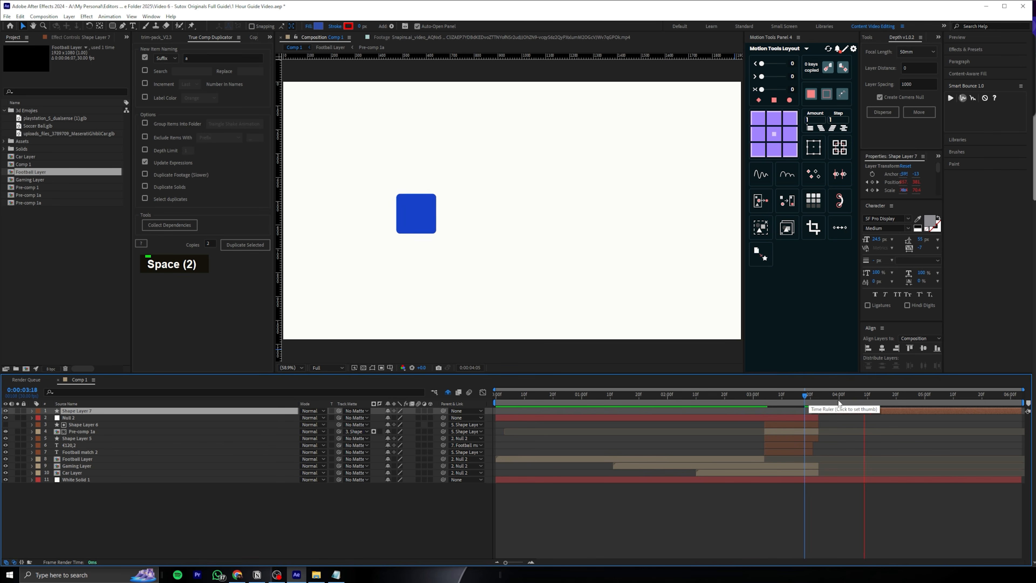
pyautogui.middleClick(437, 290)
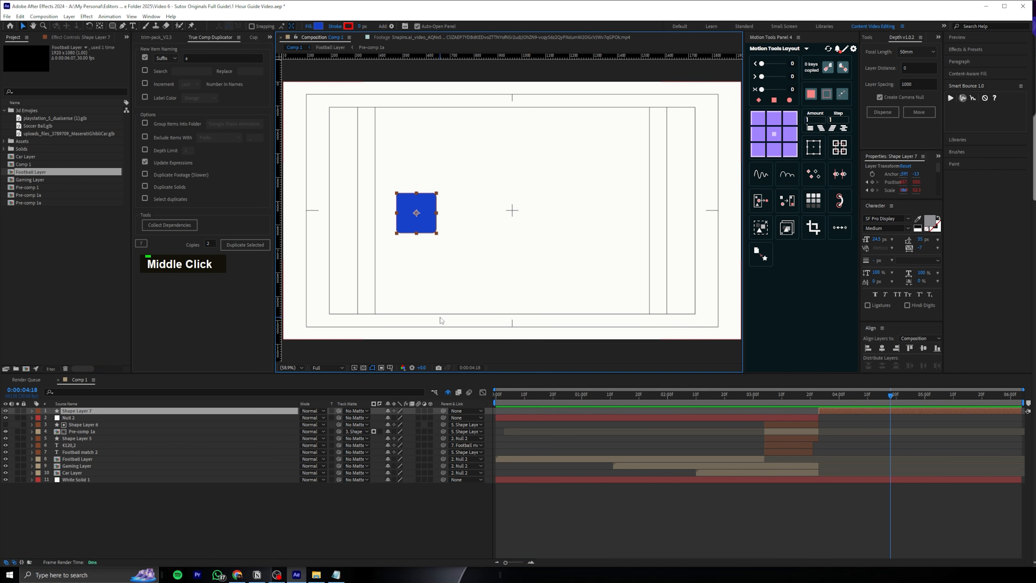
# Save the project and add the PayPal logo EPS file to Comp 1 as the top layer
pyautogui.click(683, 496)
pyautogui.hotkey('ctrl', 's')
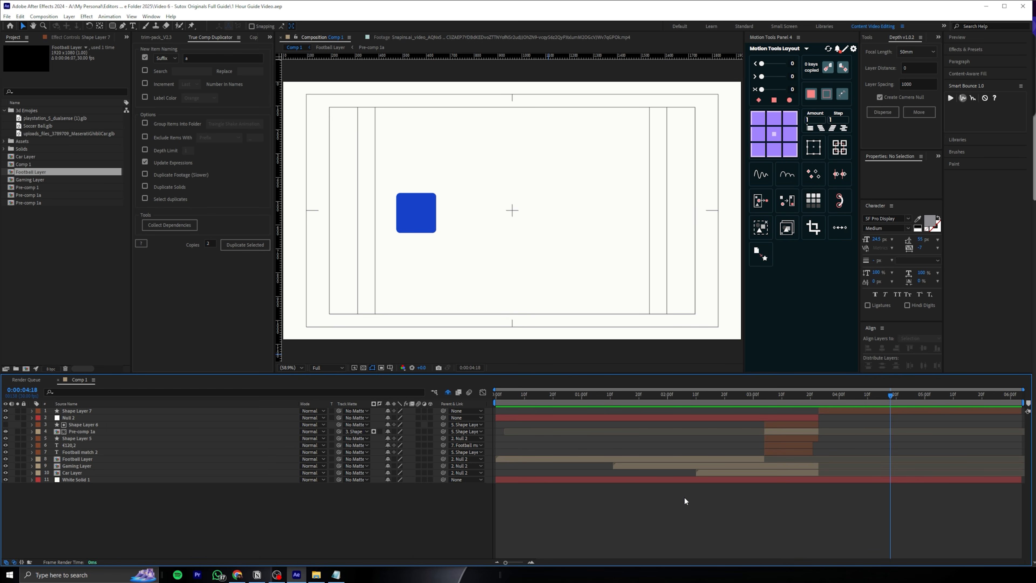
pyautogui.doubleClick(558, 322)
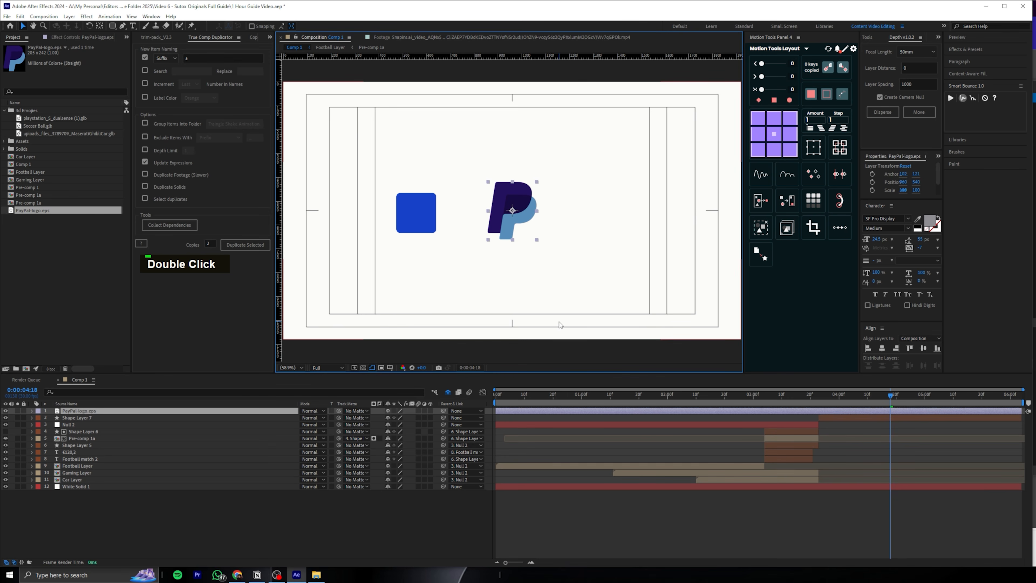
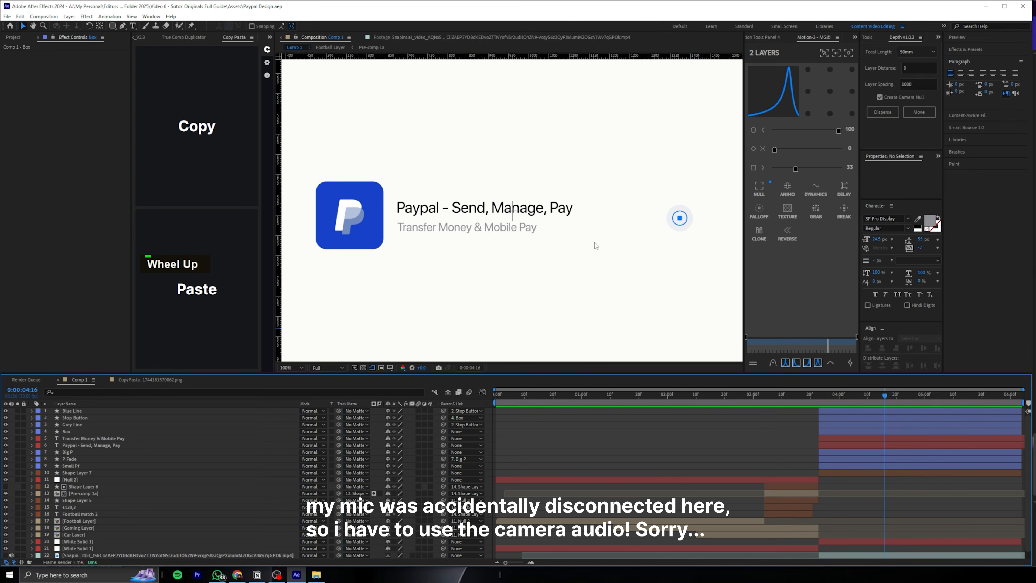
# Parent the Big P, P Fade and Small Pf layers to Shape Layer 7
pyautogui.scroll(-2, 595, 242)
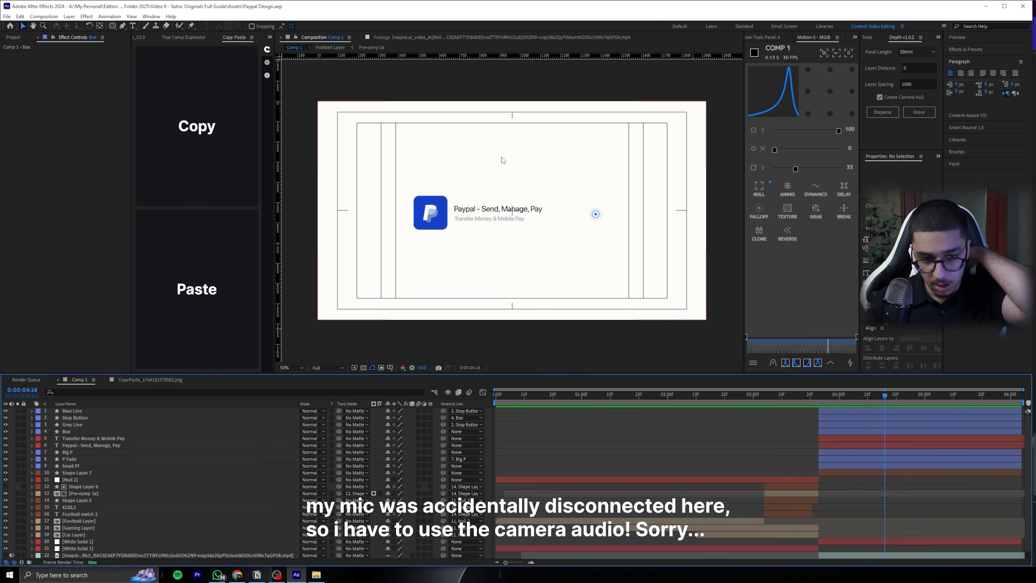
pyautogui.moveTo(884, 395); pyautogui.dragTo(909, 393)
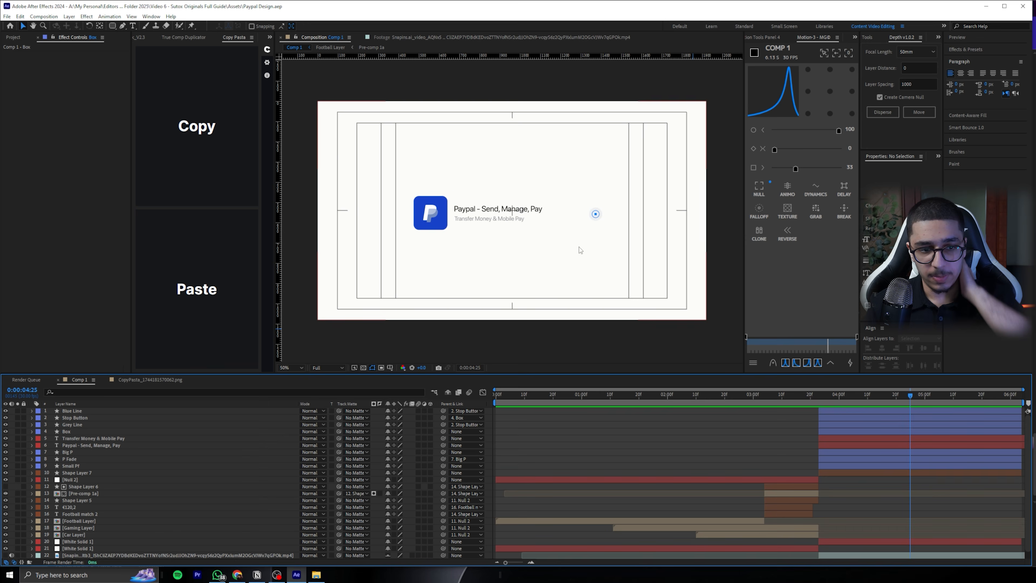
pyautogui.click(441, 219)
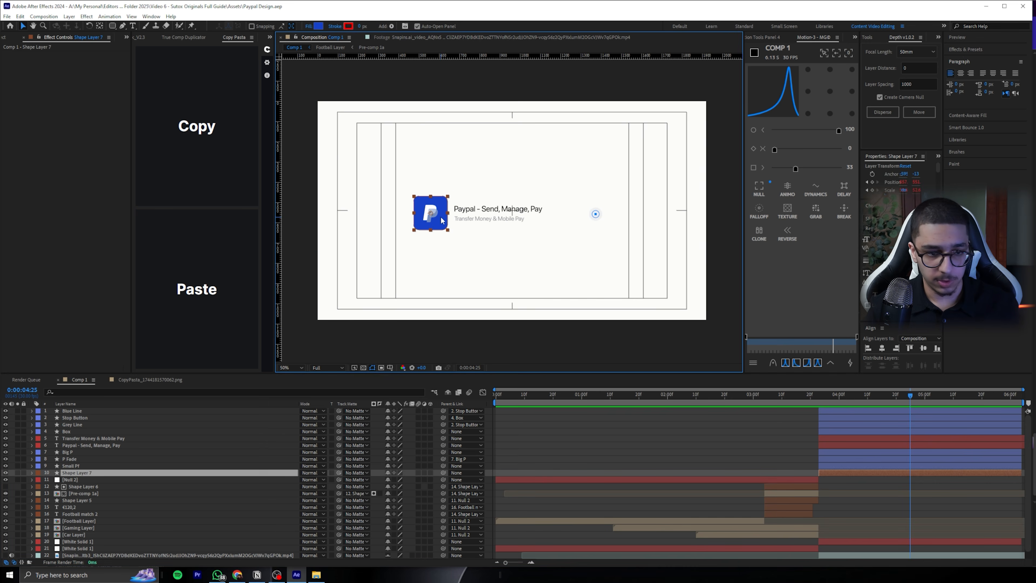
pyautogui.click(81, 465)
pyautogui.keyDown('shift'); pyautogui.click(81, 450); pyautogui.keyUp('shift')
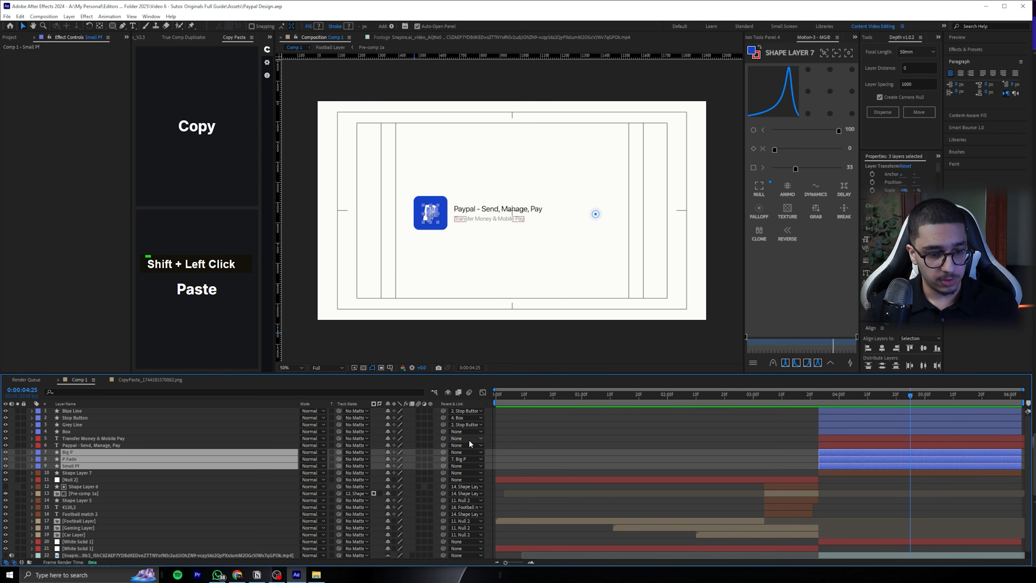
pyautogui.moveTo(443, 453); pyautogui.dragTo(88, 473)
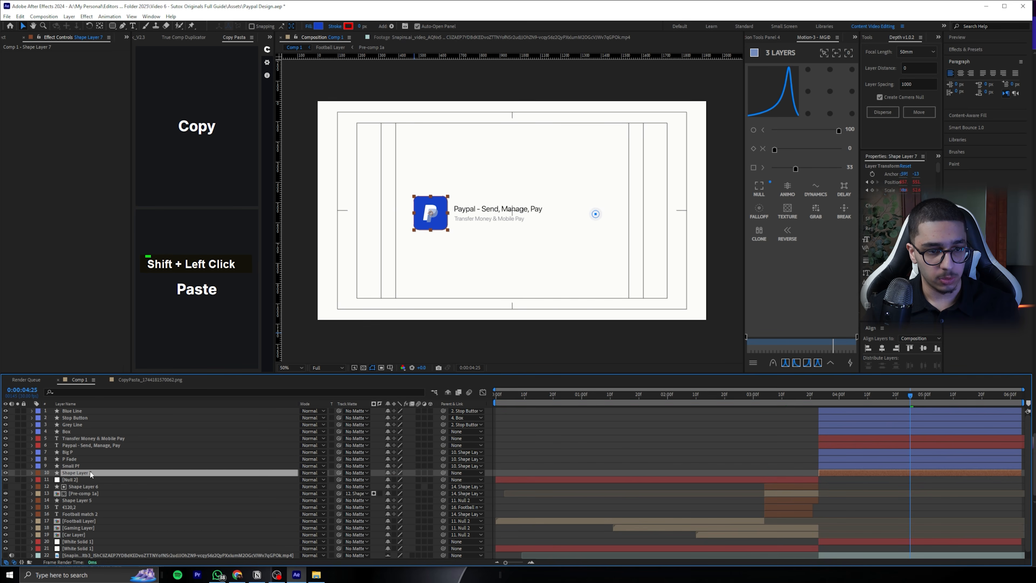
# Reduce Shape Layer 7's Scale slightly at 0:00:04:13 to add a keyframe, and preview the animation from 0:00:03:14
pyautogui.press('s')
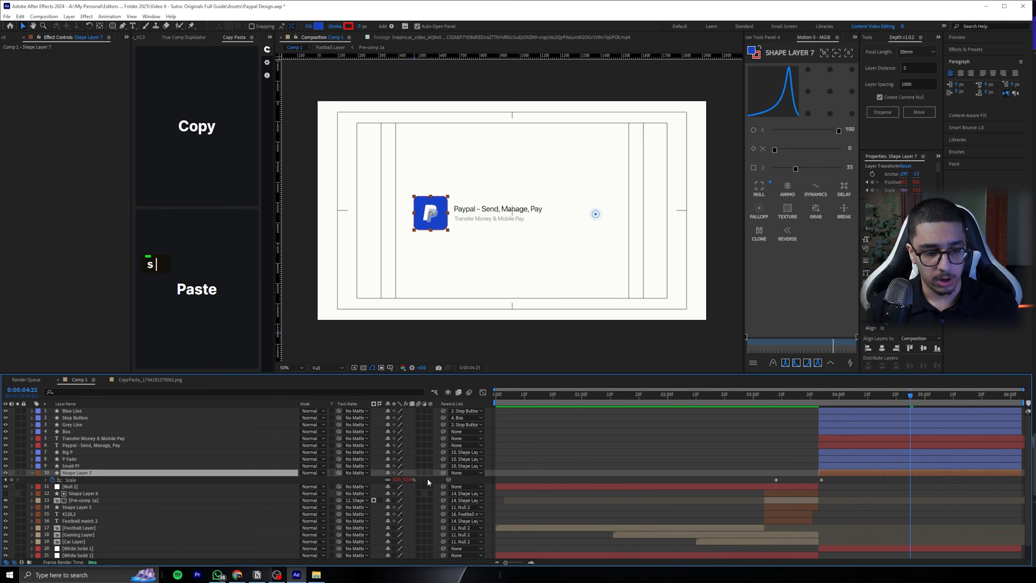
pyautogui.click(825, 399)
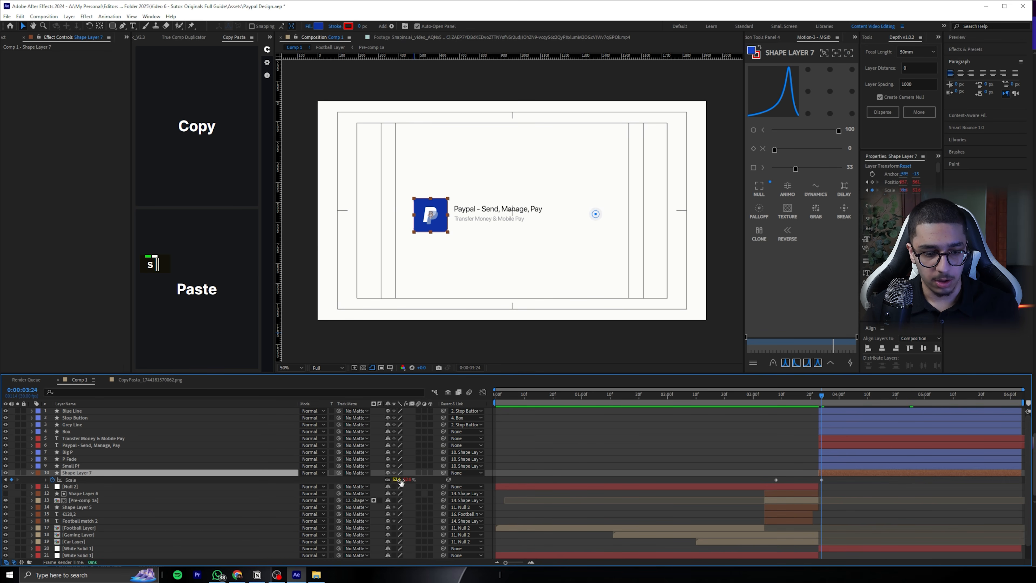
pyautogui.click(806, 493)
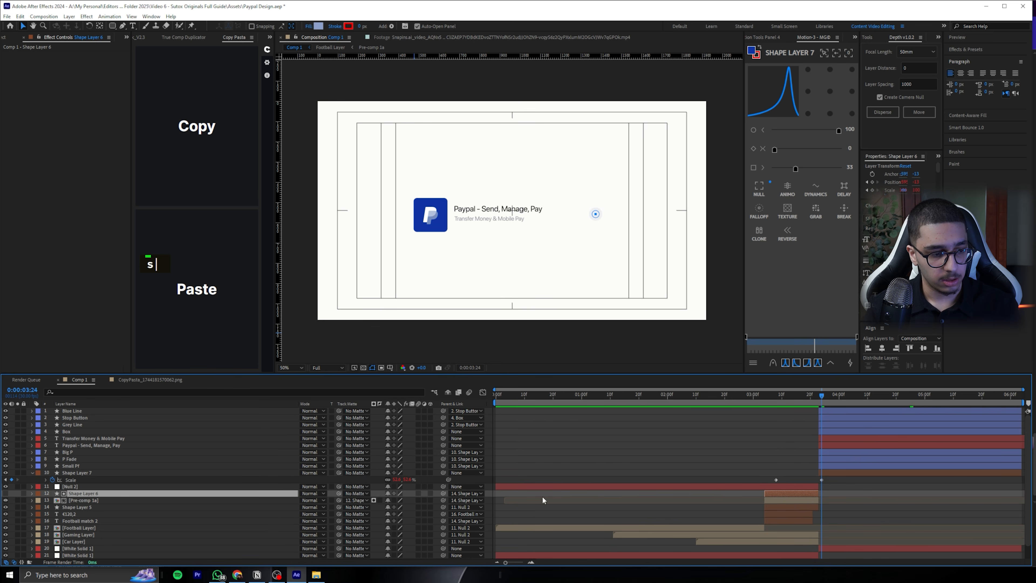
pyautogui.click(823, 472)
pyautogui.moveTo(824, 396); pyautogui.dragTo(877, 396)
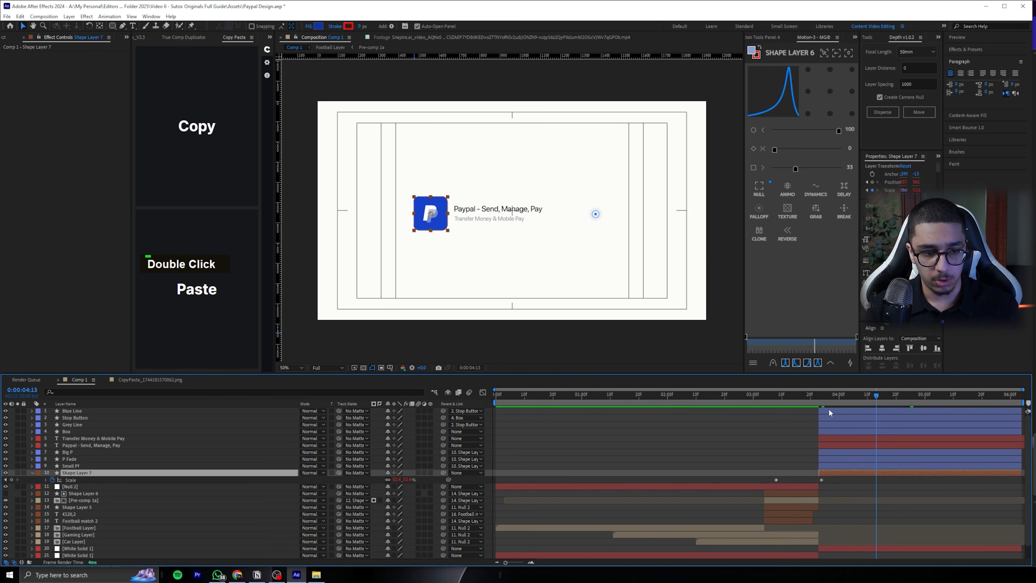
pyautogui.moveTo(404, 480); pyautogui.dragTo(384, 481)
pyautogui.keyDown('ctrl'); pyautogui.click(660, 460); pyautogui.keyUp('ctrl')
pyautogui.click(794, 394)
pyautogui.press('space')
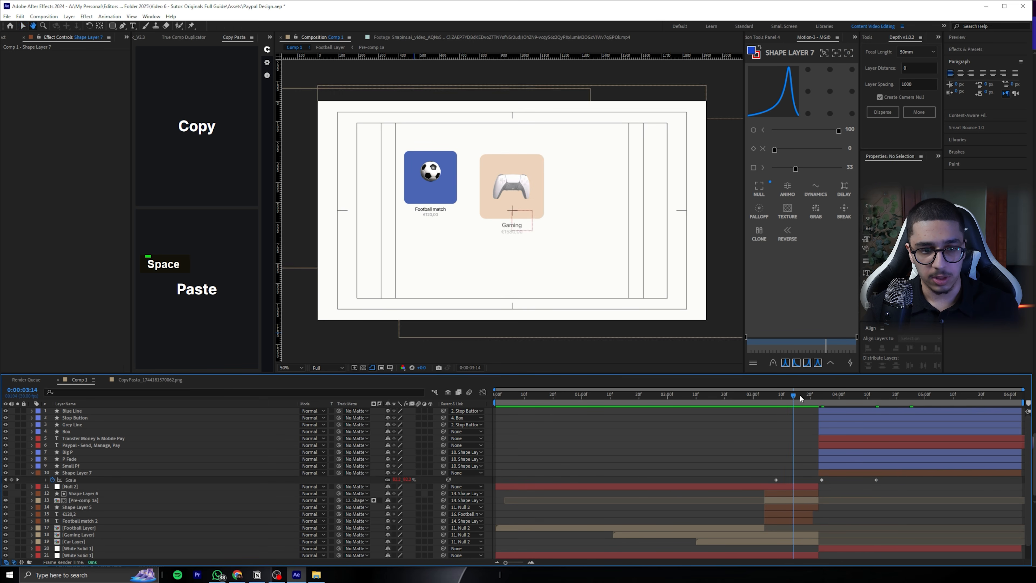
pyautogui.press('space')
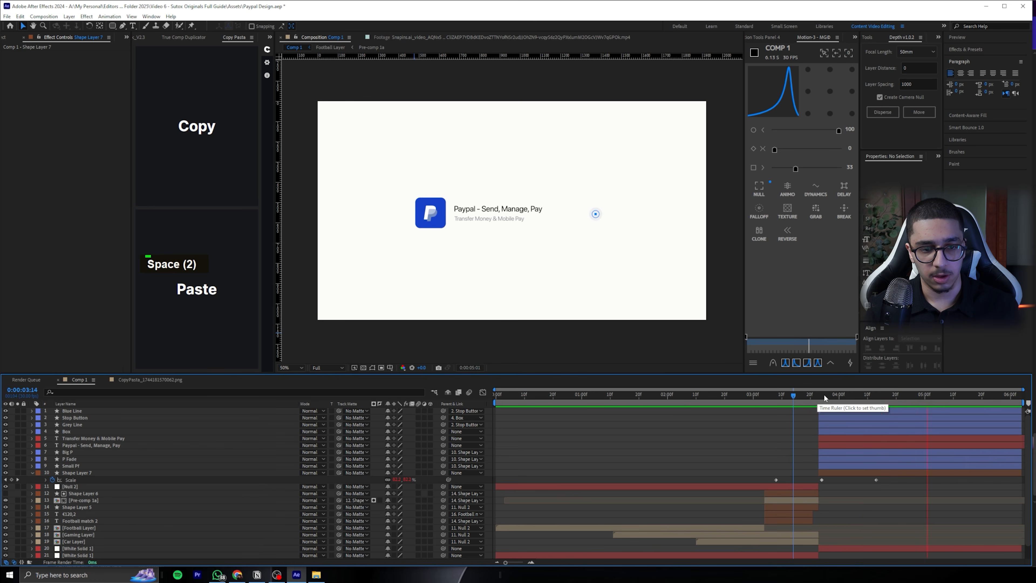
# Examine the title, subtitle, Box, Blue Line, Stop Button and Grey Line layers of the PayPal design
pyautogui.click(481, 207)
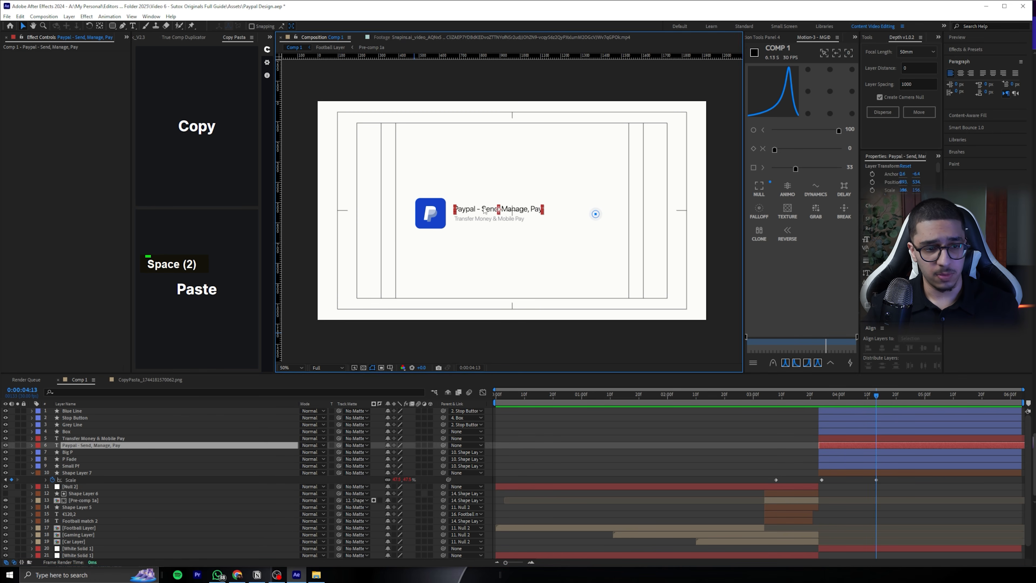
pyautogui.scroll(2, 473, 213)
pyautogui.click(436, 232)
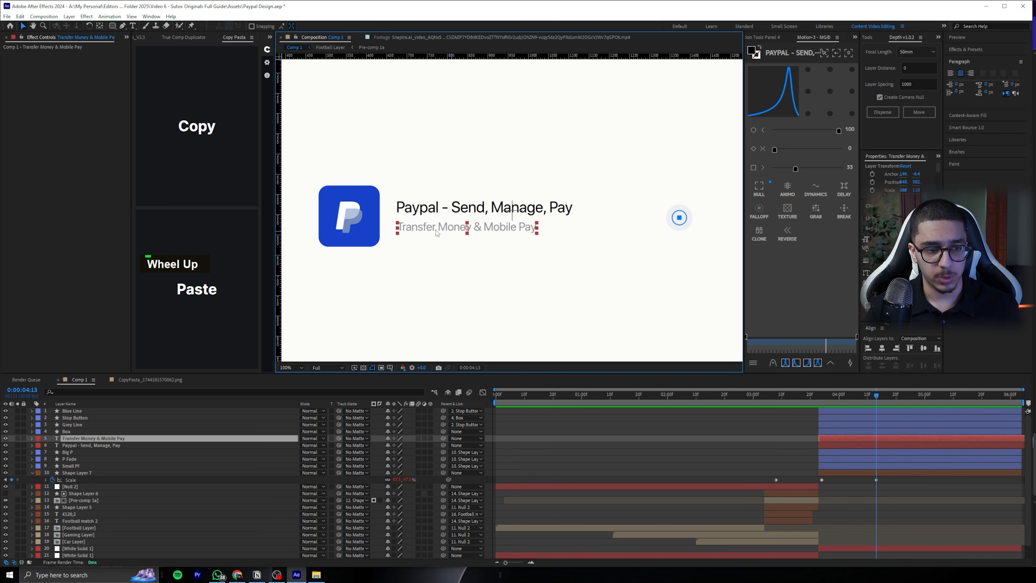
pyautogui.click(65, 430)
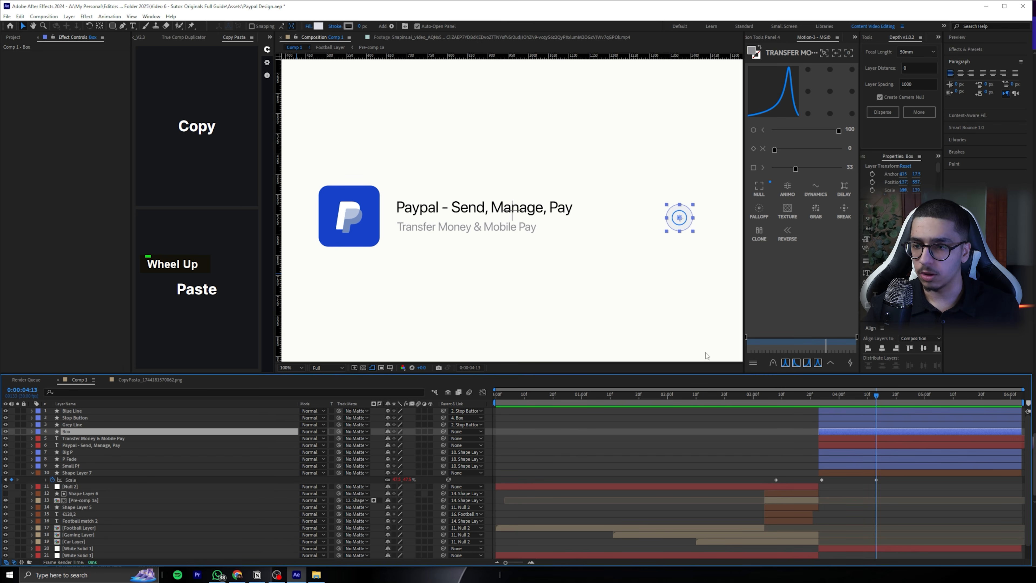
pyautogui.click(710, 414)
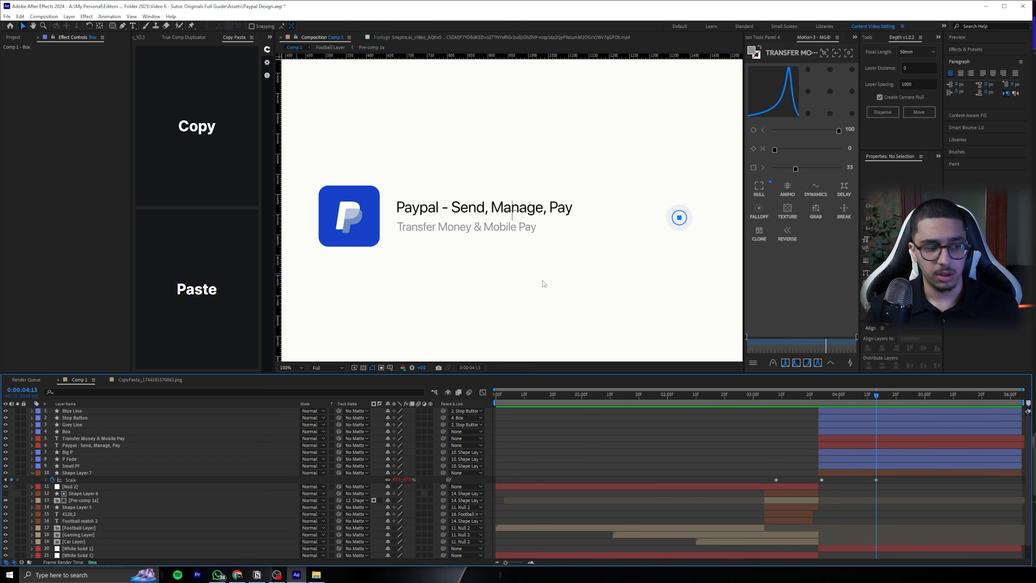
pyautogui.click(79, 411)
pyautogui.scroll(1, 671, 265)
pyautogui.middleClick(683, 241)
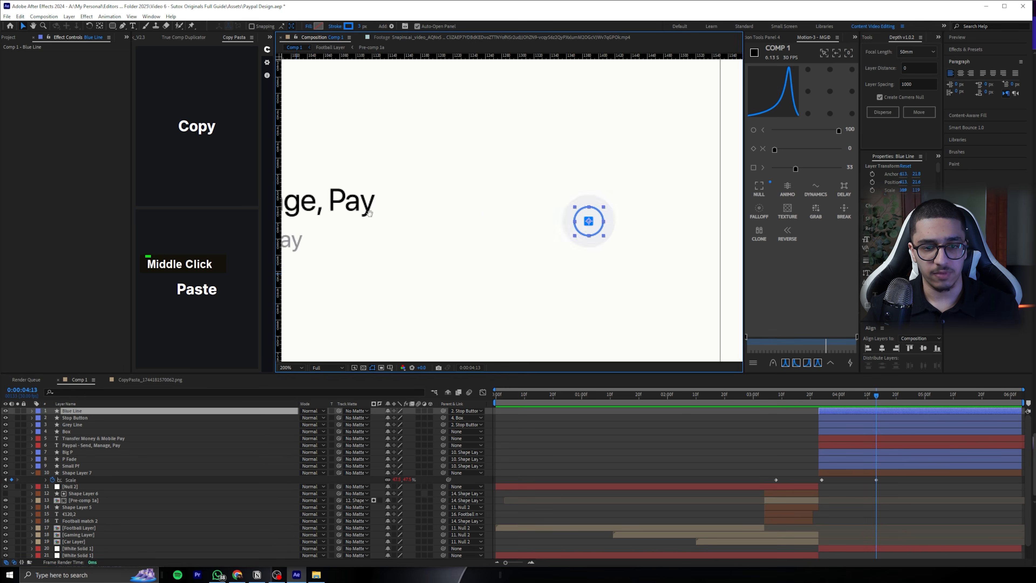
pyautogui.click(85, 416)
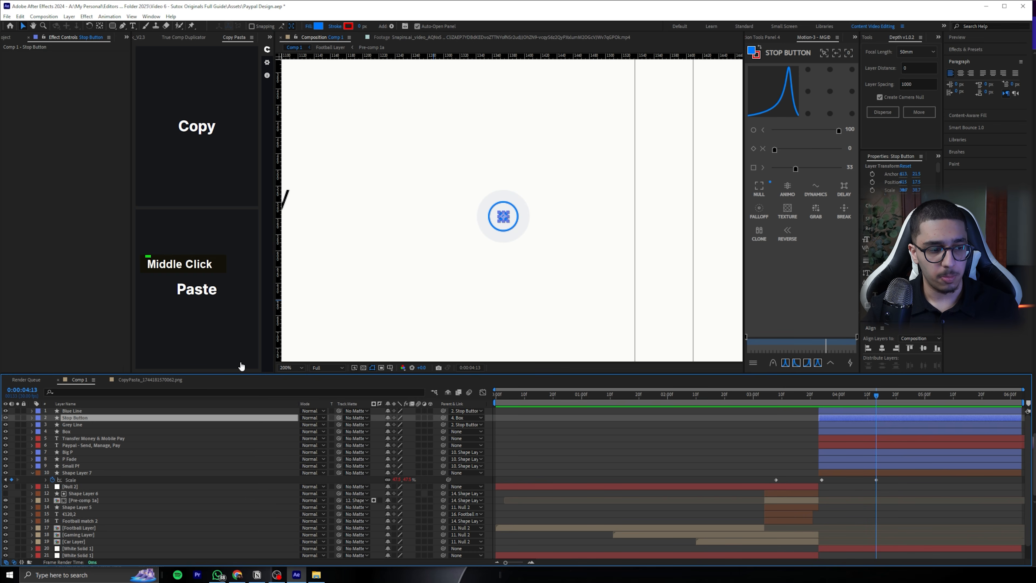
pyautogui.click(74, 425)
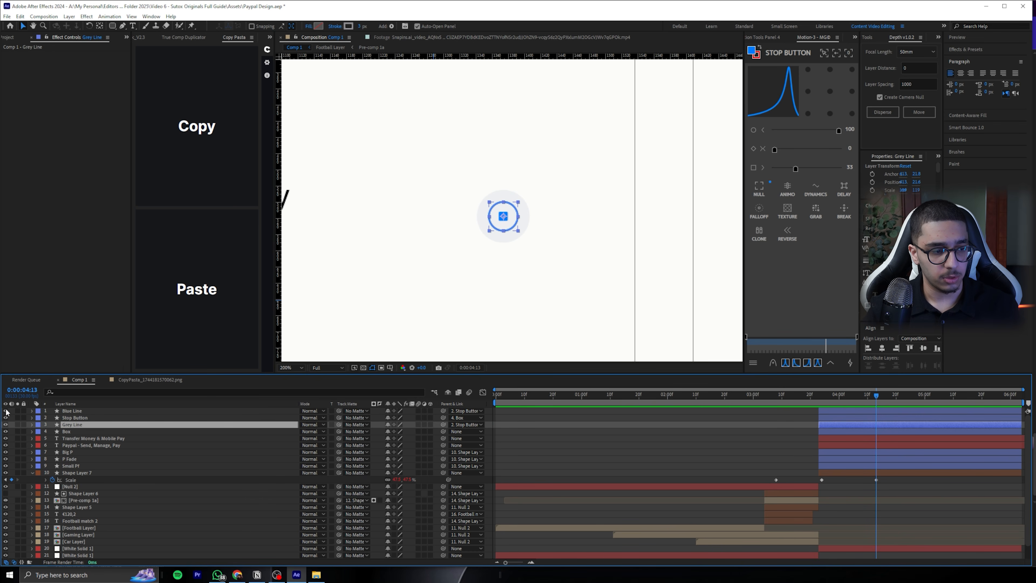
# Toggle the Blue Line layer's visibility to check it, and save the project
pyautogui.doubleClick(5, 411)
pyautogui.click(577, 451)
pyautogui.hotkey('ctrl', 'z')
pyautogui.click(98, 431)
pyautogui.click(548, 440)
pyautogui.hotkey('ctrl', 's')
pyautogui.scroll(-1, 580, 258)
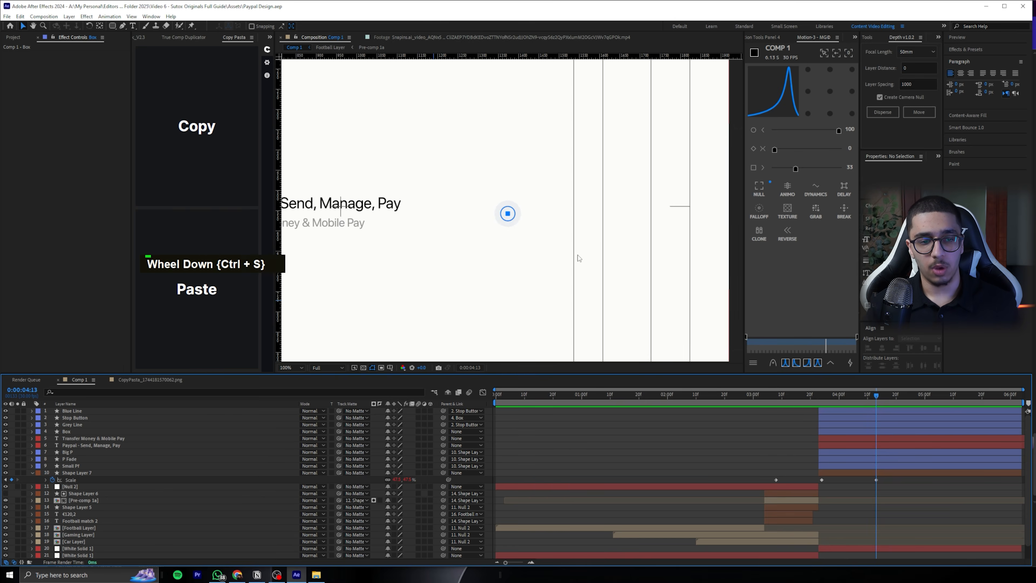
# At 0:00:03:23, parent P Fade to Big P, and undo a trial move of Big P
pyautogui.scroll(-1, 579, 258)
pyautogui.moveTo(840, 394); pyautogui.dragTo(819, 395)
pyautogui.scroll(2, 515, 212)
pyautogui.middleClick(305, 206)
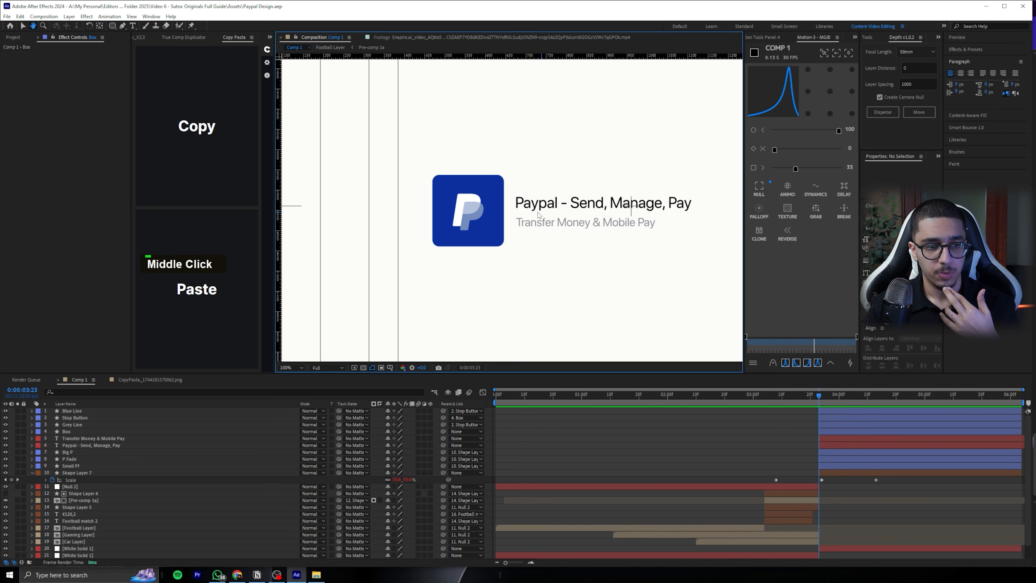
pyautogui.click(79, 458)
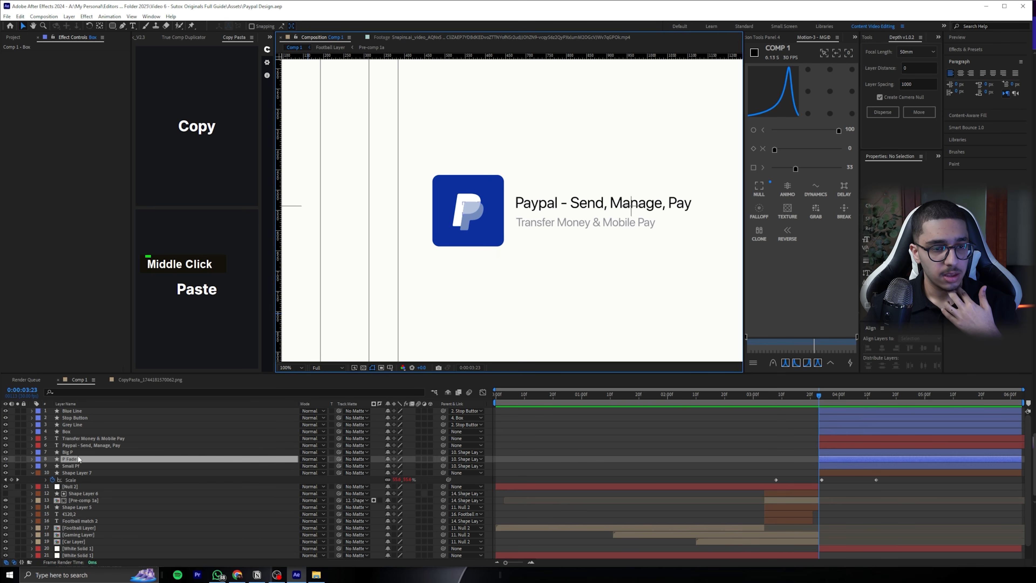
pyautogui.scroll(1, 439, 207)
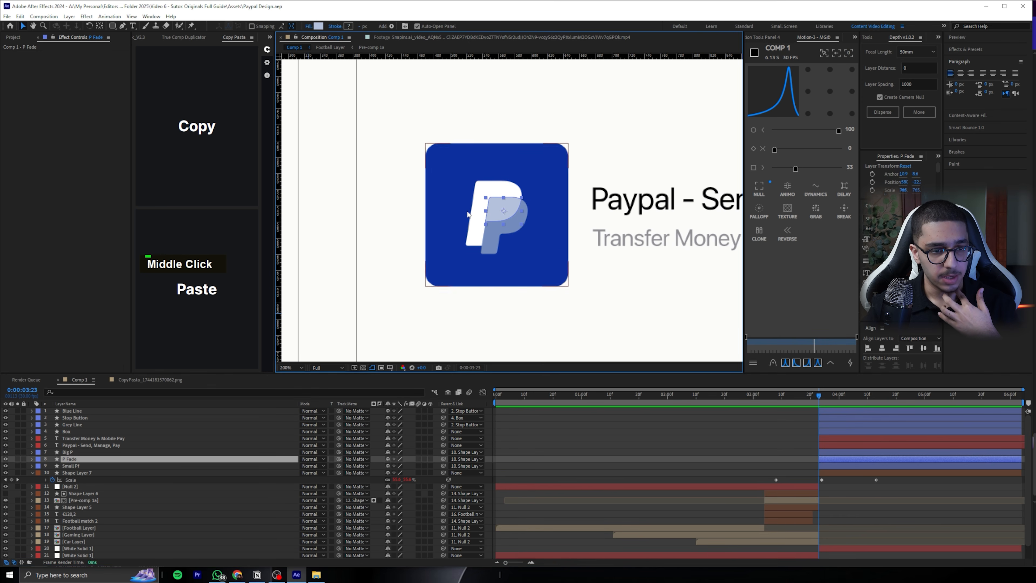
pyautogui.click(75, 453)
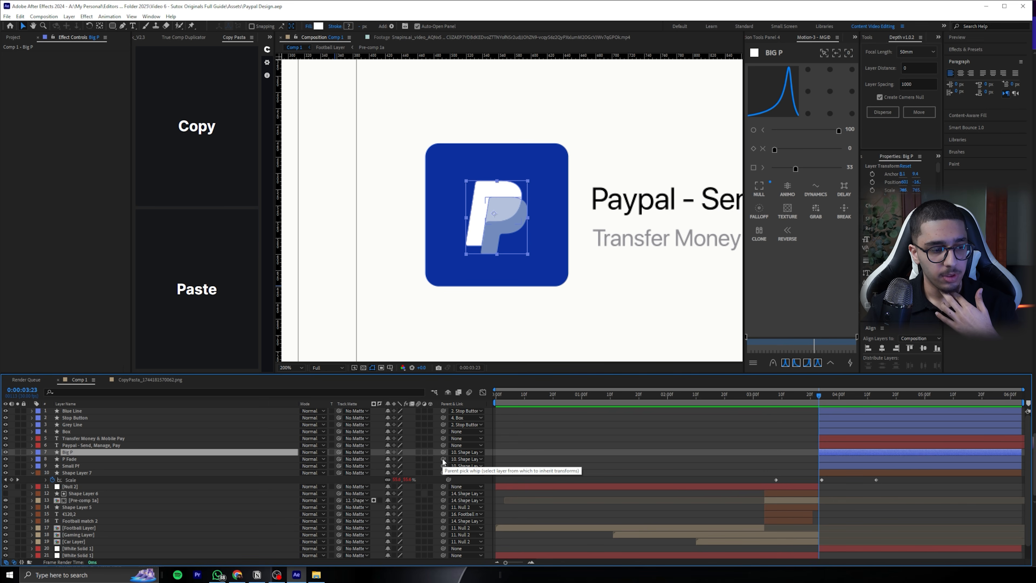
pyautogui.moveTo(444, 461); pyautogui.dragTo(113, 453)
pyautogui.moveTo(484, 214); pyautogui.dragTo(476, 201)
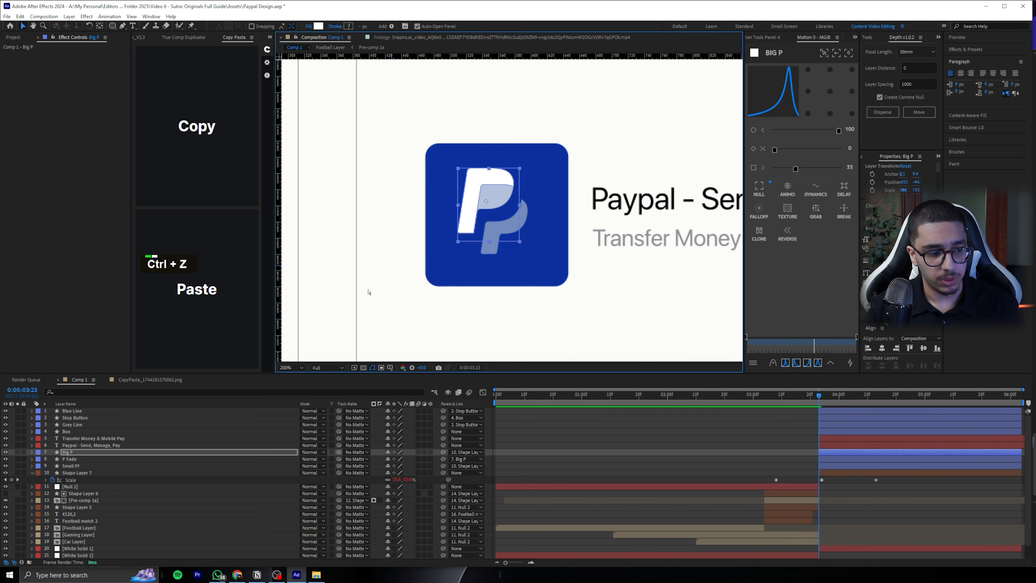
pyautogui.hotkey('ctrl', 'z')
# Duplicate the P Fade layer and parent the original P Fade to Small Pf
pyautogui.click(85, 460)
pyautogui.hotkey('ctrl', 'd')
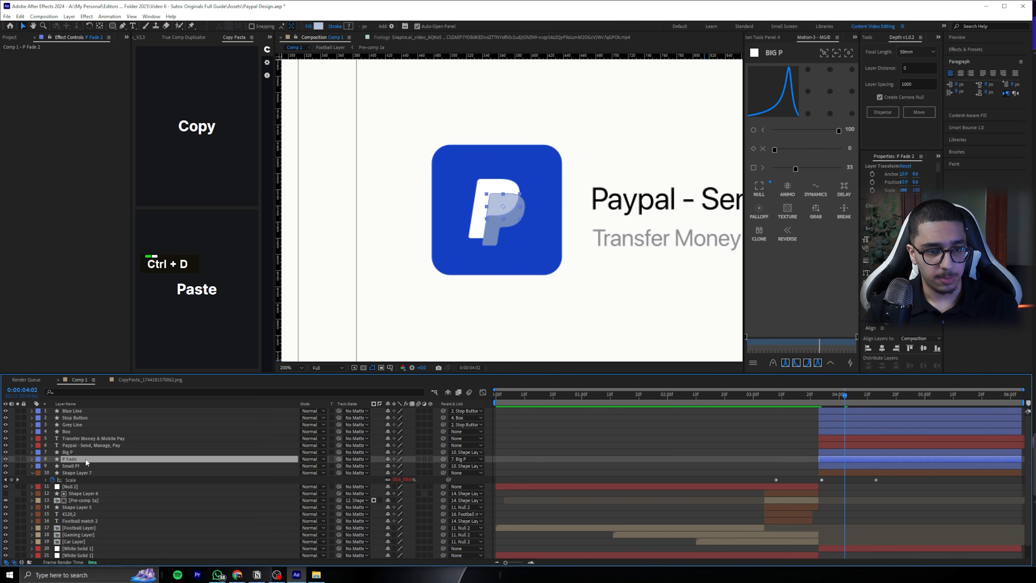
pyautogui.click(79, 466)
pyautogui.moveTo(443, 466); pyautogui.dragTo(93, 474)
pyautogui.click(93, 474)
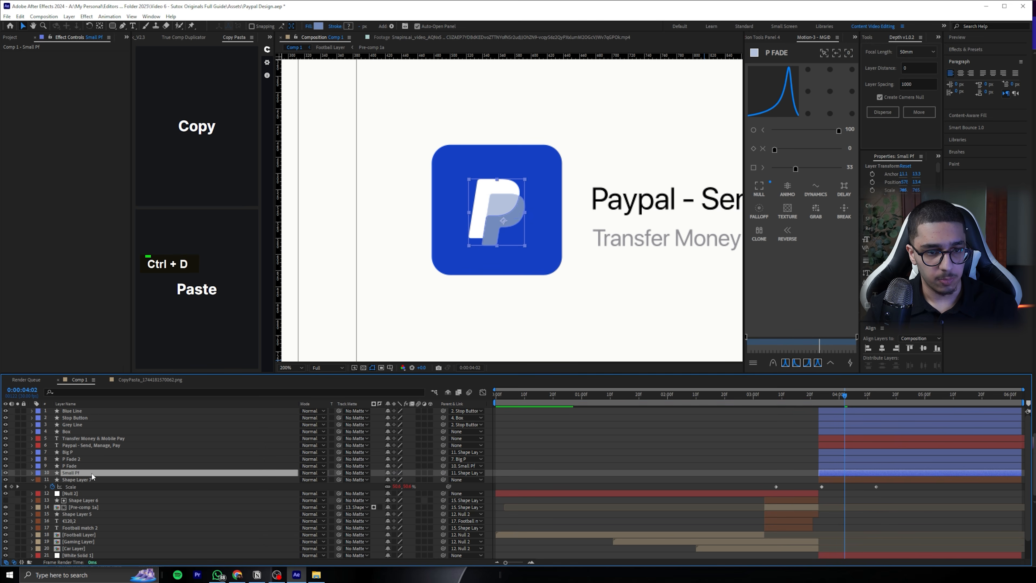
pyautogui.click(560, 449)
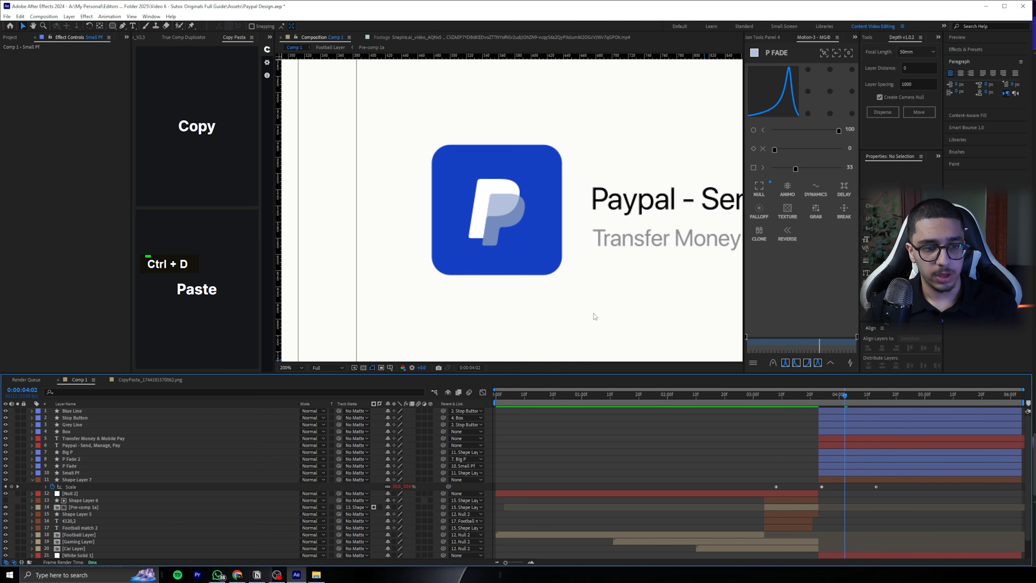
# Test the parenting by moving Big P away from Small Pf, and undo the move
pyautogui.click(81, 452)
pyautogui.moveTo(487, 209); pyautogui.dragTo(446, 209)
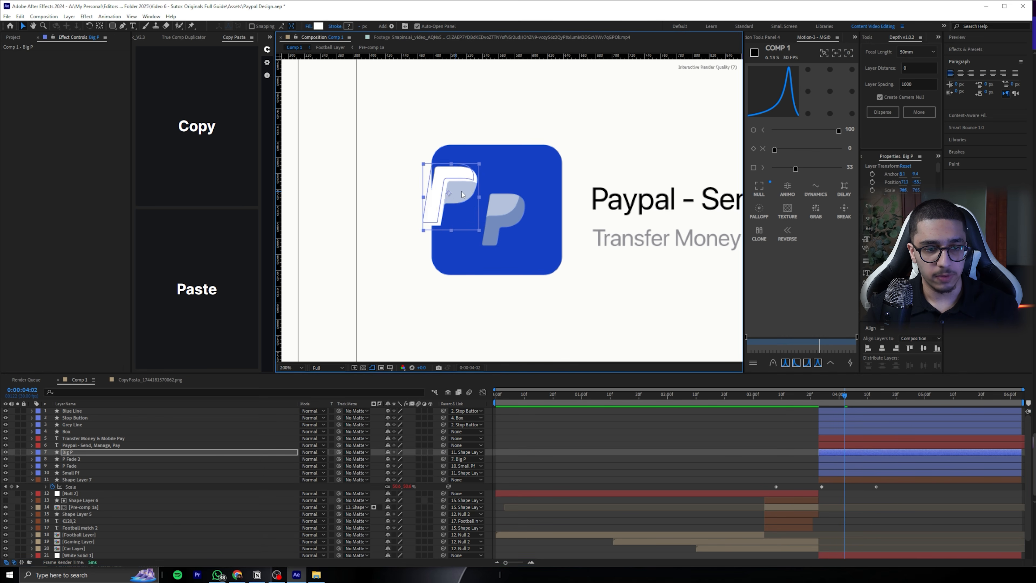
pyautogui.hotkey('ctrl', 'z')
# Add Position keyframes to Big P and Small Pf at 0:00:03:23, undoing a trial upward move of Big P
pyautogui.moveTo(836, 395)
pyautogui.mouseDown()
pyautogui.moveTo(819, 394)
pyautogui.moveTo(850, 398)
pyautogui.moveTo(819, 404)
pyautogui.mouseUp()
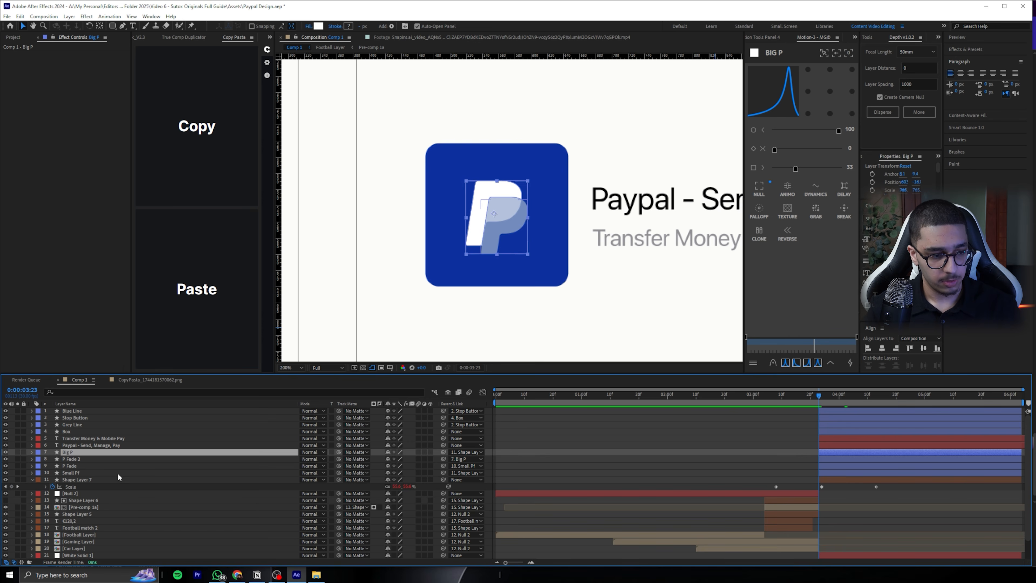
pyautogui.hotkey('alt', 'shift', 'p')
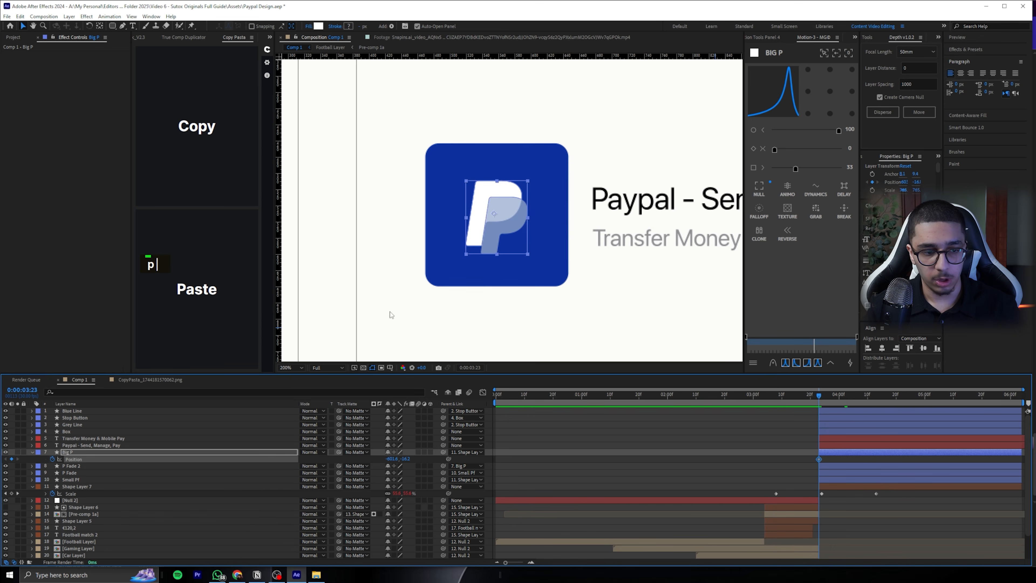
pyautogui.moveTo(809, 399); pyautogui.dragTo(821, 397)
pyautogui.moveTo(408, 460); pyautogui.dragTo(307, 460)
pyautogui.click(87, 473)
pyautogui.click(93, 480)
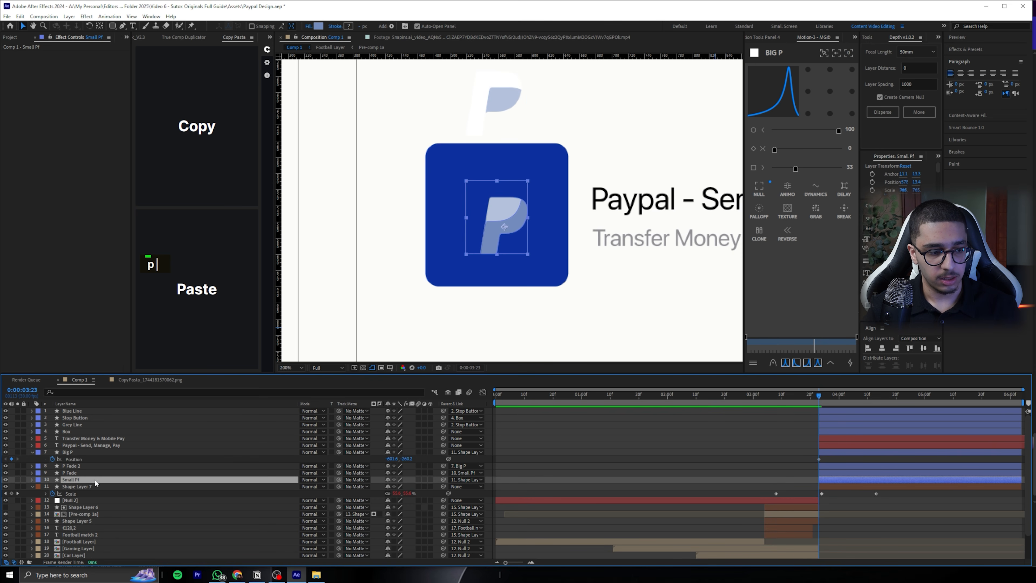
pyautogui.press('p')
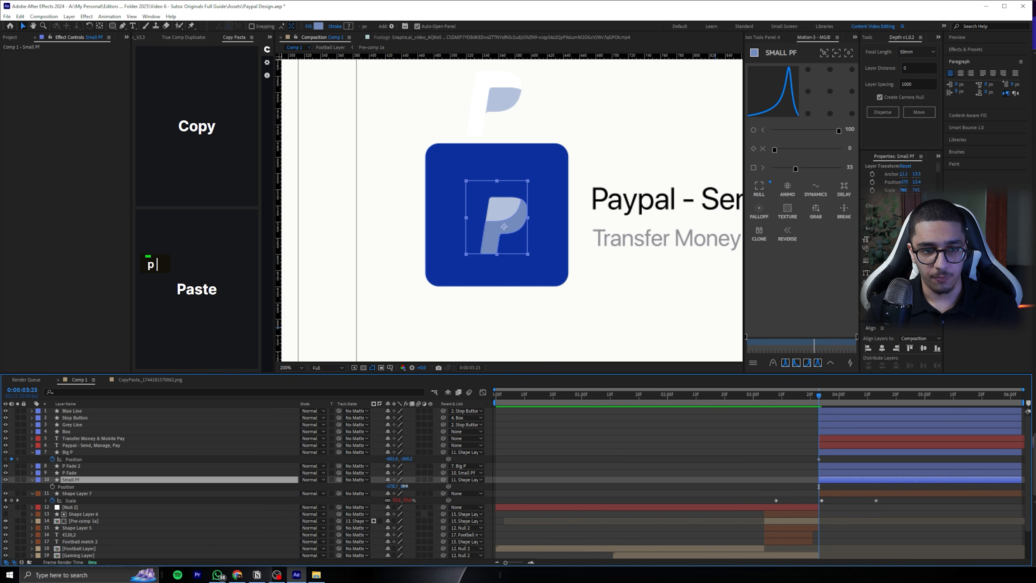
pyautogui.click(741, 461)
pyautogui.hotkey('ctrl', 'z')
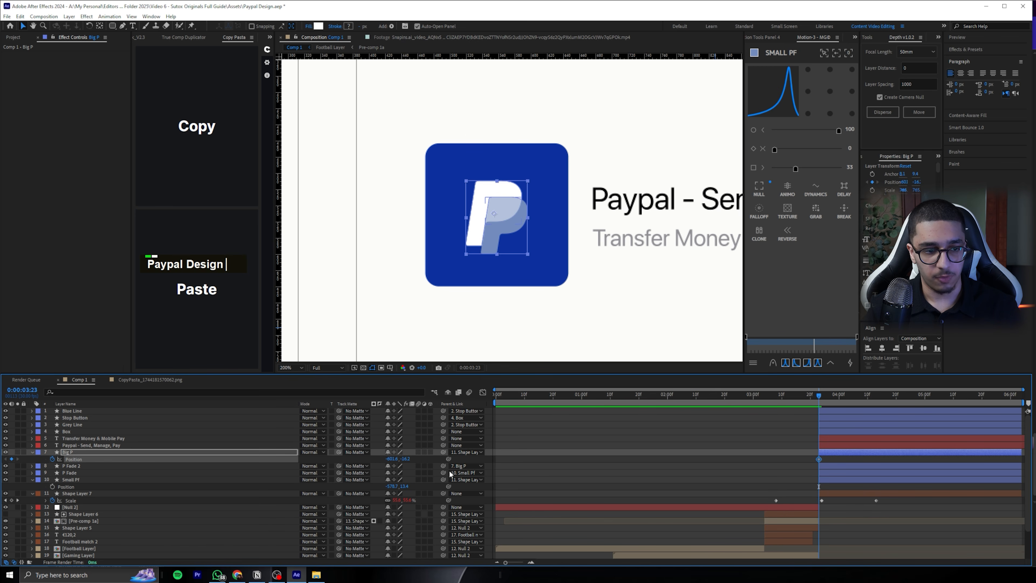
pyautogui.click(52, 487)
# Move the Position keyframes of Big P and Small Pf together to 0:00:04:13
pyautogui.click(819, 459)
pyautogui.keyDown('shift'); pyautogui.click(818, 486); pyautogui.keyUp('shift')
pyautogui.moveTo(819, 459); pyautogui.dragTo(877, 461)
pyautogui.click(759, 466)
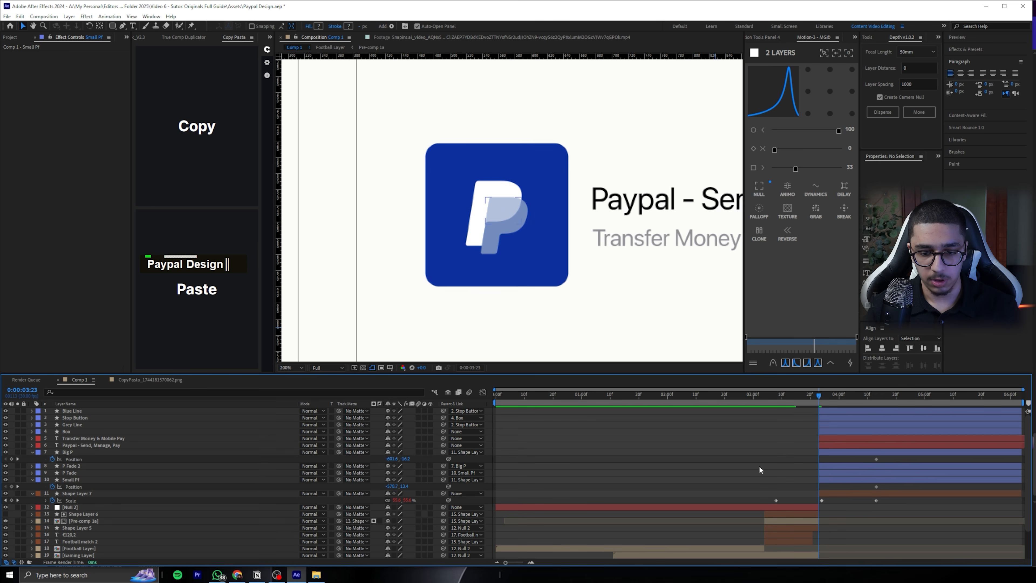
# Raise Big P and Small Pf above the blue tile at 0:00:03:23 to keyframe their starting positions
pyautogui.moveTo(407, 459); pyautogui.dragTo(412, 487)
pyautogui.moveTo(554, 301); pyautogui.dragTo(550, 346)
pyautogui.moveTo(883, 452); pyautogui.dragTo(803, 492)
pyautogui.click(885, 460)
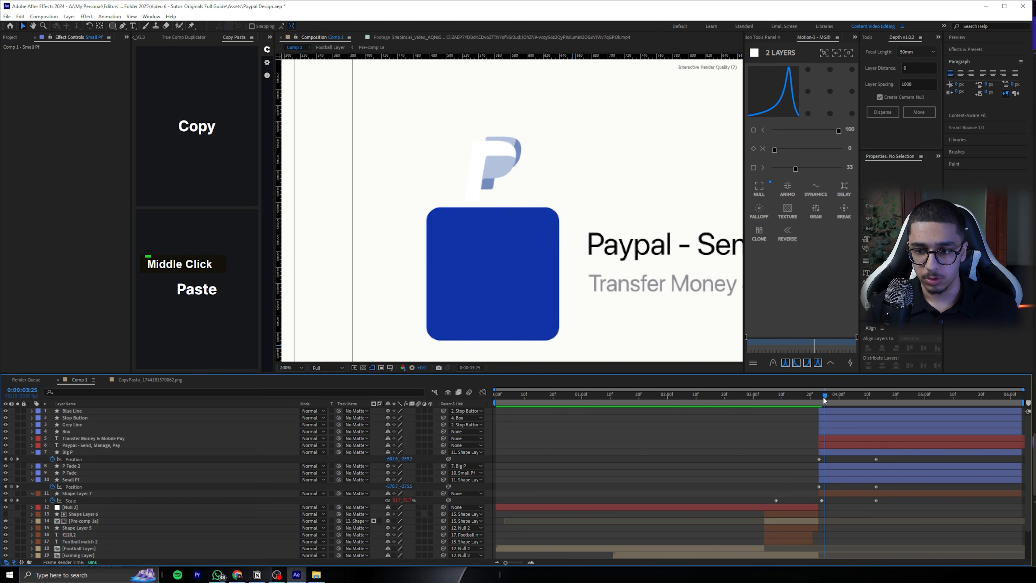
# Move the ending Position keyframes of Big P and Small Pf to 0:00:03:28
pyautogui.press('pagedown')
pyautogui.press('pagedown')
pyautogui.press('pagedown')
pyautogui.press('pagedown')
pyautogui.press('pagedown')
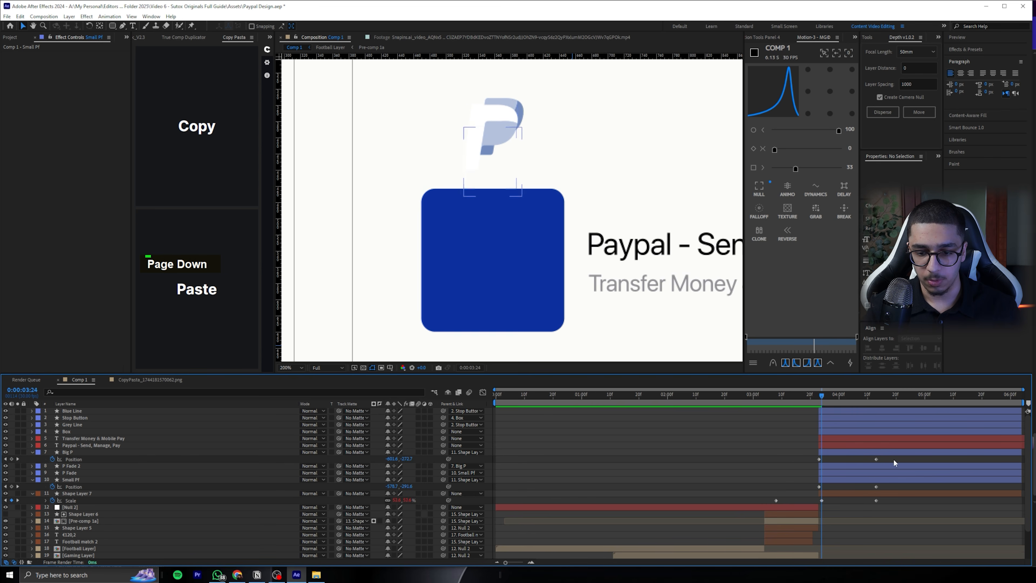
pyautogui.moveTo(886, 459); pyautogui.dragTo(814, 489)
pyautogui.press('super+s')
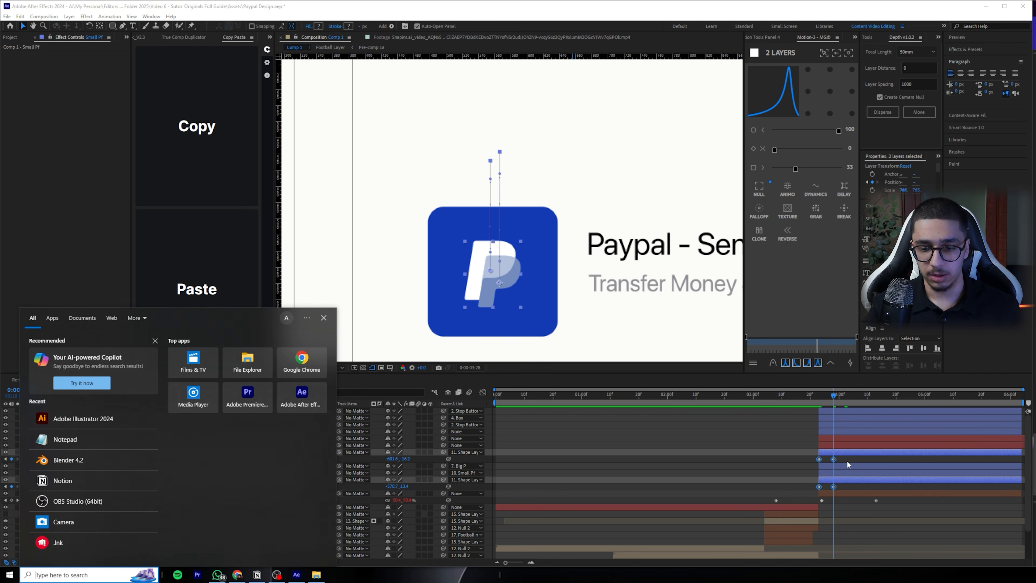
# Apply Smart Bounce to the Position keyframes of Big P and of Small Pf, and preview the drop-in
pyautogui.click(803, 458)
pyautogui.click(965, 128)
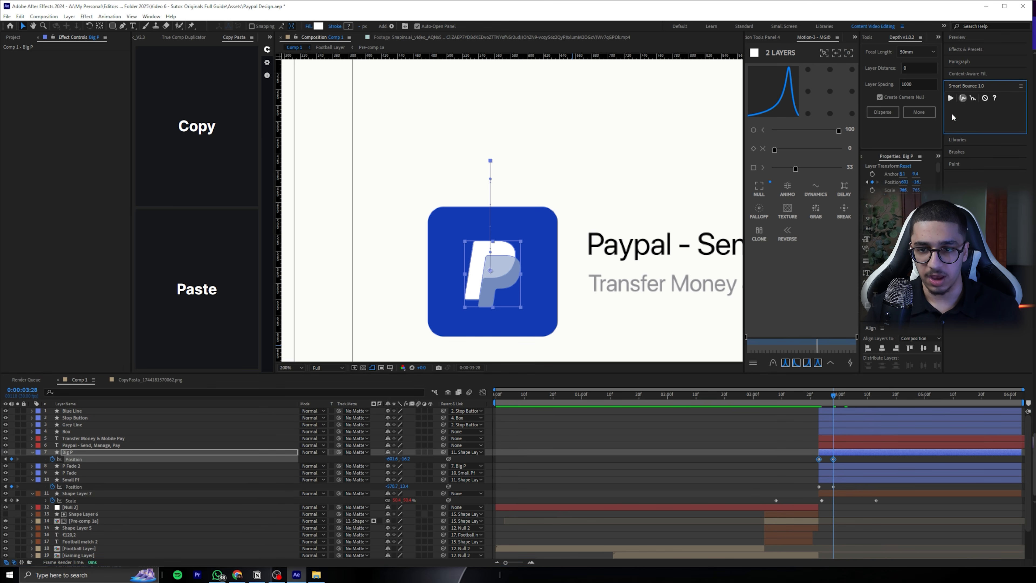
pyautogui.click(950, 98)
pyautogui.click(818, 493)
pyautogui.click(819, 494)
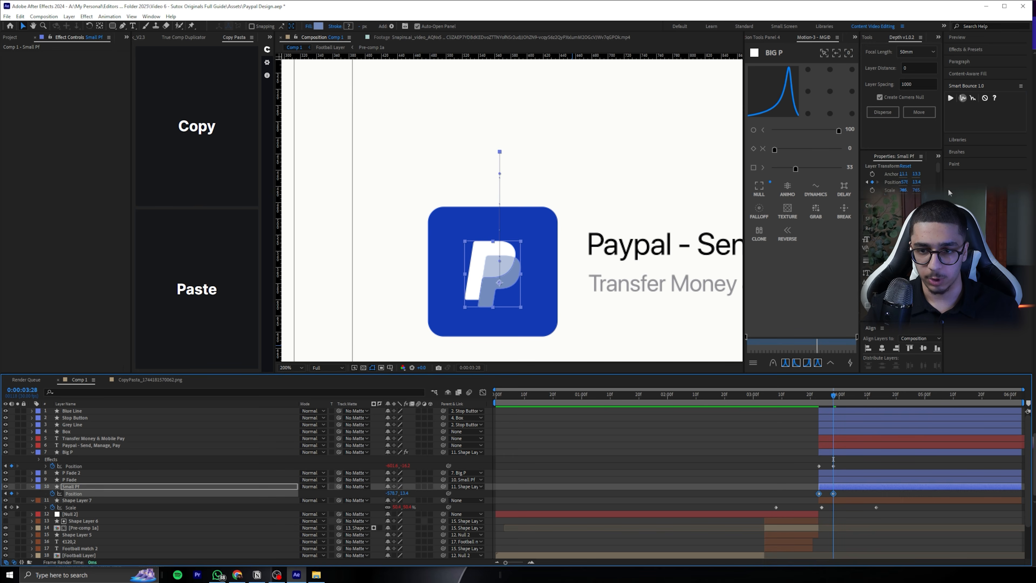
pyautogui.click(950, 102)
pyautogui.click(812, 392)
pyautogui.press('space')
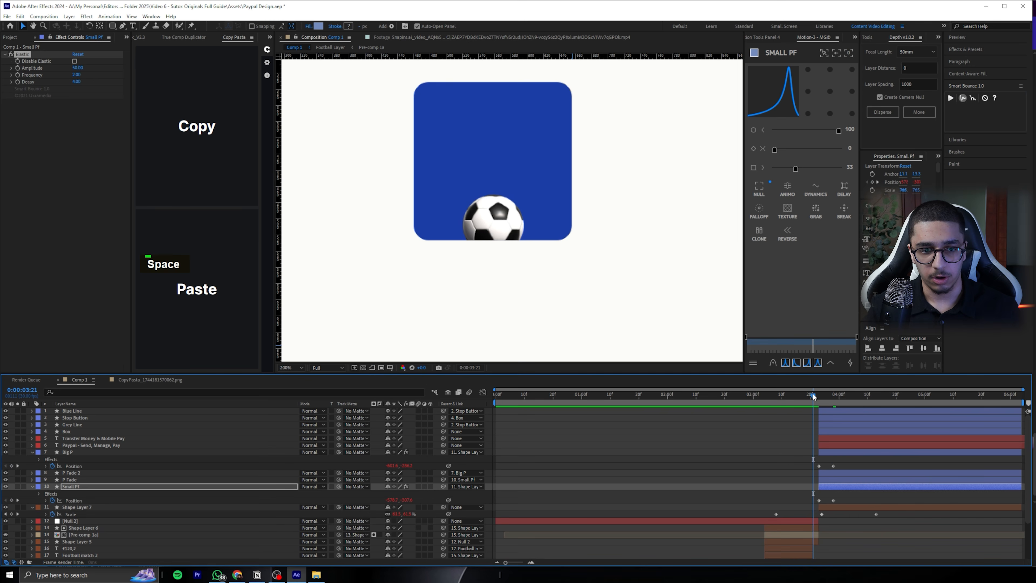
pyautogui.press('space')
# Shift the Small Pf and P Fade layers to start at 0:00:03:25 and preview the staggered logo animation
pyautogui.moveTo(816, 394); pyautogui.dragTo(856, 394)
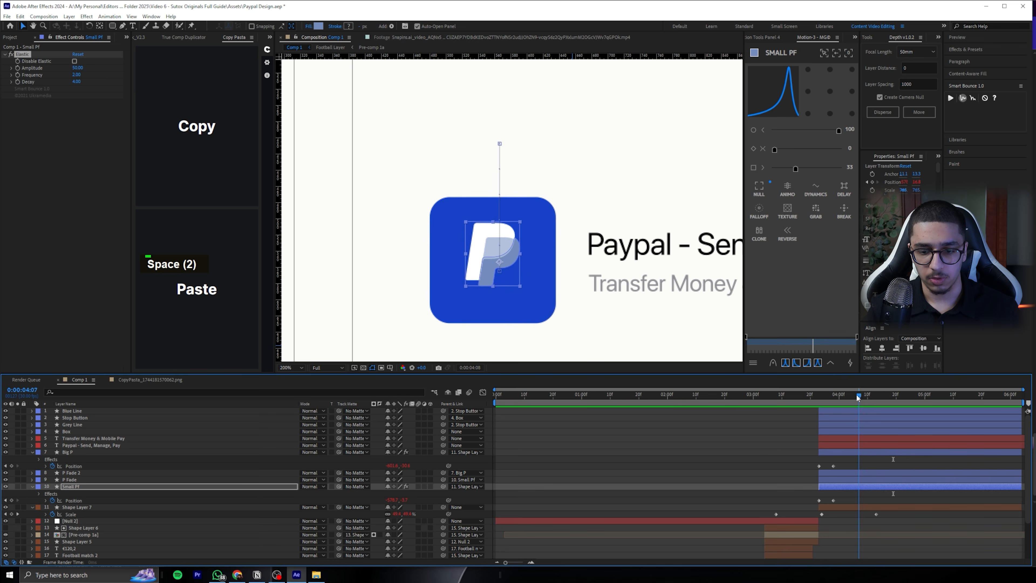
pyautogui.click(849, 464)
pyautogui.click(196, 486)
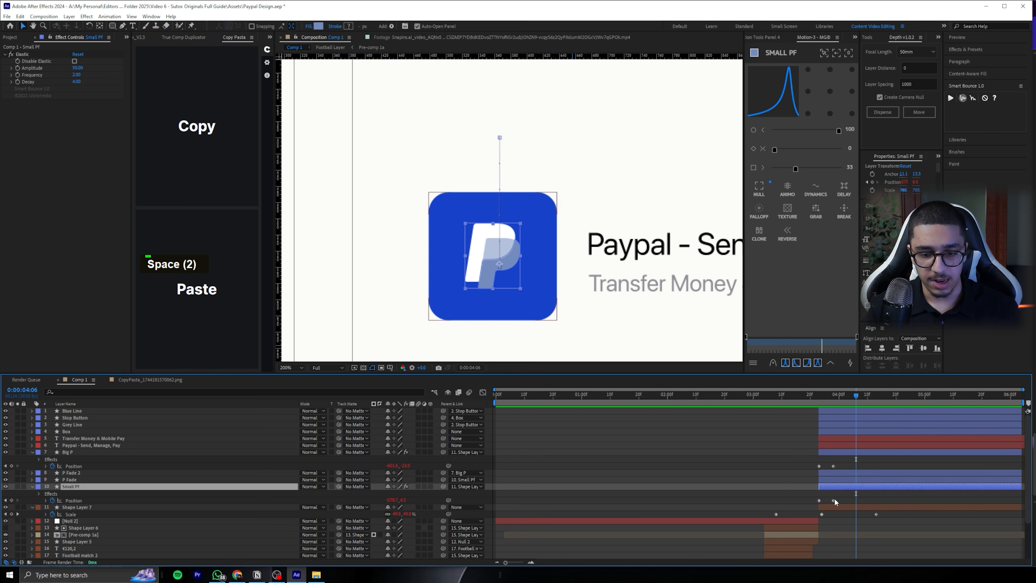
pyautogui.moveTo(832, 484); pyautogui.dragTo(837, 480)
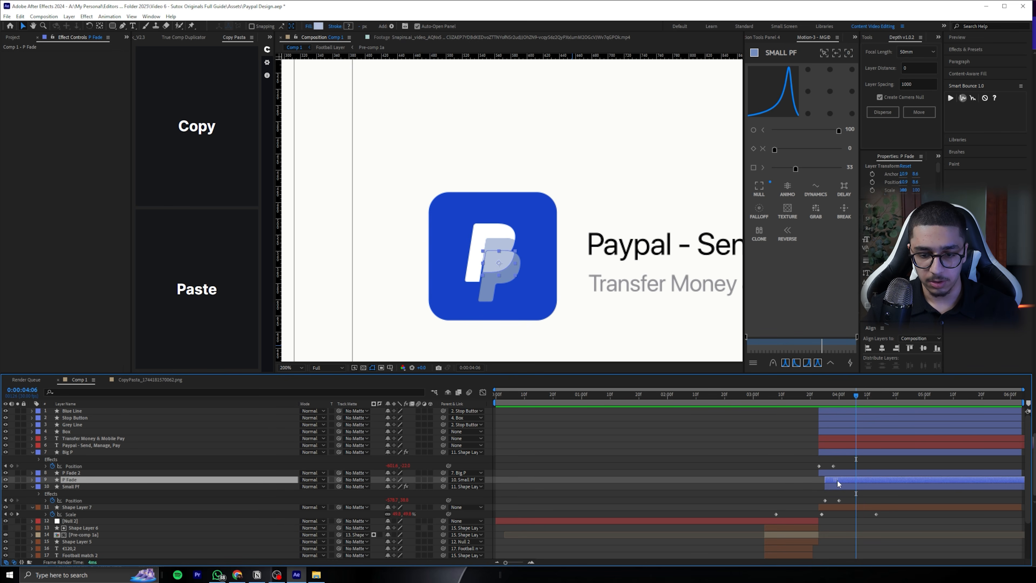
pyautogui.click(822, 395)
pyautogui.press('space')
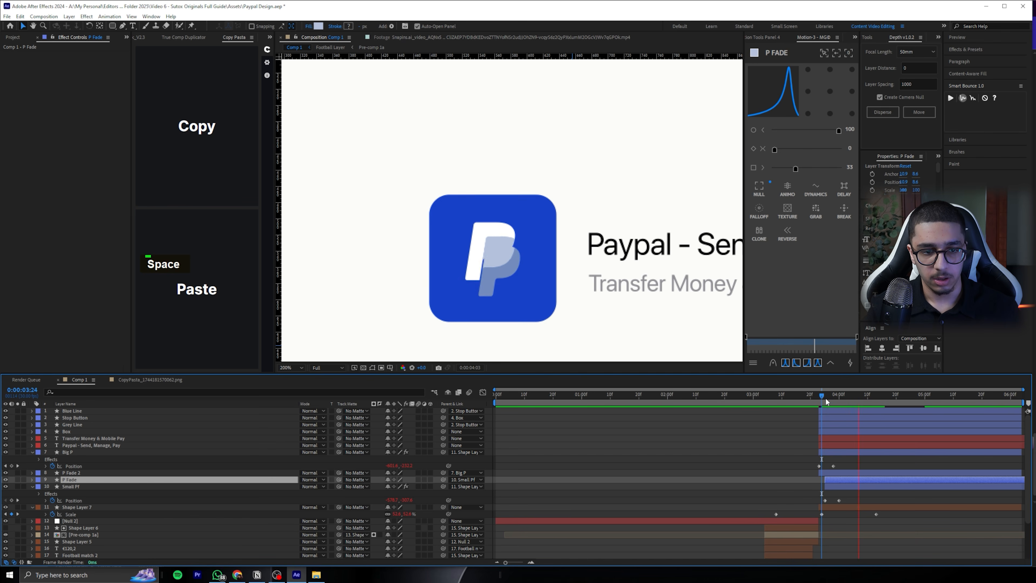
pyautogui.press('space')
pyautogui.press('space')
pyautogui.press('space')
# Set Shape Layer 7 as the track matte for Big P, P Fade 2, P Fade and Small Pf, keeping Shape Layer 7 visible
pyautogui.click(77, 487)
pyautogui.click(79, 507)
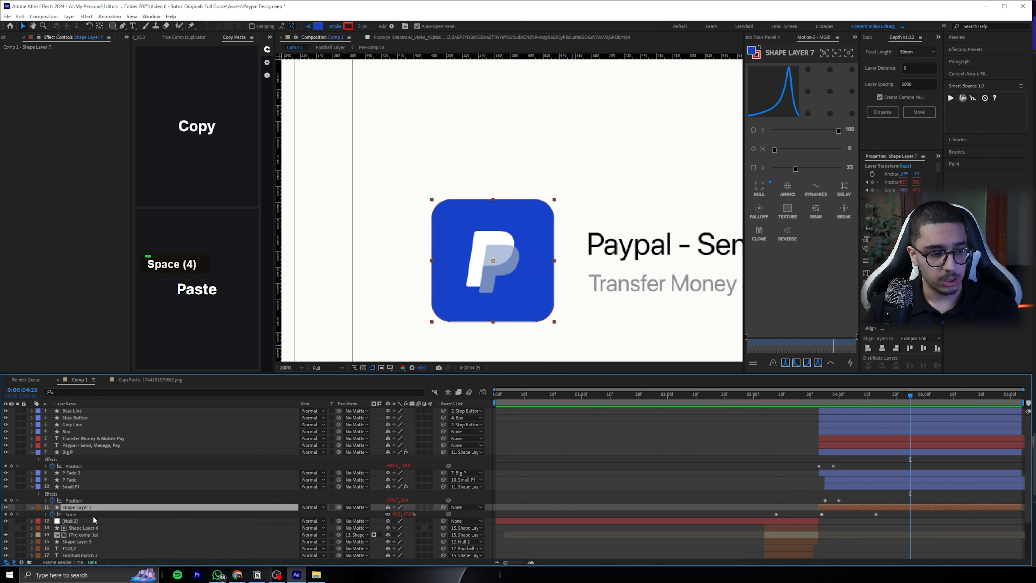
pyautogui.click(92, 485)
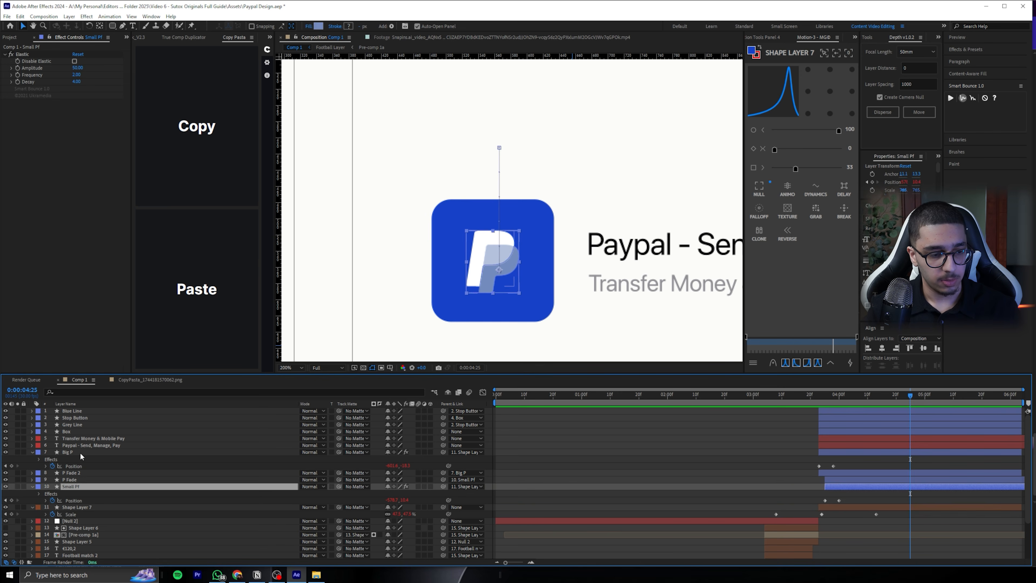
pyautogui.keyDown('shift'); pyautogui.click(80, 452); pyautogui.keyUp('shift')
pyautogui.moveTo(338, 452); pyautogui.dragTo(95, 505)
pyautogui.click(95, 507)
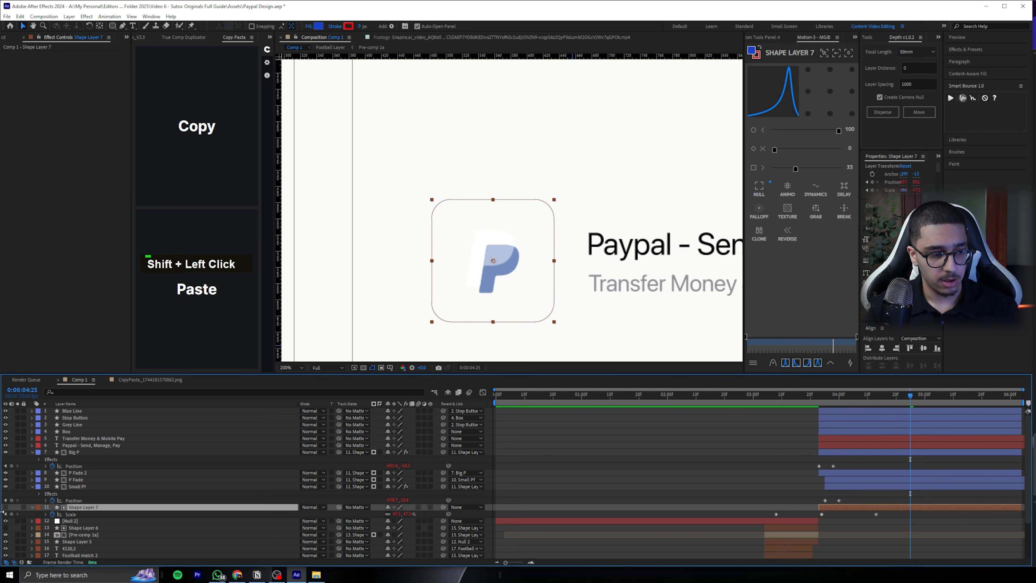
pyautogui.click(5, 507)
# Preview the matted logo animation, return the playhead to 0:00:03:23 and save the project
pyautogui.click(596, 467)
pyautogui.moveTo(828, 396)
pyautogui.mouseDown()
pyautogui.moveTo(802, 398)
pyautogui.moveTo(865, 396)
pyautogui.moveTo(815, 396)
pyautogui.mouseUp()
pyautogui.scroll(-1, 631, 328)
pyautogui.press('space')
pyautogui.press('space')
pyautogui.press('space')
pyautogui.press('space')
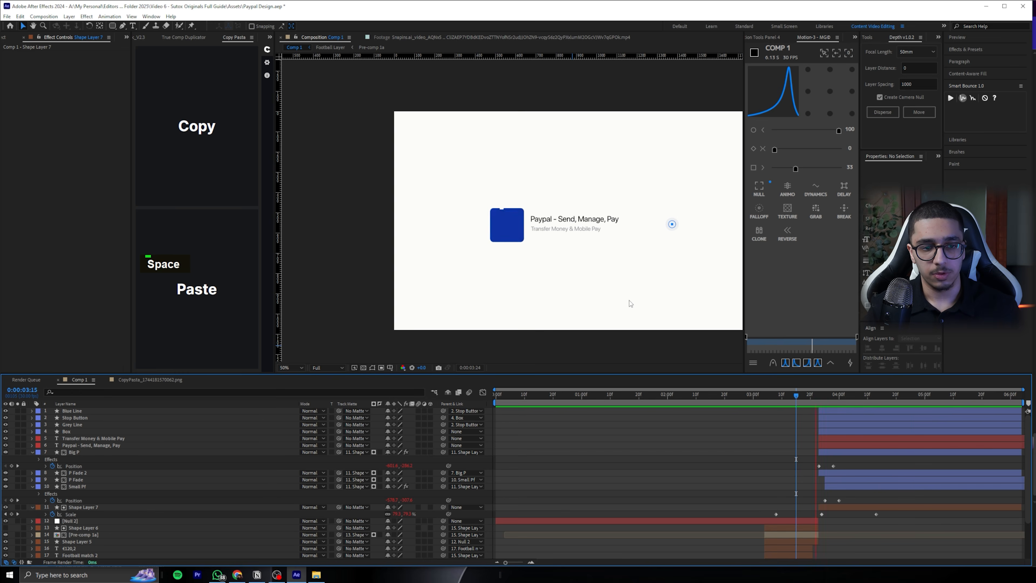
pyautogui.press('space')
pyautogui.scroll(1, 512, 233)
pyautogui.moveTo(611, 270); pyautogui.dragTo(546, 264)
pyautogui.moveTo(819, 396)
pyautogui.mouseDown()
pyautogui.moveTo(858, 393)
pyautogui.moveTo(818, 388)
pyautogui.moveTo(855, 391)
pyautogui.moveTo(817, 402)
pyautogui.mouseUp()
pyautogui.hotkey('ctrl', 's')
# Split the "Paypal - Send, Manage, Pay" title into Words with TextExploder, deleting the original layer
pyautogui.click(535, 222)
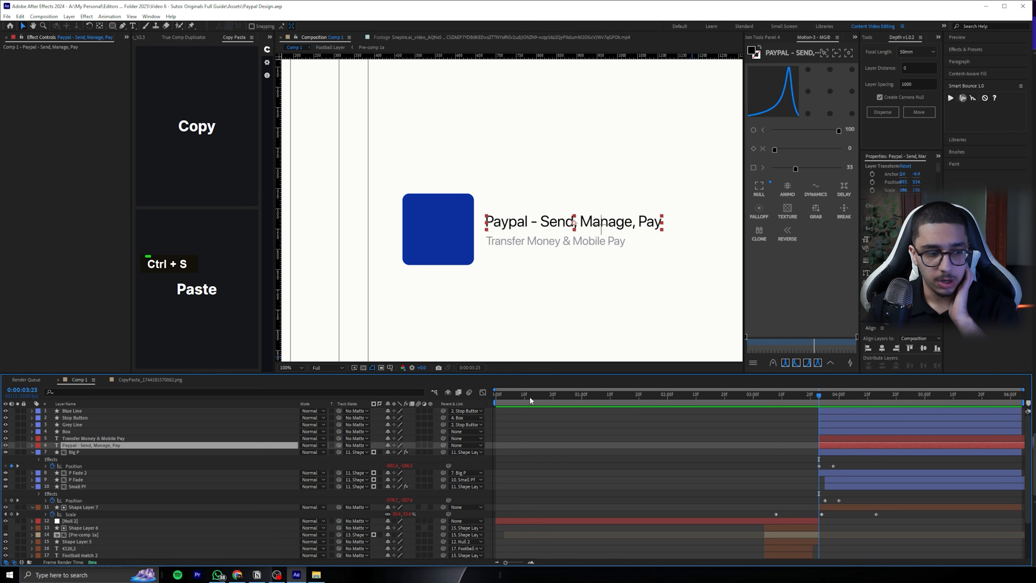
pyautogui.click(151, 16)
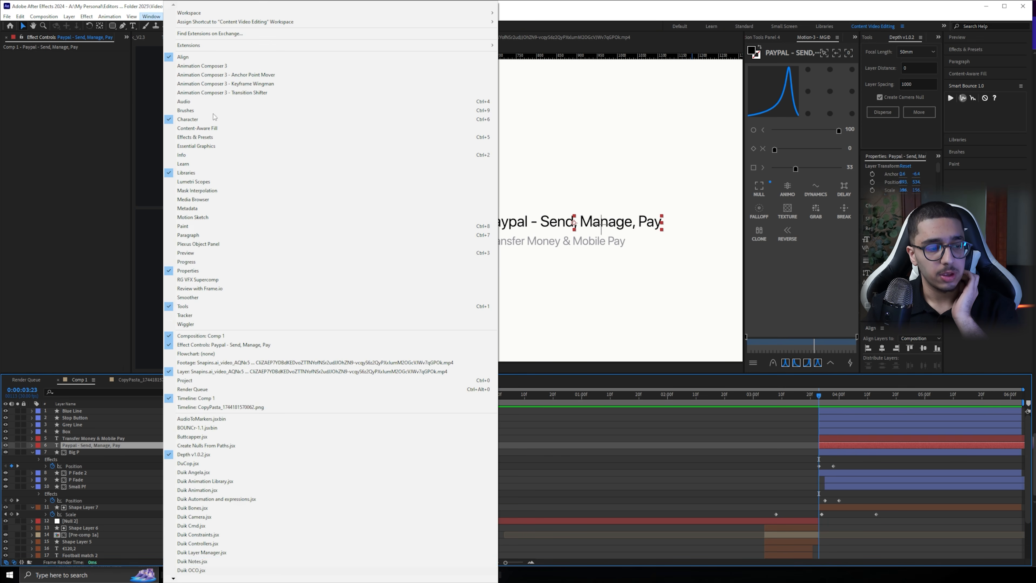
pyautogui.moveTo(188, 578)
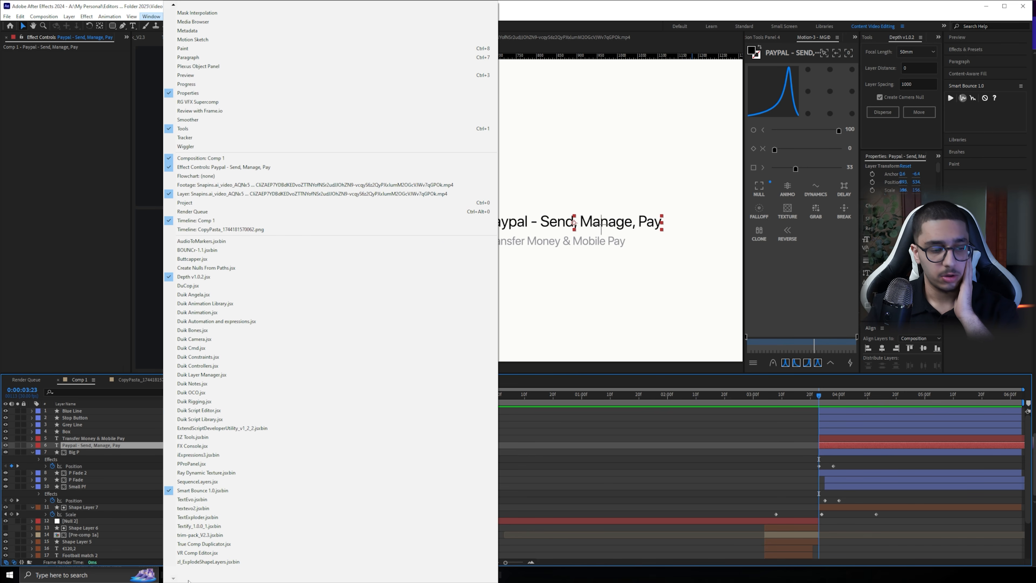
pyautogui.click(207, 542)
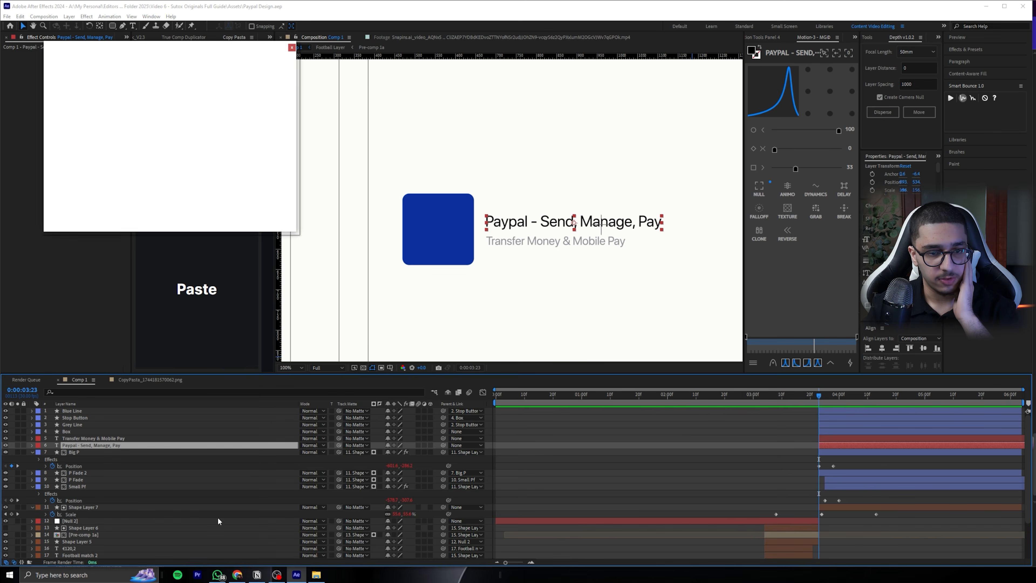
pyautogui.click(746, 319)
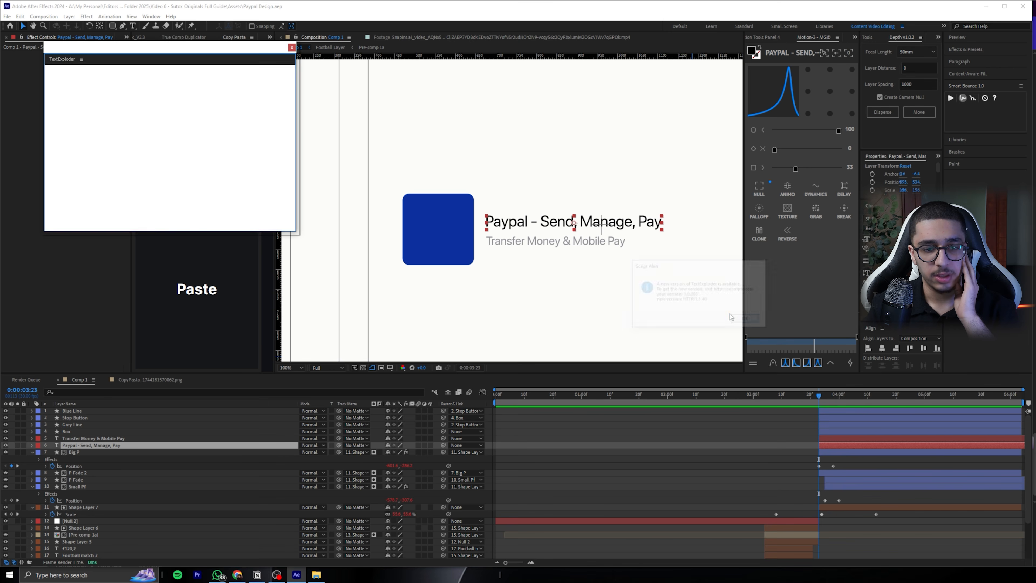
pyautogui.click(547, 120)
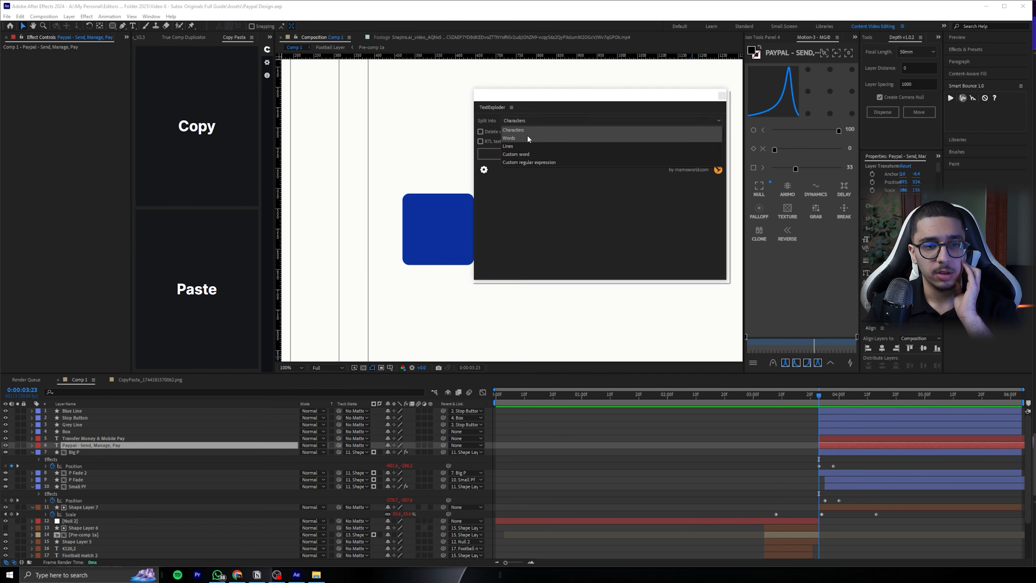
pyautogui.click(529, 136)
pyautogui.moveTo(525, 97); pyautogui.dragTo(711, 70)
pyautogui.click(667, 104)
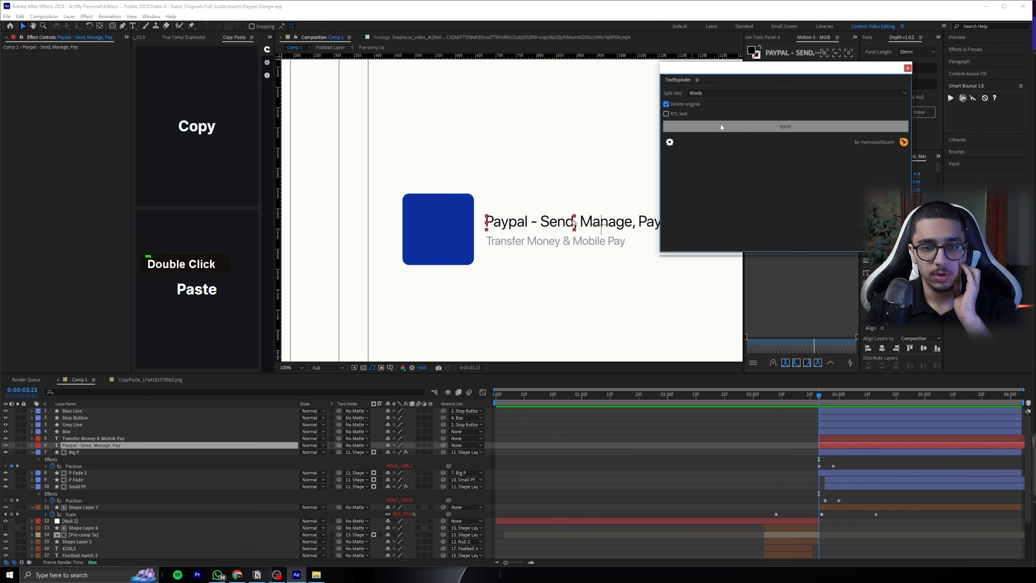
pyautogui.click(723, 127)
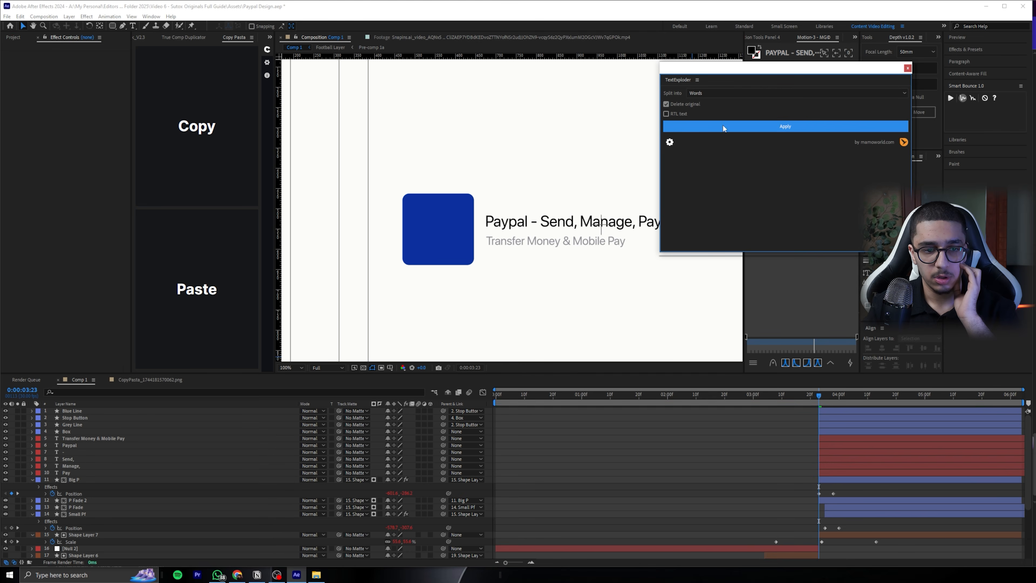
pyautogui.click(908, 68)
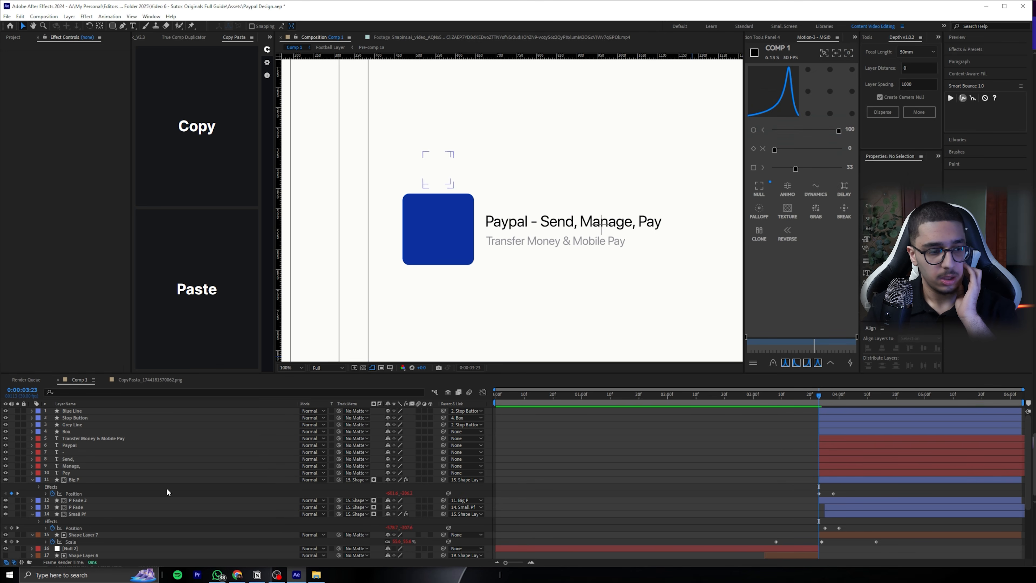
# Parent the "Manage," and "Pay" text layers to the "Send," layer
pyautogui.click(82, 445)
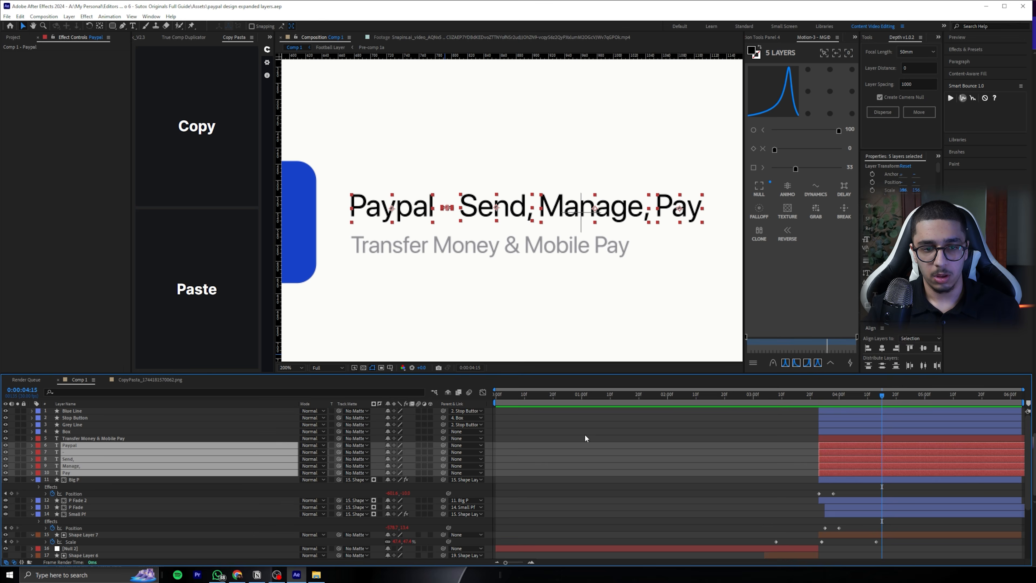
pyautogui.click(654, 231)
pyautogui.click(678, 208)
pyautogui.keyDown('shift'); pyautogui.click(594, 208); pyautogui.keyUp('shift')
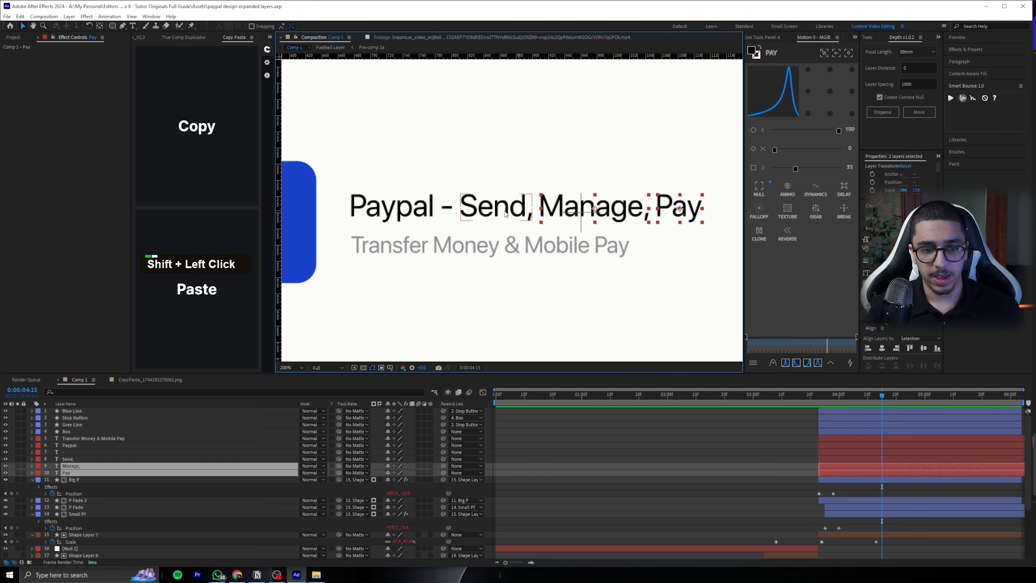
pyautogui.keyDown('shift'); pyautogui.click(505, 214); pyautogui.keyUp('shift')
pyautogui.keyDown('ctrl'); pyautogui.click(79, 474); pyautogui.keyUp('ctrl')
pyautogui.keyDown('ctrl'); pyautogui.click(107, 472); pyautogui.keyUp('ctrl')
pyautogui.keyDown('ctrl'); pyautogui.click(101, 459); pyautogui.keyUp('ctrl')
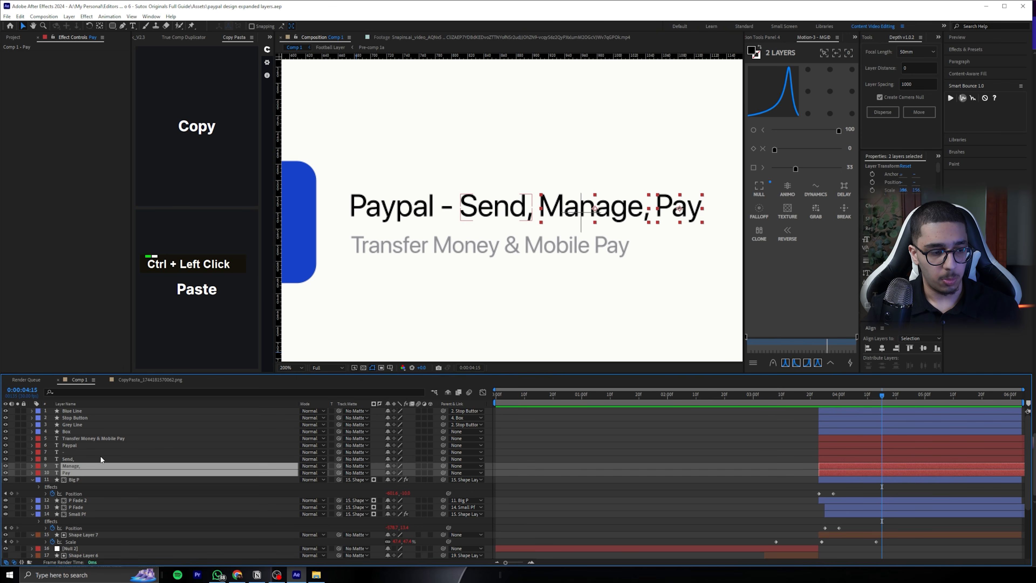
pyautogui.moveTo(444, 467); pyautogui.dragTo(101, 459)
pyautogui.click(101, 459)
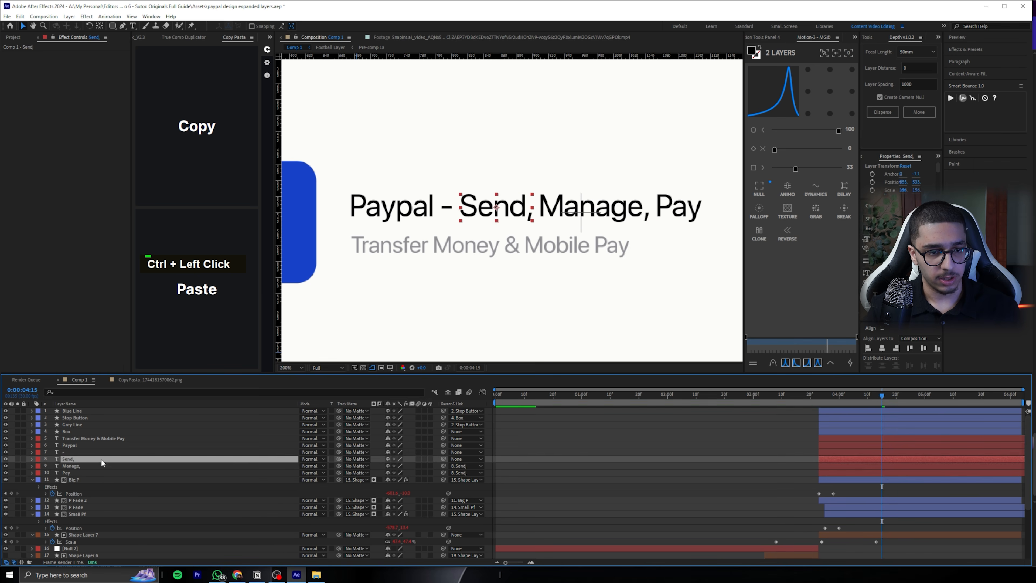
# Add Position keyframes to the "Paypal", "-" and "Send," layers at 0:00:03:23 and move them to 0:00:03:28
pyautogui.click(68, 450)
pyautogui.doubleClick(70, 445)
pyautogui.keyDown('shift'); pyautogui.click(72, 452); pyautogui.keyUp('shift')
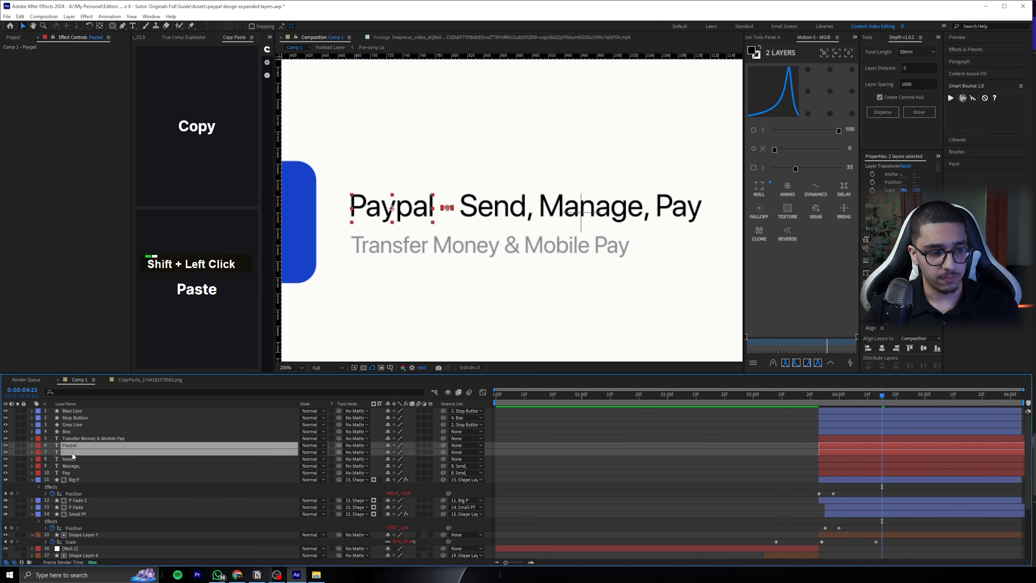
pyautogui.keyDown('shift'); pyautogui.click(68, 458); pyautogui.keyUp('shift')
pyautogui.click(819, 396)
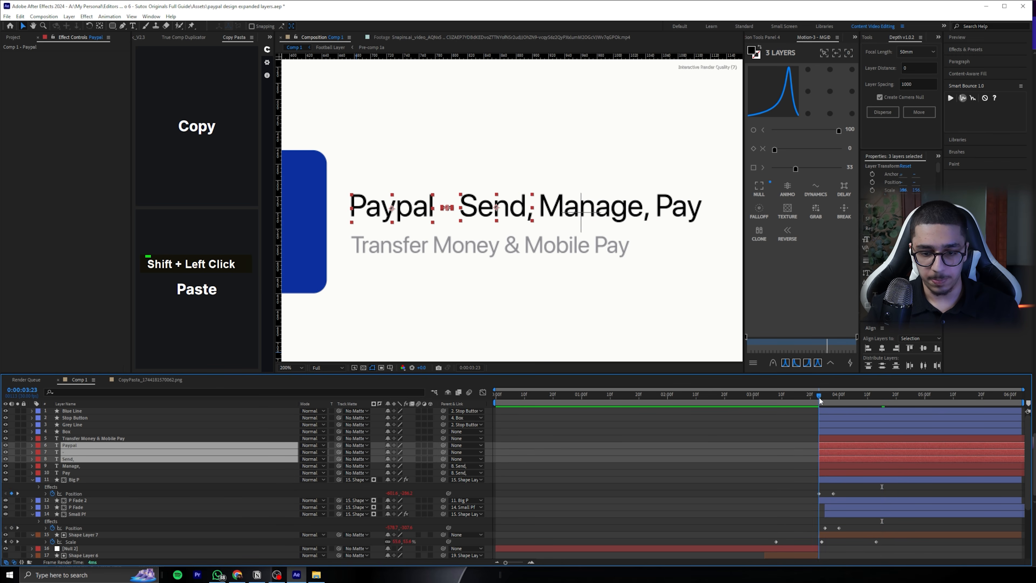
pyautogui.press('p')
pyautogui.click(53, 452)
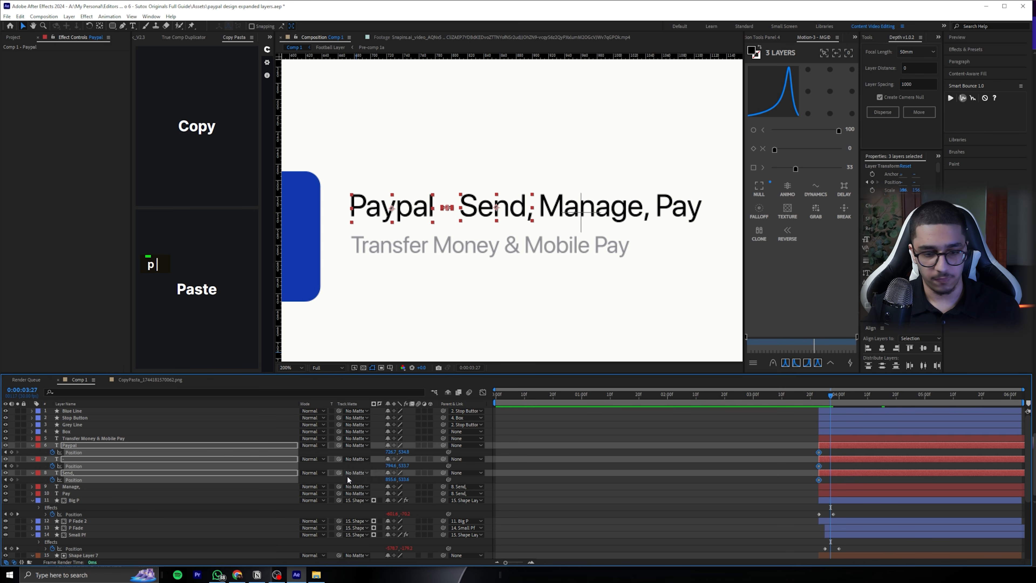
pyautogui.press('j')
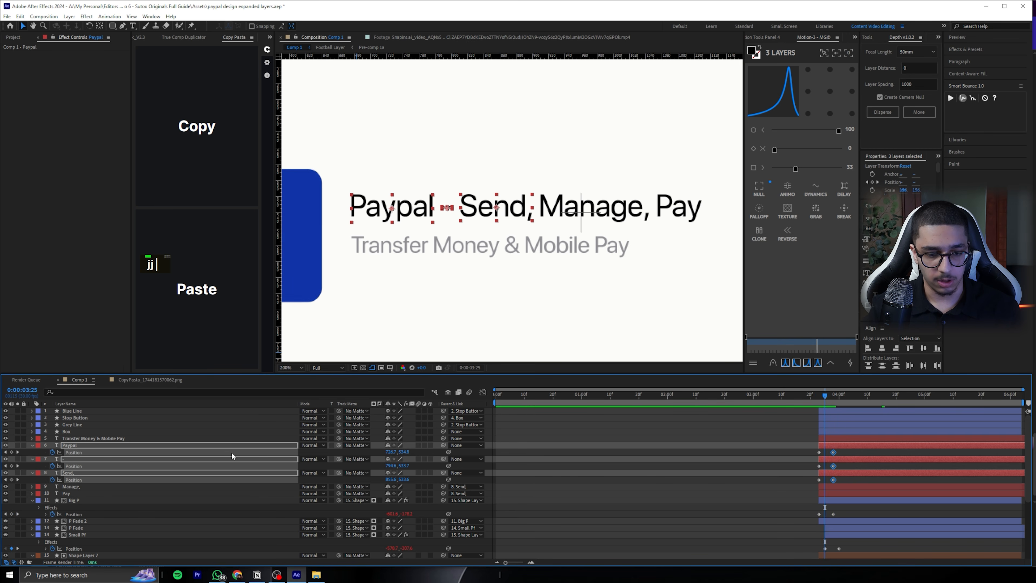
# Raise the "Paypal", "-" and "Send," layers about 100 px at 0:00:03:23 to keyframe their starting positions
pyautogui.moveTo(398, 452); pyautogui.dragTo(387, 452)
pyautogui.click(829, 395)
pyautogui.moveTo(830, 399); pyautogui.dragTo(818, 398)
pyautogui.moveTo(404, 452); pyautogui.dragTo(391, 452)
# Keyframe the Opacity of "Paypal", "-" and "Send," from 0% at 0:00:03:23 to 100% at 0:00:03:26, and check the fade
pyautogui.hotkey('alt', 'shift', 't')
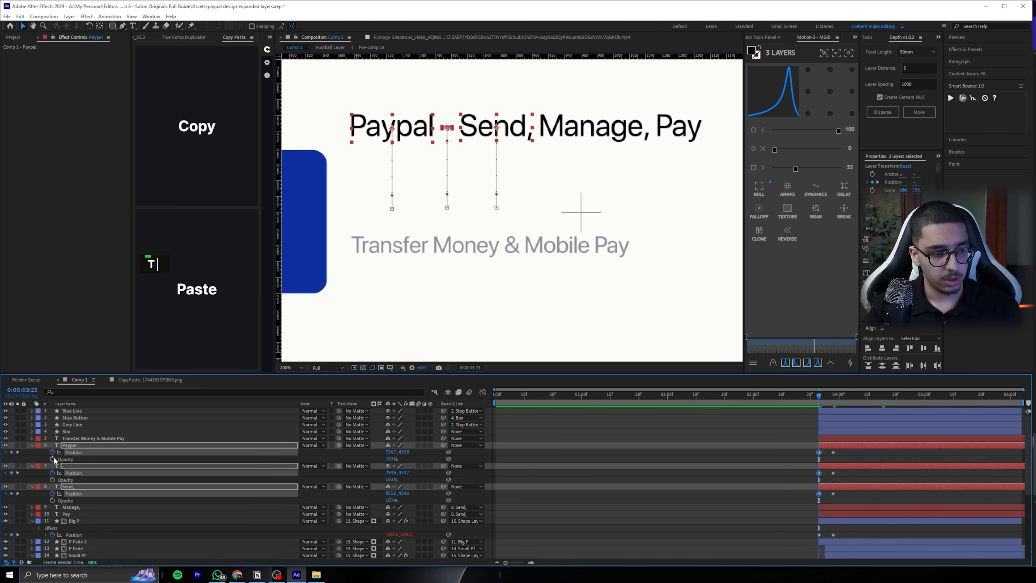
pyautogui.moveTo(819, 459); pyautogui.dragTo(827, 455)
pyautogui.moveTo(390, 459); pyautogui.dragTo(298, 459)
pyautogui.press('pagedown')
pyautogui.press('pagedown')
pyautogui.press('pagedown')
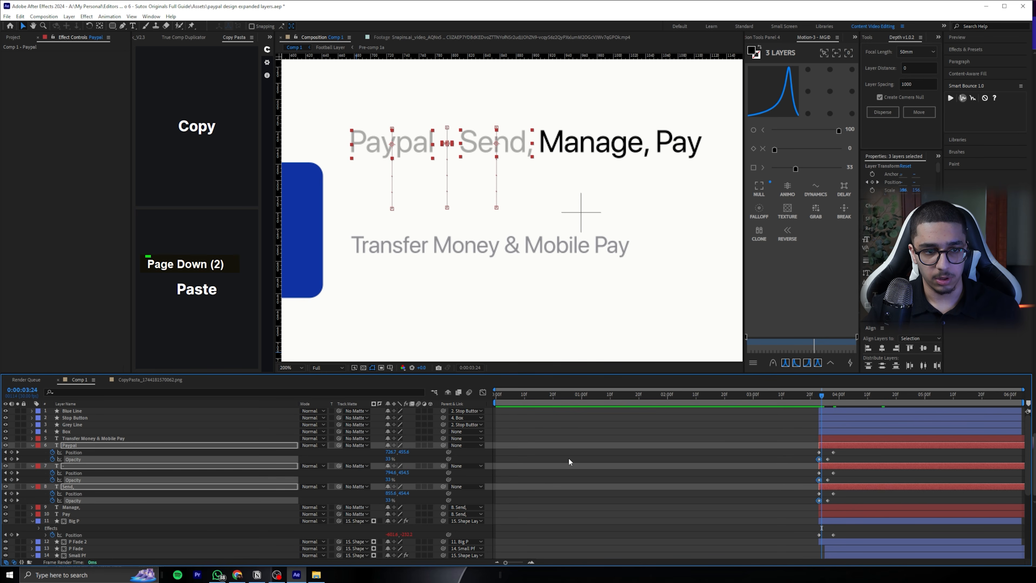
pyautogui.press('pageup')
pyautogui.press('pageup')
pyautogui.press('pageup')
# Copy the Opacity keyframes of "Paypal" and paste them onto the "Manage," and "Pay" layers at 0:00:03:23
pyautogui.click(73, 459)
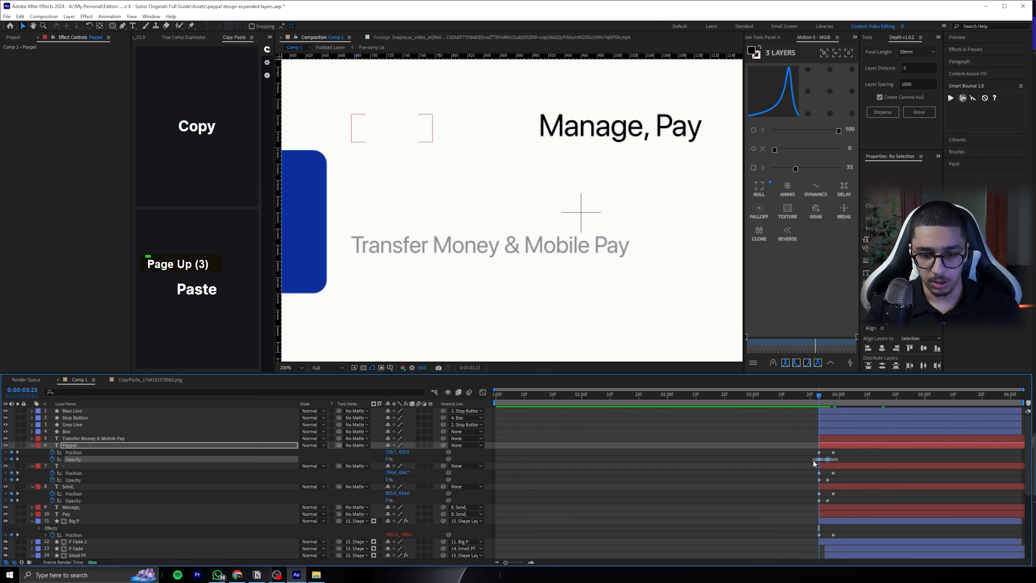
pyautogui.hotkey('ctrl', 'c')
pyautogui.click(88, 438)
pyautogui.click(829, 507)
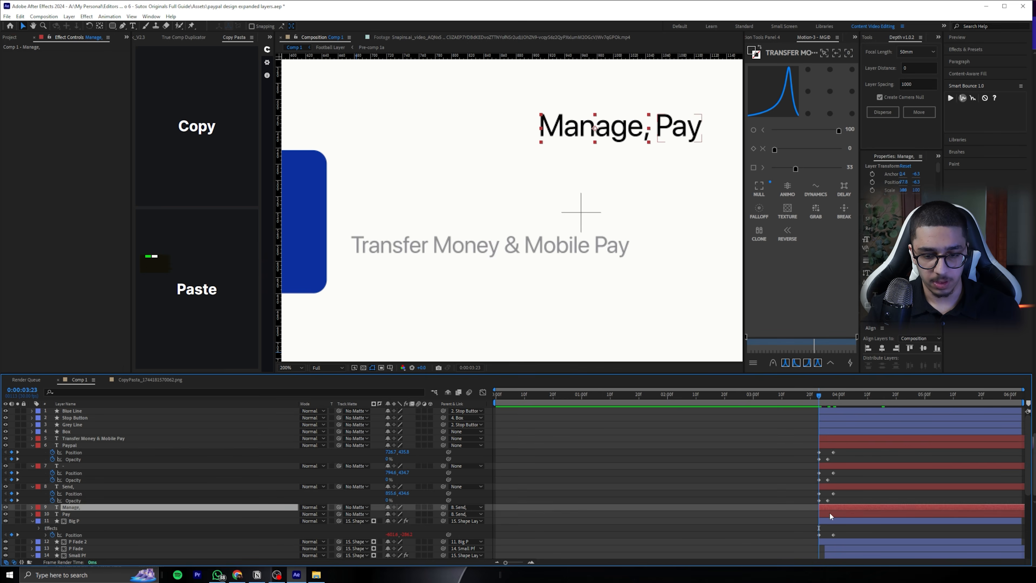
pyautogui.keyDown('shift'); pyautogui.click(830, 513); pyautogui.keyUp('shift')
pyautogui.hotkey('ctrl', 'v')
# Apply the Smart Bounce elastic effect to the Position keyframes of the "Paypal", "-" and "Send," layers, and preview the drop
pyautogui.click(850, 394)
pyautogui.moveTo(842, 455); pyautogui.dragTo(814, 489)
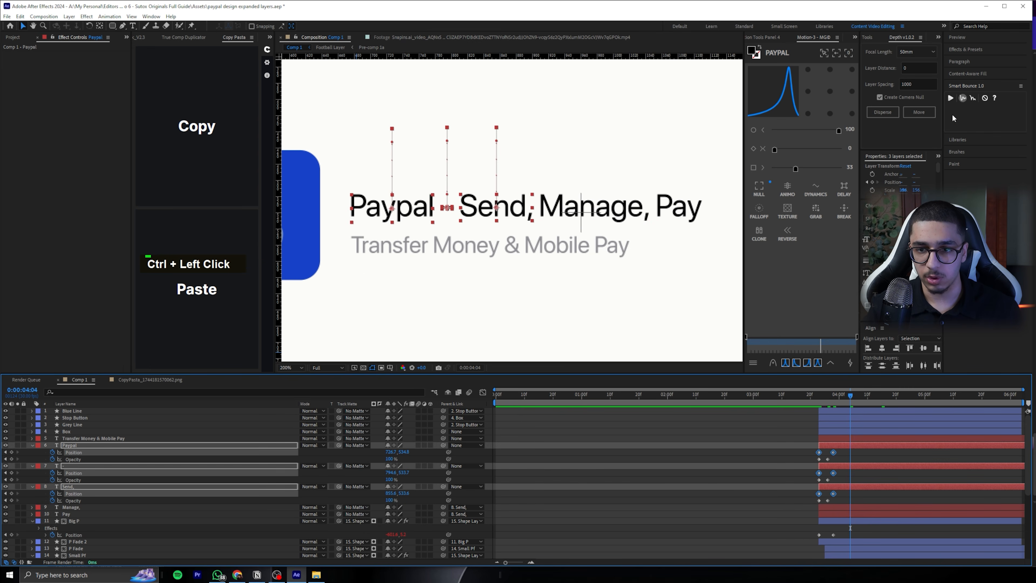
pyautogui.click(952, 97)
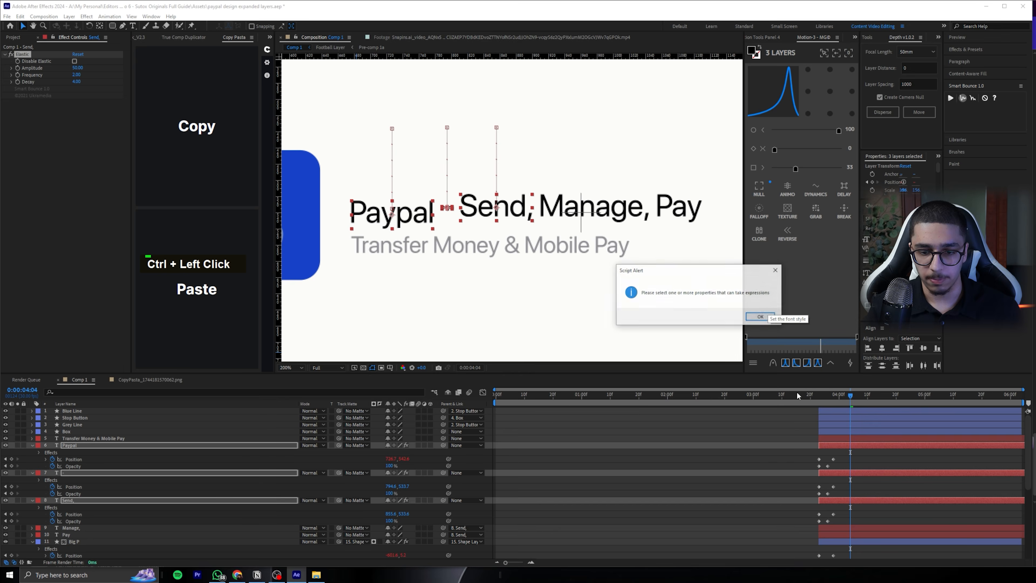
pyautogui.press('space')
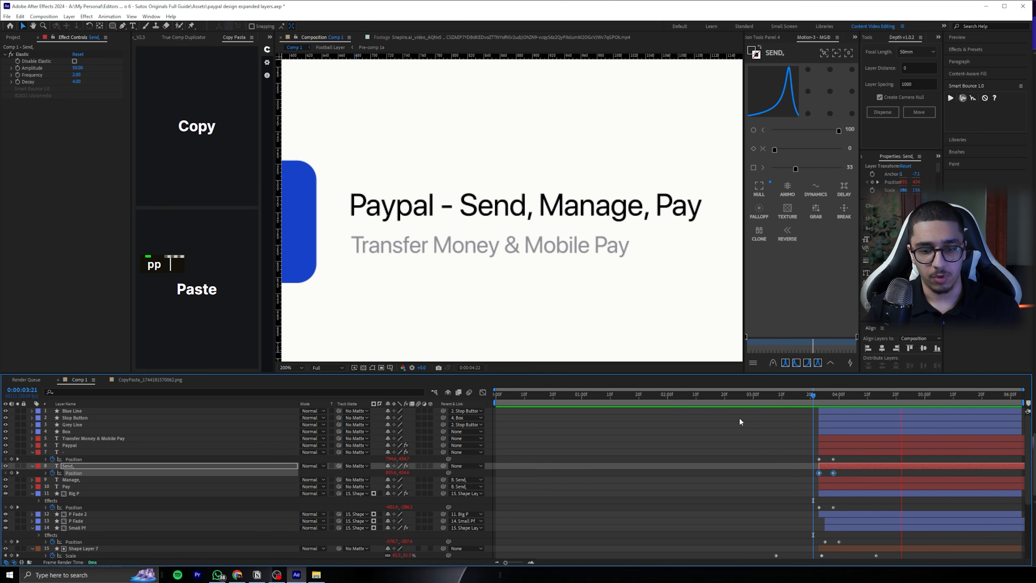
# Reveal the Position of all the listing text layers and shift the "-" layer to start at 0:00:03:25
pyautogui.click(836, 444)
pyautogui.click(831, 438)
pyautogui.keyDown('shift'); pyautogui.click(131, 485); pyautogui.keyUp('shift')
pyautogui.press('p')
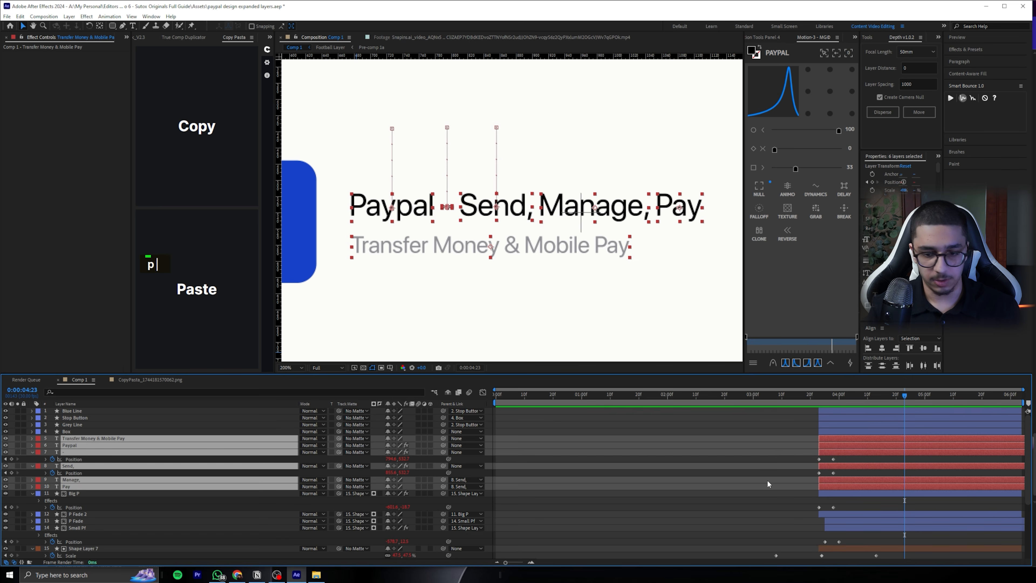
pyautogui.click(818, 458)
pyautogui.click(831, 467)
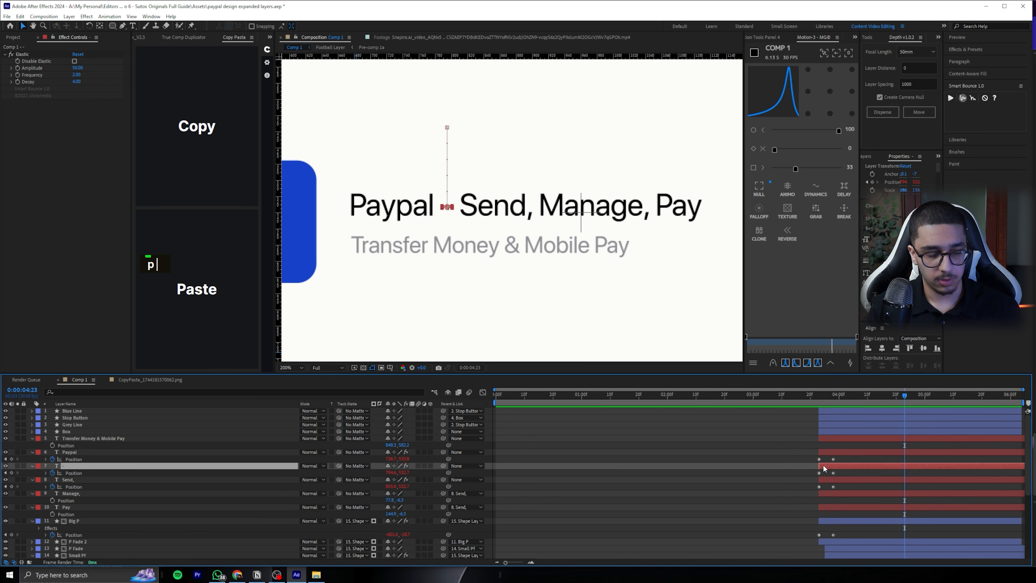
pyautogui.moveTo(822, 396); pyautogui.dragTo(830, 396)
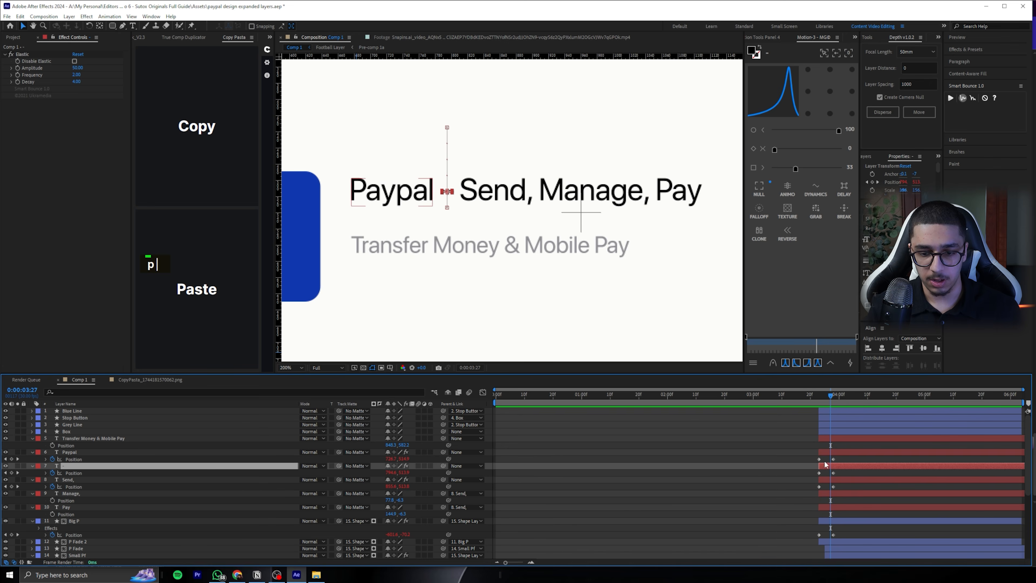
pyautogui.press('pageup')
pyautogui.press('pageup')
pyautogui.press('pageup')
pyautogui.press('pageup')
pyautogui.press('pagedown')
pyautogui.press('pagedown')
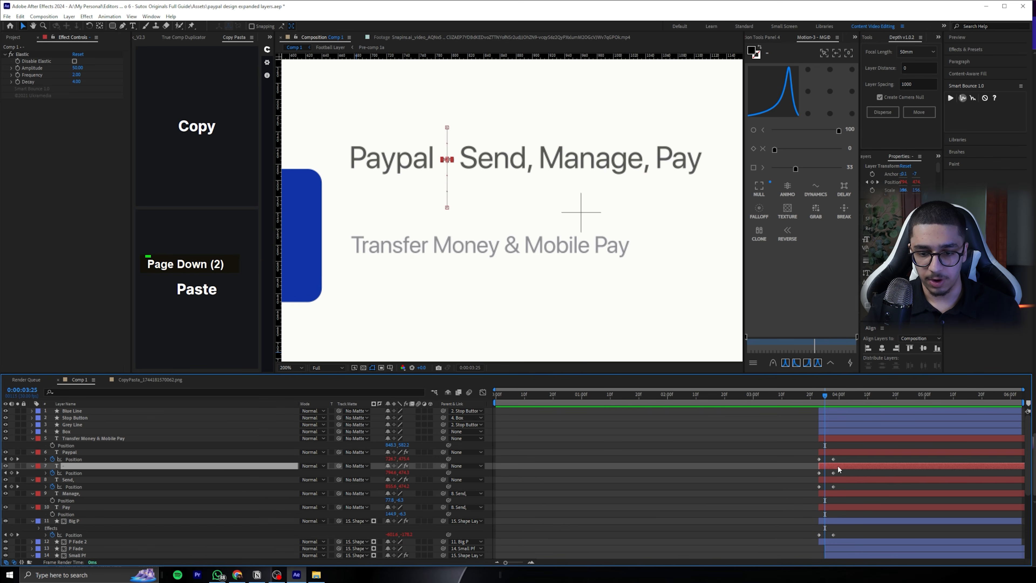
pyautogui.moveTo(839, 466); pyautogui.dragTo(845, 494)
# Shift the "Send,", "Manage," and "Pay" layers to start at 0:00:03:27, and preview the staggered drop
pyautogui.press('pagedown')
pyautogui.press('pagedown')
pyautogui.click(836, 507)
pyautogui.keyDown('shift'); pyautogui.click(836, 494); pyautogui.keyUp('shift')
pyautogui.press('space')
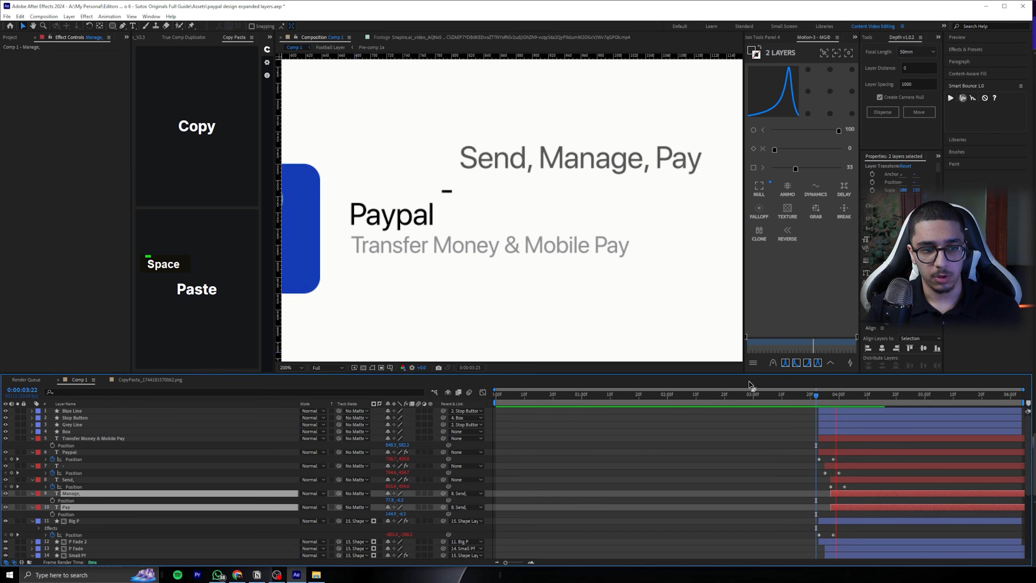
pyautogui.press('space')
pyautogui.click(835, 451)
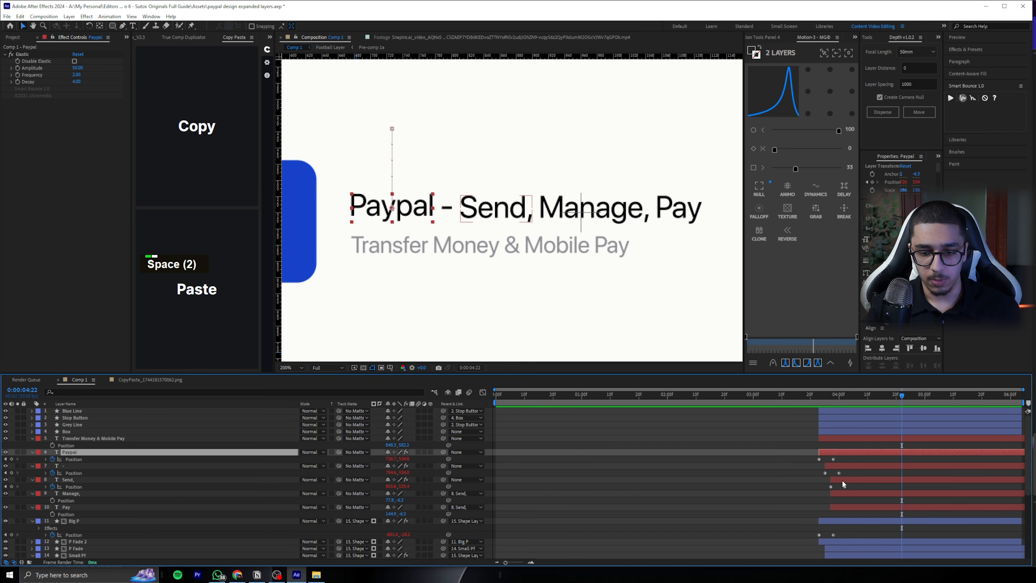
pyautogui.keyDown('shift'); pyautogui.click(842, 480); pyautogui.keyUp('shift')
pyautogui.press('o')
pyautogui.moveTo(822, 396); pyautogui.dragTo(819, 397)
pyautogui.click(830, 446)
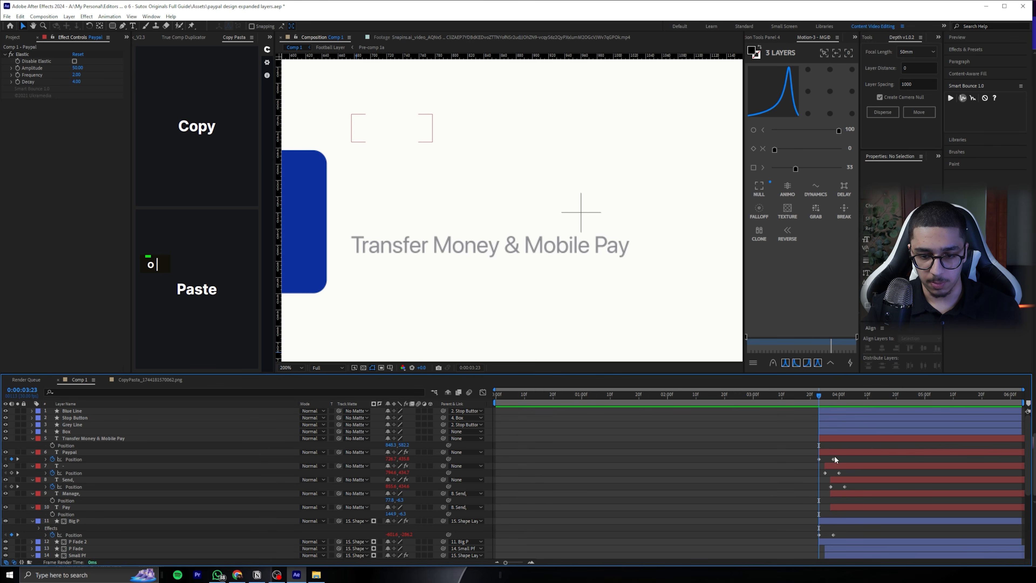
pyautogui.click(839, 507)
pyautogui.keyDown('shift'); pyautogui.click(841, 431); pyautogui.keyUp('shift')
pyautogui.keyDown('ctrl'); pyautogui.click(833, 437); pyautogui.keyUp('ctrl')
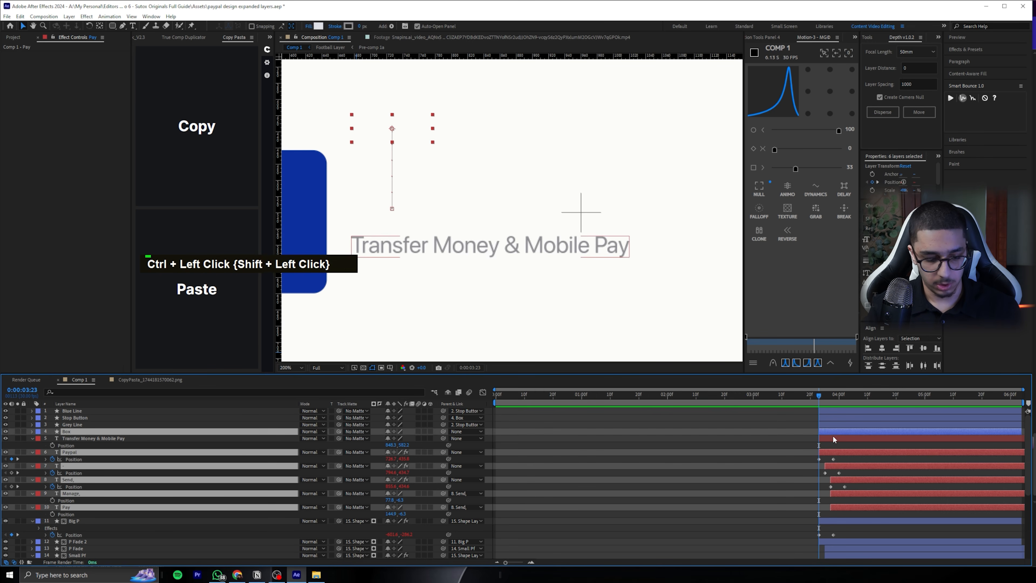
pyautogui.keyDown('ctrl'); pyautogui.click(834, 431); pyautogui.keyUp('ctrl')
pyautogui.keyDown('ctrl'); pyautogui.click(832, 438); pyautogui.keyUp('ctrl')
pyautogui.press('p')
pyautogui.press('p')
# Move the ending Position keyframes of "Paypal", "-" and "Send," two frames earlier to speed up the drop, and preview it
pyautogui.moveTo(856, 487); pyautogui.dragTo(831, 489)
pyautogui.moveTo(833, 459); pyautogui.dragTo(827, 459)
pyautogui.press('space')
pyautogui.press('space')
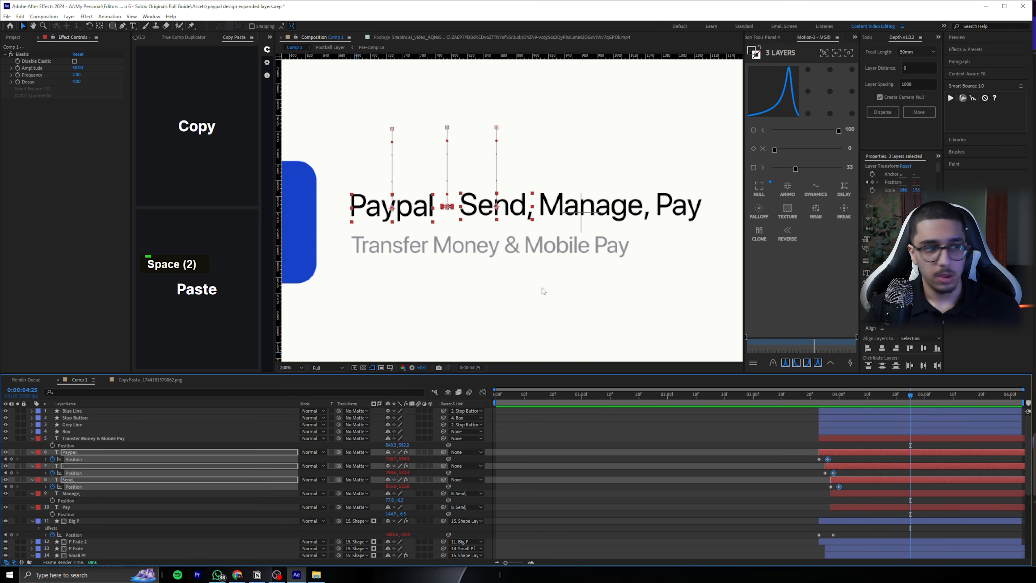
# Set the Elastic effect's Amplitude to 30 on the "Paypal", "-" and "Send," layers, and preview the softer bounce
pyautogui.click(67, 186)
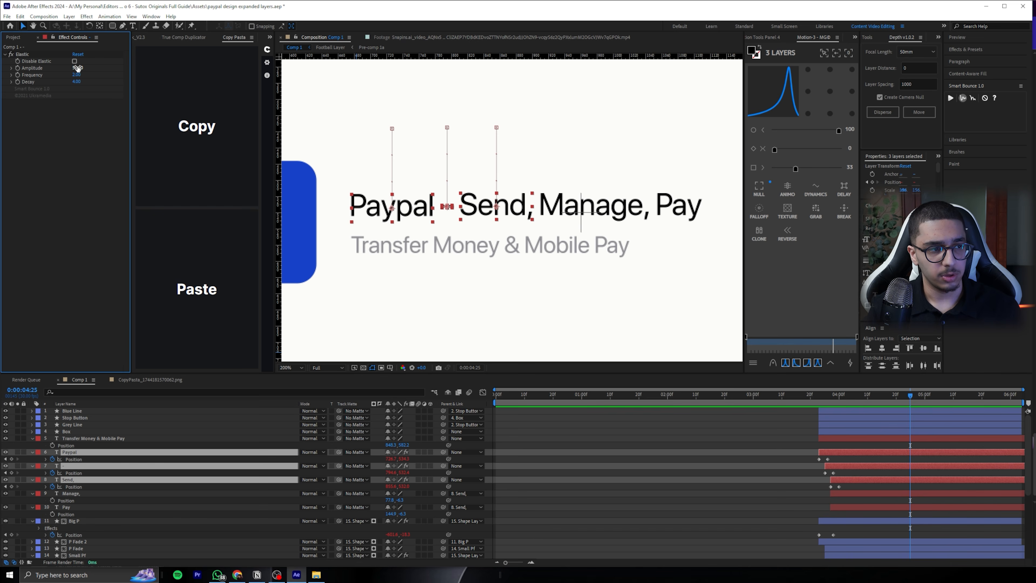
pyautogui.write('30')
pyautogui.press('Return')
pyautogui.press('e')
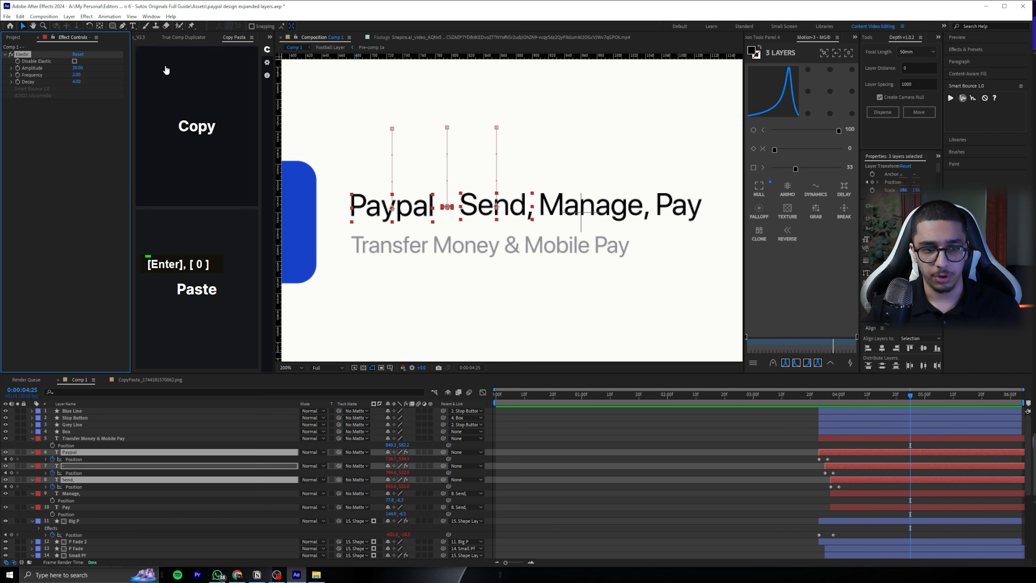
pyautogui.click(815, 397)
pyautogui.scroll(-1, 501, 262)
pyautogui.press('space')
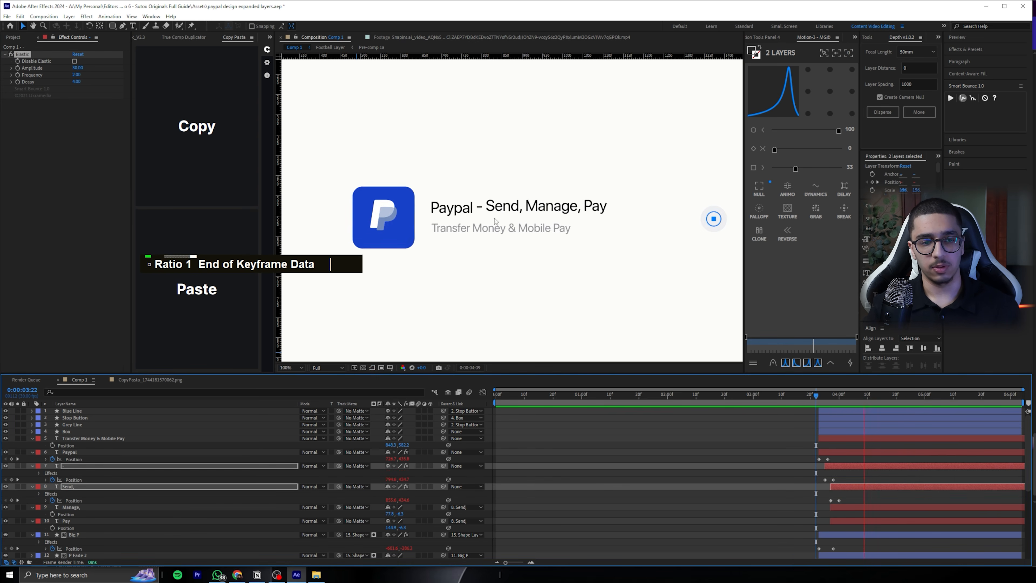
pyautogui.press('space')
# Keyframe the Position of "Transfer Money & Mobile Pay" from about 50 px higher at 0:00:03:23 to its resting place at 0:00:03:26
pyautogui.moveTo(825, 394)
pyautogui.mouseDown()
pyautogui.moveTo(863, 390)
pyautogui.moveTo(818, 395)
pyautogui.mouseUp()
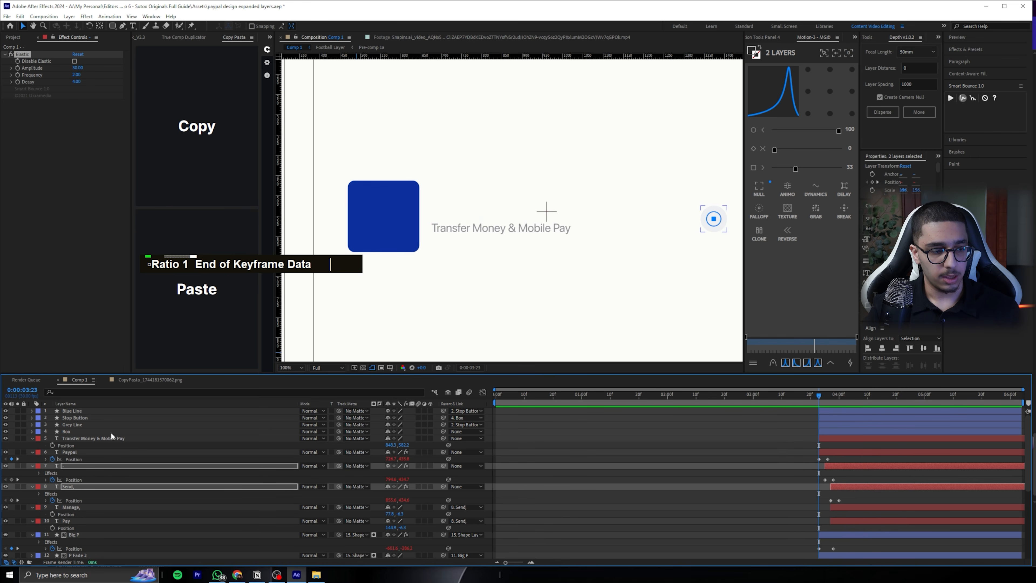
pyautogui.click(83, 439)
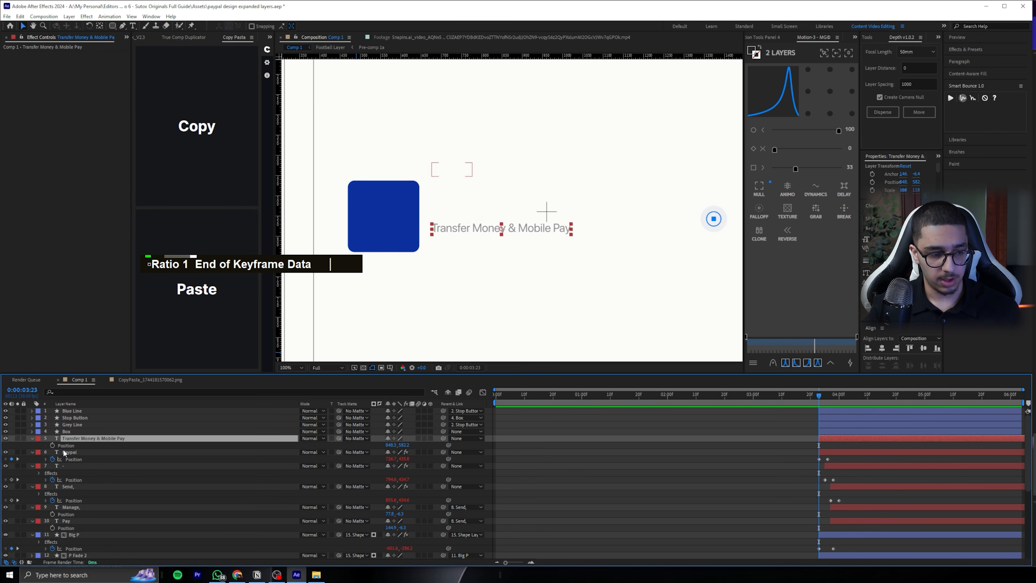
pyautogui.click(52, 445)
pyautogui.press('pagedown')
pyautogui.press('pagedown')
pyautogui.press('pagedown')
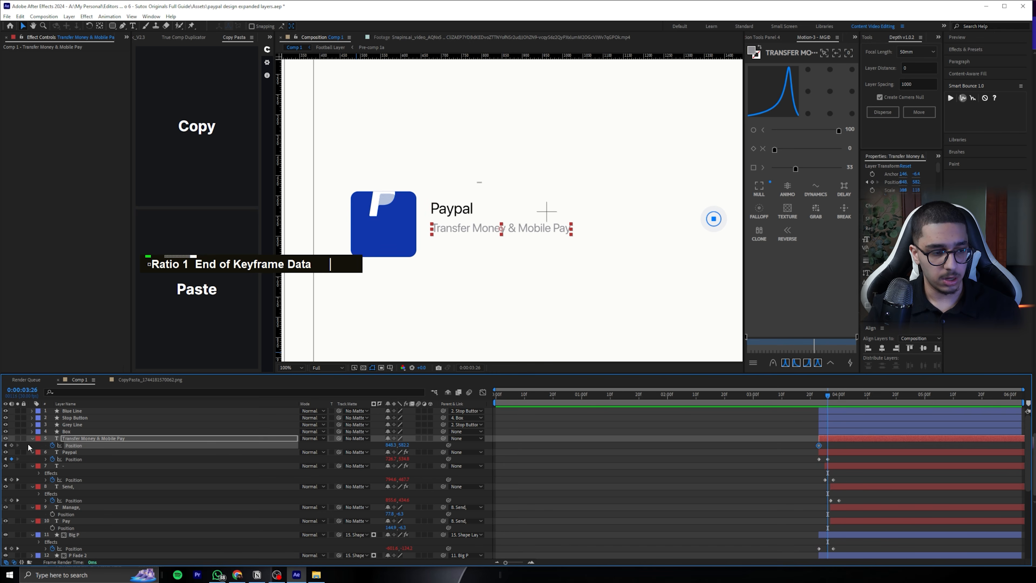
pyautogui.press('j')
pyautogui.press('j')
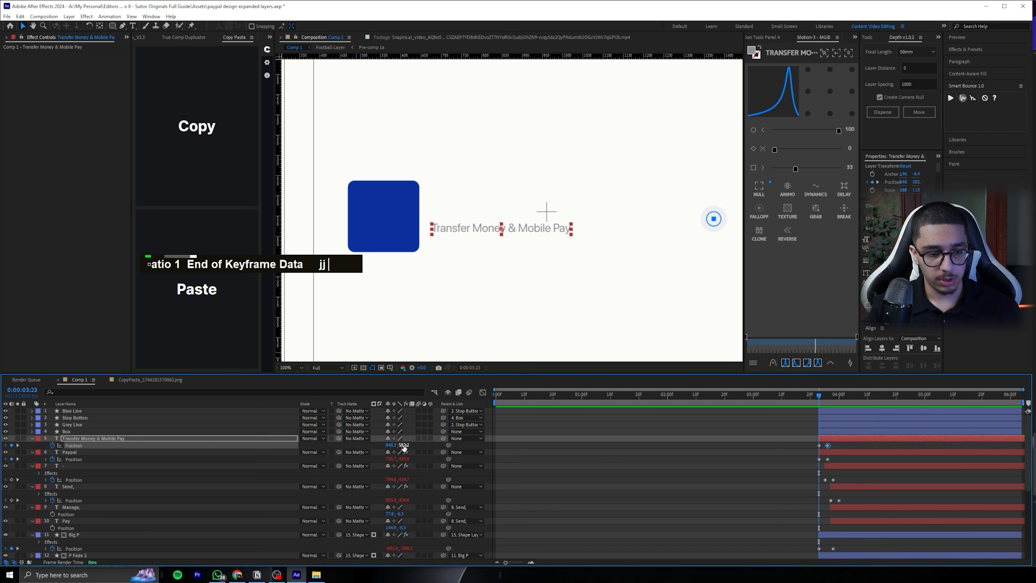
pyautogui.moveTo(404, 447); pyautogui.dragTo(374, 448)
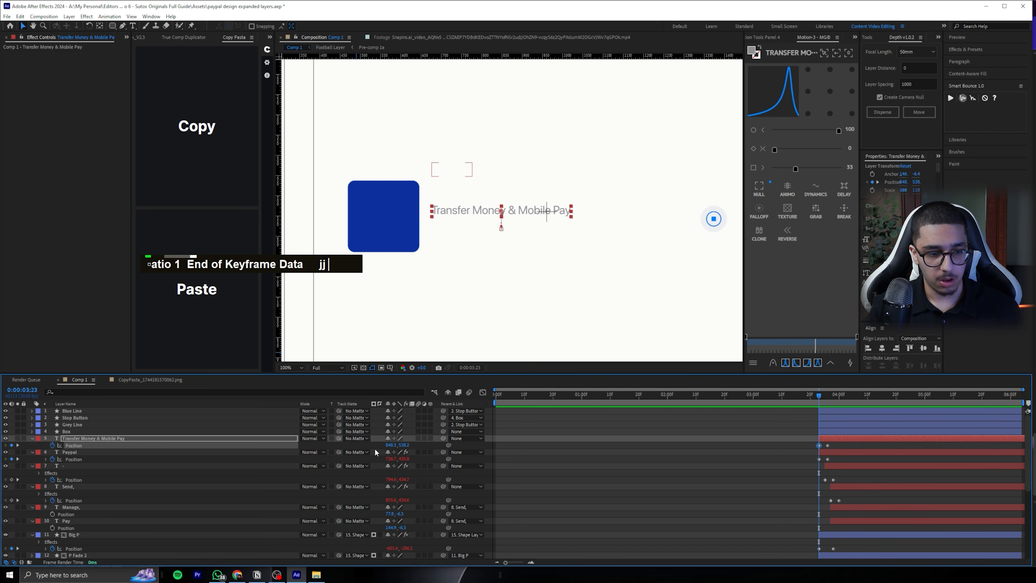
# Copy the Opacity keyframes of "Paypal" onto "Transfer Money & Mobile Pay" and apply Smart Bounce to its Position with Amplitude 30
pyautogui.click(79, 453)
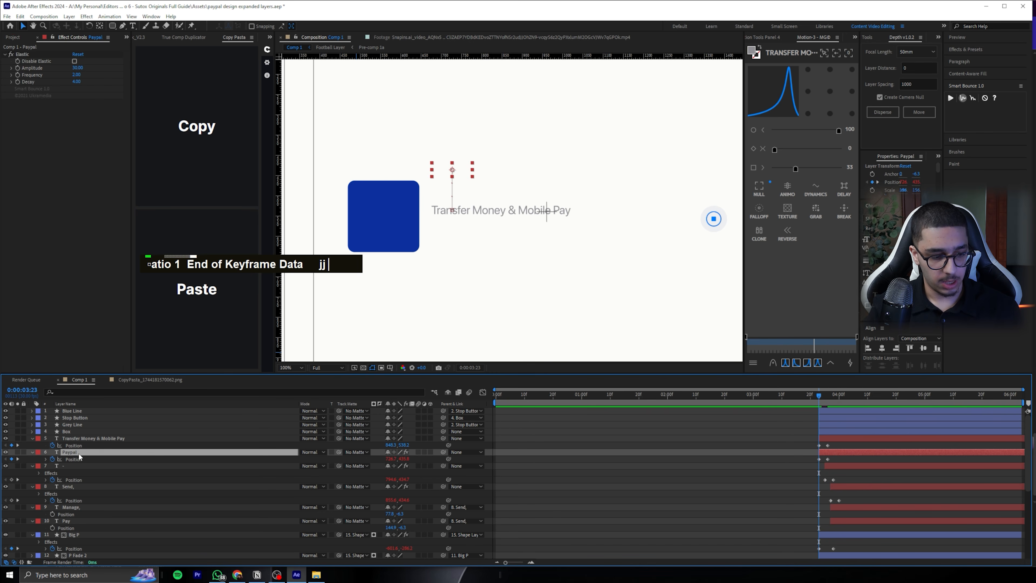
pyautogui.click(90, 439)
pyautogui.click(950, 98)
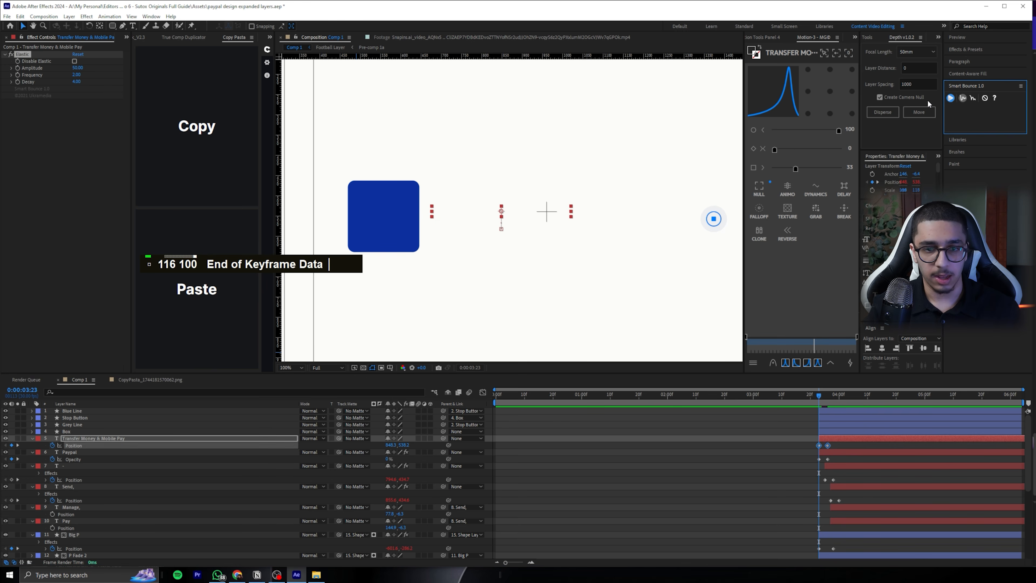
pyautogui.click(77, 68)
pyautogui.write('30')
pyautogui.press('Return')
# Delay the "Paypal", "-", "Send,", "Manage," and "Pay" layers by one frame so "Paypal" starts at 0:00:03:24, and preview
pyautogui.click(693, 457)
pyautogui.keyDown('shift'); pyautogui.click(844, 526); pyautogui.keyUp('shift')
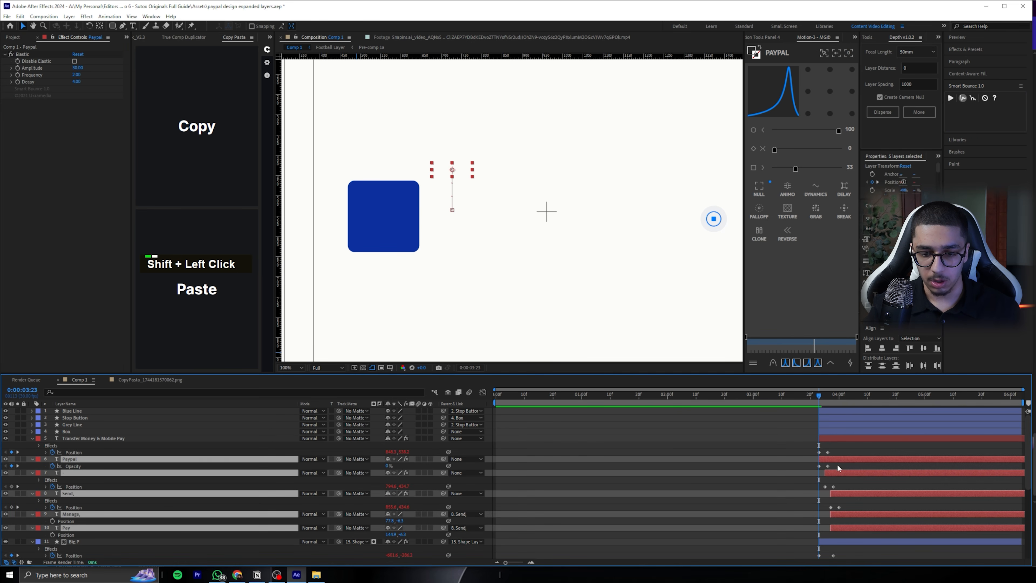
pyautogui.moveTo(837, 459); pyautogui.dragTo(833, 455)
pyautogui.press('space')
pyautogui.press('space')
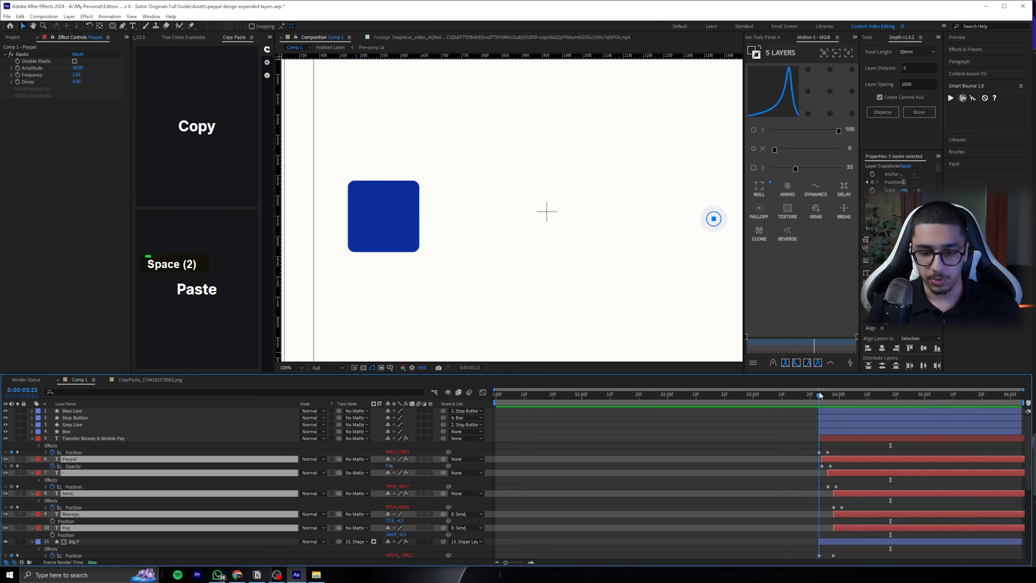
# Raise the starting Position keyframe of "Transfer Money & Mobile Pay" further at 0:00:03:23, and preview the text drop
pyautogui.moveTo(404, 451); pyautogui.dragTo(400, 454)
pyautogui.press('space')
# Replay the transition from about 0:00:03:11 to check the timing and bounce of the logo and listing text
pyautogui.press('space')
pyautogui.scroll(-1, 729, 305)
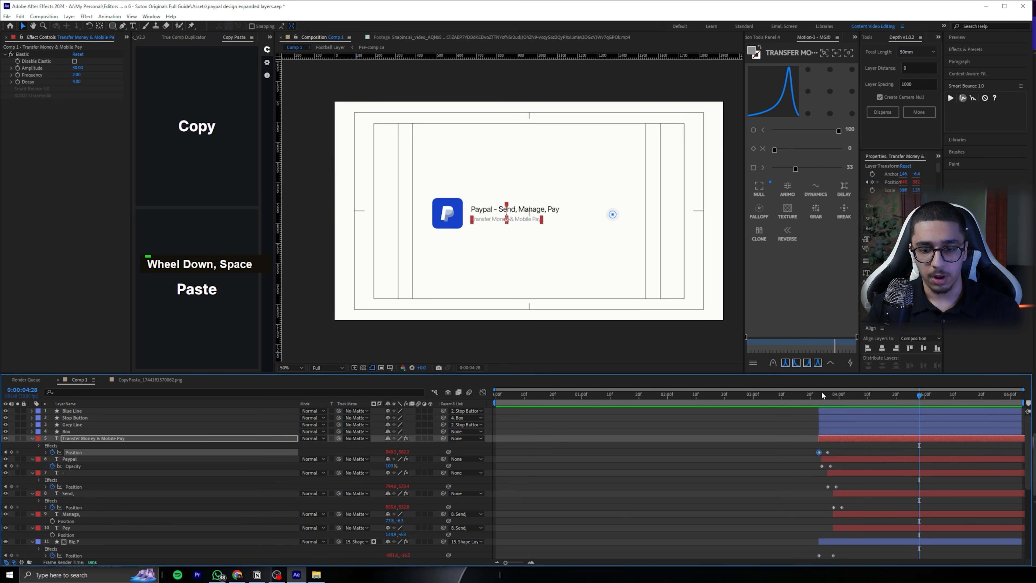
pyautogui.doubleClick(785, 394)
pyautogui.press('space')
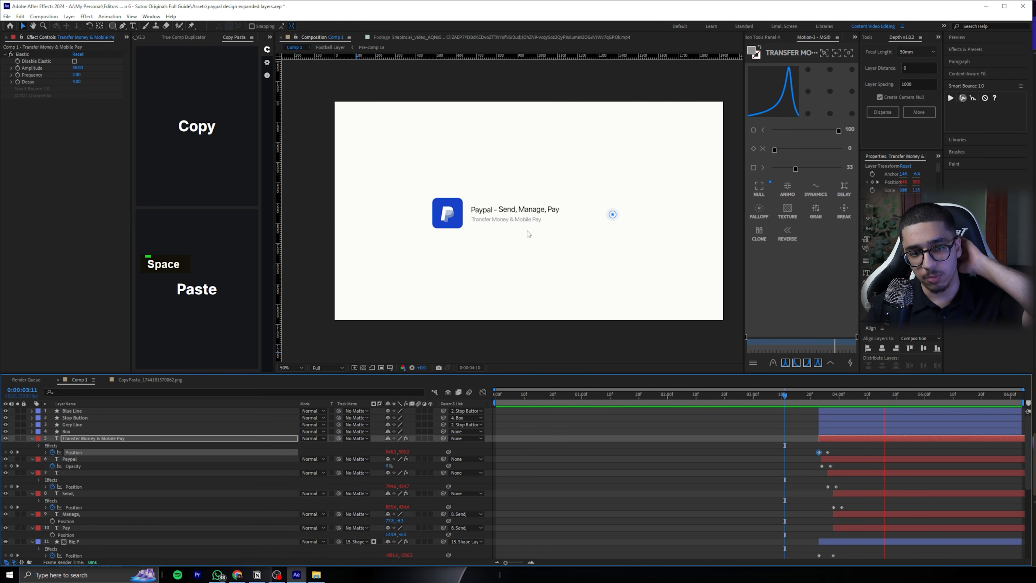
pyautogui.moveTo(800, 393); pyautogui.dragTo(833, 397)
pyautogui.press('space')
pyautogui.press('space')
pyautogui.click(782, 392)
pyautogui.press('space')
pyautogui.click(780, 394)
pyautogui.press('space')
pyautogui.press('space')
pyautogui.click(784, 392)
pyautogui.press('space')
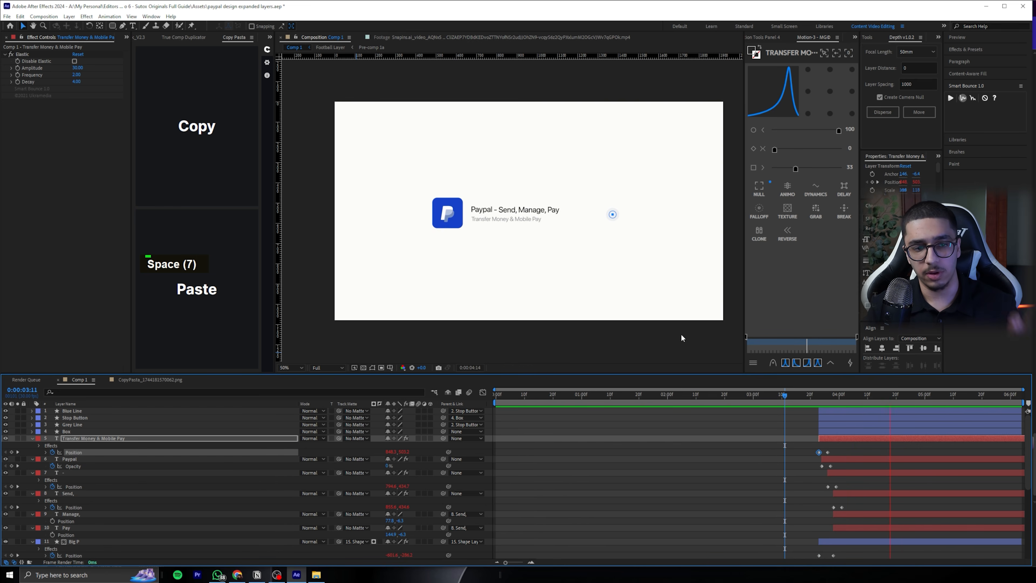
pyautogui.click(789, 394)
pyautogui.press('space')
pyautogui.press('space')
pyautogui.moveTo(808, 395)
pyautogui.mouseDown()
pyautogui.moveTo(863, 395)
pyautogui.moveTo(828, 394)
pyautogui.mouseUp()
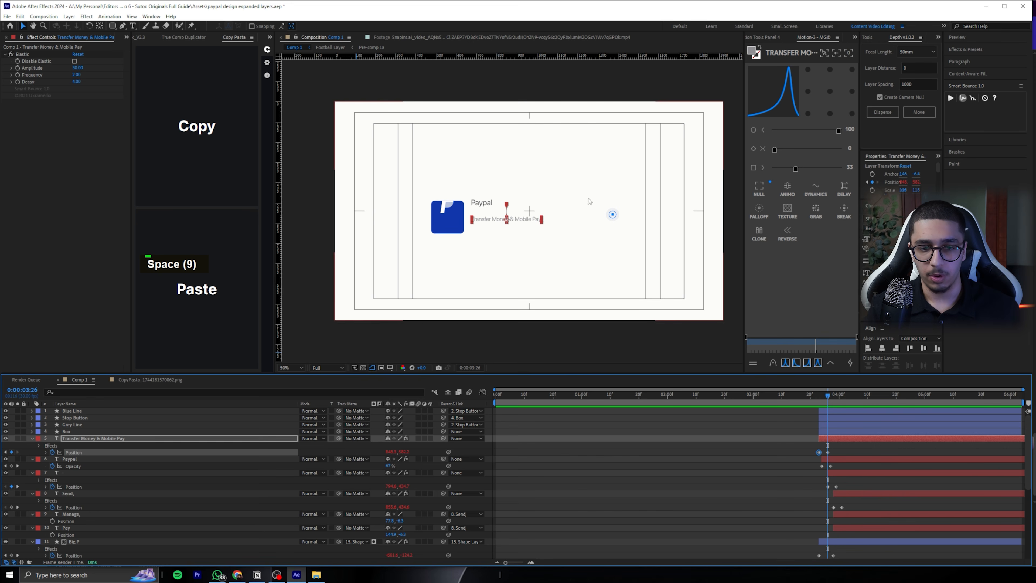
# Collapse the properties of all layers and parent the "Blue Line" layer to "Grey Line"
pyautogui.hotkey('ctrl', 'a')
pyautogui.click(32, 438)
pyautogui.click(530, 457)
pyautogui.scroll(1, 616, 223)
pyautogui.middleClick(617, 220)
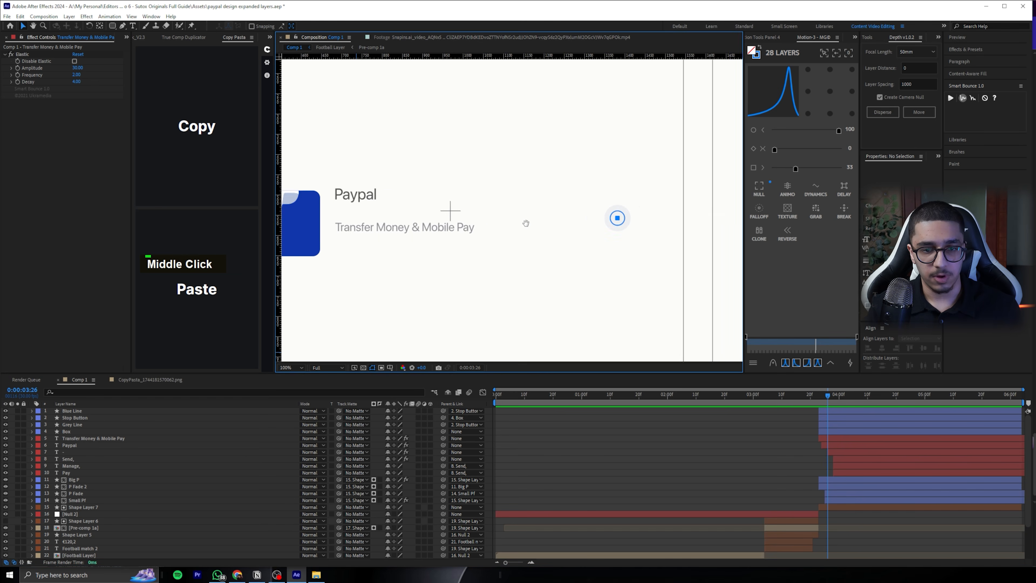
pyautogui.click(80, 410)
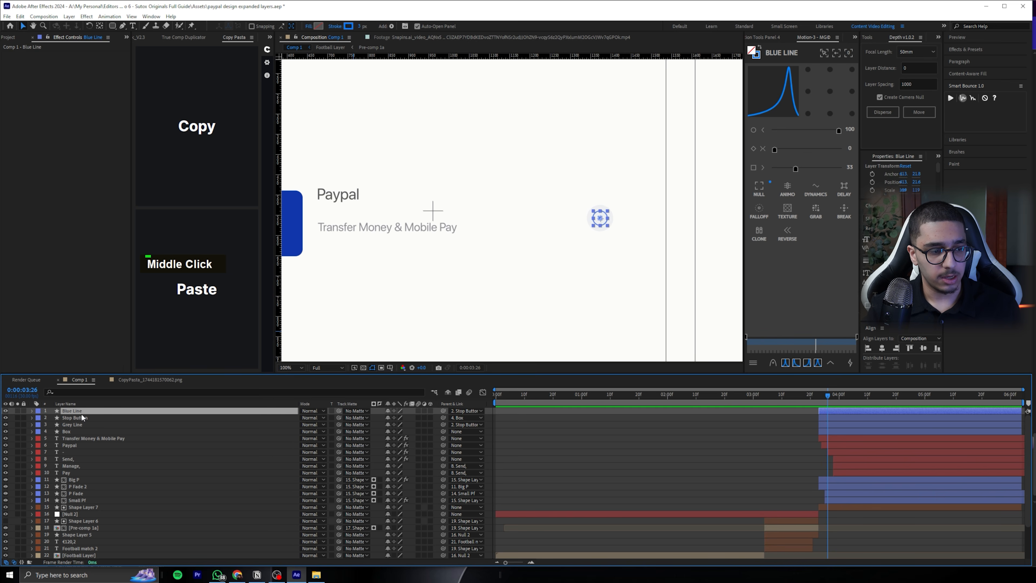
pyautogui.keyDown('ctrl'); pyautogui.click(119, 425); pyautogui.keyUp('ctrl')
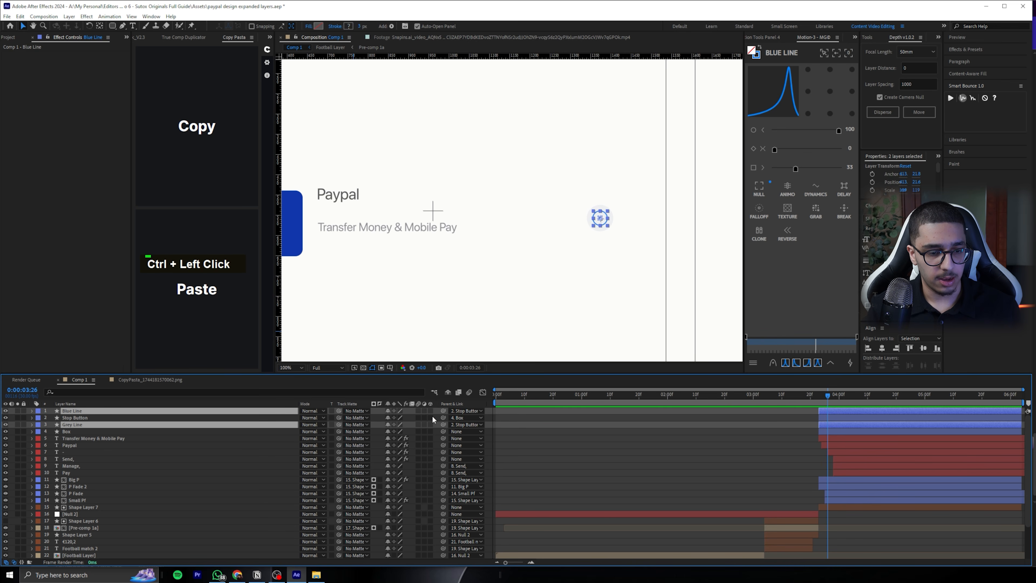
pyautogui.moveTo(302, 417); pyautogui.dragTo(123, 424)
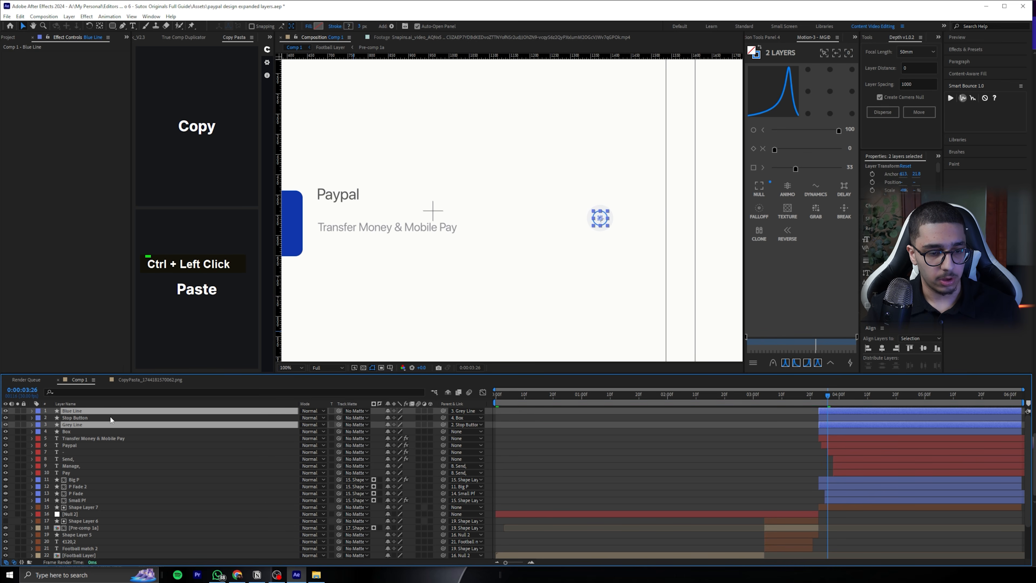
# Add Position keyframes to the "Stop Button" and "Box" layers at 0:00:03:23 and 0:00:03:28
pyautogui.click(74, 432)
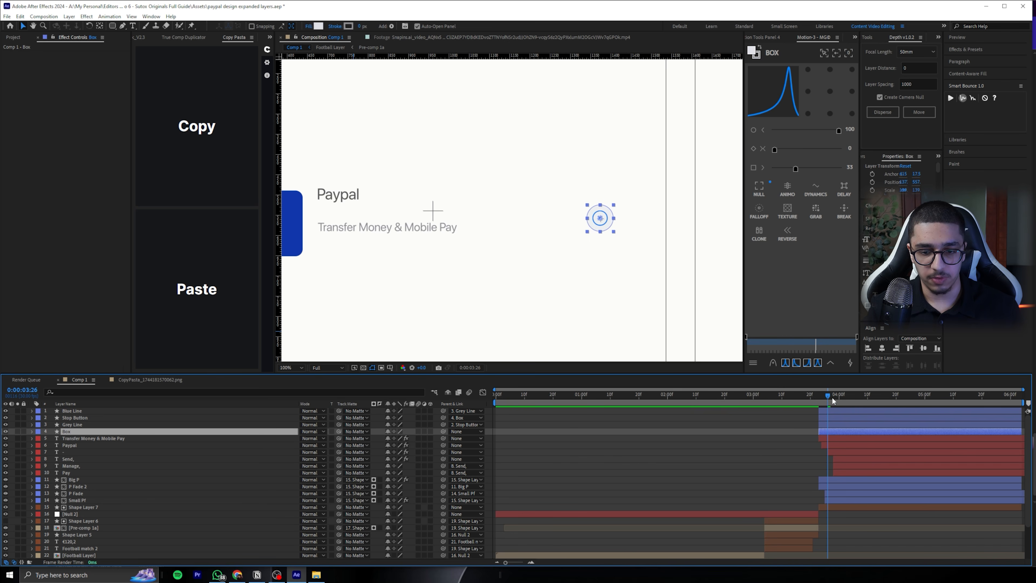
pyautogui.click(819, 396)
pyautogui.keyDown('ctrl'); pyautogui.click(87, 411); pyautogui.keyUp('ctrl')
pyautogui.keyDown('ctrl'); pyautogui.click(85, 418); pyautogui.keyUp('ctrl')
pyautogui.click(77, 430)
pyautogui.keyDown('ctrl'); pyautogui.click(79, 418); pyautogui.keyUp('ctrl')
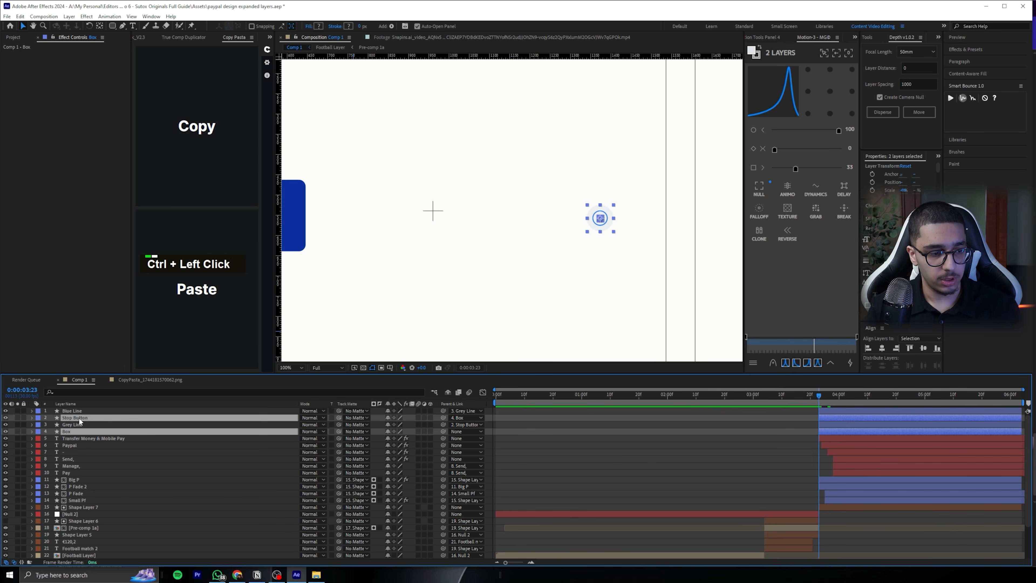
pyautogui.press('p')
pyautogui.click(60, 424)
pyautogui.press('pagedown')
pyautogui.press('pagedown')
pyautogui.press('pagedown')
pyautogui.press('pagedown')
pyautogui.press('pagedown')
pyautogui.click(12, 424)
# Raise the starting Positions at 0:00:03:23, moving "Stop Button" up about 150 px and "Box" up about 75 px
pyautogui.press('j')
pyautogui.moveTo(401, 424); pyautogui.dragTo(362, 425)
pyautogui.hotkey('ctrl', 'z')
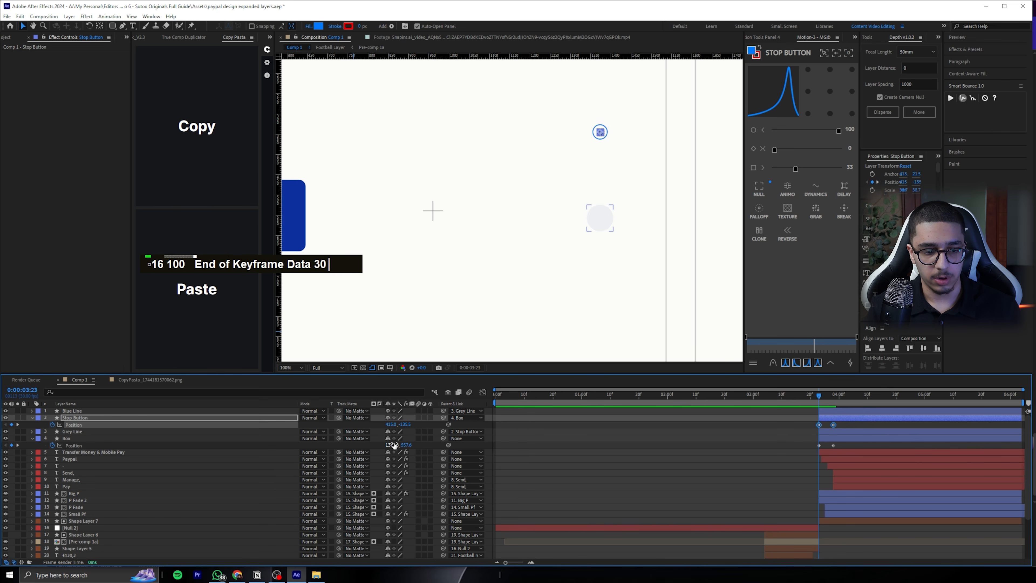
pyautogui.moveTo(406, 445); pyautogui.dragTo(368, 446)
pyautogui.press('j')
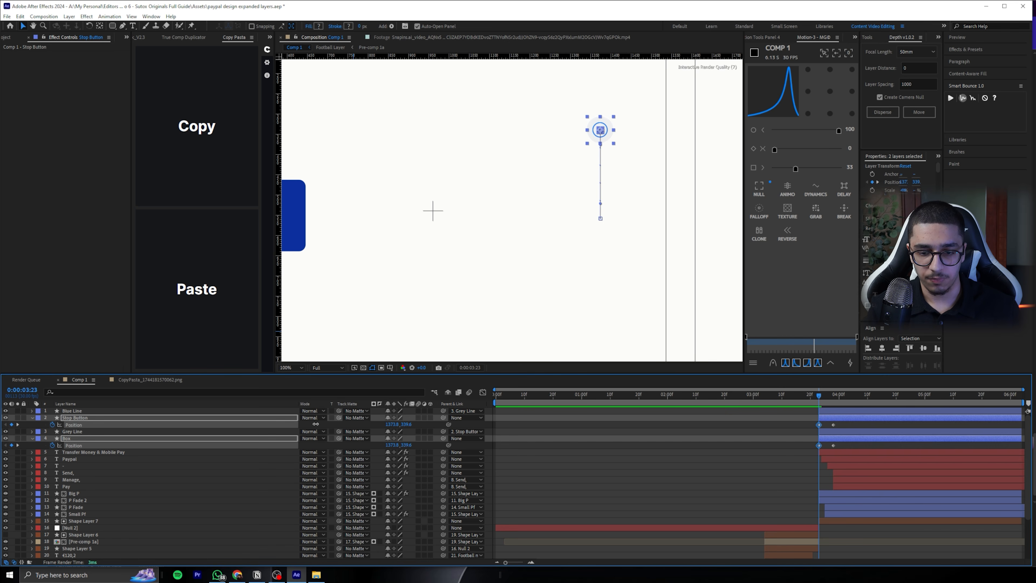
# Unparent "Stop Button" from "Box" and apply Smart Bounce to the Position keyframes of both layers
pyautogui.moveTo(315, 425); pyautogui.dragTo(320, 425)
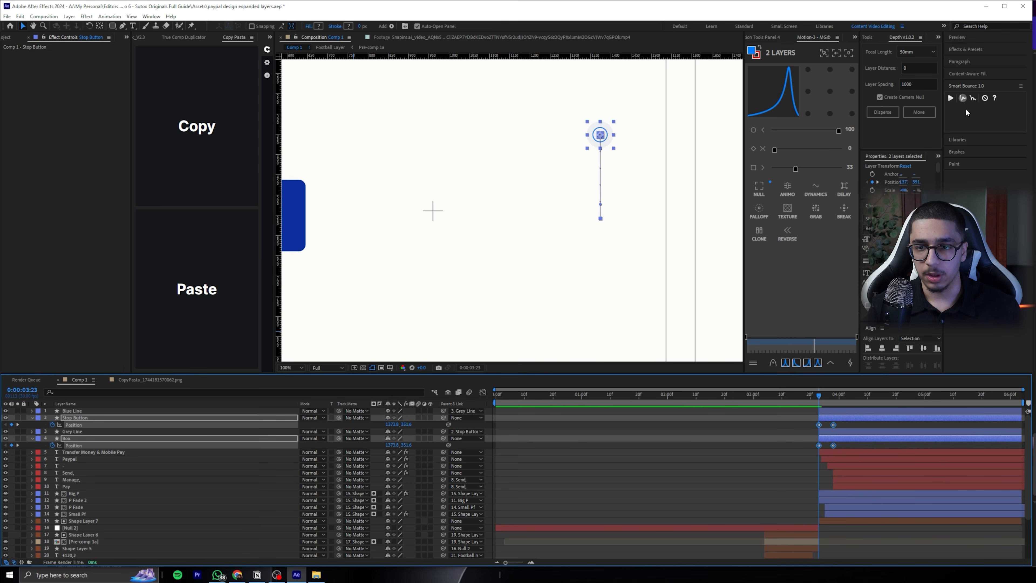
pyautogui.click(951, 99)
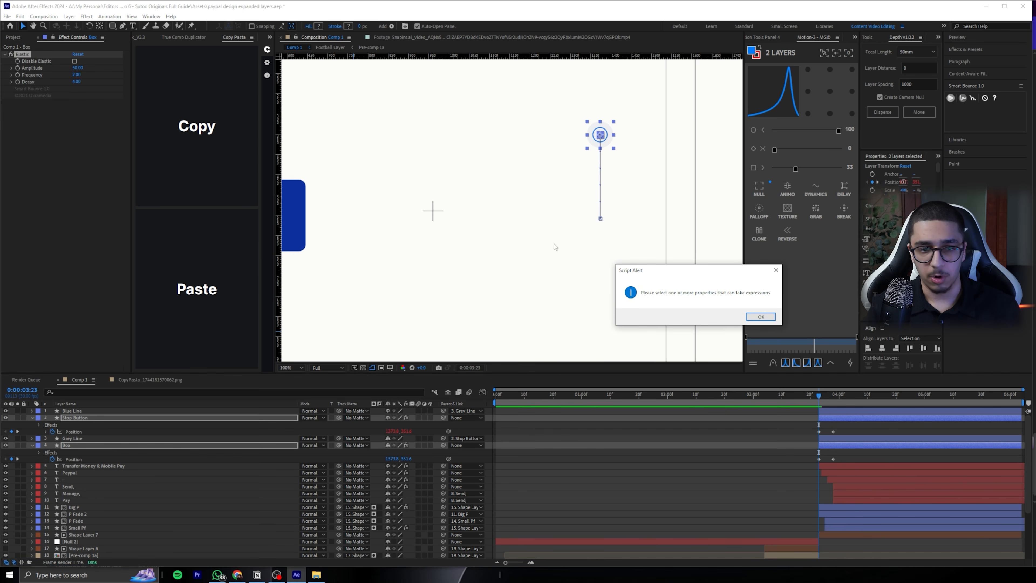
pyautogui.click(761, 317)
# Fade in "Blue Line", "Stop Button", "Grey Line" and "Box" from 0% Opacity at 0:00:03:23 to their full values at 0:00:03:29, and preview it
pyautogui.keyDown('ctrl'); pyautogui.click(830, 411); pyautogui.keyUp('ctrl')
pyautogui.keyDown('shift'); pyautogui.click(827, 439); pyautogui.keyUp('shift')
pyautogui.press('t')
pyautogui.press('u')
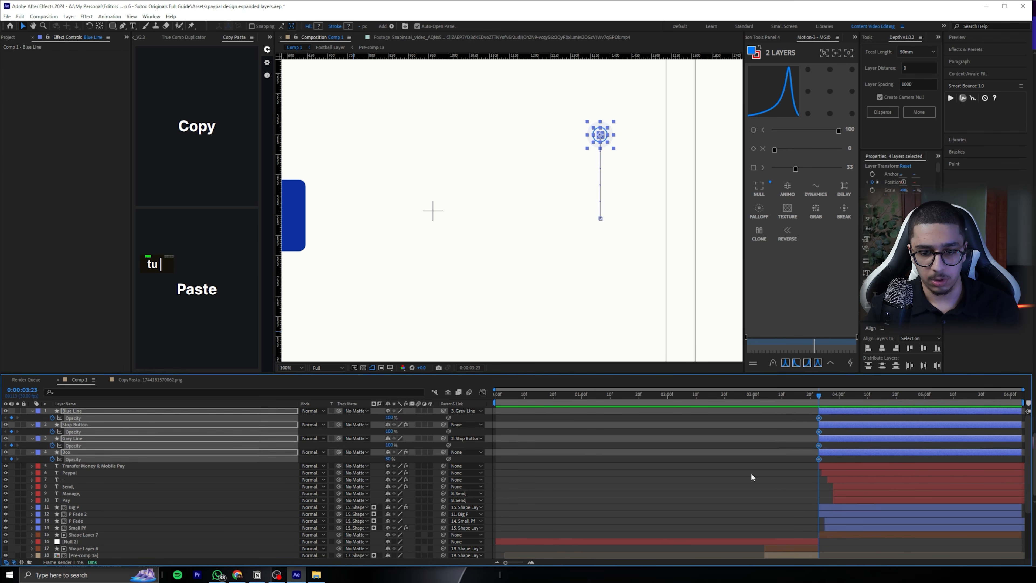
pyautogui.press('u')
pyautogui.moveTo(835, 417); pyautogui.dragTo(838, 416)
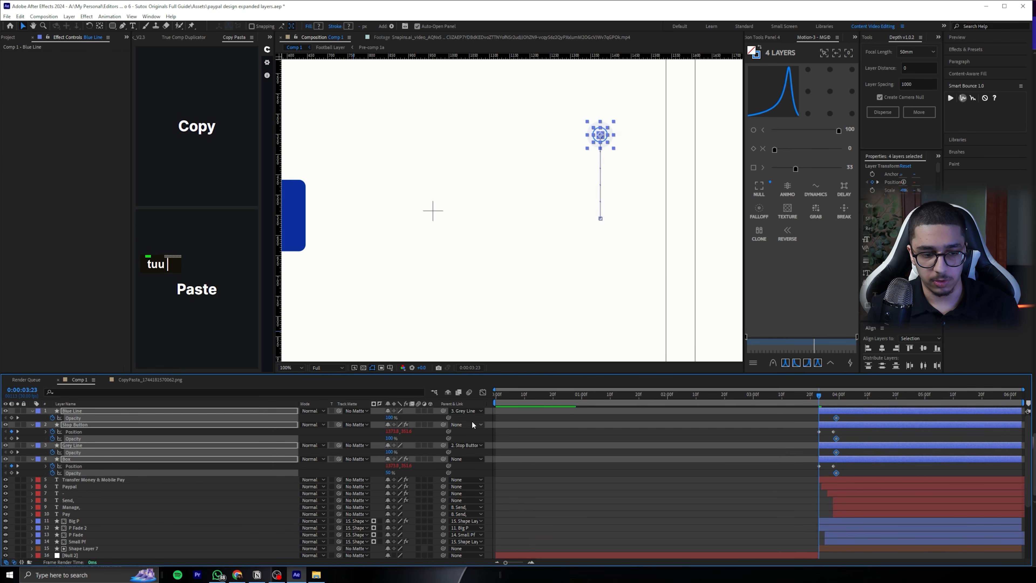
pyautogui.press('space')
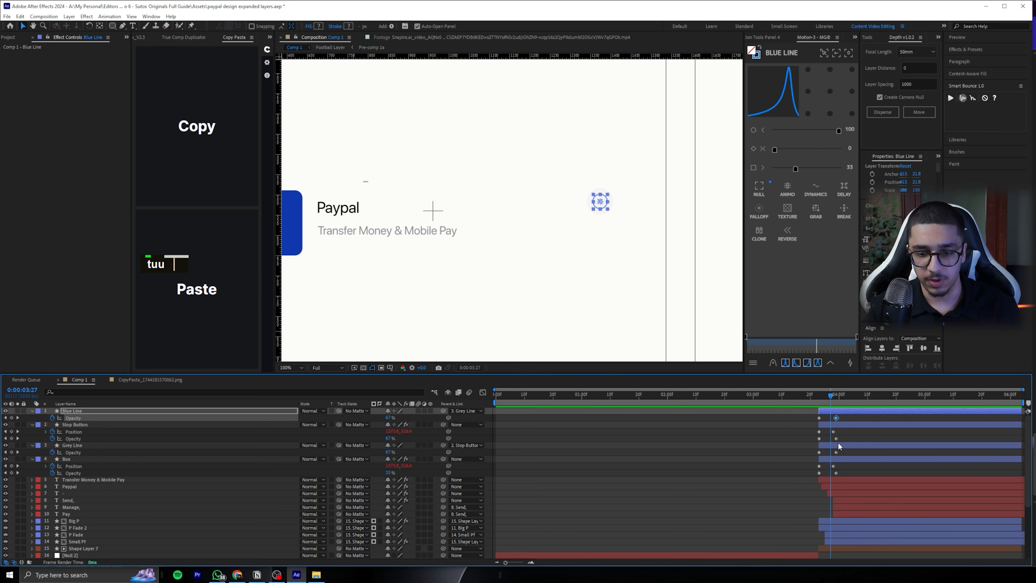
pyautogui.moveTo(842, 440)
pyautogui.mouseDown()
pyautogui.moveTo(831, 440)
pyautogui.moveTo(843, 455)
pyautogui.mouseUp()
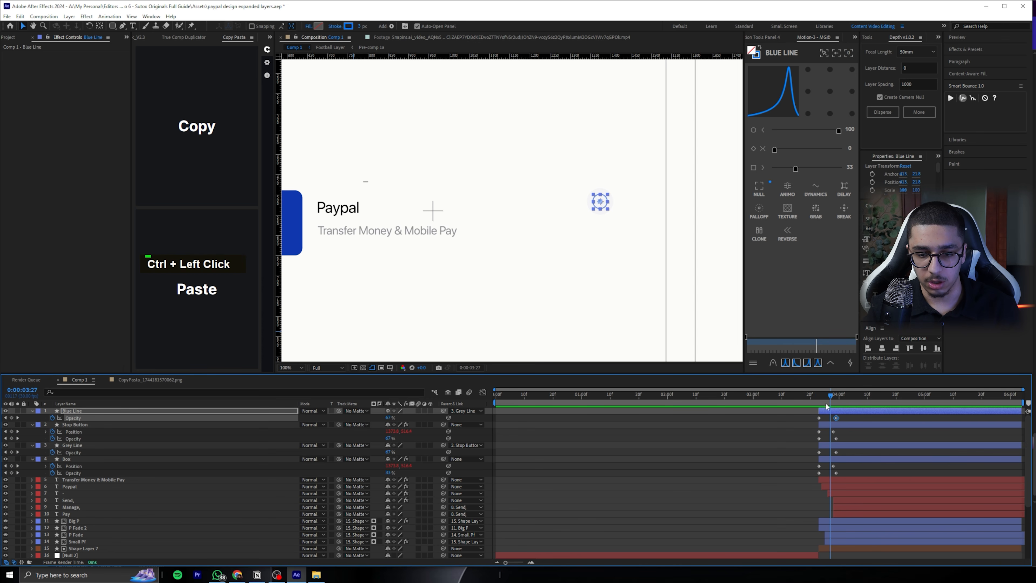
pyautogui.press('space')
pyautogui.press('space')
# Shift the "Box" layer about 3 frames later than the stop button and preview the staggered drop
pyautogui.hotkey('ctrl', 'a')
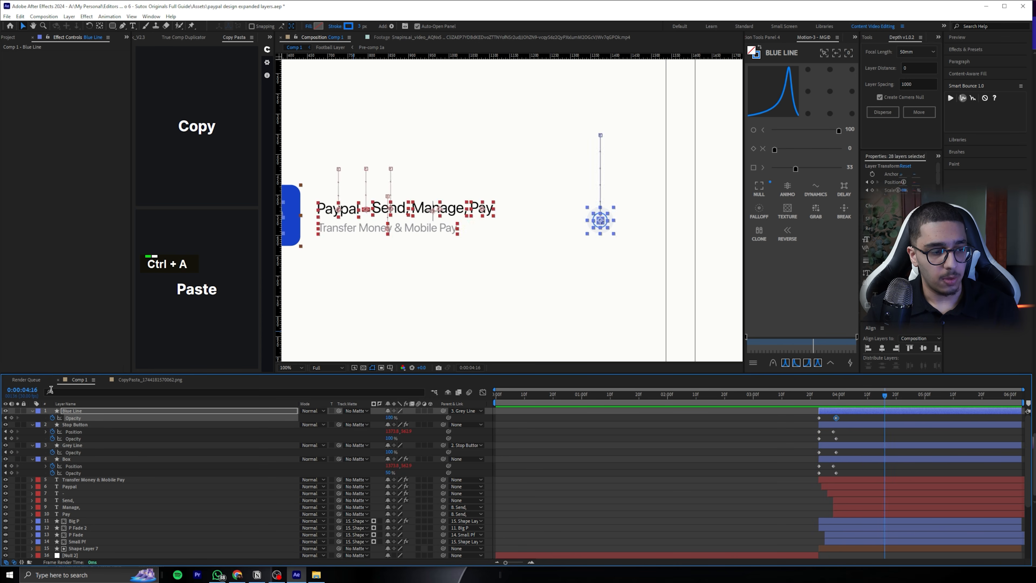
pyautogui.click(492, 454)
pyautogui.moveTo(827, 459); pyautogui.dragTo(836, 459)
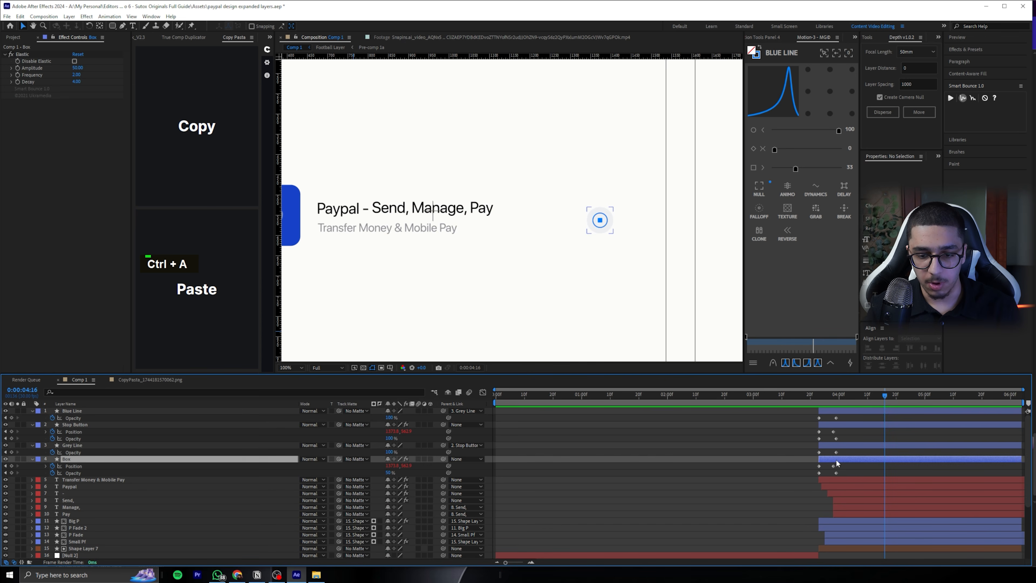
pyautogui.click(818, 396)
pyautogui.press('space')
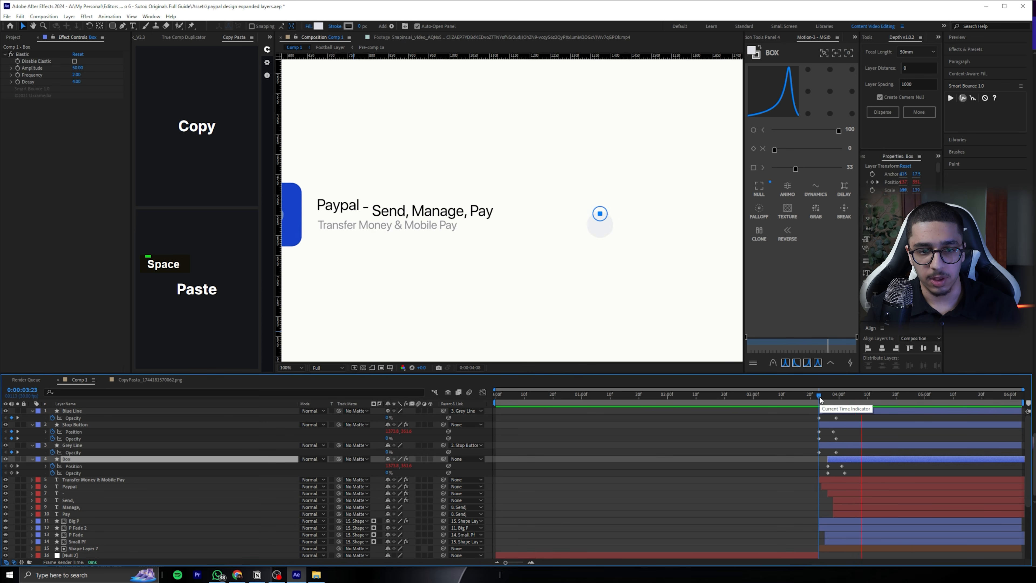
pyautogui.press('space')
pyautogui.press('space')
# Collapse the properties of all layers and scrub to 0:00:04:13 to check the bounce
pyautogui.hotkey('ctrl', 'a')
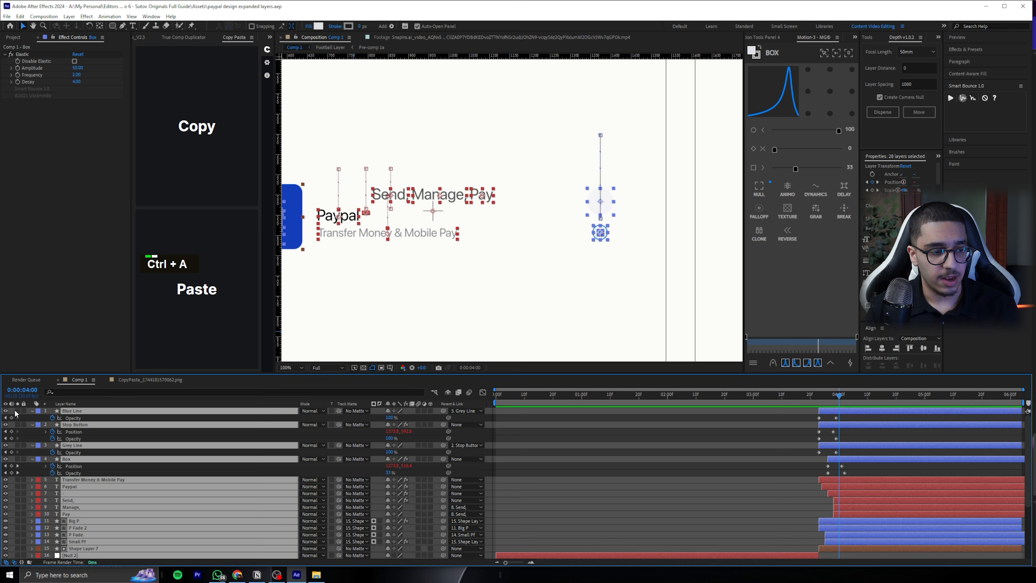
pyautogui.click(33, 410)
pyautogui.click(689, 464)
pyautogui.click(866, 393)
pyautogui.moveTo(866, 392); pyautogui.dragTo(876, 394)
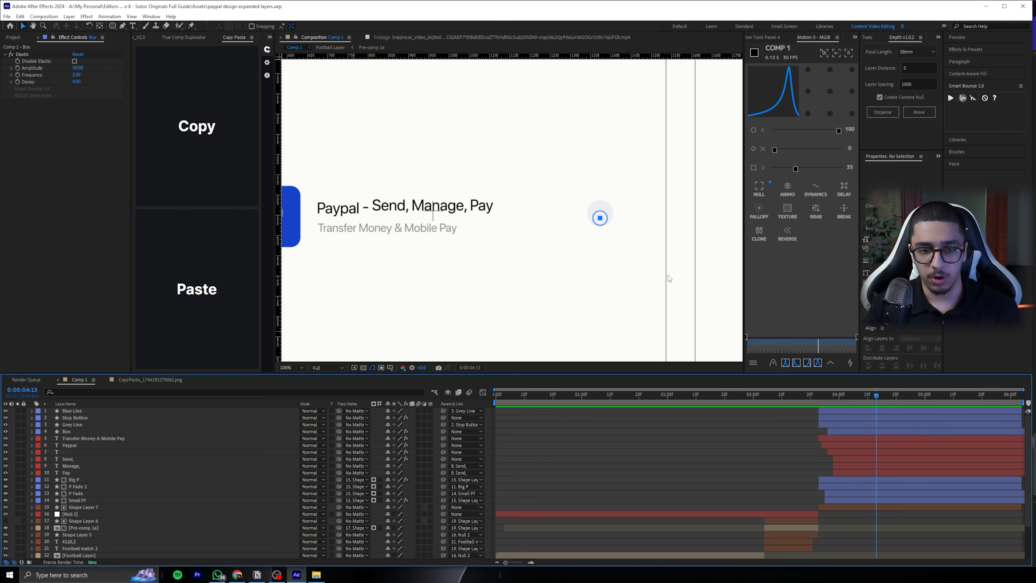
# Add Trim Paths to the "Blue Line" layer at 0:00:03:29
pyautogui.click(843, 409)
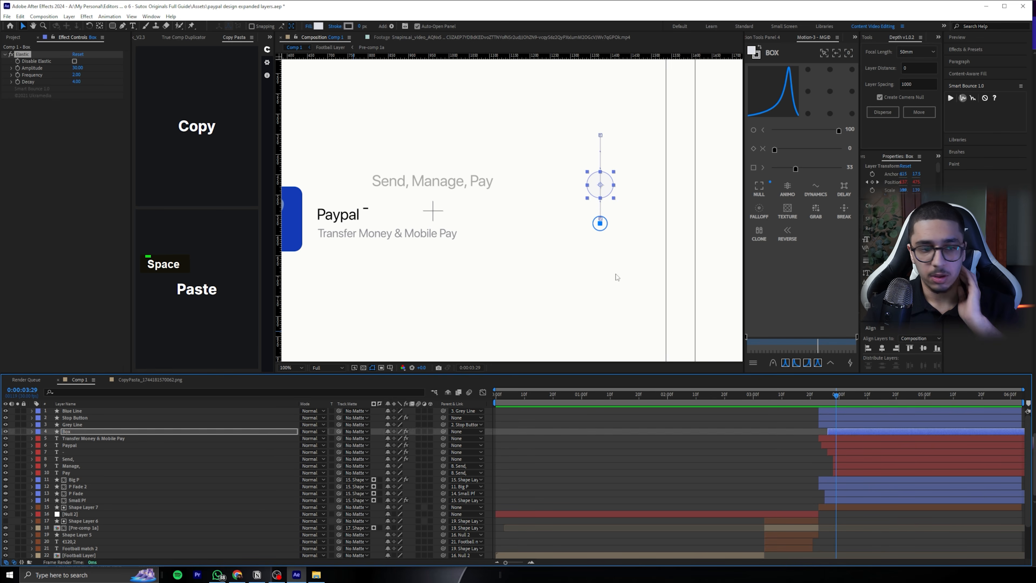
pyautogui.click(78, 409)
pyautogui.scroll(1, 625, 232)
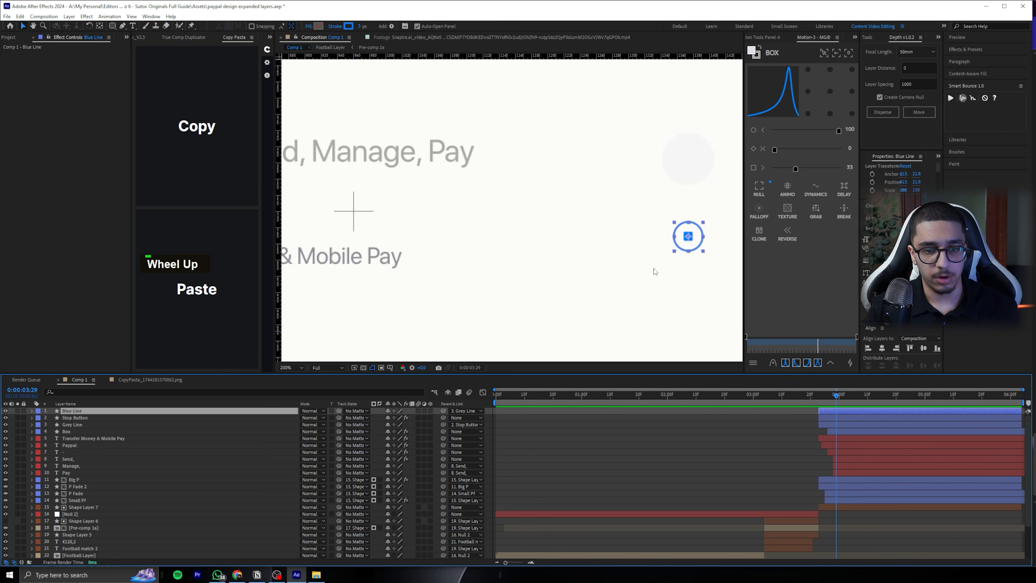
pyautogui.moveTo(653, 269); pyautogui.dragTo(547, 253)
pyautogui.click(31, 411)
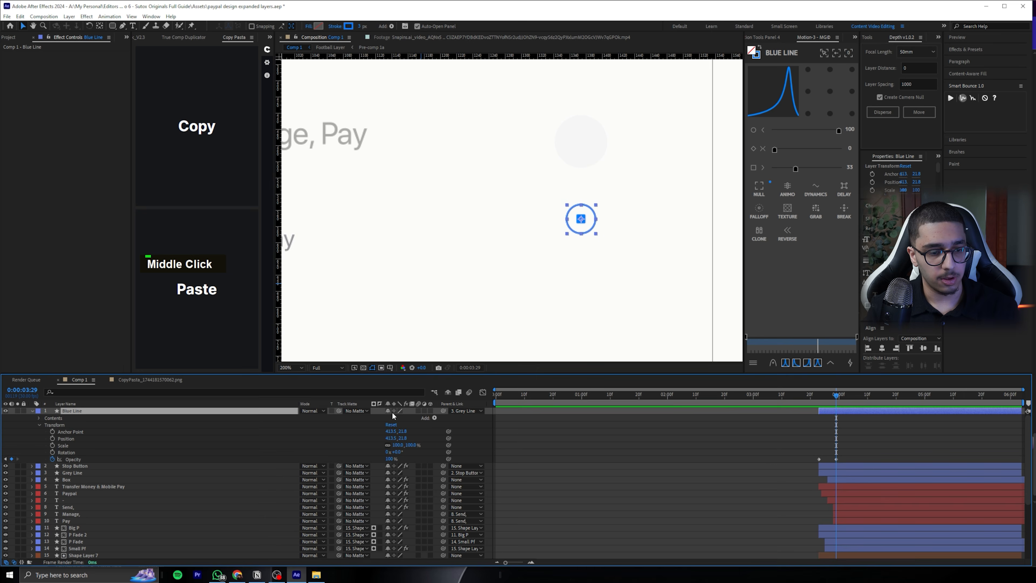
pyautogui.click(434, 417)
pyautogui.click(451, 372)
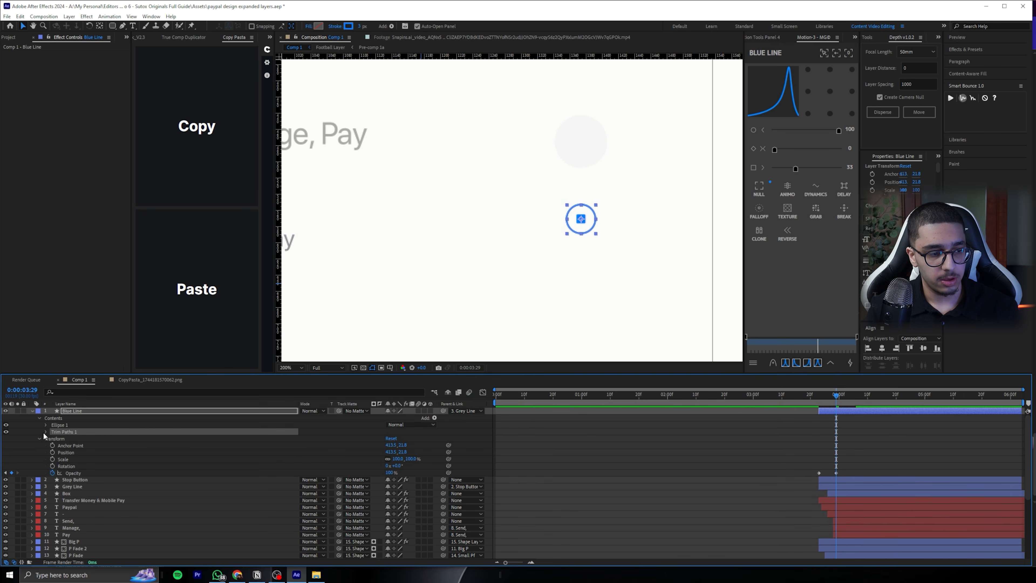
# Keyframe the Trim Paths End of "Blue Line" at 27% on 0:00:03:29 and about 95% on 0:00:04:19
pyautogui.click(45, 431)
pyautogui.moveTo(393, 445); pyautogui.dragTo(369, 450)
pyautogui.click(590, 195)
pyautogui.click(59, 445)
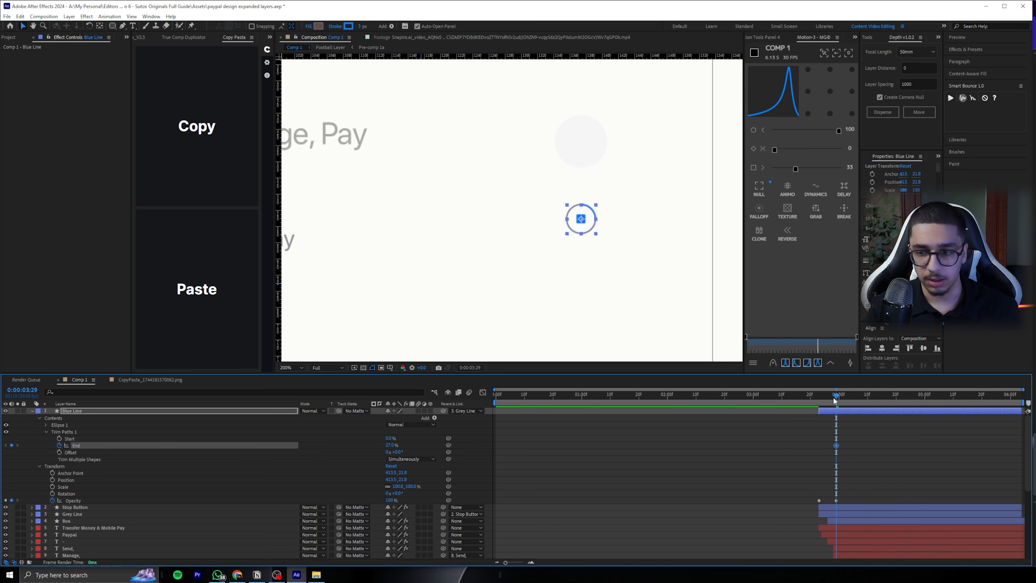
pyautogui.press('space')
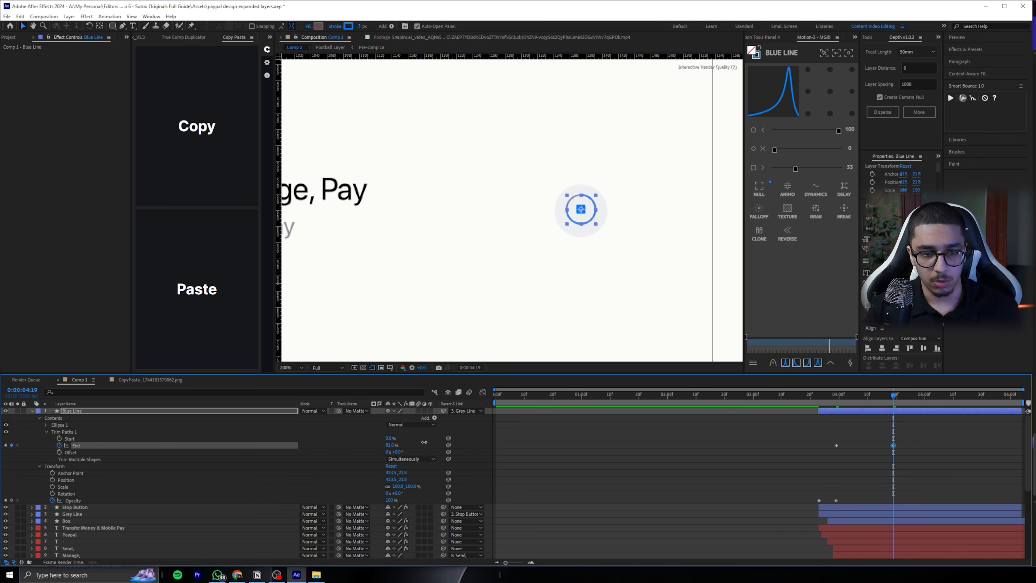
pyautogui.click(711, 442)
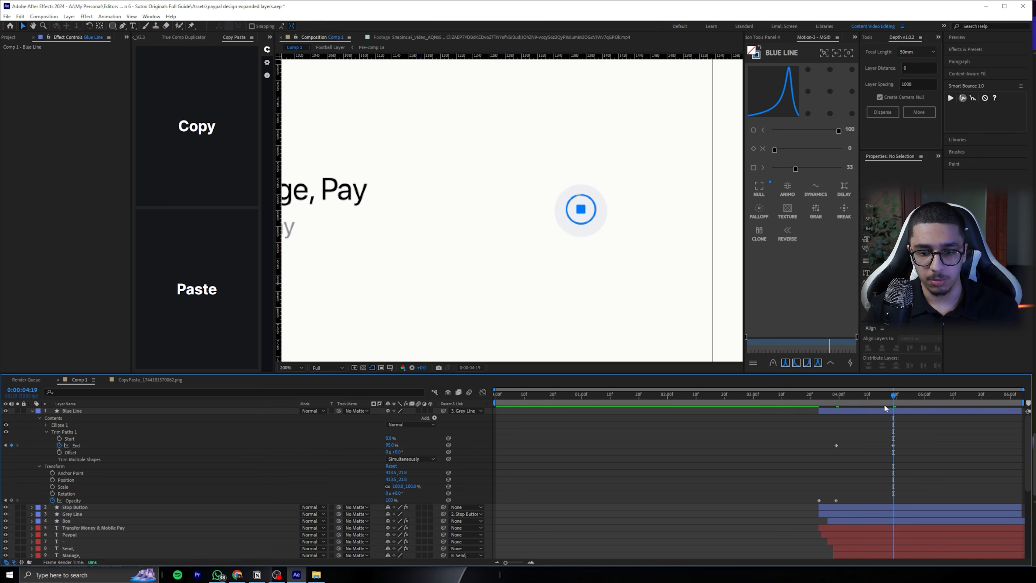
# Ease the "Blue Line" End keyframes with the 33, 0, 100 curve and move the last one to about 0:00:04:23
pyautogui.press('space')
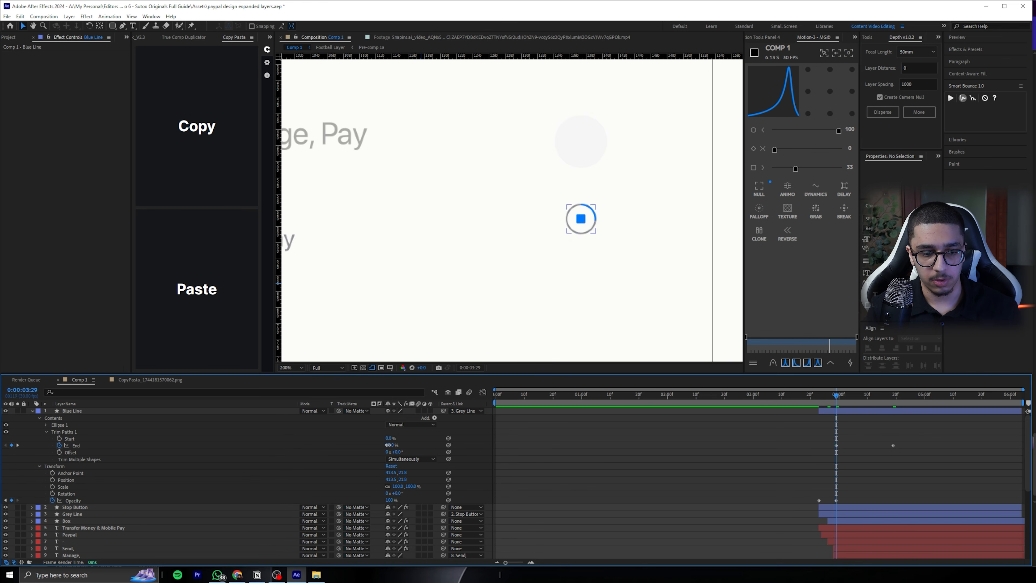
pyautogui.scroll(-1, 630, 271)
pyautogui.press('space')
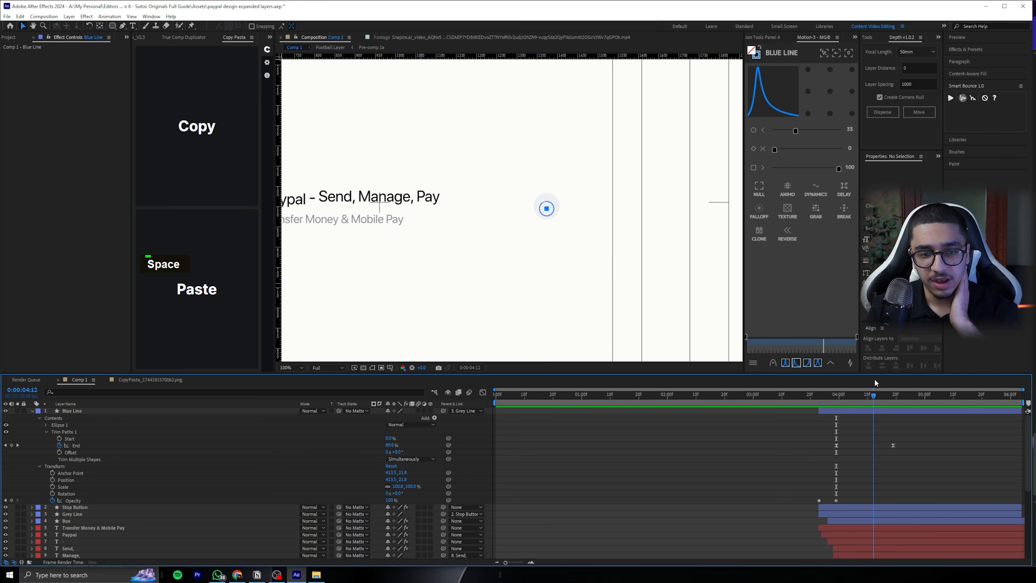
pyautogui.moveTo(878, 399)
pyautogui.mouseDown()
pyautogui.moveTo(910, 396)
pyautogui.moveTo(879, 400)
pyautogui.mouseUp()
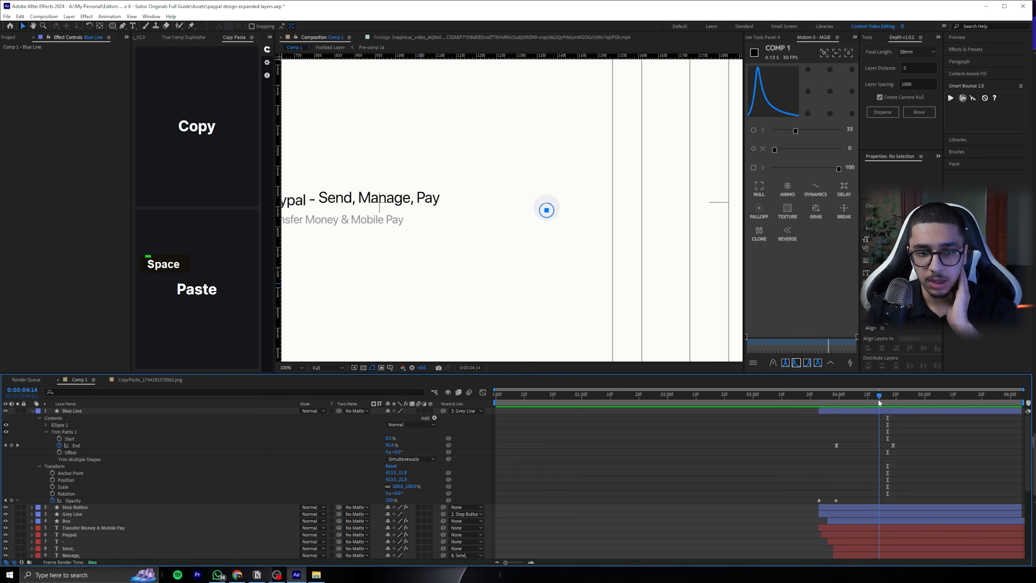
pyautogui.moveTo(892, 445); pyautogui.dragTo(904, 445)
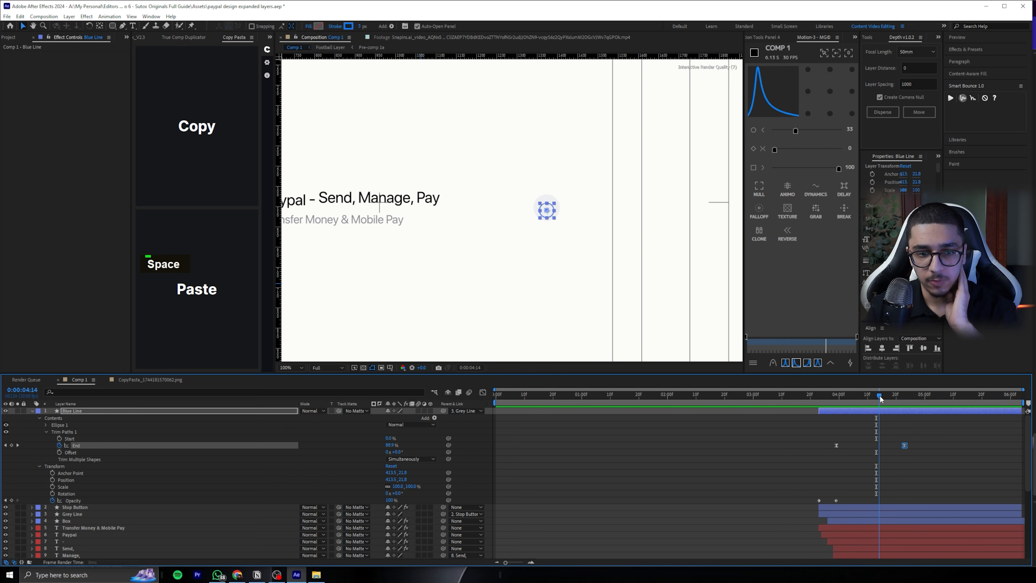
# Add Size and Roundness keyframes to the "Box" rectangle path at 0:00:04:14 and show only the layer's keyframed properties
pyautogui.click(546, 208)
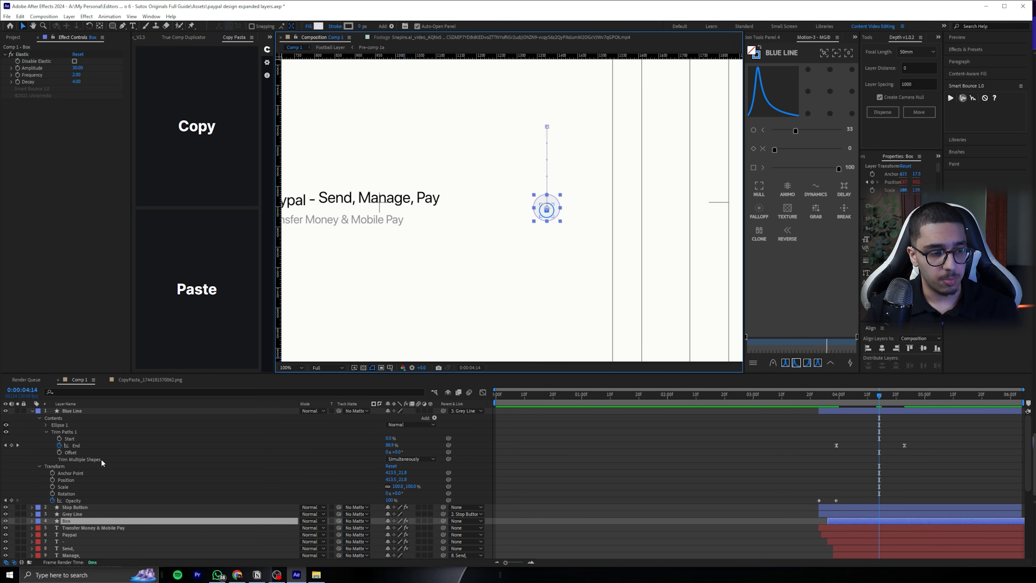
pyautogui.scroll(-1, 102, 453)
pyautogui.click(79, 392)
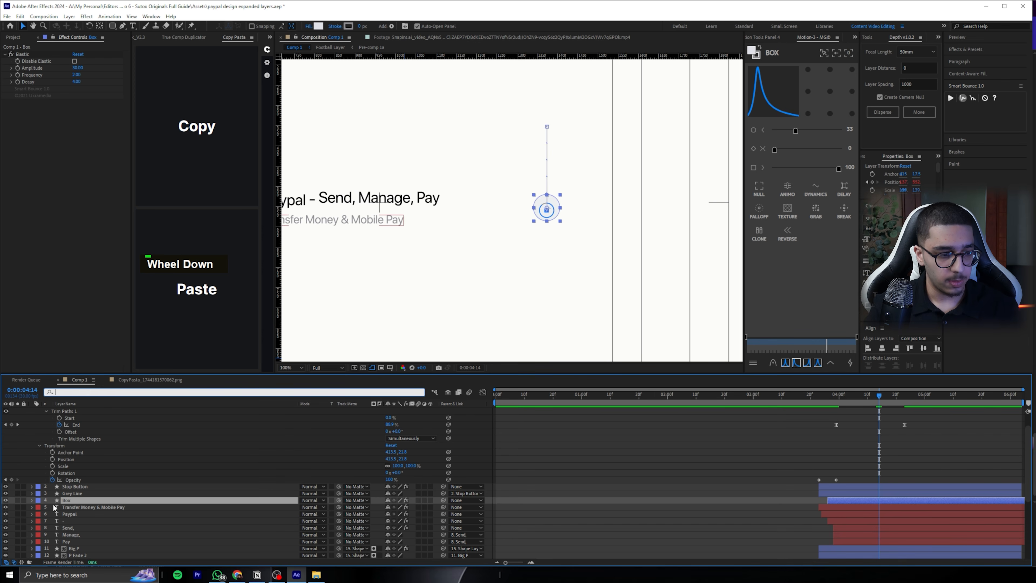
pyautogui.write('size')
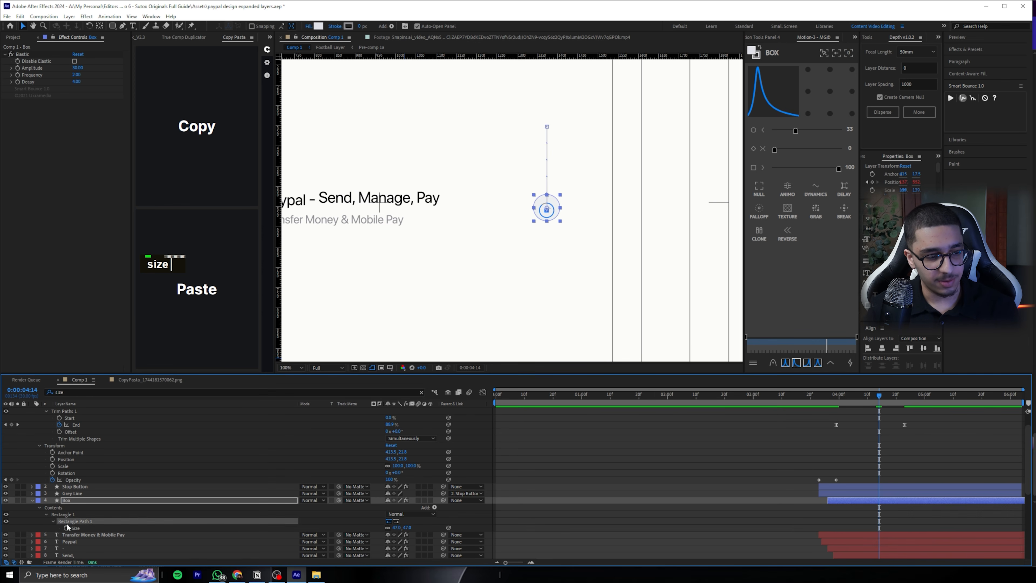
pyautogui.click(64, 527)
pyautogui.click(72, 392)
pyautogui.write('round')
pyautogui.click(66, 528)
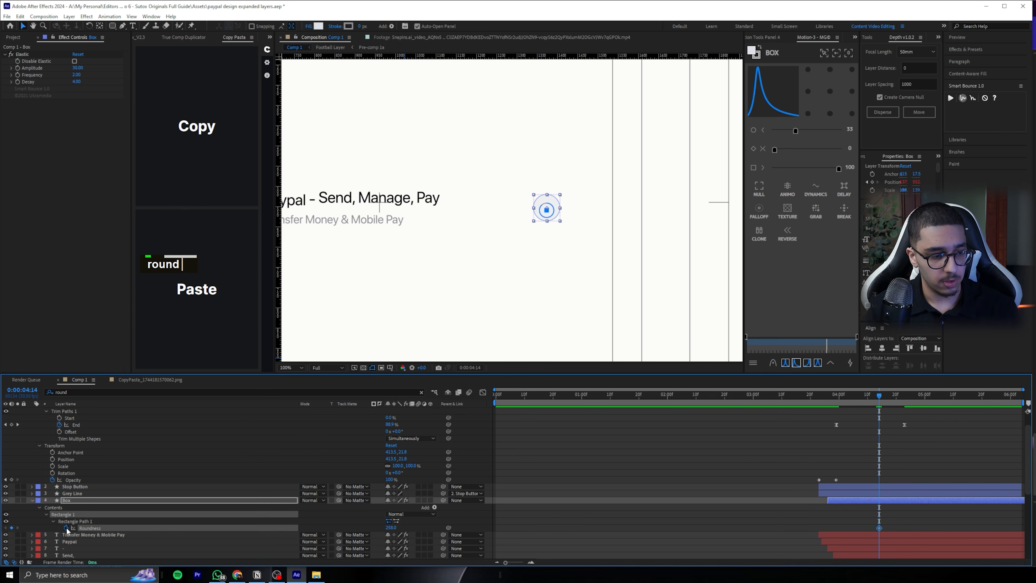
pyautogui.click(83, 500)
pyautogui.press('u')
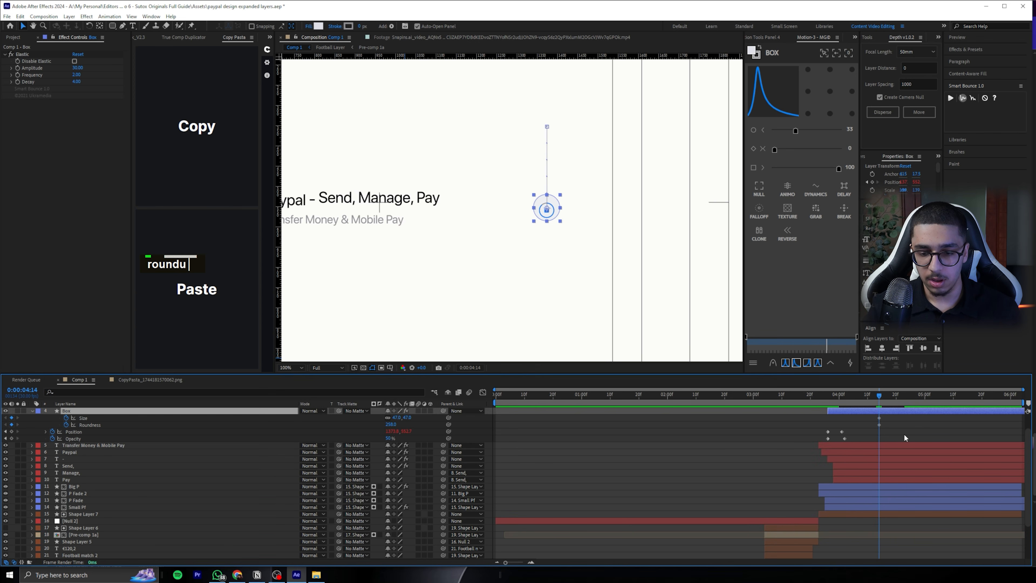
# Widen "Box" into a pill at 0:00:04:28 by unlinking its Size and setting the width to about 100 px
pyautogui.scroll(2, 901, 423)
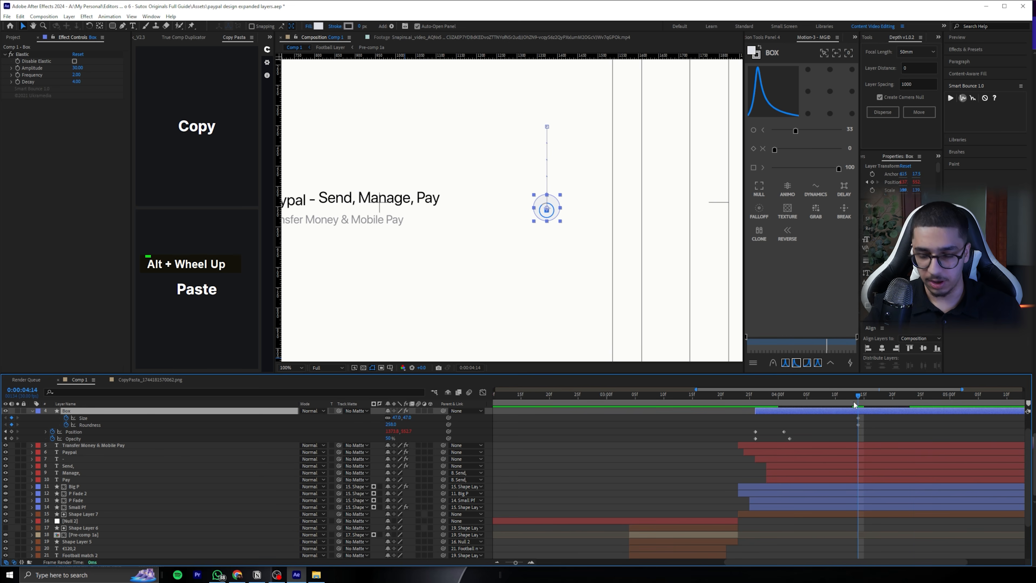
pyautogui.hotkey('ctrl', 'shift', 'Right')
pyautogui.moveTo(917, 394)
pyautogui.mouseDown()
pyautogui.moveTo(947, 389)
pyautogui.moveTo(935, 388)
pyautogui.mouseUp()
pyautogui.click(437, 428)
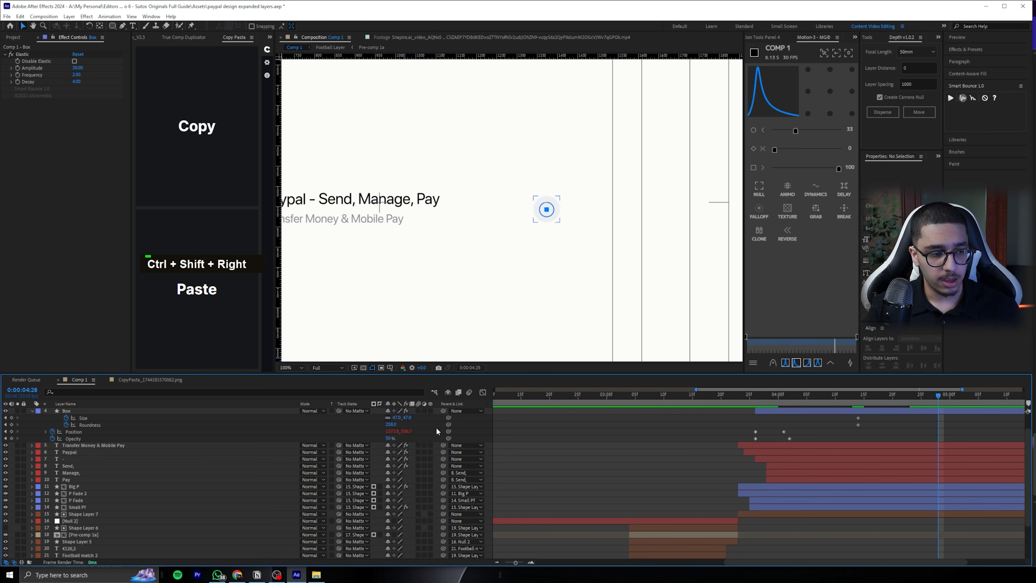
pyautogui.moveTo(395, 418); pyautogui.dragTo(383, 438)
pyautogui.middleClick(402, 426)
pyautogui.hotkey('ctrl', 'z')
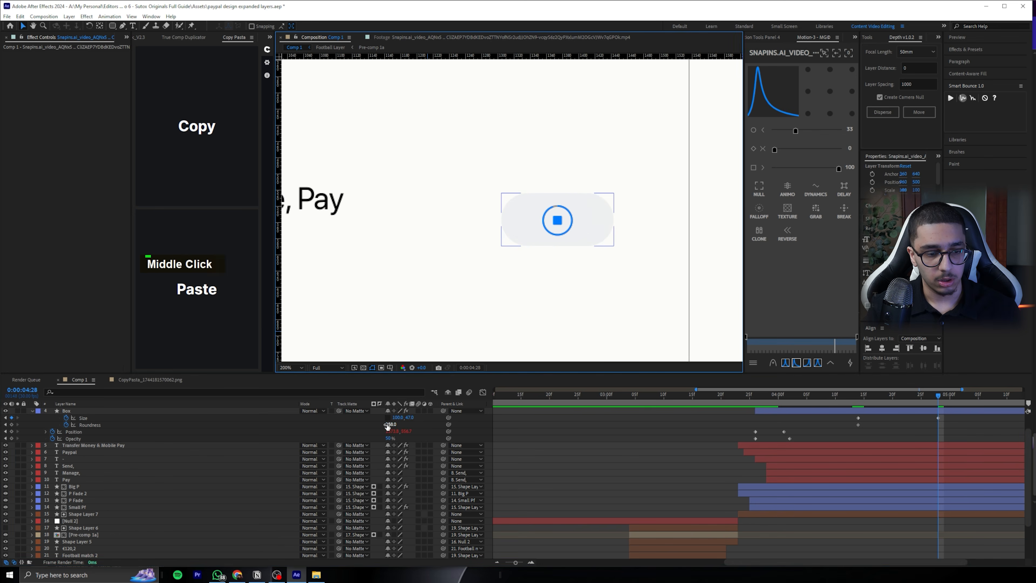
# Try different Roundness values on "Box" at 0:00:04:28 and extend its width to about 110 px
pyautogui.moveTo(388, 424); pyautogui.dragTo(385, 424)
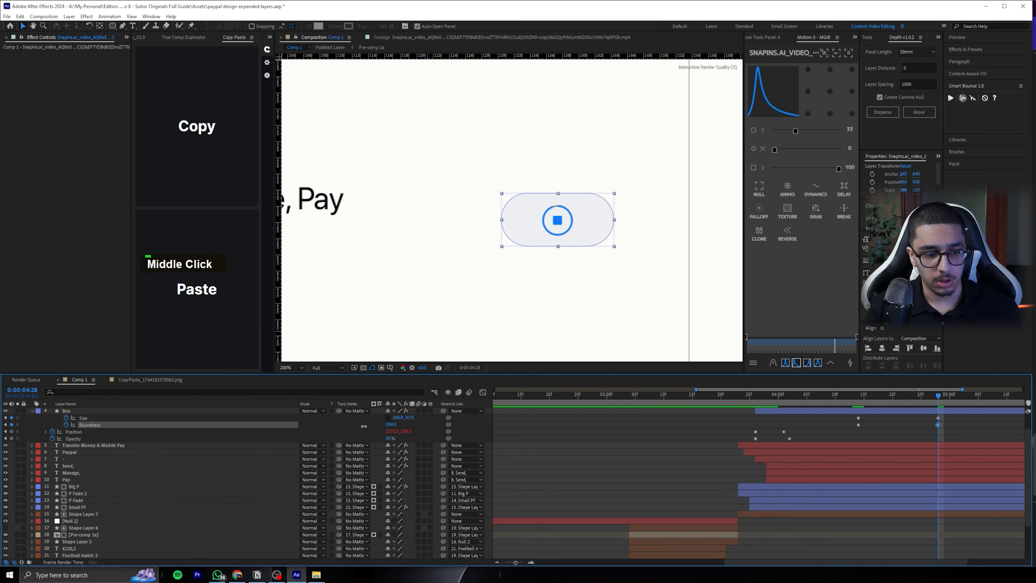
pyautogui.moveTo(341, 427); pyautogui.dragTo(424, 427)
pyautogui.hotkey('ctrl', 'z')
pyautogui.click(640, 437)
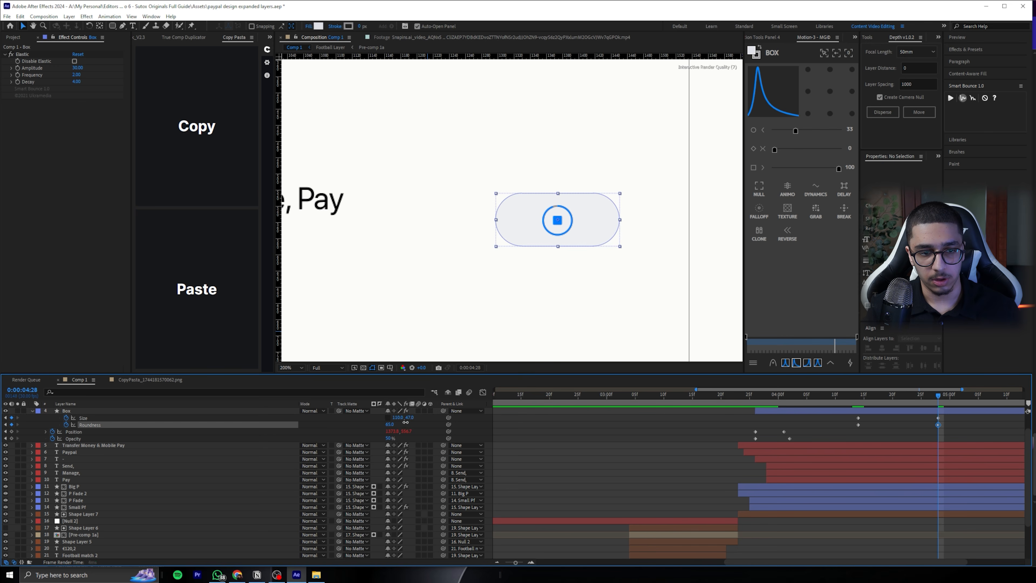
# Remove the Roundness keyframes from "Box", ease its Size keyframes with the 33, 0, 100 curve and preview the expansion
pyautogui.click(835, 424)
pyautogui.moveTo(921, 394); pyautogui.dragTo(853, 394)
pyautogui.moveTo(958, 423); pyautogui.dragTo(858, 394)
pyautogui.click(797, 363)
pyautogui.click(482, 393)
pyautogui.press('space')
pyautogui.press('space')
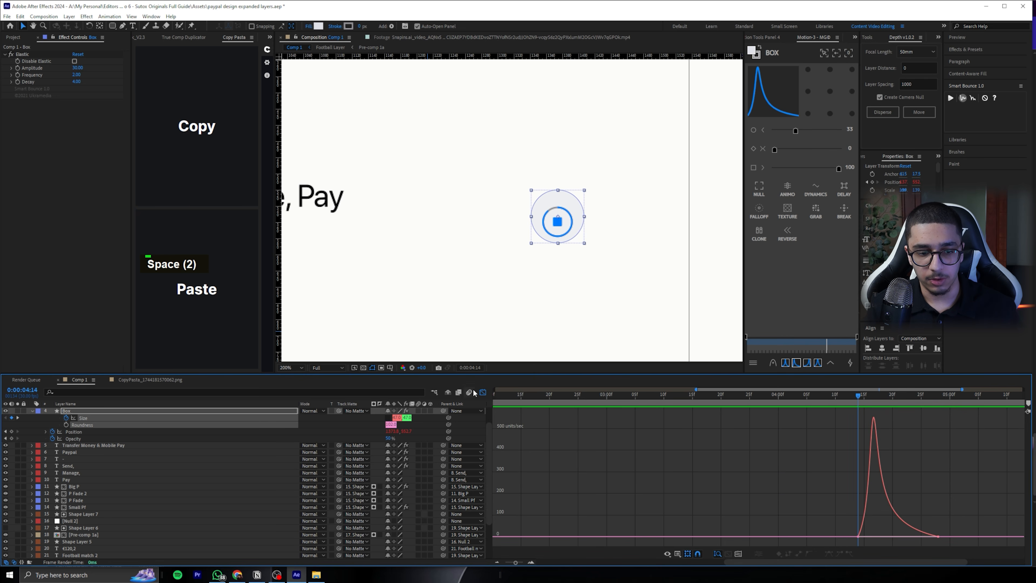
pyautogui.click(482, 393)
pyautogui.click(879, 436)
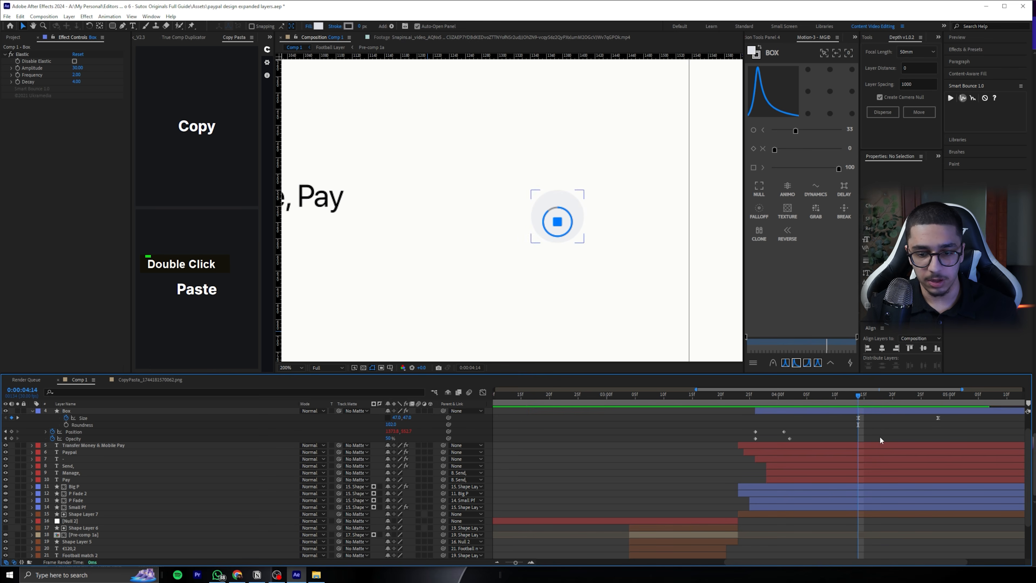
# Add Opacity keyframes to "Blue Line", "Stop Button" and "Grey Line" at 0:00:04:14 and fade all three to 0% at 0:00:04:28
pyautogui.moveTo(857, 393)
pyautogui.mouseDown()
pyautogui.moveTo(849, 395)
pyautogui.moveTo(922, 397)
pyautogui.moveTo(859, 399)
pyautogui.mouseUp()
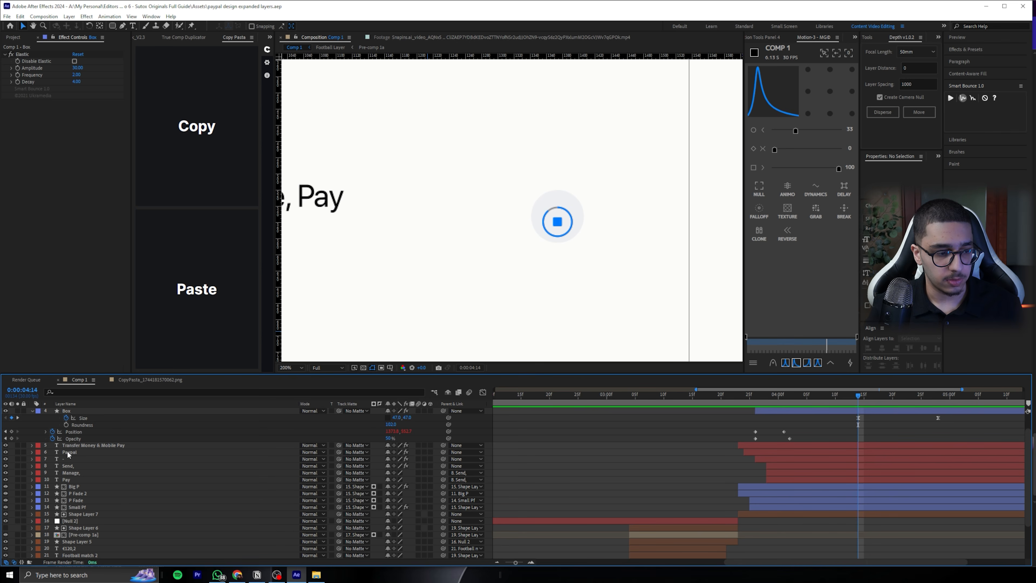
pyautogui.click(93, 444)
pyautogui.scroll(3, 97, 445)
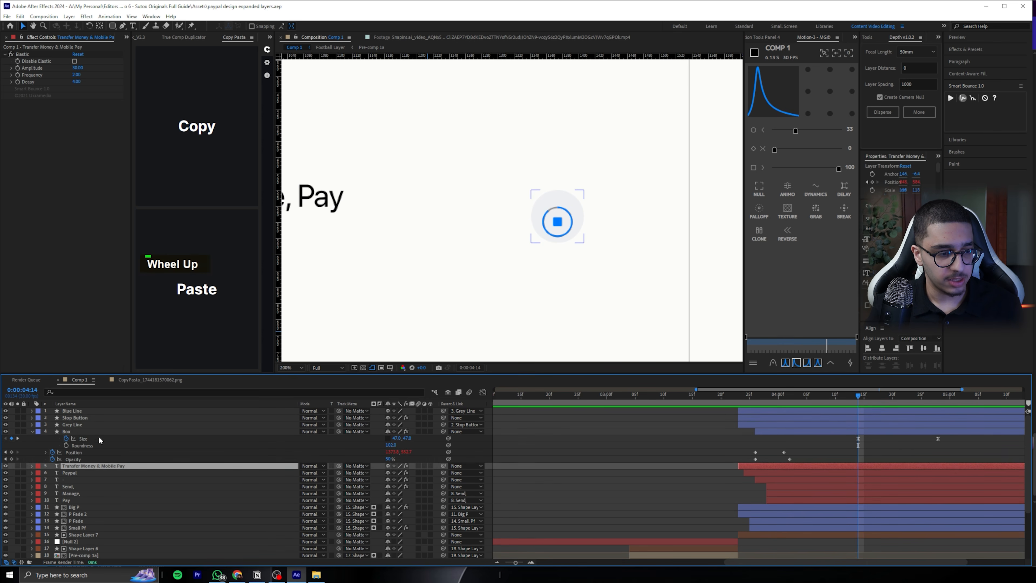
pyautogui.click(77, 424)
pyautogui.keyDown('shift'); pyautogui.click(82, 409); pyautogui.keyUp('shift')
pyautogui.press('t')
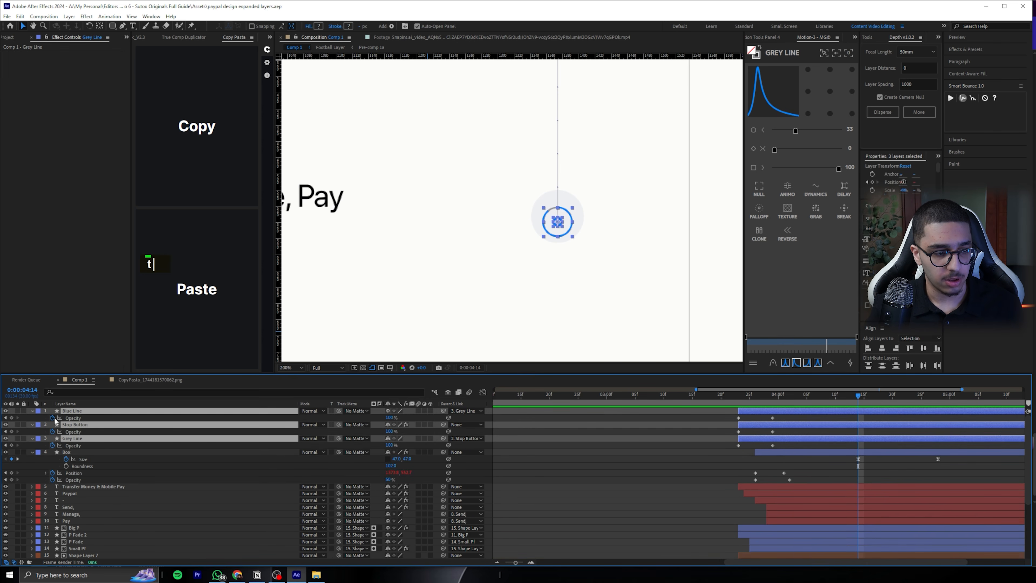
pyautogui.click(12, 417)
pyautogui.moveTo(861, 399); pyautogui.dragTo(944, 399)
pyautogui.press('j')
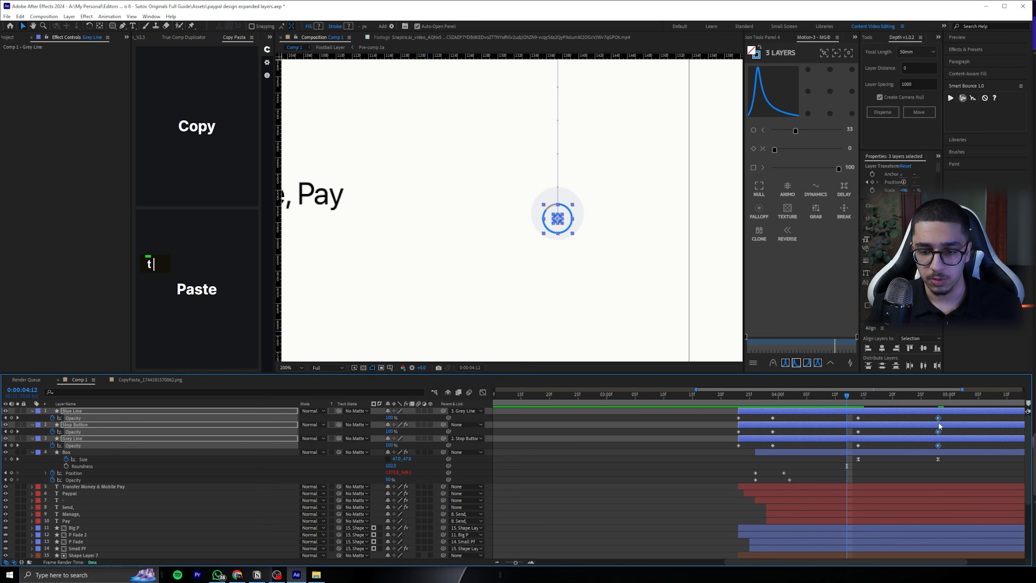
# Ease the fade-out Opacity keyframes of the three button layers with the 33, 0, 100 curve and preview the fade
pyautogui.moveTo(955, 415); pyautogui.dragTo(853, 455)
pyautogui.click(798, 363)
pyautogui.press('space')
pyautogui.press('space')
pyautogui.press('space')
pyautogui.scroll(-2, 651, 281)
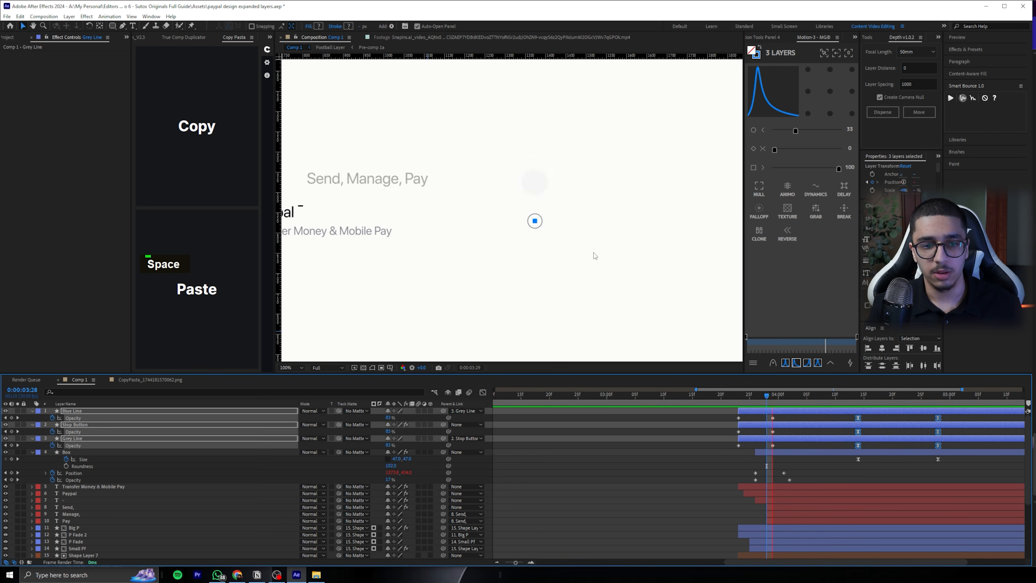
# Ease the "Box" Size keyframes with an 80, 80, 80 curve, spread them further apart around the fade-out, and preview
pyautogui.press('space')
pyautogui.moveTo(952, 454); pyautogui.dragTo(840, 458)
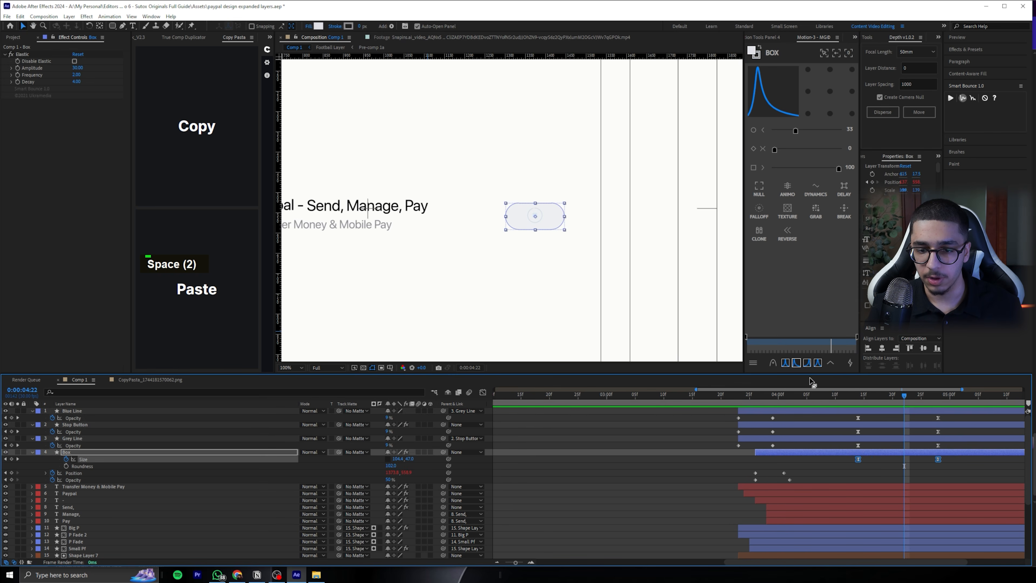
pyautogui.doubleClick(787, 365)
pyautogui.click(858, 478)
pyautogui.click(828, 394)
pyautogui.press('space')
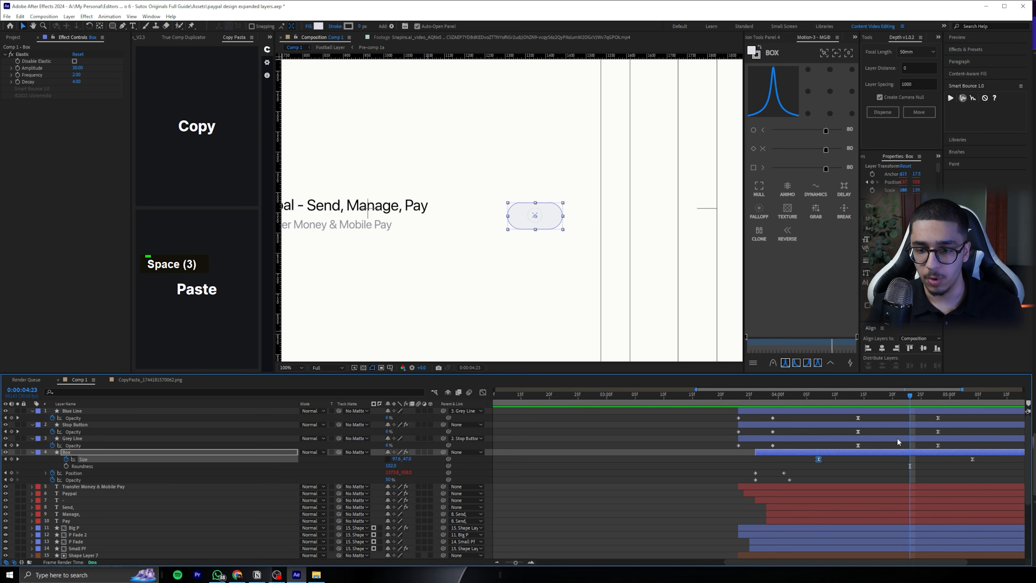
# Add the text "Open" over the pill-shaped box at 0:00:05:03 and centre its anchor point
pyautogui.click(606, 265)
pyautogui.hotkey('ctrl', 't')
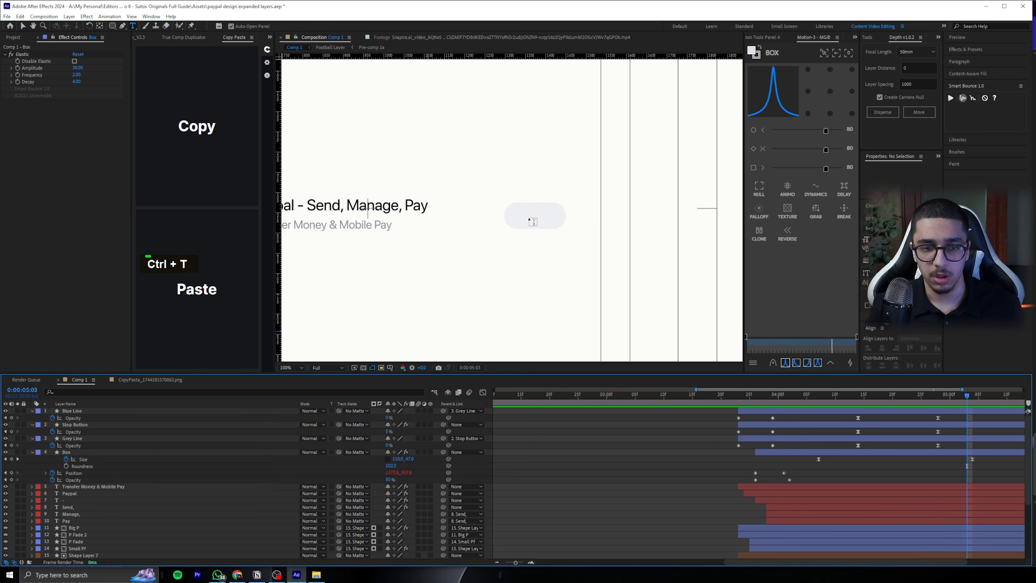
pyautogui.click(530, 220)
pyautogui.write('Open')
pyautogui.hotkey('ctrl', 'Return')
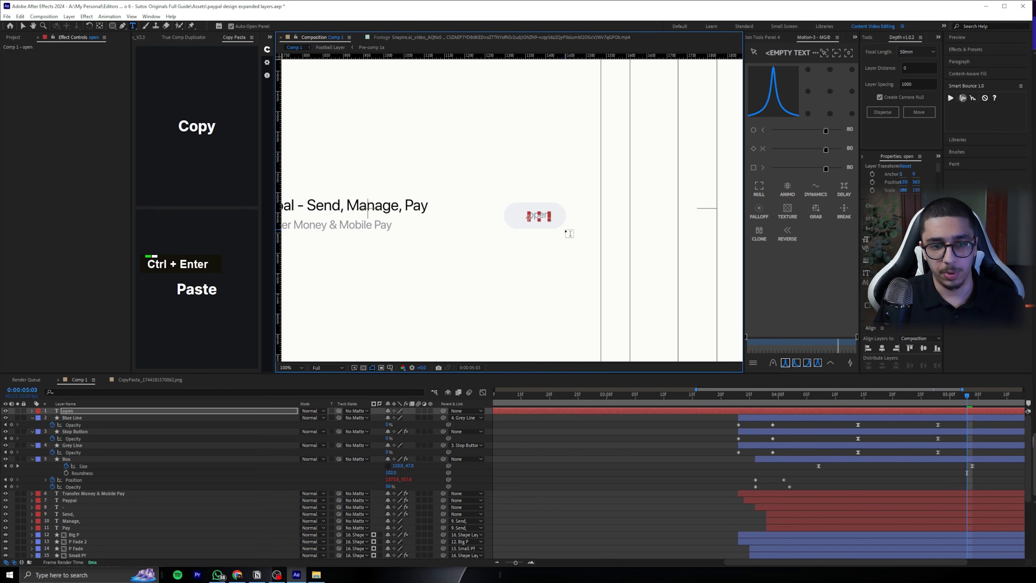
pyautogui.scroll(4, 567, 229)
pyautogui.hotkey('ctrl', 'Return')
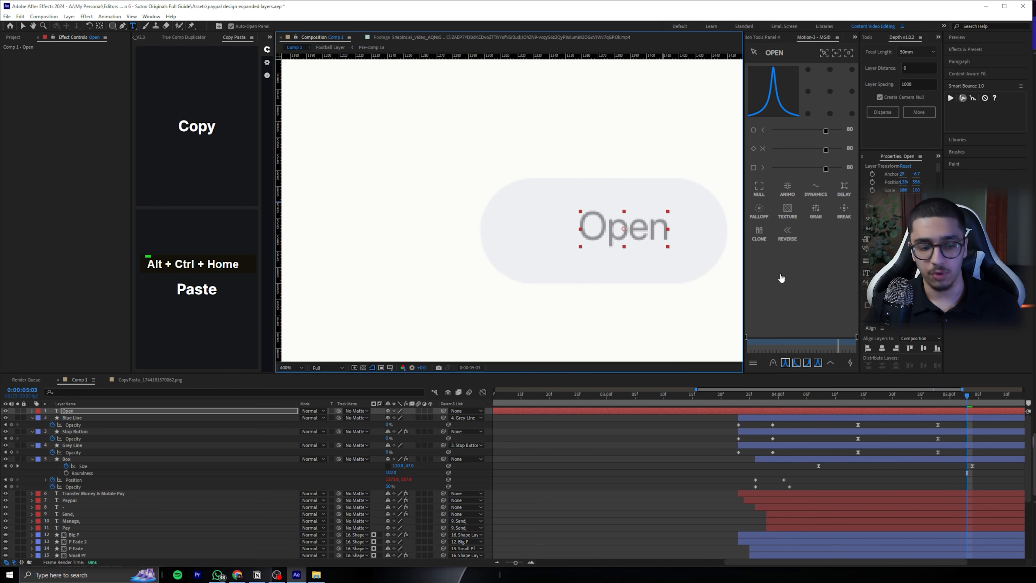
# Set the "Open" text colour to 007AFF
pyautogui.write('007AFF')
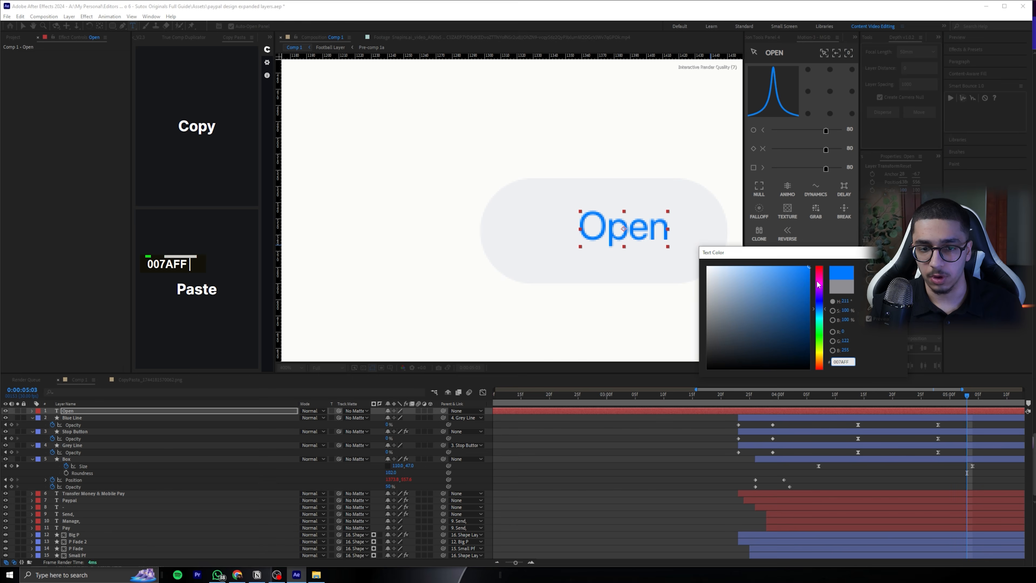
pyautogui.press('Return')
pyautogui.press('v')
# Centre the "Open" text inside the pill and scale it up to about 108%
pyautogui.click(618, 271)
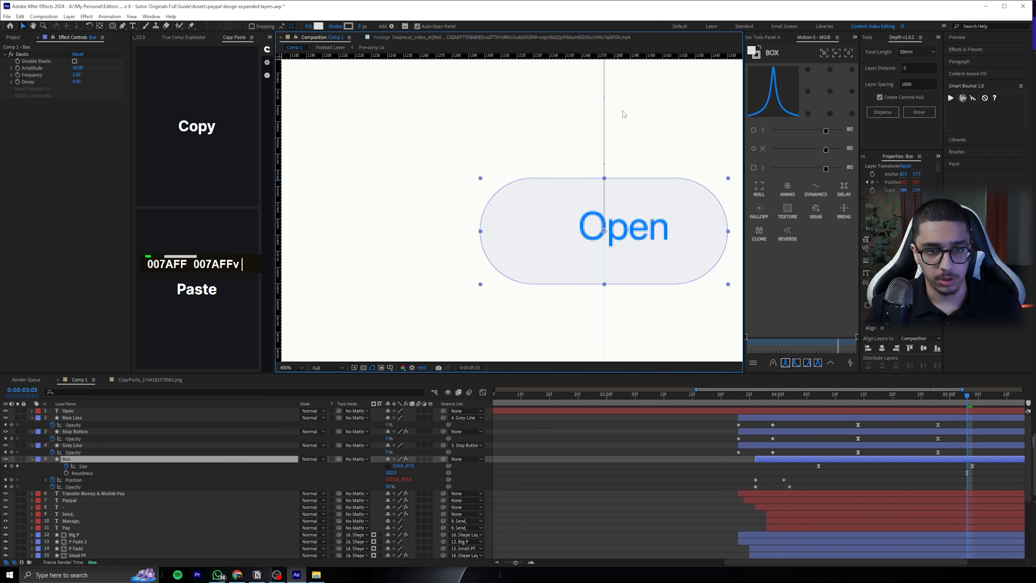
pyautogui.click(110, 410)
pyautogui.moveTo(645, 239); pyautogui.dragTo(626, 243)
pyautogui.press('s')
pyautogui.moveTo(411, 418); pyautogui.dragTo(442, 418)
pyautogui.scroll(-3, 619, 273)
pyautogui.scroll(1, 619, 273)
pyautogui.click(608, 446)
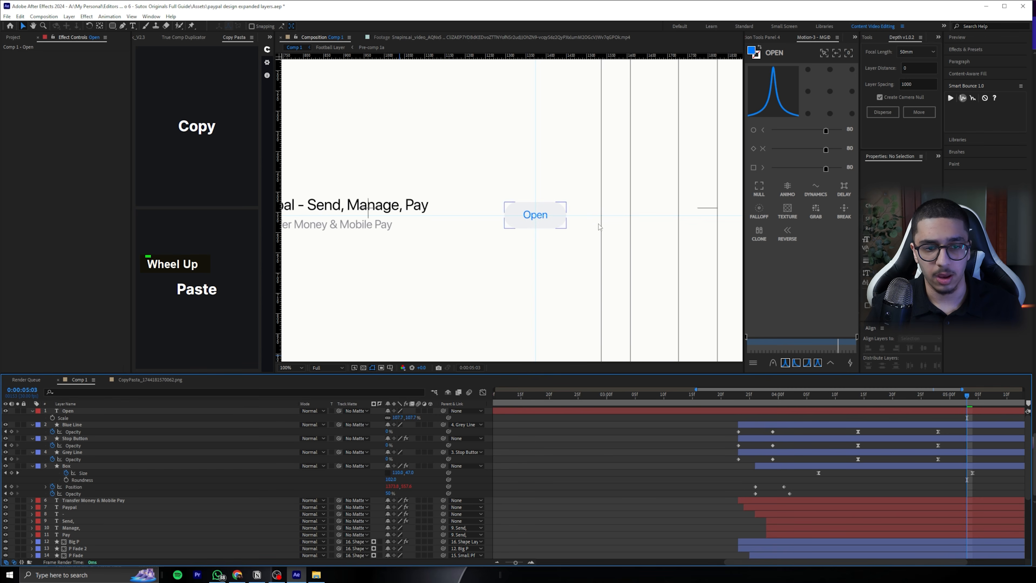
# Give the "Open" text a slightly heavier font weight
pyautogui.click(136, 410)
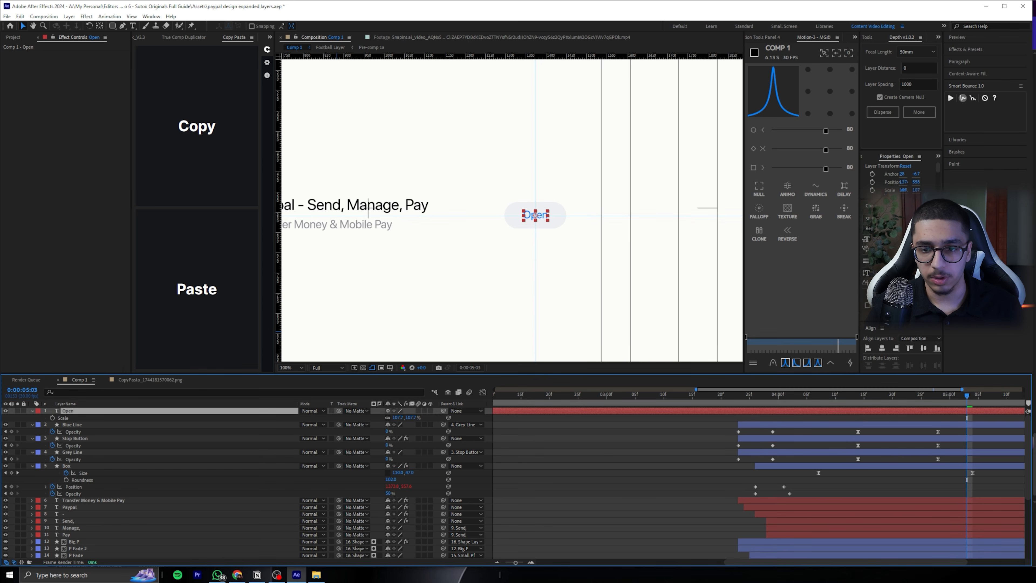
pyautogui.press('Return')
pyautogui.click(548, 277)
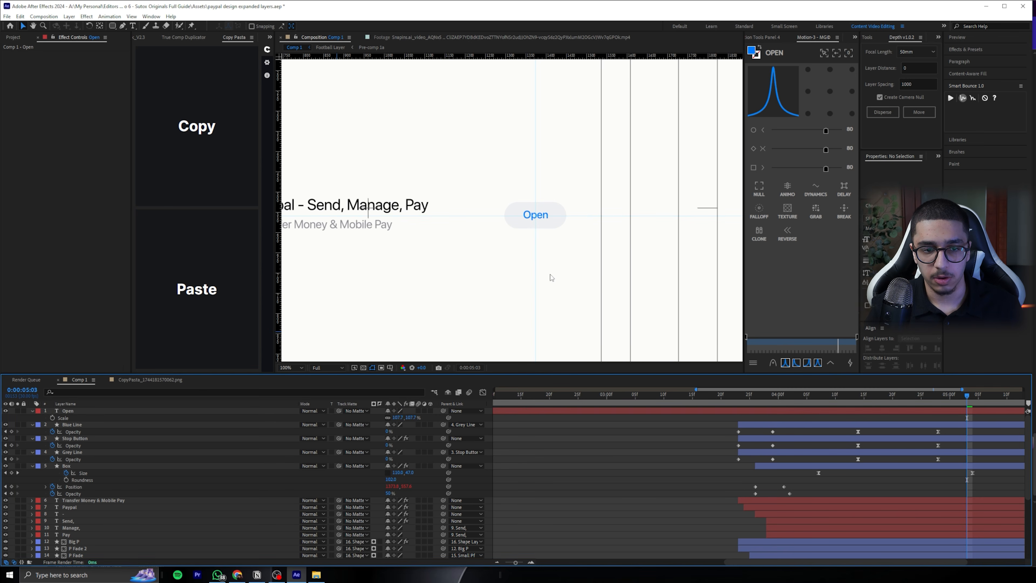
# Keyframe the "Open" Opacity from 0% at 0:00:04:14 to 100% at 0:00:04:28, eased with the 33, 0, 100 curve
pyautogui.click(887, 394)
pyautogui.moveTo(869, 395); pyautogui.dragTo(858, 394)
pyautogui.click(78, 431)
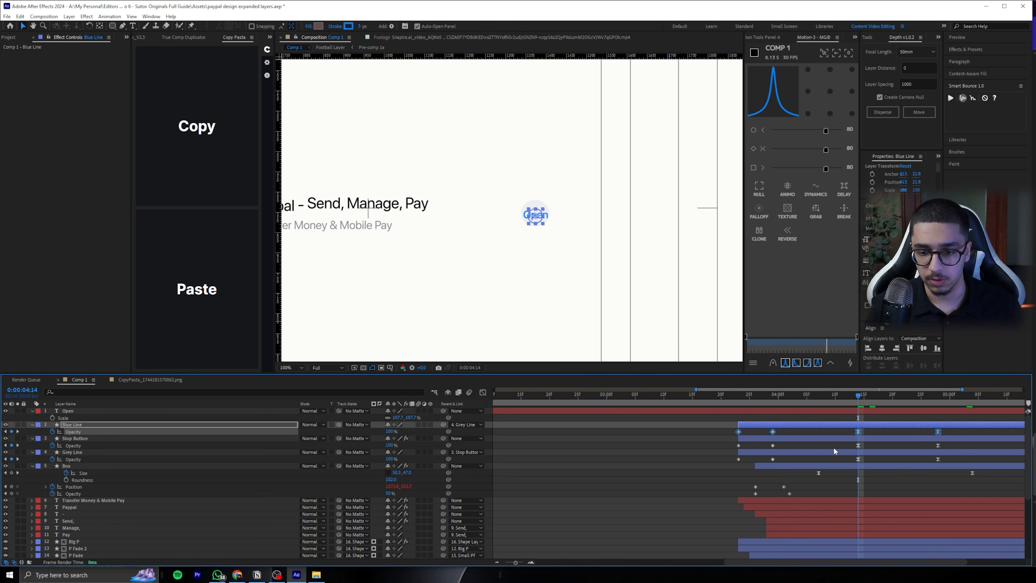
pyautogui.doubleClick(868, 411)
pyautogui.click(52, 417)
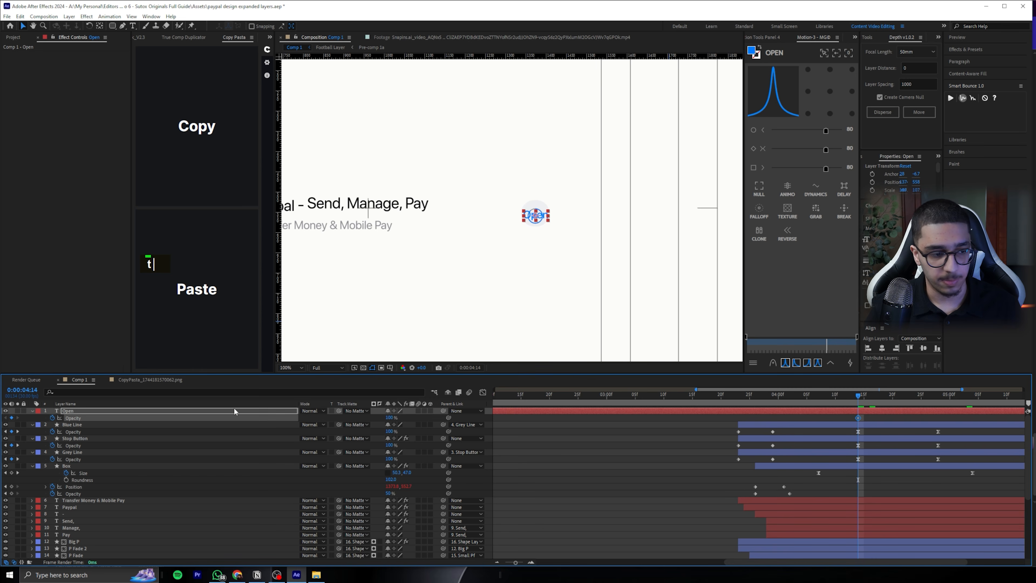
pyautogui.moveTo(888, 403); pyautogui.dragTo(922, 402)
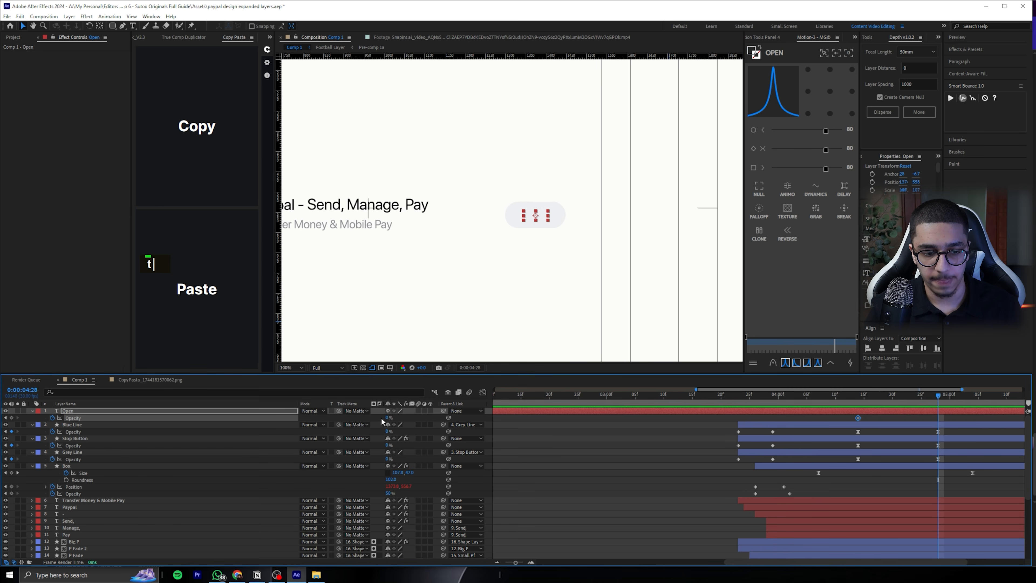
pyautogui.doubleClick(796, 362)
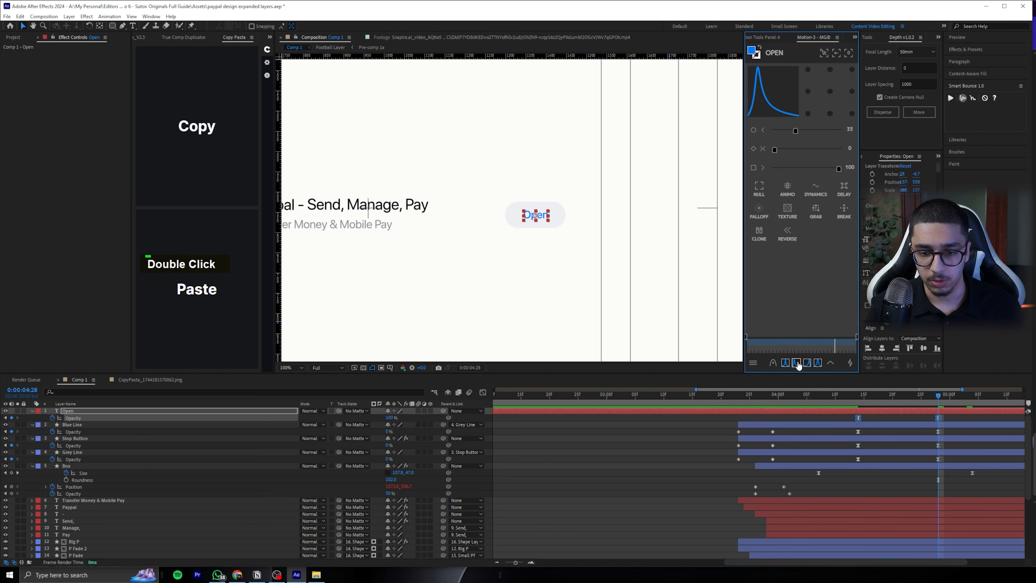
# Shift both "Open" Opacity keyframes about five frames later and preview the change from stop button to "Open" button
pyautogui.press('space')
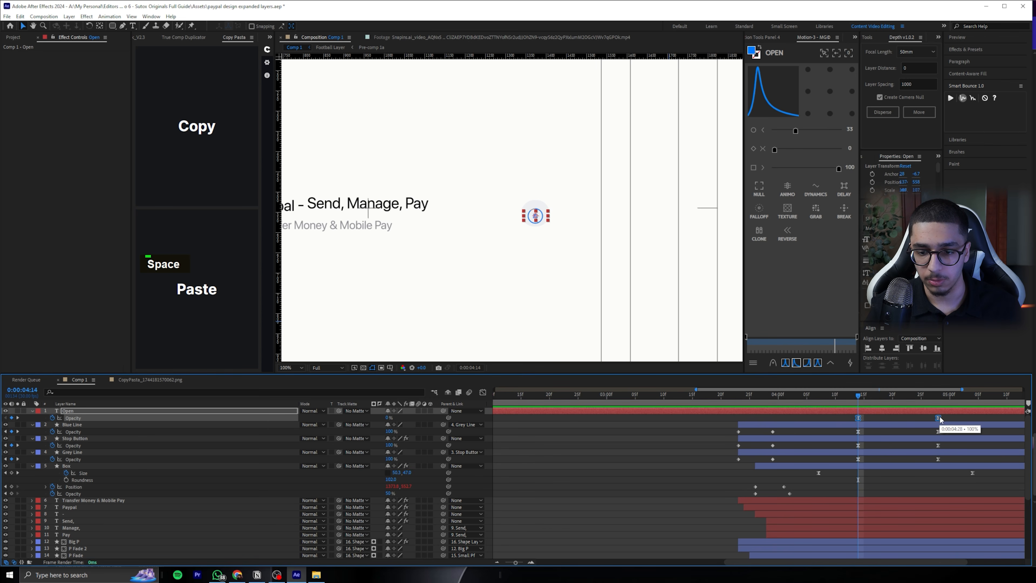
pyautogui.moveTo(952, 418); pyautogui.dragTo(958, 418)
pyautogui.press('space')
pyautogui.press('space')
pyautogui.press('space')
pyautogui.moveTo(886, 418); pyautogui.dragTo(652, 399)
pyautogui.scroll(-1, 512, 275)
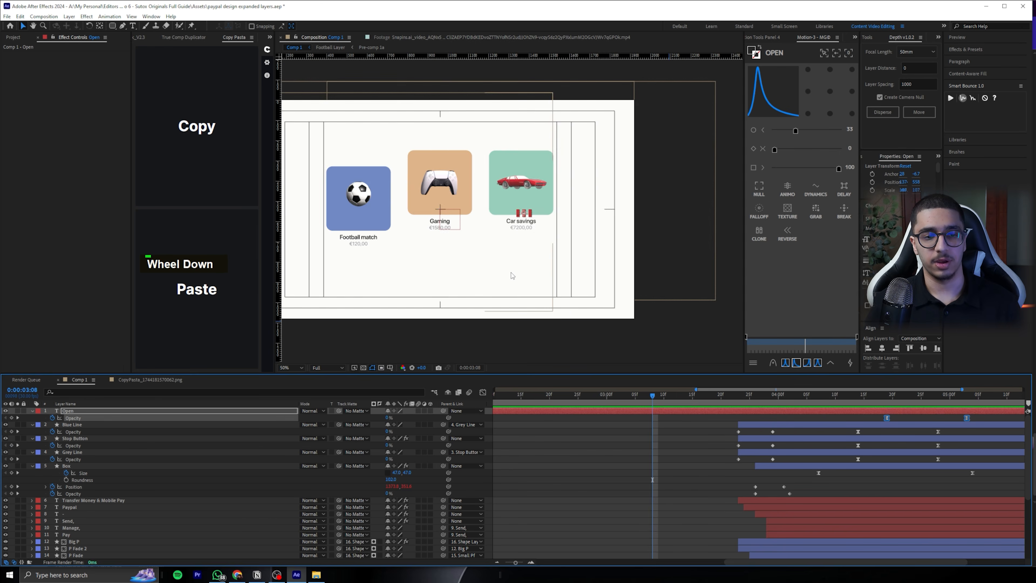
pyautogui.press('space')
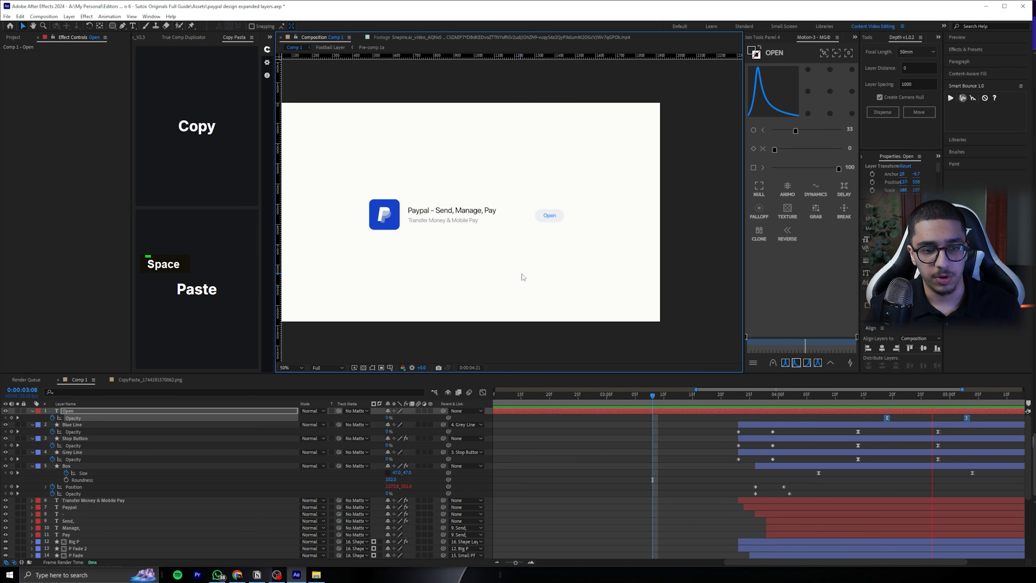
pyautogui.press('space')
# Collapse the properties of all layers and review the animation from the savings cards to the PayPal listing's "Open" button
pyautogui.hotkey('ctrl', 'a')
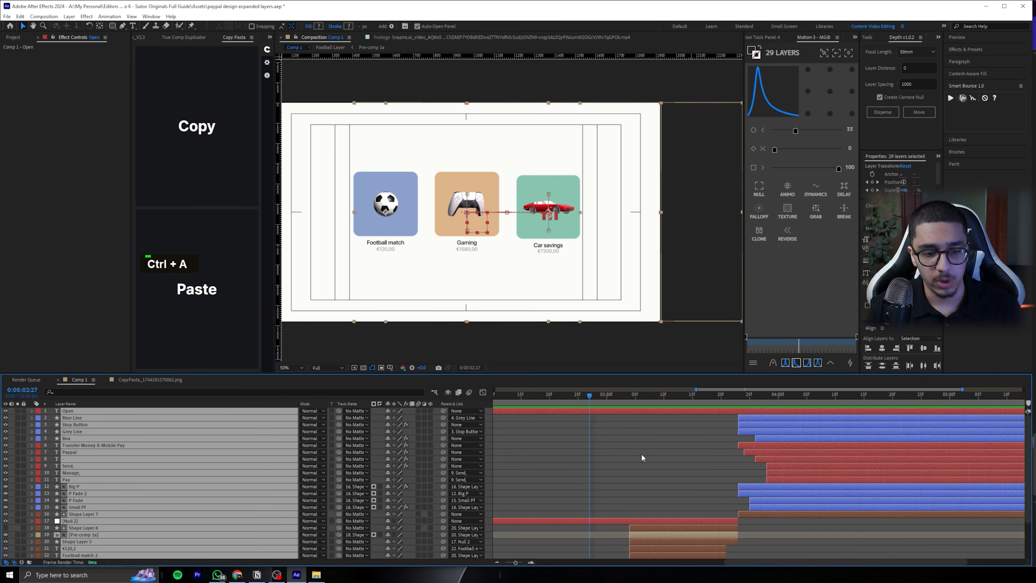
pyautogui.click(640, 453)
pyautogui.press('space')
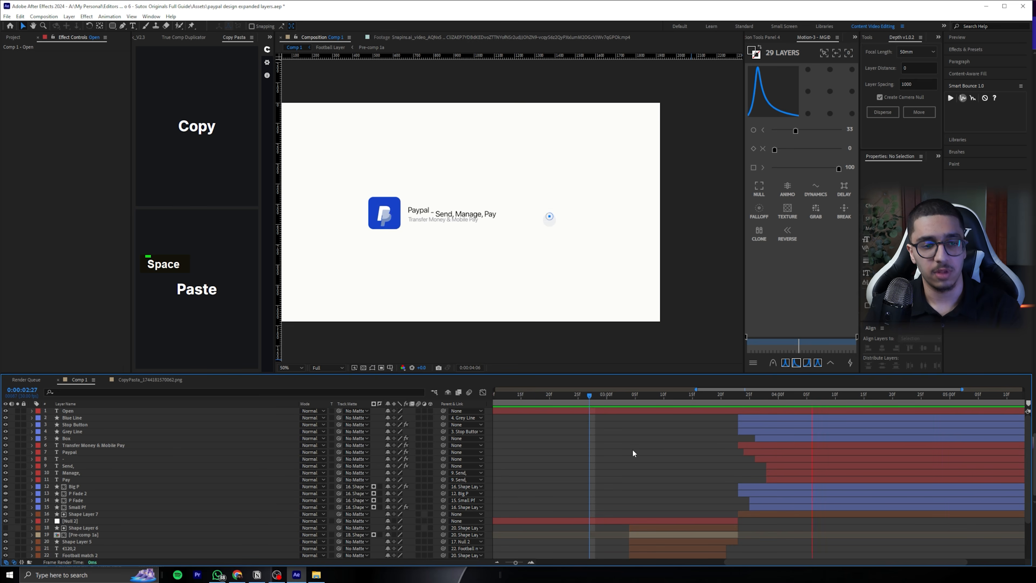
pyautogui.moveTo(718, 397); pyautogui.dragTo(855, 400)
pyautogui.keyDown('alt'); pyautogui.scroll(-2, 569, 447); pyautogui.keyUp('alt')
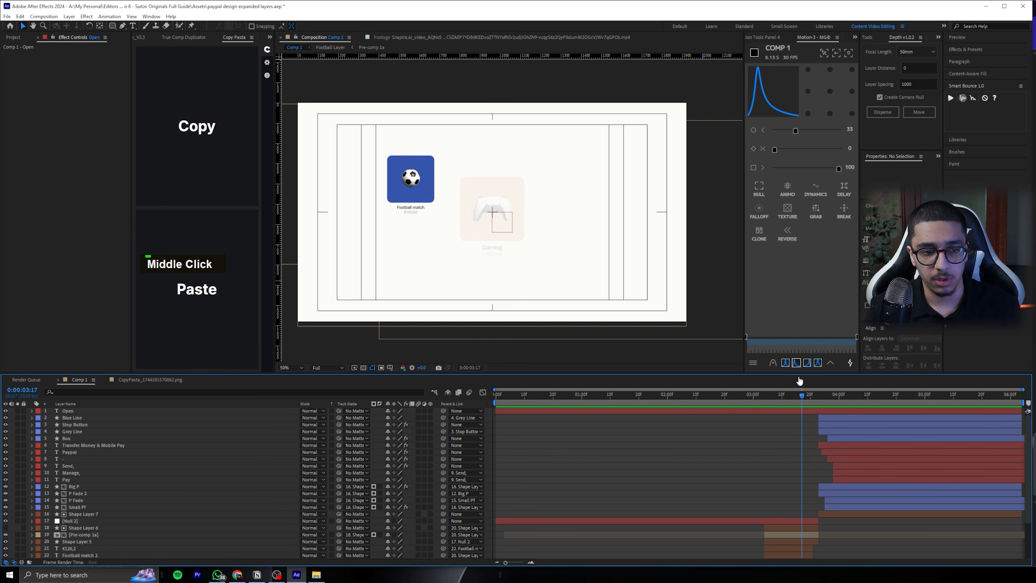
pyautogui.moveTo(800, 381); pyautogui.dragTo(732, 368)
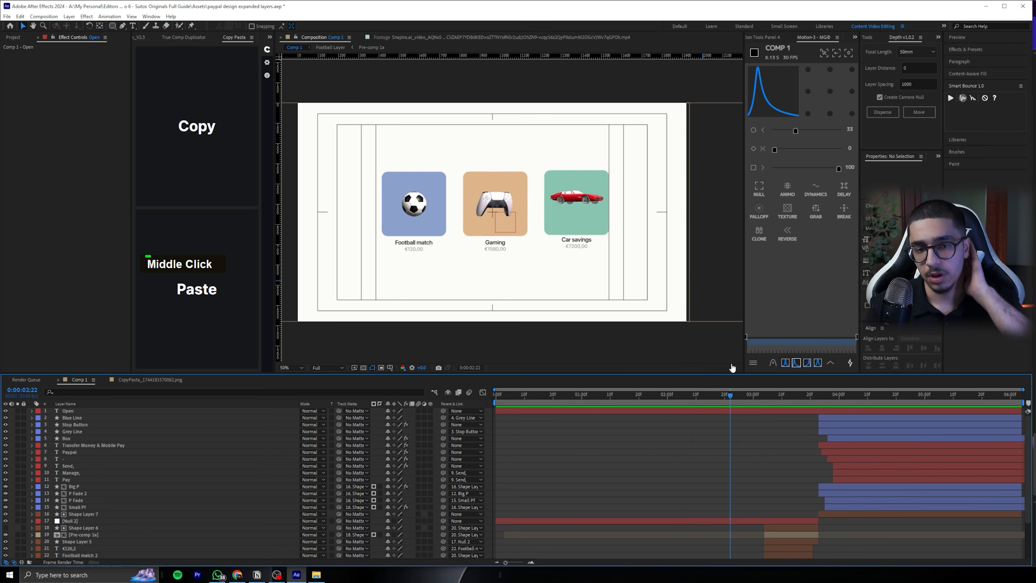